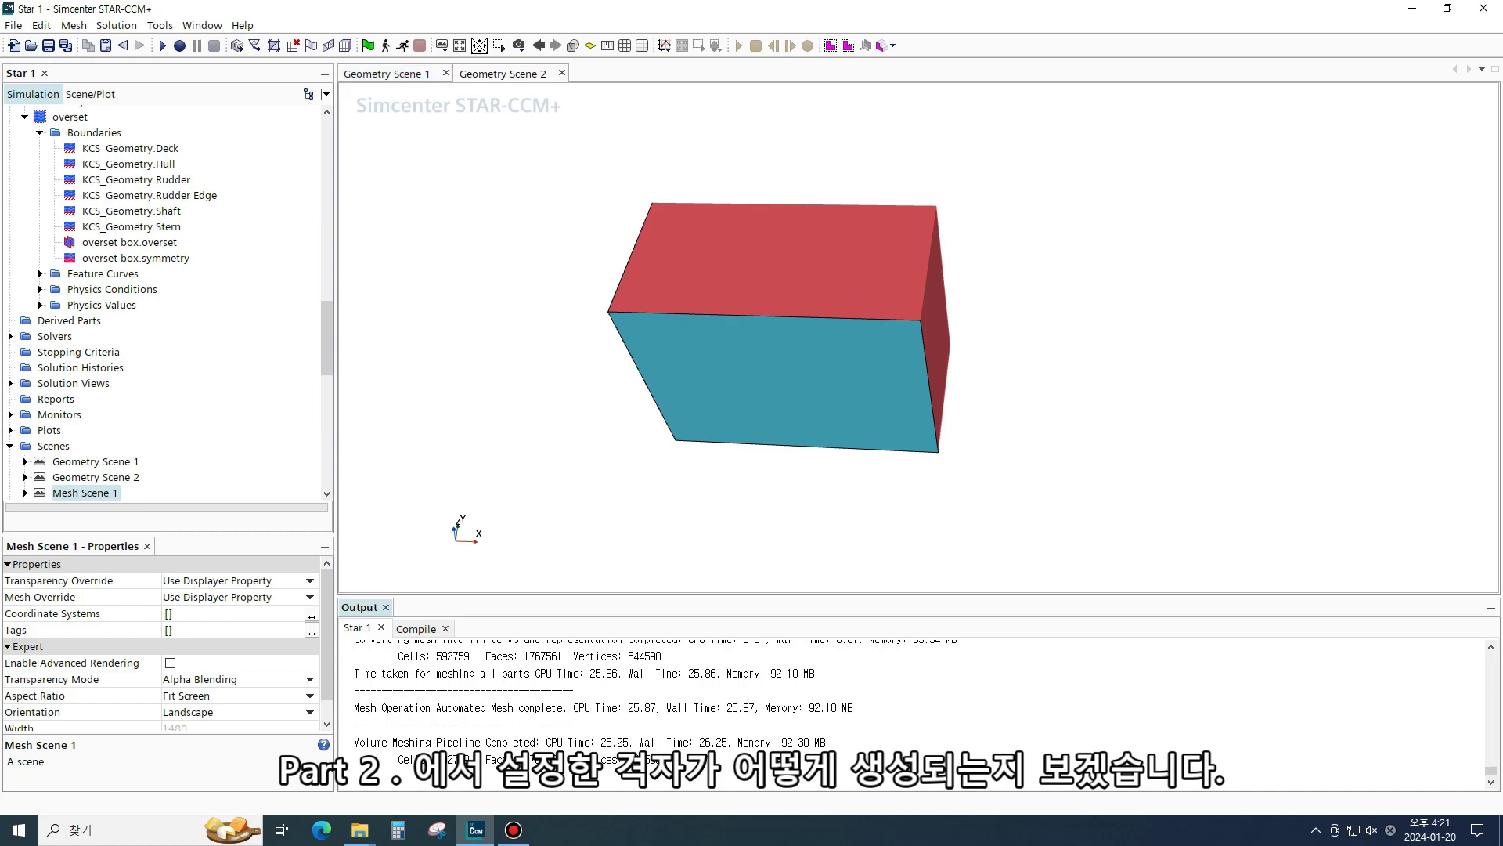
# Create a new mesh scene and examine the generated mesh around the ship hull on the symmetry plane
pyautogui.click(443, 46)
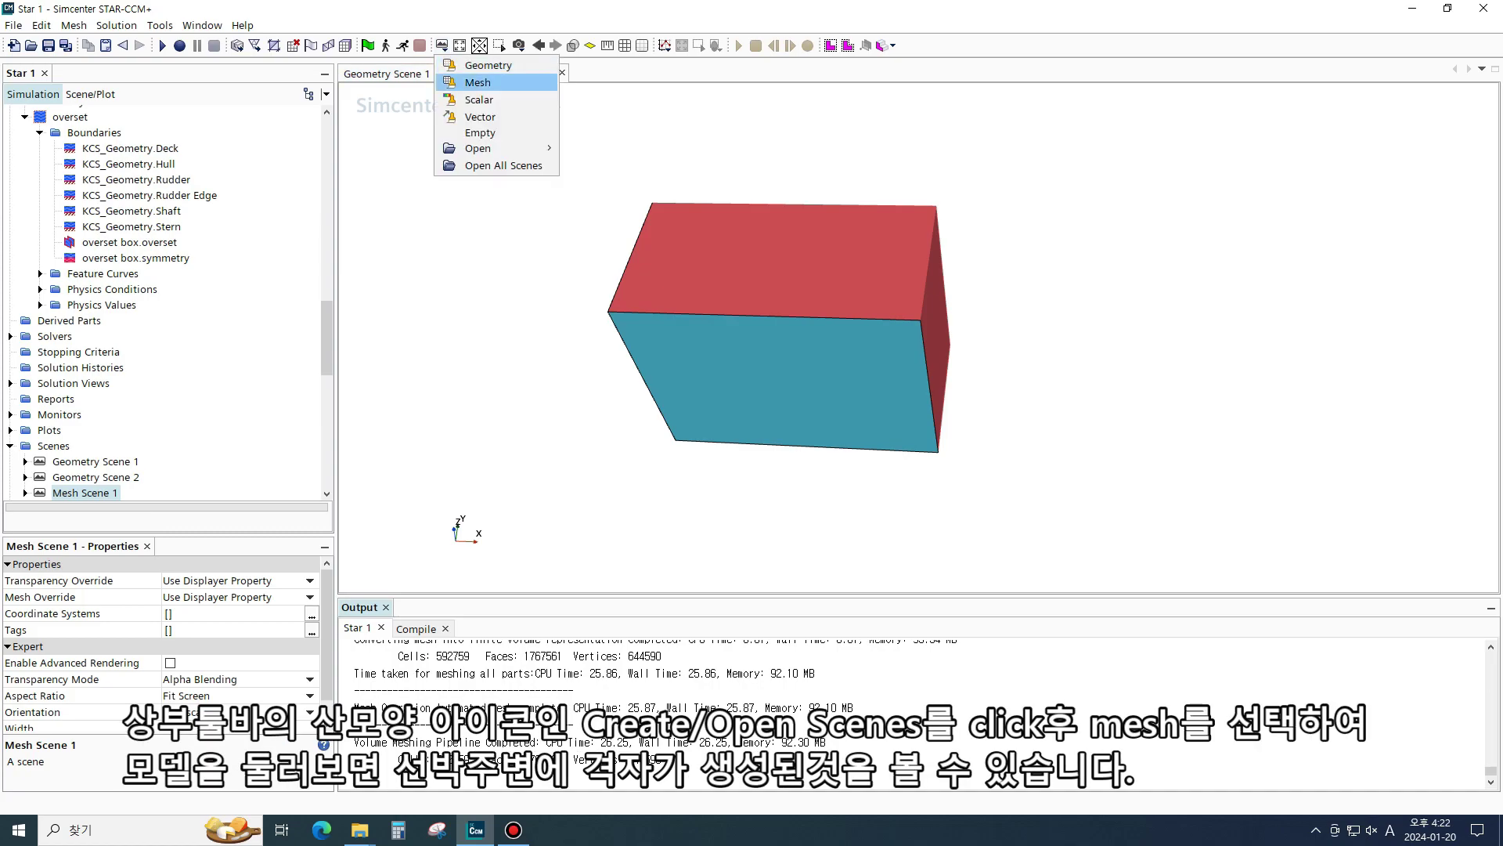
pyautogui.click(486, 83)
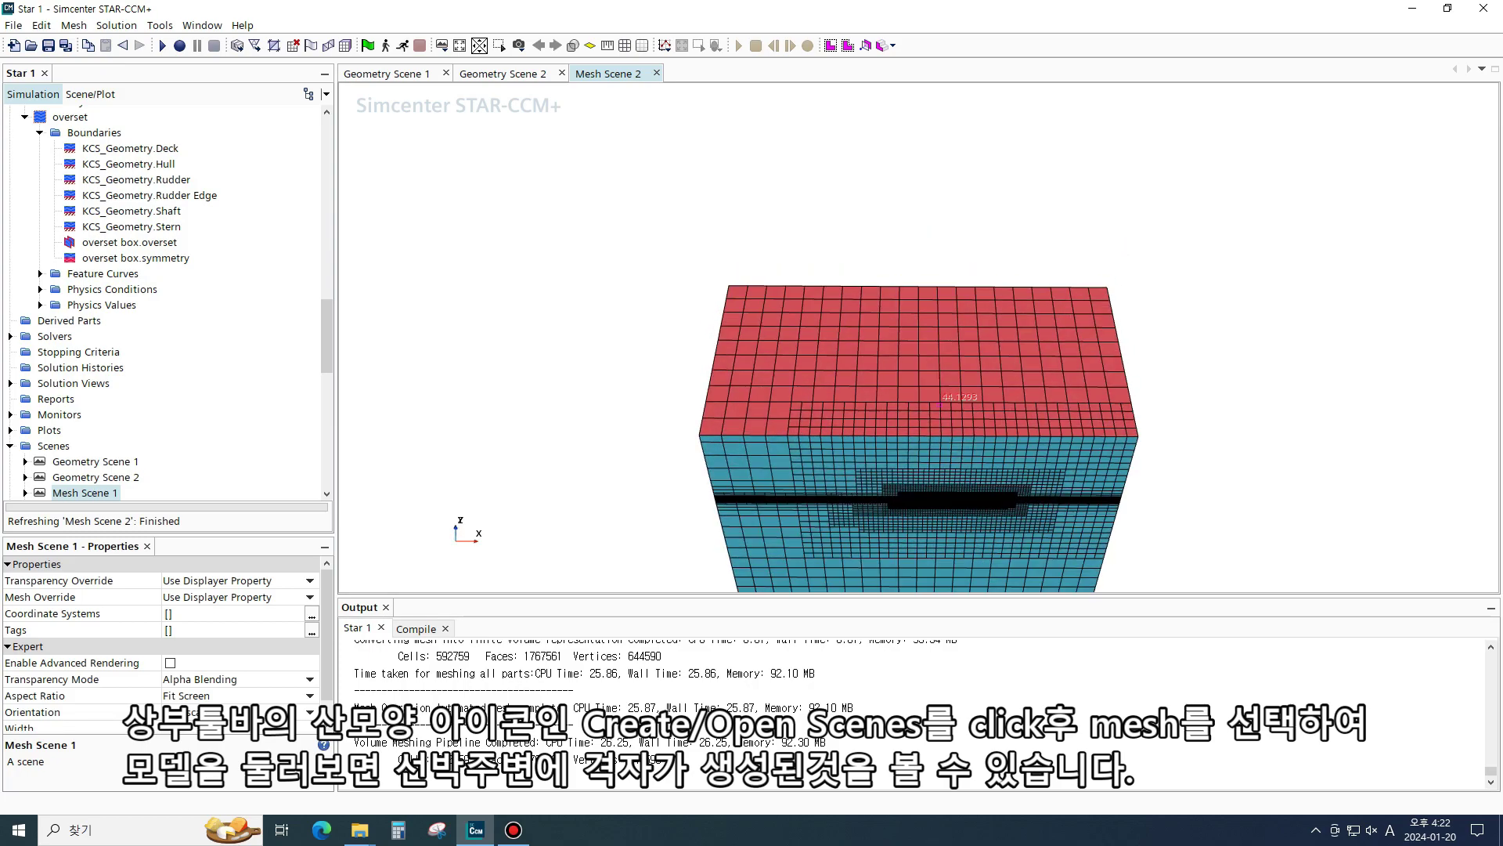
pyautogui.moveTo(944, 584); pyautogui.dragTo(955, 529)
pyautogui.scroll(4, 955, 528)
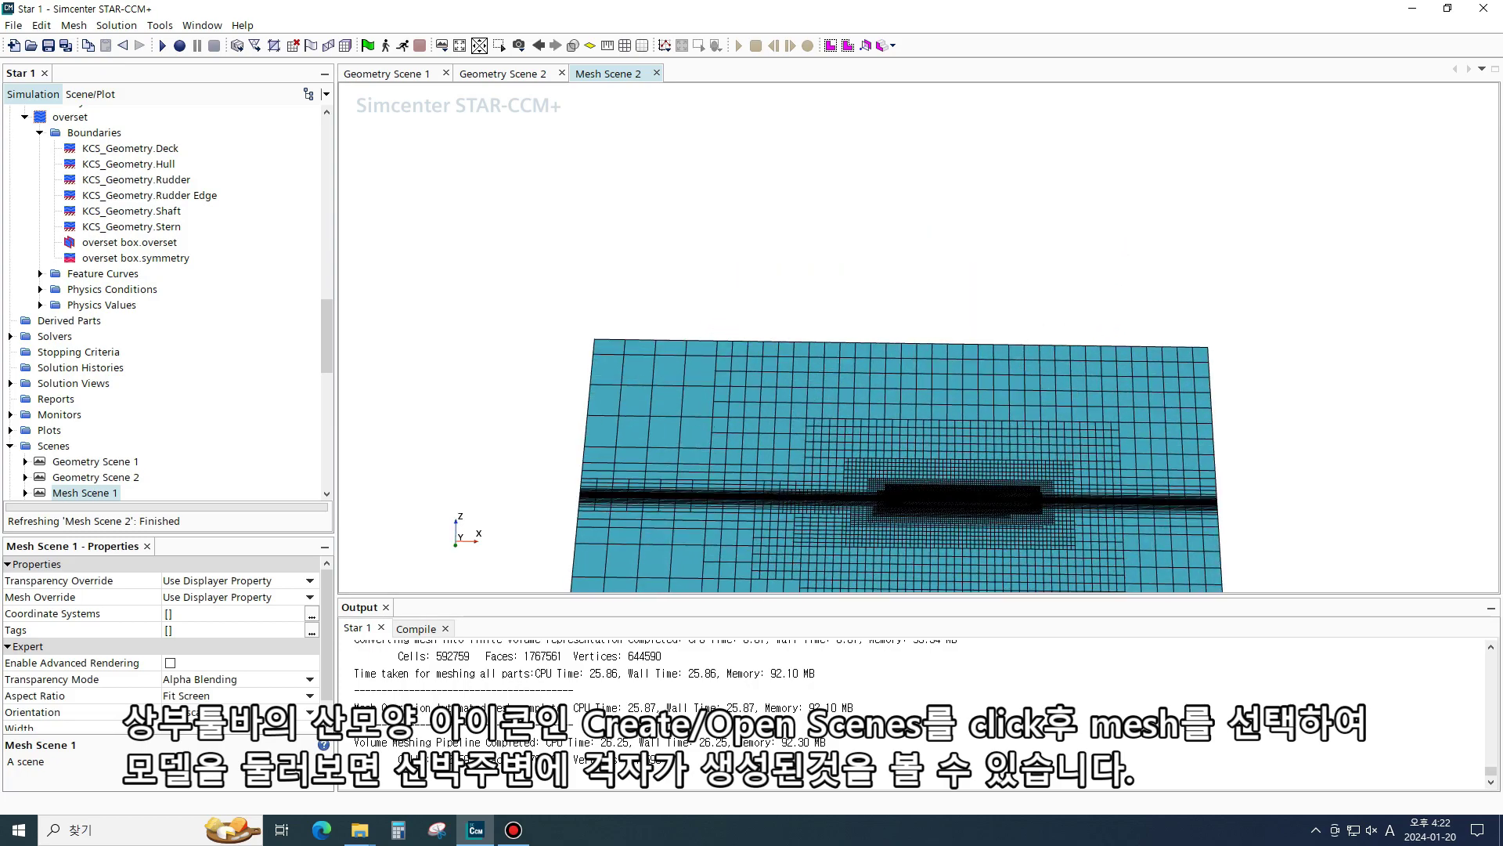
pyautogui.scroll(10, 949, 529)
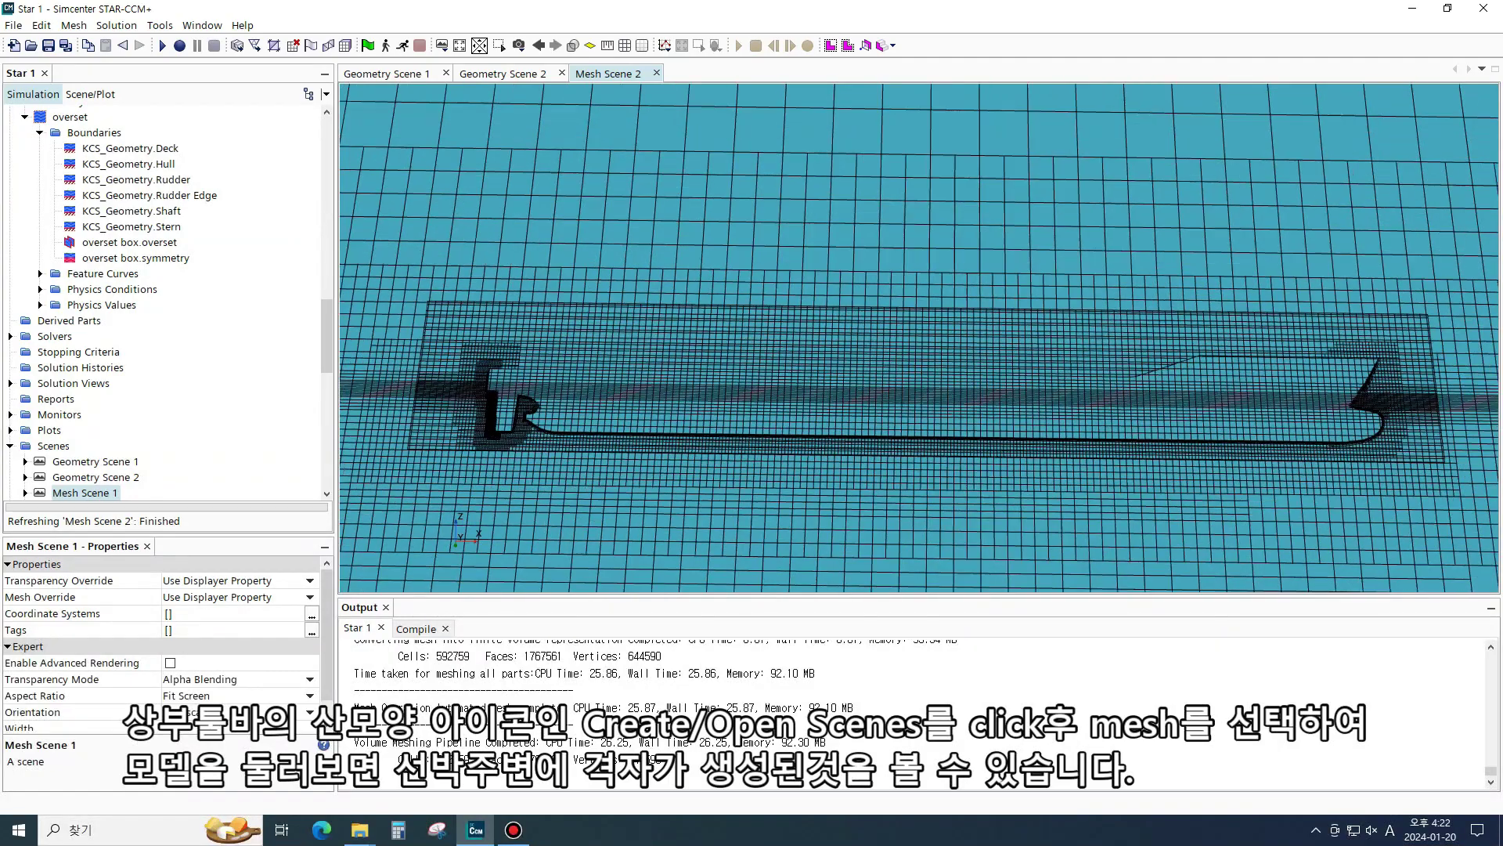
pyautogui.scroll(-4, 912, 415)
pyautogui.moveTo(913, 415); pyautogui.dragTo(914, 440)
pyautogui.scroll(9, 1148, 406)
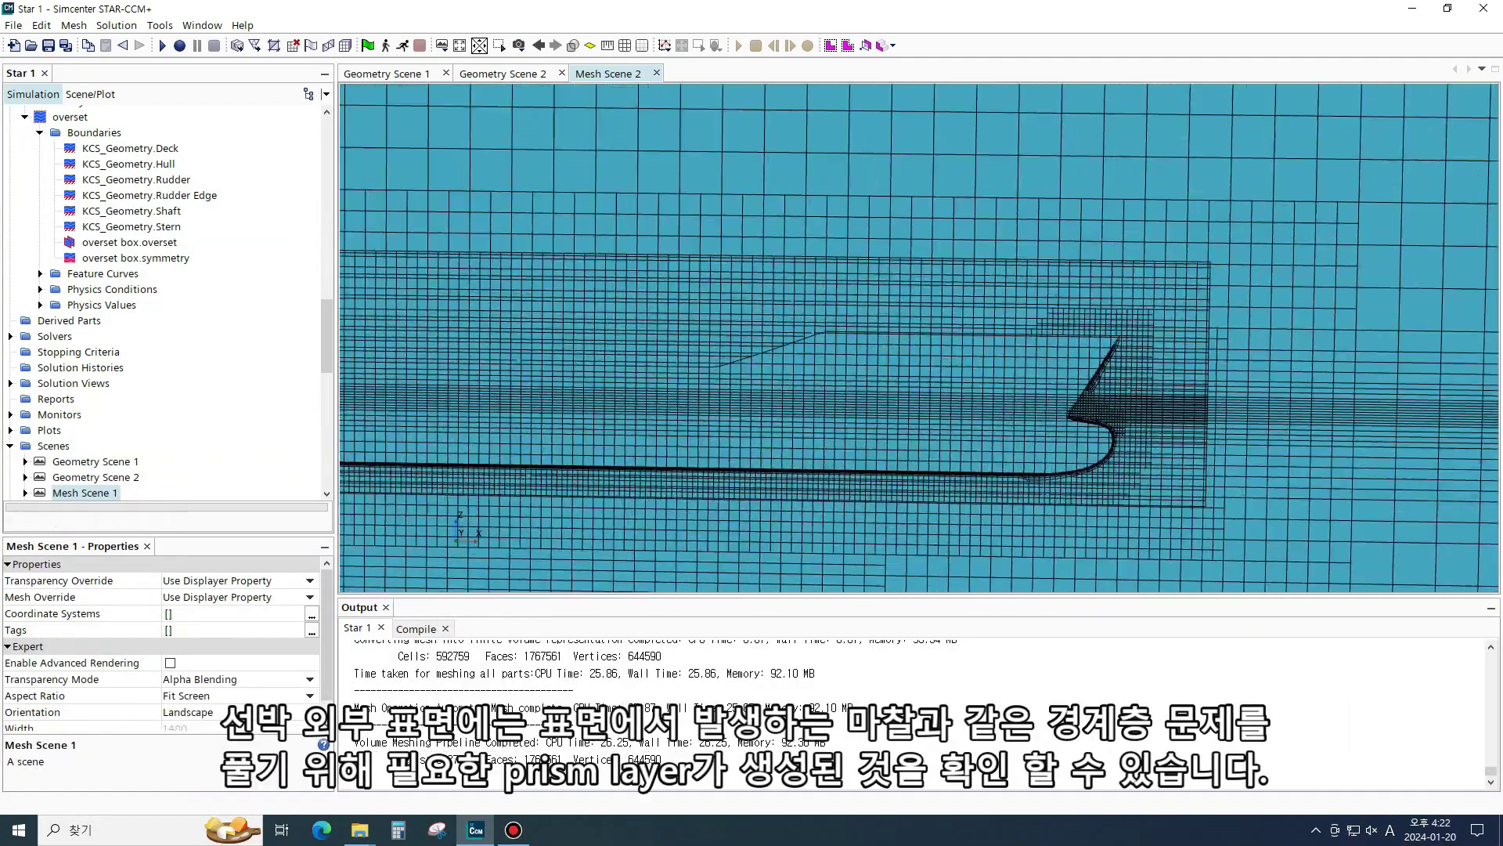
# Examine the prism layers along the bow and hull bottom, and the mesh refinement around the free surface
pyautogui.scroll(5, 1112, 387)
pyautogui.scroll(-3, 1096, 352)
pyautogui.scroll(8, 1097, 352)
pyautogui.scroll(2, 1097, 353)
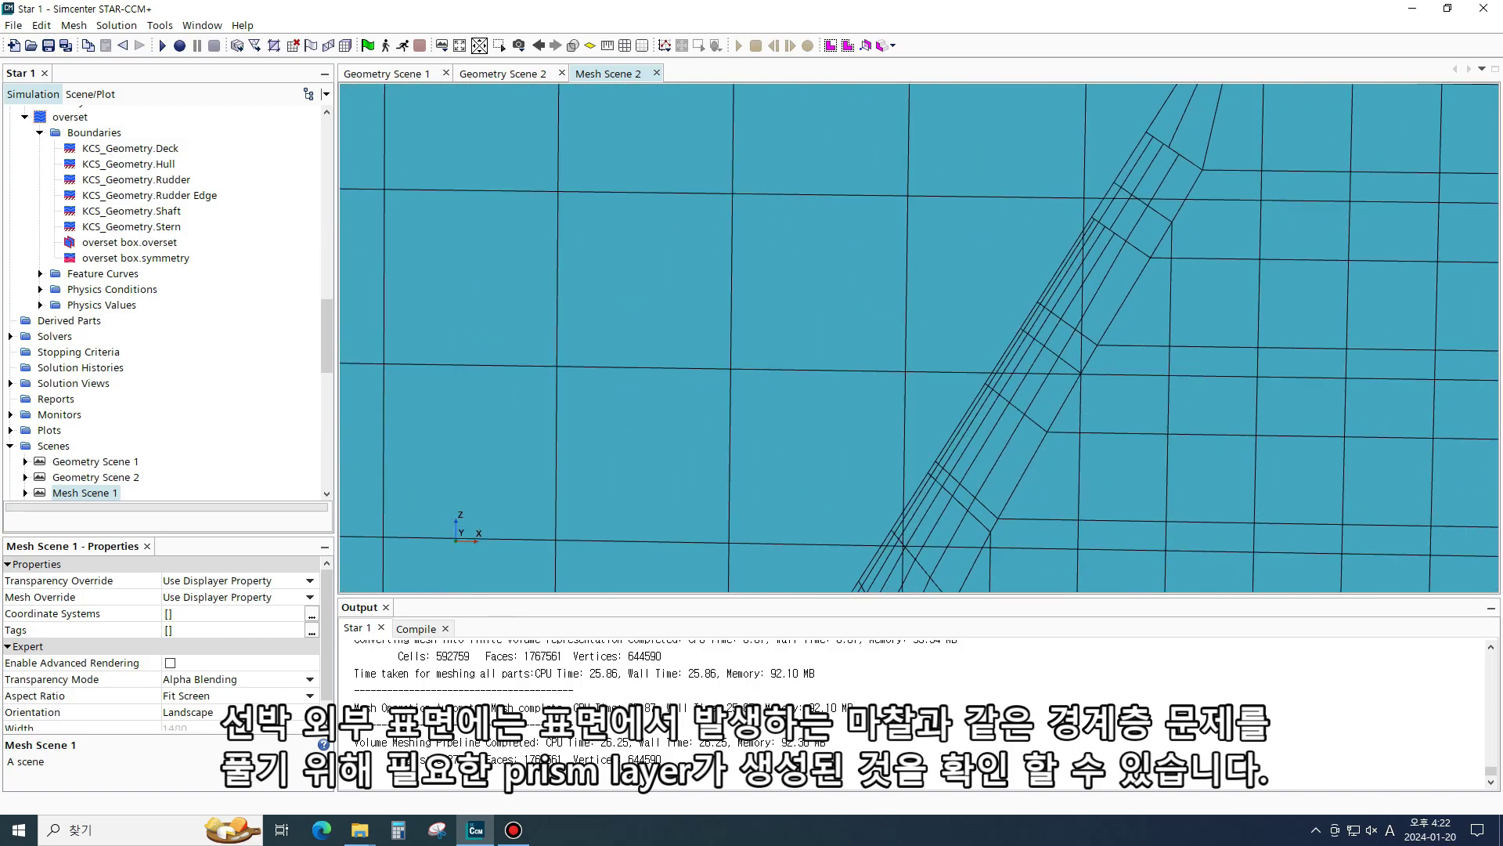
pyautogui.scroll(-6, 1096, 353)
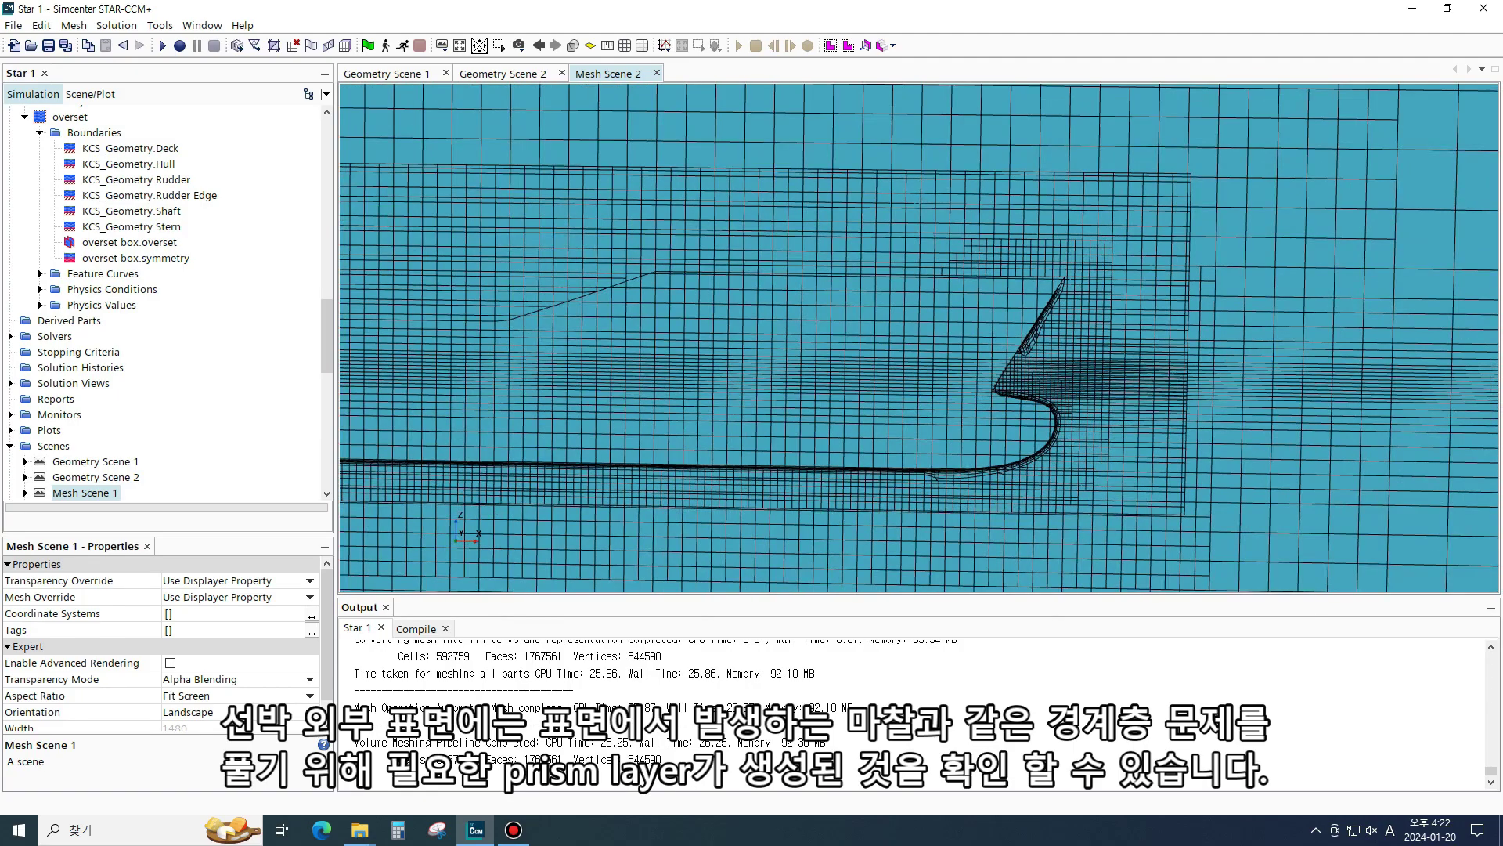
pyautogui.scroll(5, 1027, 441)
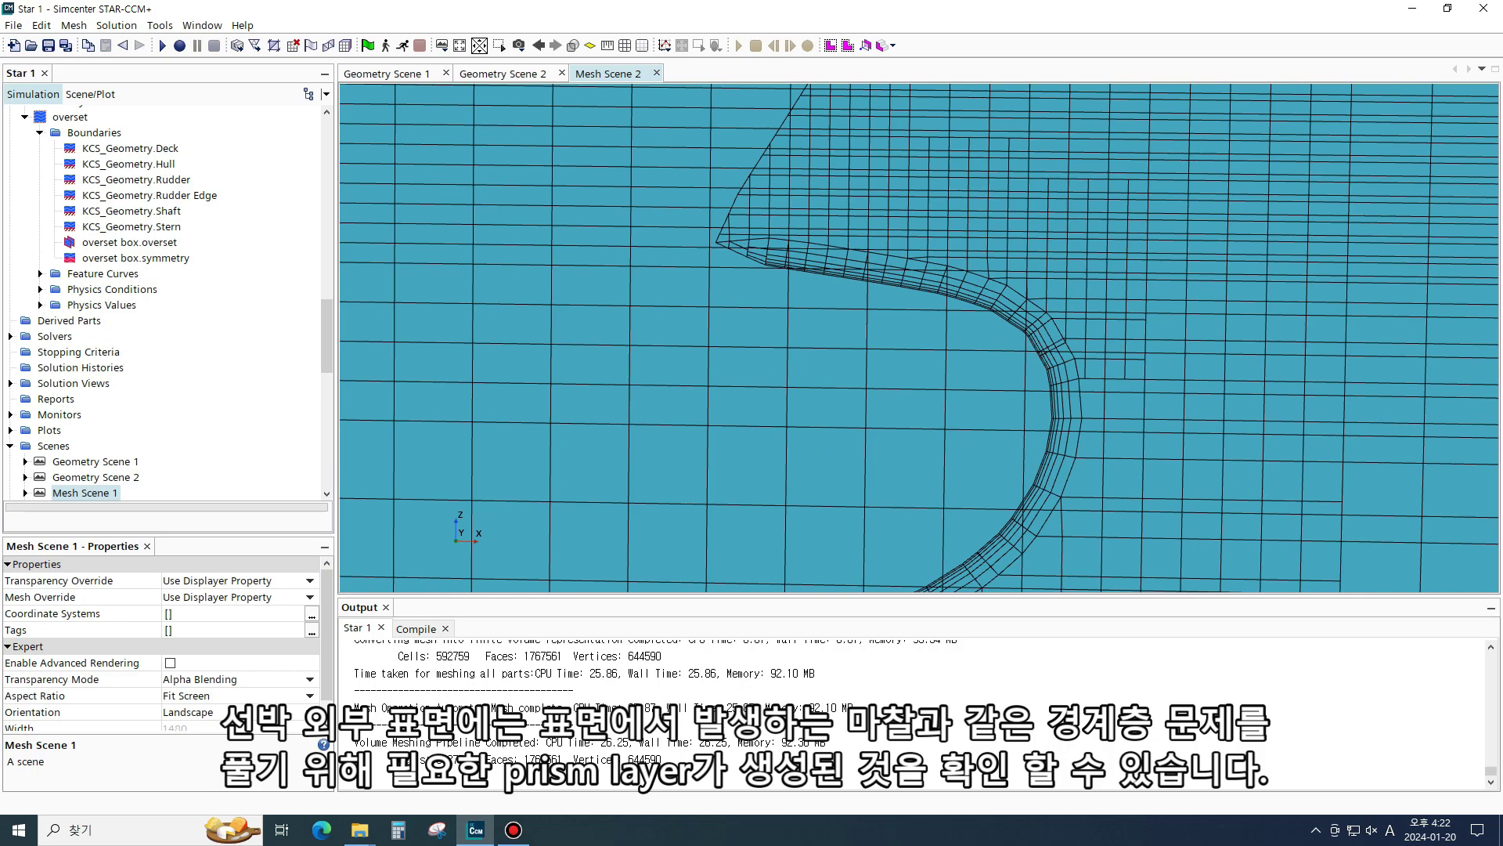
pyautogui.scroll(-3, 1002, 325)
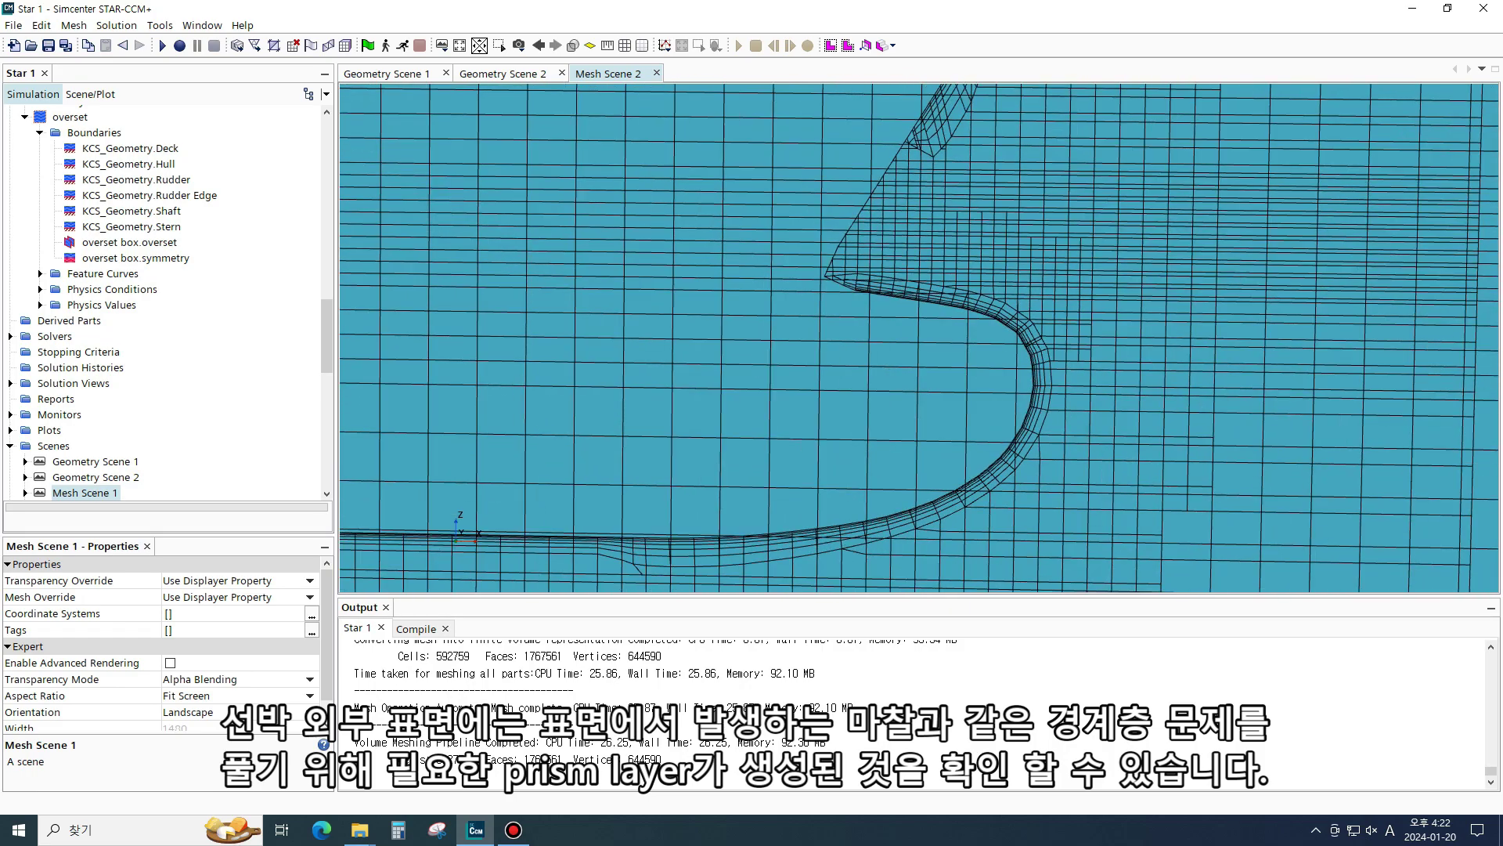
pyautogui.scroll(4, 907, 185)
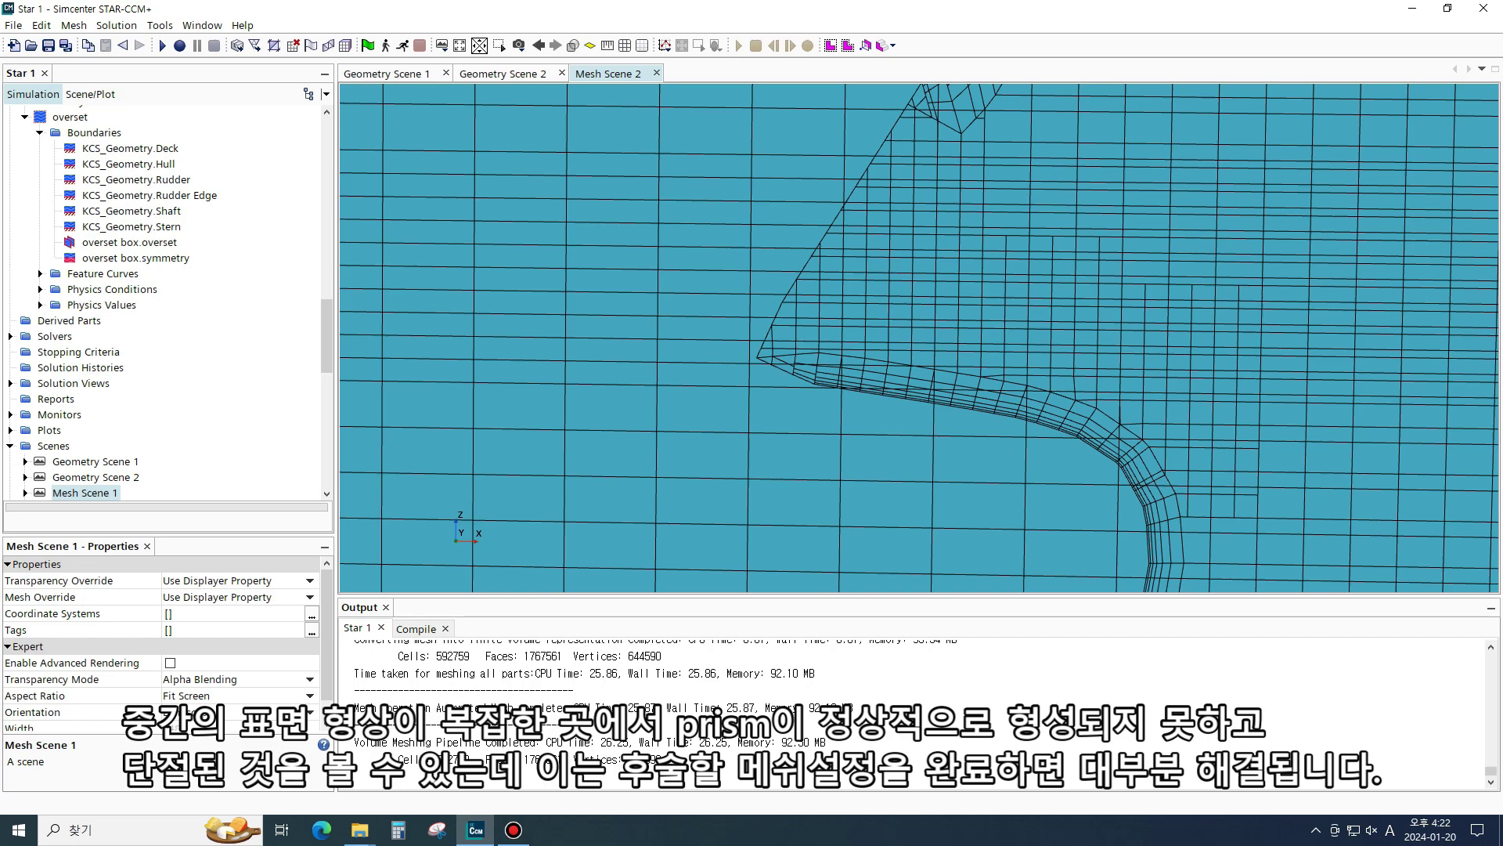
pyautogui.scroll(-5, 918, 337)
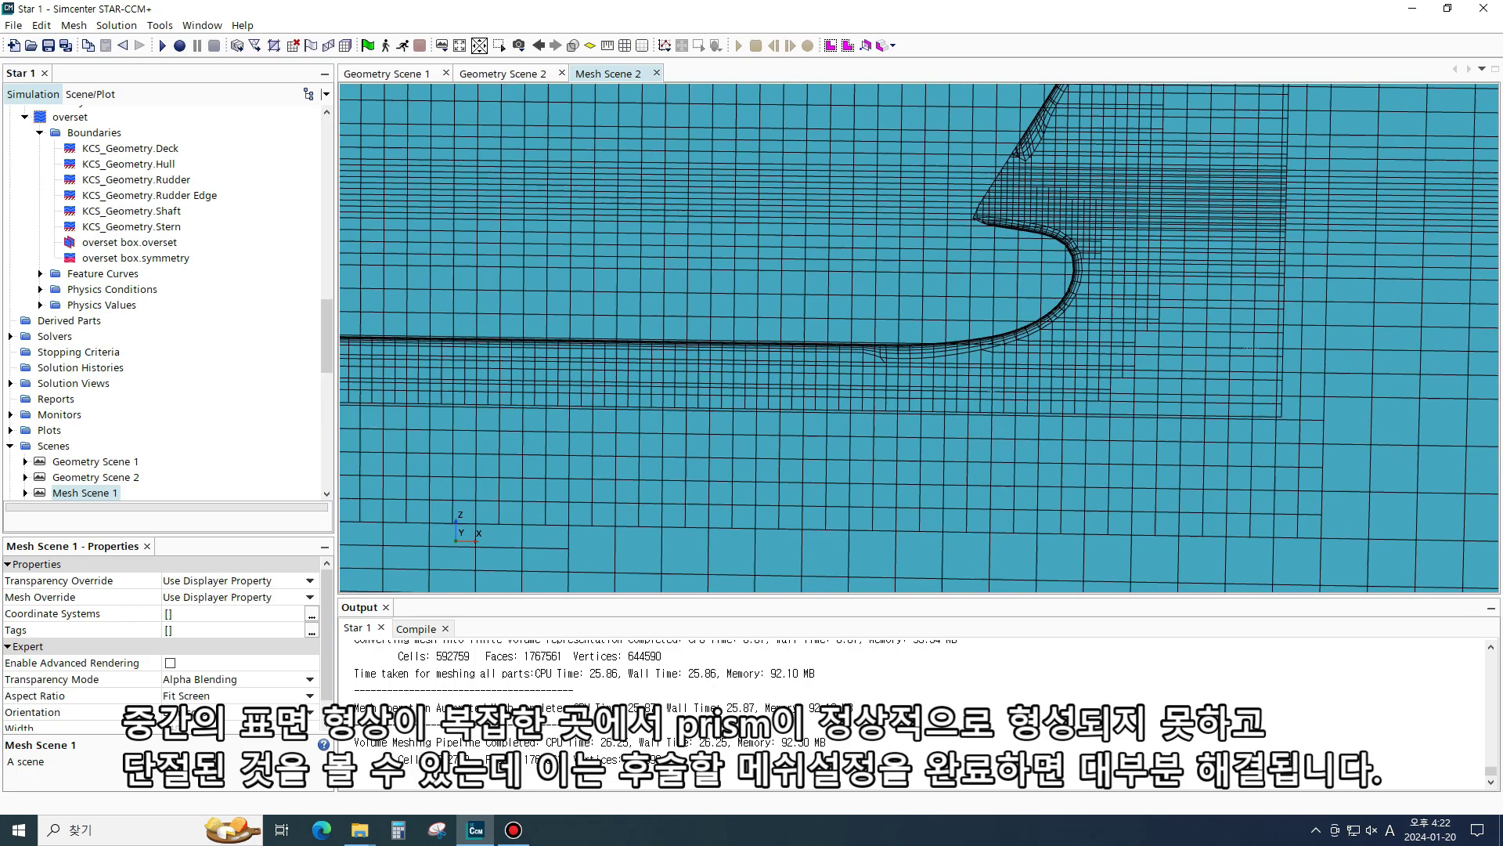
pyautogui.scroll(5, 867, 350)
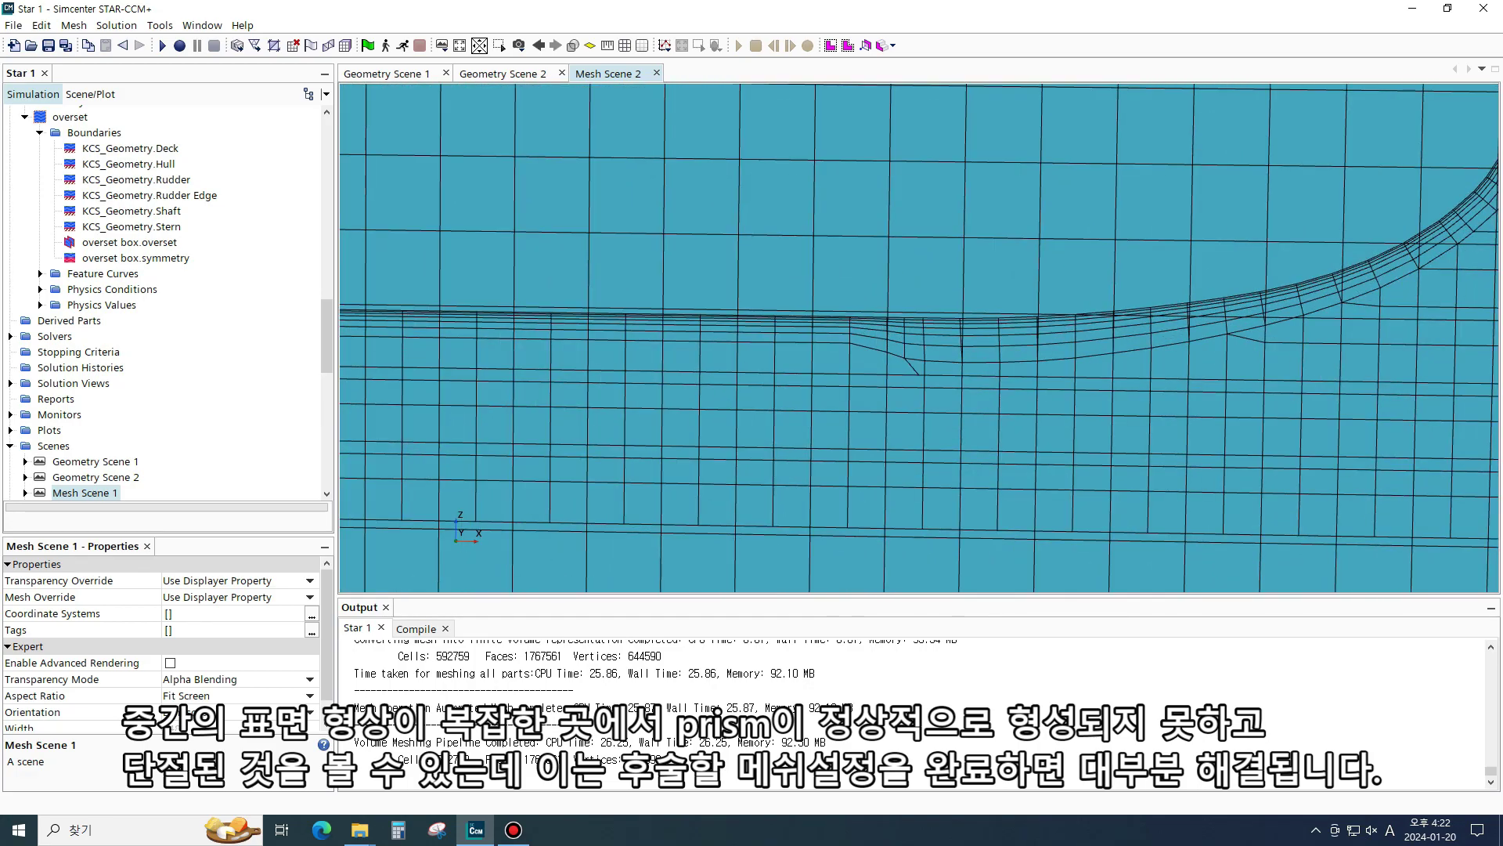
pyautogui.scroll(-5, 867, 350)
pyautogui.scroll(5, 1198, 289)
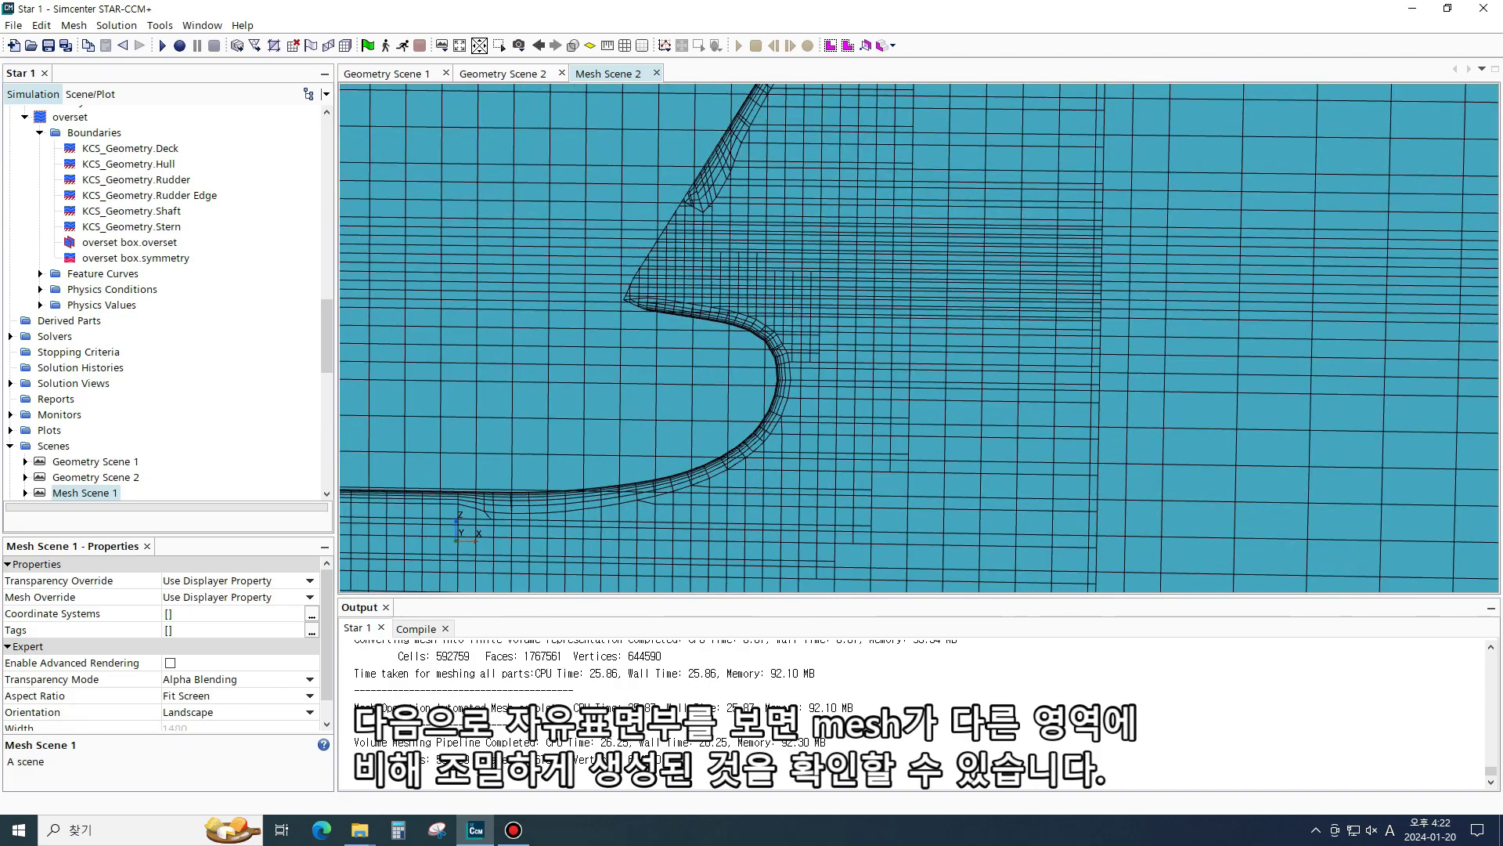
pyautogui.scroll(-6, 948, 290)
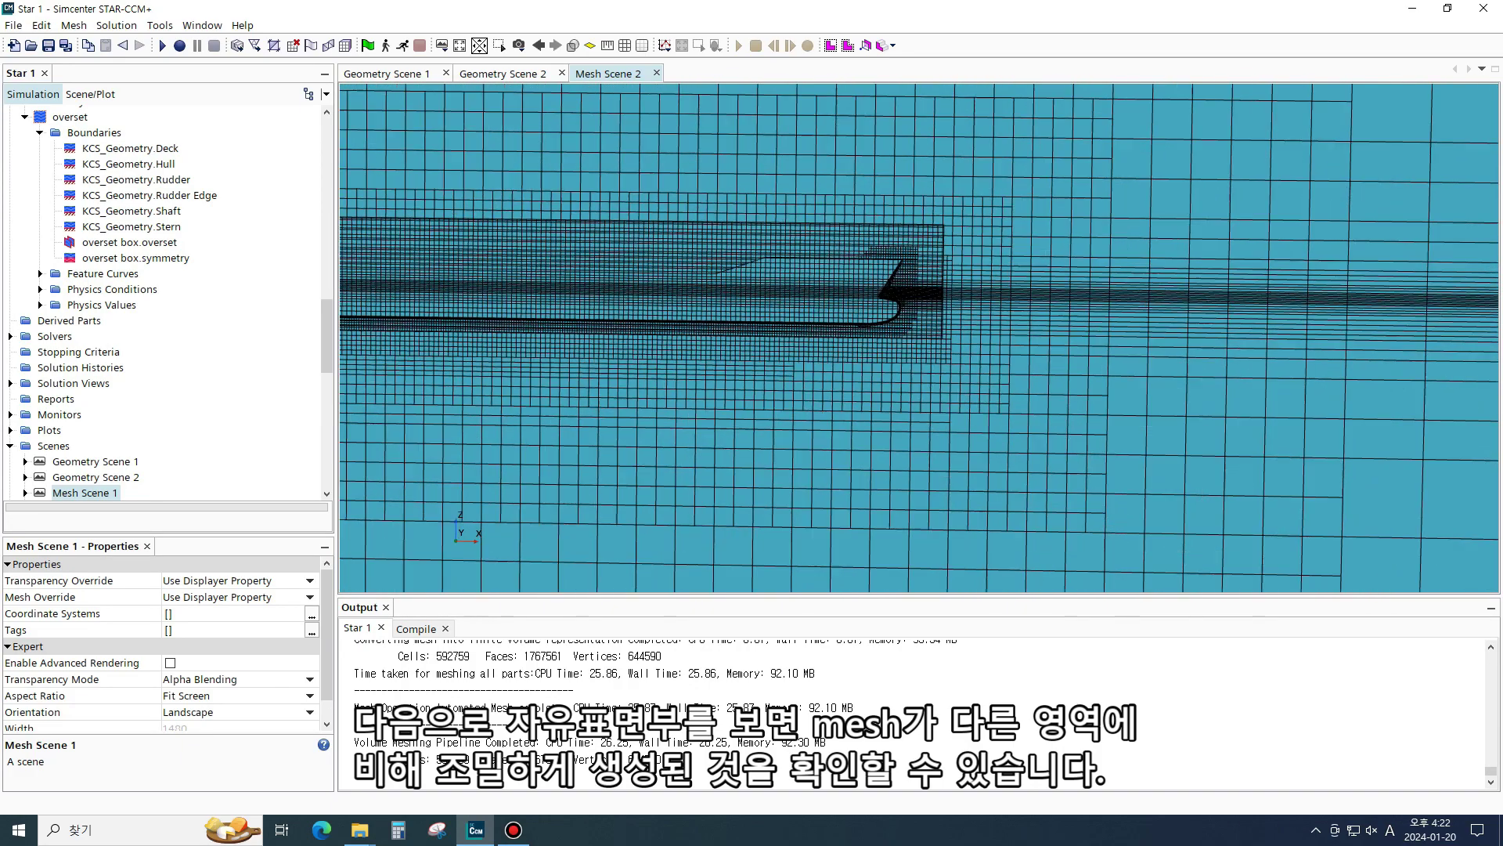
pyautogui.scroll(-4, 1007, 290)
pyautogui.moveTo(1007, 279)
pyautogui.mouseDown()
pyautogui.moveTo(971, 282)
pyautogui.moveTo(885, 336)
pyautogui.moveTo(1006, 306)
pyautogui.moveTo(973, 315)
pyautogui.mouseUp()
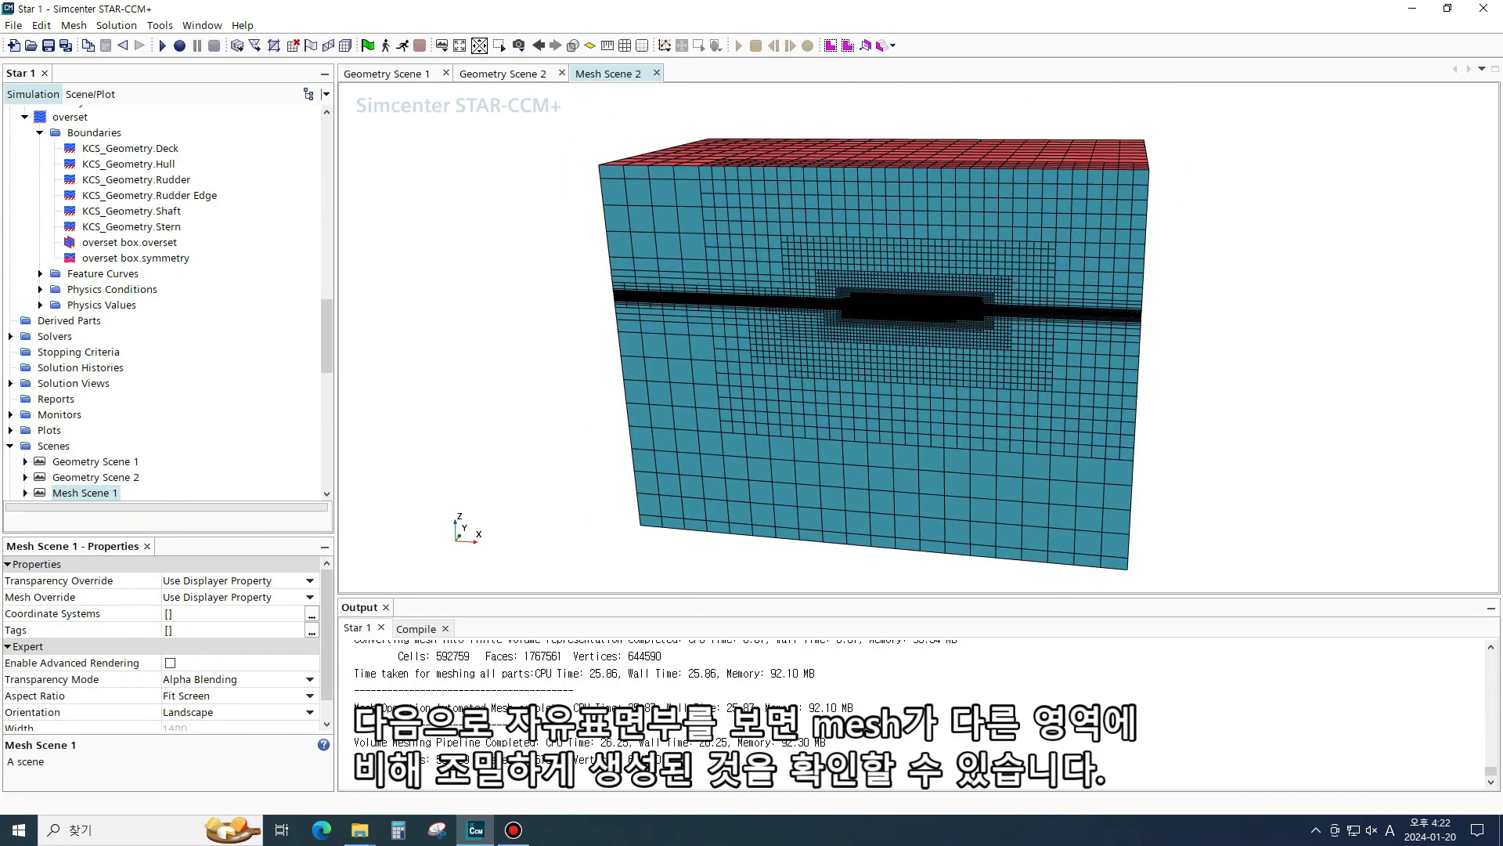
# Start a new plane section as a derived part of the simulation
pyautogui.scroll(20, 165, 305)
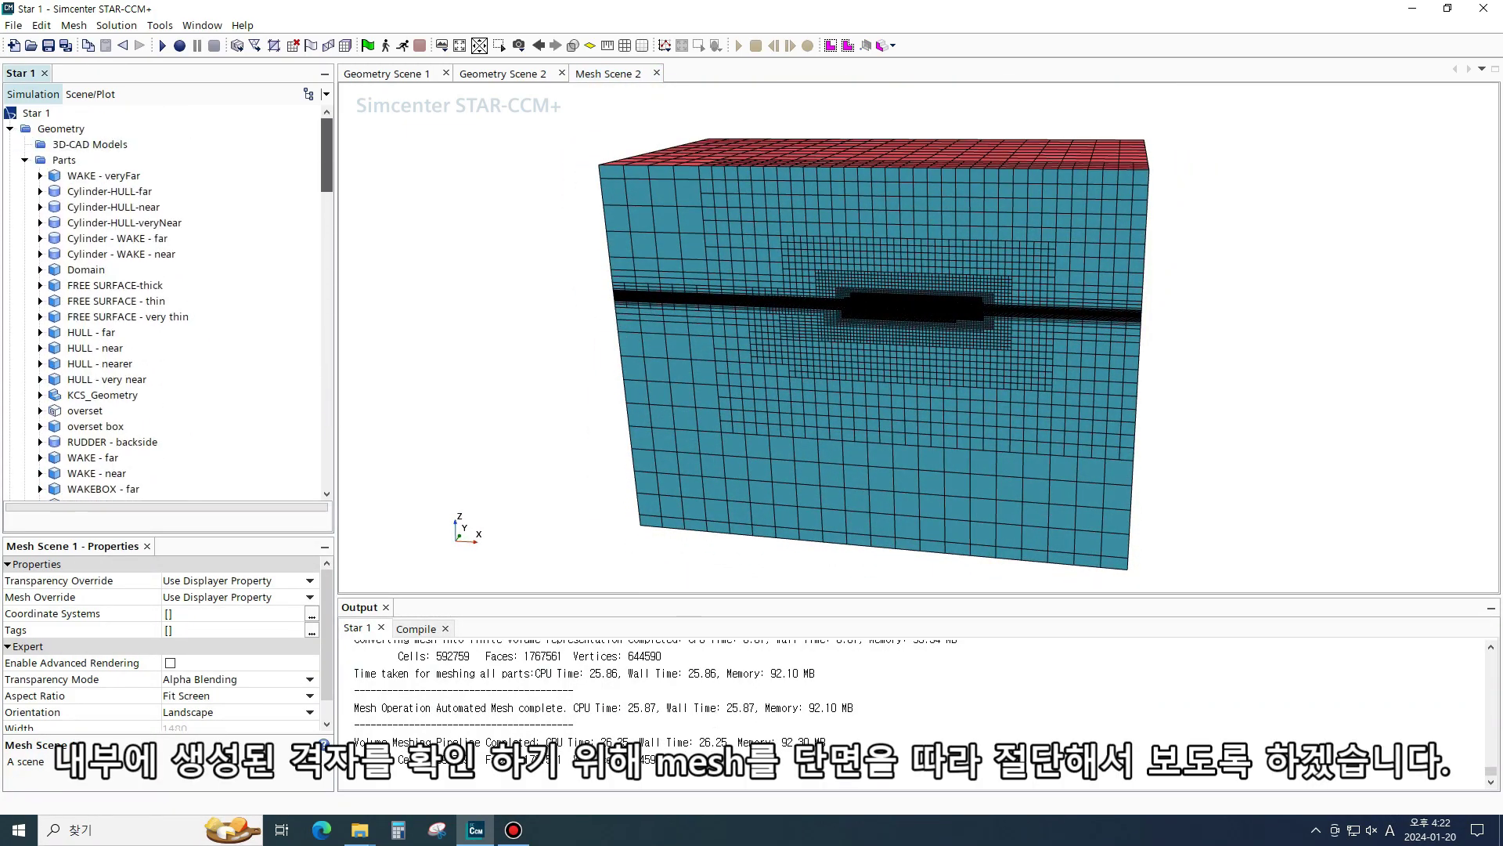
pyautogui.scroll(-15, 164, 306)
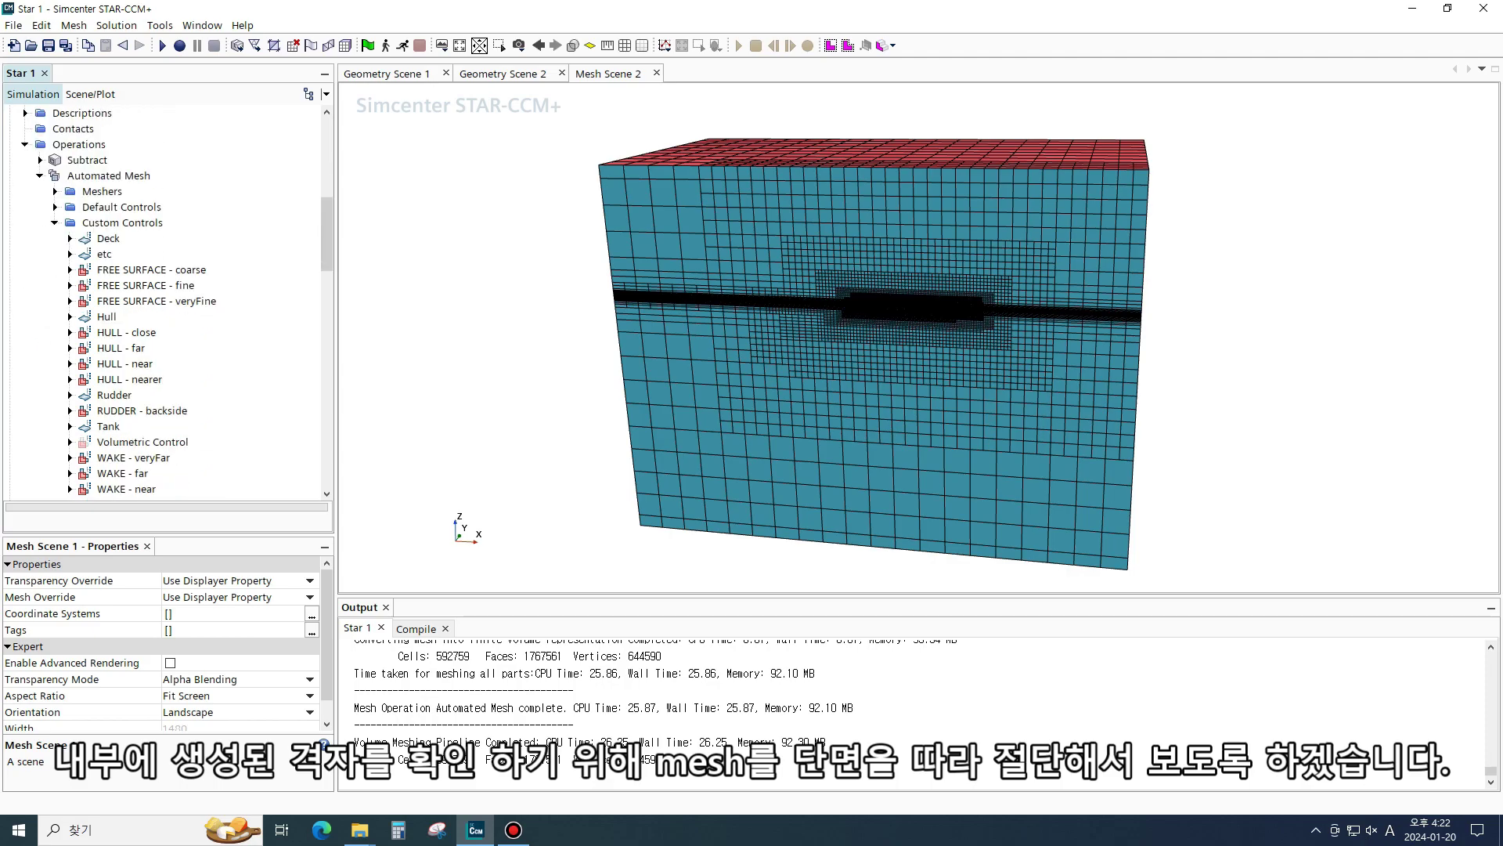
pyautogui.scroll(-2, 38, 483)
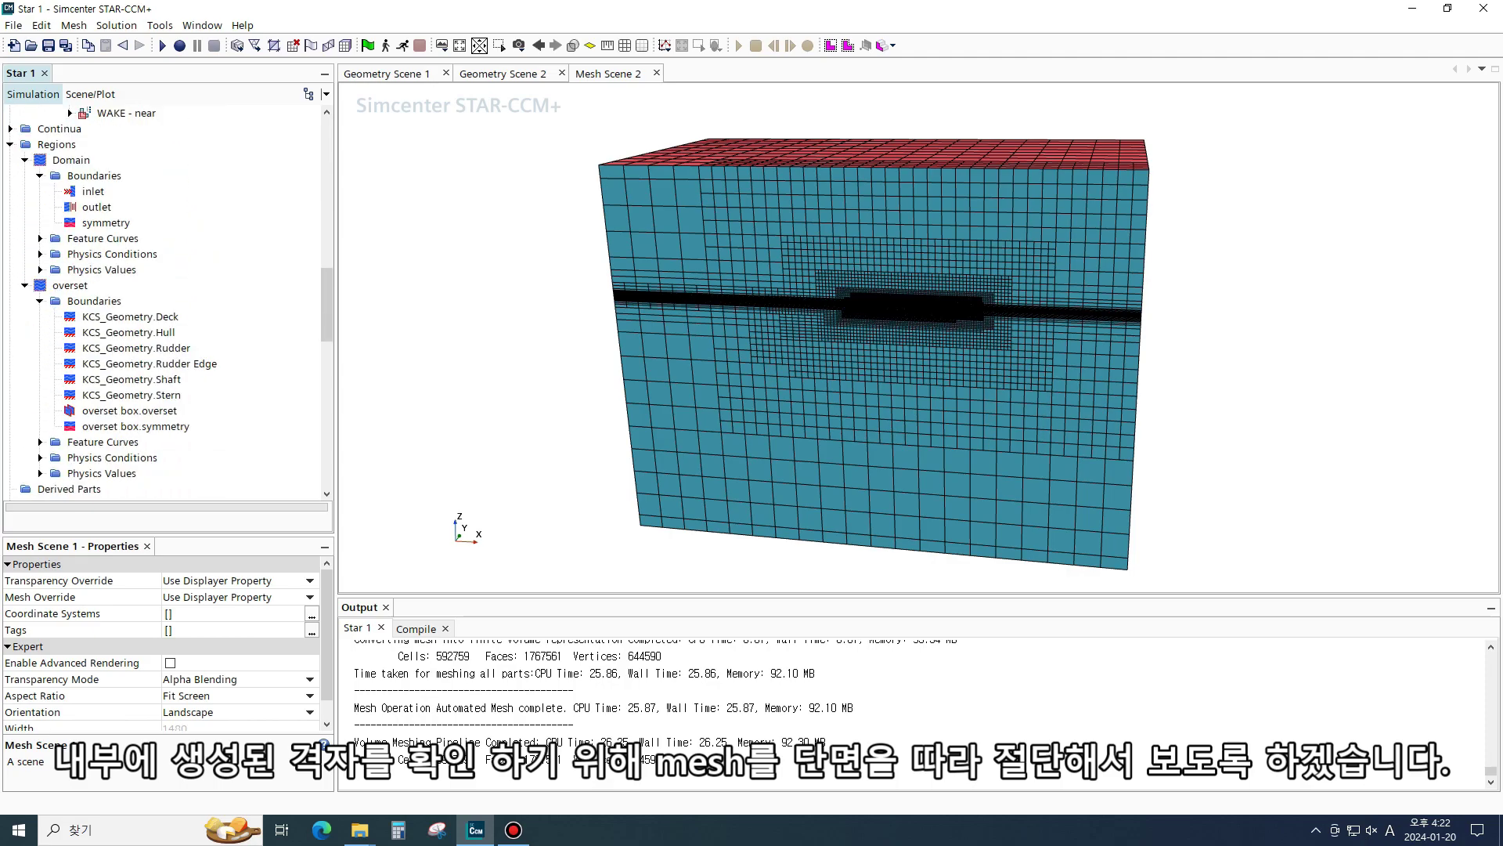
pyautogui.scroll(-4, 37, 484)
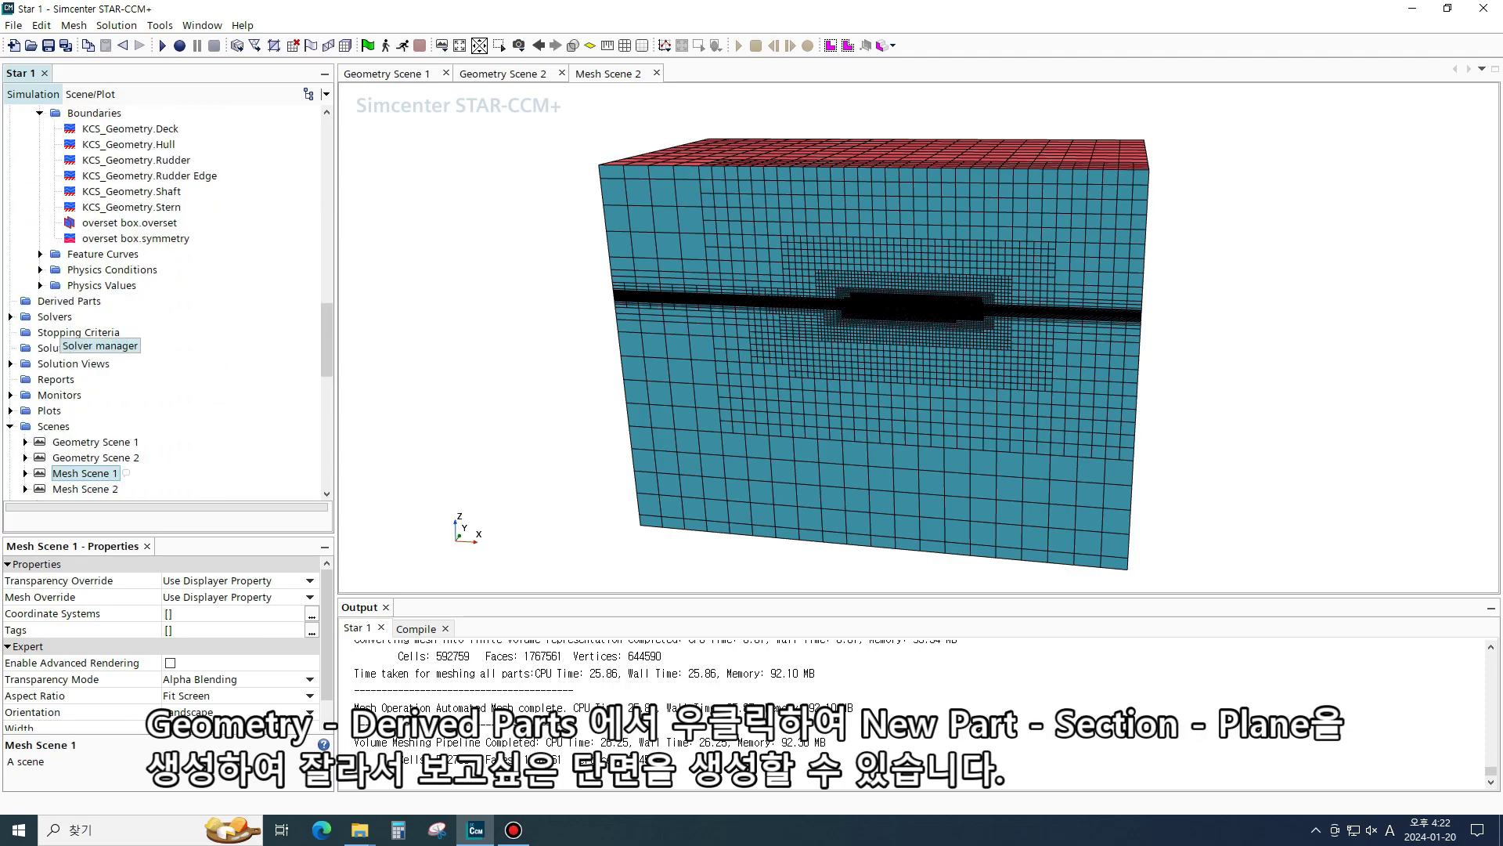
pyautogui.click(61, 301)
pyautogui.rightClick(74, 302)
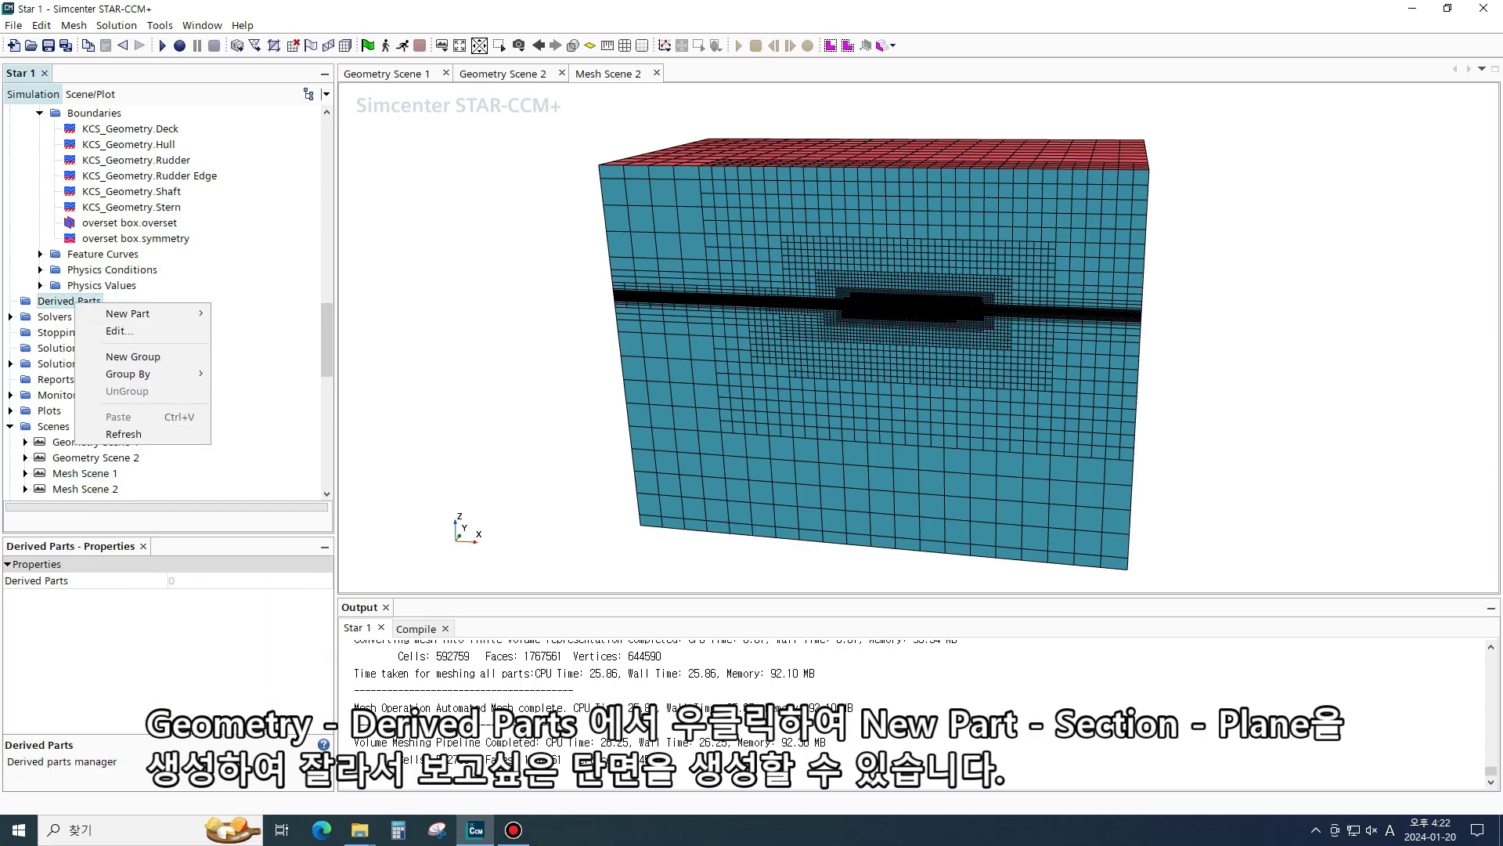
pyautogui.moveTo(129, 313)
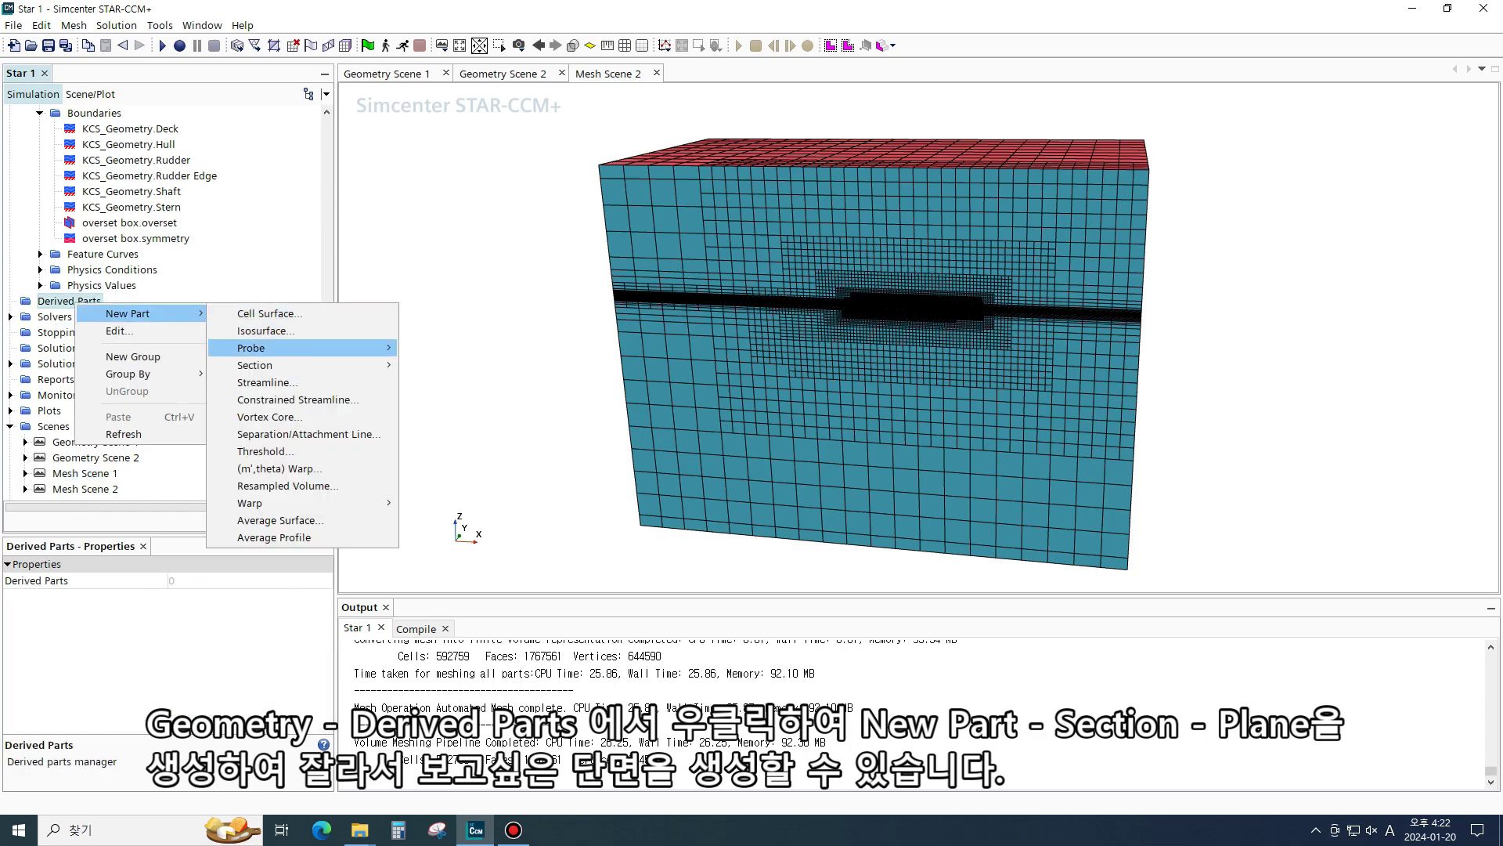
pyautogui.moveTo(258, 365)
pyautogui.click(443, 365)
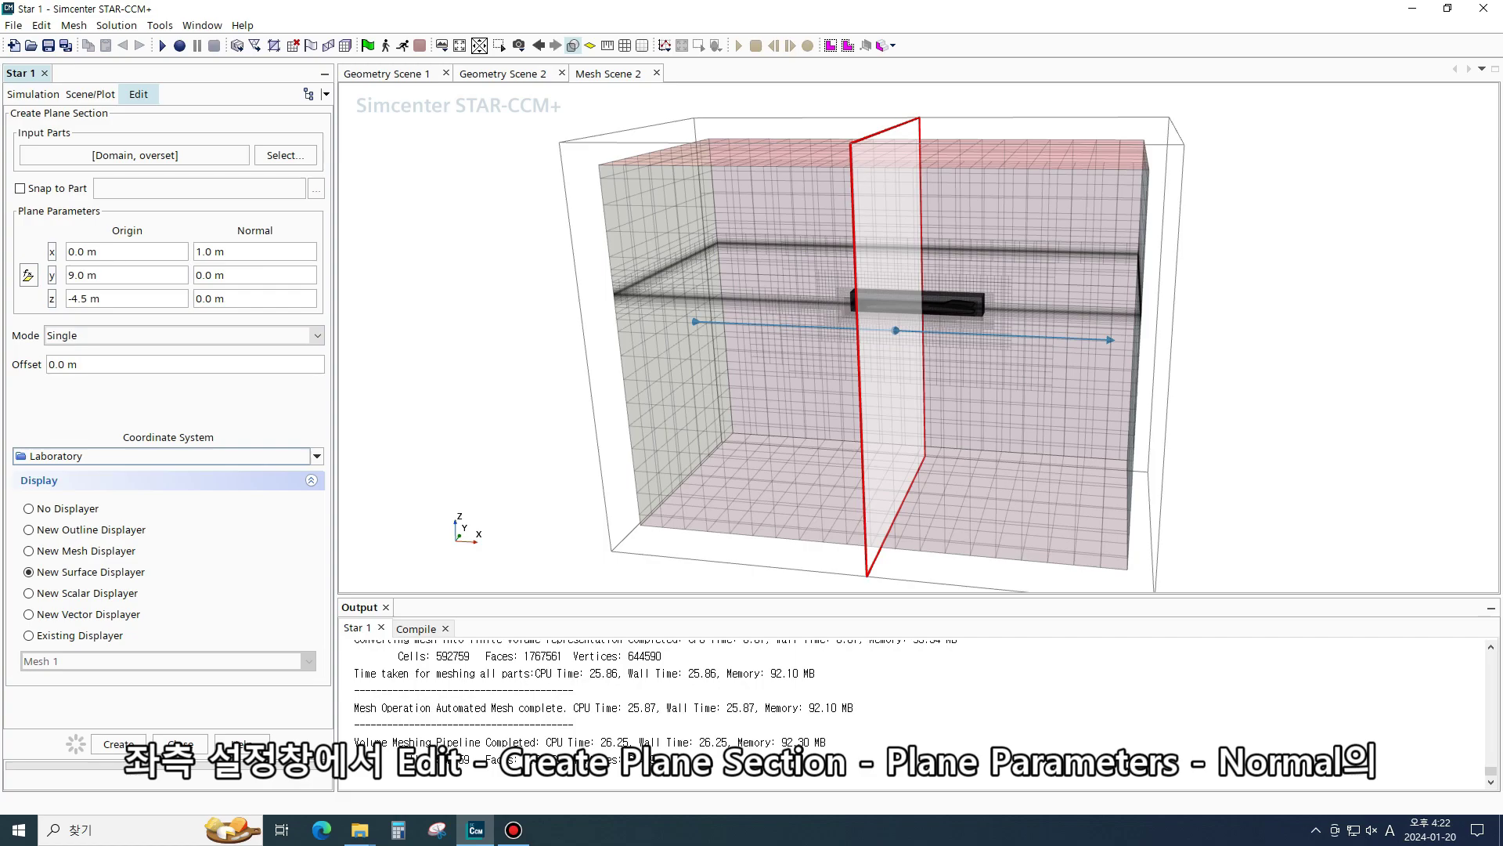
# Make the section plane horizontal by setting the x component of its normal to 0.0 m
pyautogui.moveTo(68, 275); pyautogui.dragTo(98, 275)
pyautogui.click(224, 251)
pyautogui.click(224, 251)
pyautogui.moveTo(213, 251); pyautogui.dragTo(196, 251)
pyautogui.write('0.0')
pyautogui.press('Return')
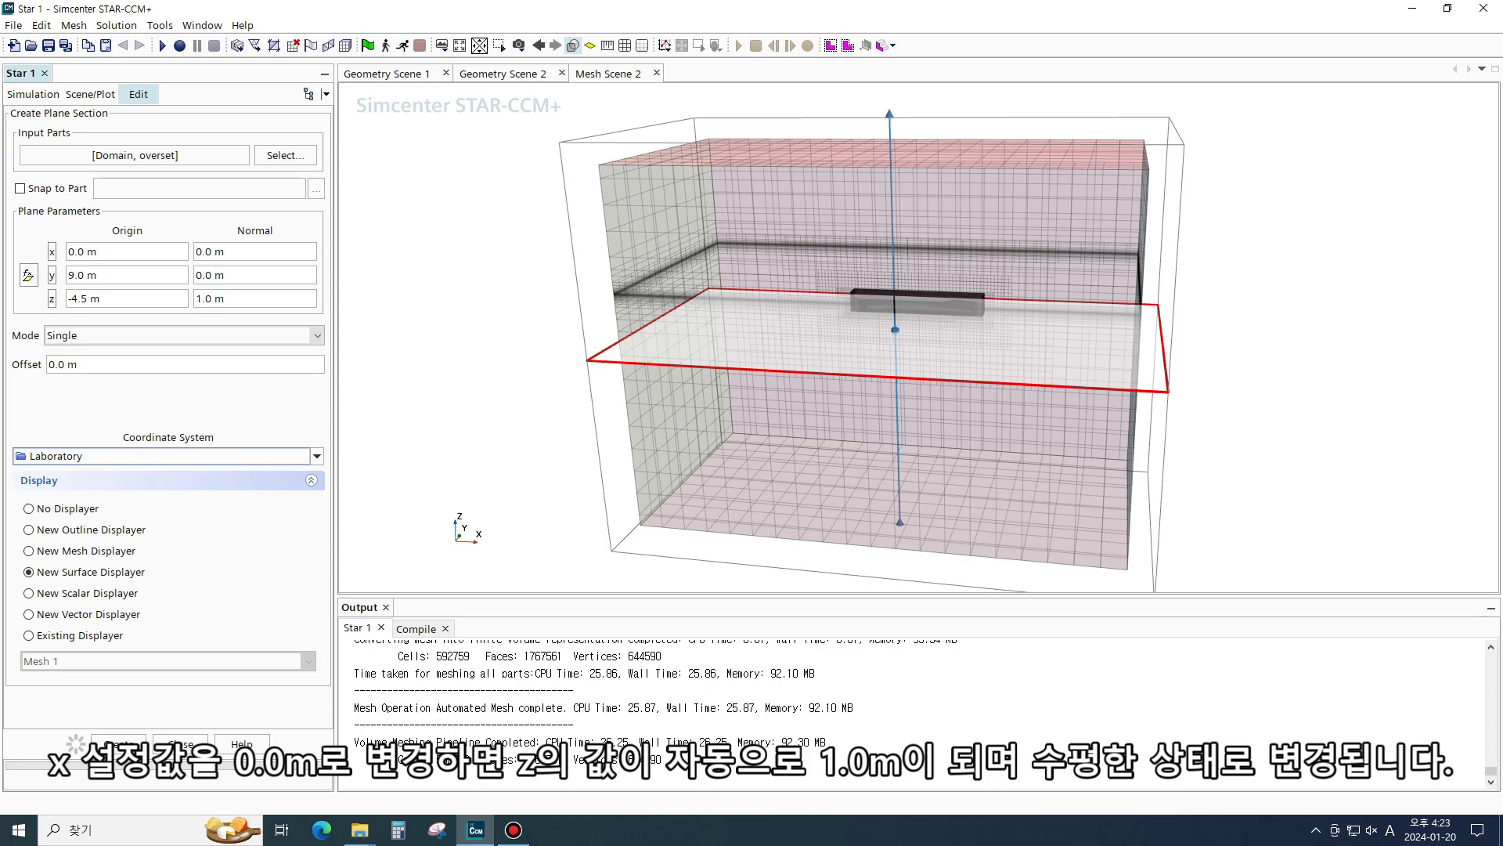
# Set the section plane's y and z origin to 0 m, create the section with a new surface displayer, and finish creating sections
pyautogui.moveTo(1329, 322)
pyautogui.mouseDown(button='right')
pyautogui.moveTo(1299, 300)
pyautogui.moveTo(1221, 318)
pyautogui.mouseUp(button='right')
pyautogui.moveTo(1208, 315)
pyautogui.mouseDown()
pyautogui.moveTo(1212, 258)
pyautogui.moveTo(1213, 319)
pyautogui.mouseUp()
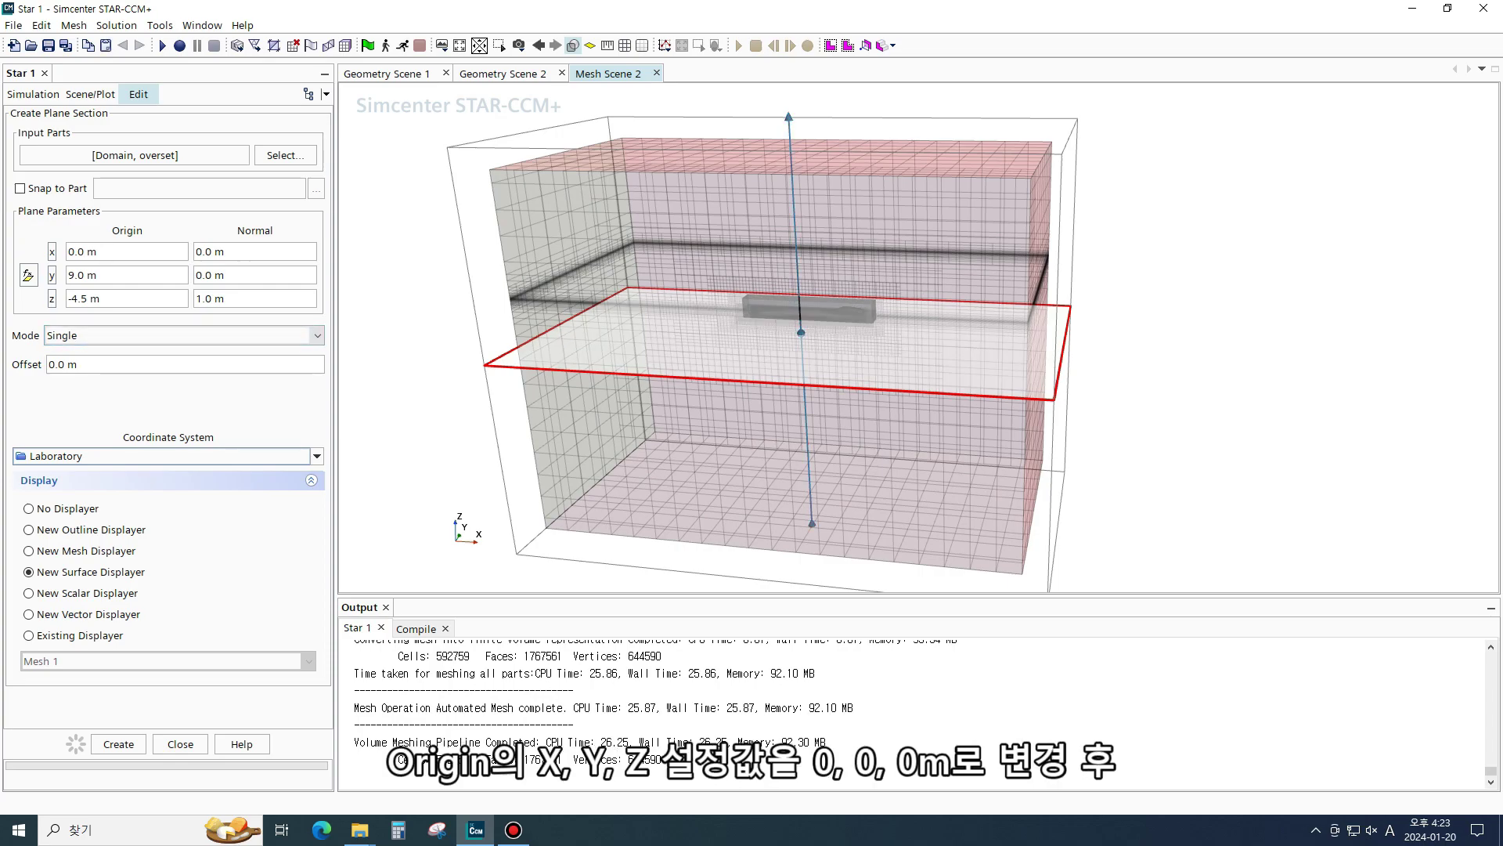
pyautogui.click(79, 275)
pyautogui.moveTo(88, 275); pyautogui.dragTo(53, 298)
pyautogui.write('0')
pyautogui.press('Return')
pyautogui.write('0')
pyautogui.press('Return')
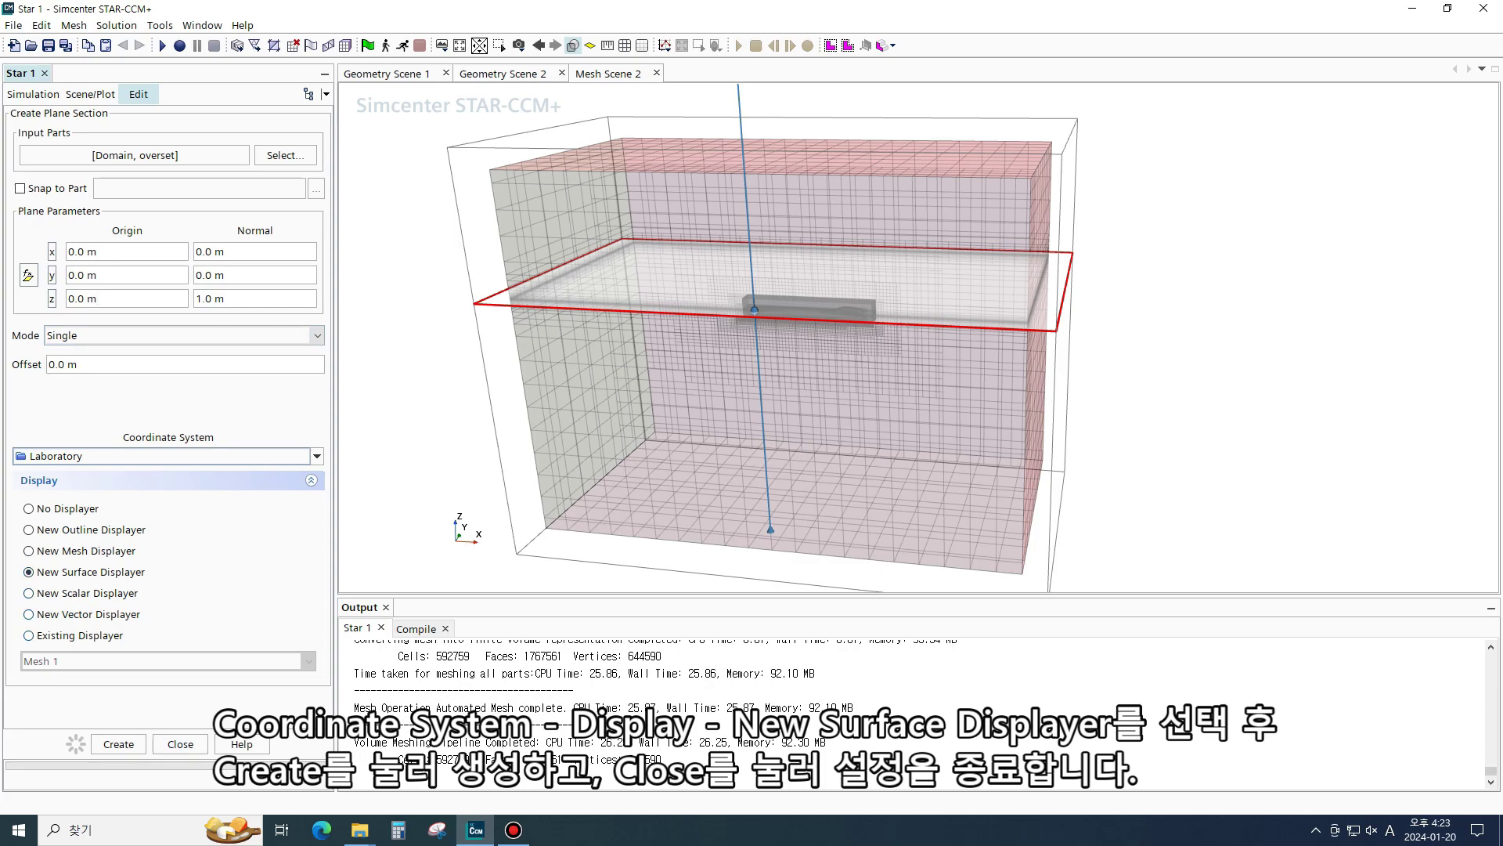
pyautogui.click(118, 744)
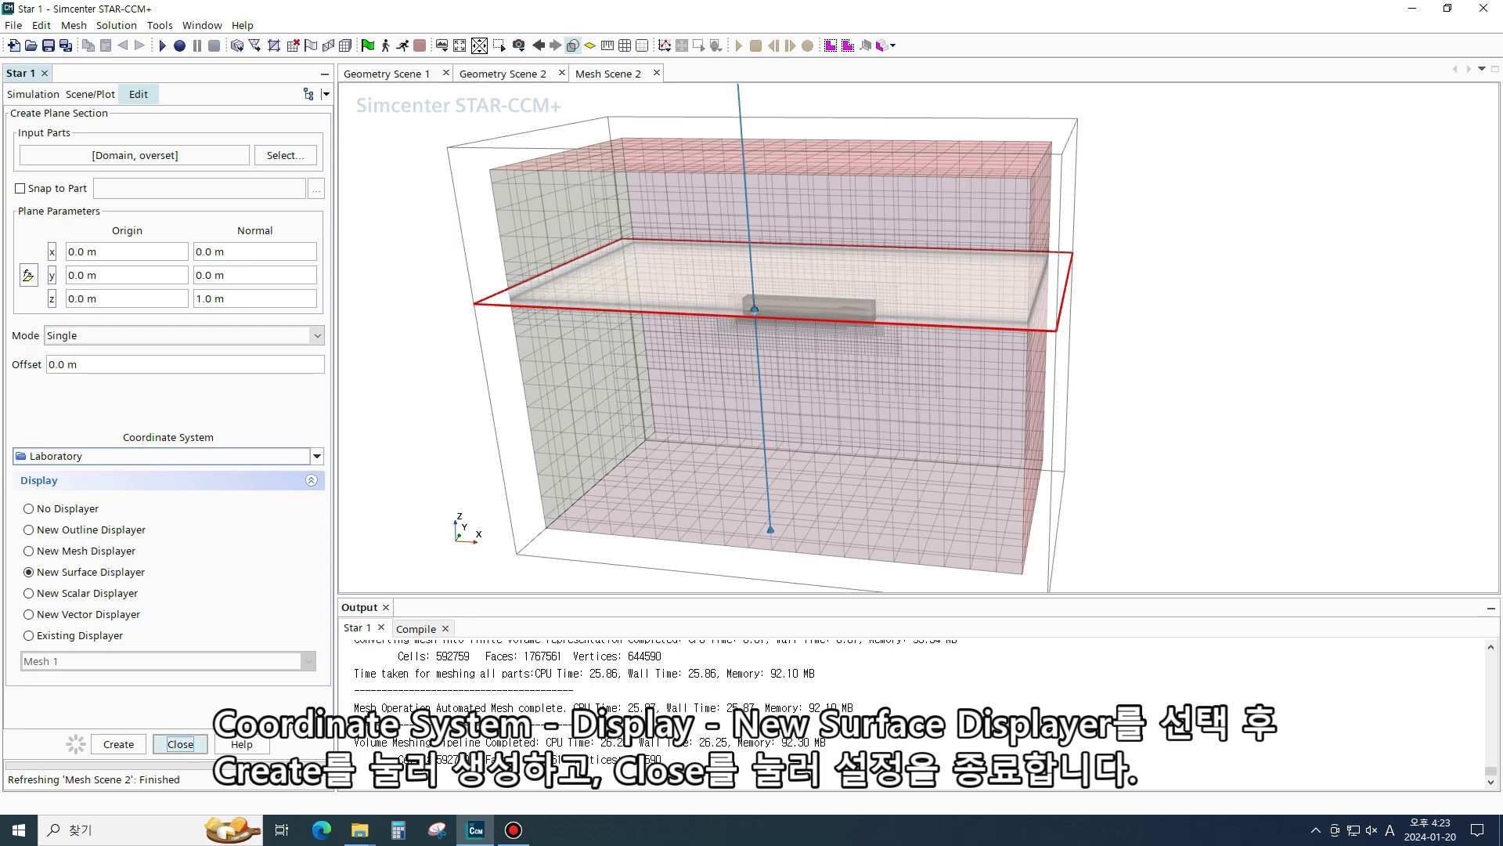
pyautogui.click(180, 744)
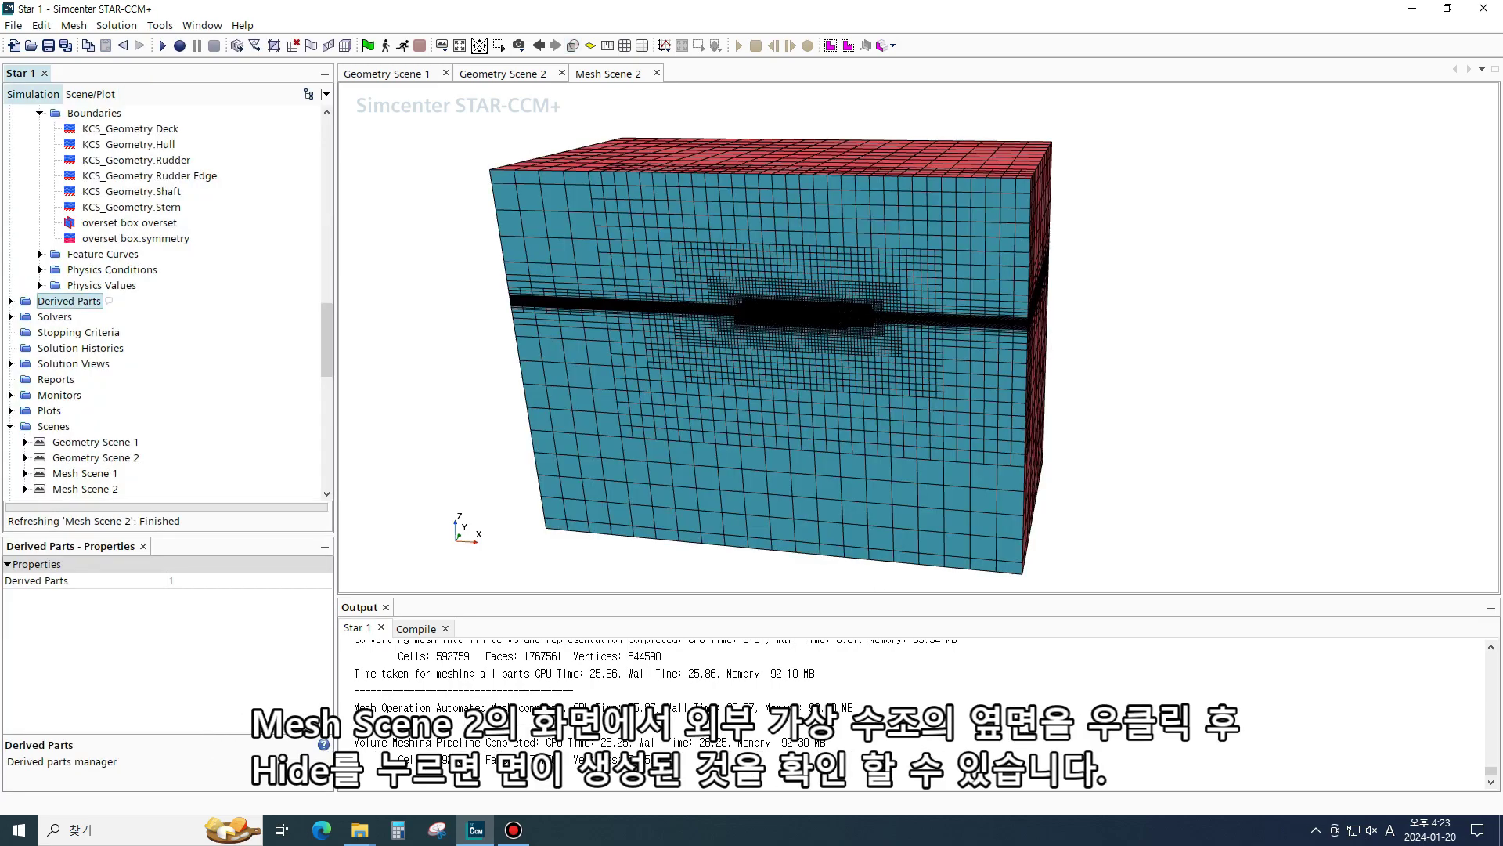
# Hide the Domain's symmetry and inlet boundaries in Mesh Scene 2 to expose the plane section inside
pyautogui.rightClick(921, 220)
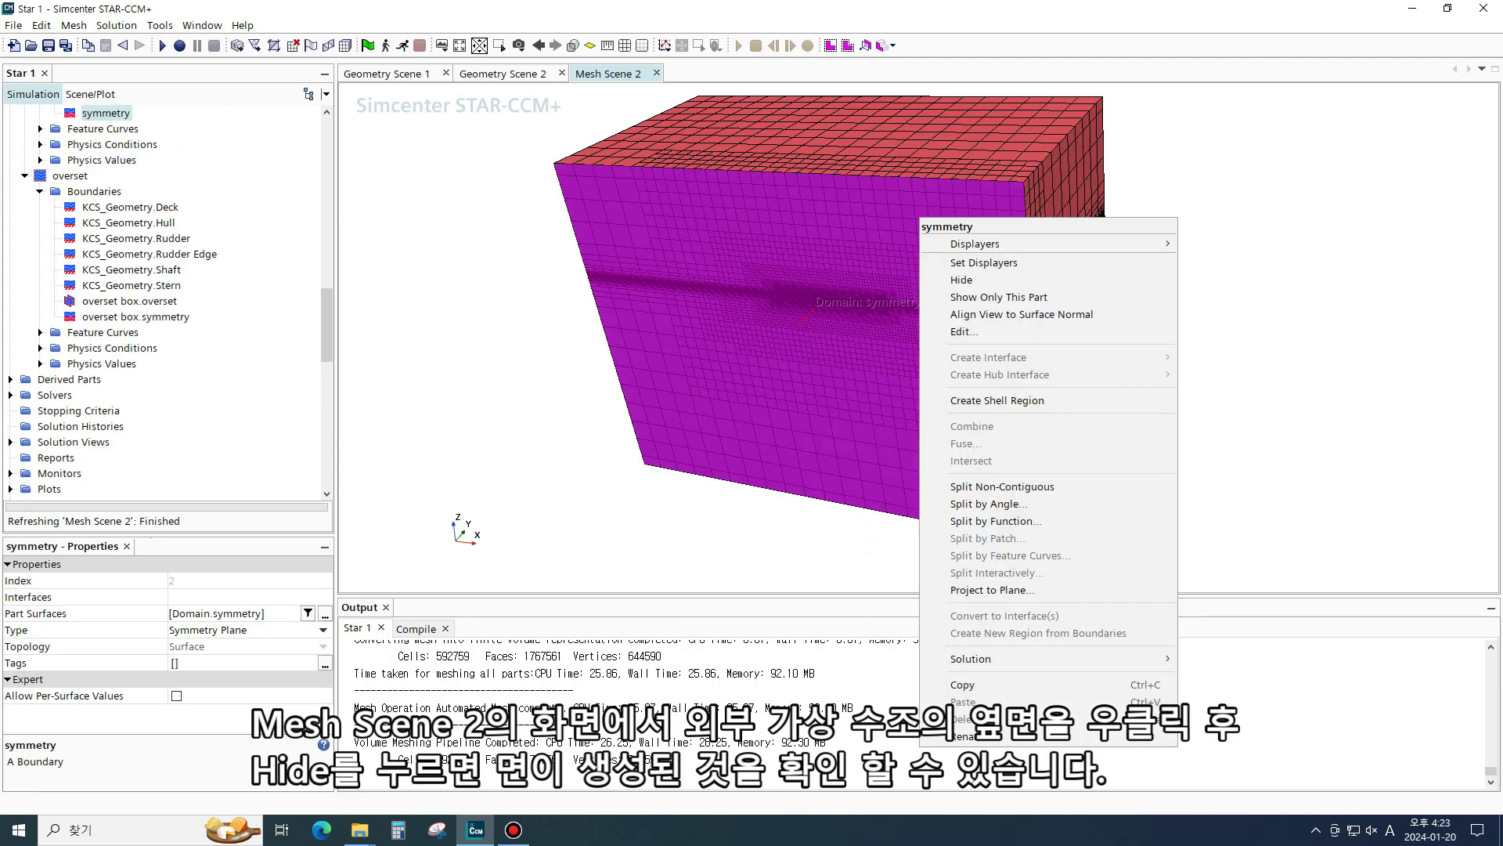
pyautogui.click(963, 280)
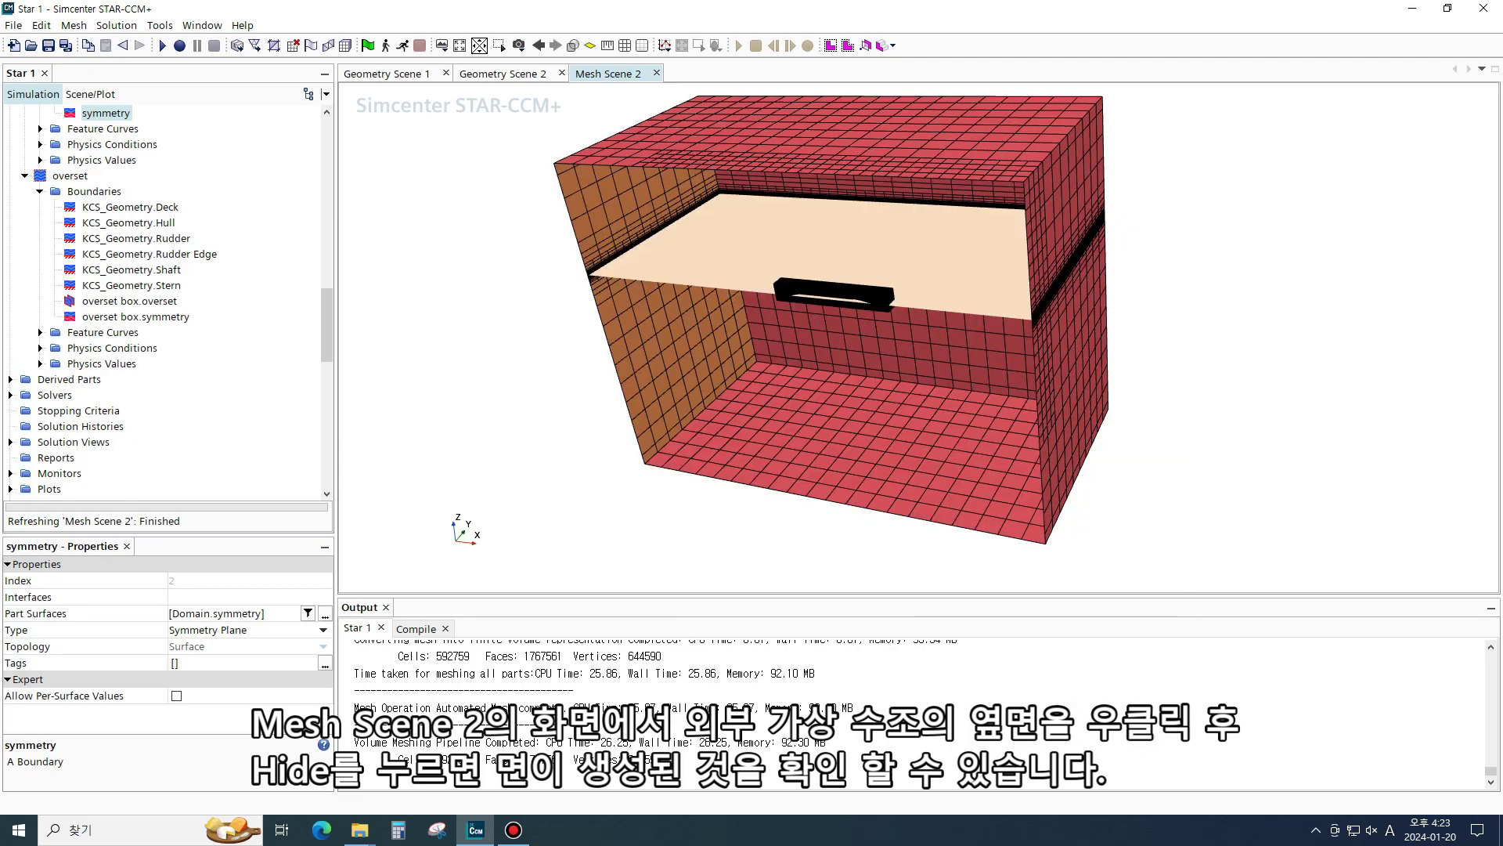
pyautogui.rightClick(999, 148)
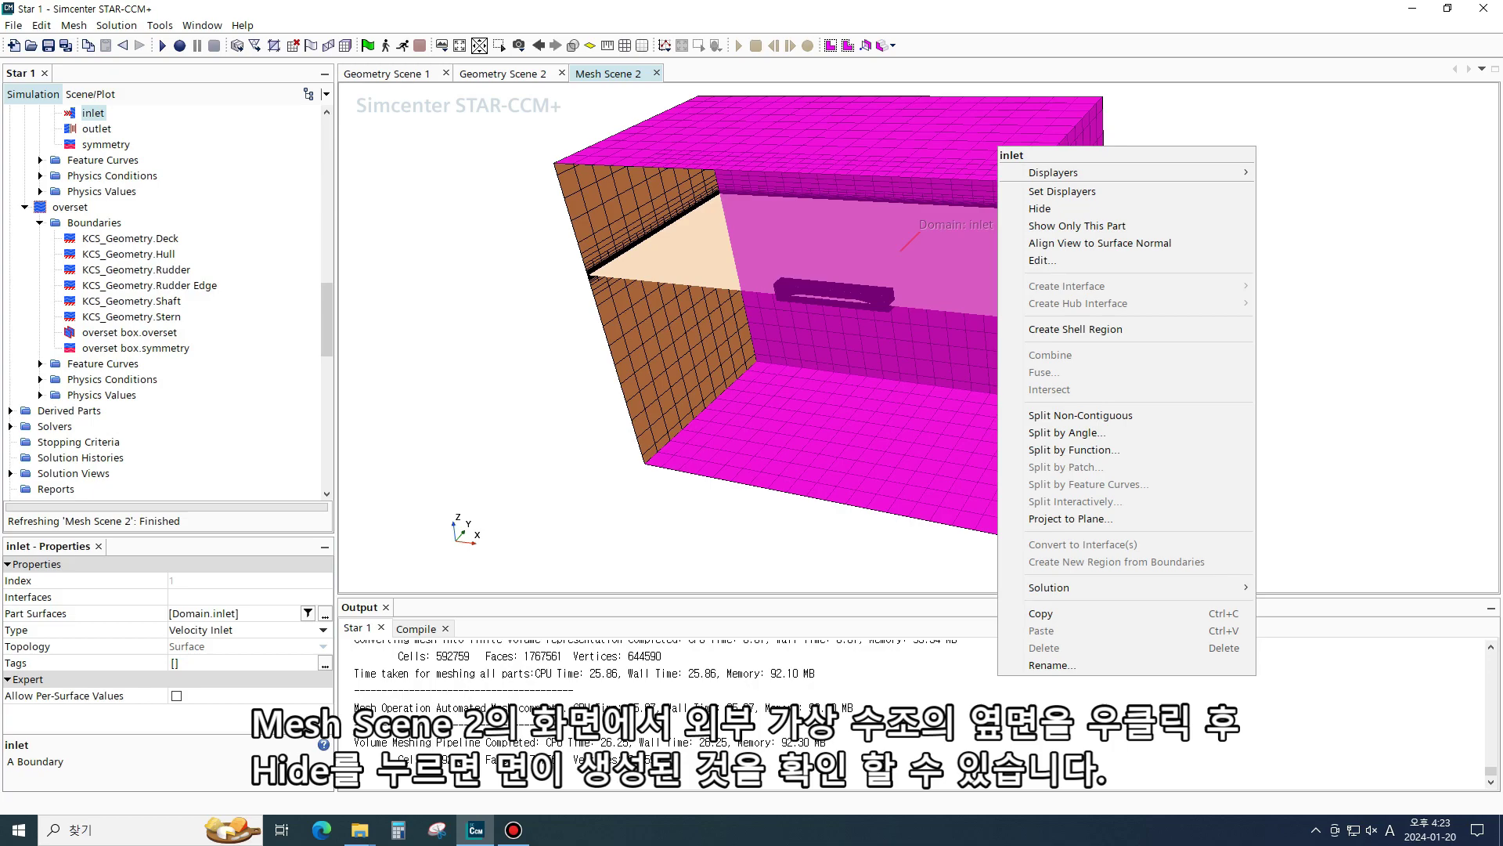
pyautogui.click(1039, 208)
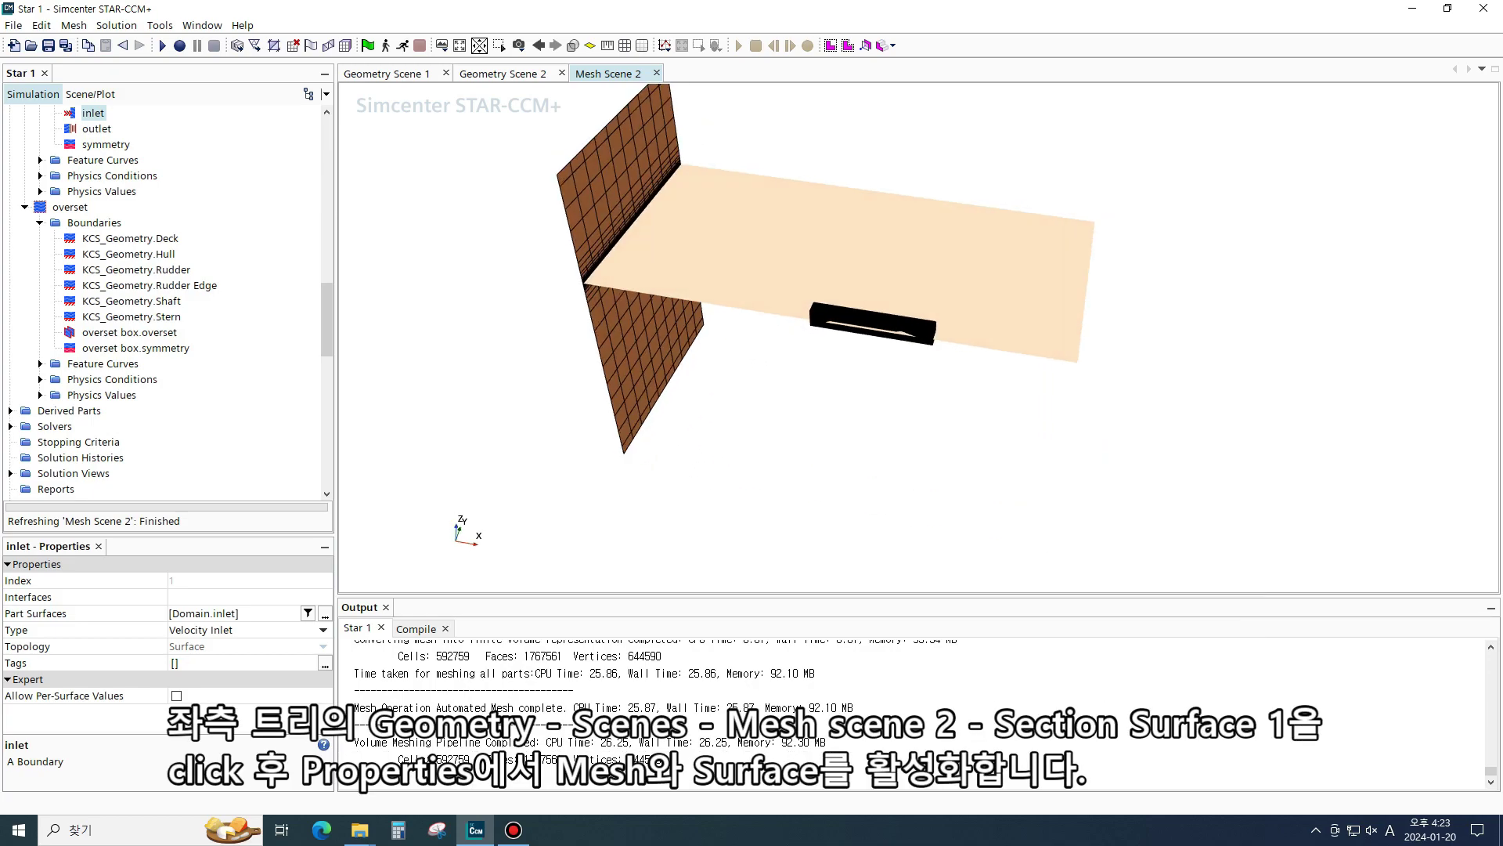
# Display both the mesh and the surface on Section Surface 1 in Mesh Scene 2
pyautogui.click(833, 258)
pyautogui.doubleClick(84, 427)
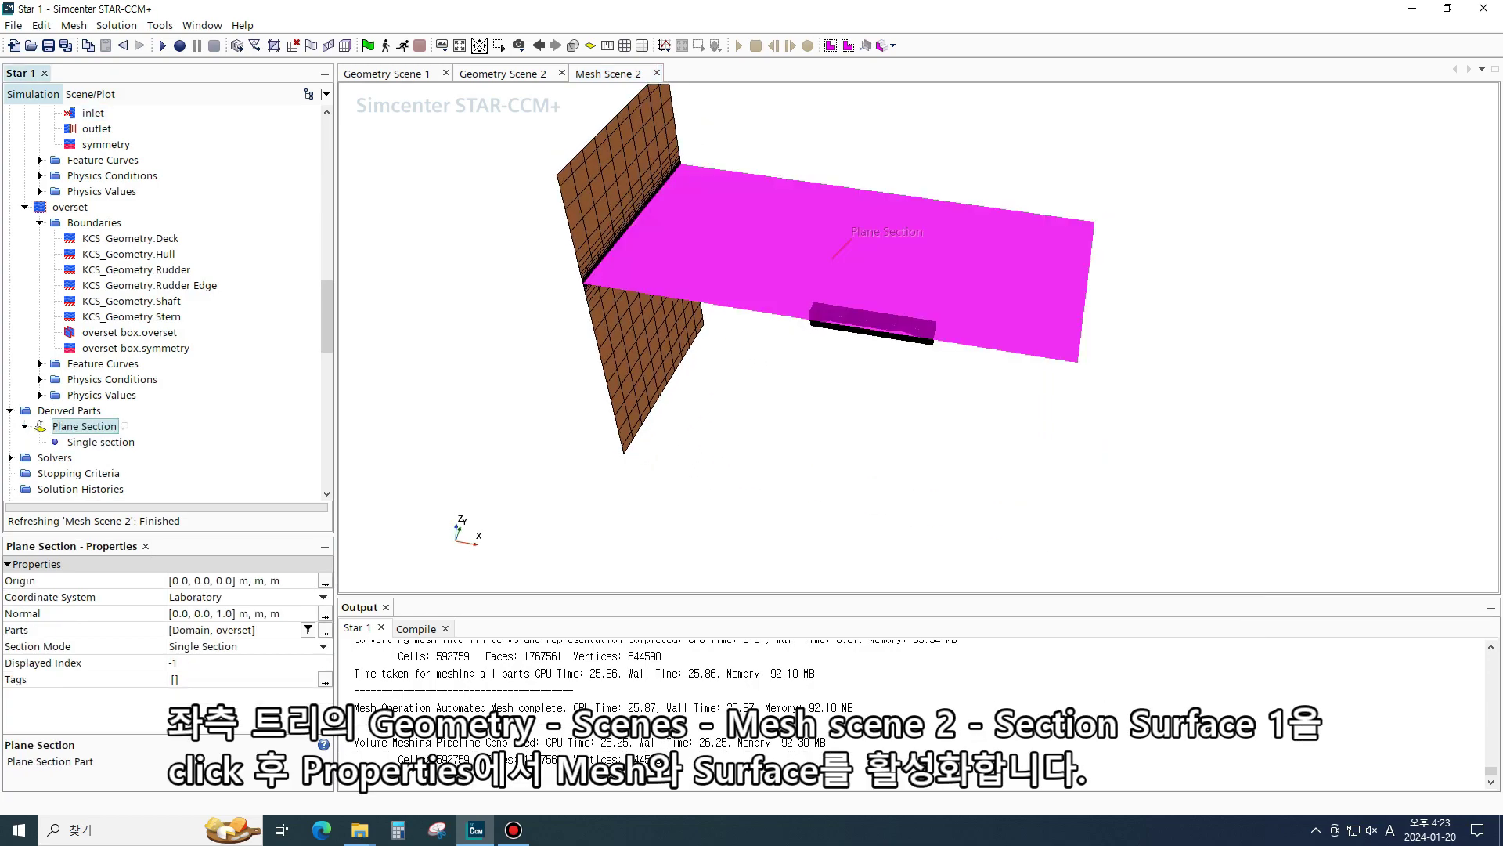
pyautogui.scroll(-5, 164, 301)
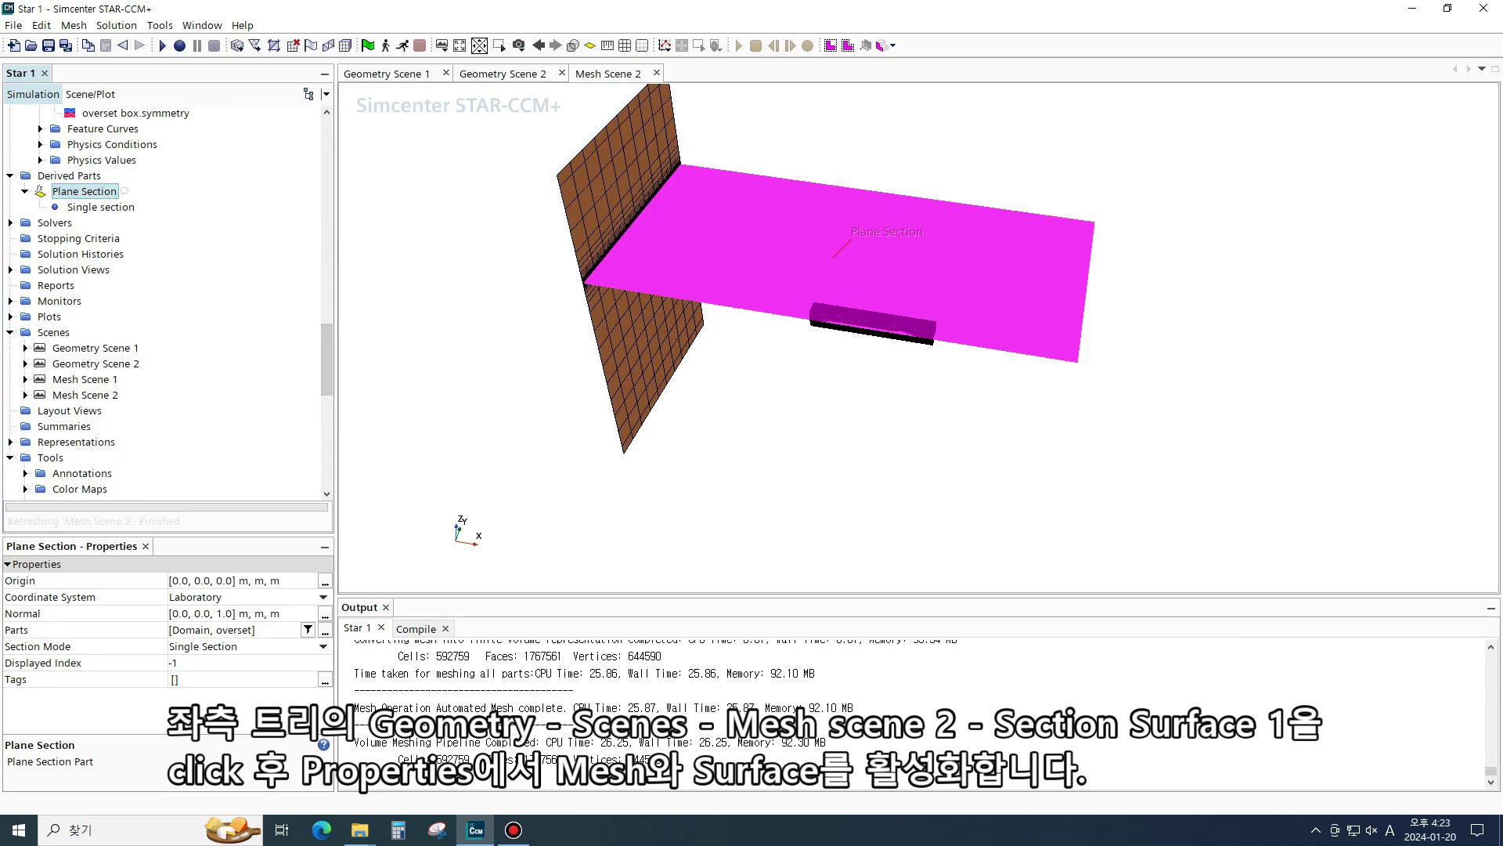
pyautogui.scroll(-3, 165, 302)
pyautogui.click(25, 254)
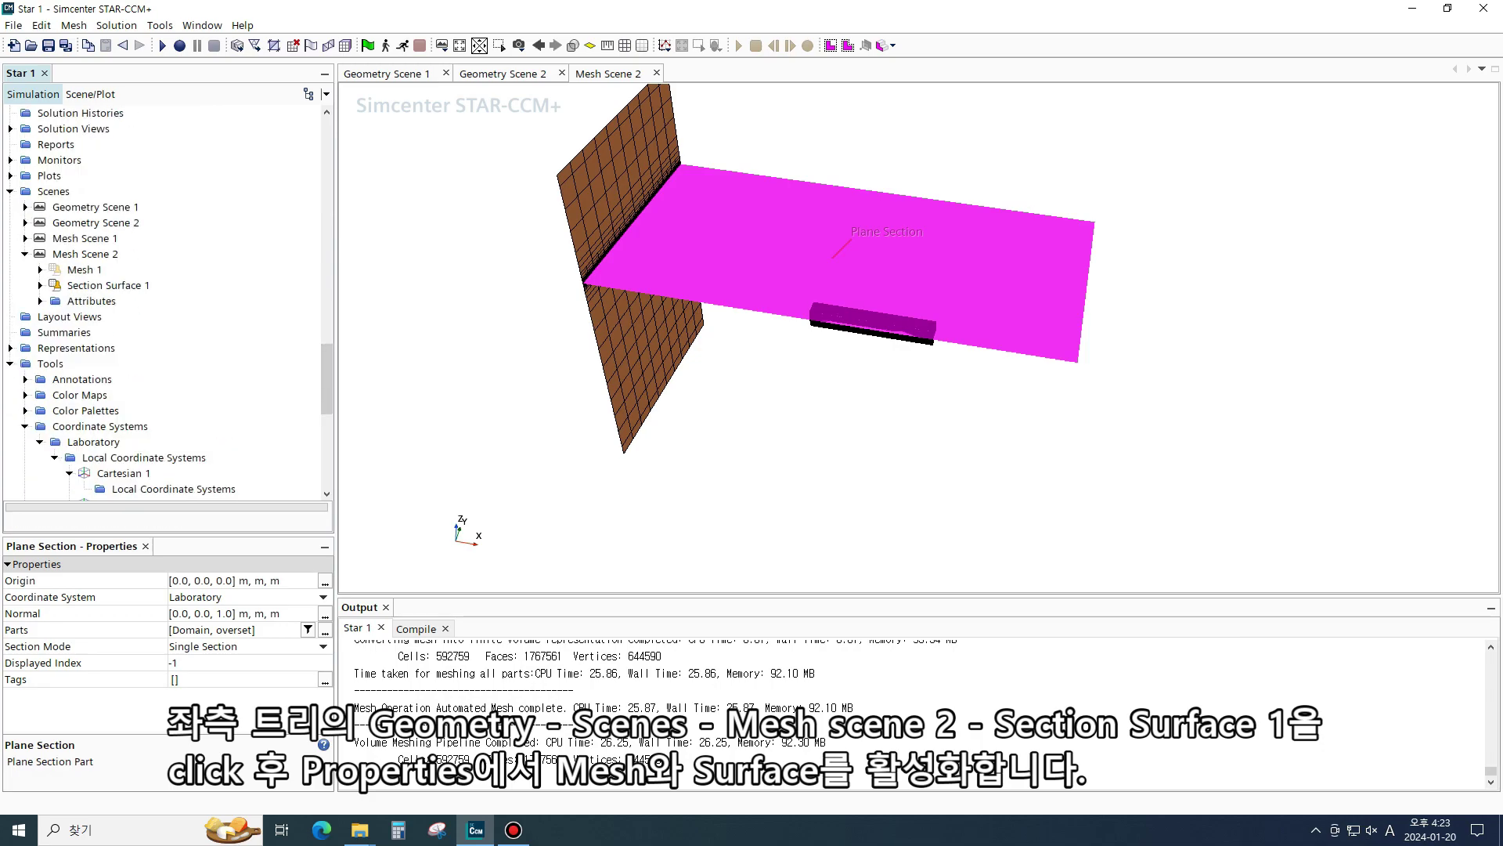
pyautogui.click(40, 270)
pyautogui.click(54, 300)
pyautogui.click(93, 301)
pyautogui.click(108, 379)
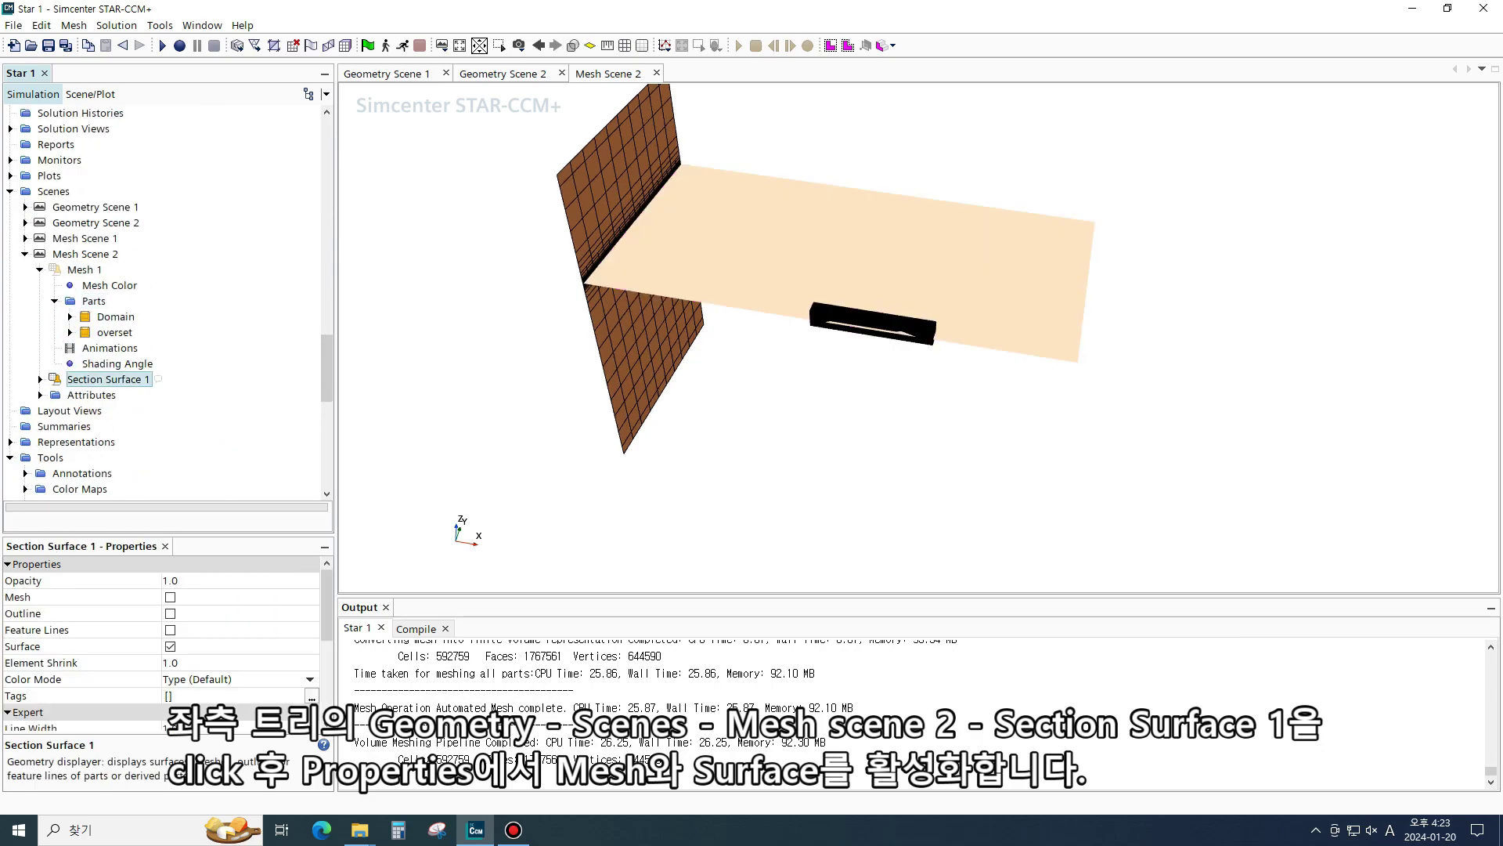
pyautogui.click(170, 646)
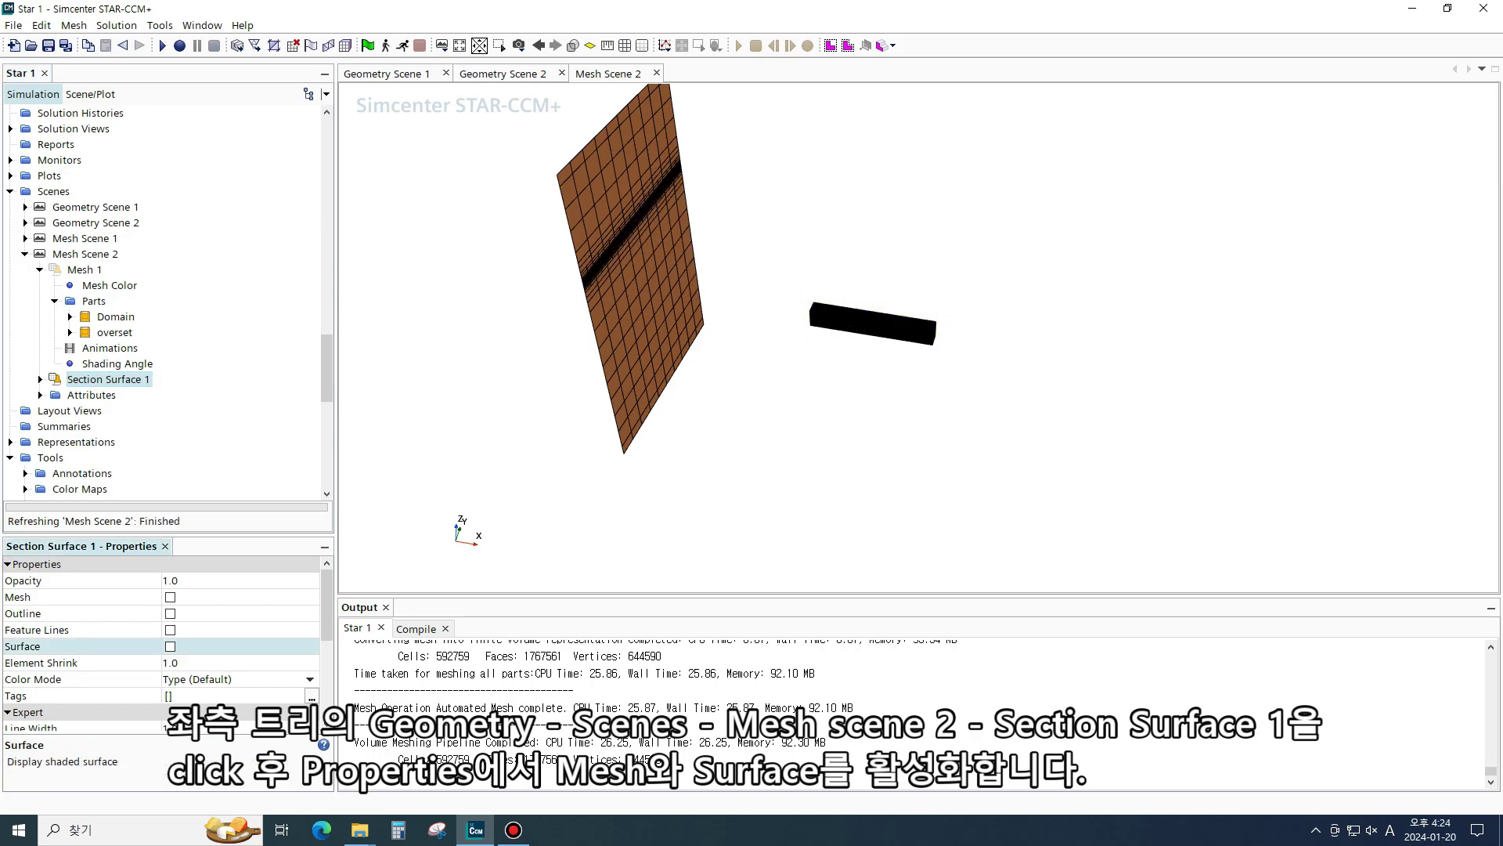
pyautogui.click(170, 597)
pyautogui.click(170, 646)
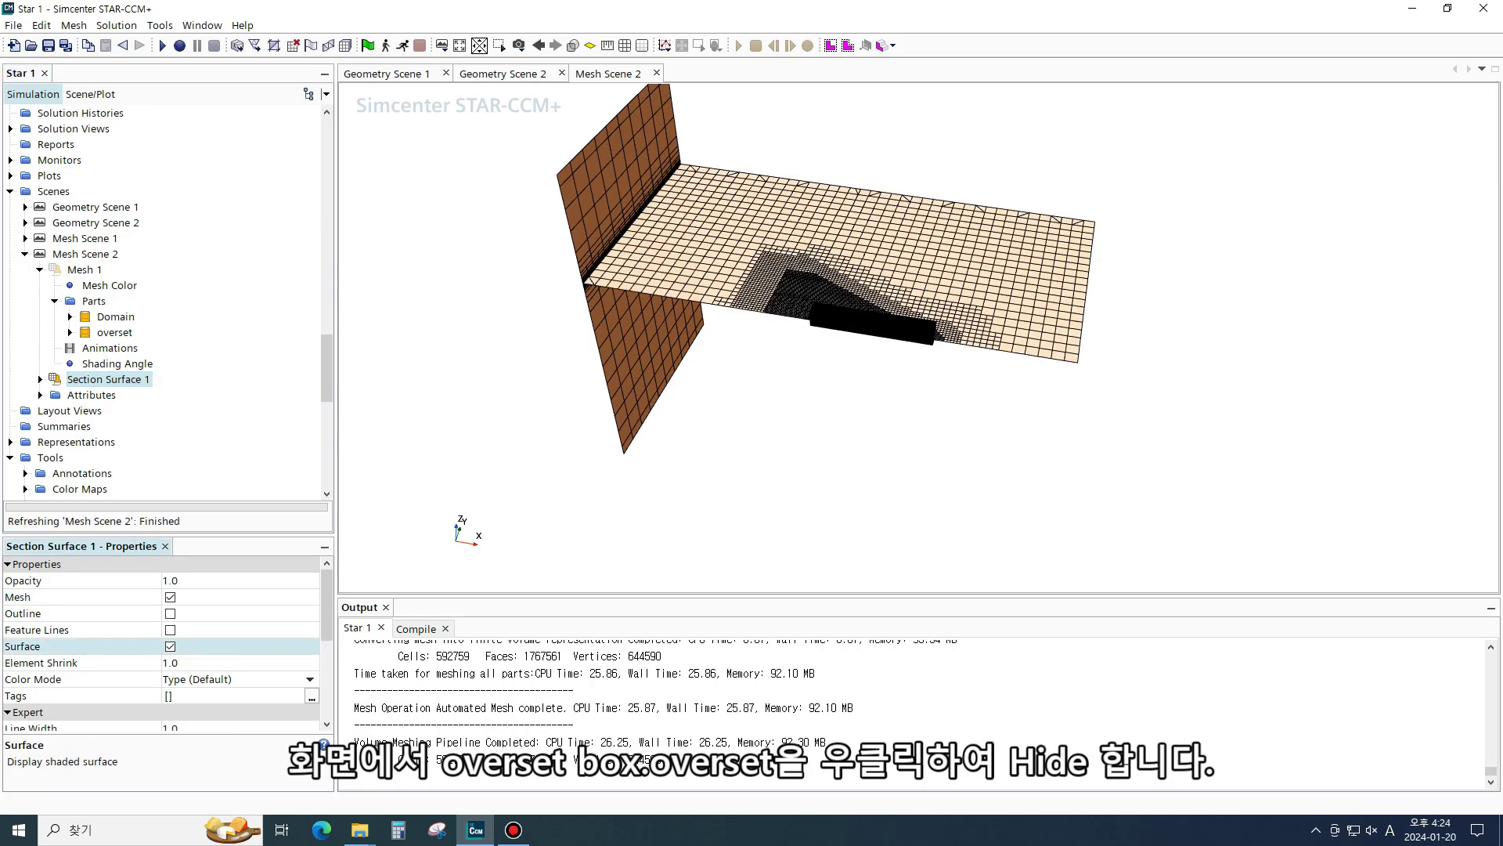
# Hide the overset box.overset boundary around the hull in Mesh Scene 2
pyautogui.scroll(10, 875, 315)
pyautogui.moveTo(875, 315); pyautogui.dragTo(955, 296, button='right')
pyautogui.rightClick(823, 302)
pyautogui.click(901, 370)
# Examine the free-surface section mesh around the hull, including the Kelvin wave refinement zone and the overset region
pyautogui.moveTo(900, 369); pyautogui.dragTo(967, 348)
pyautogui.scroll(-8, 939, 349)
pyautogui.scroll(6, 877, 439)
pyautogui.moveTo(869, 456); pyautogui.dragTo(1011, 470)
pyautogui.scroll(-5, 924, 360)
pyautogui.scroll(4, 924, 360)
pyautogui.scroll(-5, 920, 336)
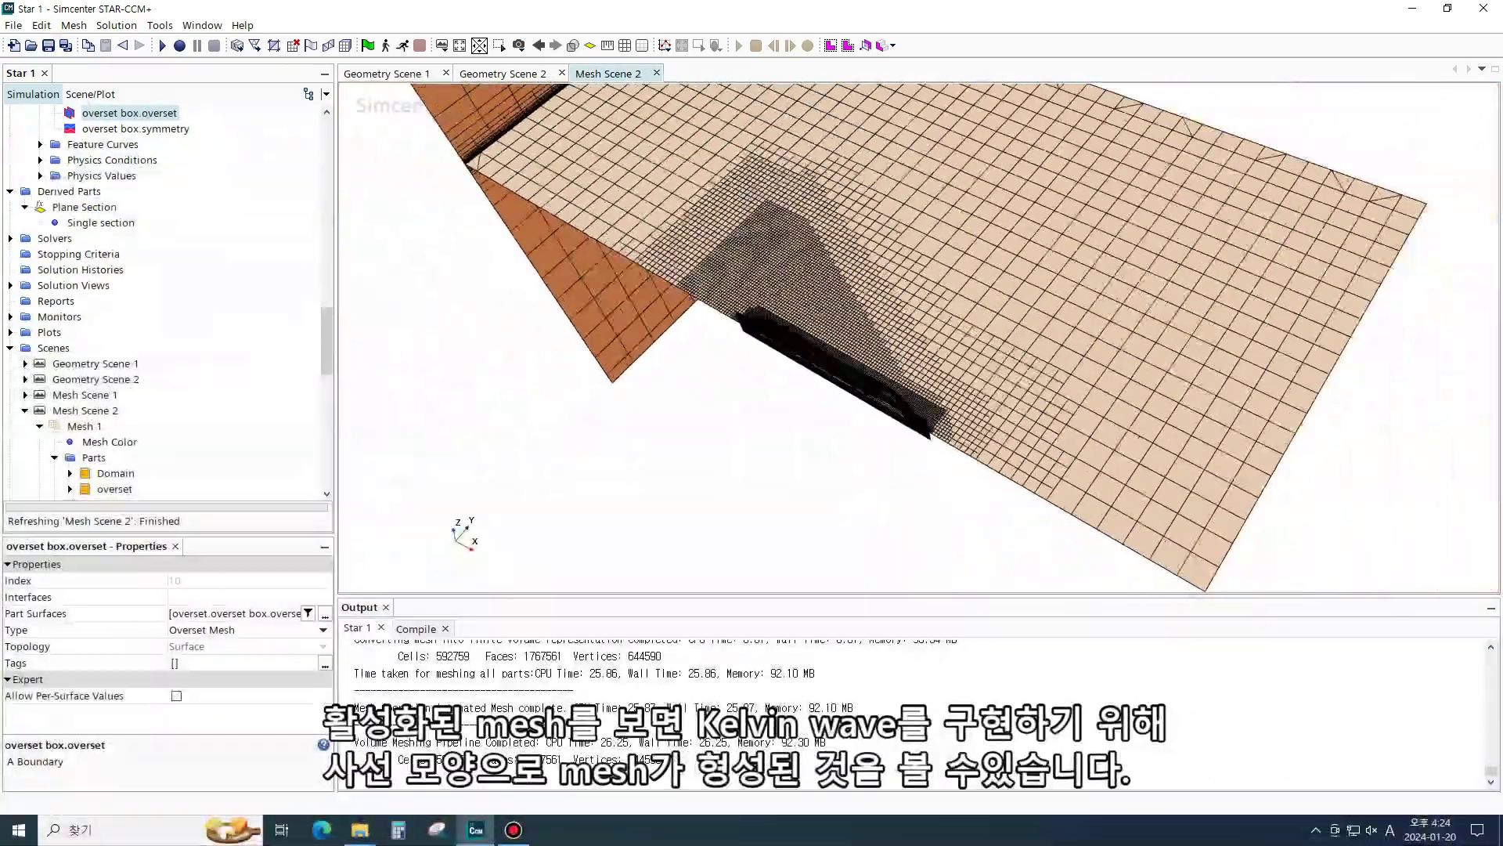
pyautogui.scroll(5, 912, 378)
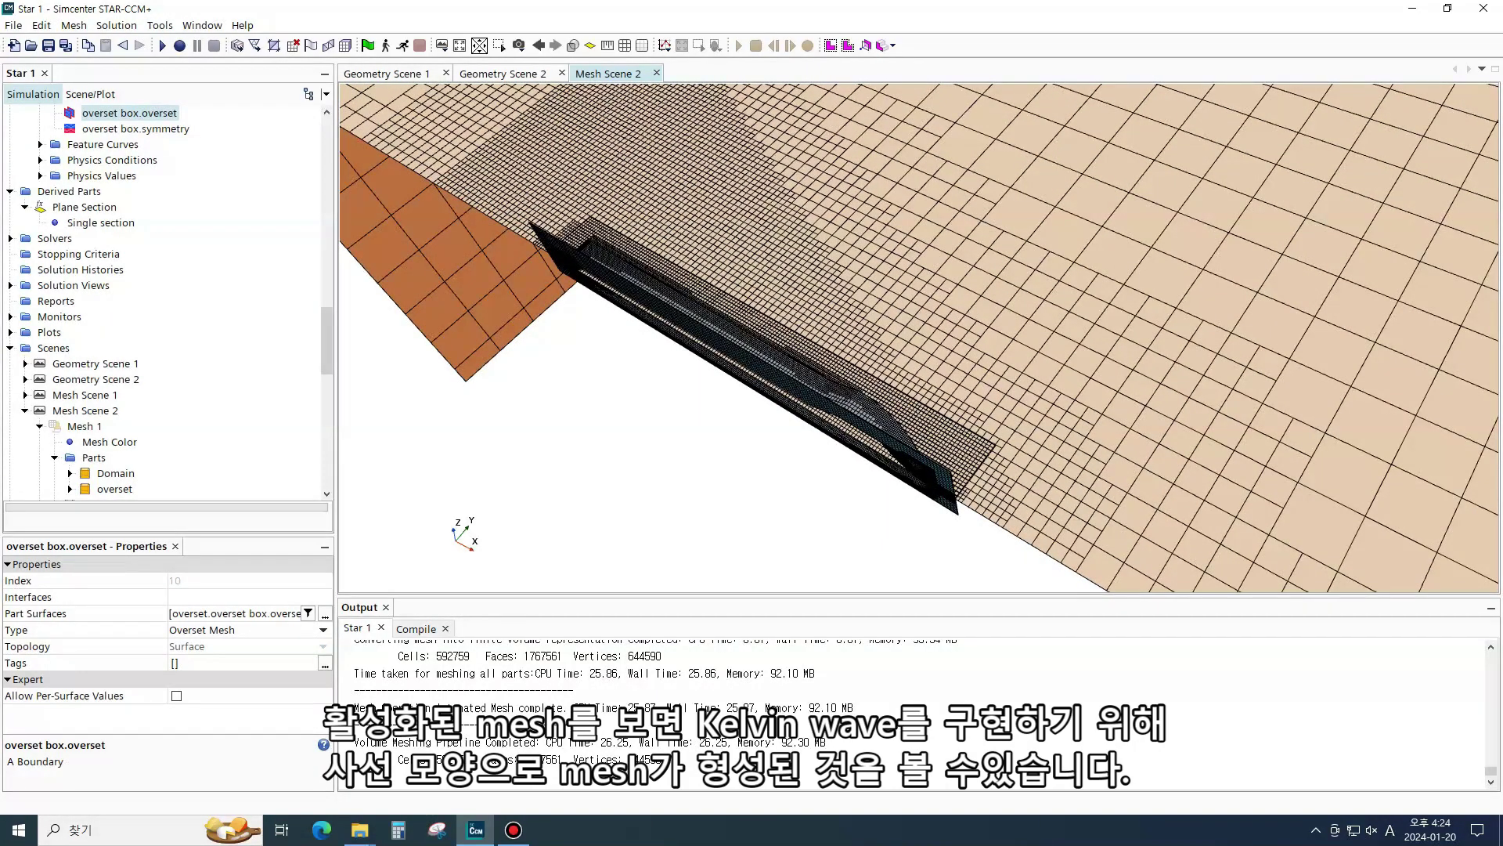
# Open model selection for the Physics 1 continuum and choose the Multiphase material with the Volume of Fluid (VOF) model
pyautogui.scroll(7, 165, 301)
pyautogui.click(10, 159)
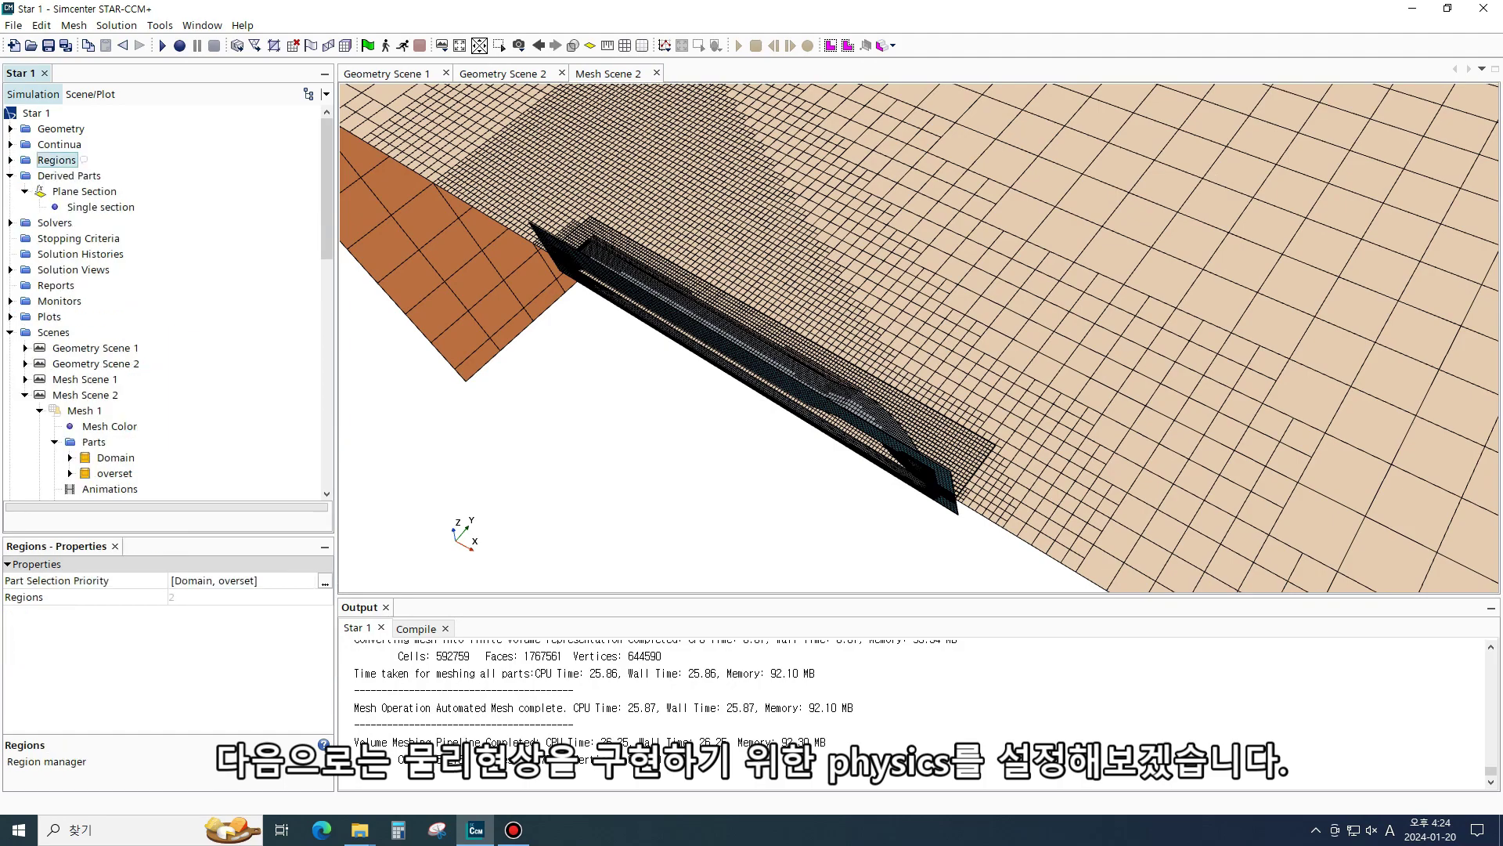
pyautogui.click(11, 175)
pyautogui.click(10, 191)
pyautogui.click(10, 144)
pyautogui.click(25, 175)
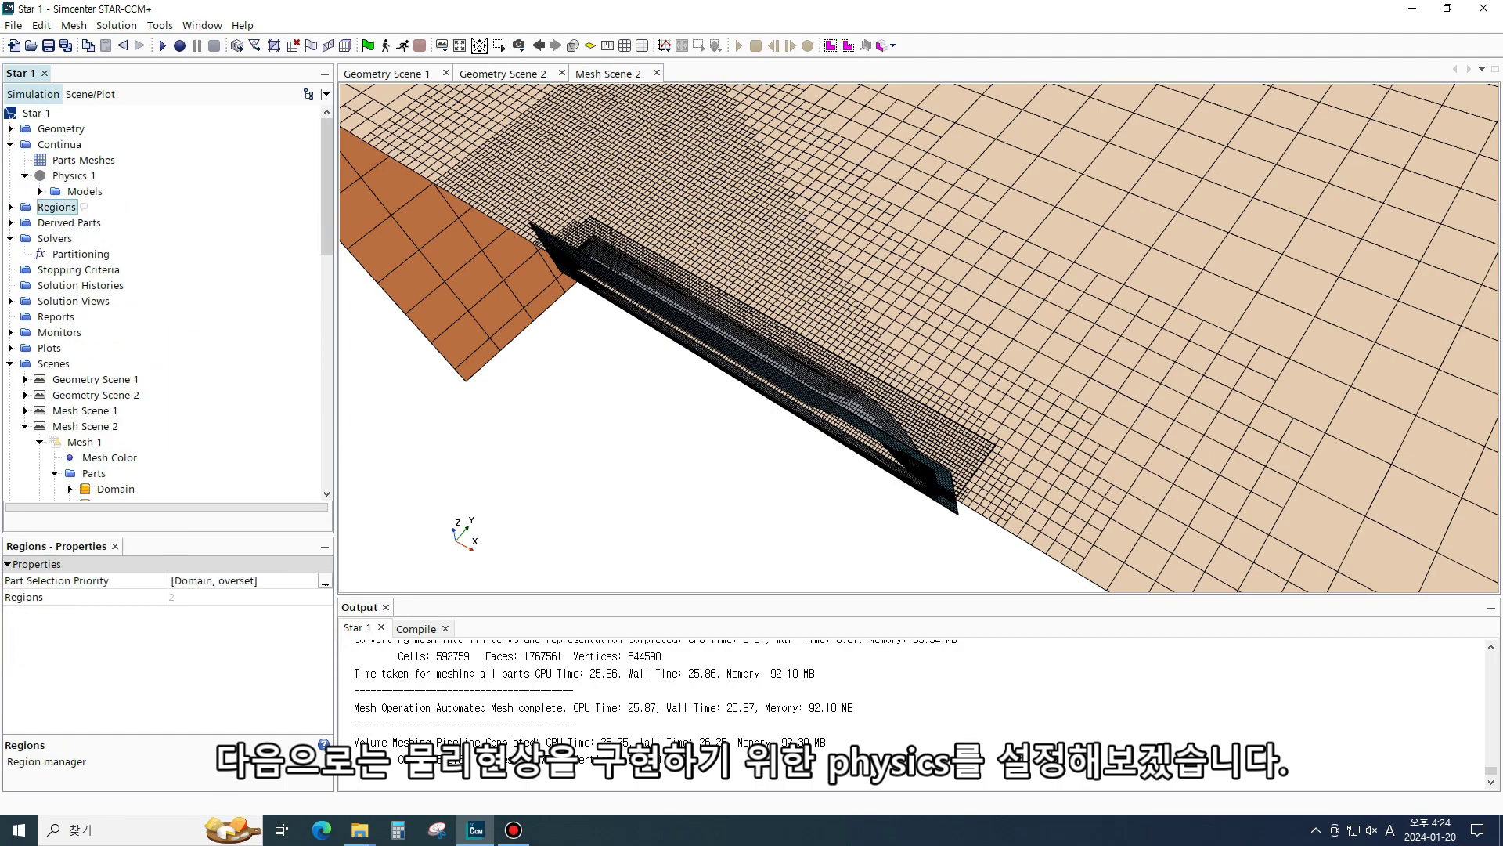
pyautogui.click(40, 191)
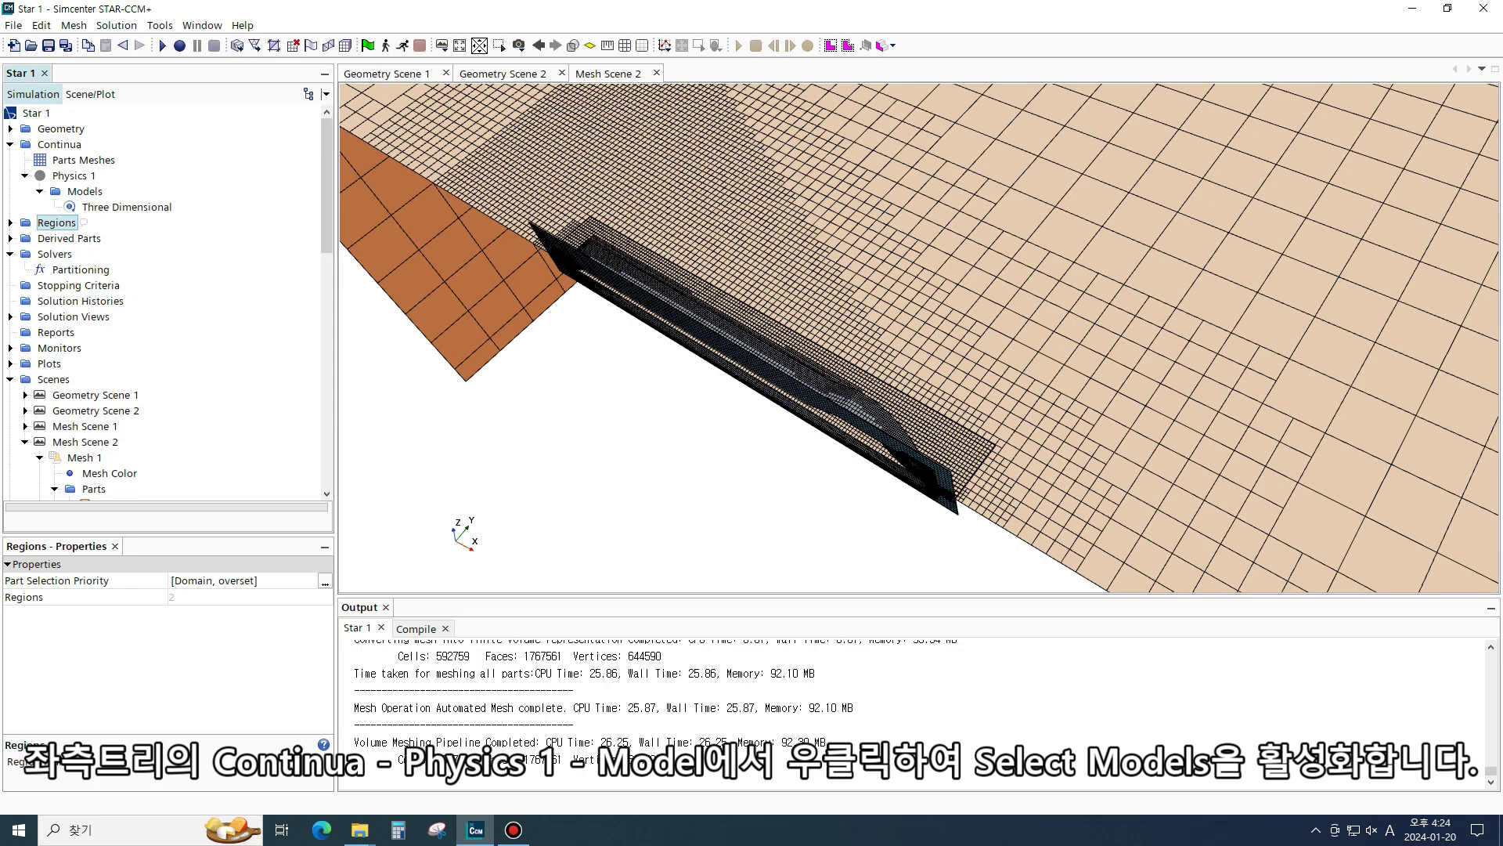
pyautogui.click(88, 191)
pyautogui.rightClick(90, 191)
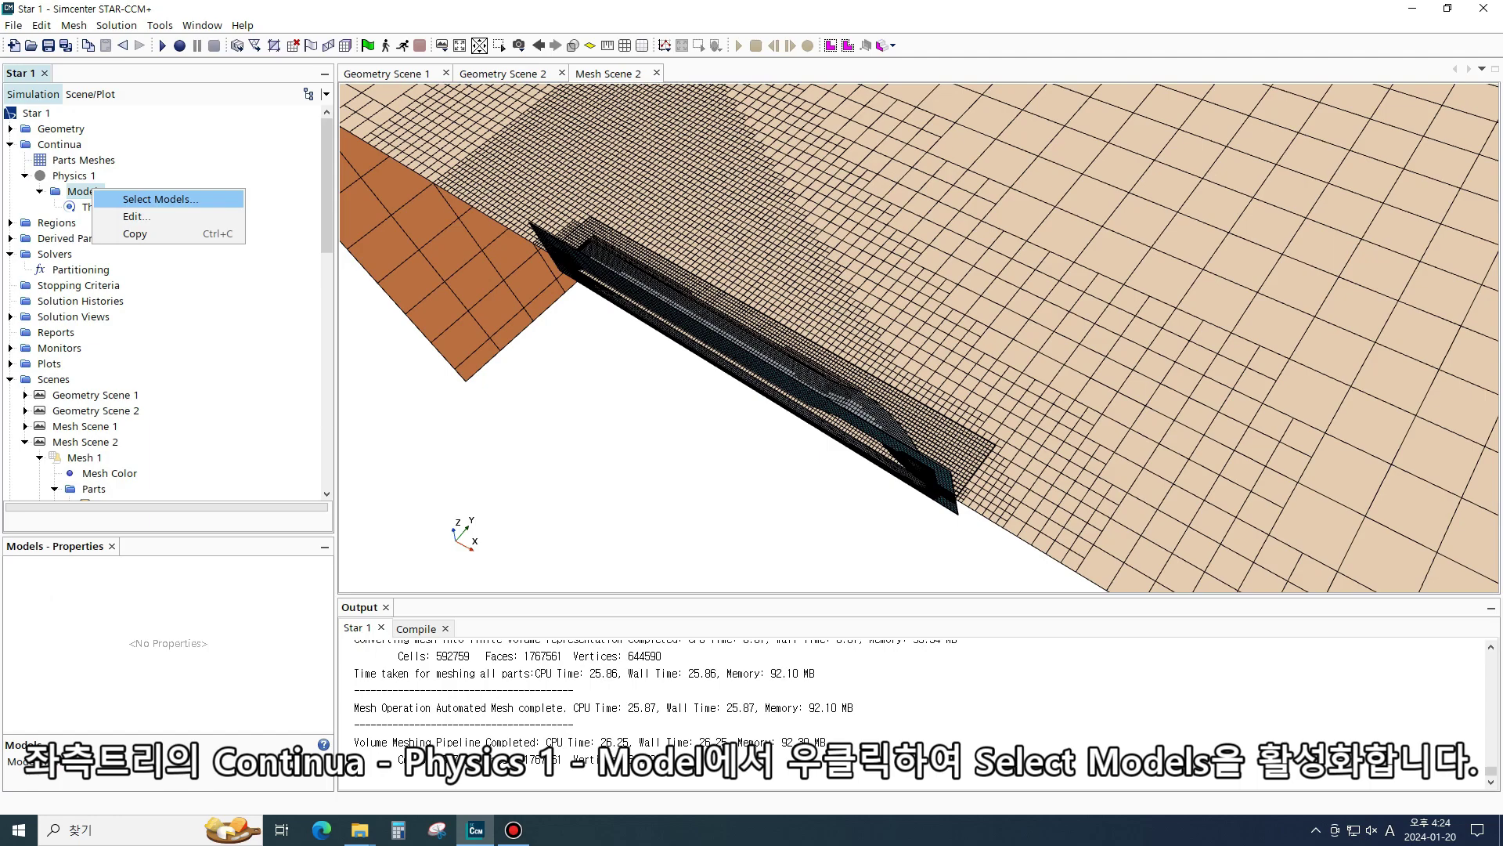
pyautogui.click(157, 199)
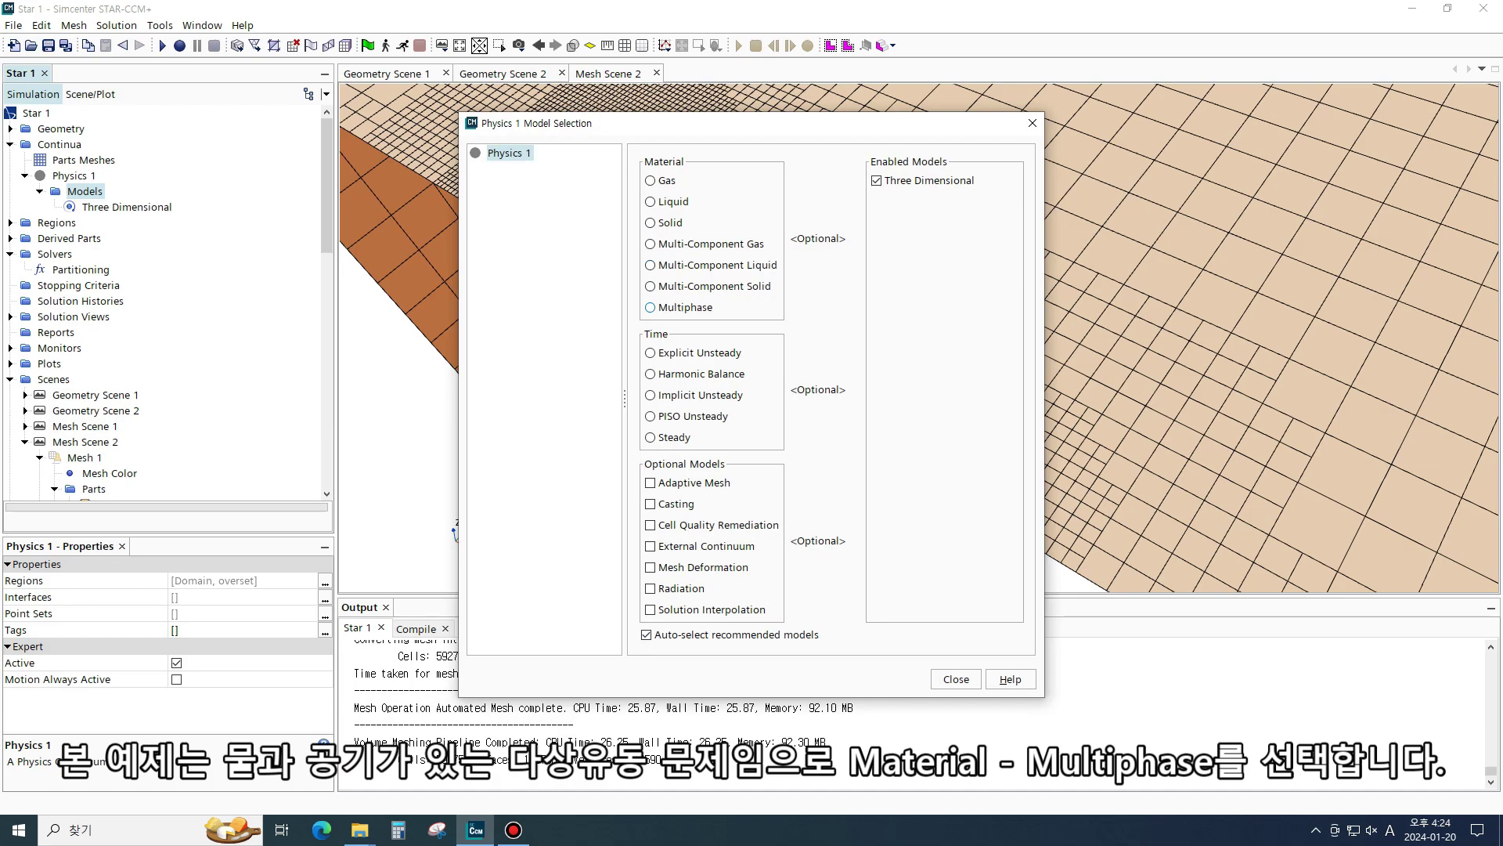
pyautogui.click(650, 307)
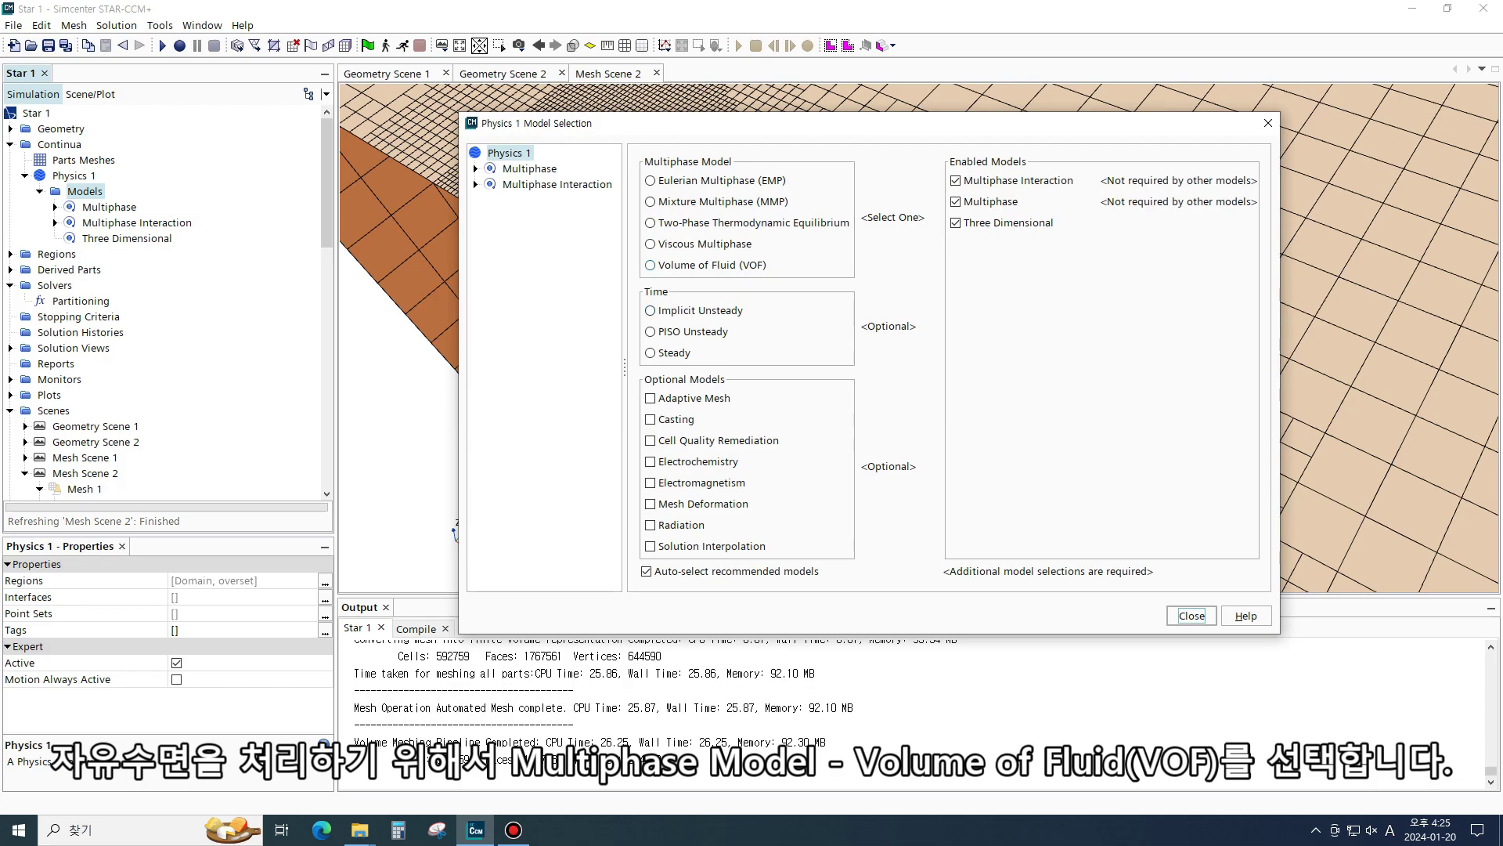
pyautogui.click(650, 265)
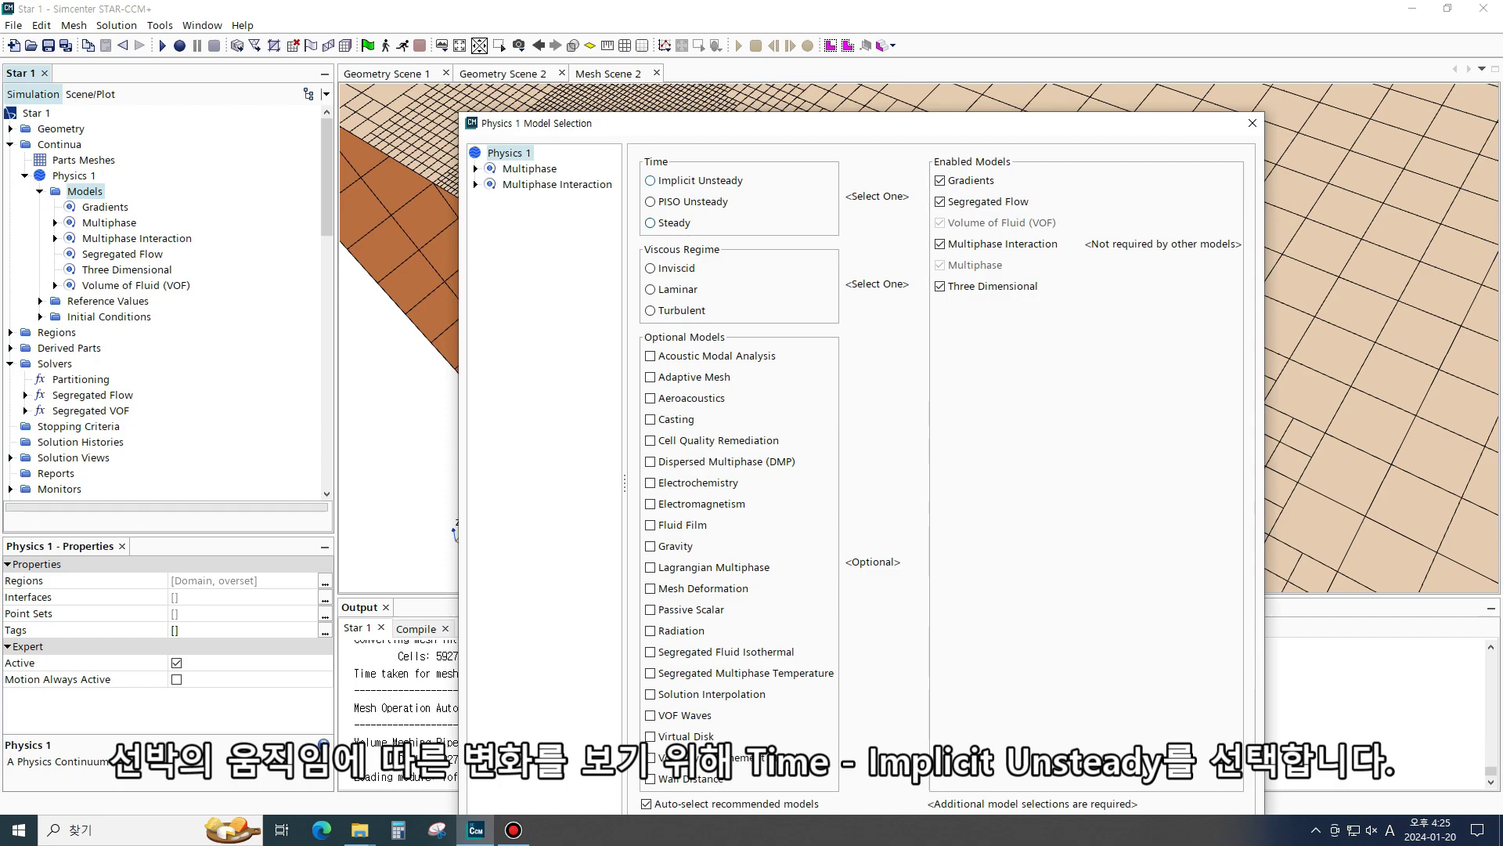
# Choose Implicit Unsteady time, the Turbulent viscous regime and K-Epsilon Turbulence for Physics 1
pyautogui.click(650, 181)
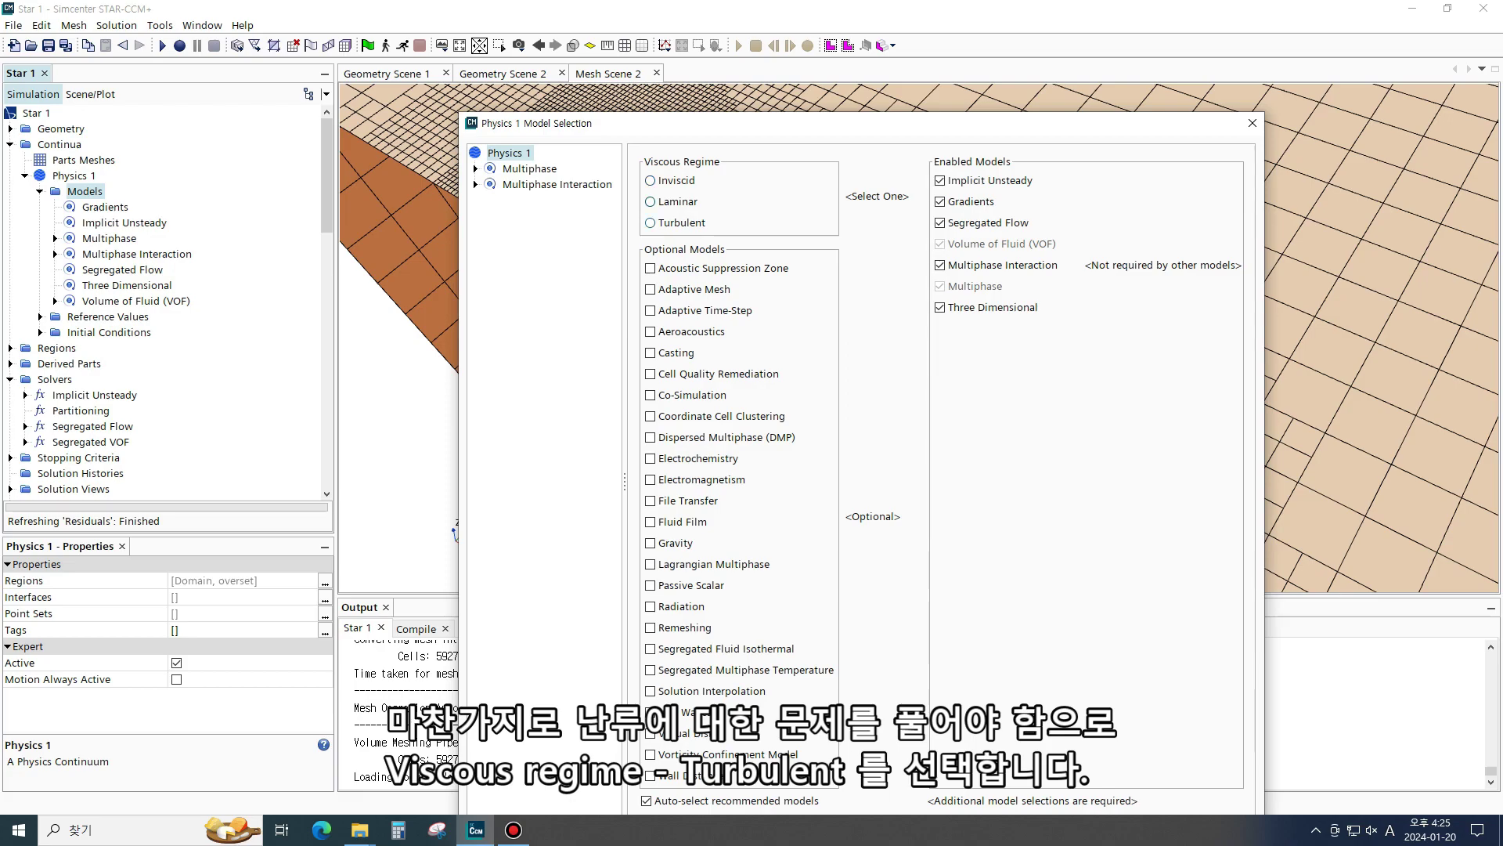
pyautogui.click(650, 222)
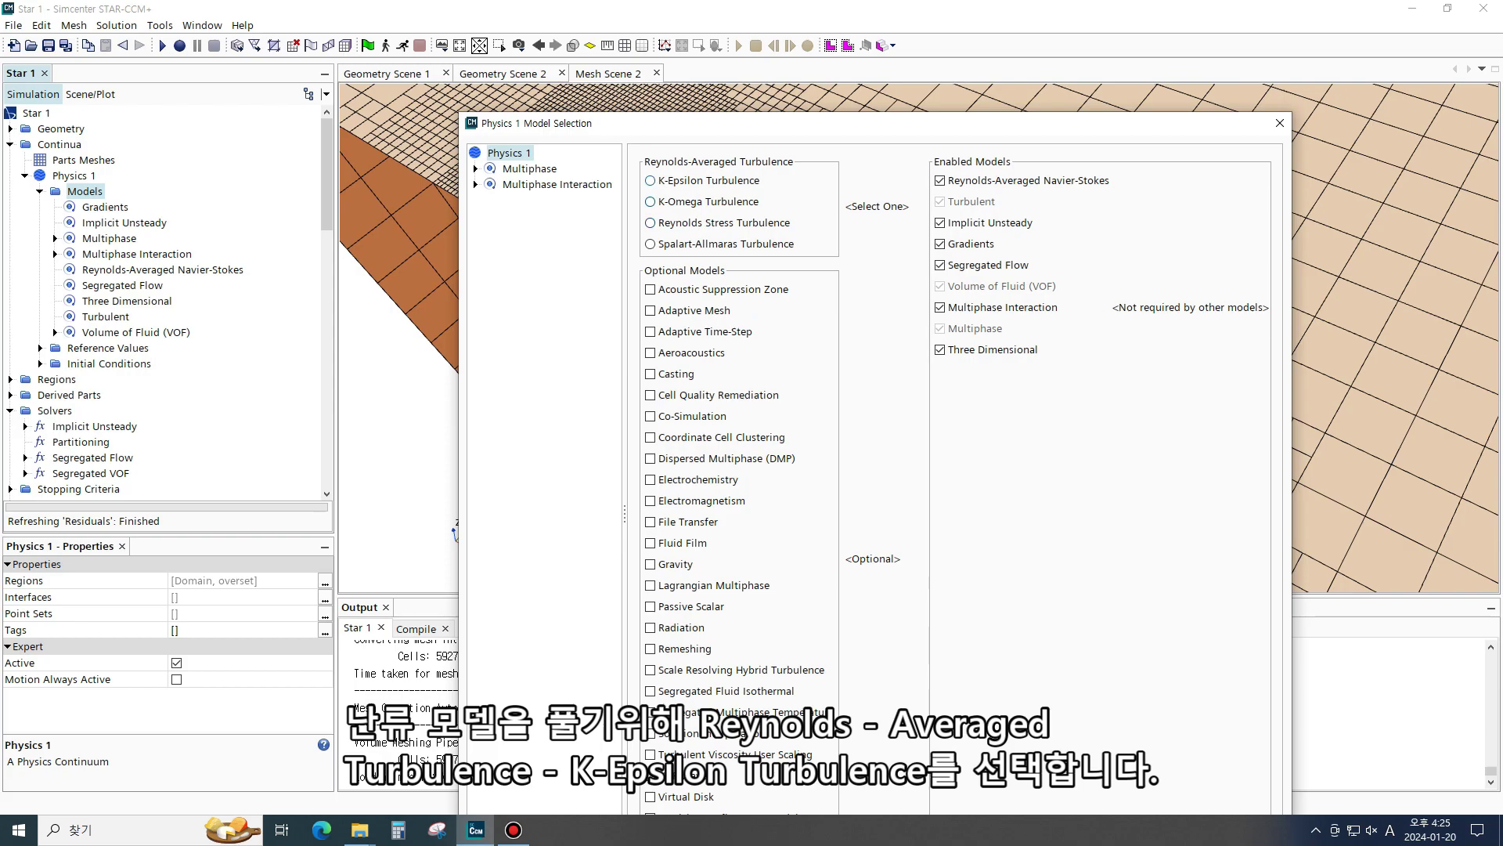
pyautogui.click(650, 180)
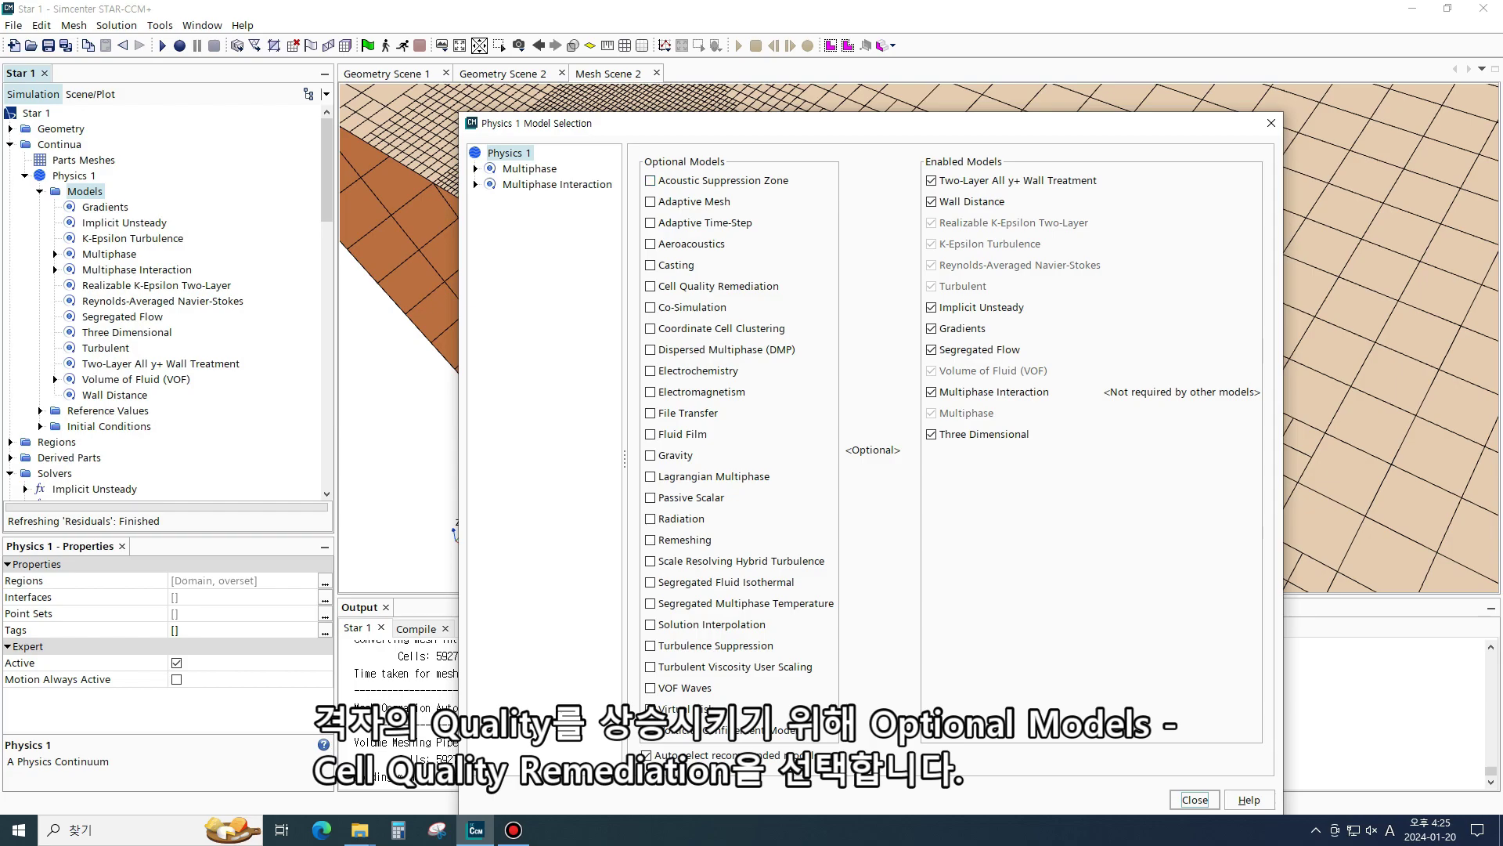
# Add the optional Cell Quality Remediation, Gravity and VOF Waves models to Physics 1 and finish the model selection
pyautogui.click(650, 287)
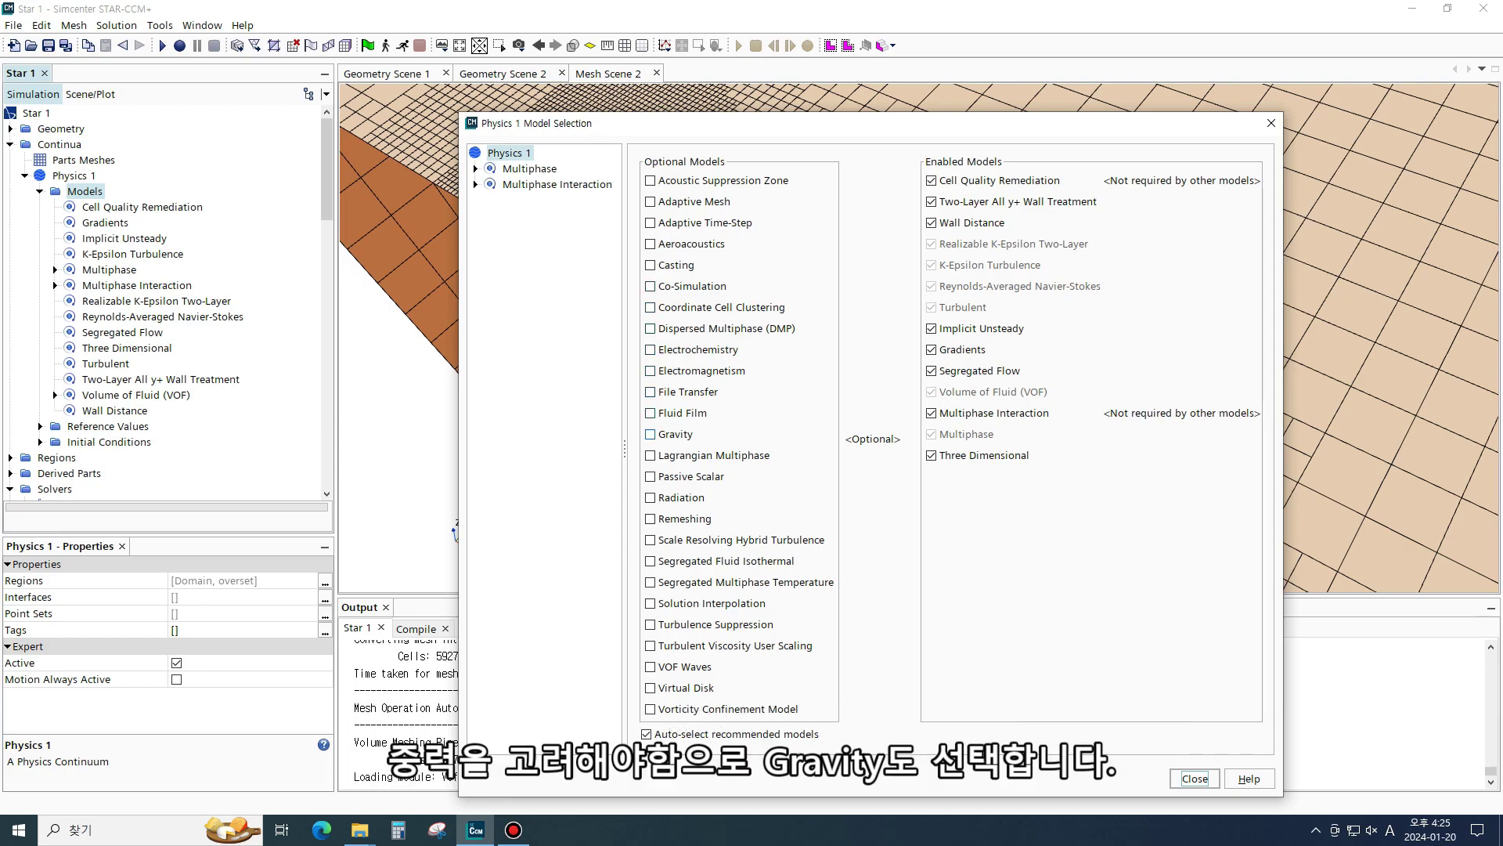
pyautogui.click(651, 434)
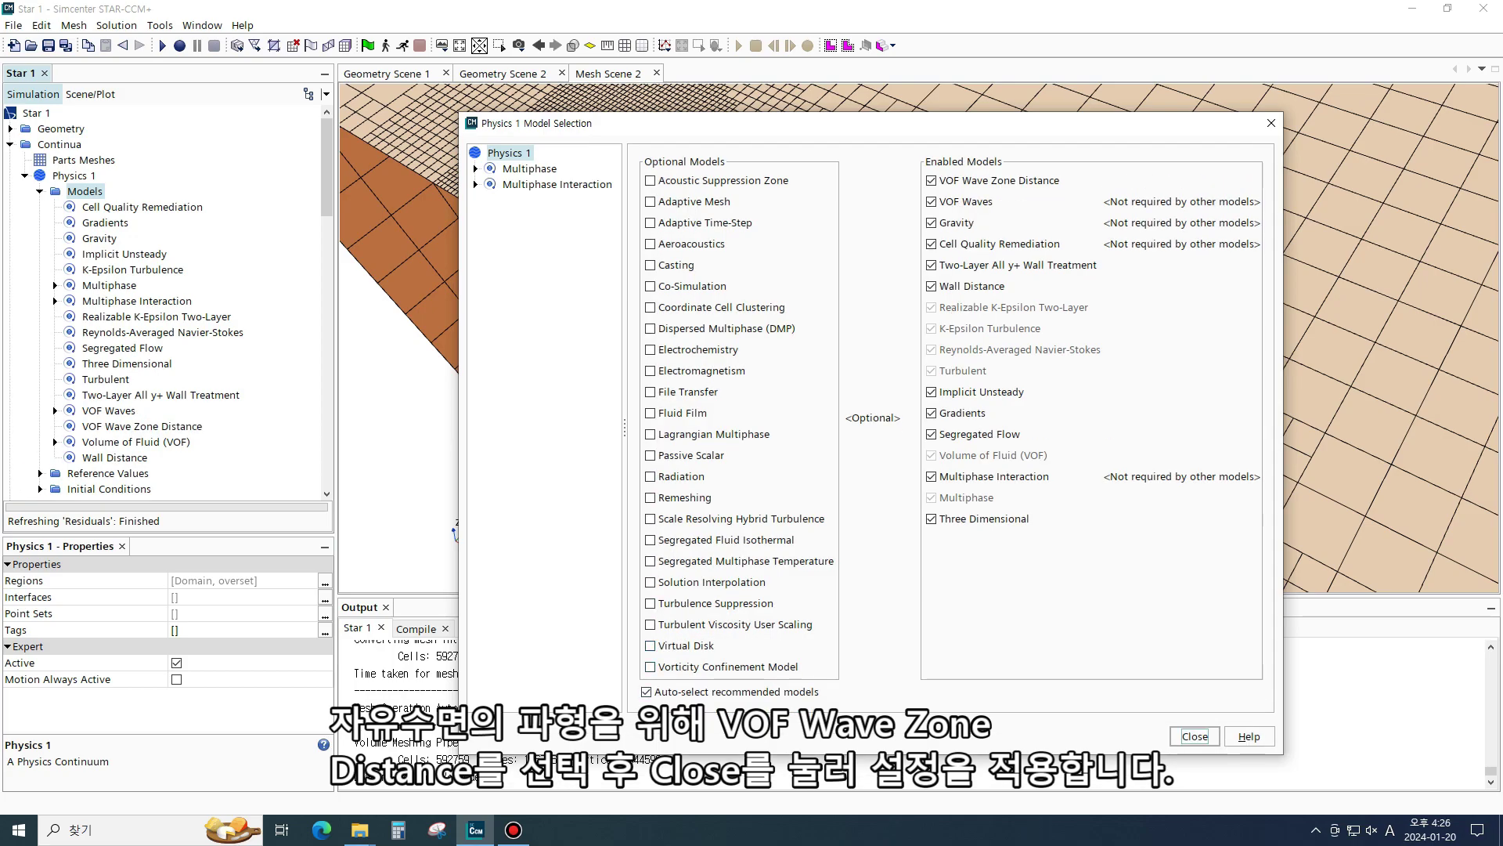
pyautogui.click(1195, 736)
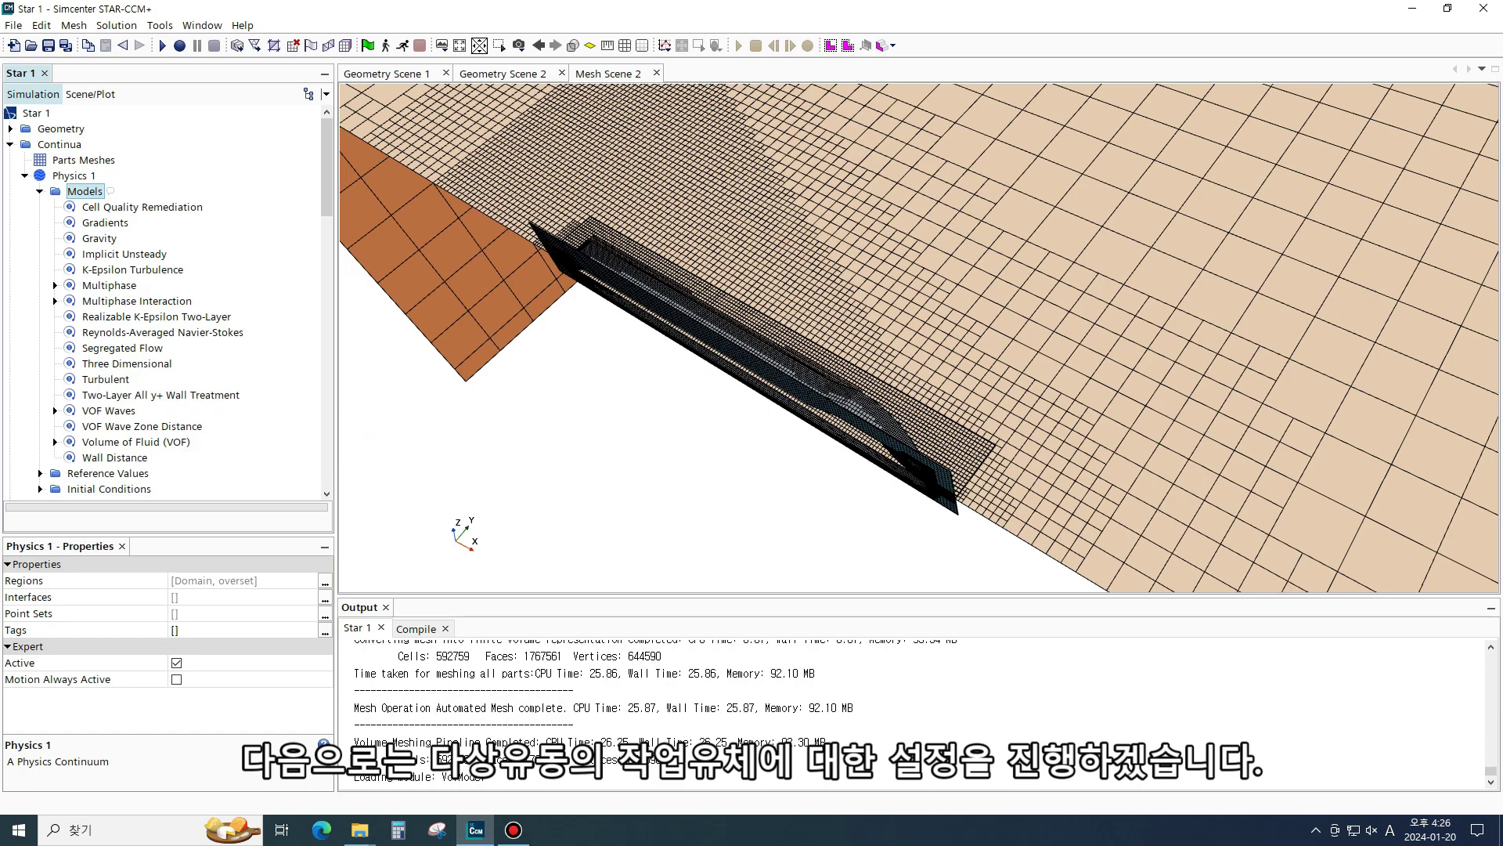
# Create a new Eulerian phase under the Multiphase model of Physics 1 and expand its models
pyautogui.click(55, 285)
pyautogui.click(134, 302)
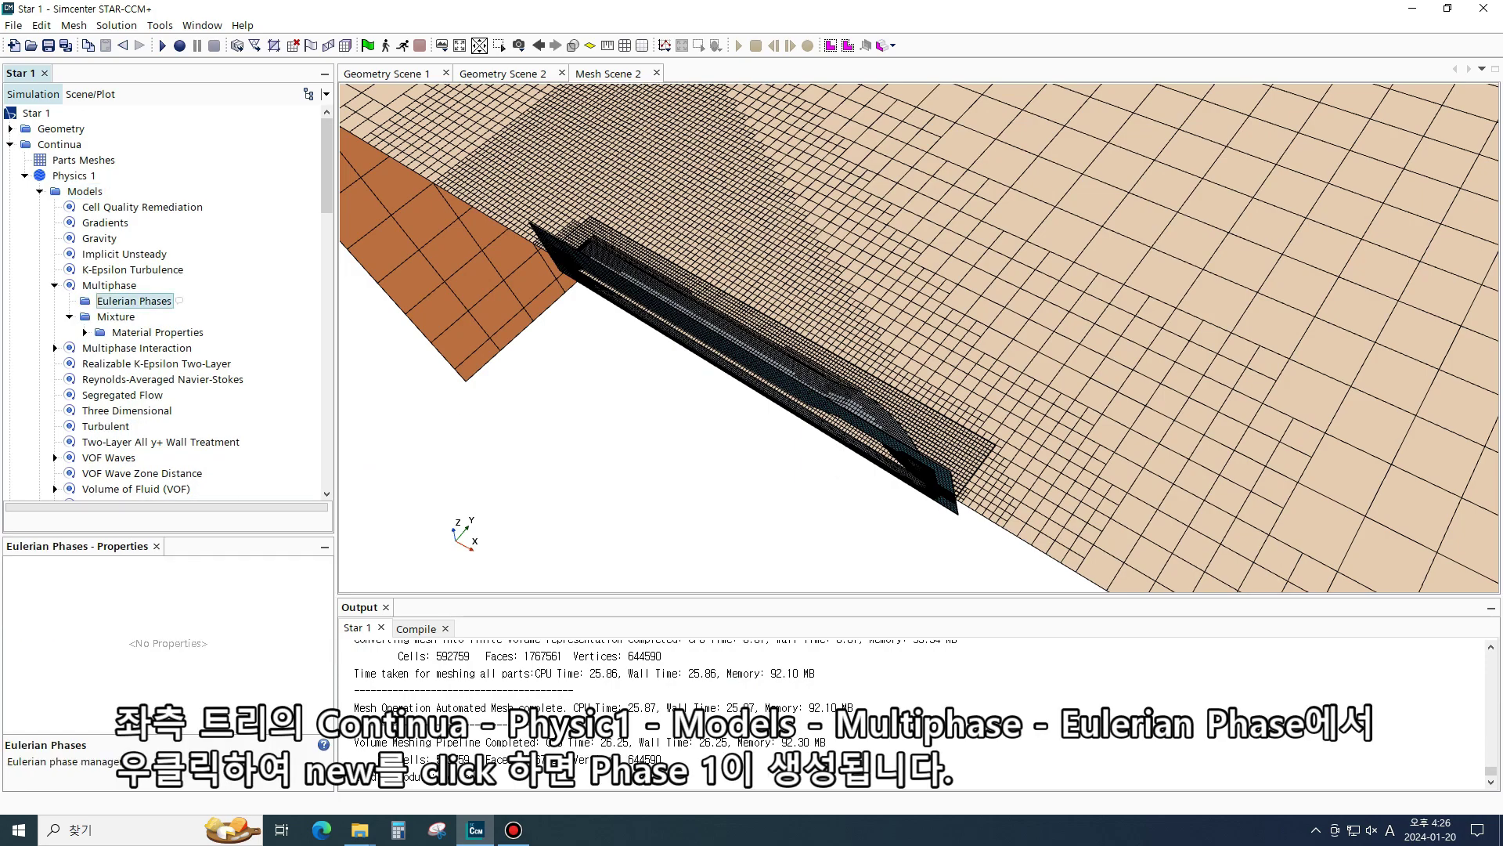
pyautogui.rightClick(118, 301)
pyautogui.click(157, 313)
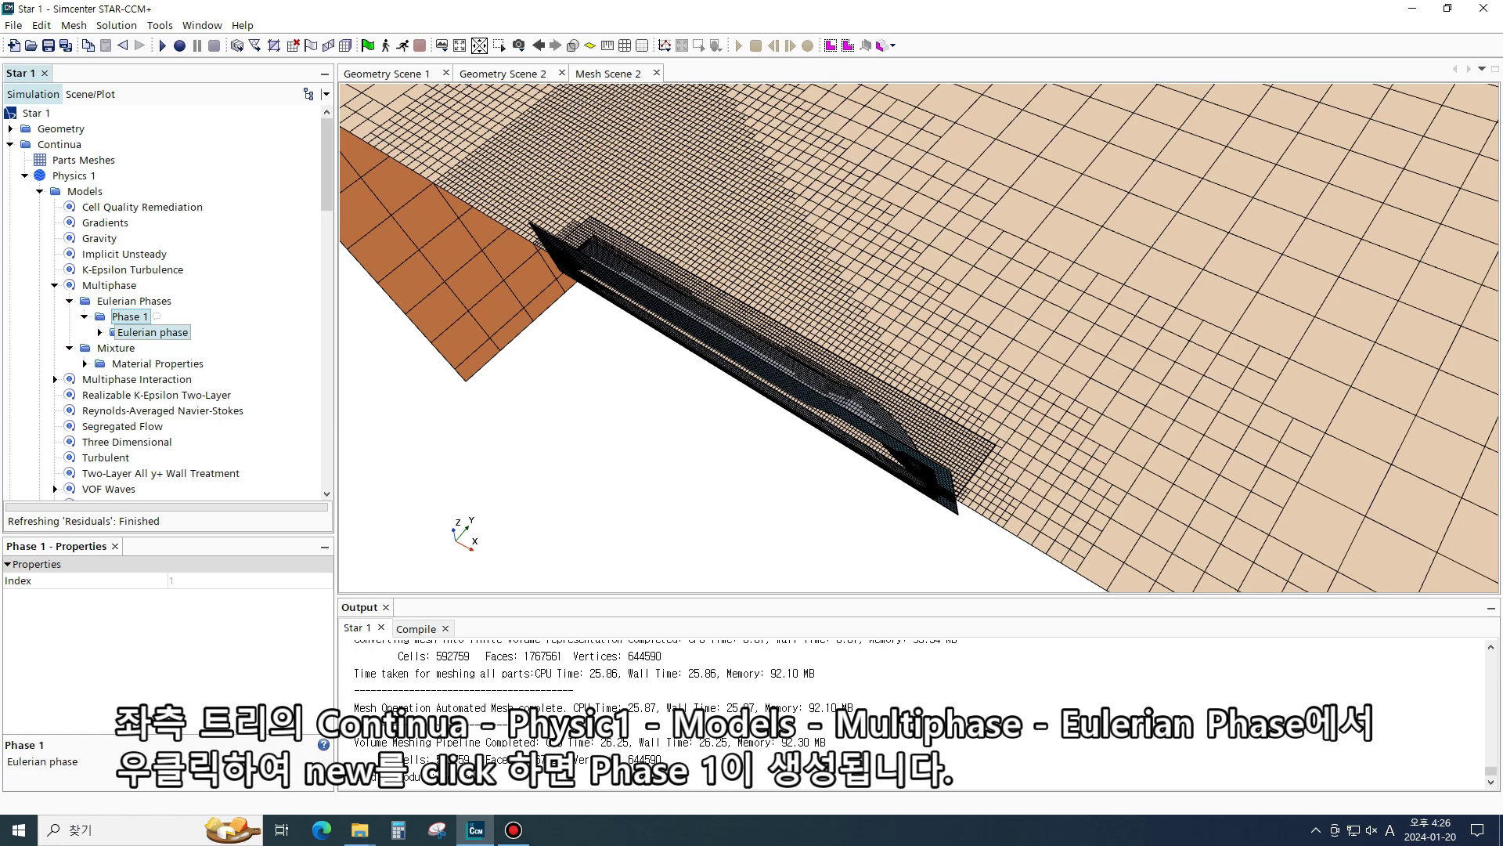
pyautogui.click(99, 332)
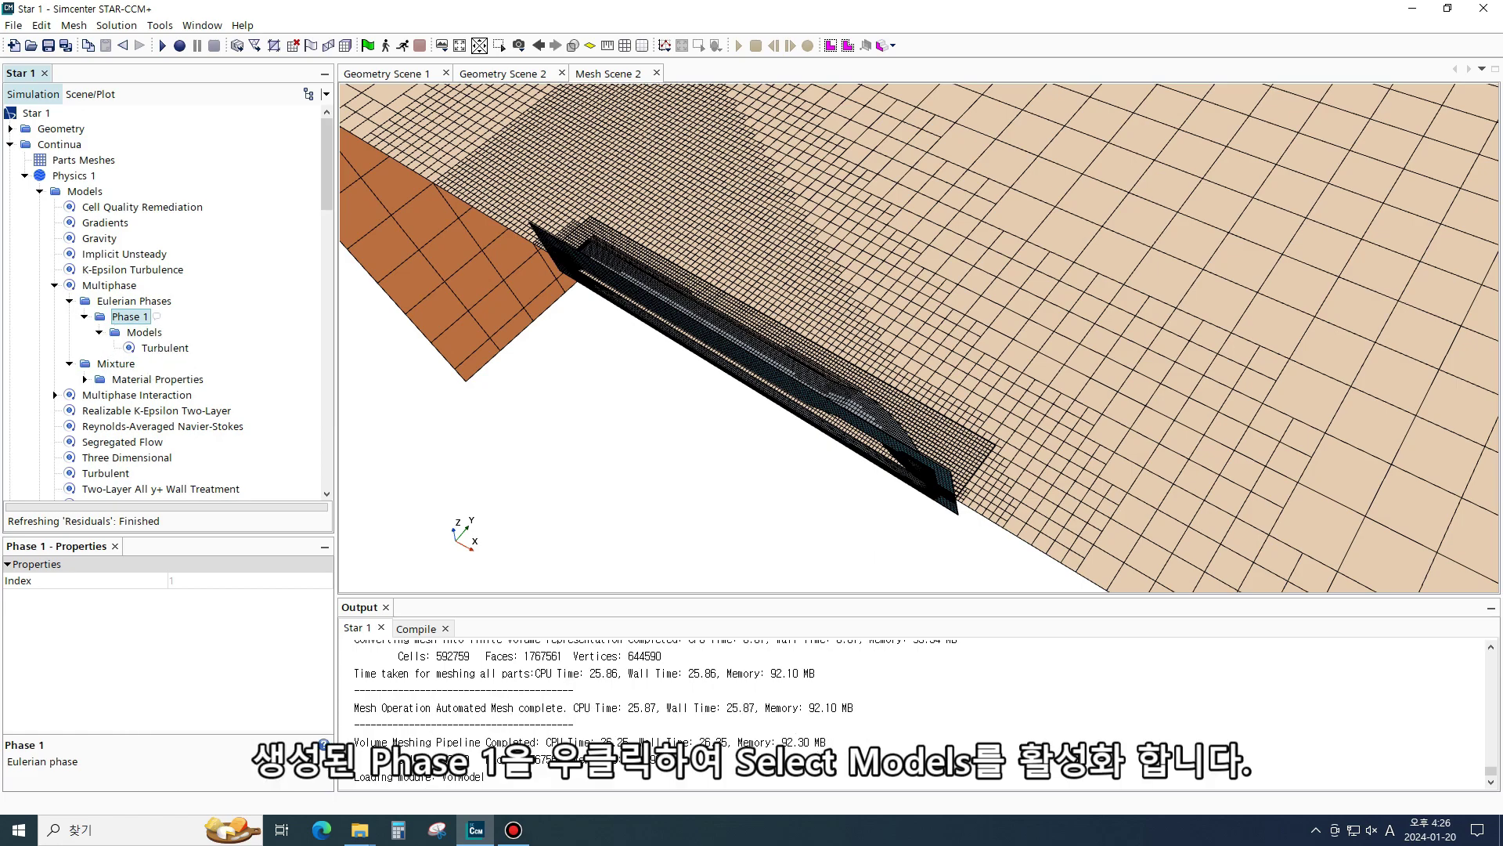
# Define Phase 1 as a Liquid with Constant Density, leaving out optional models, and finish its model selection
pyautogui.rightClick(129, 316)
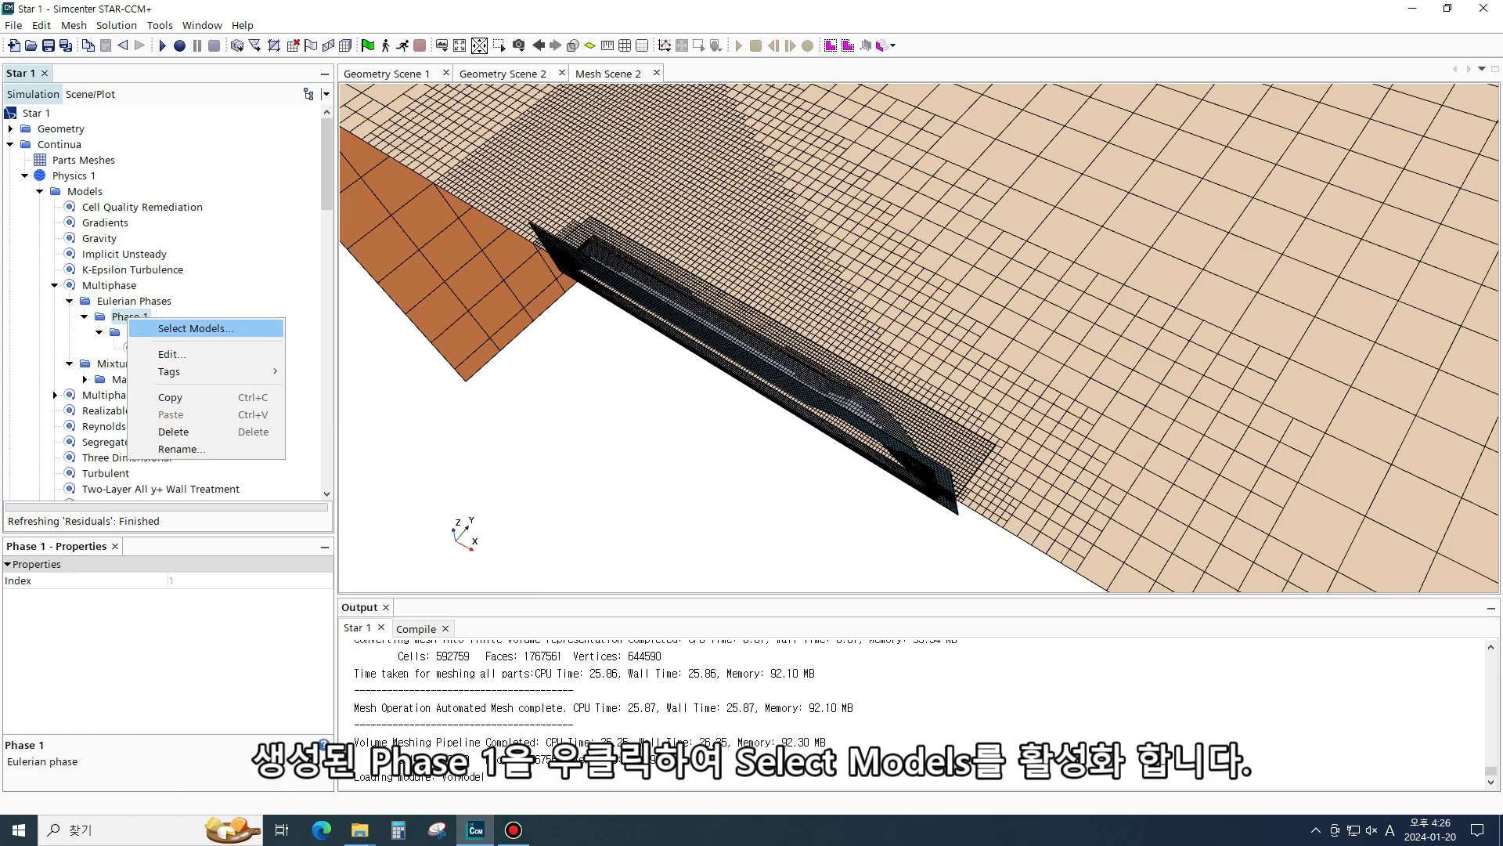
pyautogui.click(195, 328)
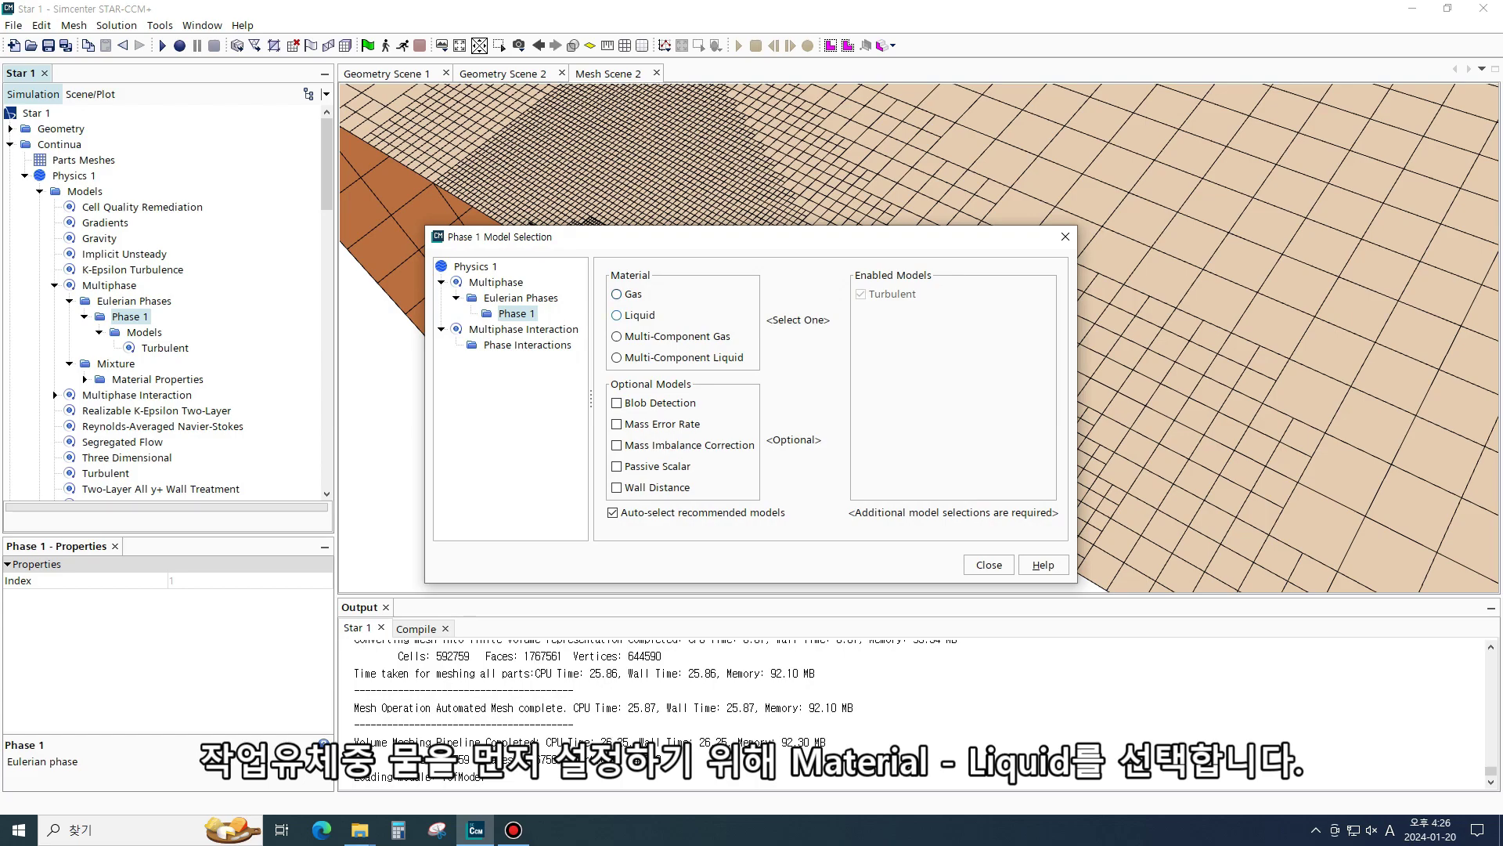
pyautogui.click(634, 315)
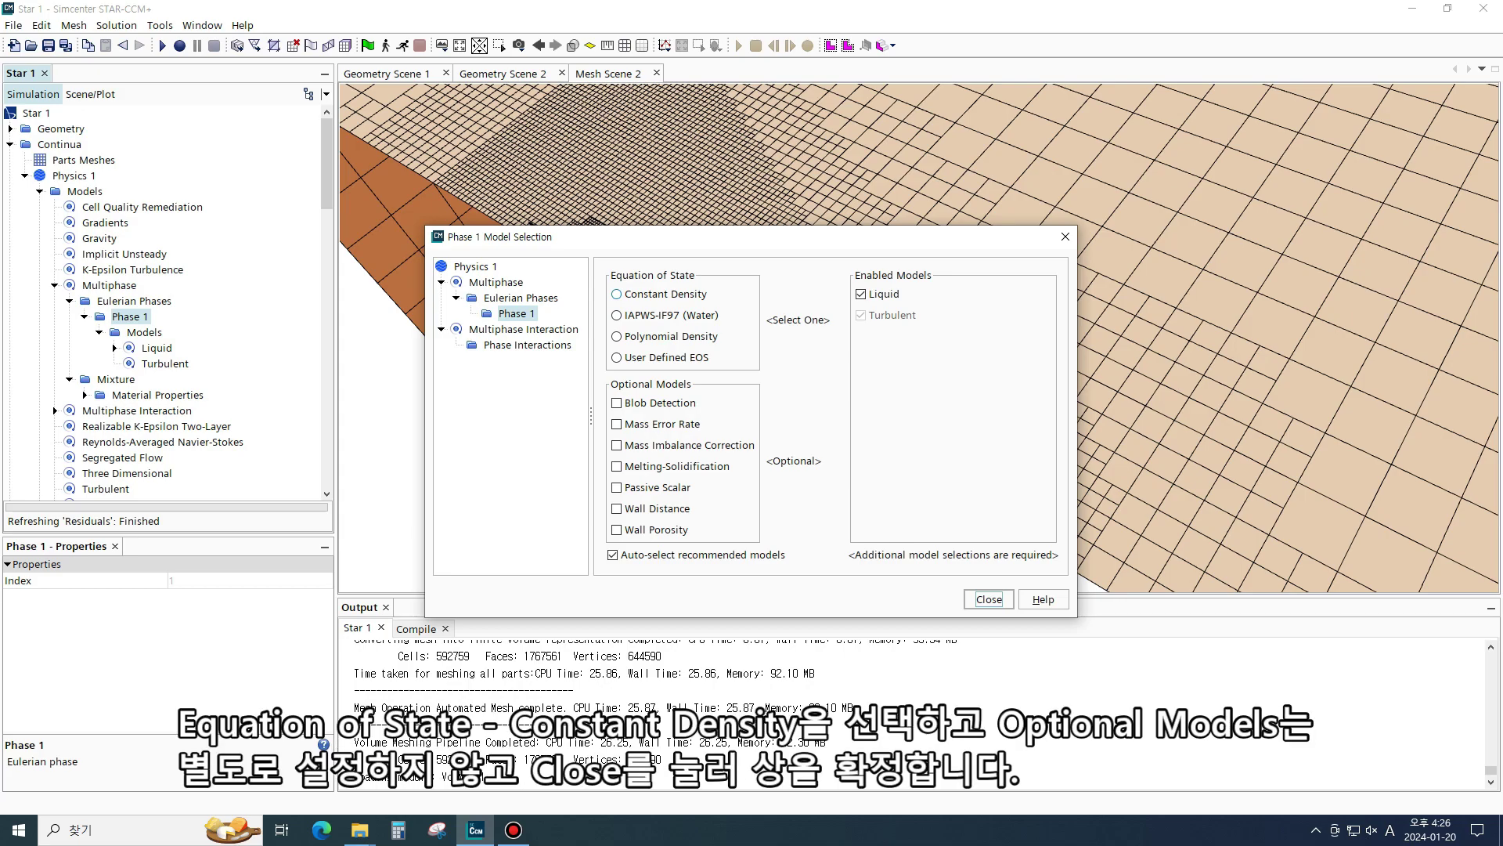
pyautogui.click(634, 294)
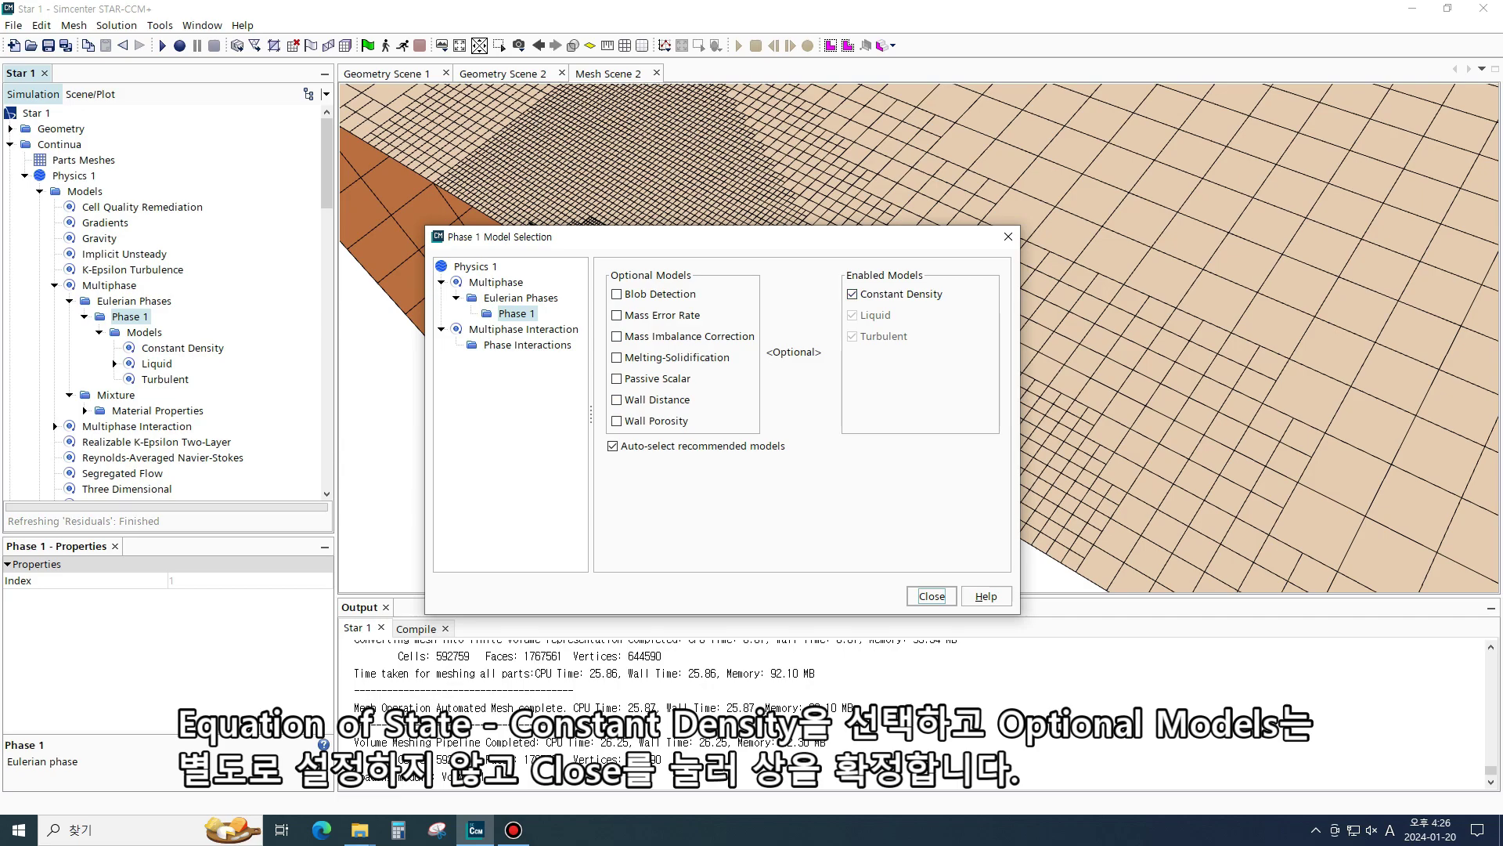
pyautogui.click(932, 596)
# Check the constant density and dynamic viscosity values of the H2O material in Phase 1
pyautogui.click(115, 364)
pyautogui.click(129, 379)
pyautogui.click(166, 379)
pyautogui.click(144, 395)
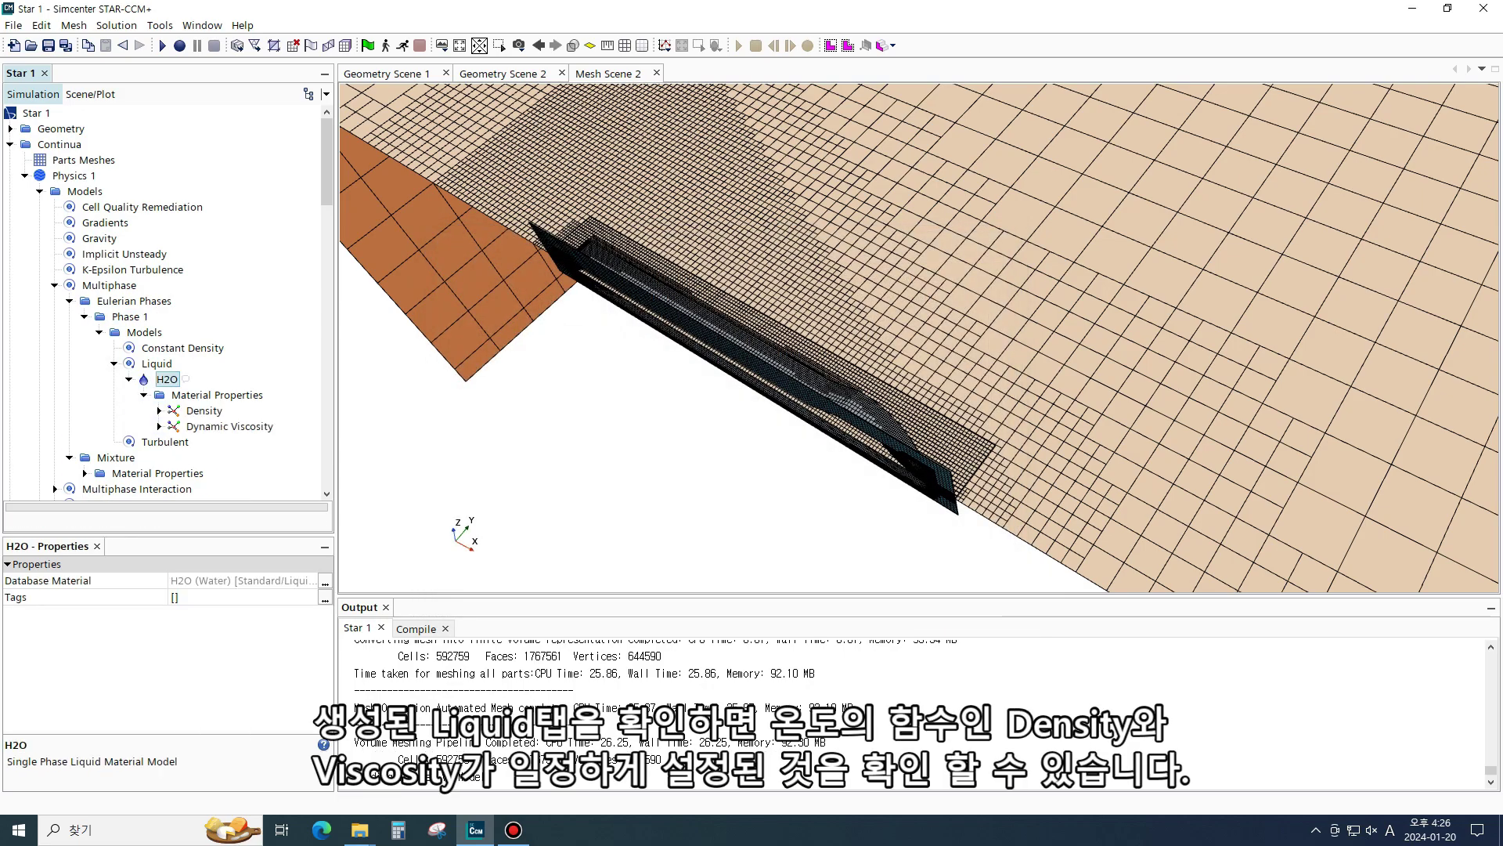
pyautogui.click(159, 410)
pyautogui.click(159, 442)
pyautogui.click(223, 425)
pyautogui.scroll(-1, 222, 426)
pyautogui.click(223, 411)
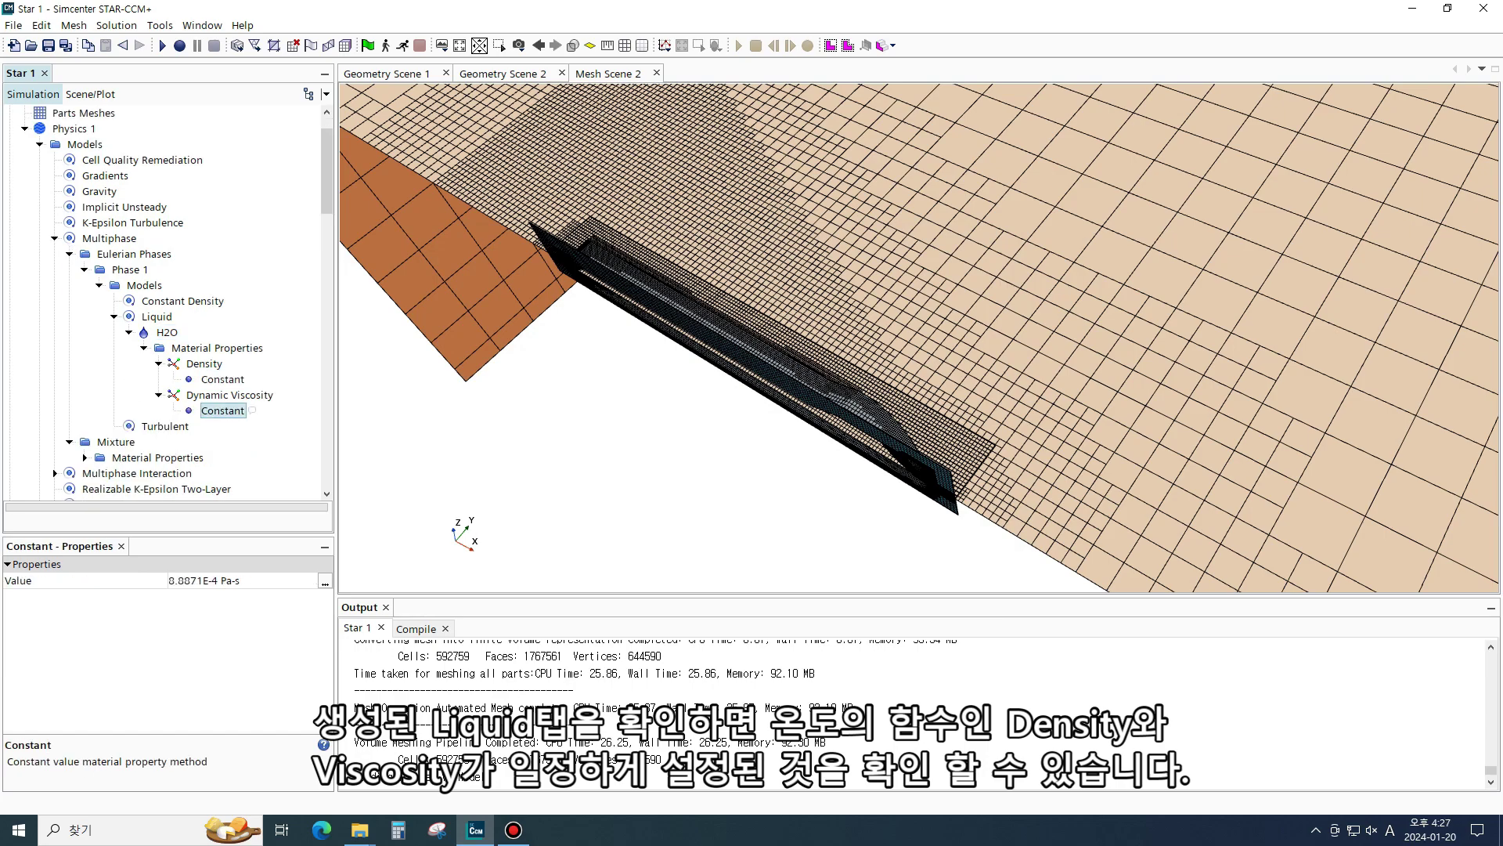
pyautogui.click(222, 379)
# Rename the Eulerian phase Phase 1 as water
pyautogui.click(130, 269)
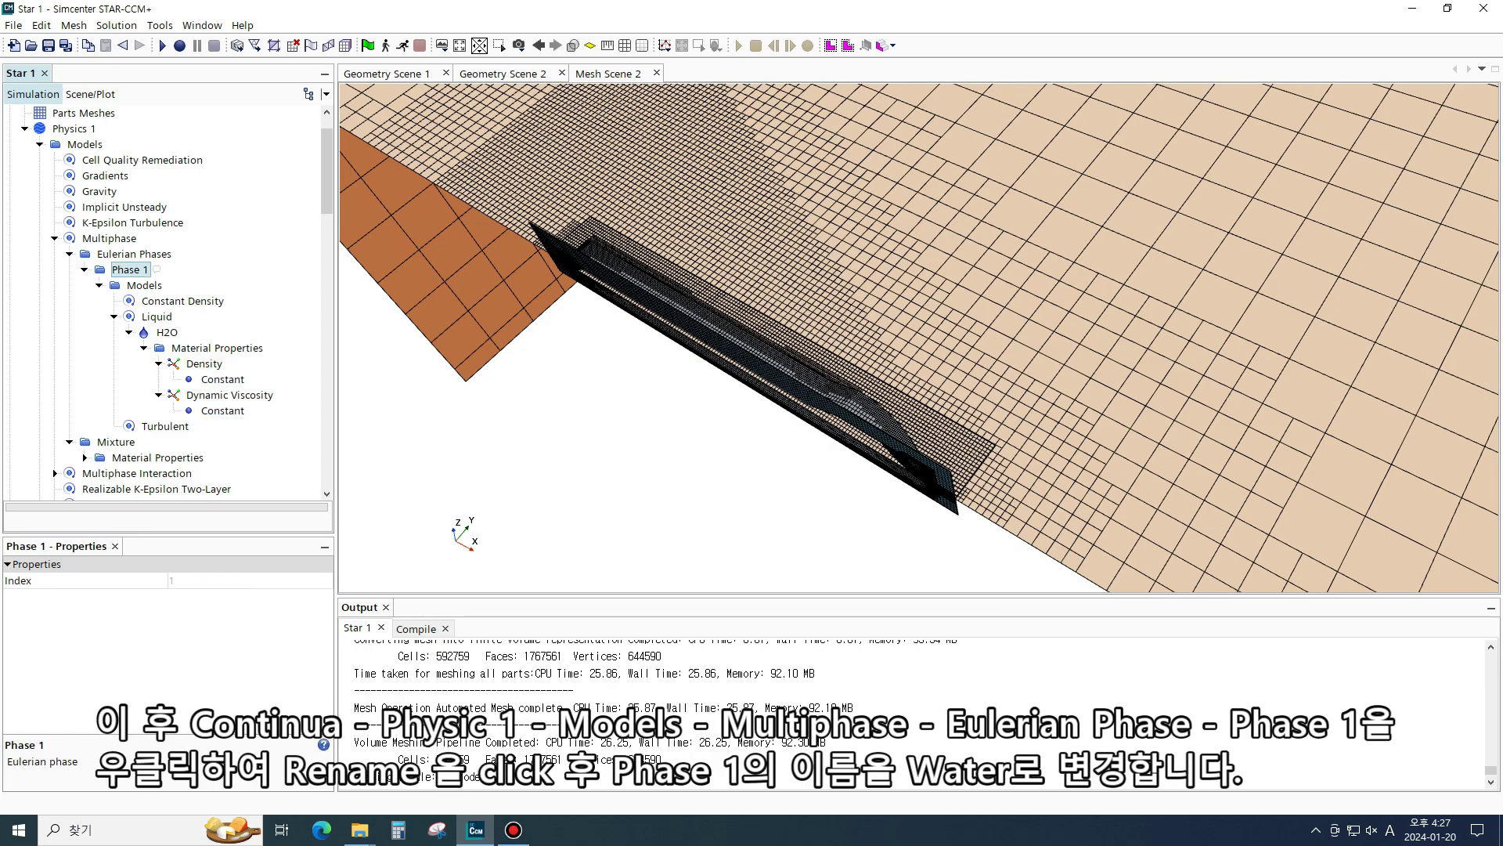
pyautogui.rightClick(128, 270)
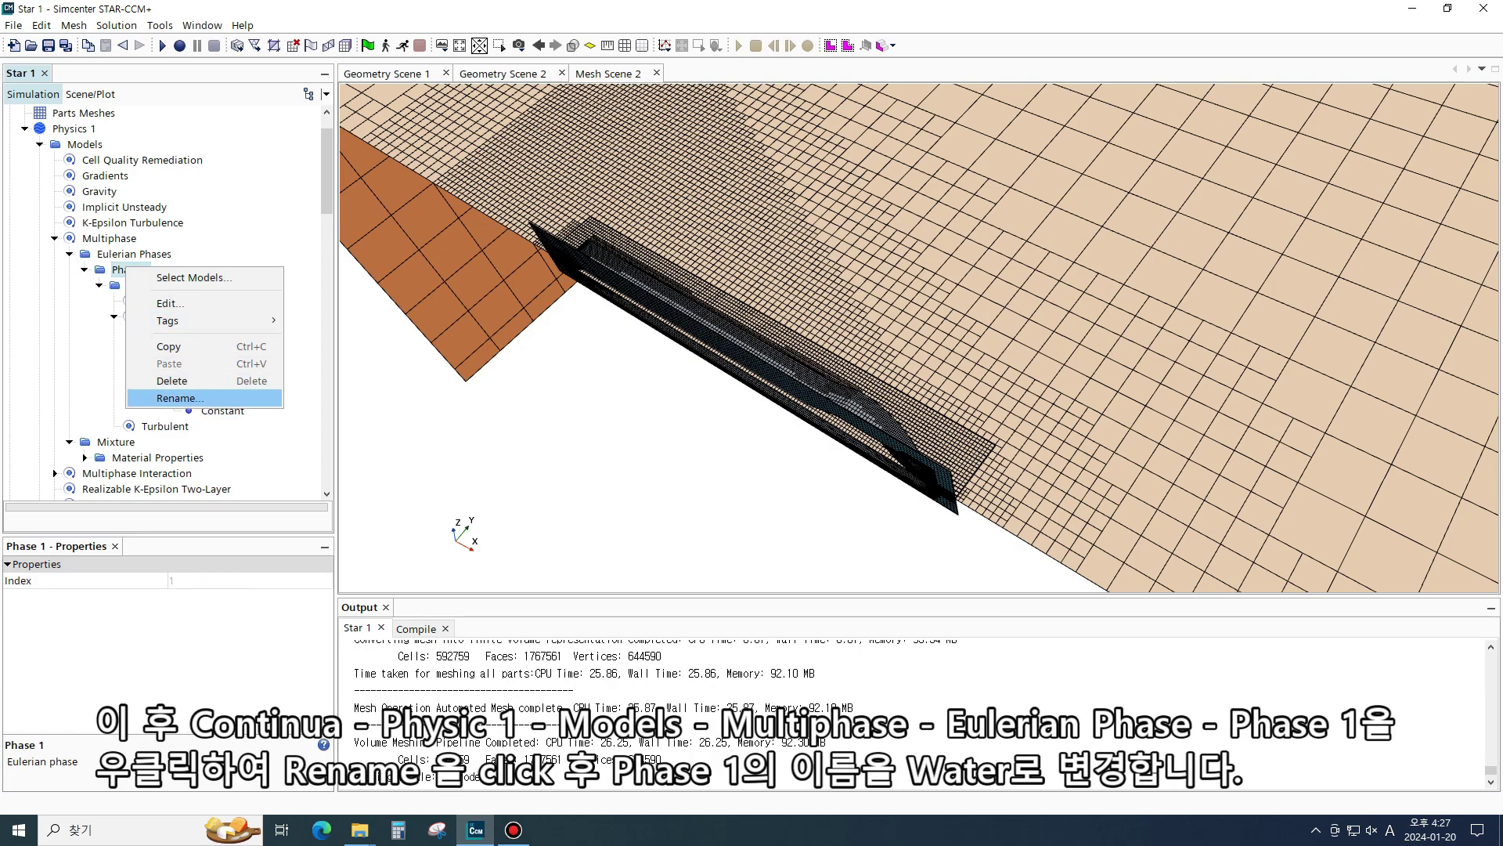
pyautogui.press('Return')
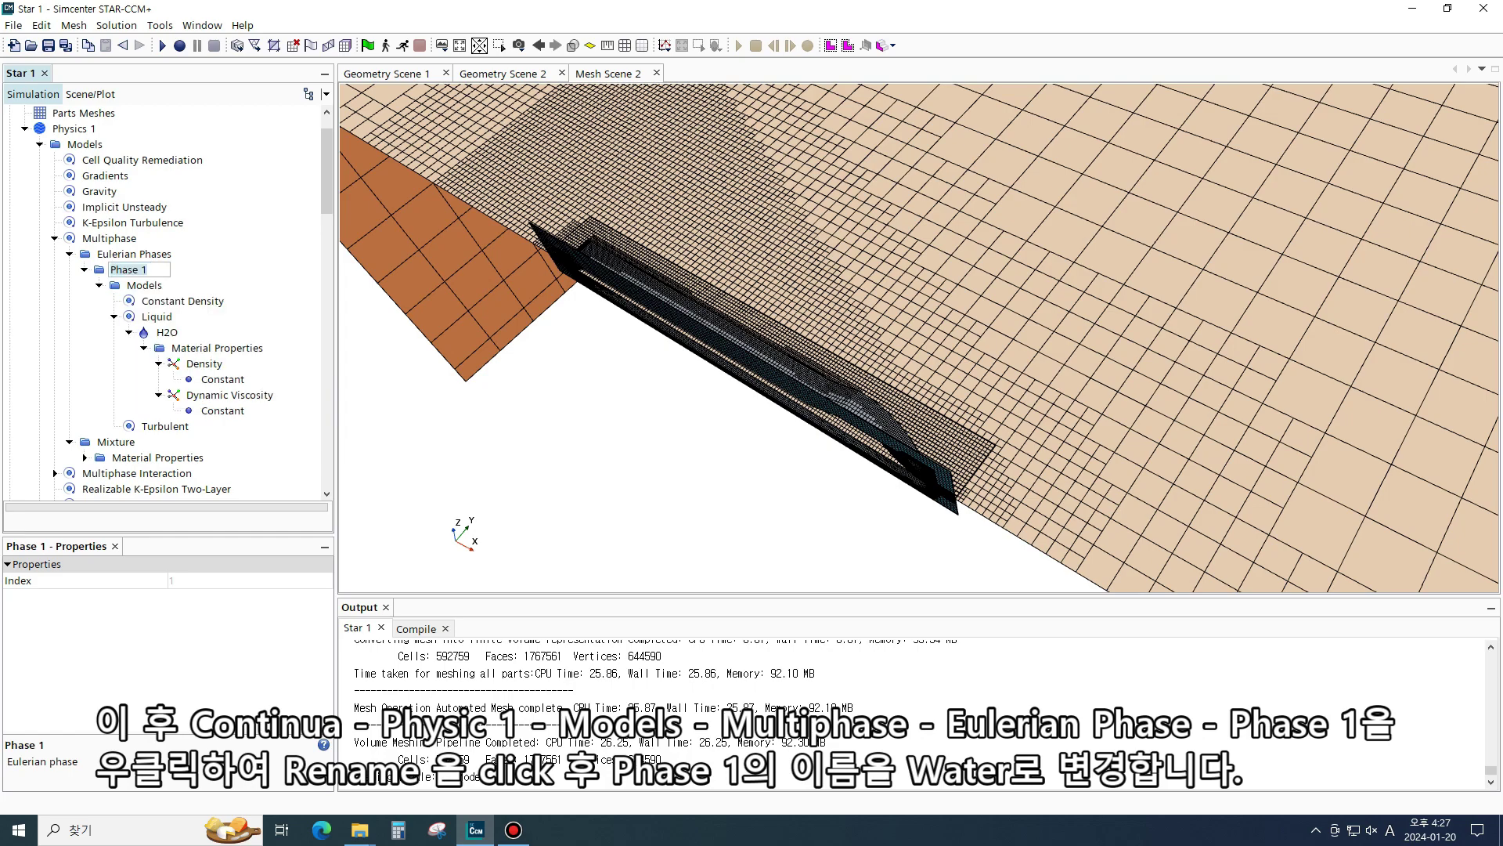
pyautogui.write('water')
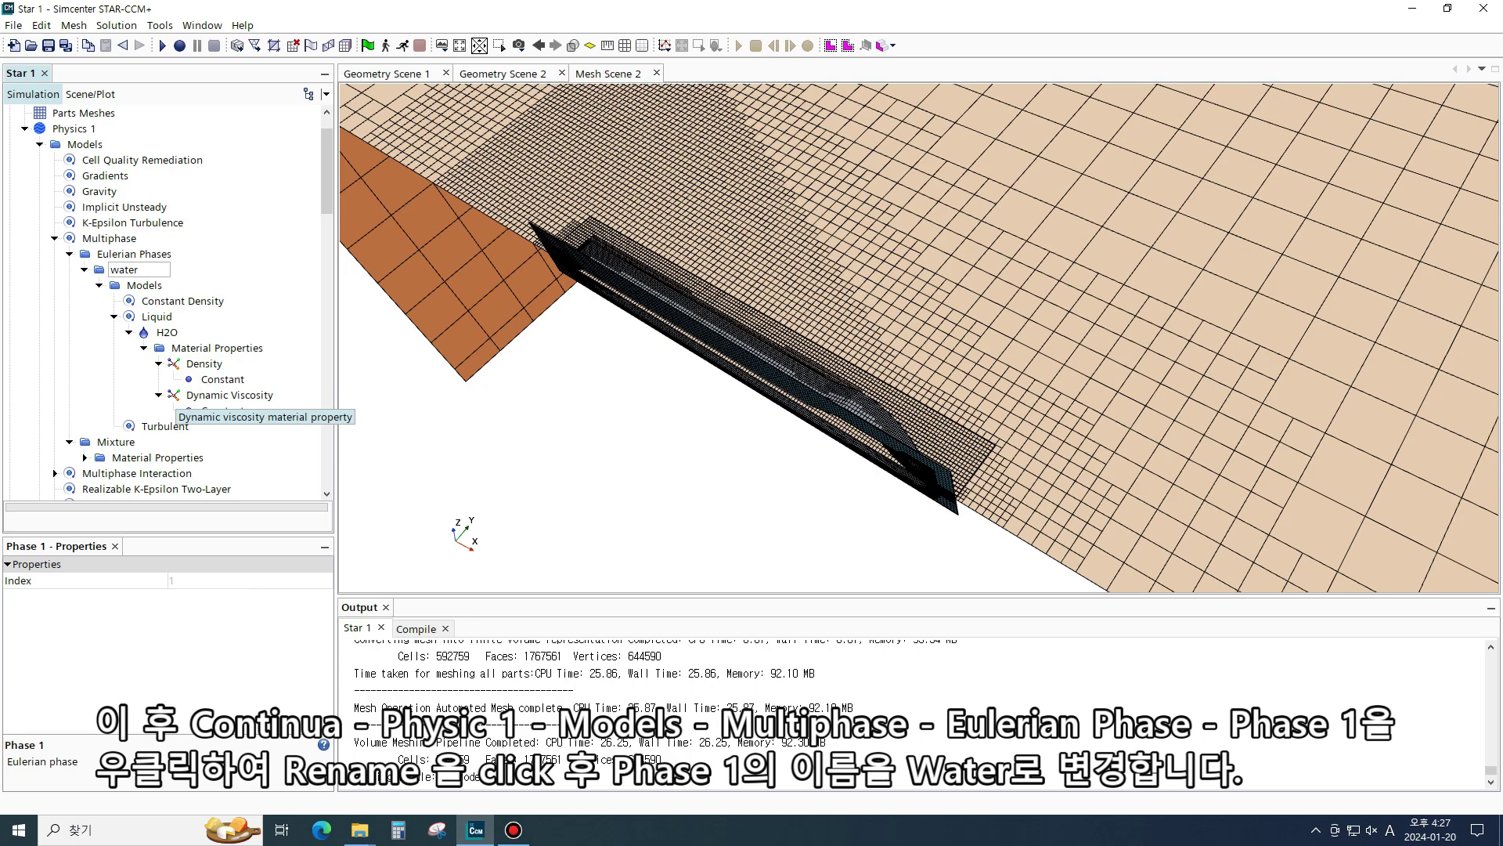
pyautogui.press('Return')
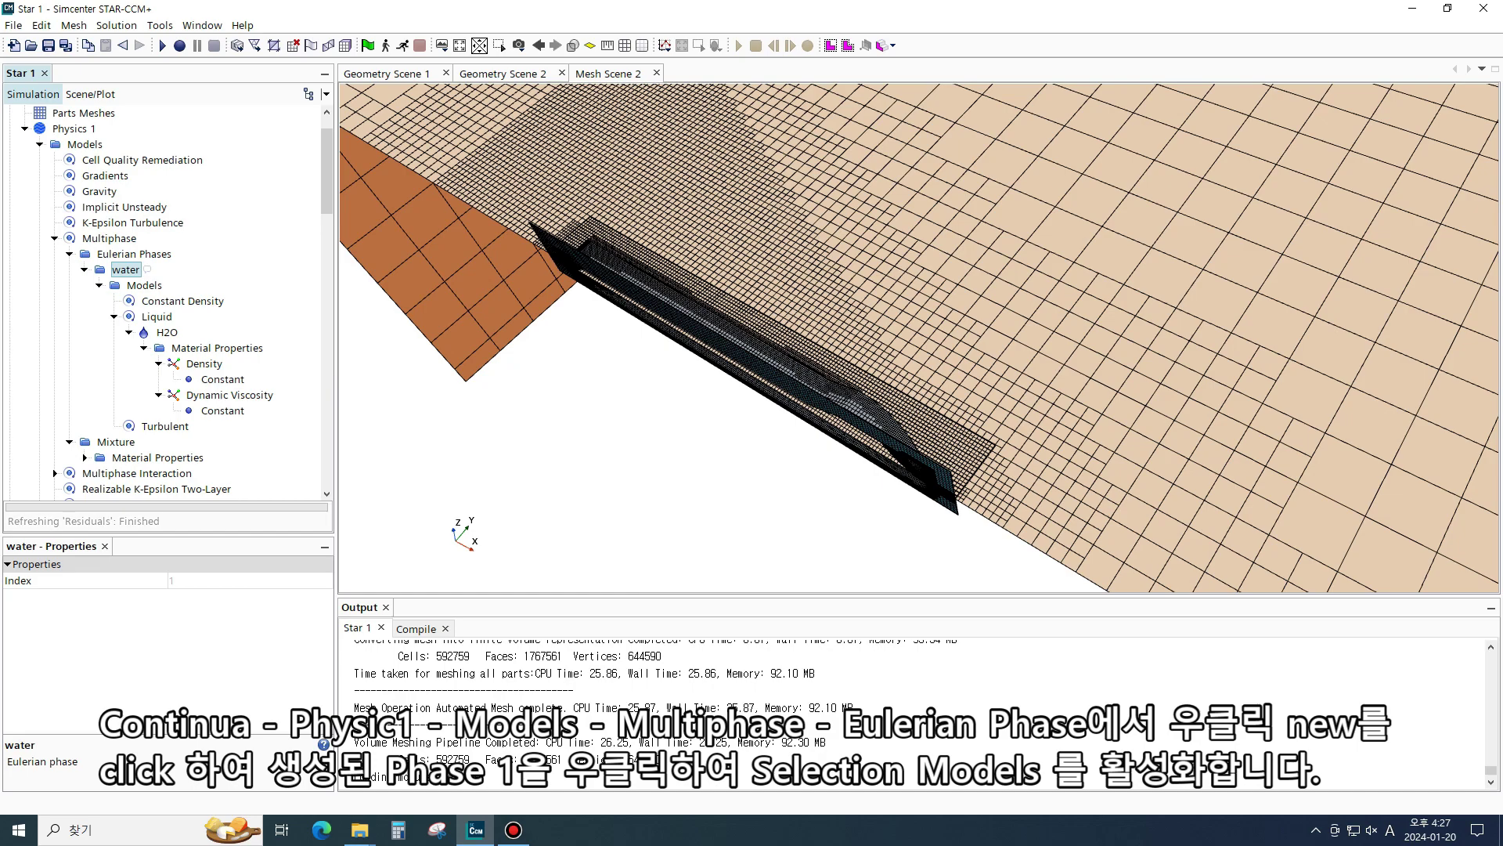
# Create a second Eulerian phase under the Multiphase model of Physics 1
pyautogui.click(145, 254)
pyautogui.rightClick(146, 253)
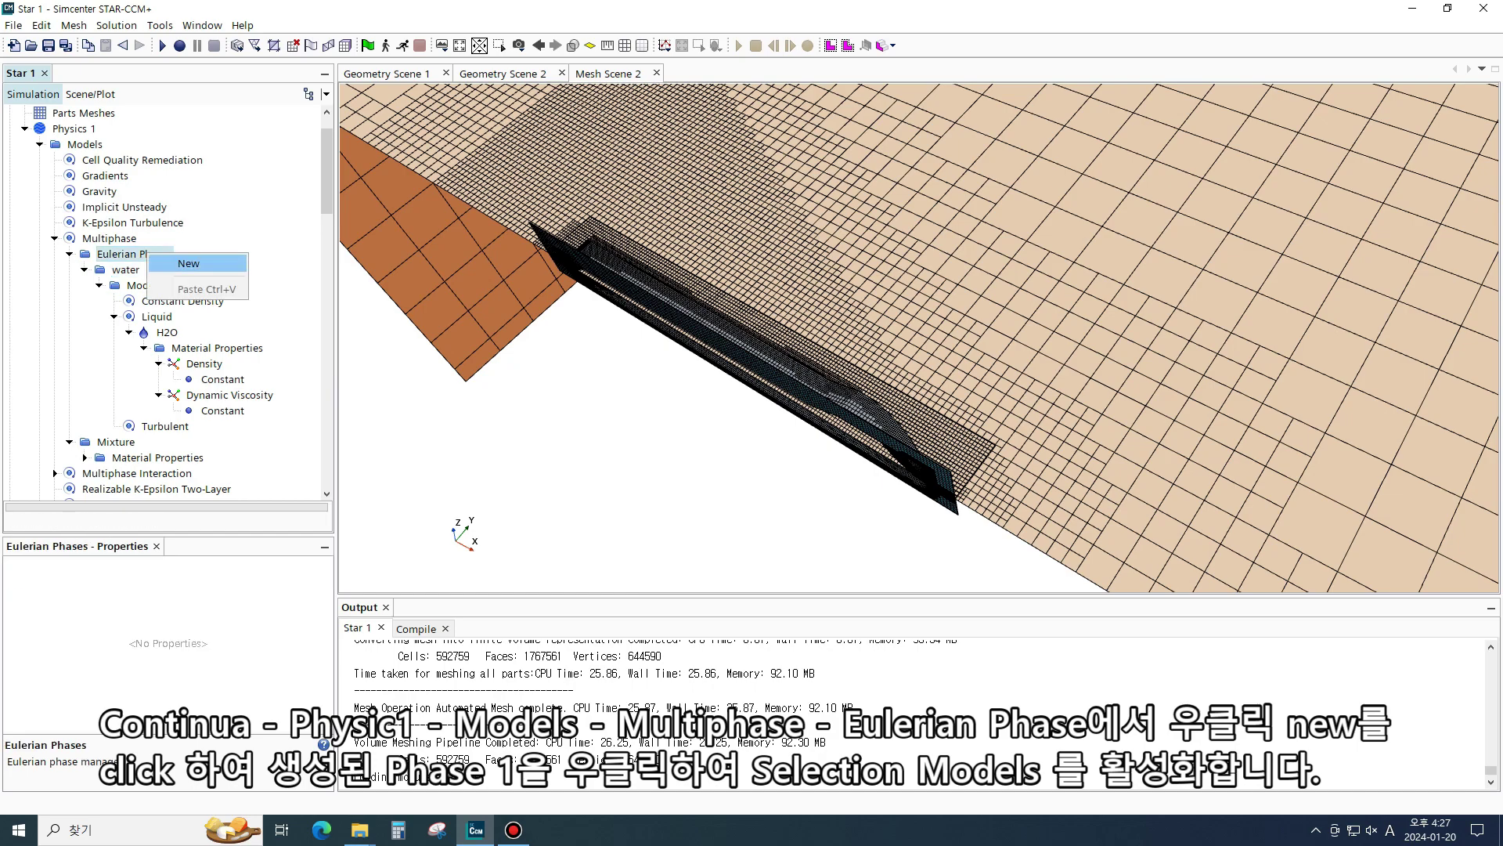
pyautogui.click(189, 263)
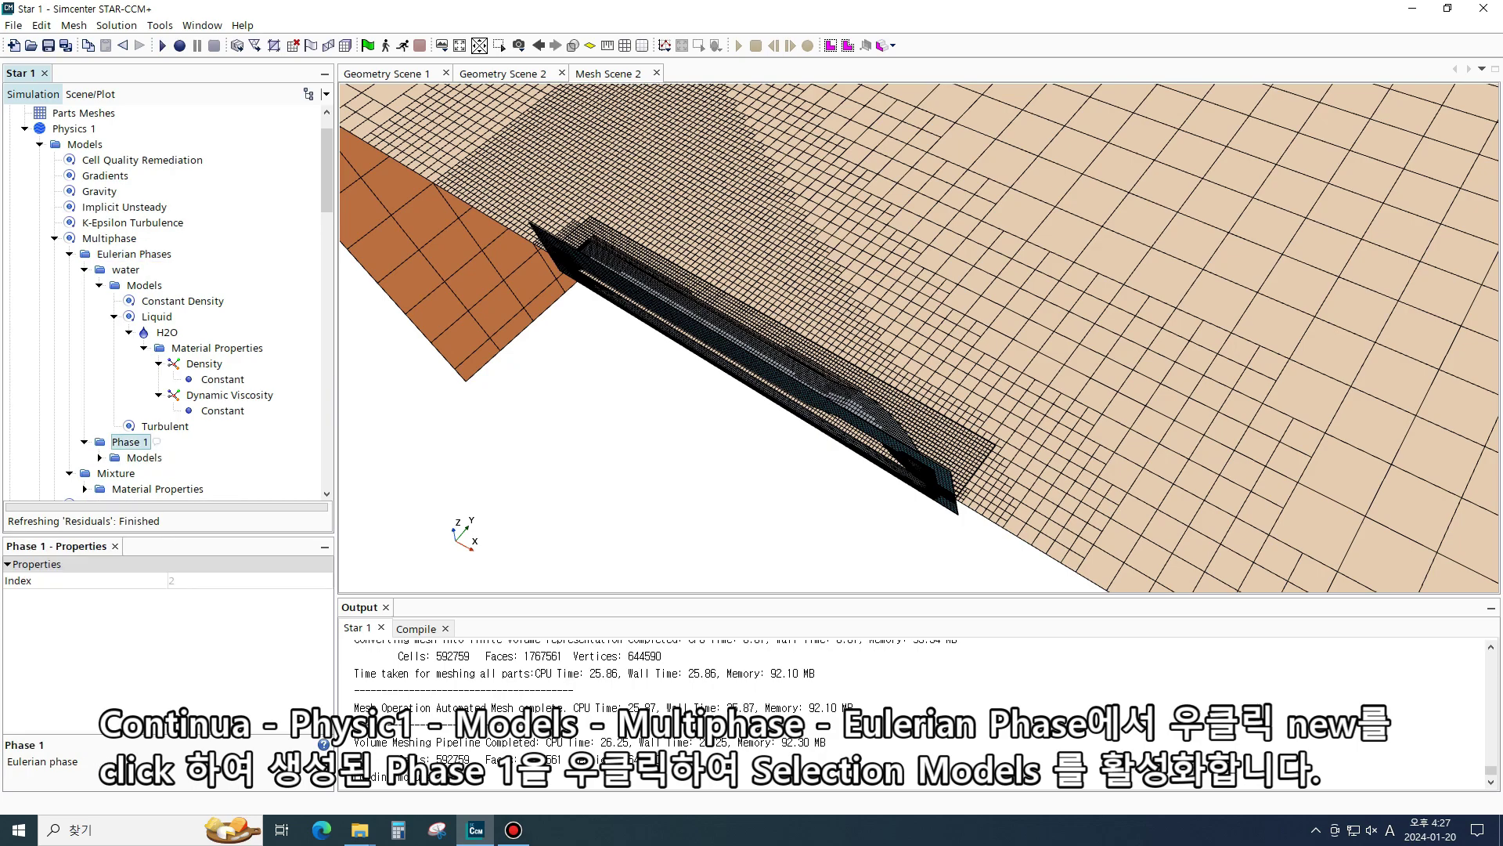
pyautogui.scroll(-2, 165, 301)
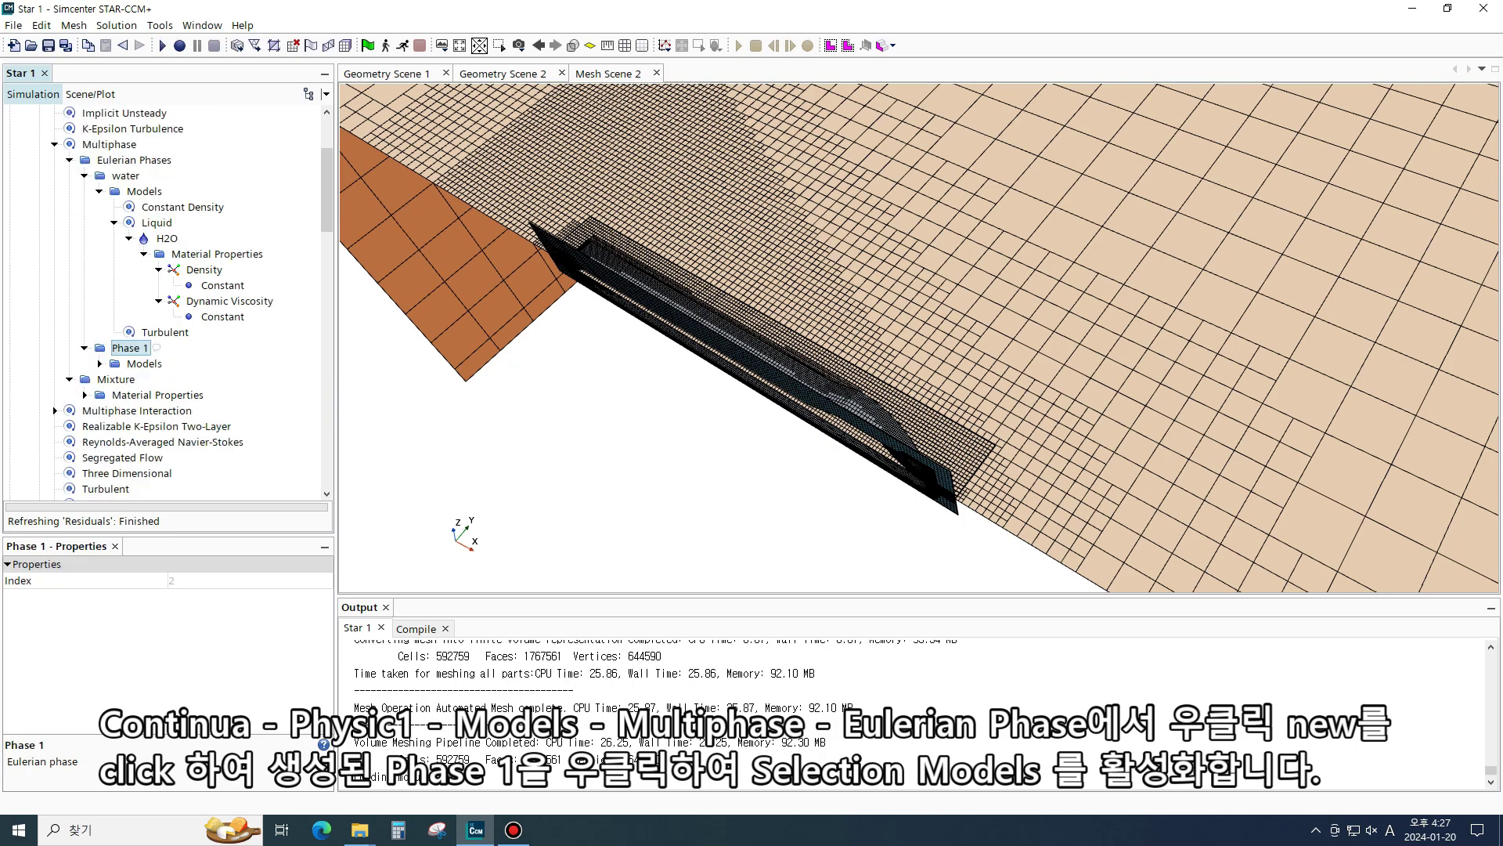
# Define the new Phase 1 as a Gas with Constant Density, without optional models, and finish its model selection
pyautogui.rightClick(126, 348)
pyautogui.click(180, 358)
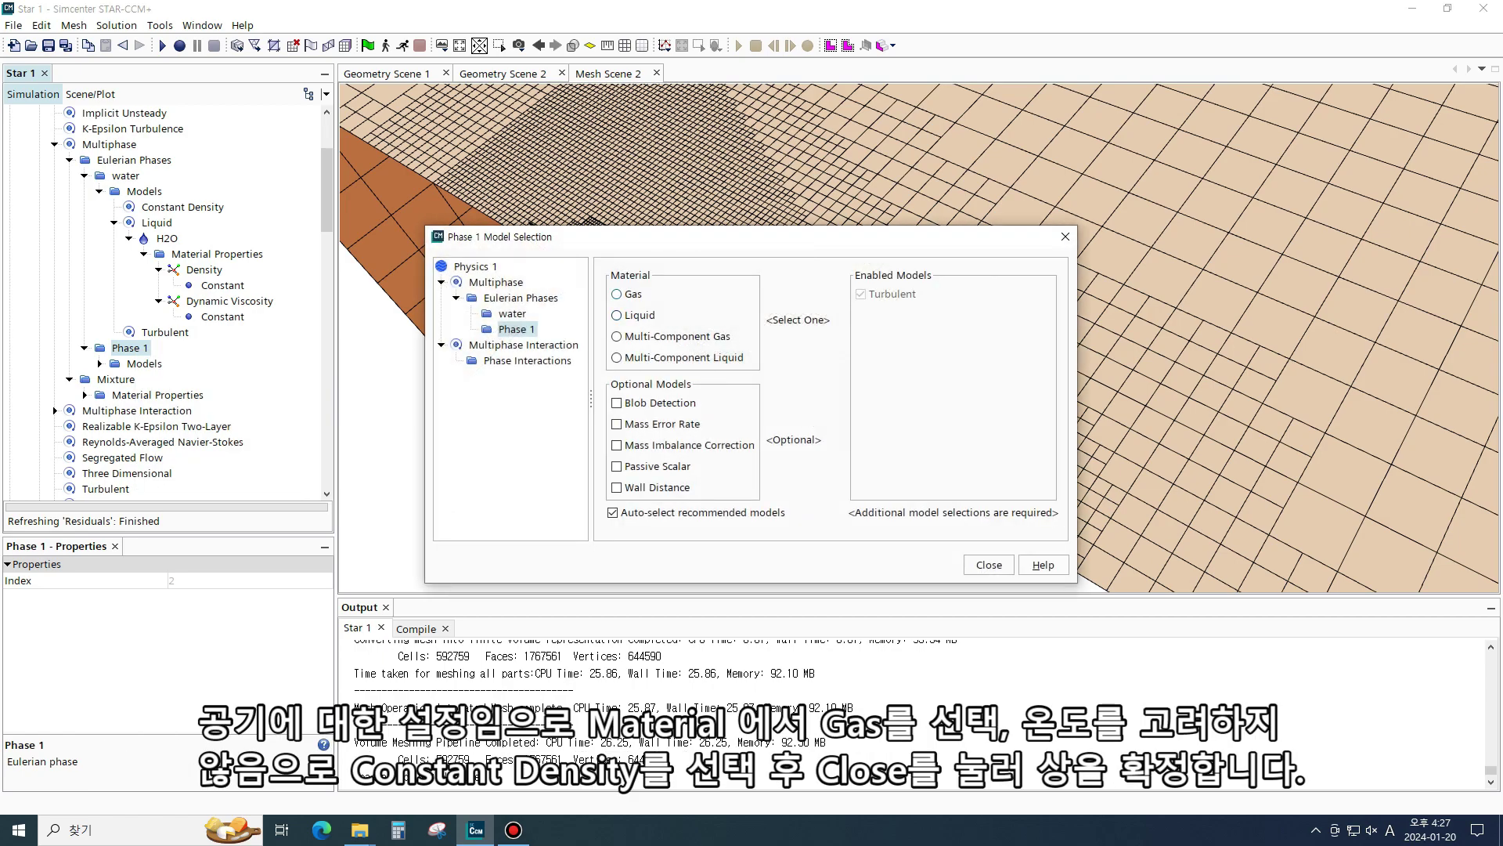
pyautogui.click(617, 294)
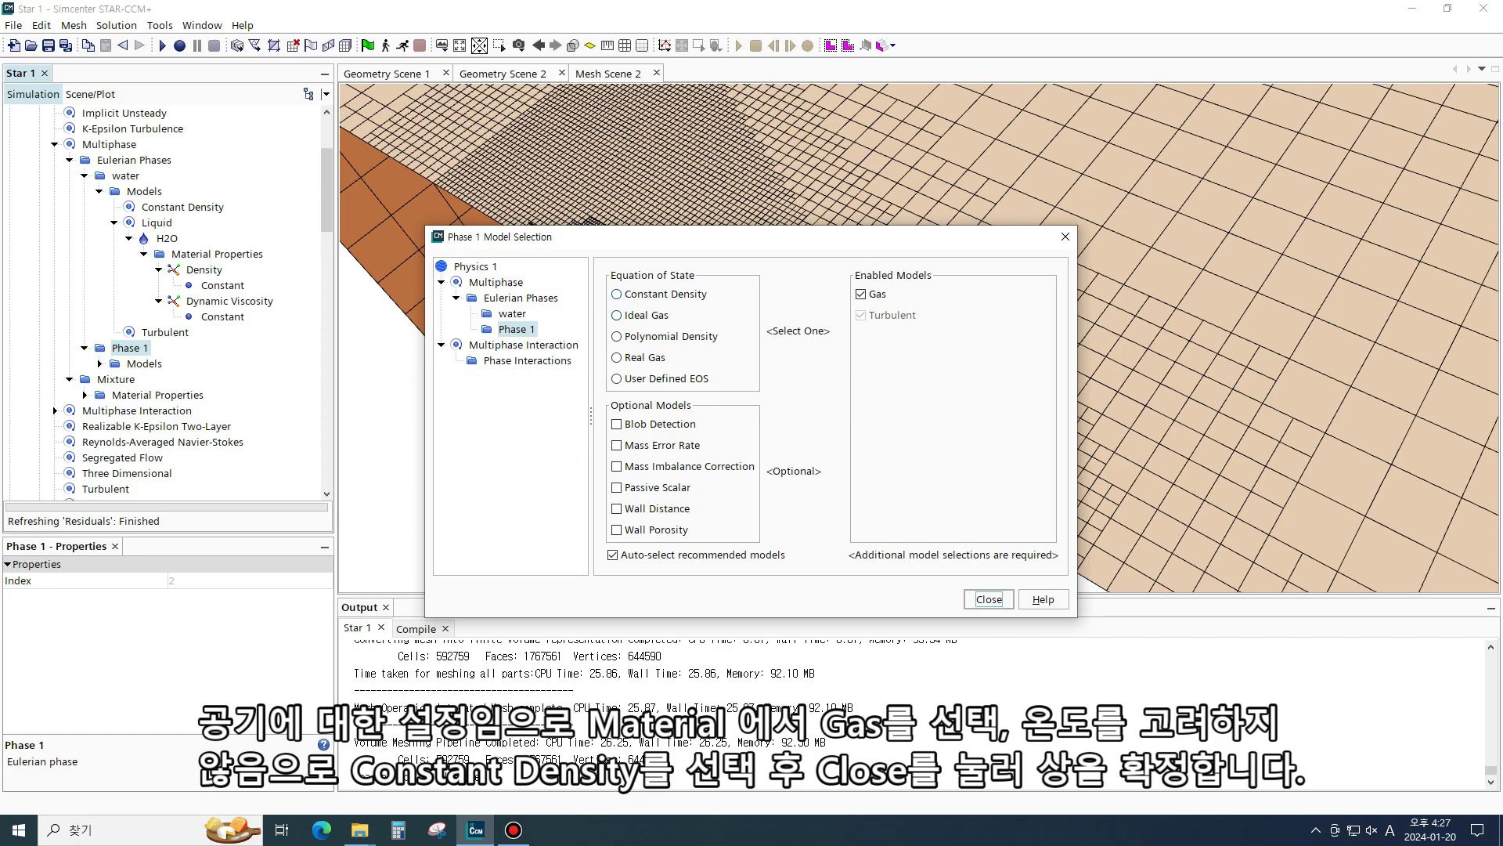
pyautogui.click(617, 294)
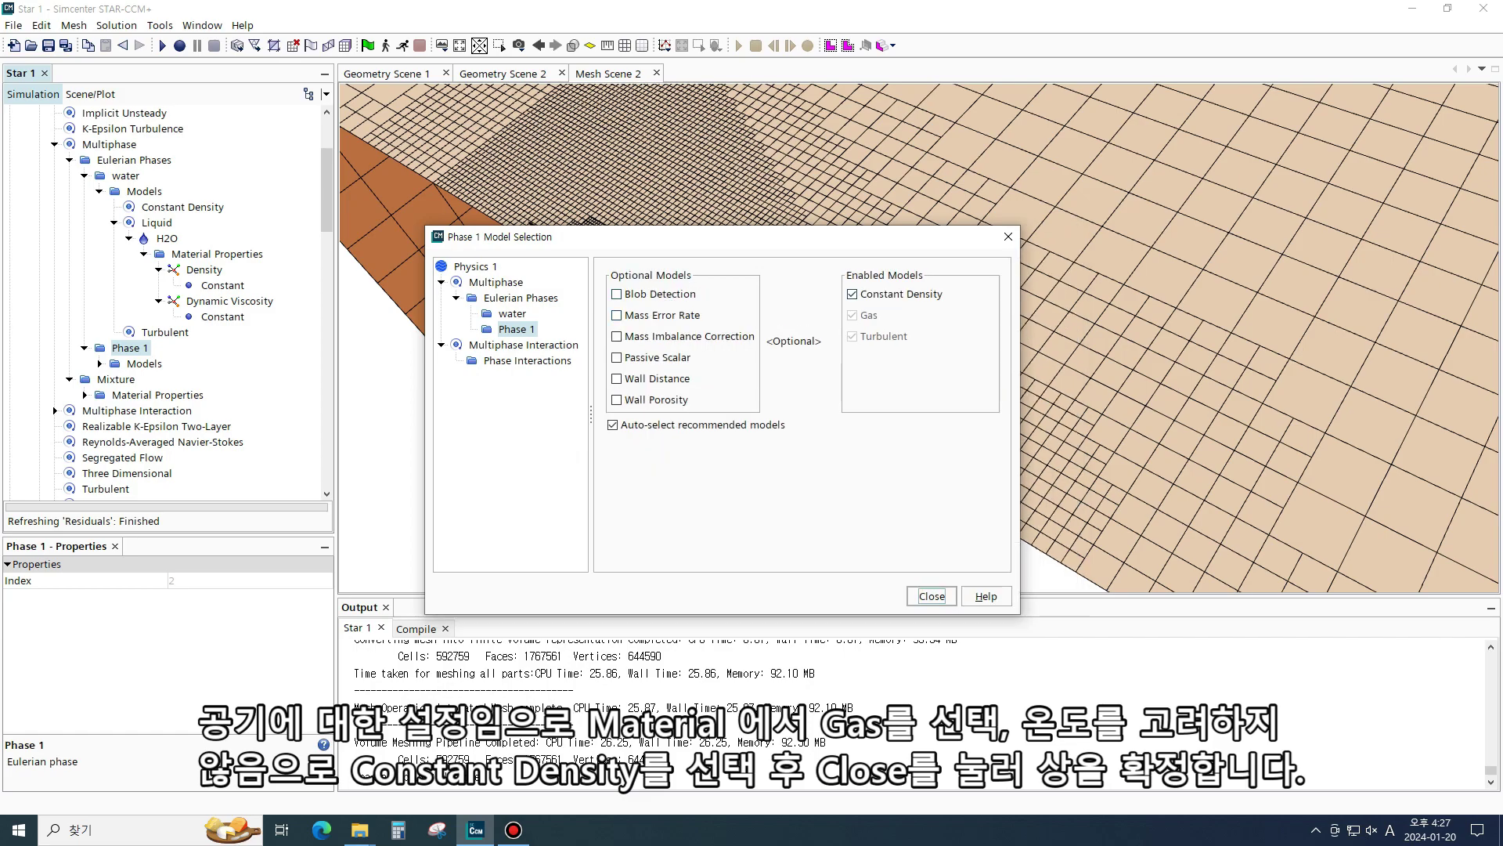
pyautogui.click(932, 596)
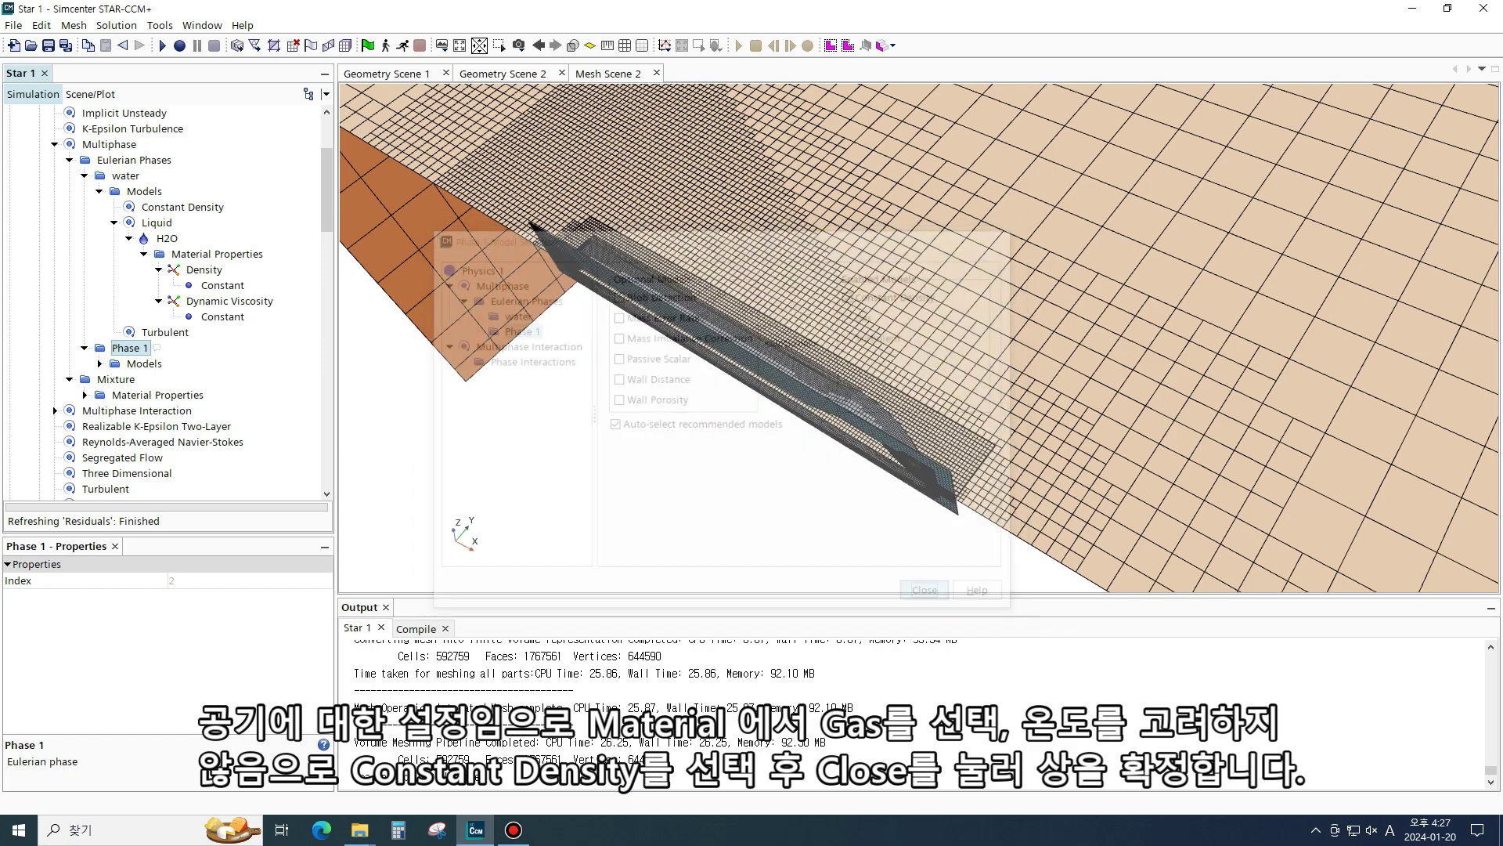
# Rename the gas phase Phase 1 as air
pyautogui.rightClick(129, 349)
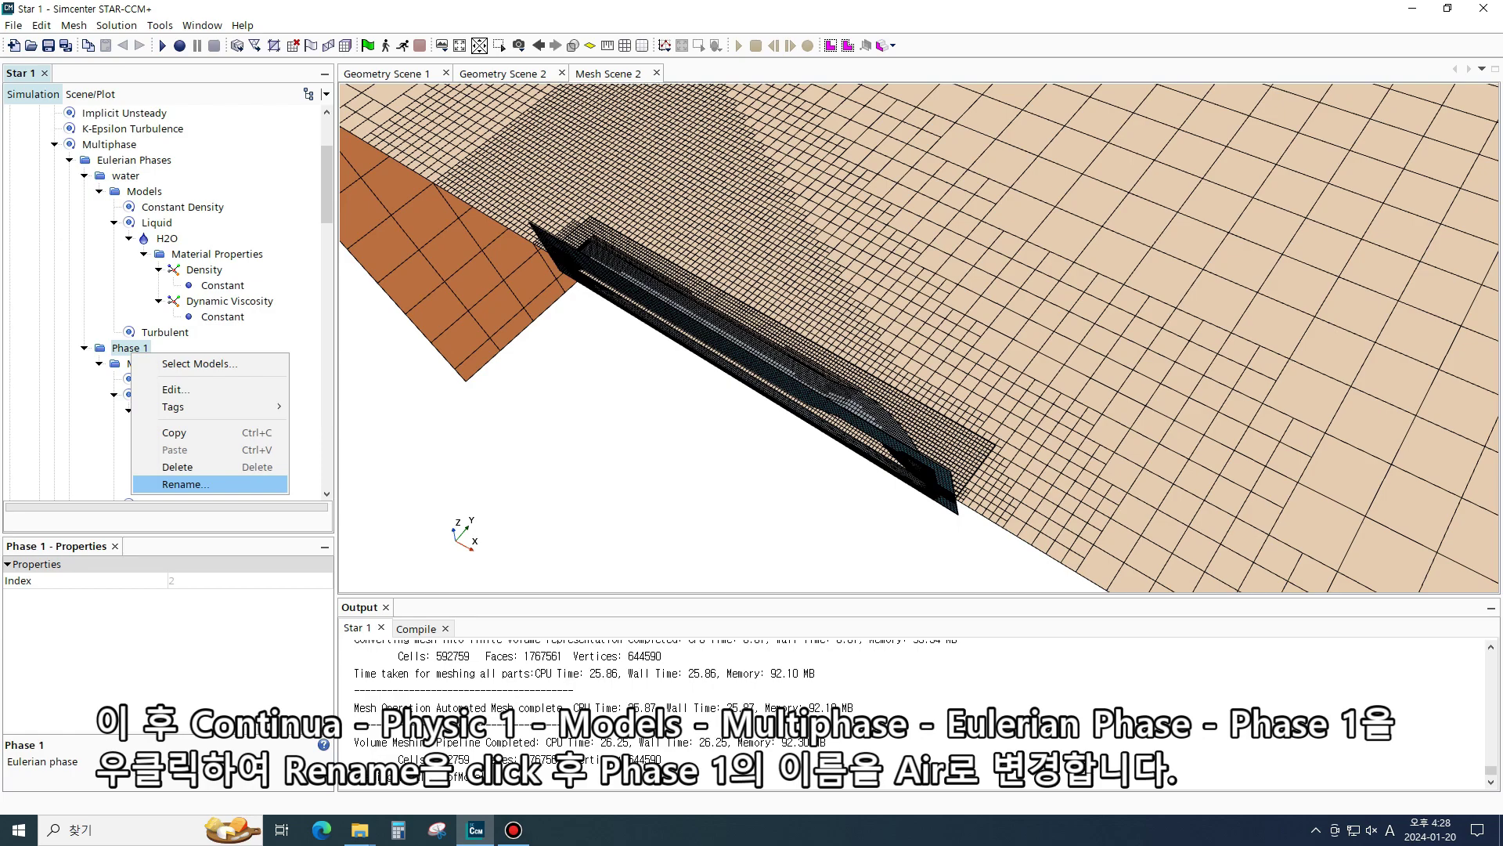
pyautogui.click(185, 484)
pyautogui.write('air')
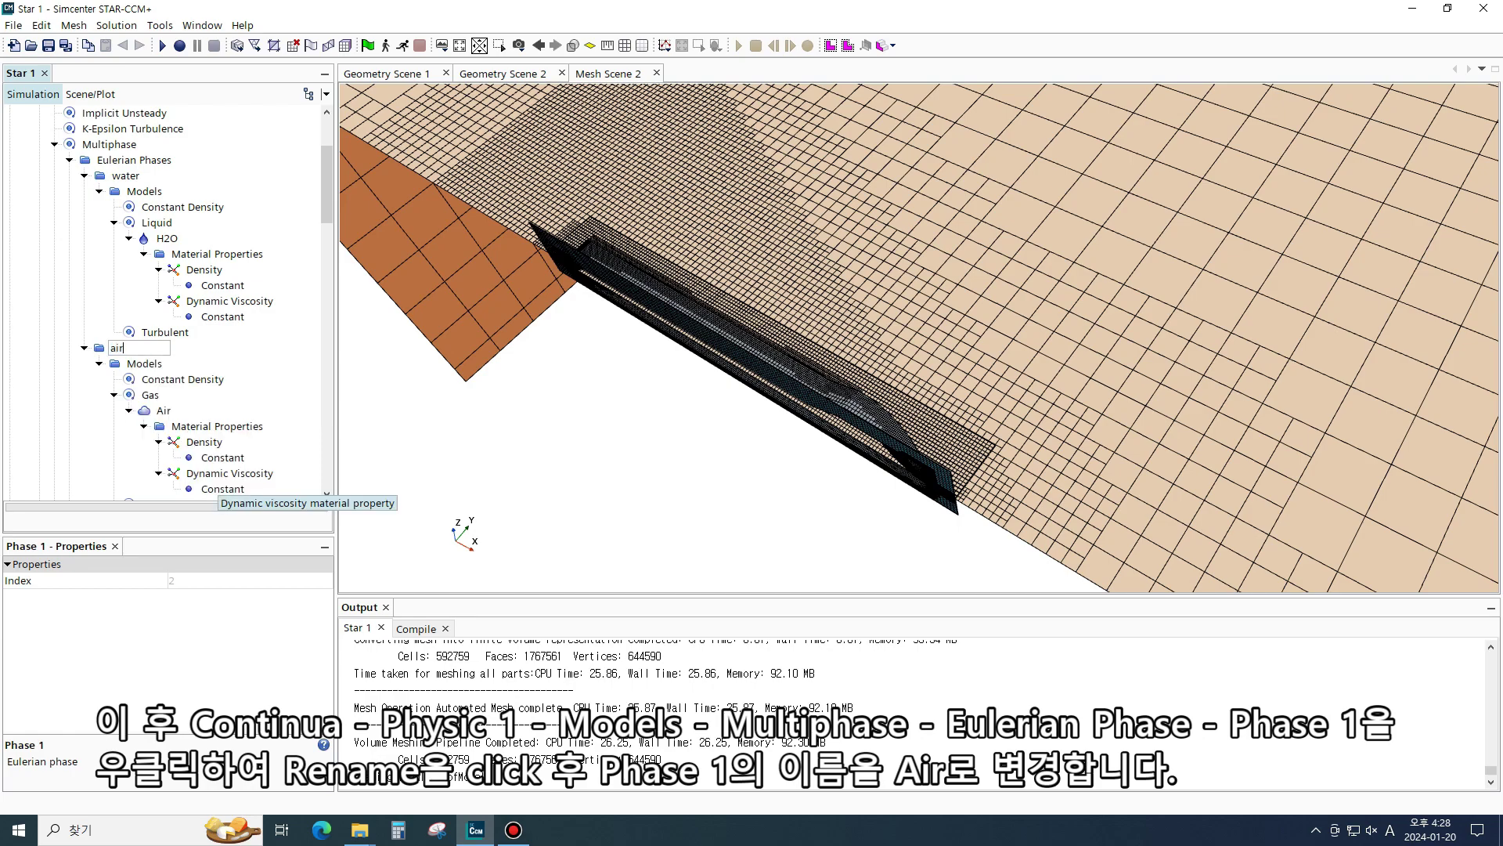
pyautogui.press('Return')
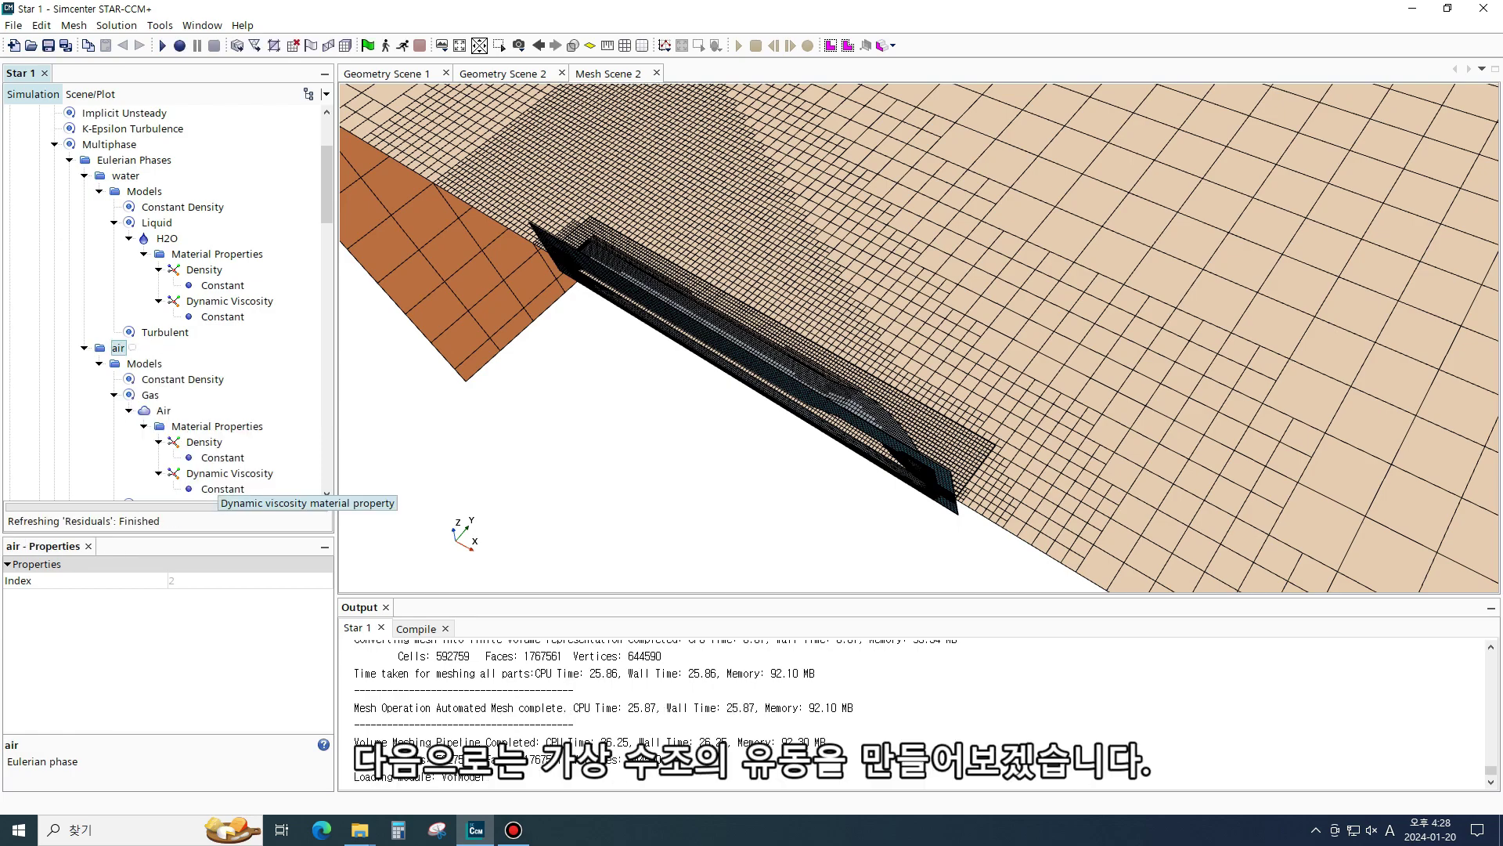
# Collapse the water and air phases and create a Flat wave under the VOF Waves model
pyautogui.scroll(2, 212, 477)
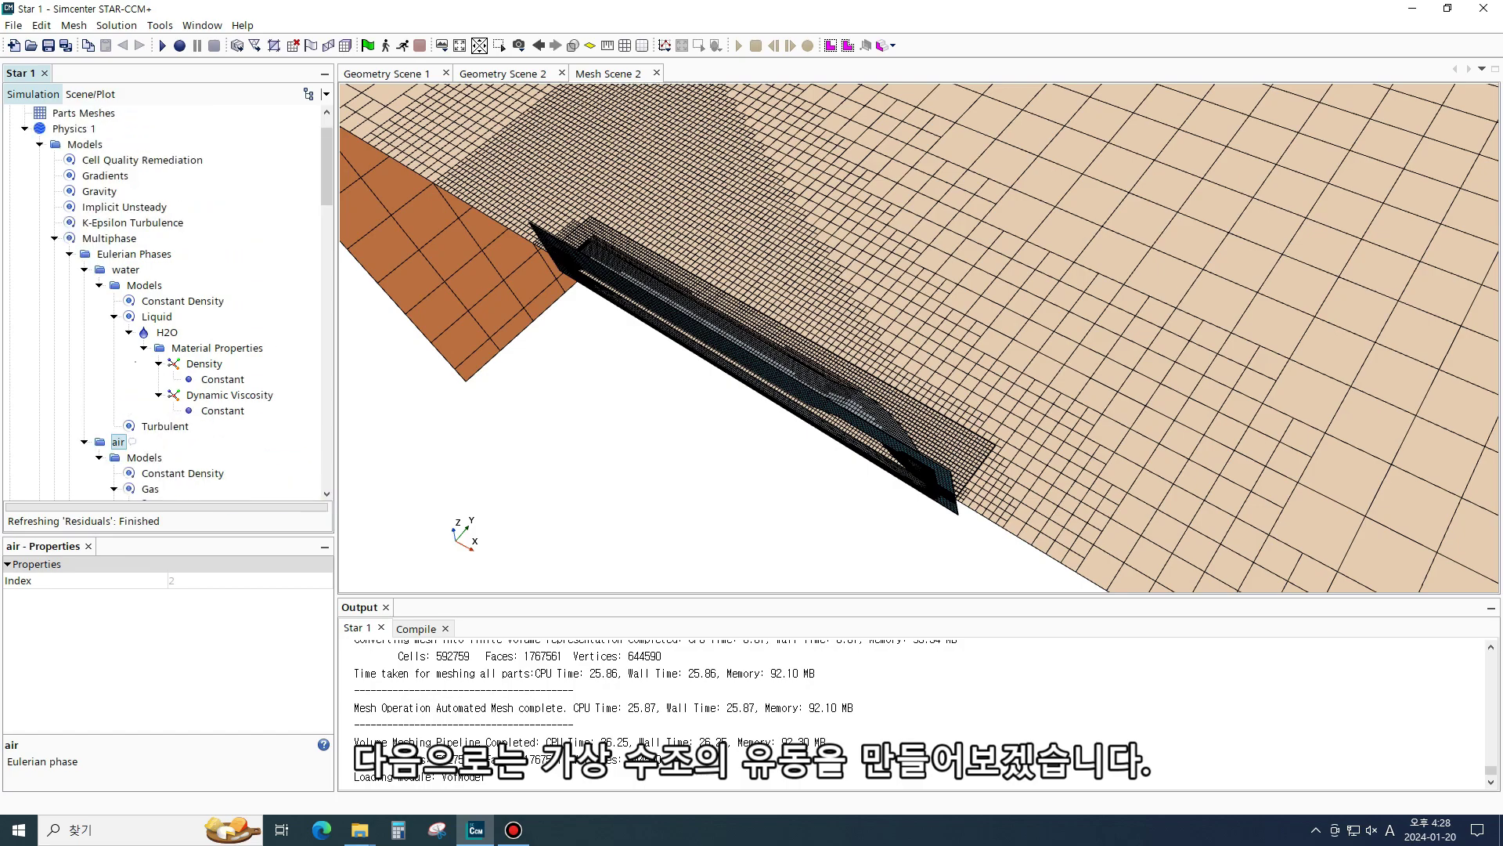
pyautogui.click(85, 269)
pyautogui.click(84, 285)
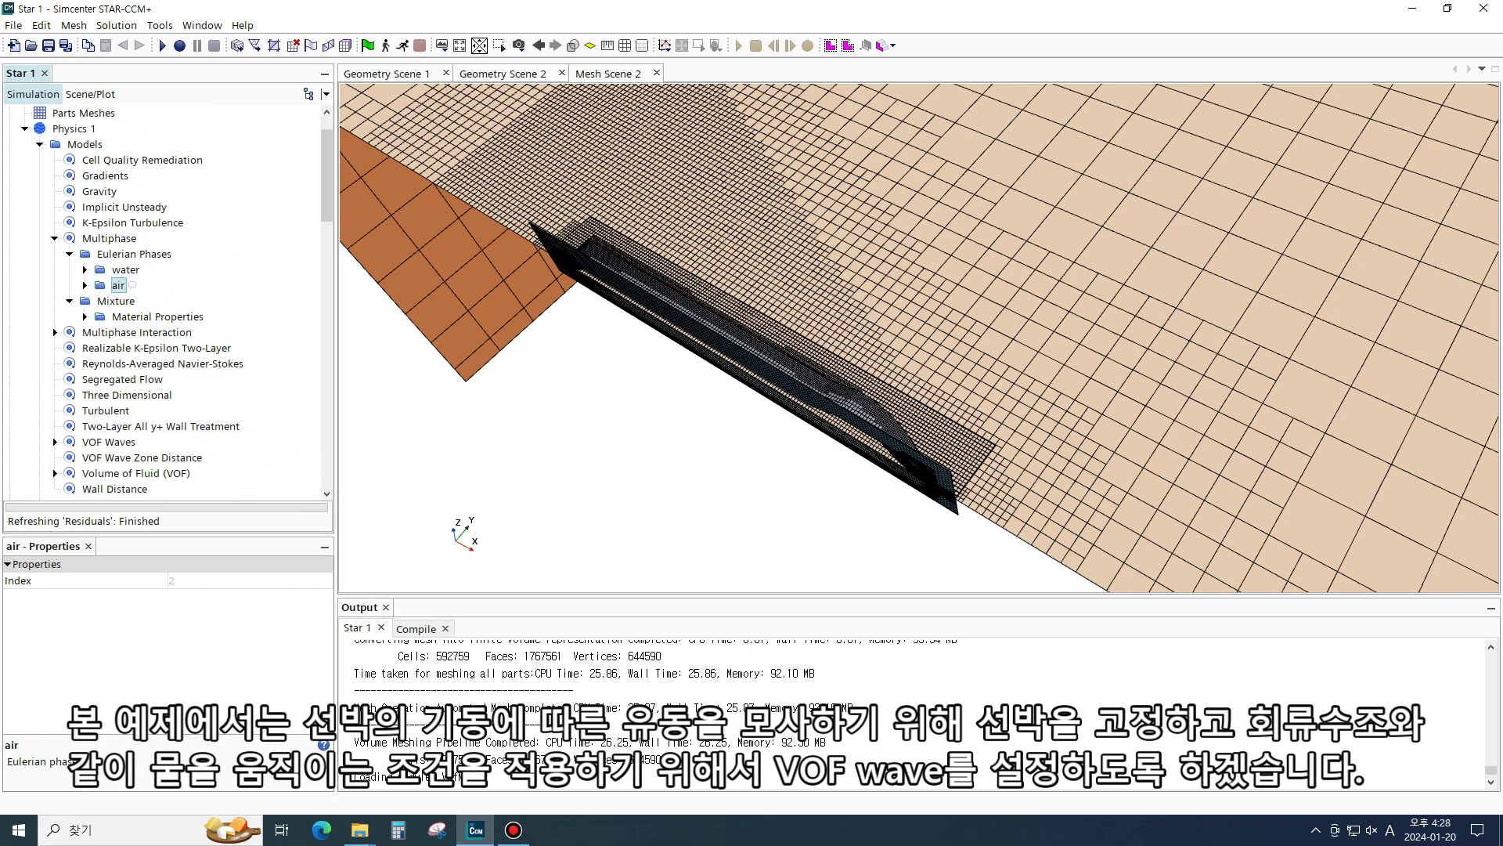
pyautogui.scroll(-1, 165, 305)
pyautogui.click(55, 394)
pyautogui.click(112, 410)
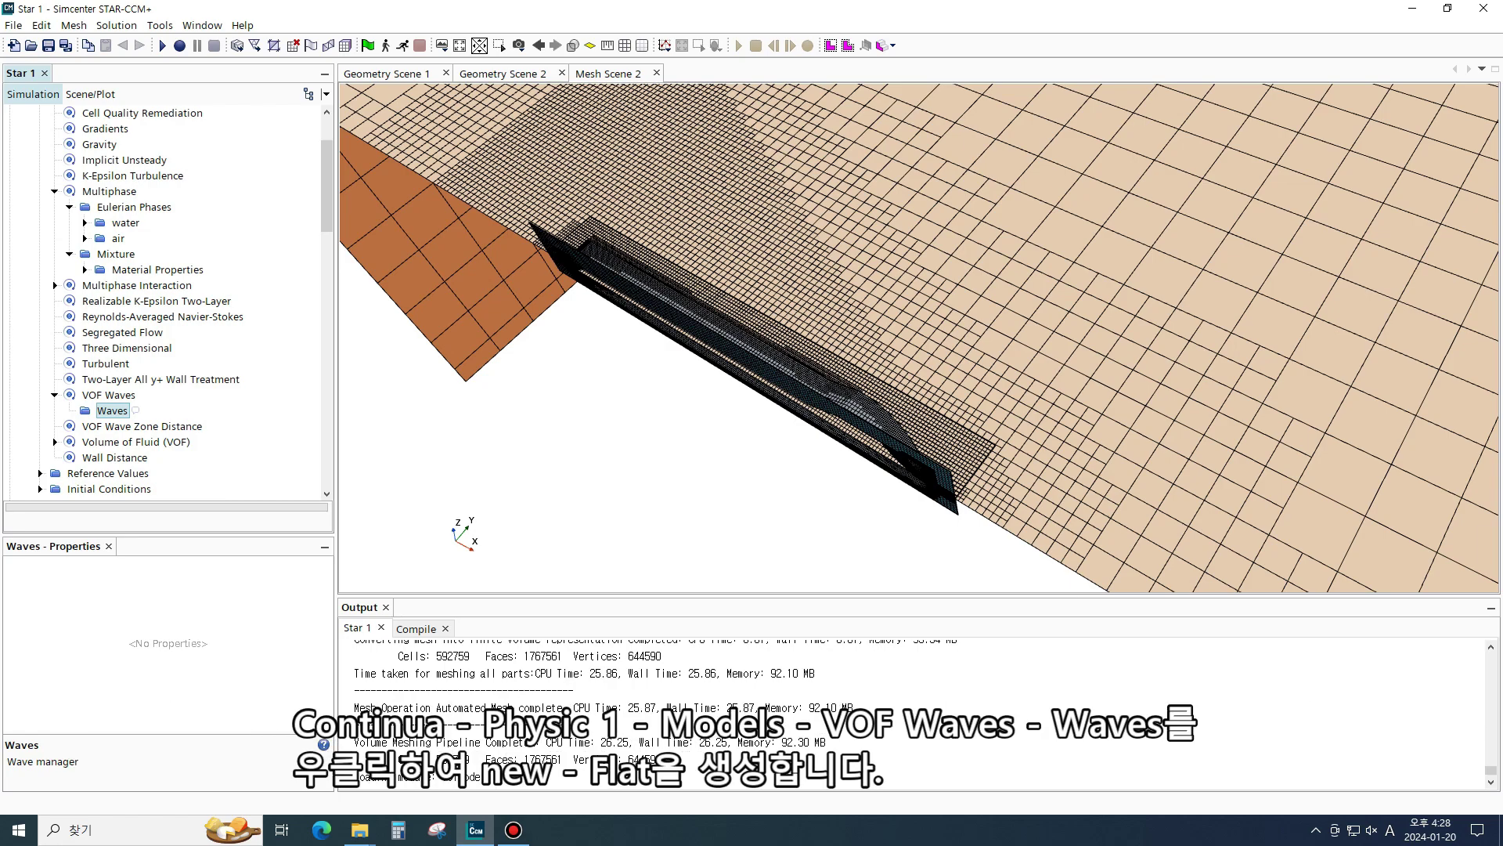
pyautogui.rightClick(117, 410)
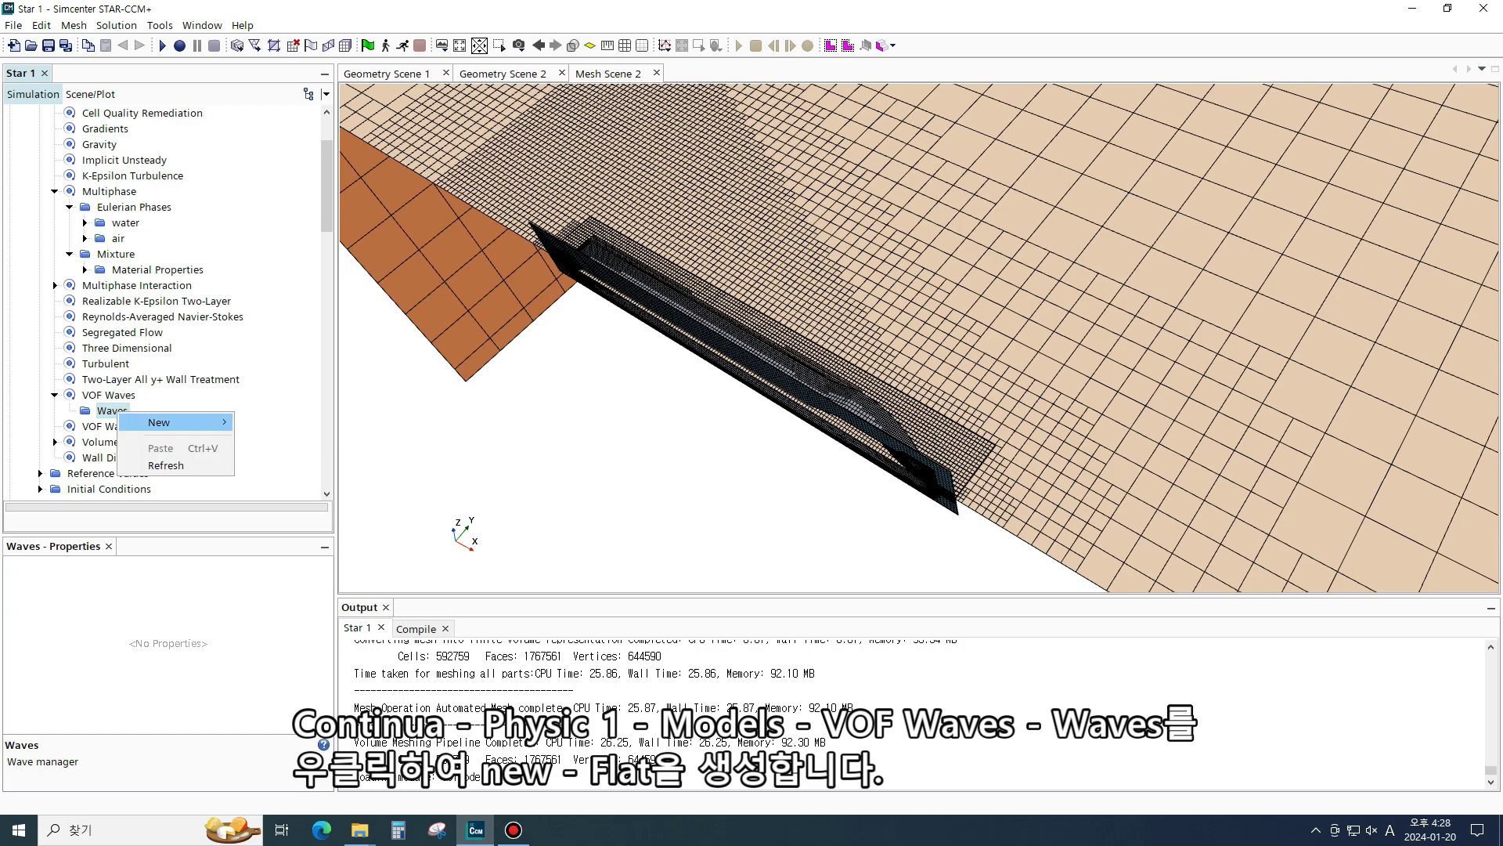
pyautogui.moveTo(167, 419)
pyautogui.click(269, 419)
pyautogui.scroll(-2, 164, 301)
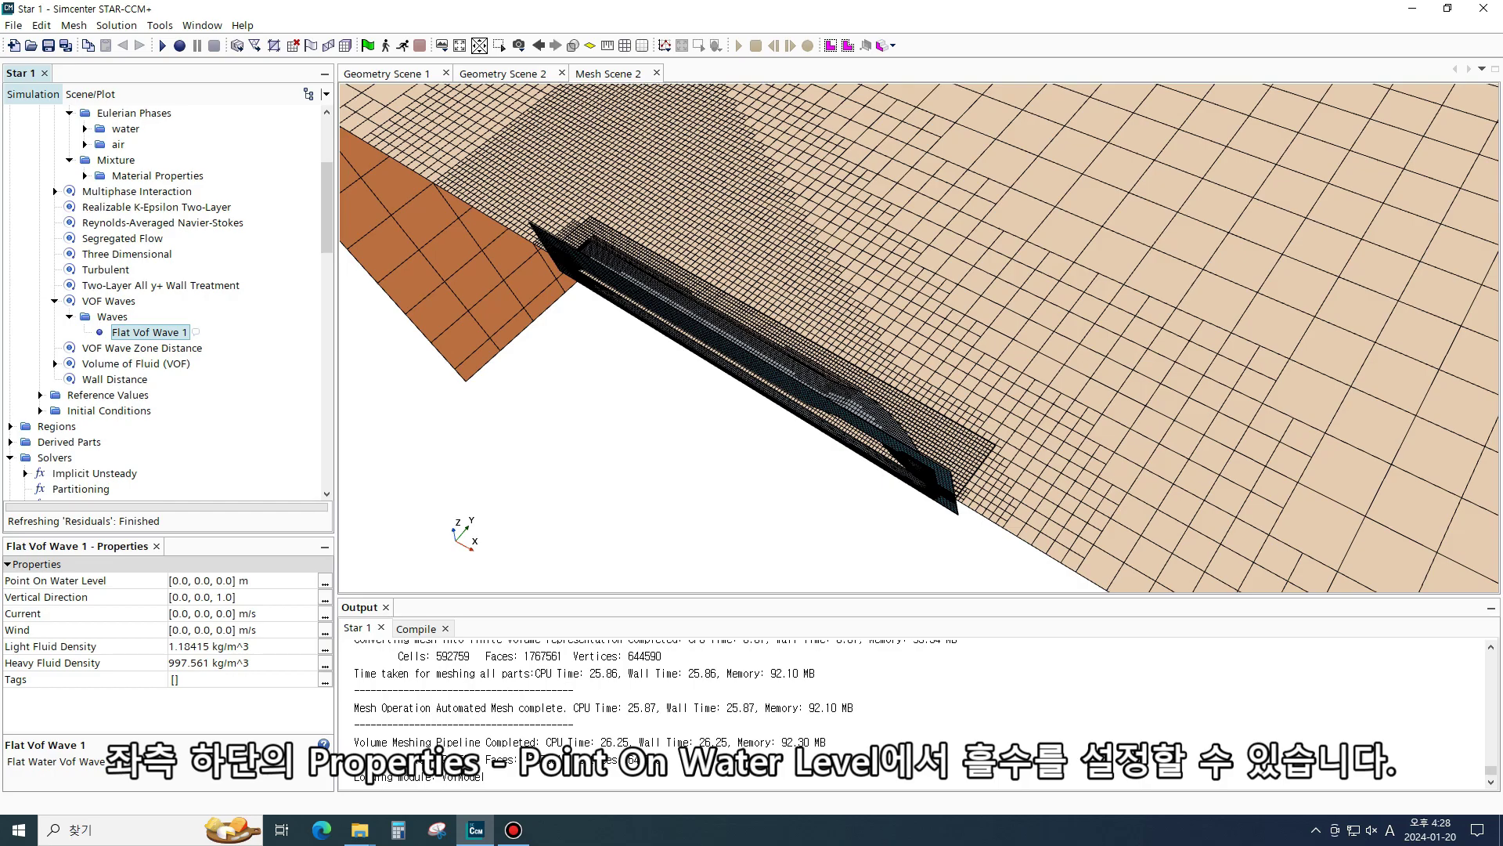
# Set the flat VOF wave's Current to [-2.196, 0.0, 0.0] m/s, after viewing the hull's orientation in the mesh scene
pyautogui.moveTo(1010, 341); pyautogui.dragTo(830, 391)
pyautogui.scroll(5, 842, 340)
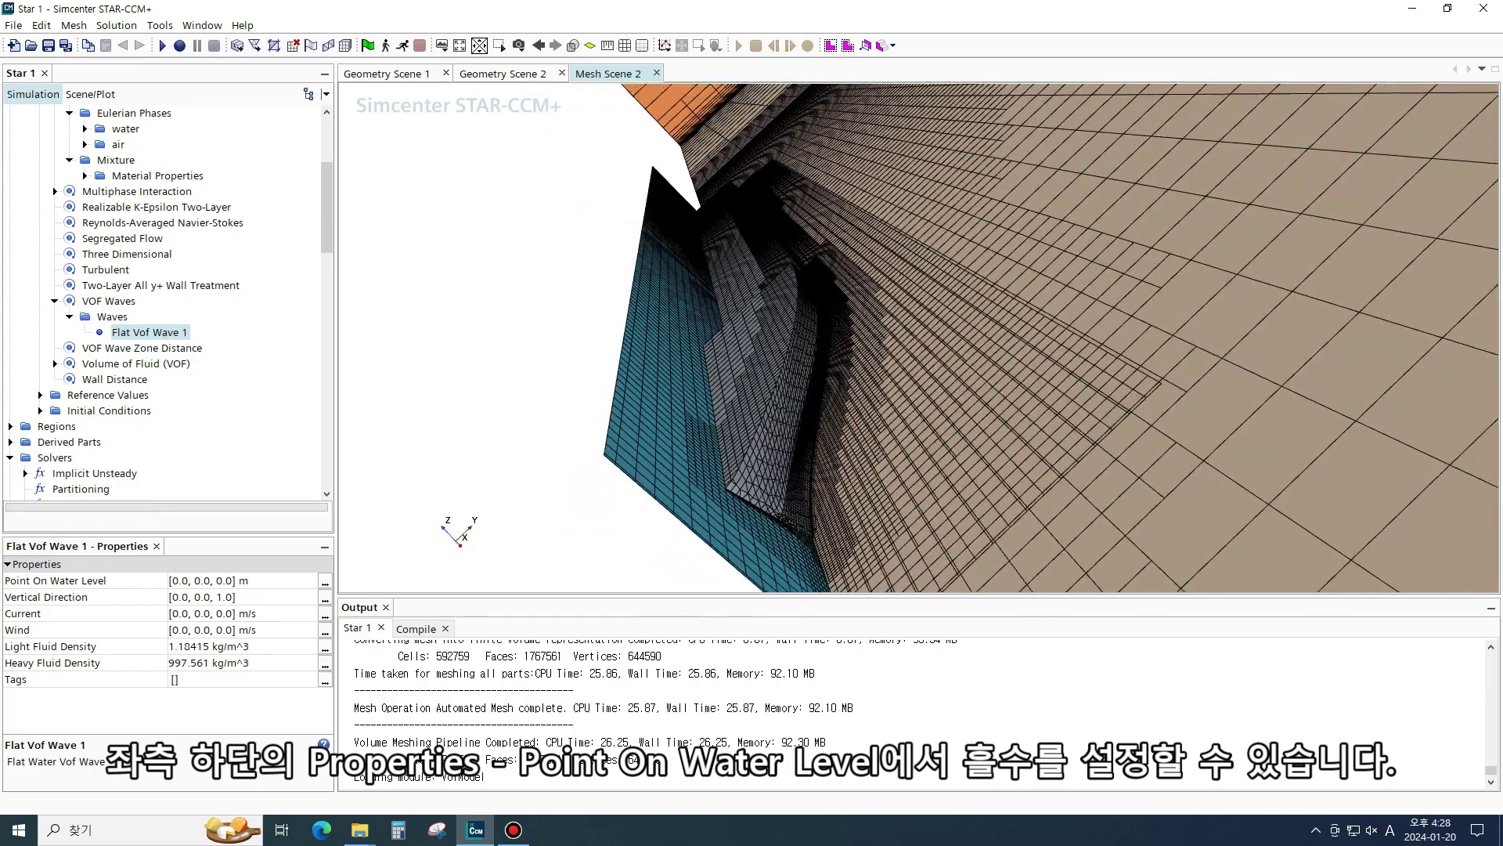
pyautogui.scroll(4, 830, 391)
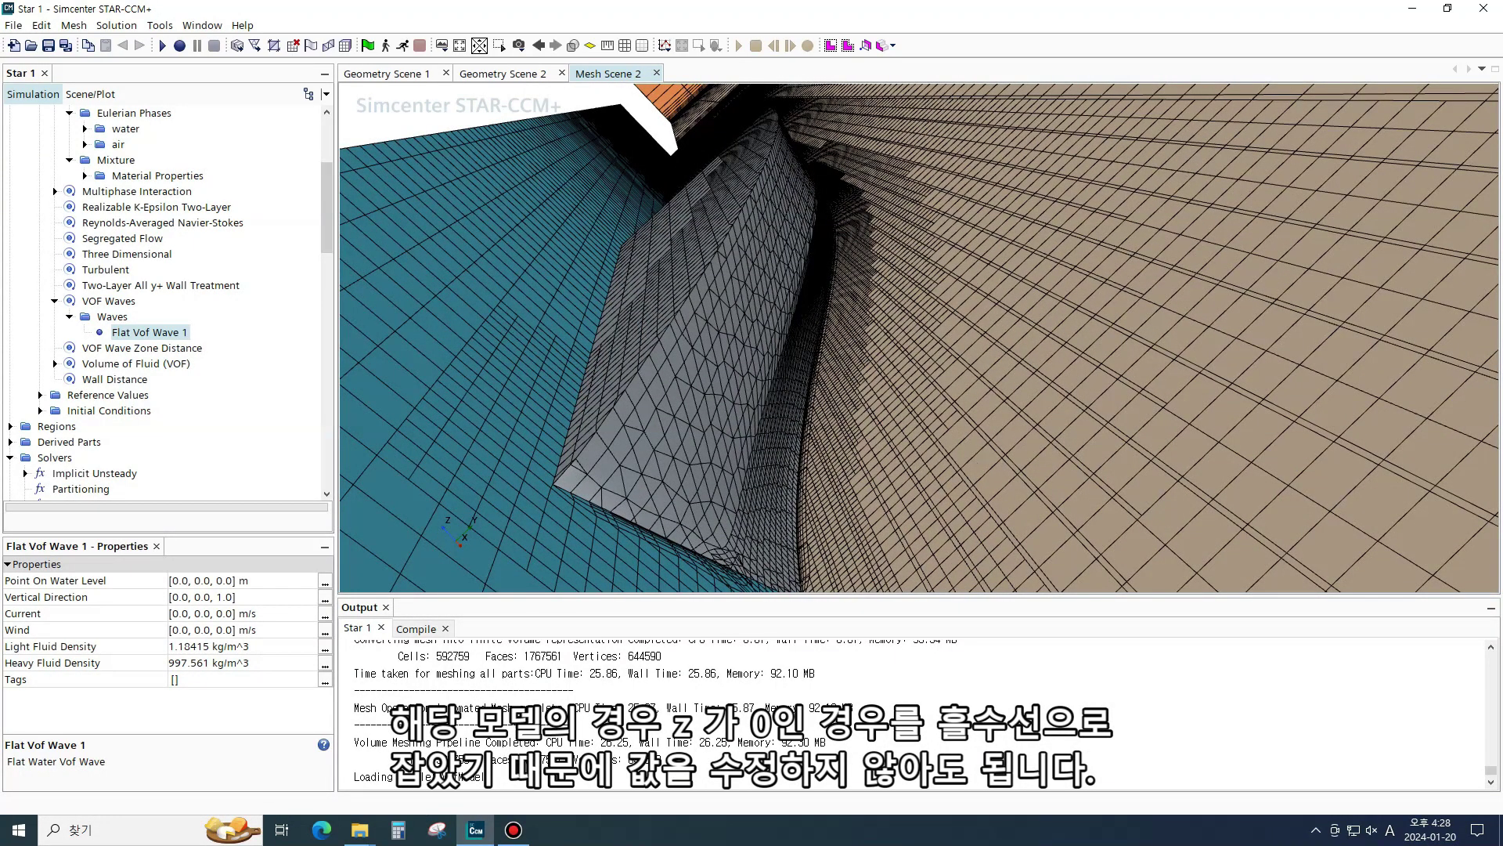
pyautogui.click(235, 614)
pyautogui.scroll(-6, 862, 336)
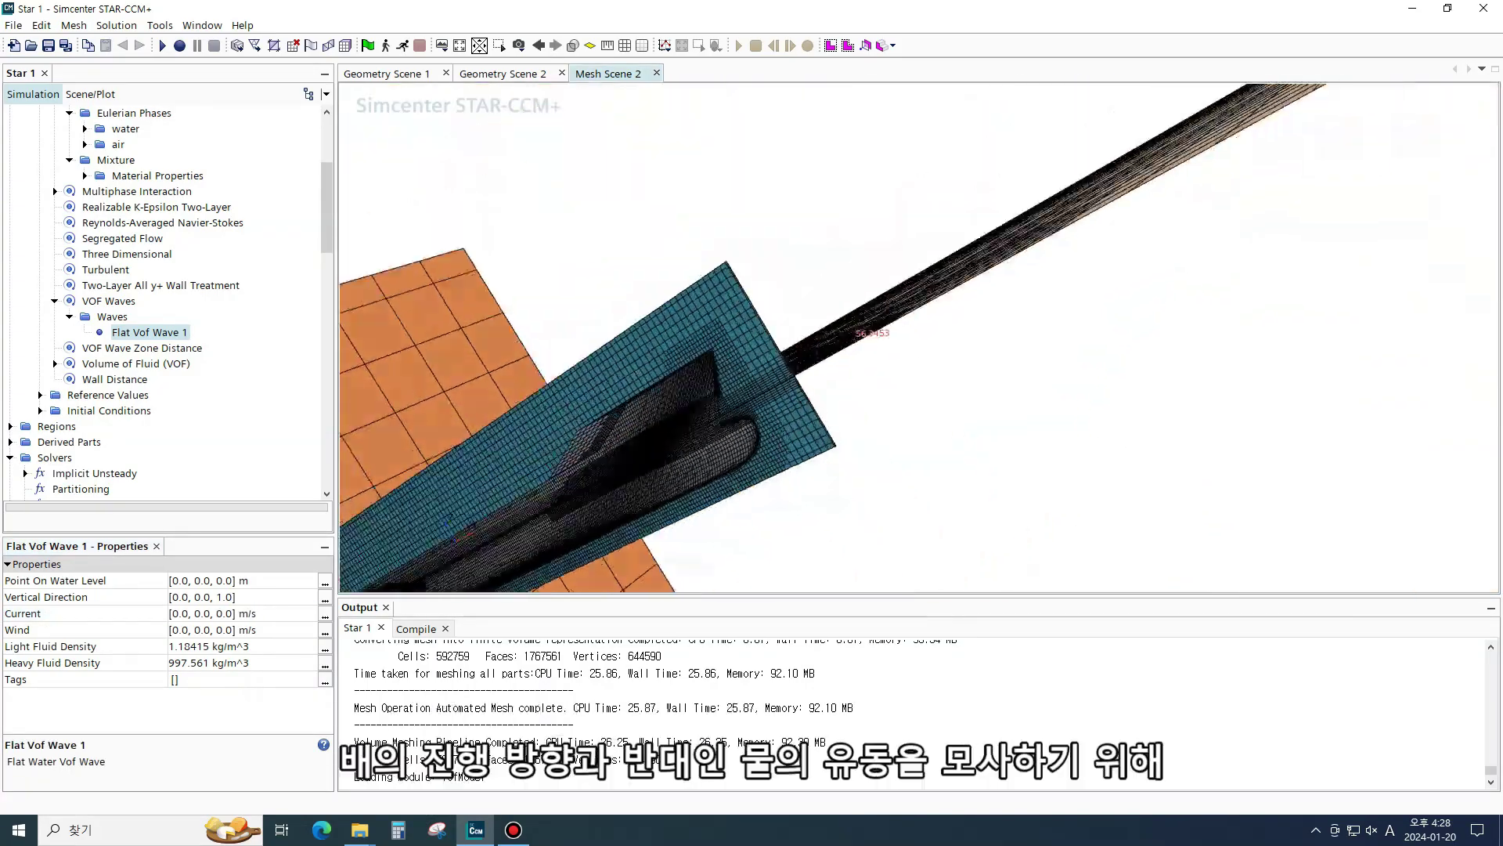
pyautogui.moveTo(855, 340)
pyautogui.mouseDown()
pyautogui.moveTo(881, 352)
pyautogui.moveTo(873, 400)
pyautogui.moveTo(858, 366)
pyautogui.mouseUp()
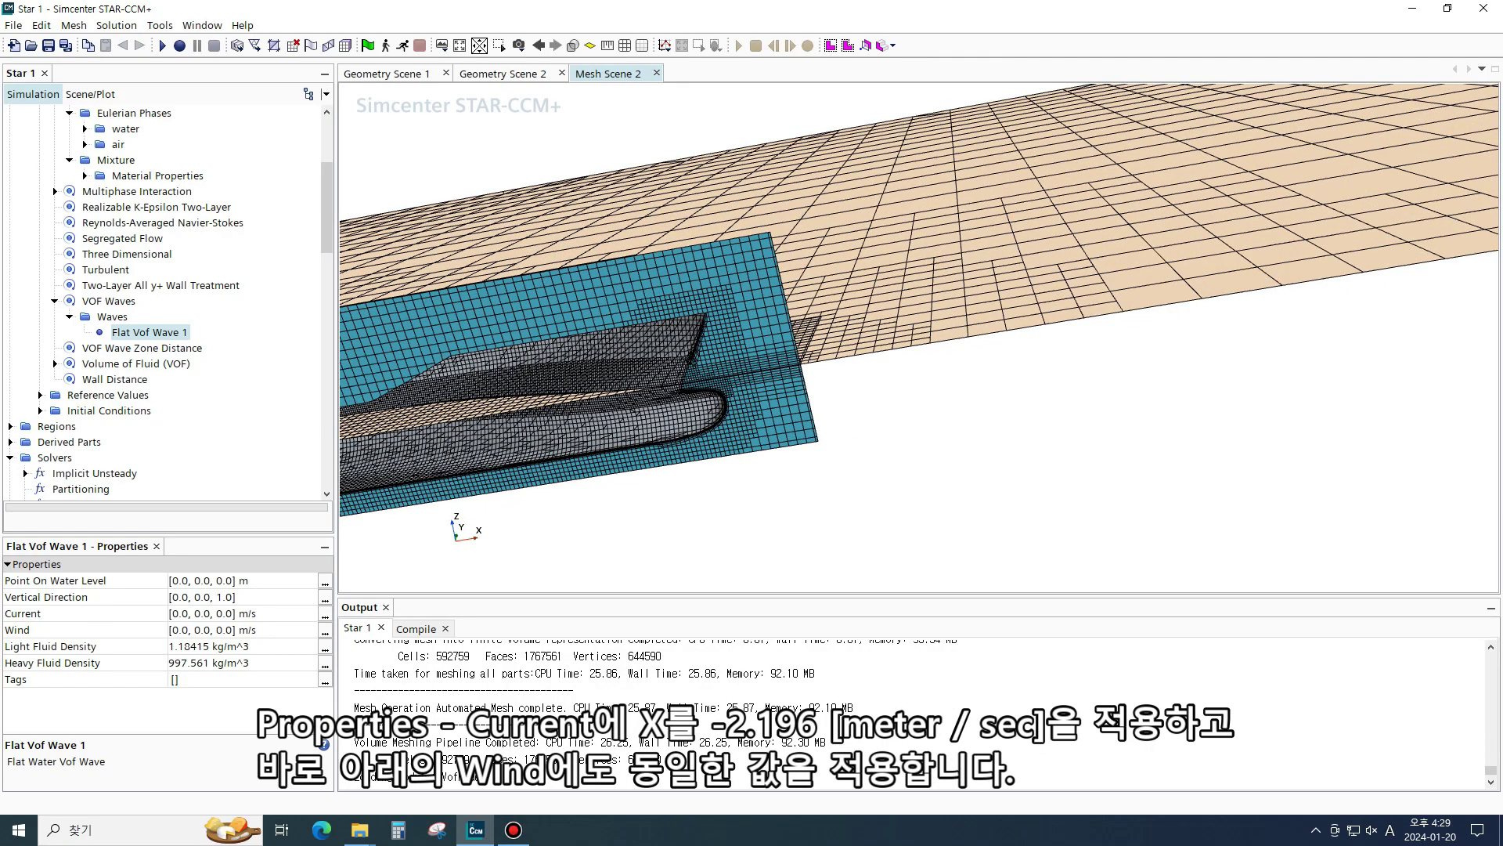
pyautogui.click(193, 613)
pyautogui.moveTo(193, 614); pyautogui.dragTo(175, 613)
pyautogui.write('-2.196')
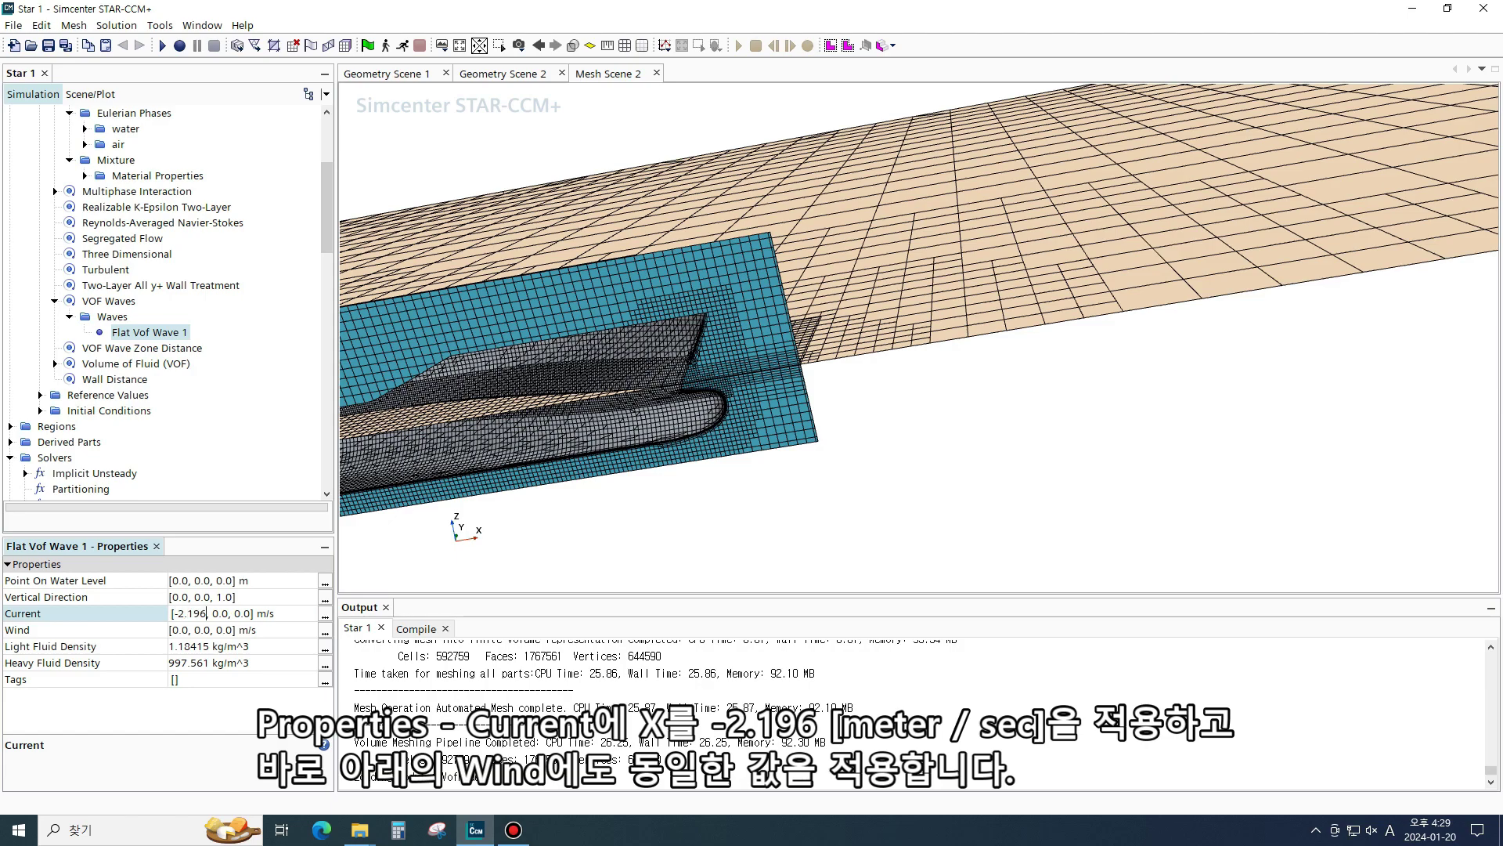
# Set the flat VOF wave's Wind to [-2.196, 0.0, 0.0] m/s
pyautogui.click(193, 630)
pyautogui.moveTo(193, 631); pyautogui.dragTo(175, 630)
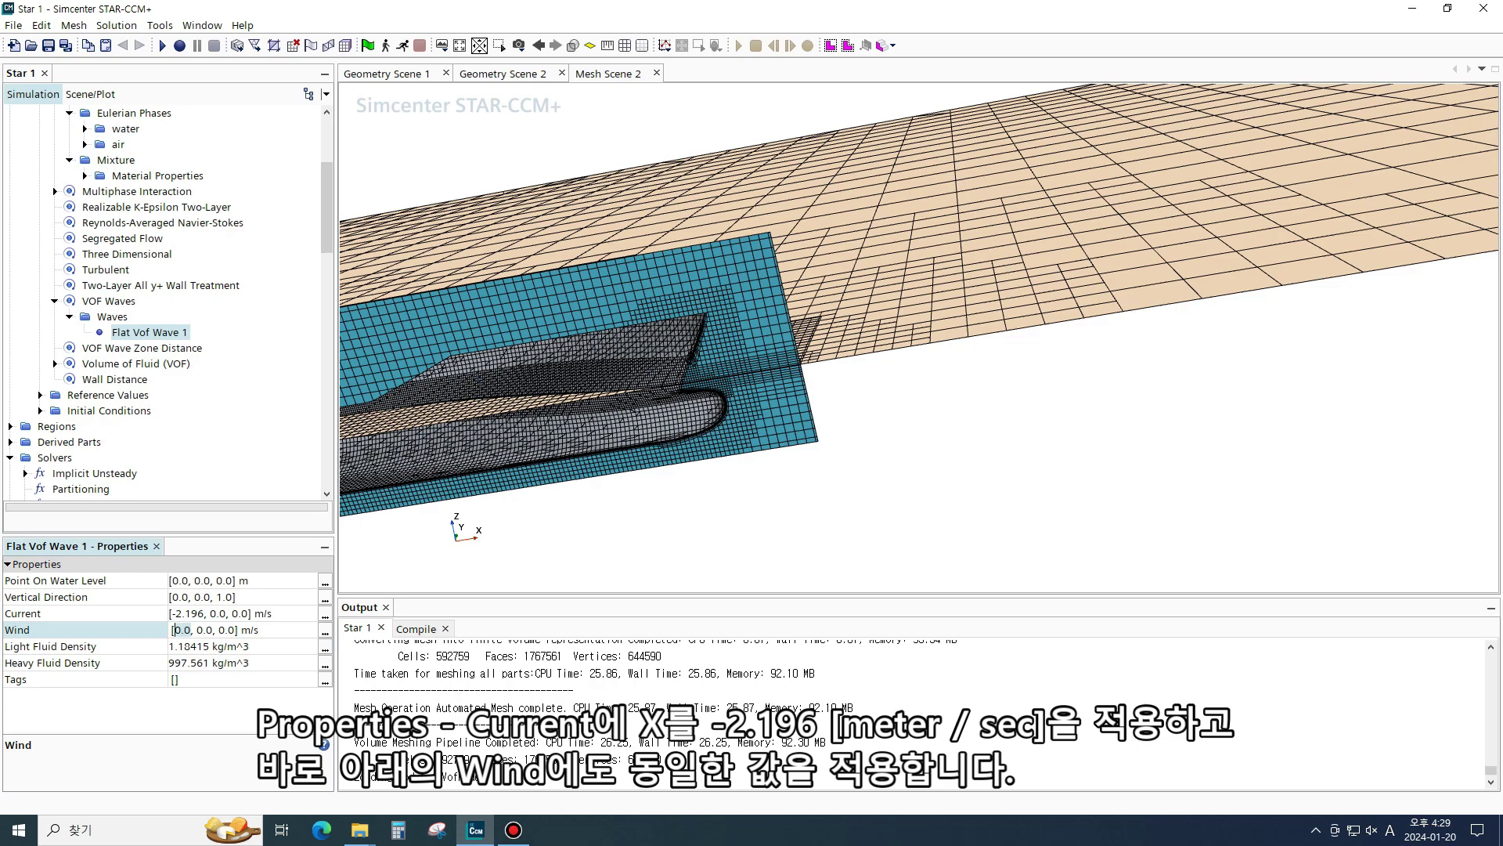
pyautogui.write('-2.196')
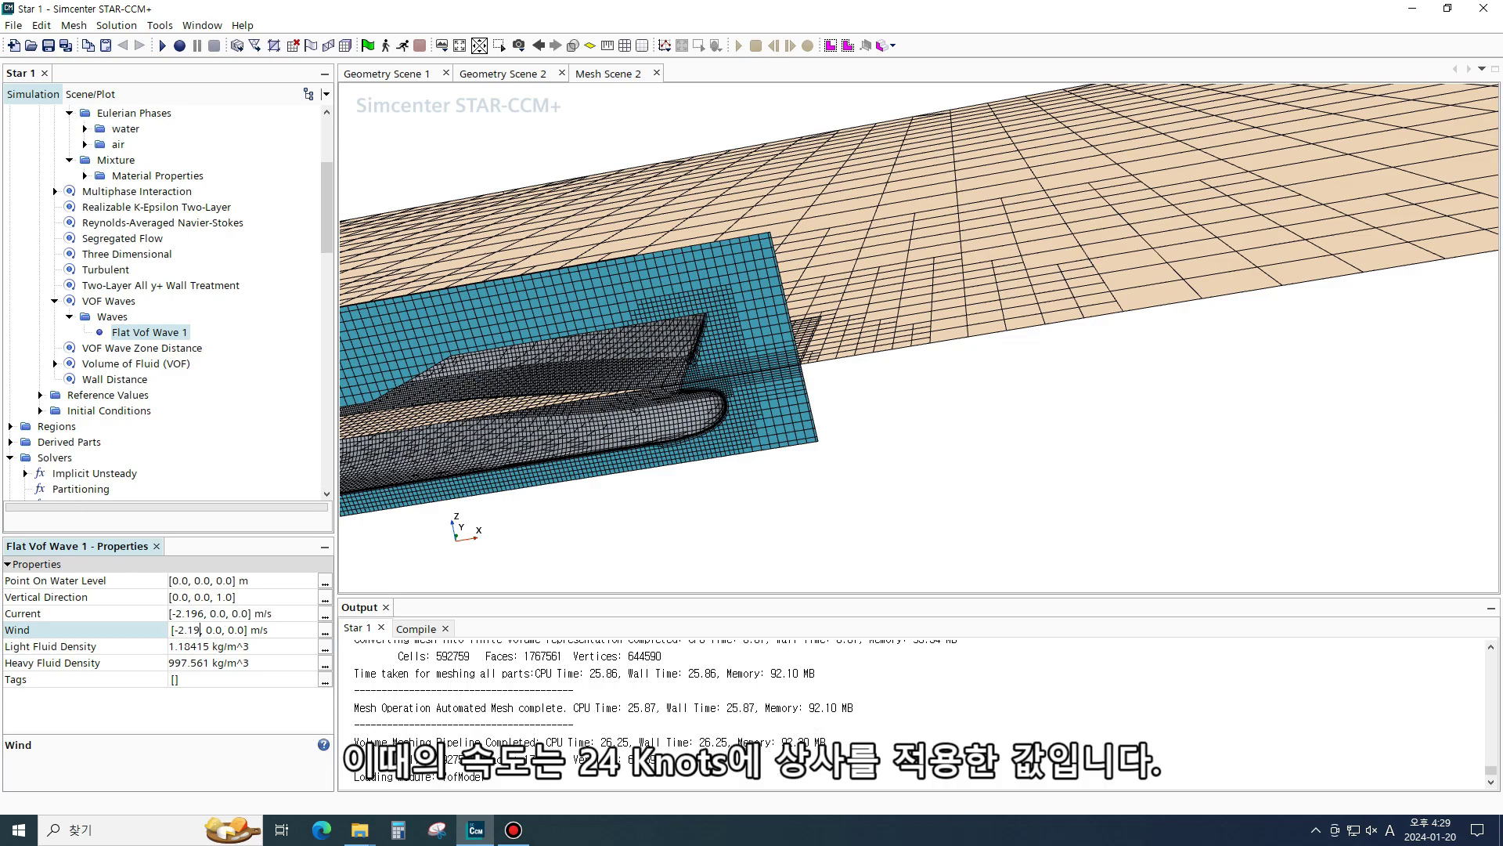
pyautogui.press('Return')
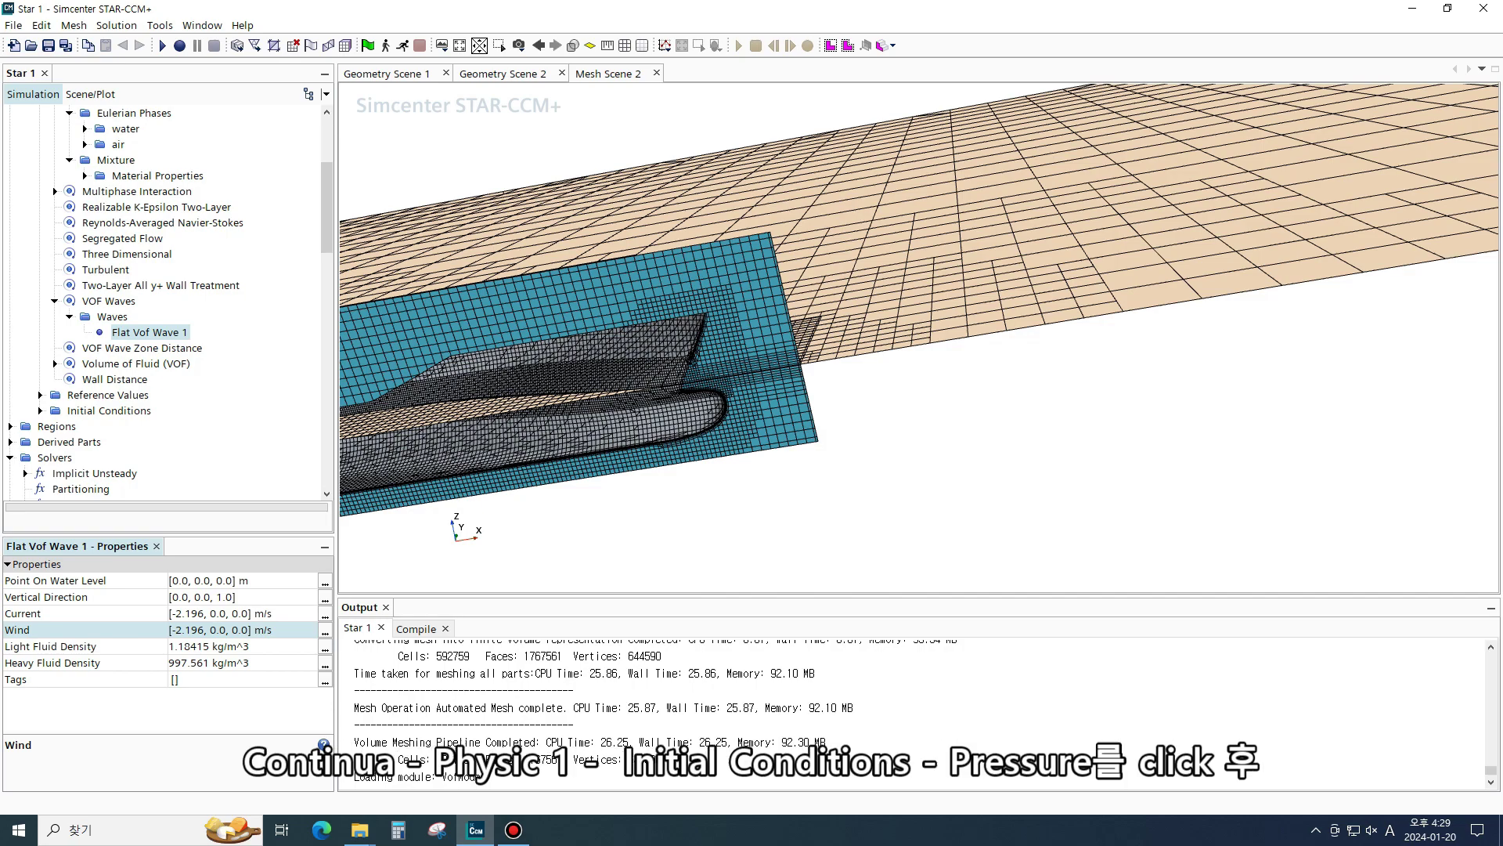
# Change the method of the Pressure initial condition in Physics 1 to Field Function
pyautogui.doubleClick(109, 410)
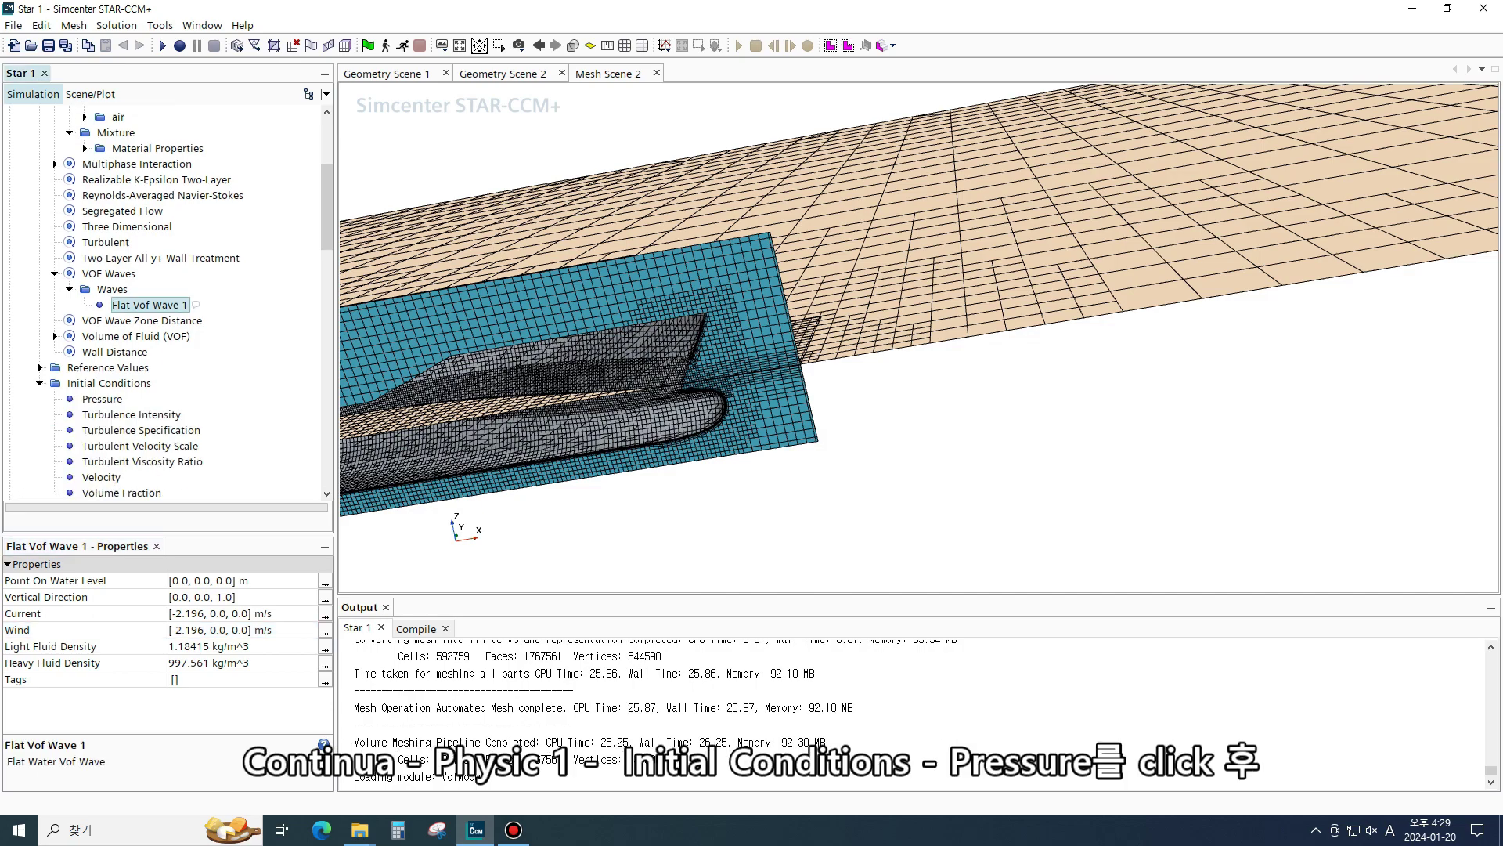
pyautogui.scroll(-1, 157, 353)
pyautogui.click(101, 352)
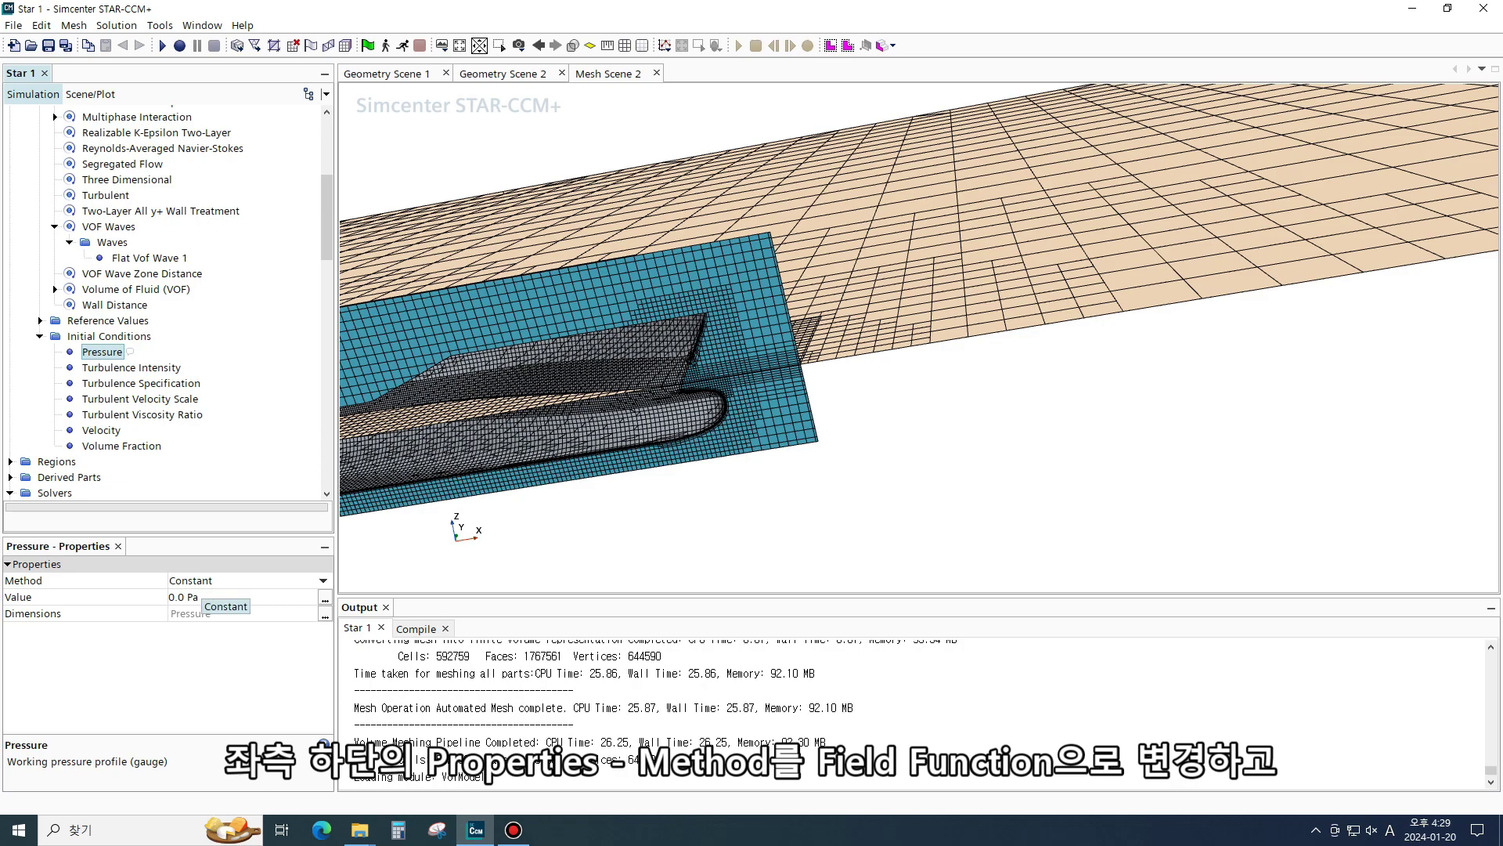
pyautogui.click(214, 580)
pyautogui.click(205, 613)
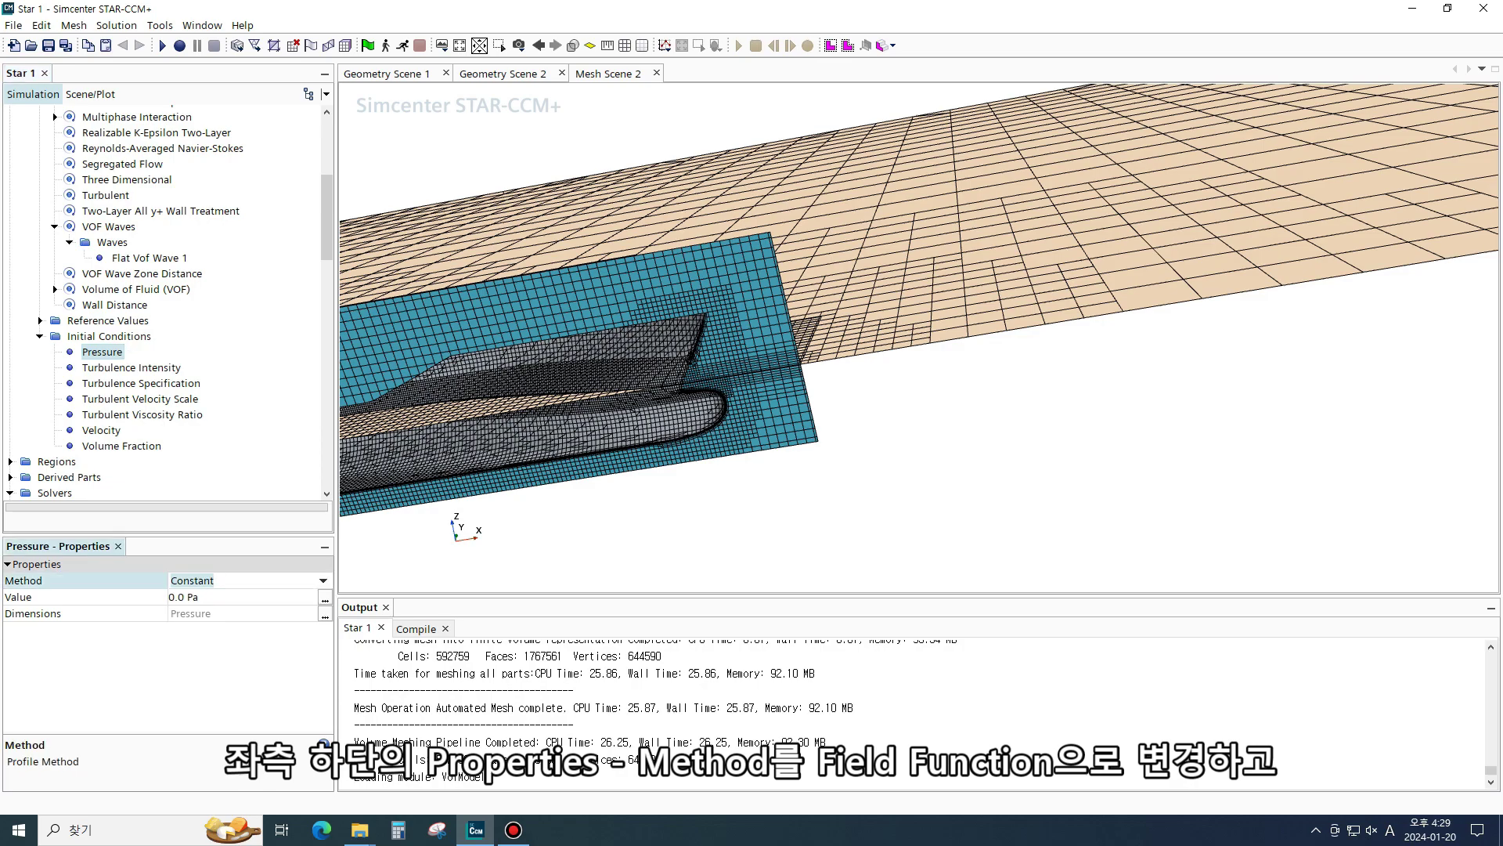
# Search the scalar functions for "hydro" and assign Hydrostatic Pressure of Heavy Fluid of Flat Vof Wave 1 to the initial Pressure
pyautogui.click(324, 599)
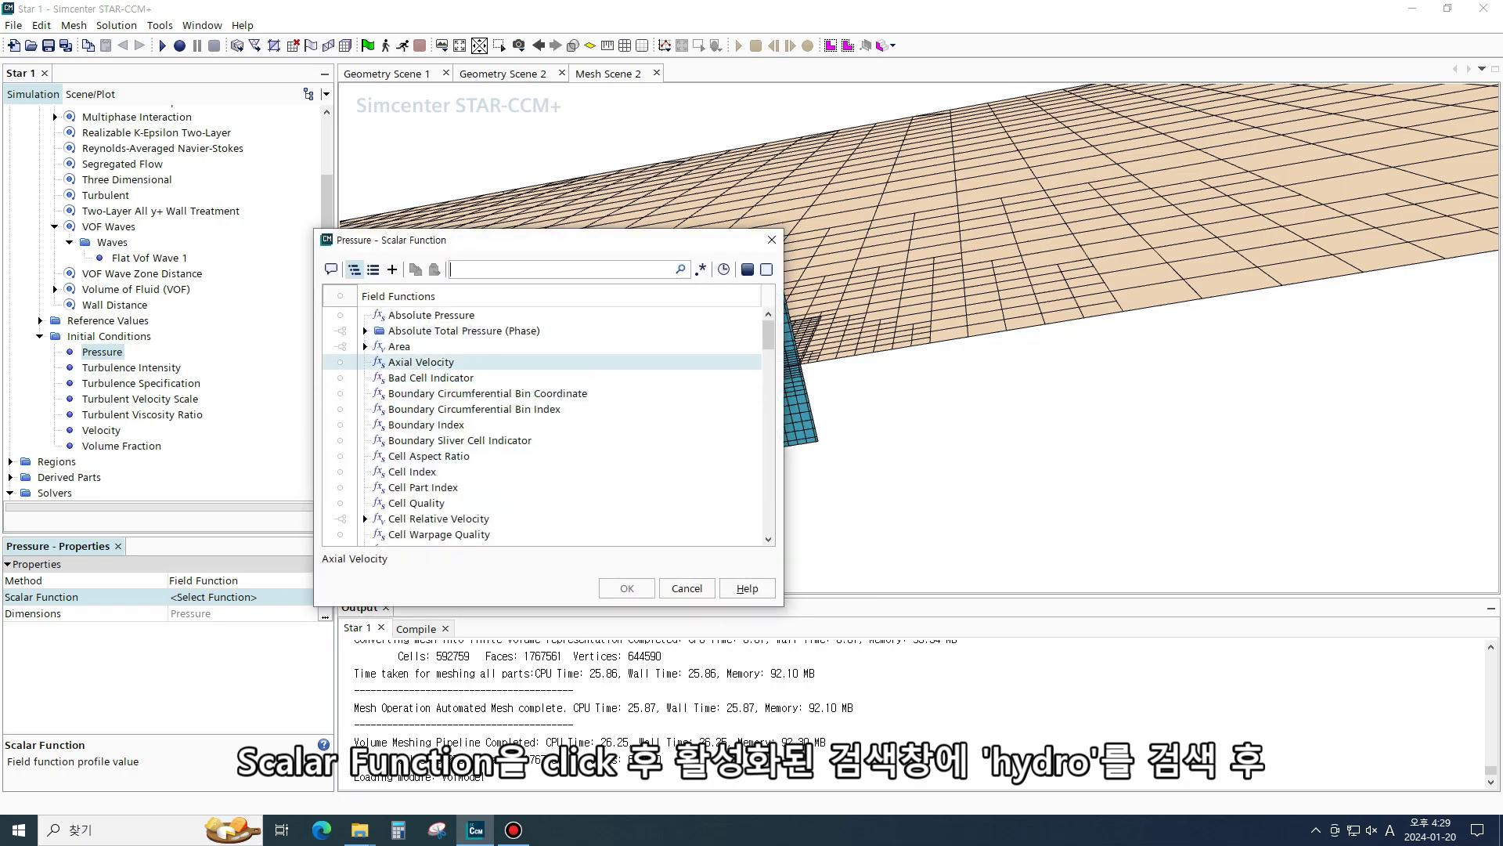
pyautogui.write('h')
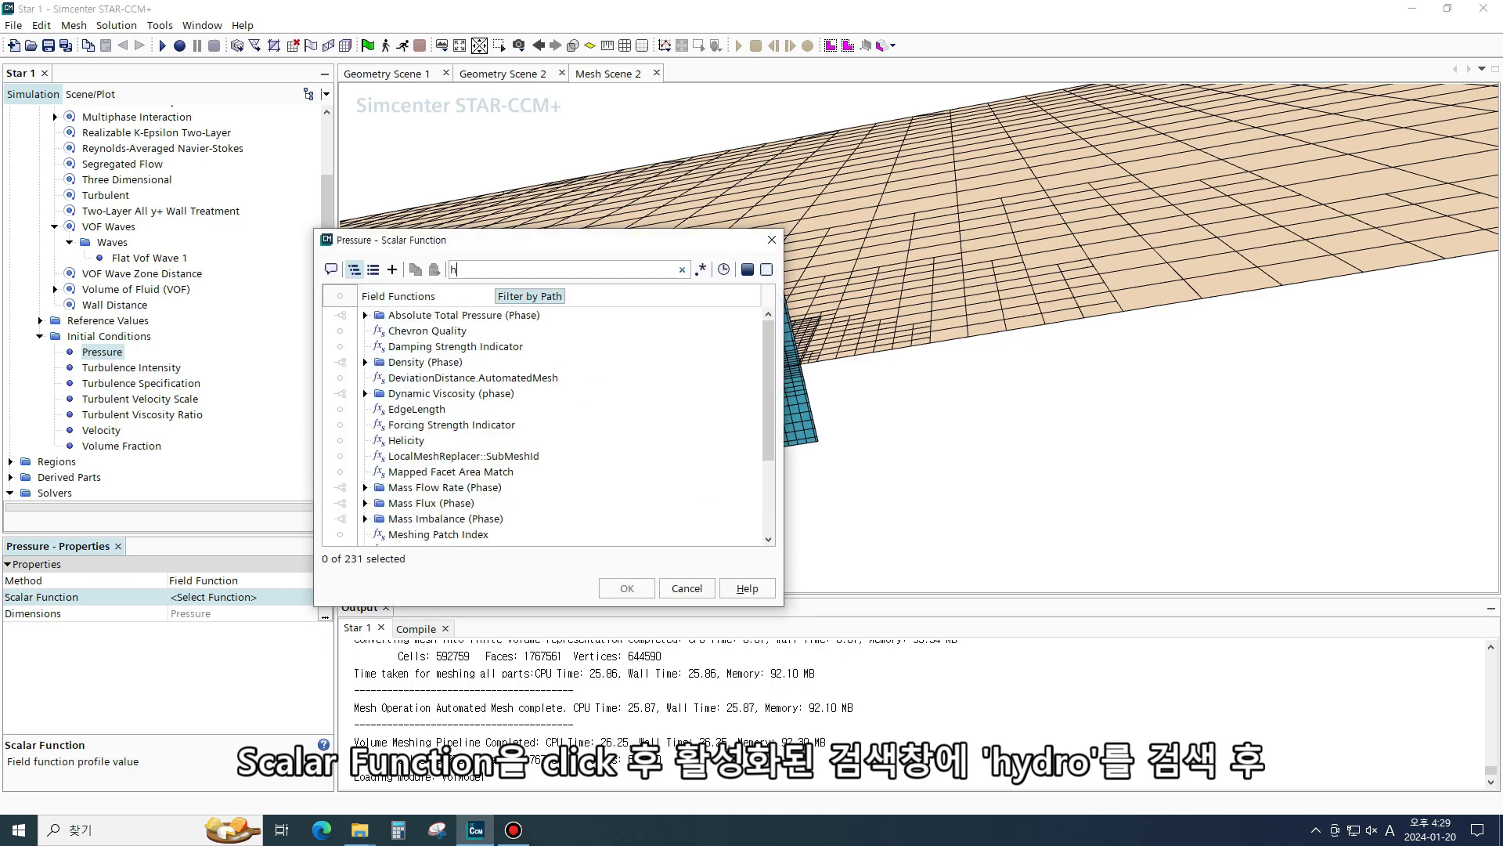
pyautogui.write('ydro')
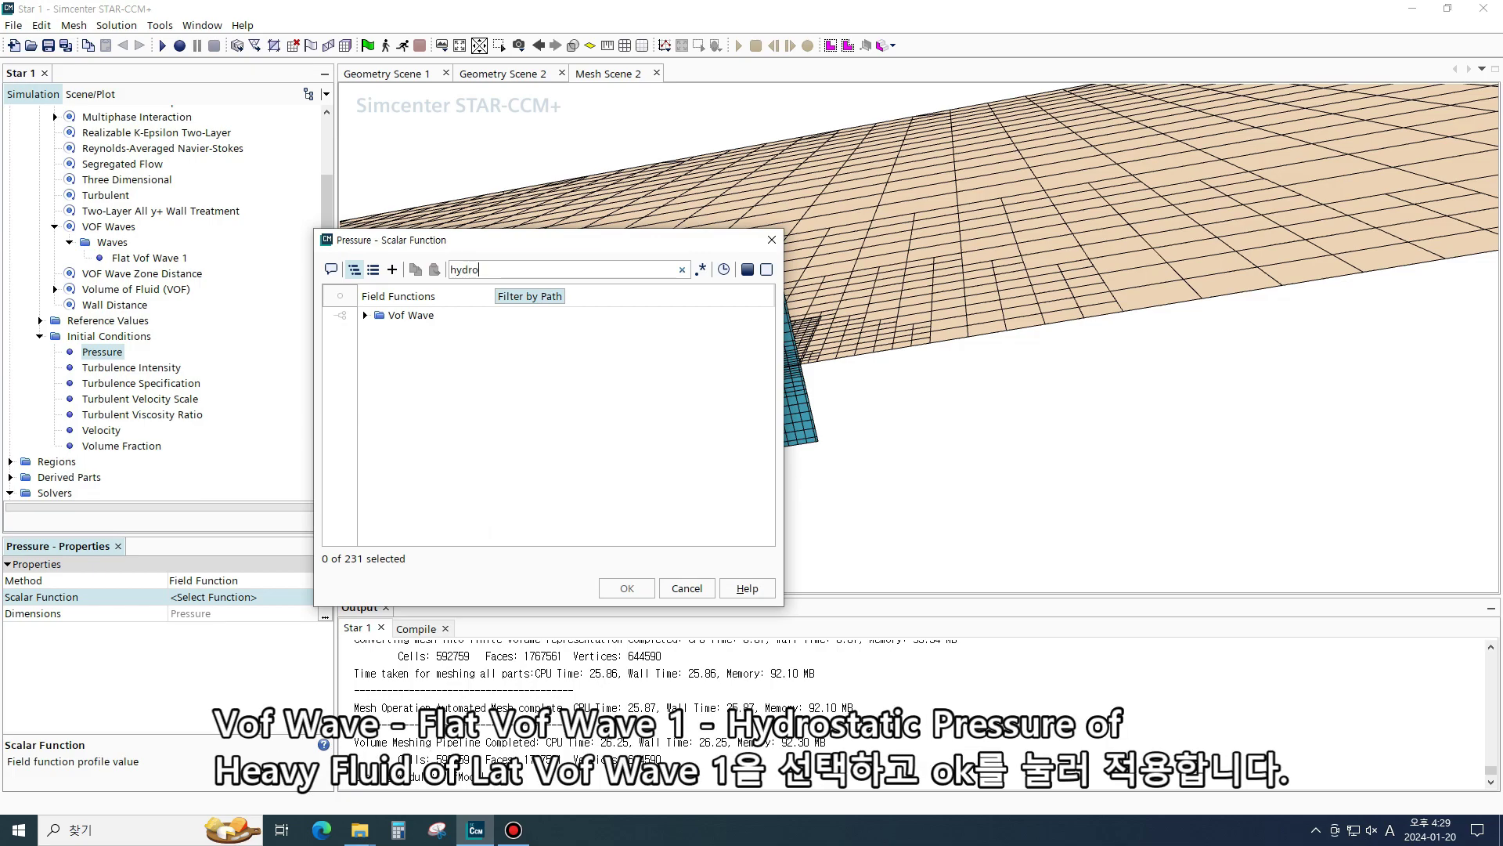
pyautogui.click(365, 314)
pyautogui.click(548, 346)
pyautogui.click(441, 331)
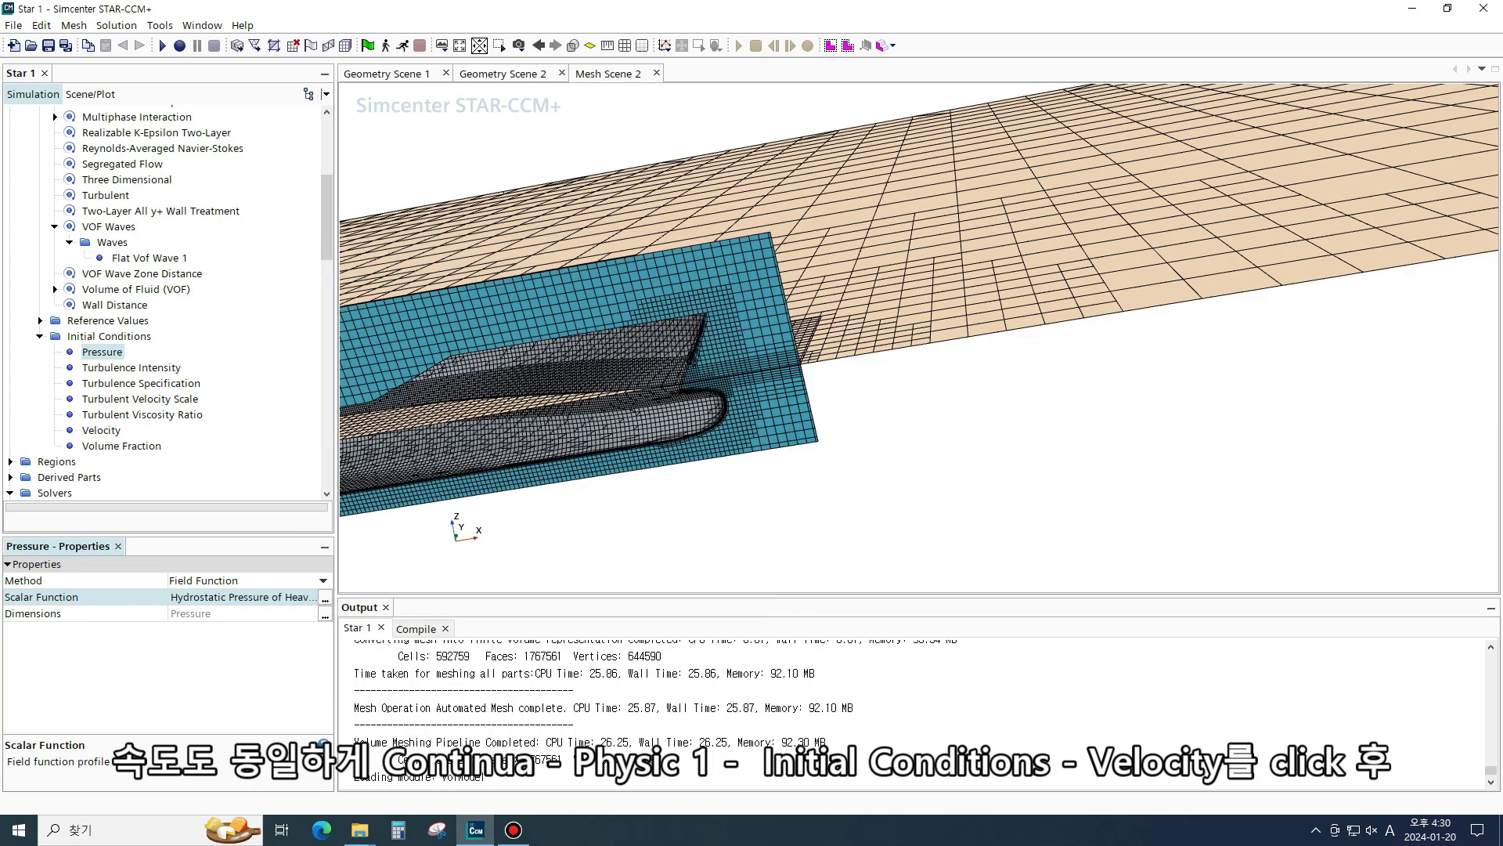
# Set the initial Velocity's method to Field Function and assign Velocity of Flat Vof Wave 1 as its vector function
pyautogui.click(102, 431)
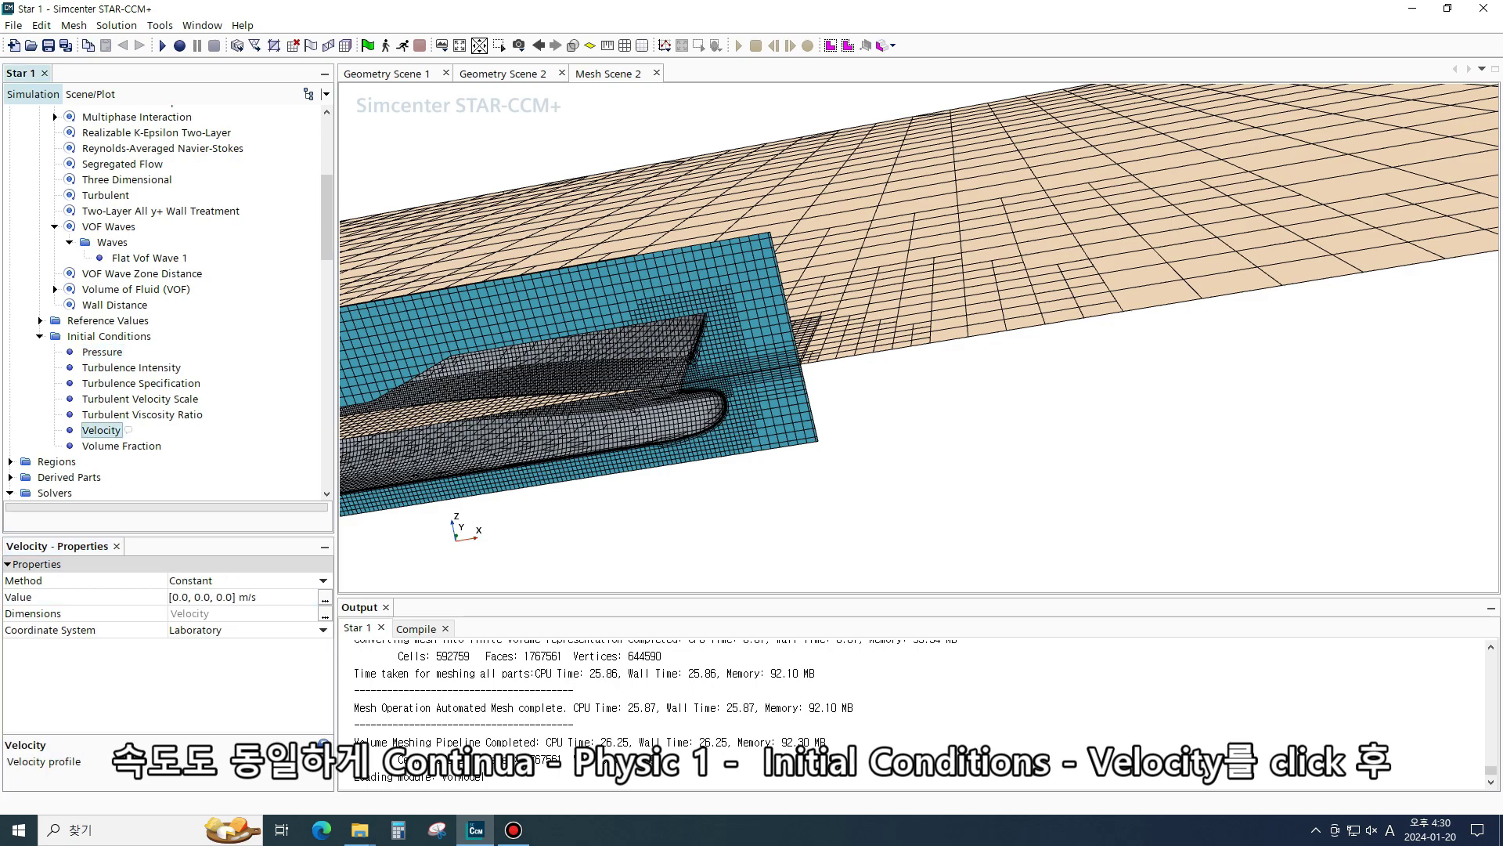
pyautogui.click(323, 581)
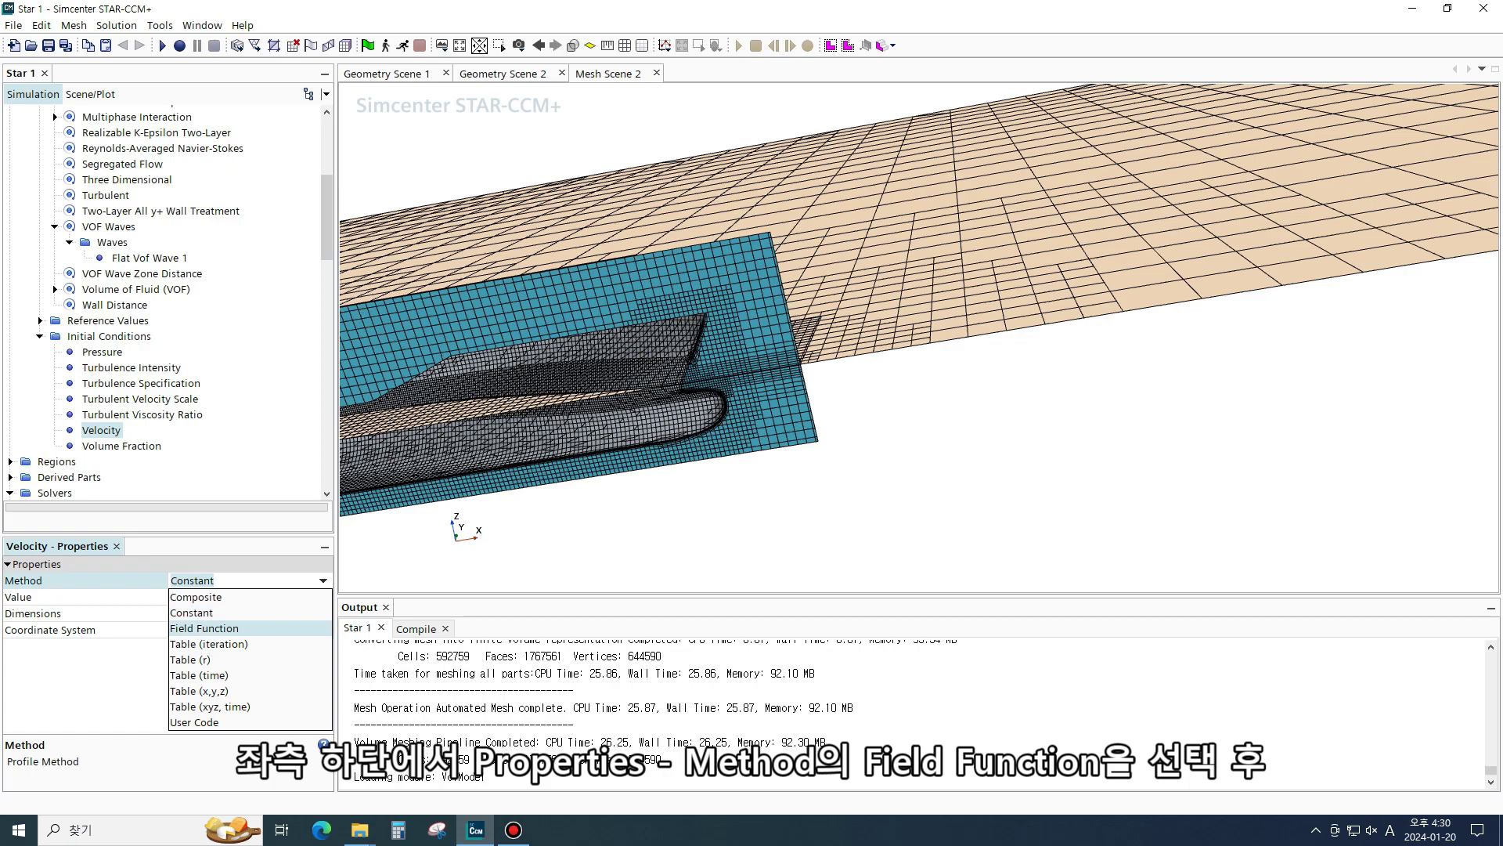
pyautogui.click(204, 628)
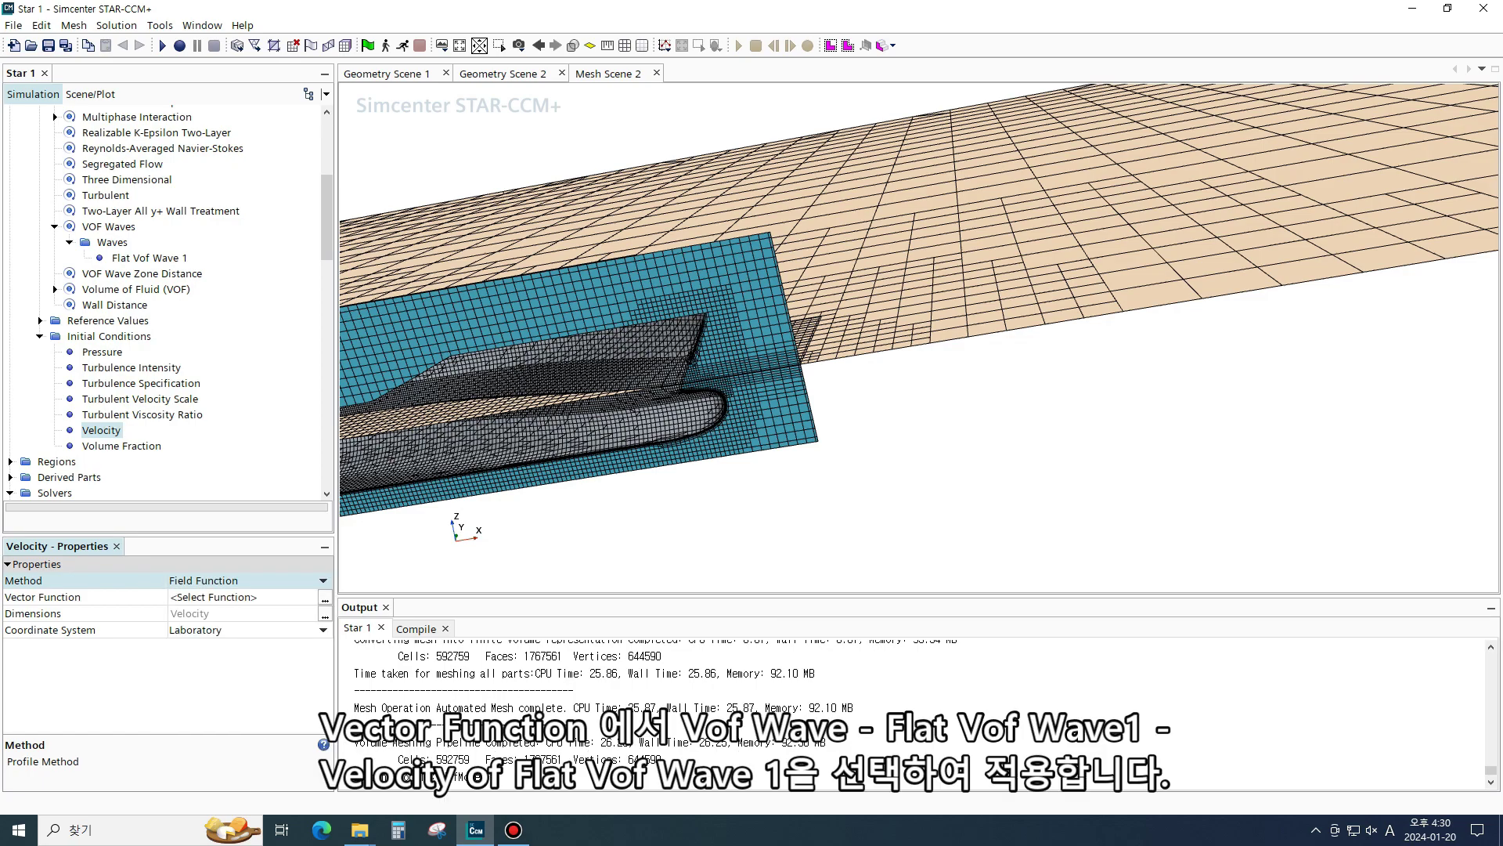
pyautogui.click(325, 598)
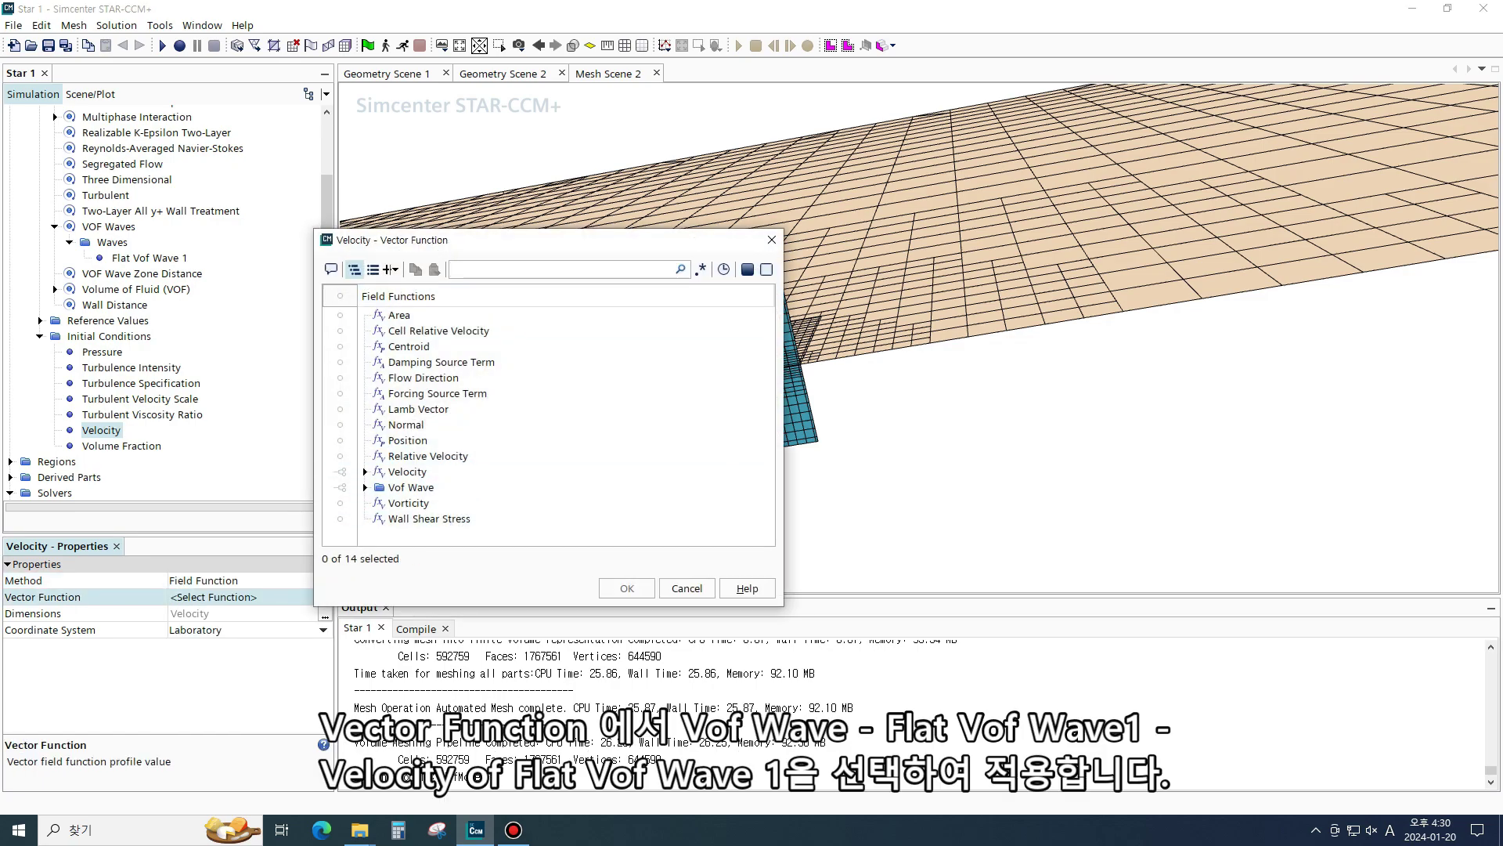
pyautogui.click(365, 487)
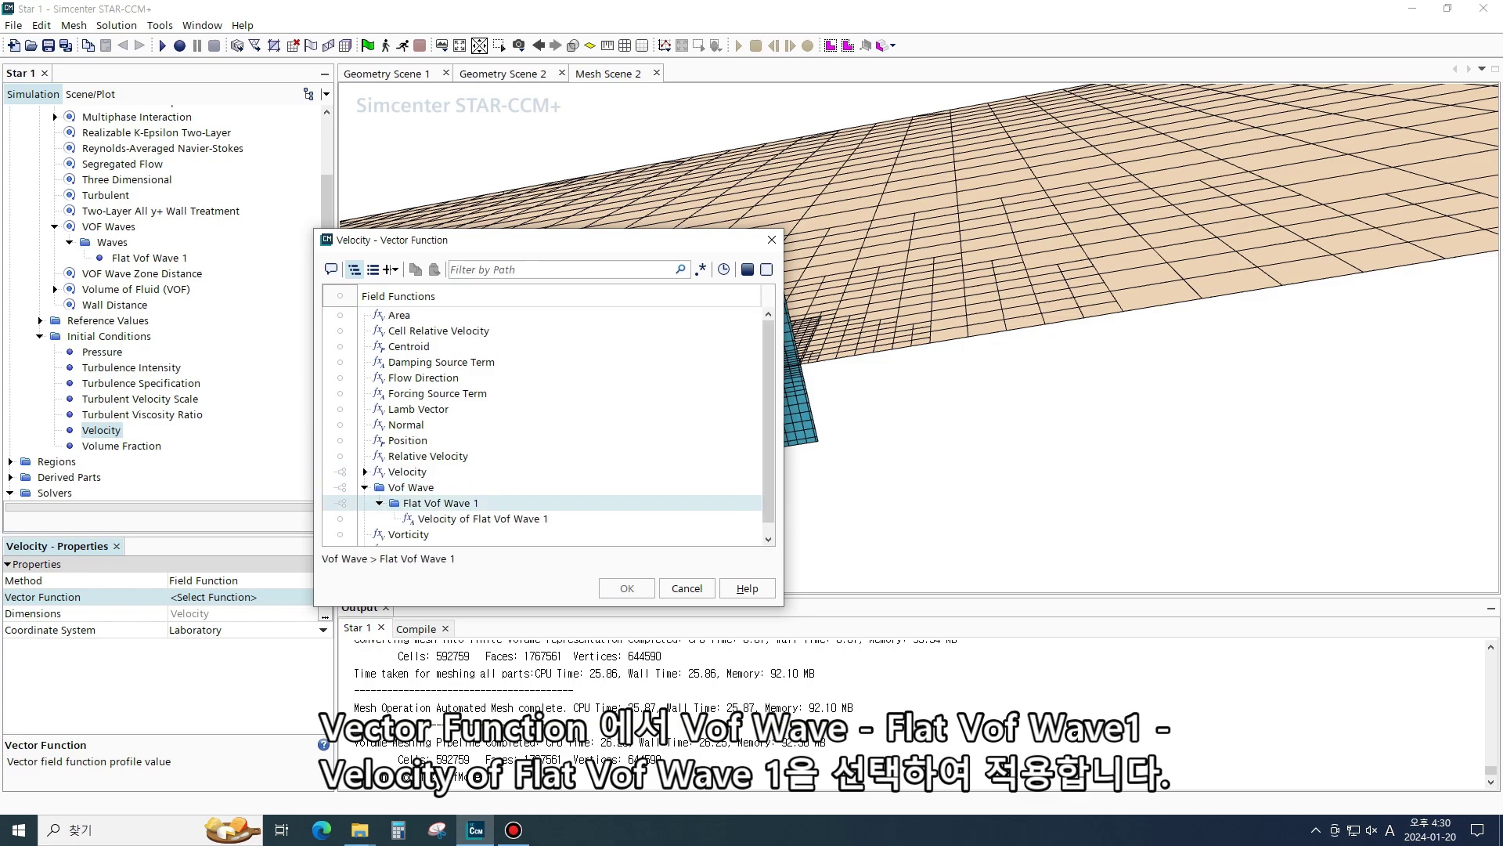
pyautogui.scroll(-1, 407, 503)
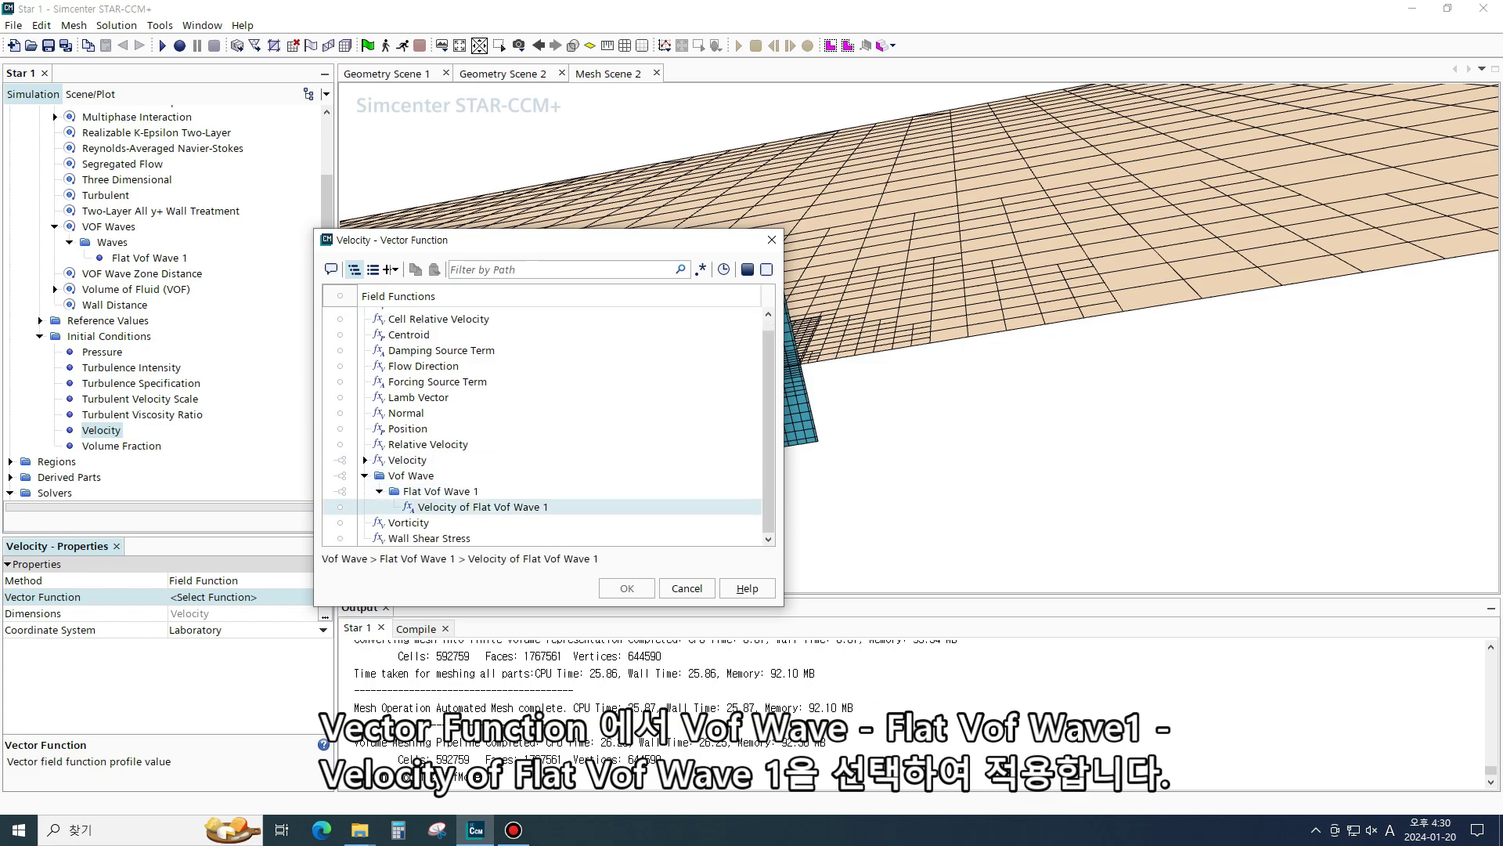
pyautogui.click(482, 507)
pyautogui.click(626, 588)
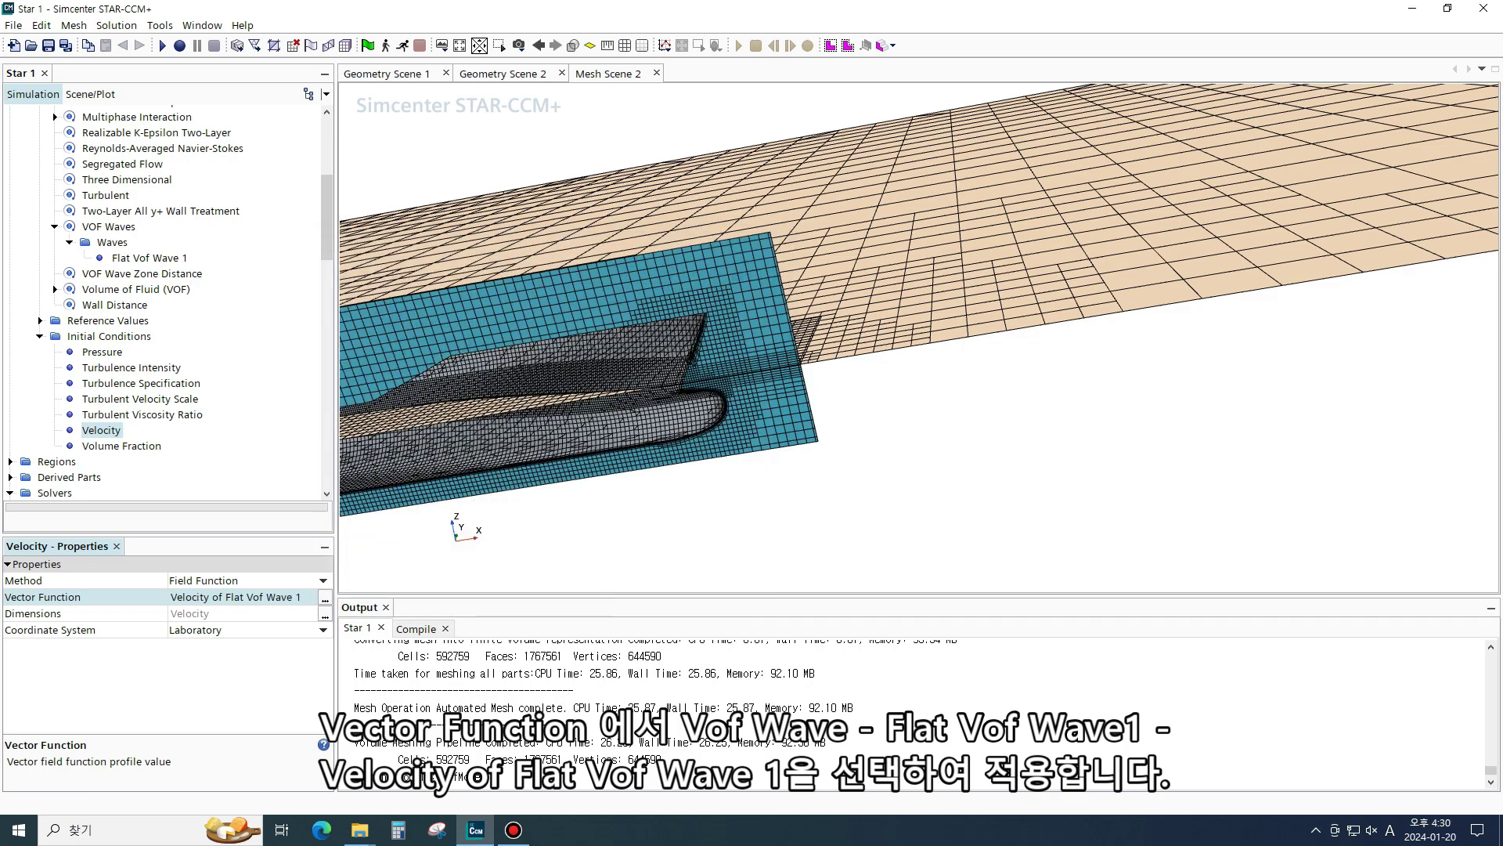
pyautogui.scroll(3, 164, 313)
pyautogui.scroll(-2, 149, 392)
pyautogui.click(149, 398)
pyautogui.scroll(-7, 149, 398)
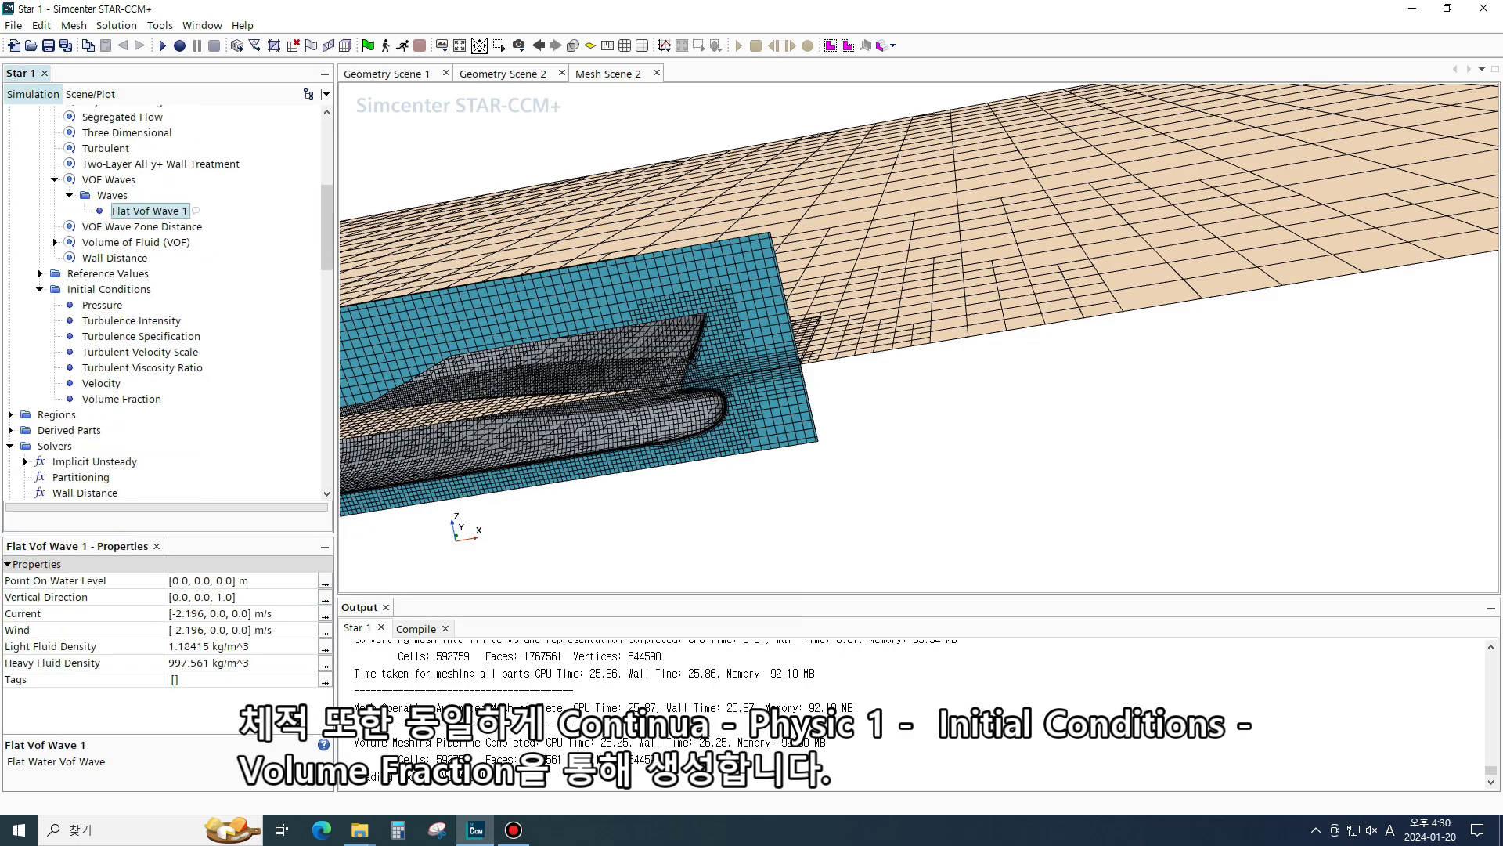
pyautogui.click(106, 242)
pyautogui.scroll(5, 127, 476)
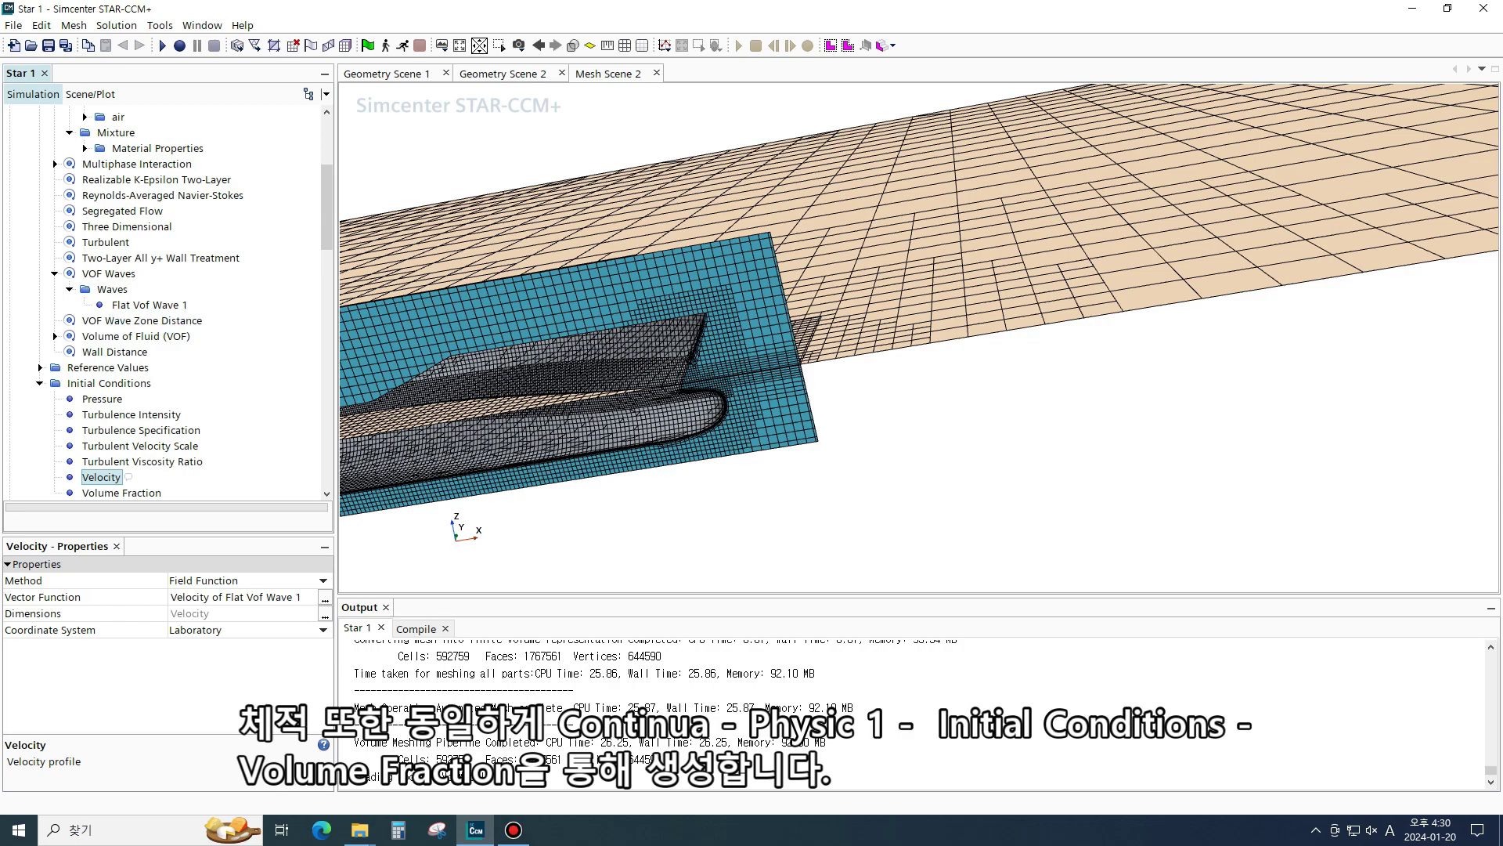
# Change the method of the Volume Fraction initial condition to Composite N-1
pyautogui.scroll(-2, 141, 352)
pyautogui.click(122, 399)
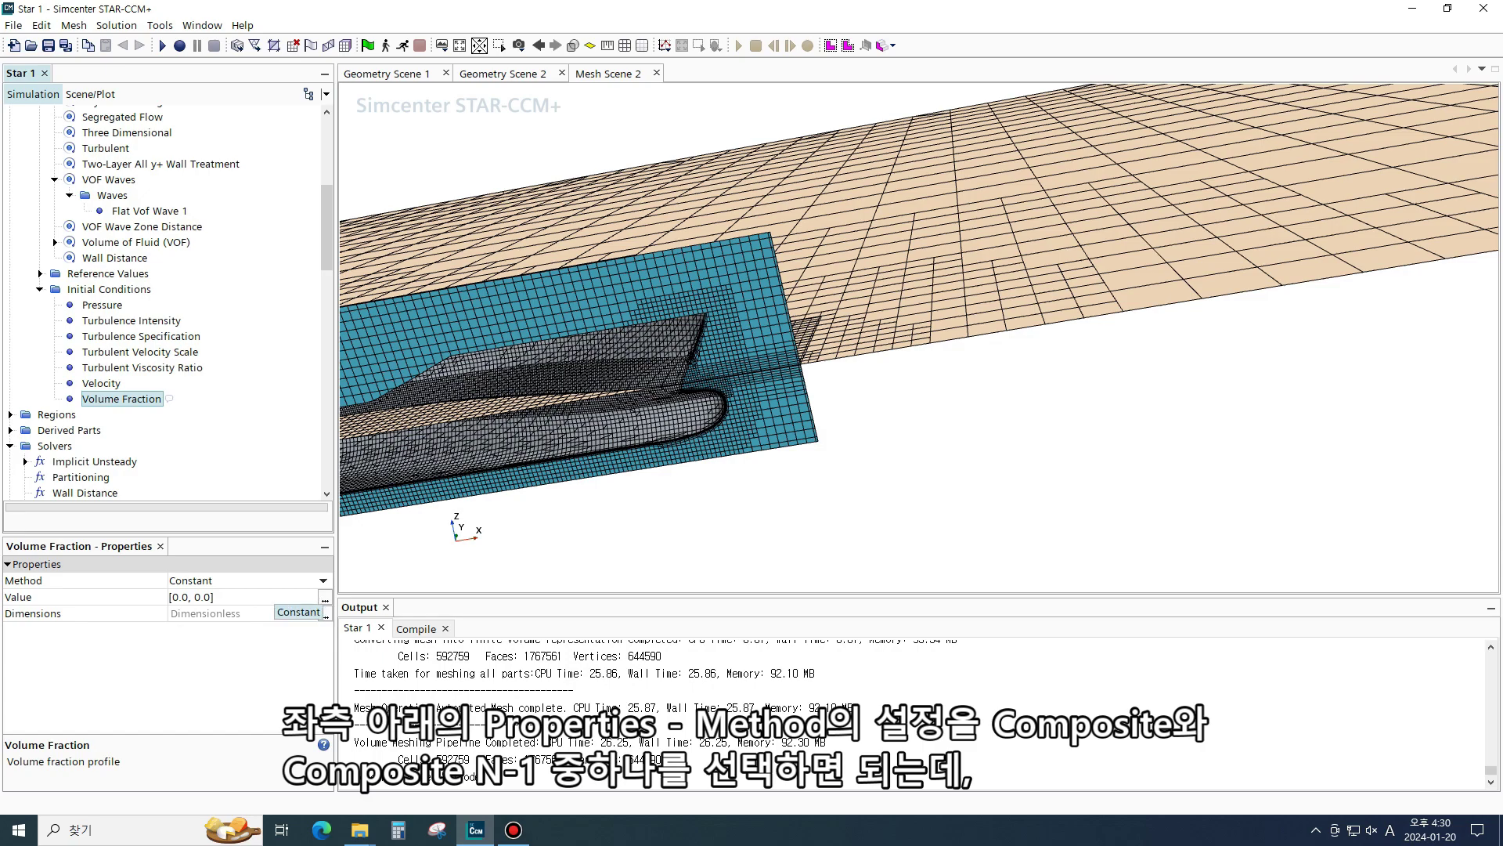
pyautogui.click(270, 580)
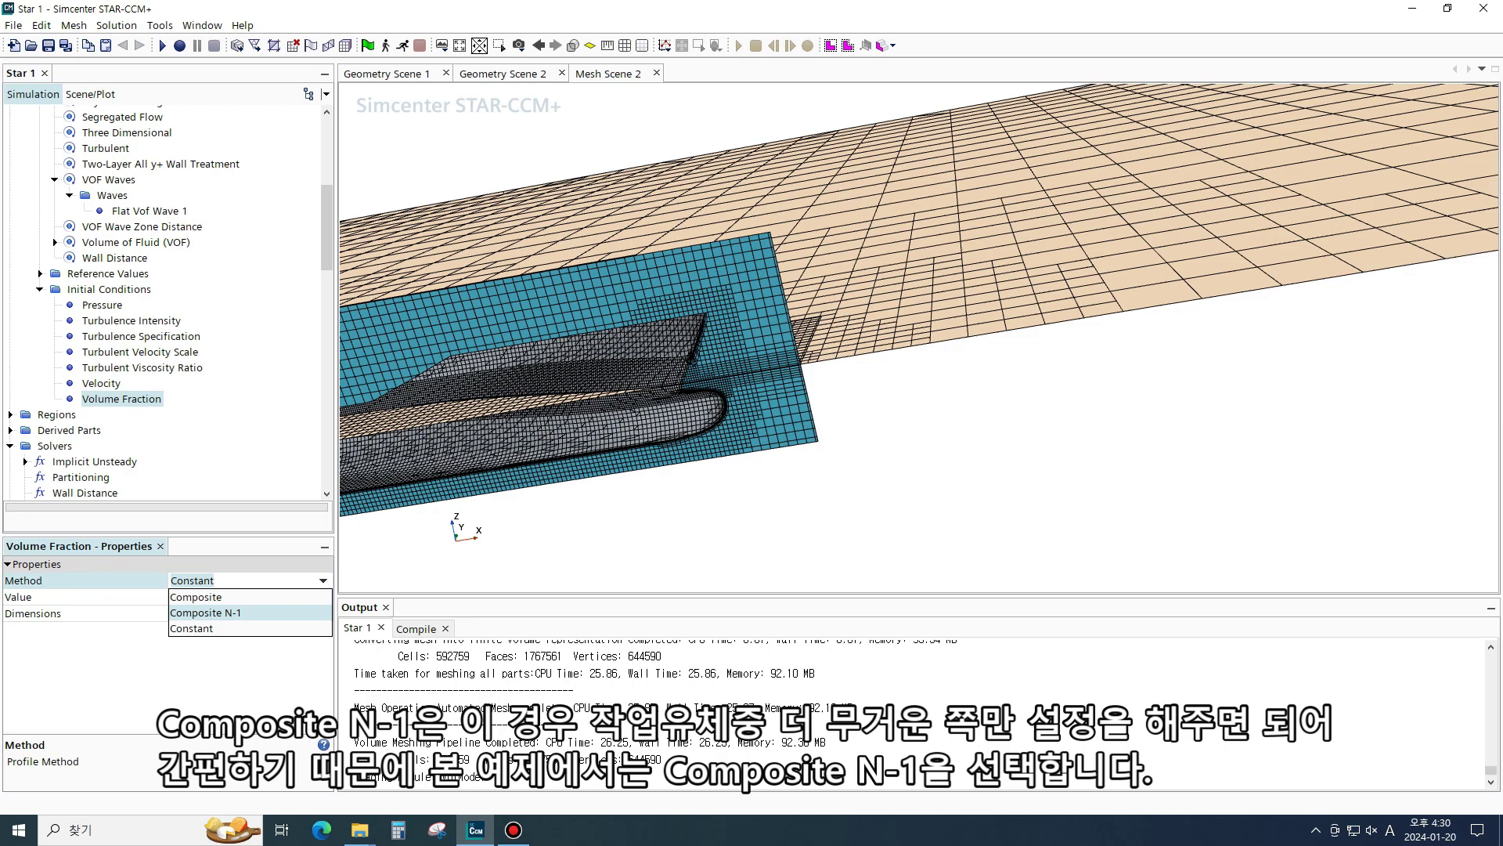
pyautogui.press('Return')
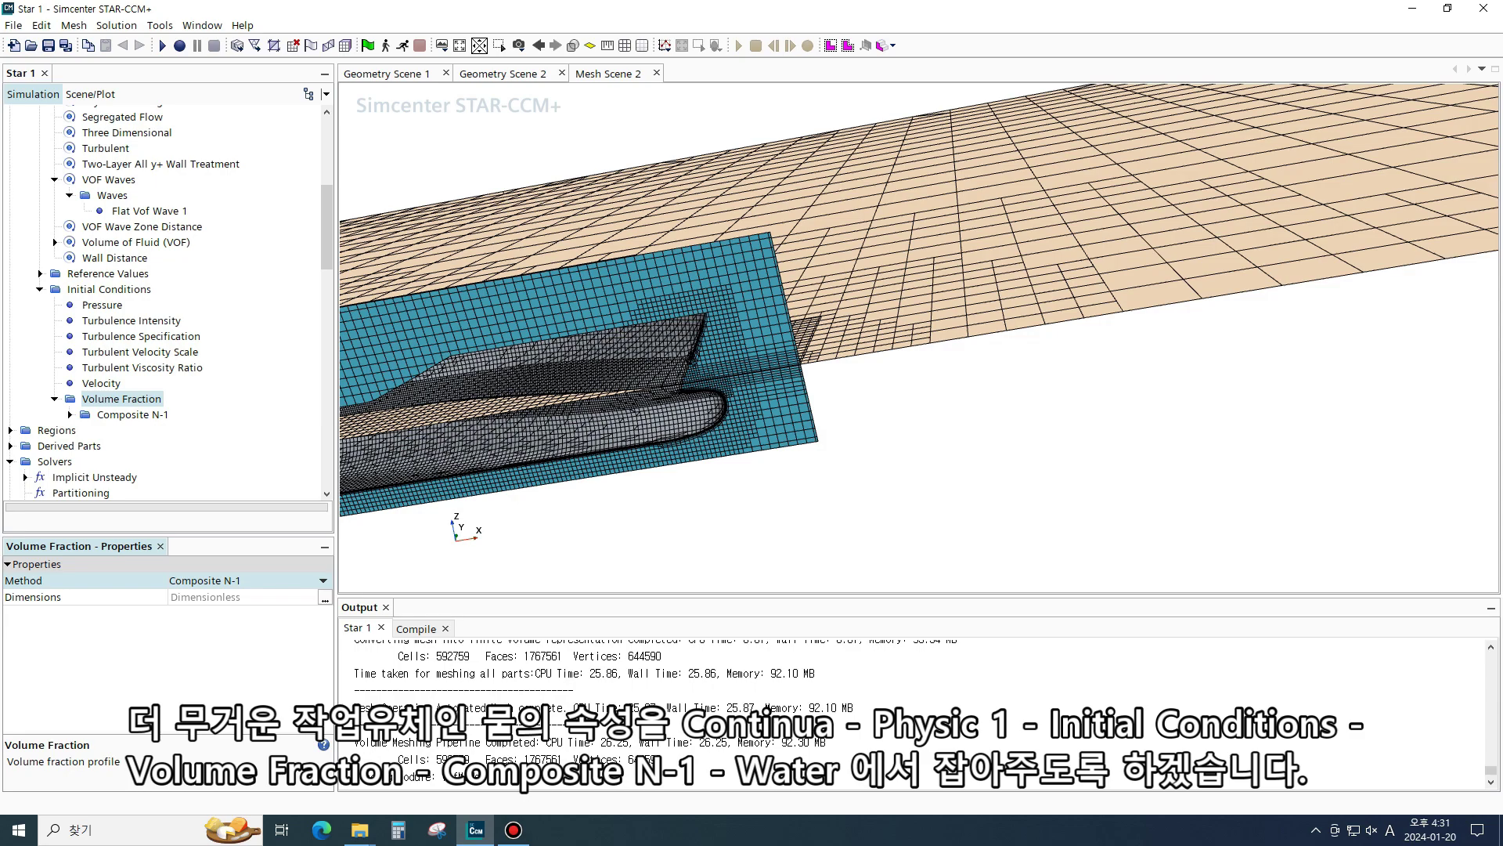
# Set the method of water under the initial Volume Fraction's Composite N-1 to Field Function
pyautogui.click(70, 415)
pyautogui.click(126, 430)
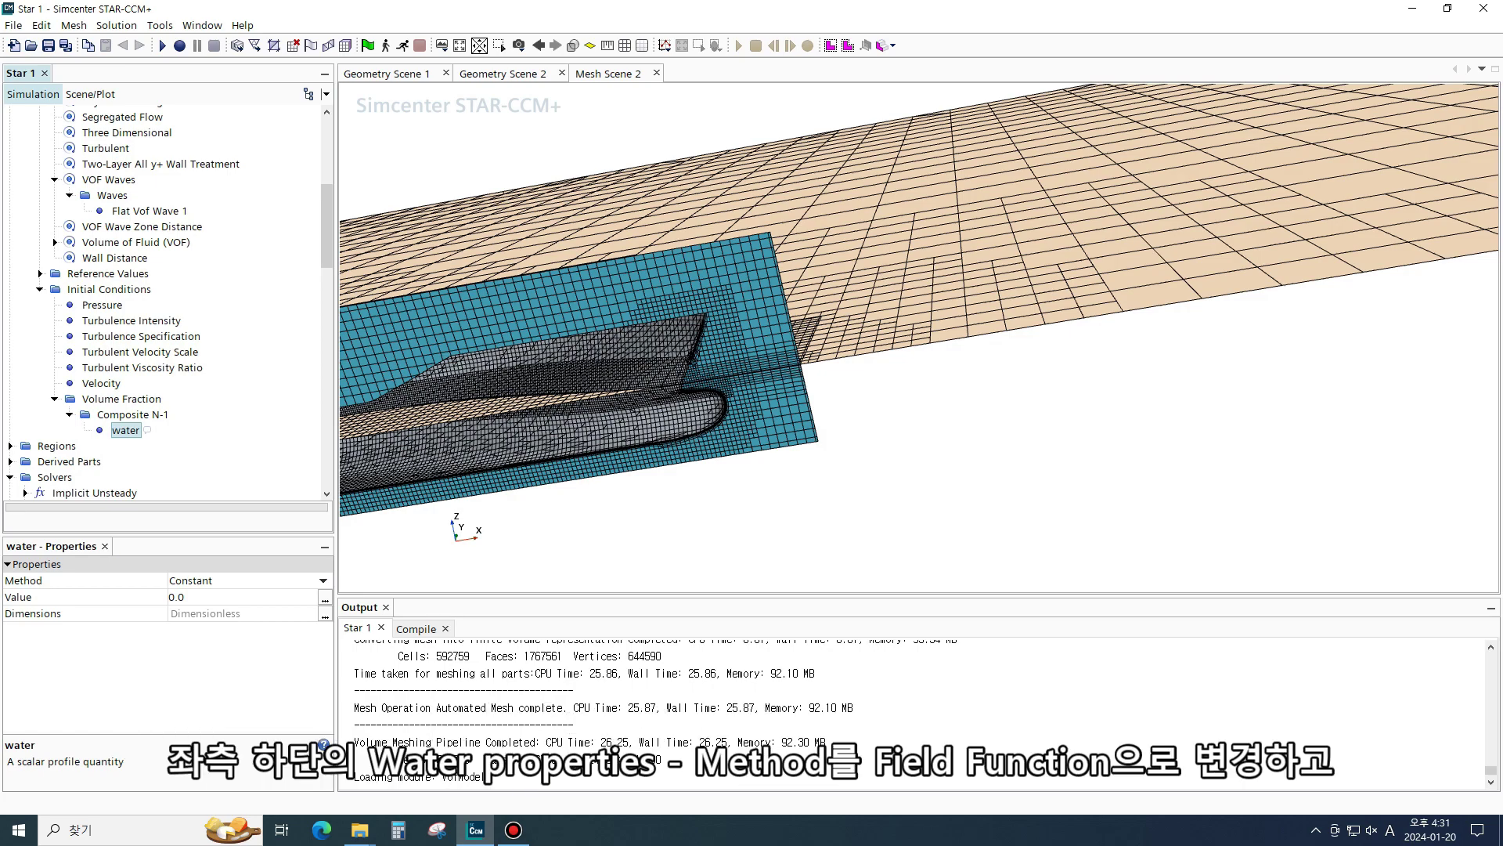
pyautogui.click(324, 580)
pyautogui.click(235, 614)
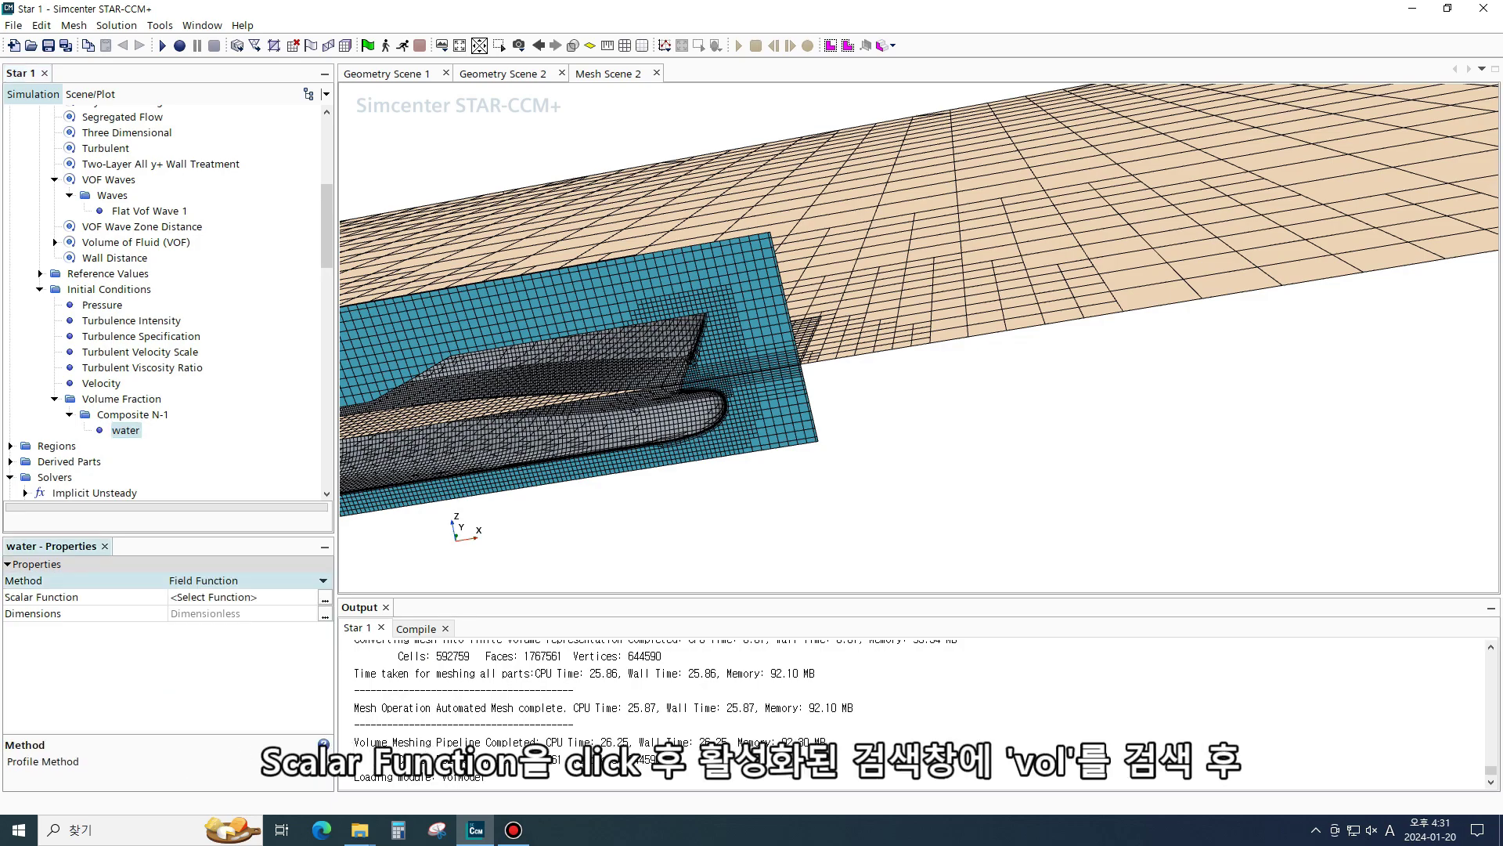
# Search the scalar functions for "vol" and assign Volume Fraction of Heavy Fluid of Flat Vof Wave 1 to water
pyautogui.click(325, 597)
pyautogui.write('vol')
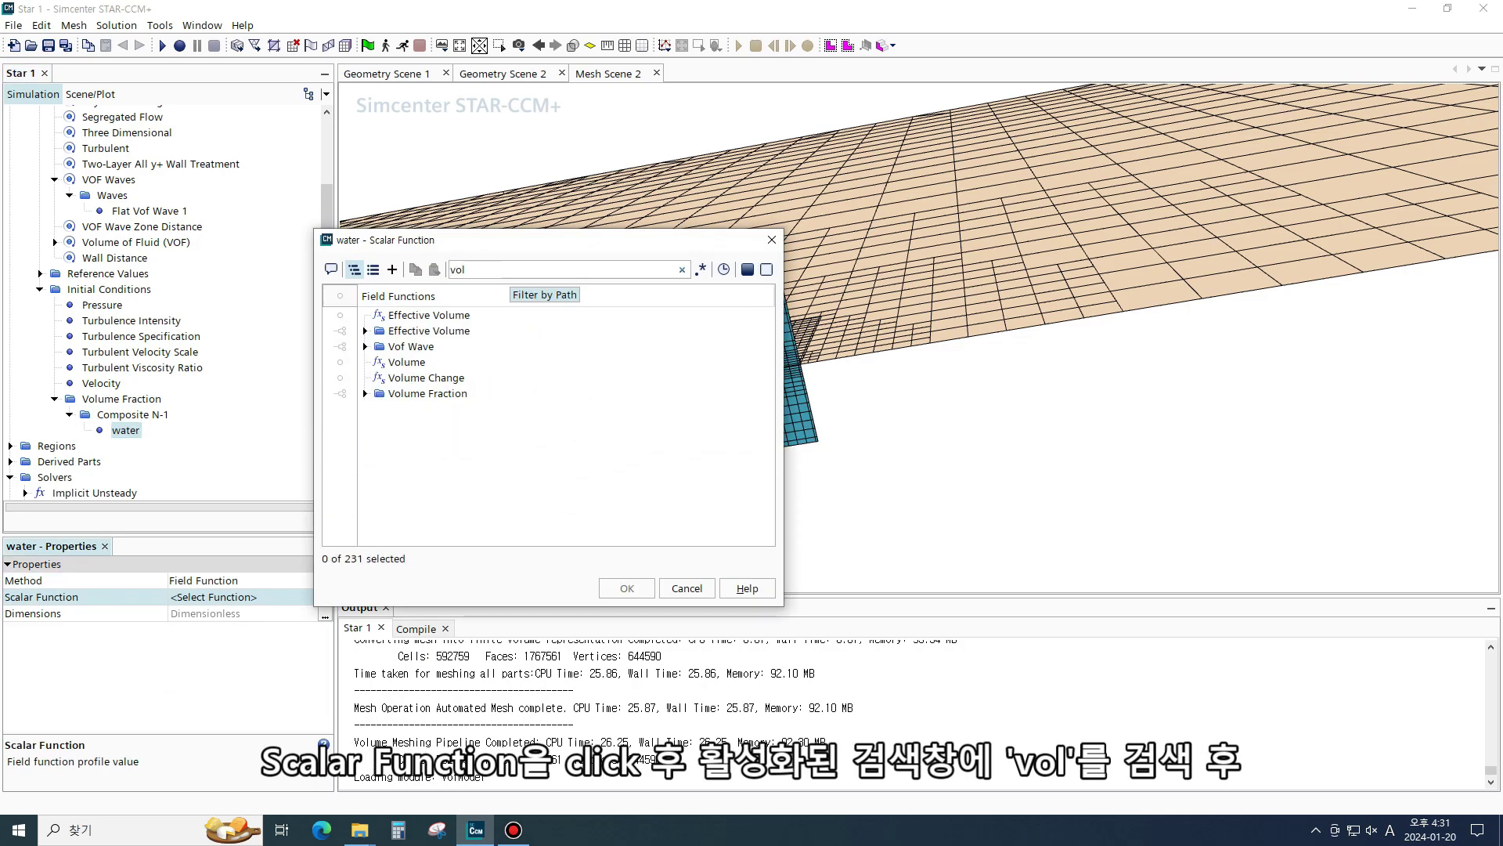
pyautogui.click(363, 391)
pyautogui.click(365, 393)
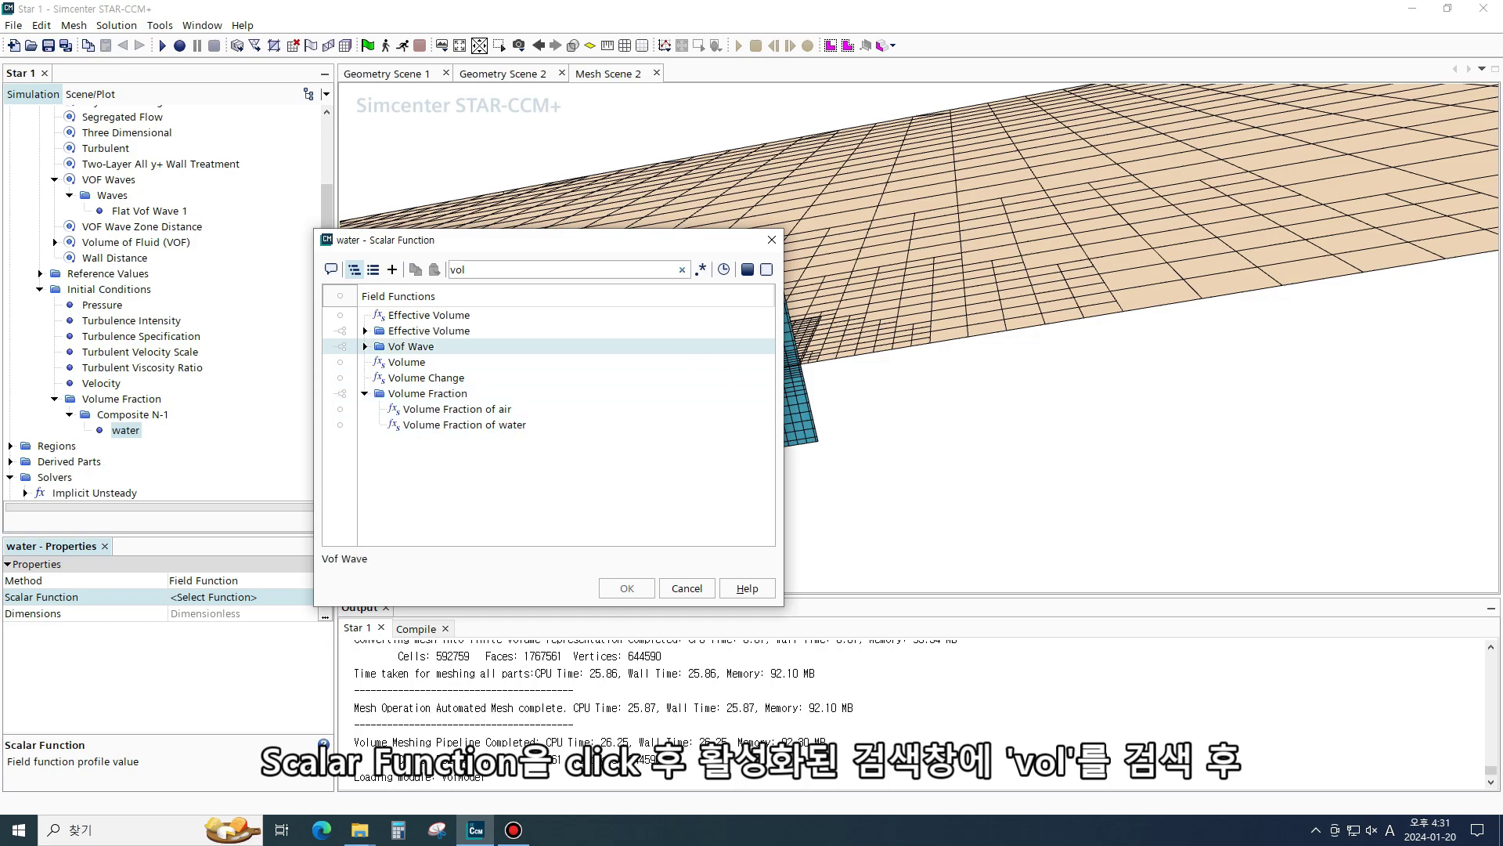
pyautogui.click(365, 346)
pyautogui.press('Up')
pyautogui.press('Up')
pyautogui.press('Up')
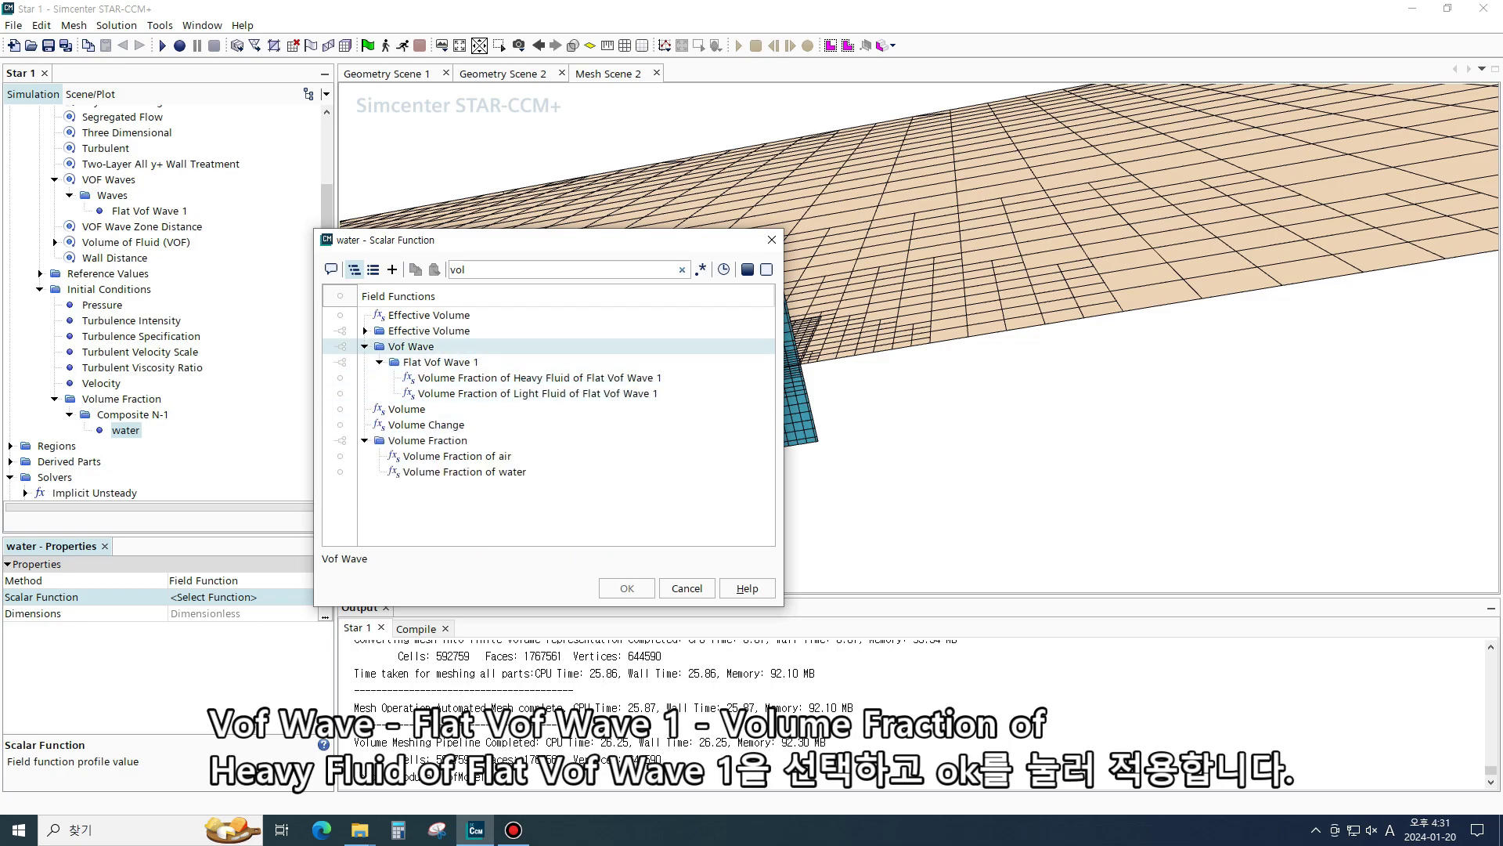
pyautogui.press('Down')
pyautogui.press('Down')
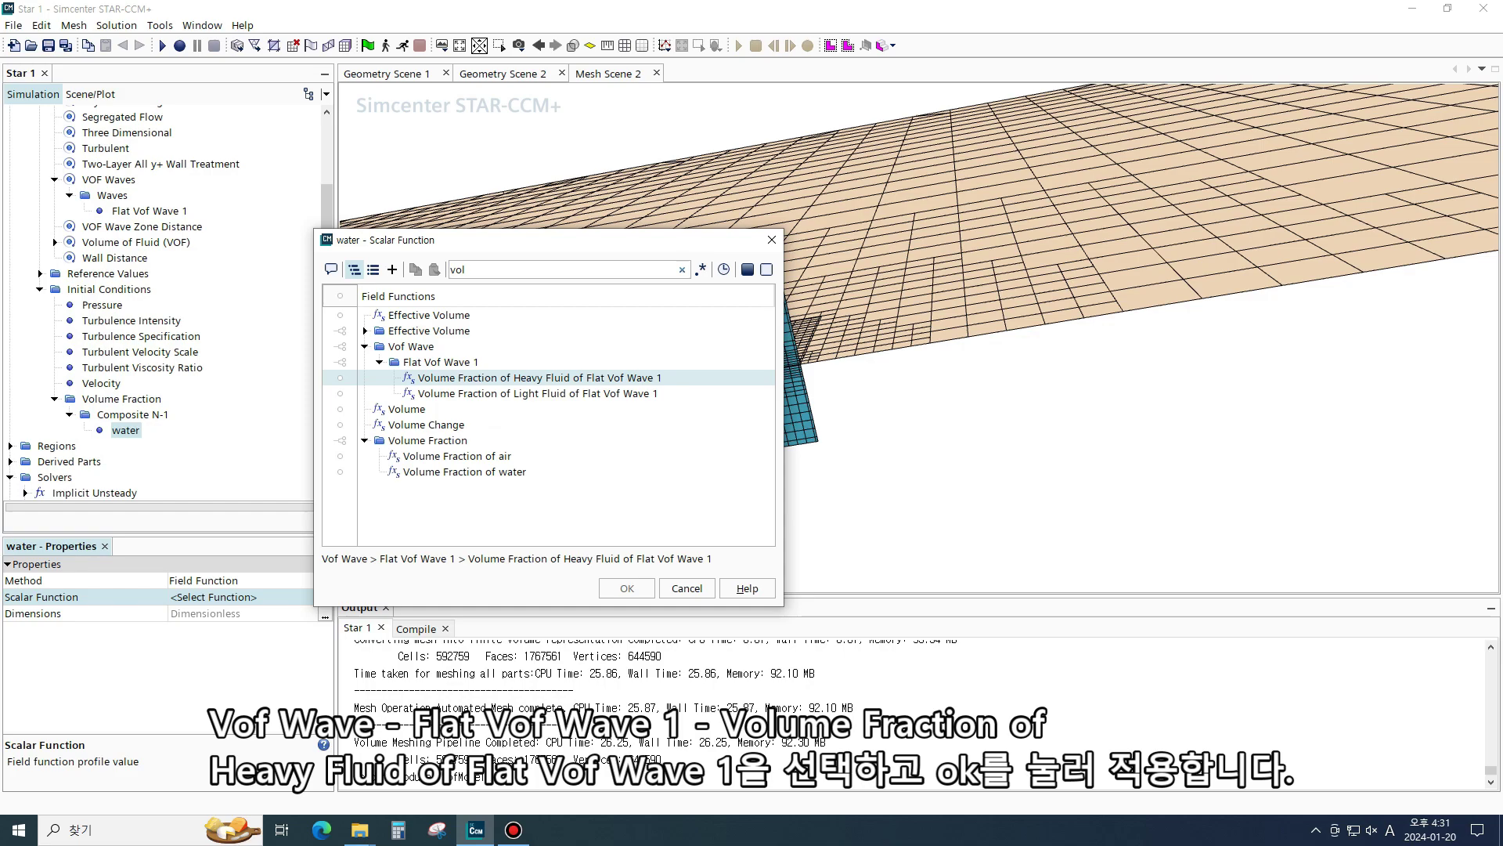
pyautogui.press('Return')
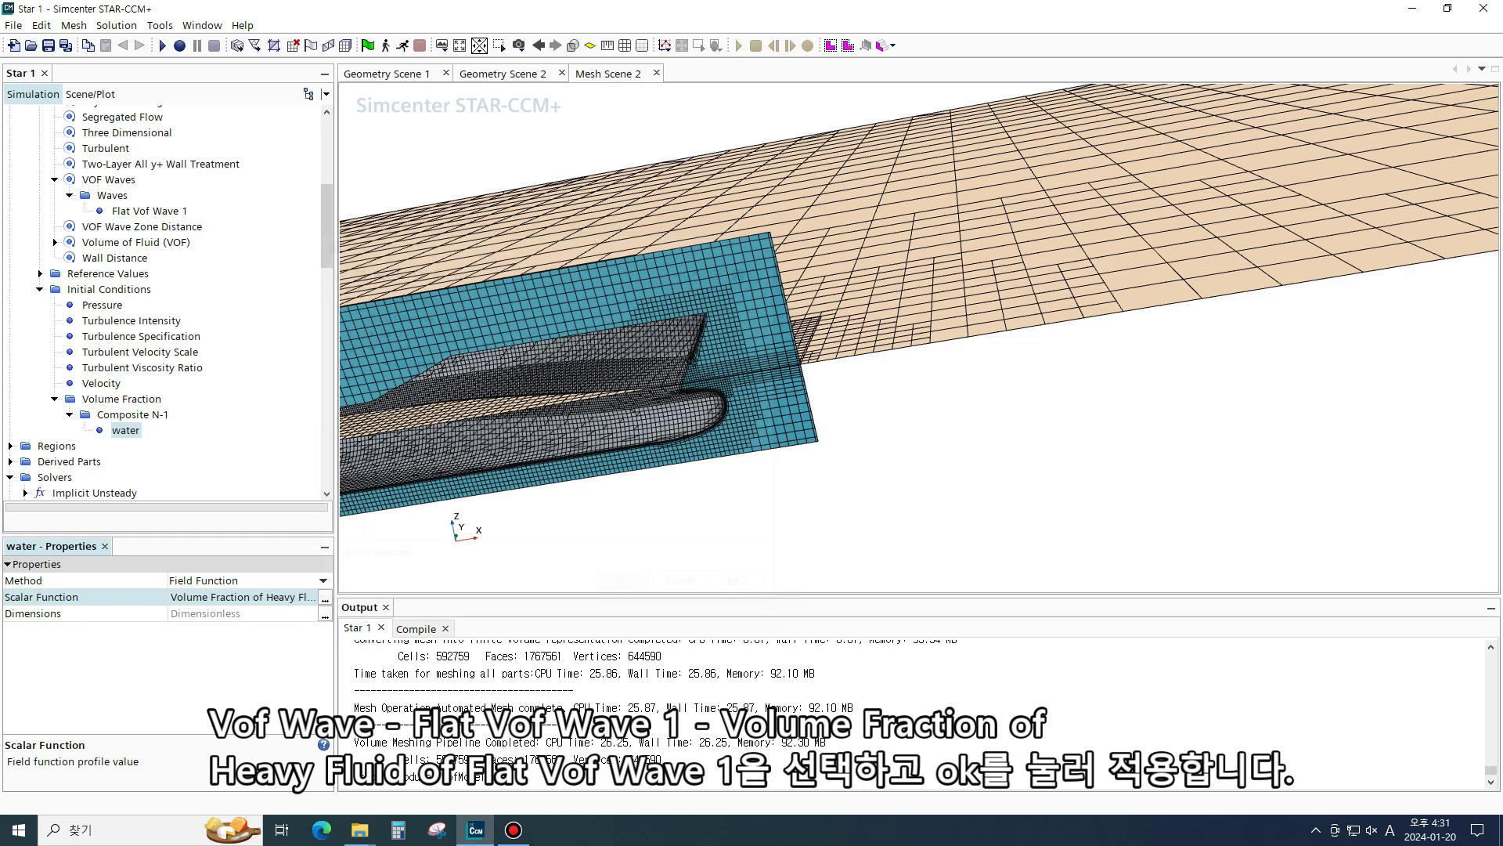
# Set the VOF Wave Zone Option in the Domain region's physics conditions to Damping
pyautogui.scroll(-3, 165, 301)
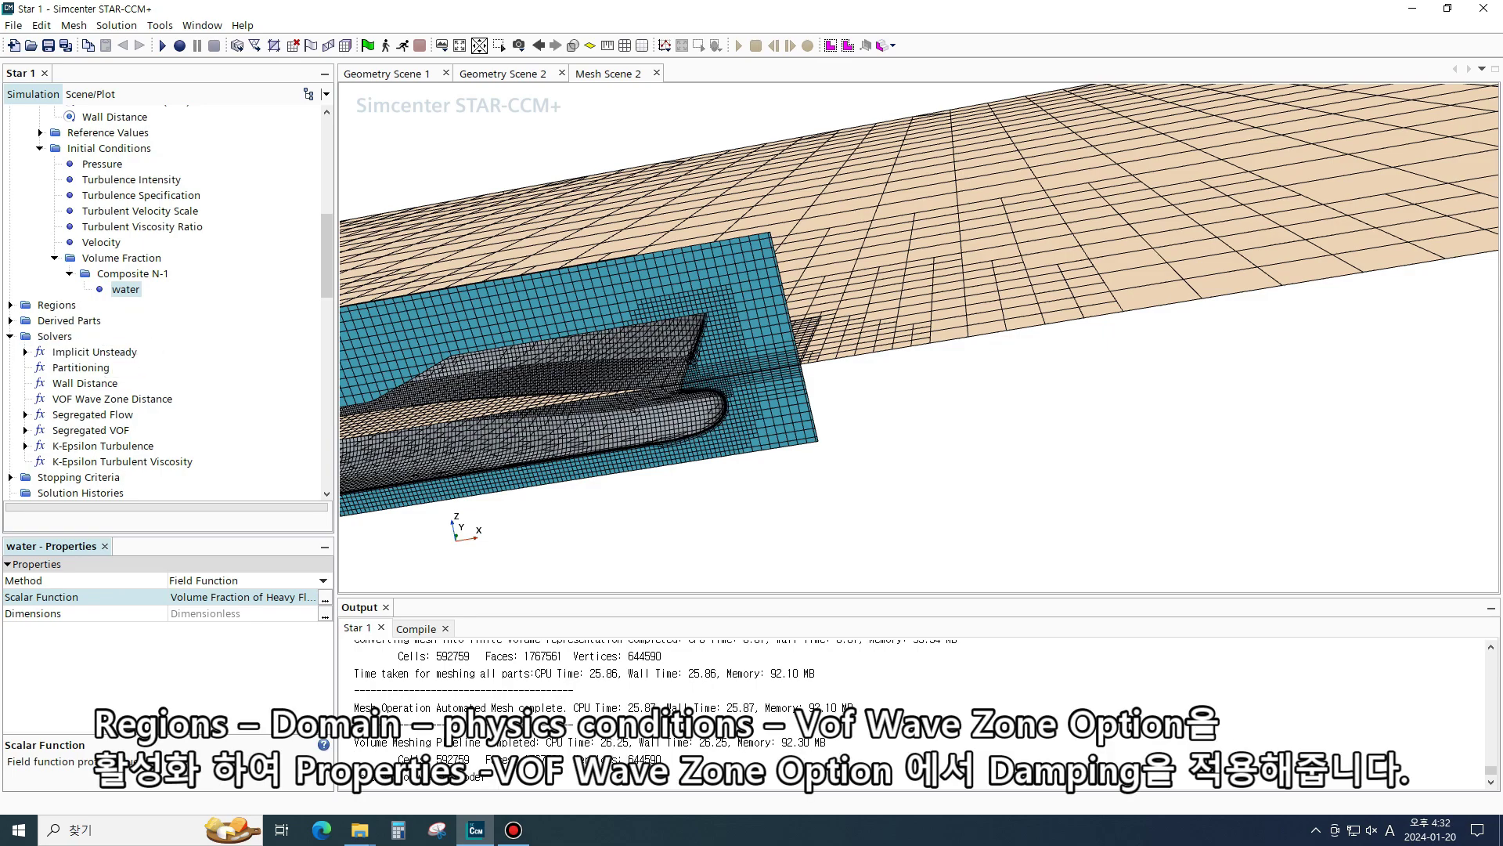
pyautogui.click(10, 305)
pyautogui.click(25, 320)
pyautogui.scroll(-3, 25, 320)
pyautogui.click(40, 195)
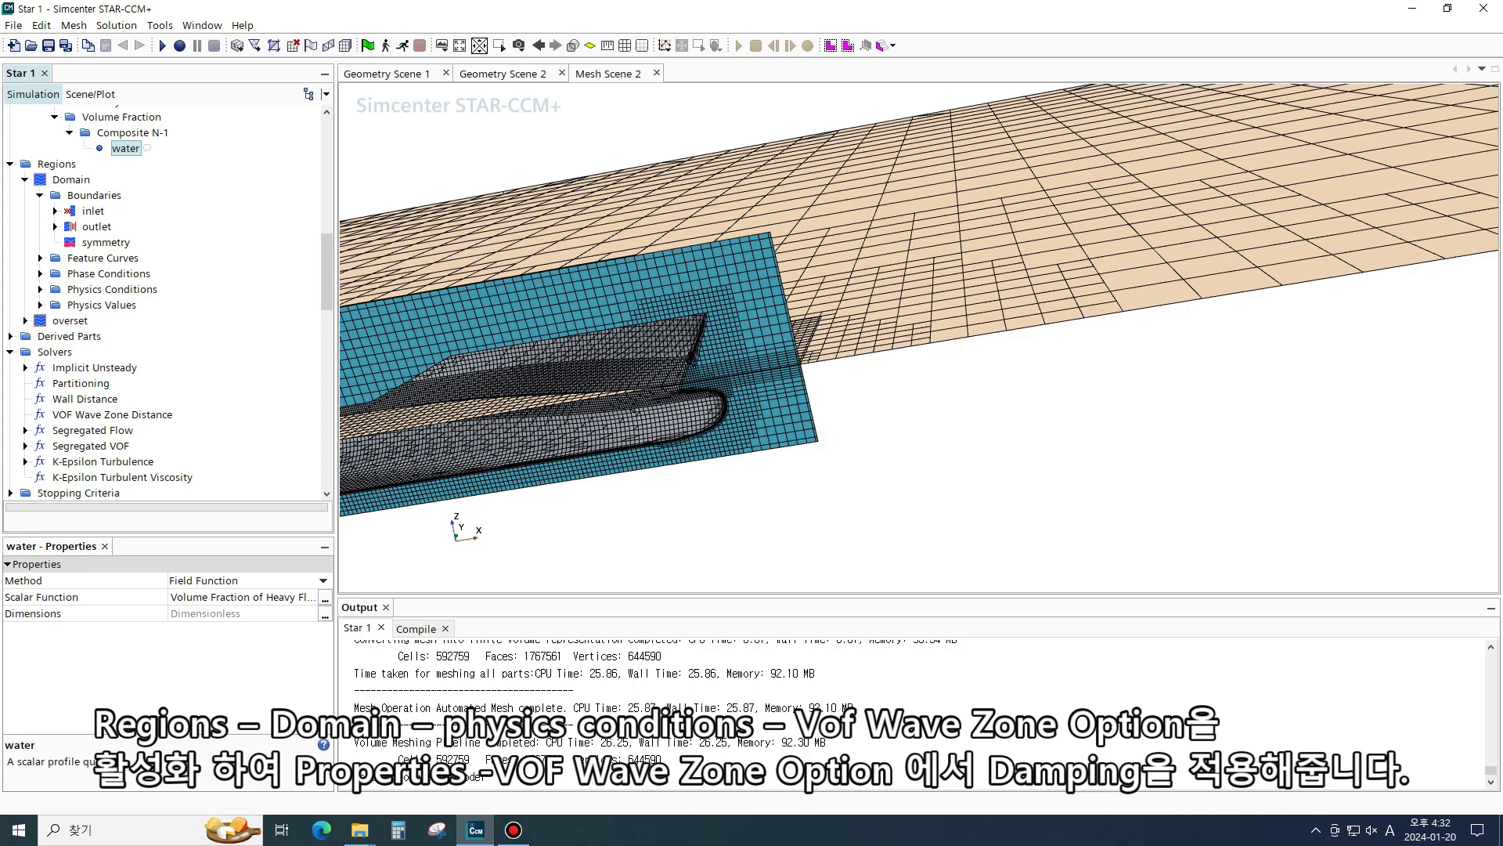
pyautogui.click(40, 305)
pyautogui.click(40, 289)
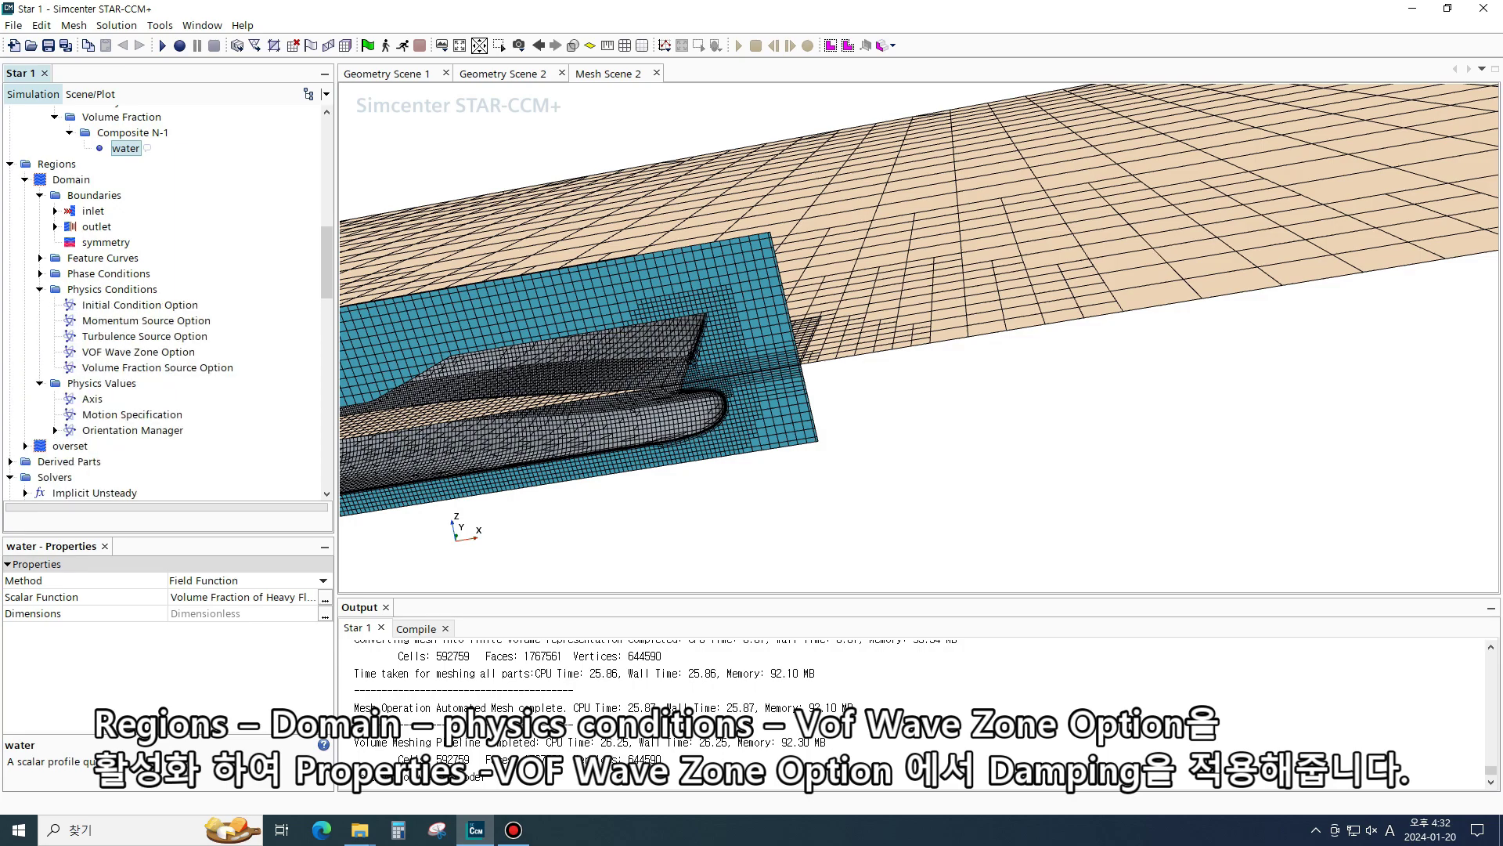
pyautogui.click(137, 351)
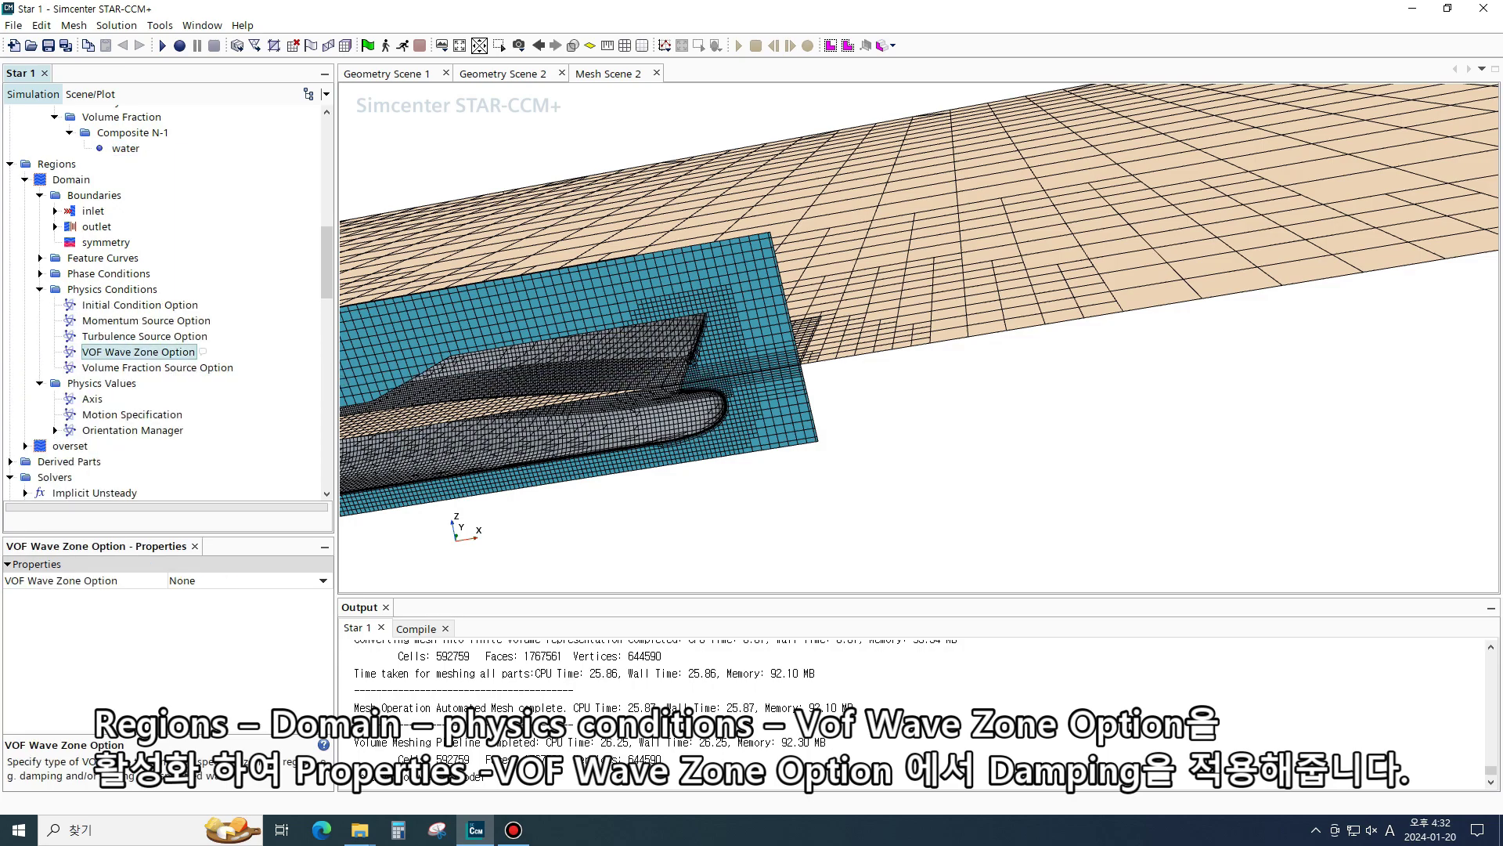
pyautogui.click(322, 580)
pyautogui.click(188, 611)
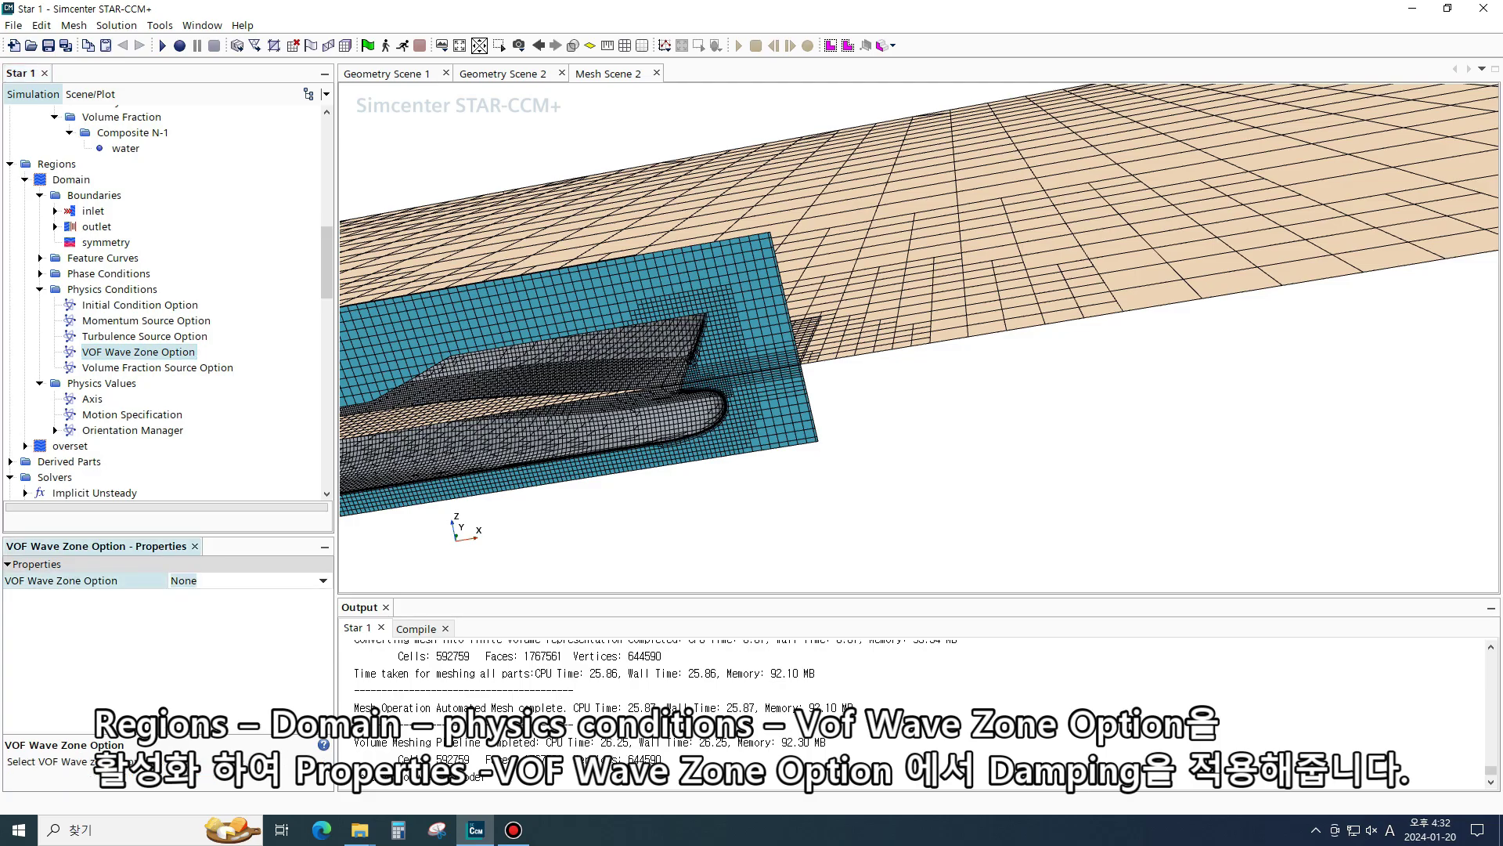
# Examine the outlet end of the virtual tank in the mesh scene
pyautogui.scroll(8, 998, 422)
pyautogui.moveTo(999, 423); pyautogui.dragTo(924, 368)
pyautogui.moveTo(783, 329); pyautogui.dragTo(1136, 313, button='right')
pyautogui.scroll(-6, 919, 259)
pyautogui.scroll(4, 1124, 275)
pyautogui.moveTo(1125, 275); pyautogui.dragTo(1206, 255)
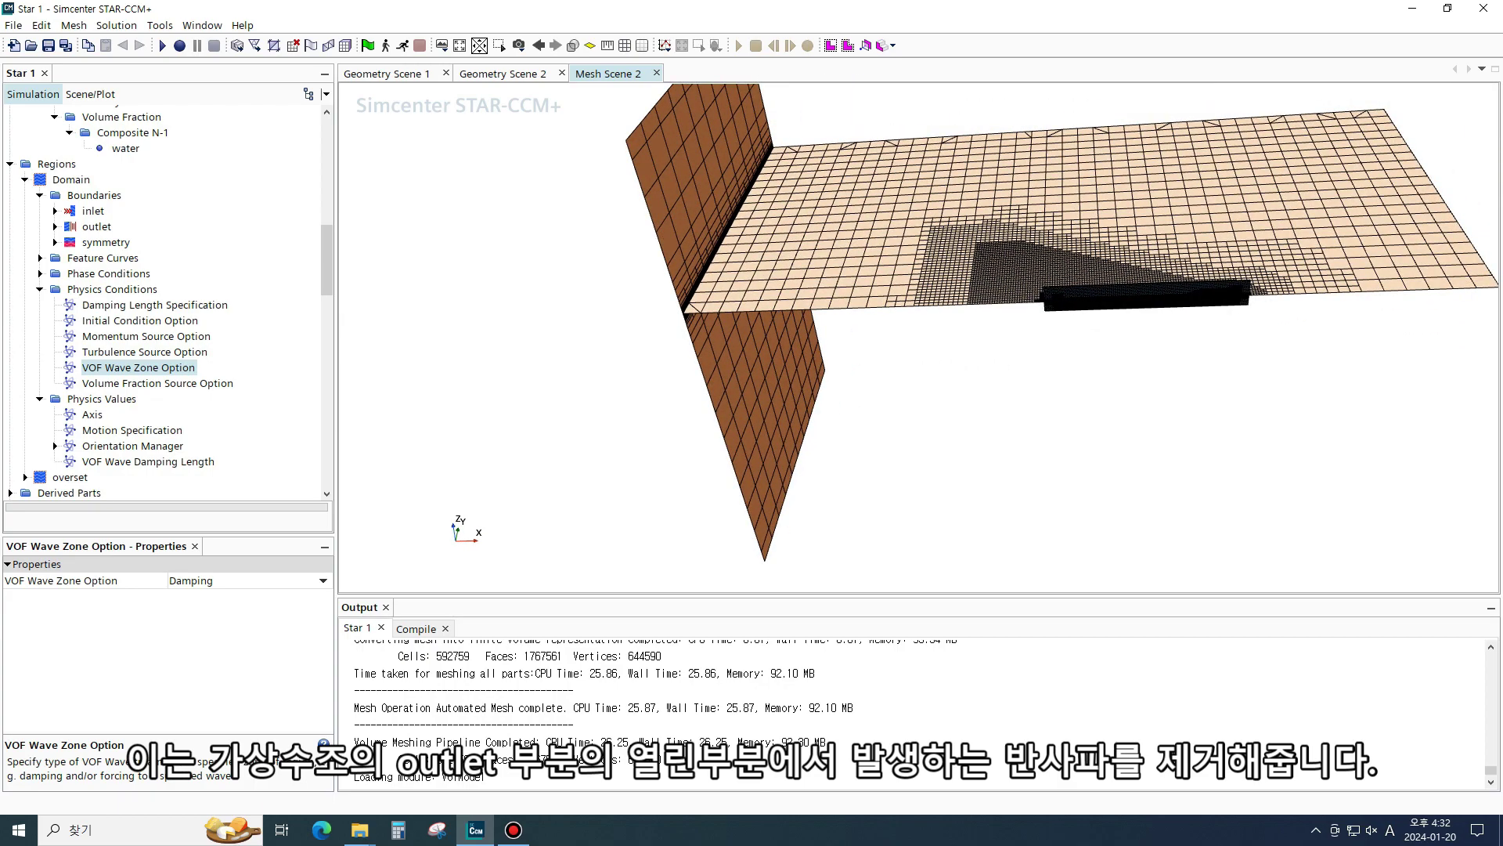
pyautogui.scroll(5, 732, 227)
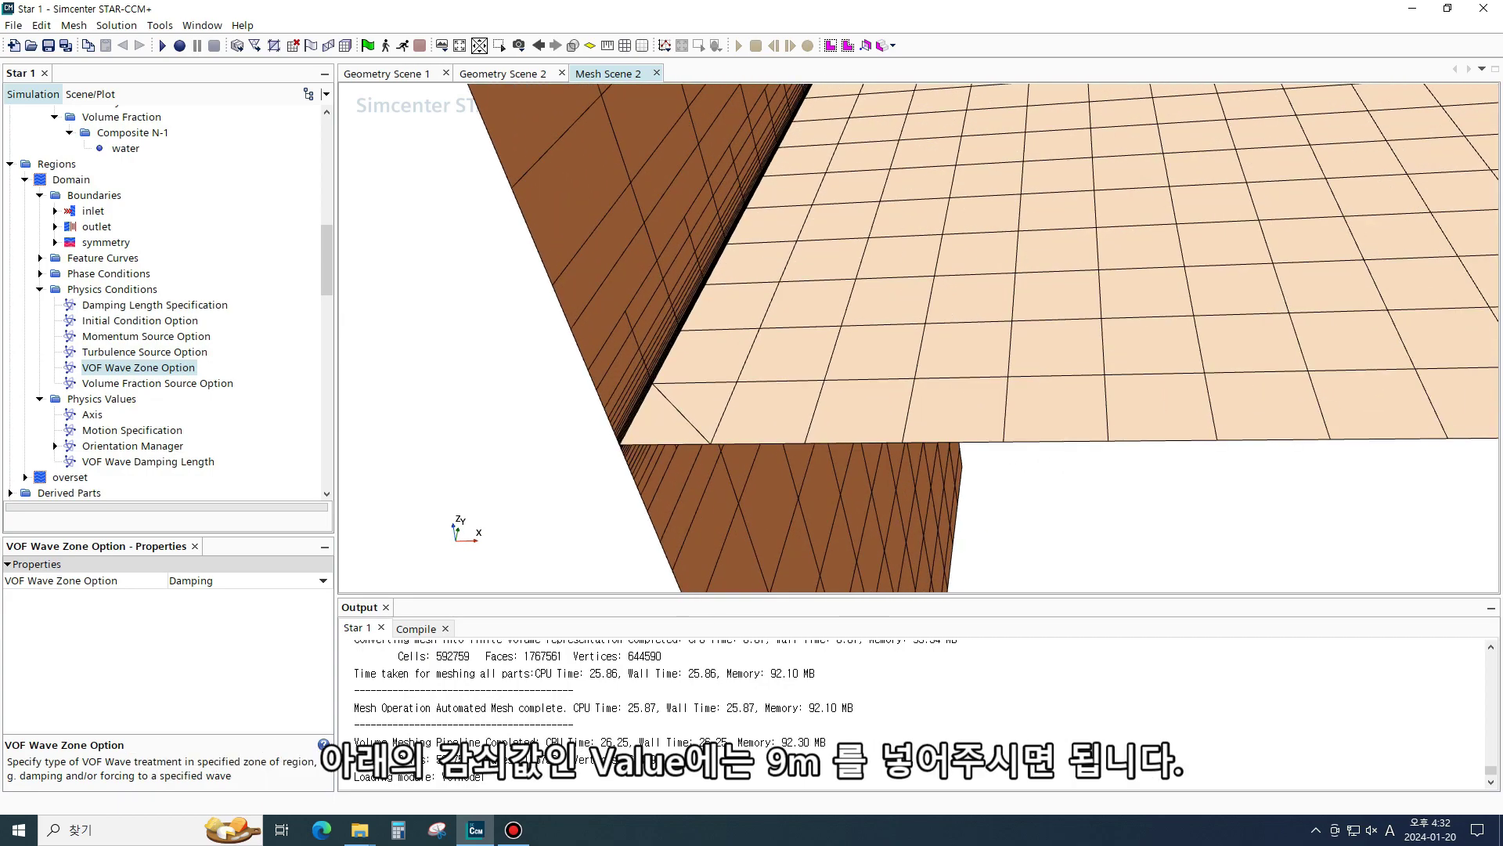
# Set the Domain region's VOF Wave Damping Length to 9.0 m
pyautogui.click(148, 462)
pyautogui.click(180, 597)
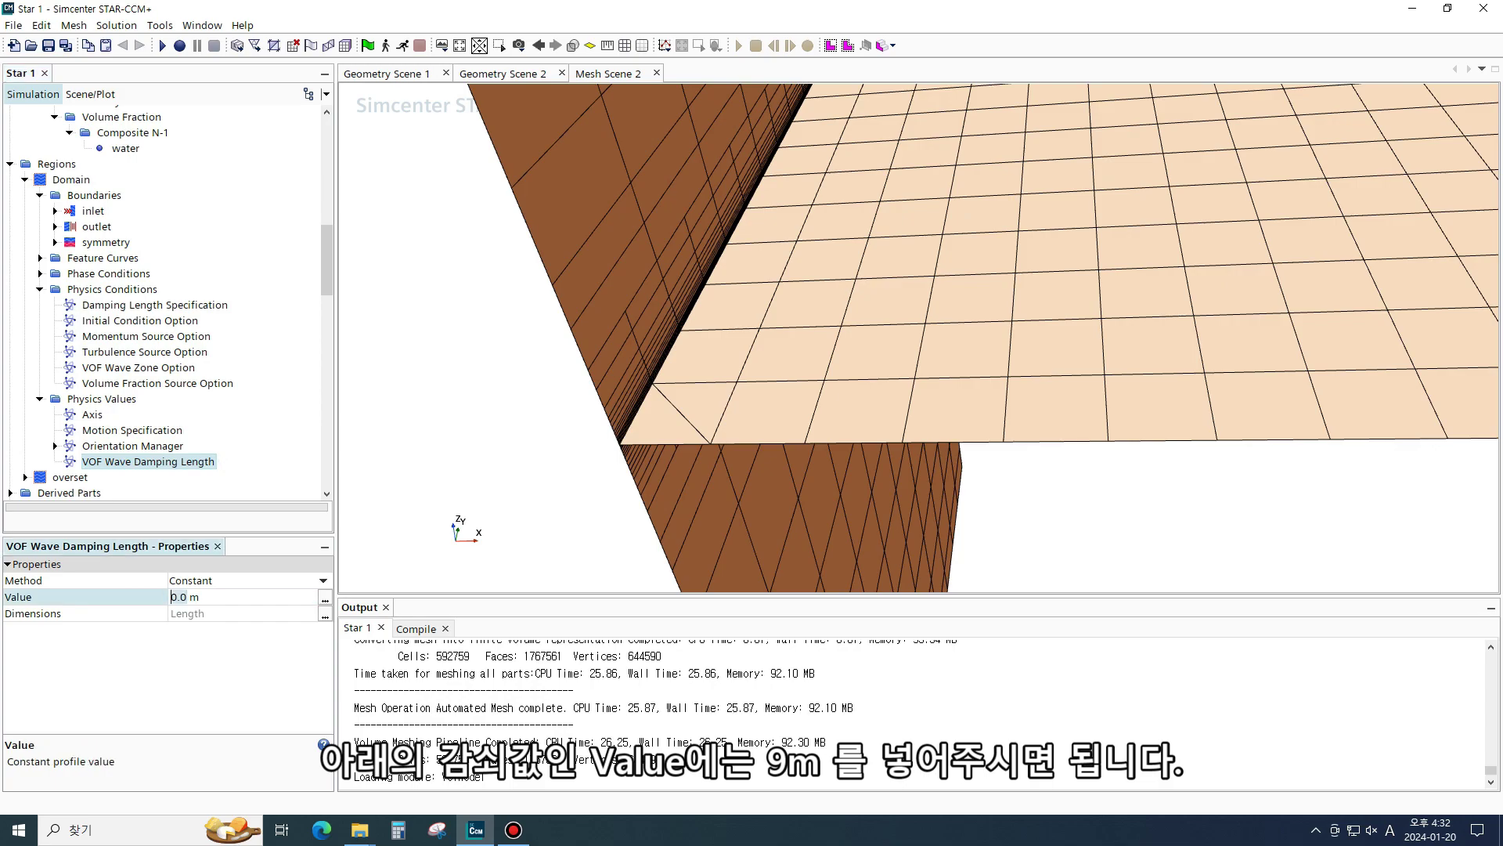
pyautogui.write('9')
pyautogui.press('Return')
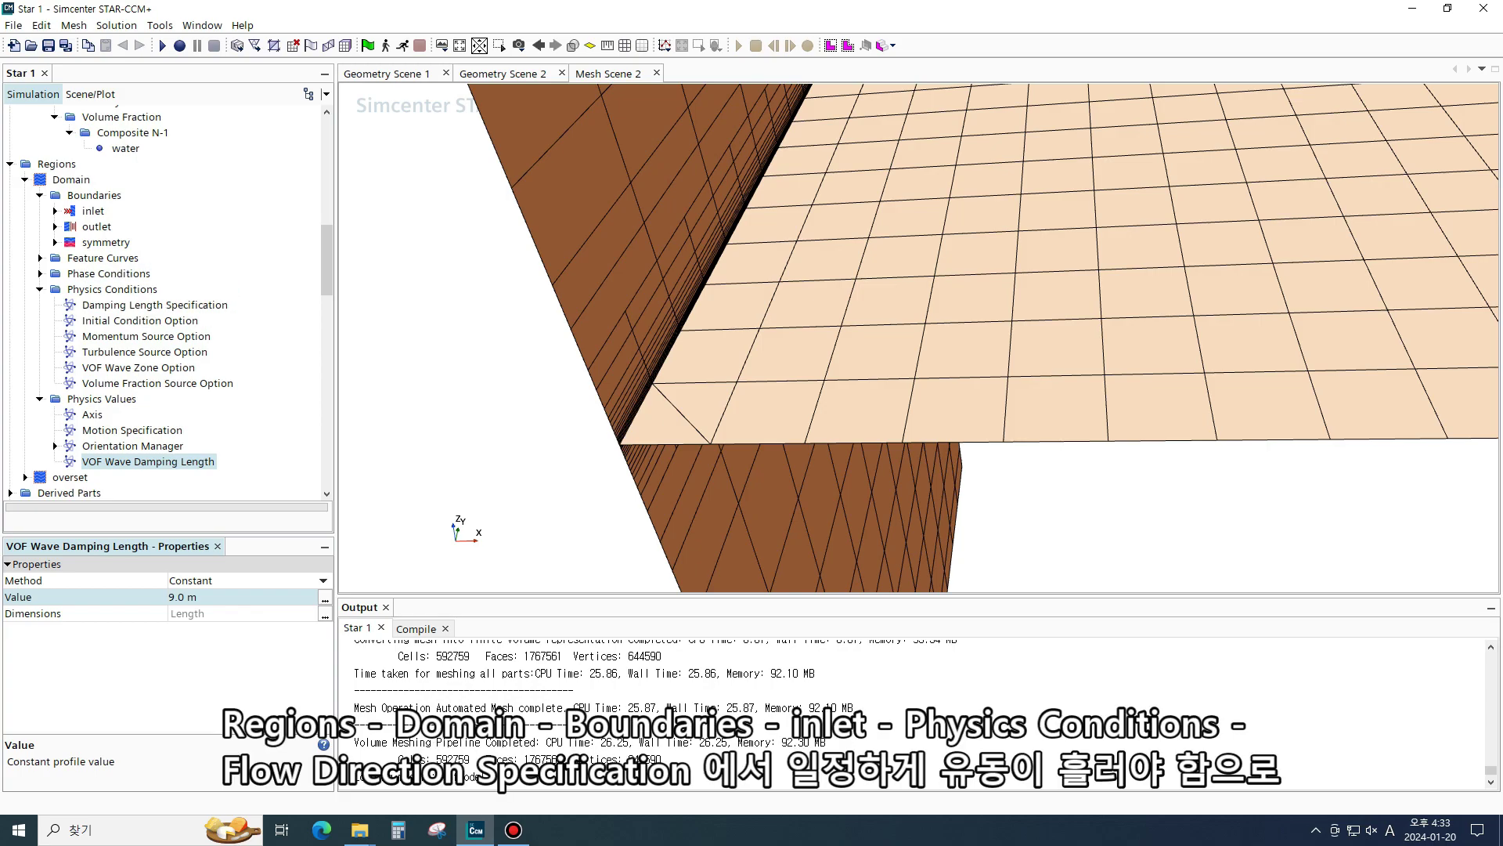
# Change the Flow Direction Specification method of the Domain's inlet boundary to Components
pyautogui.click(55, 212)
pyautogui.click(70, 226)
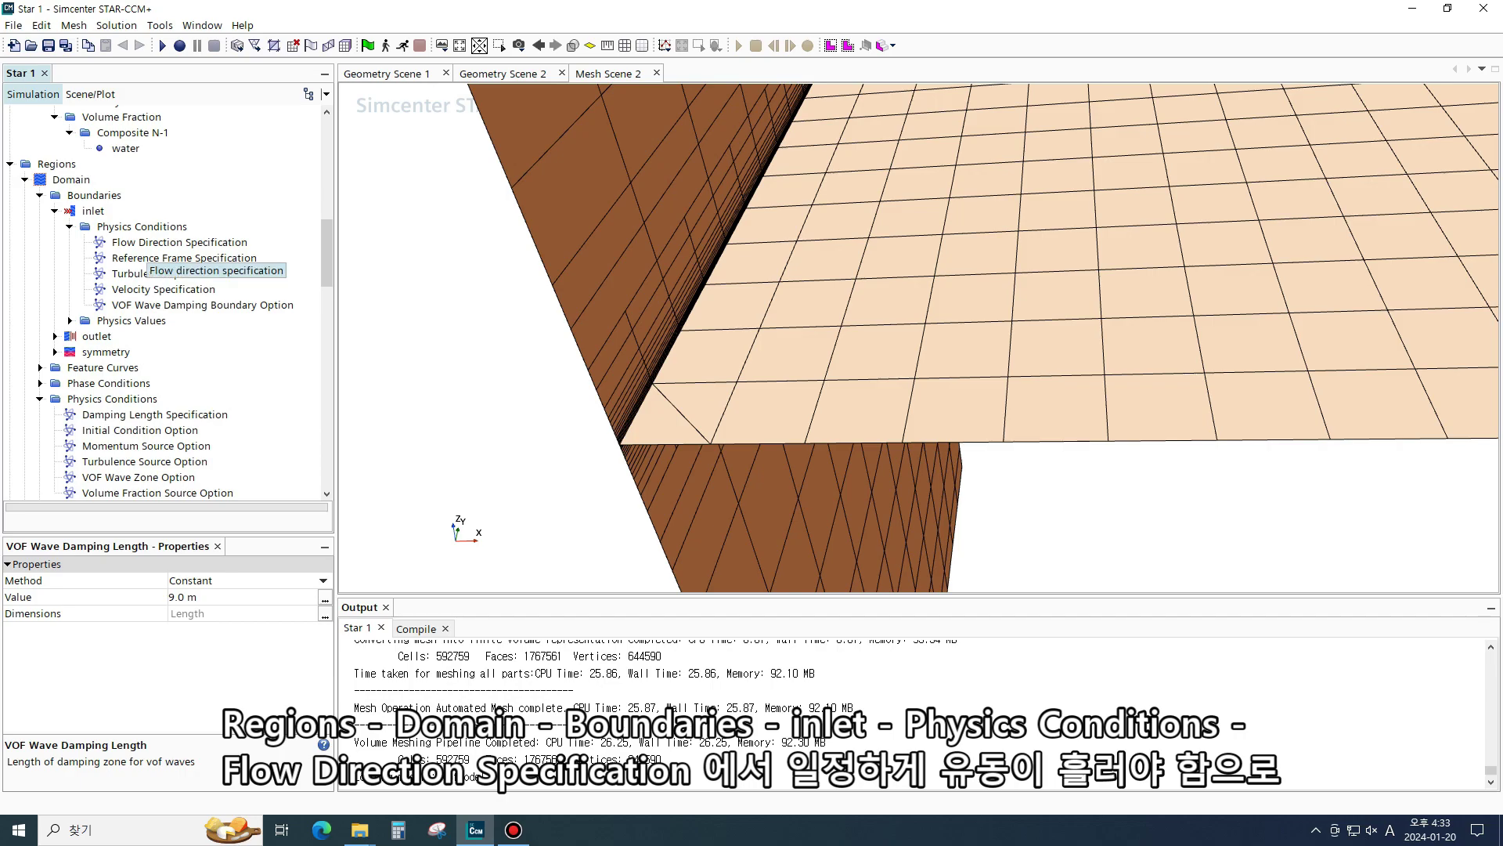
pyautogui.click(179, 242)
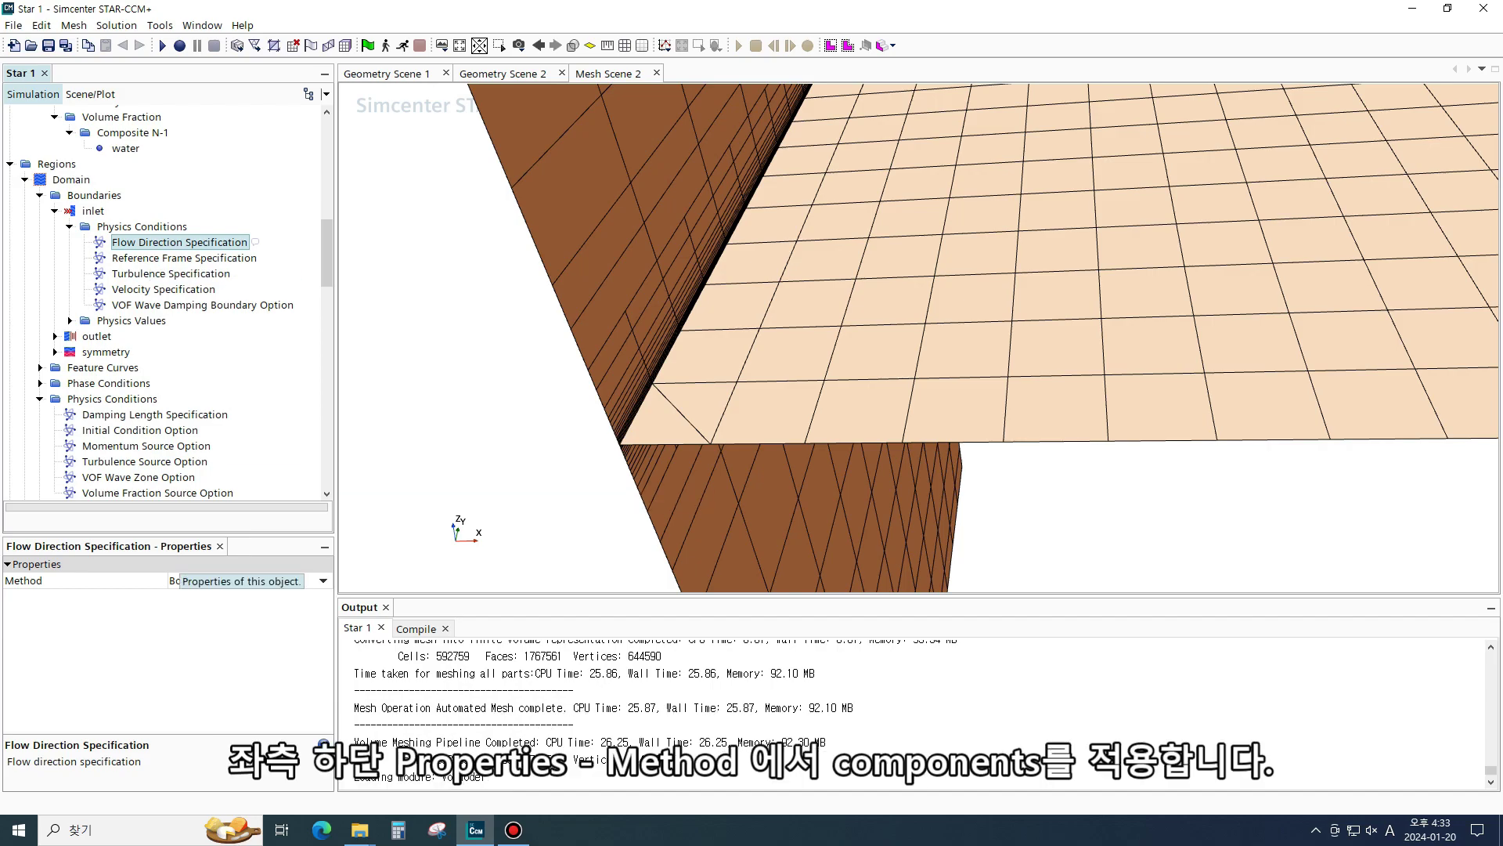
pyautogui.click(234, 583)
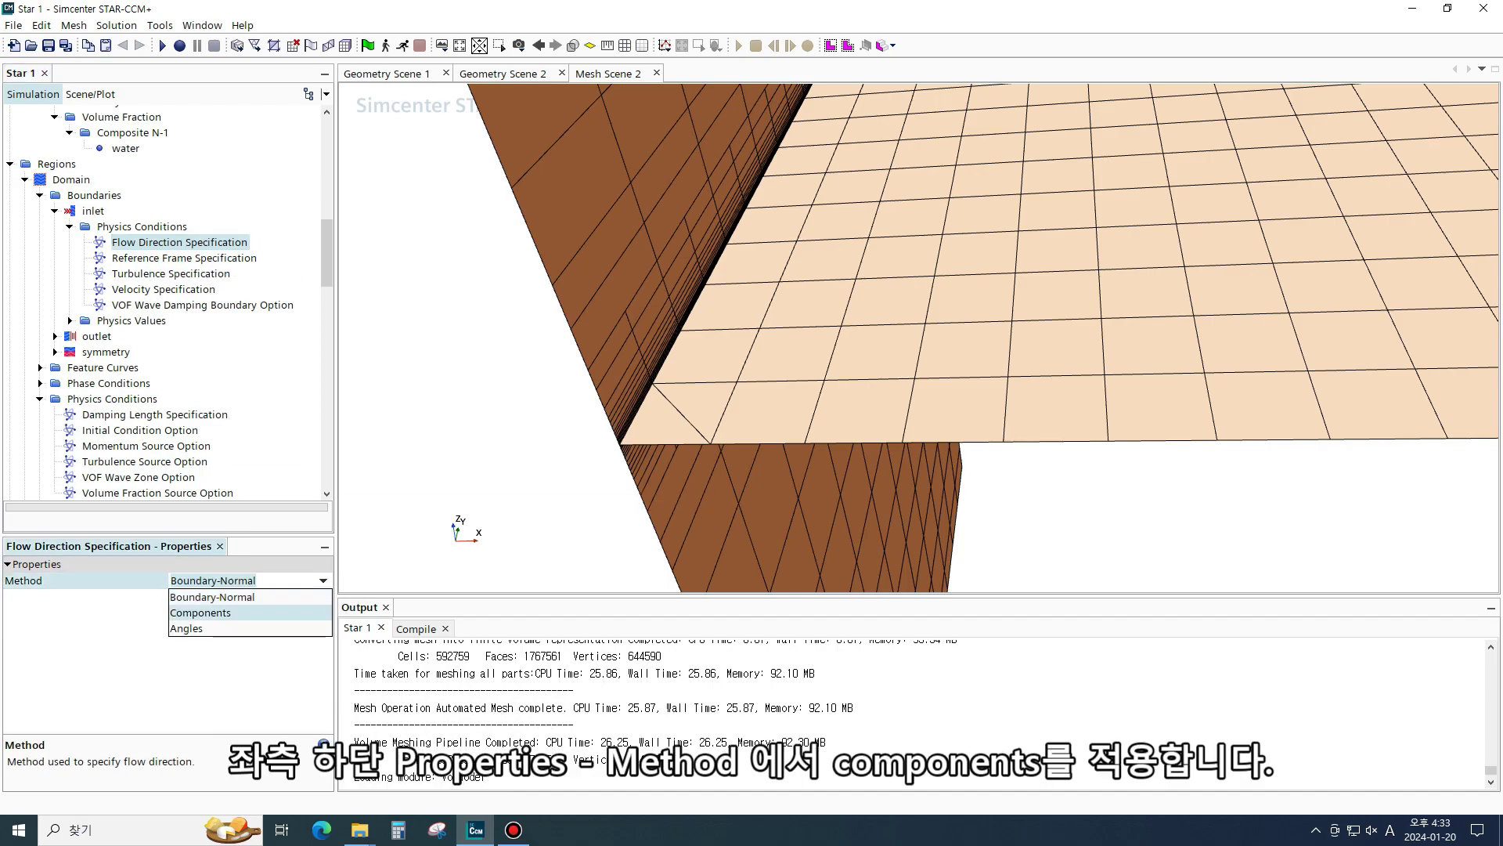
pyautogui.click(219, 613)
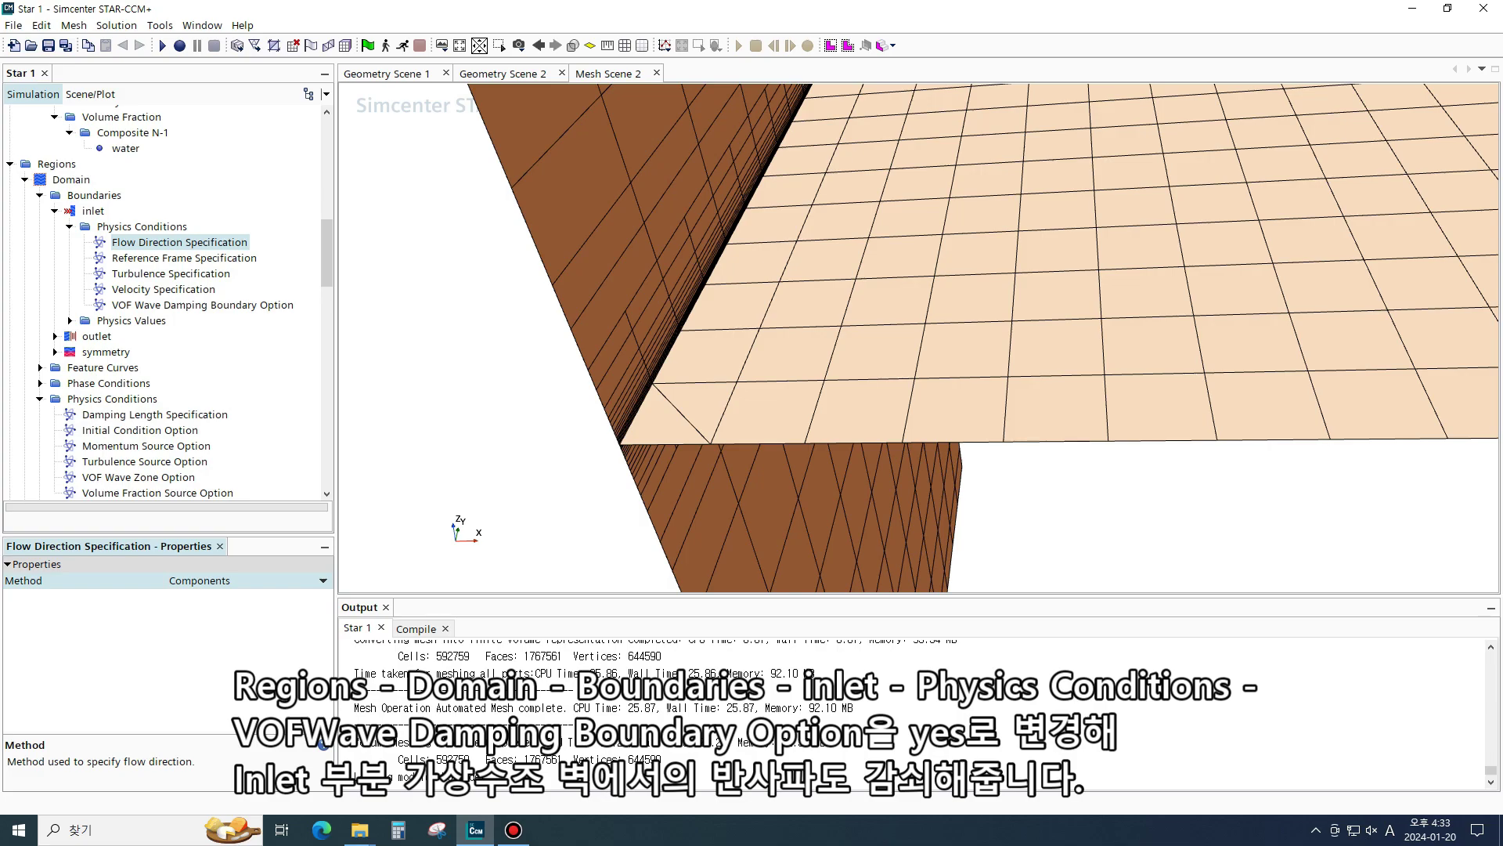
# Set the inlet boundary's VOF Wave Damping Boundary Option to Yes
pyautogui.click(290, 305)
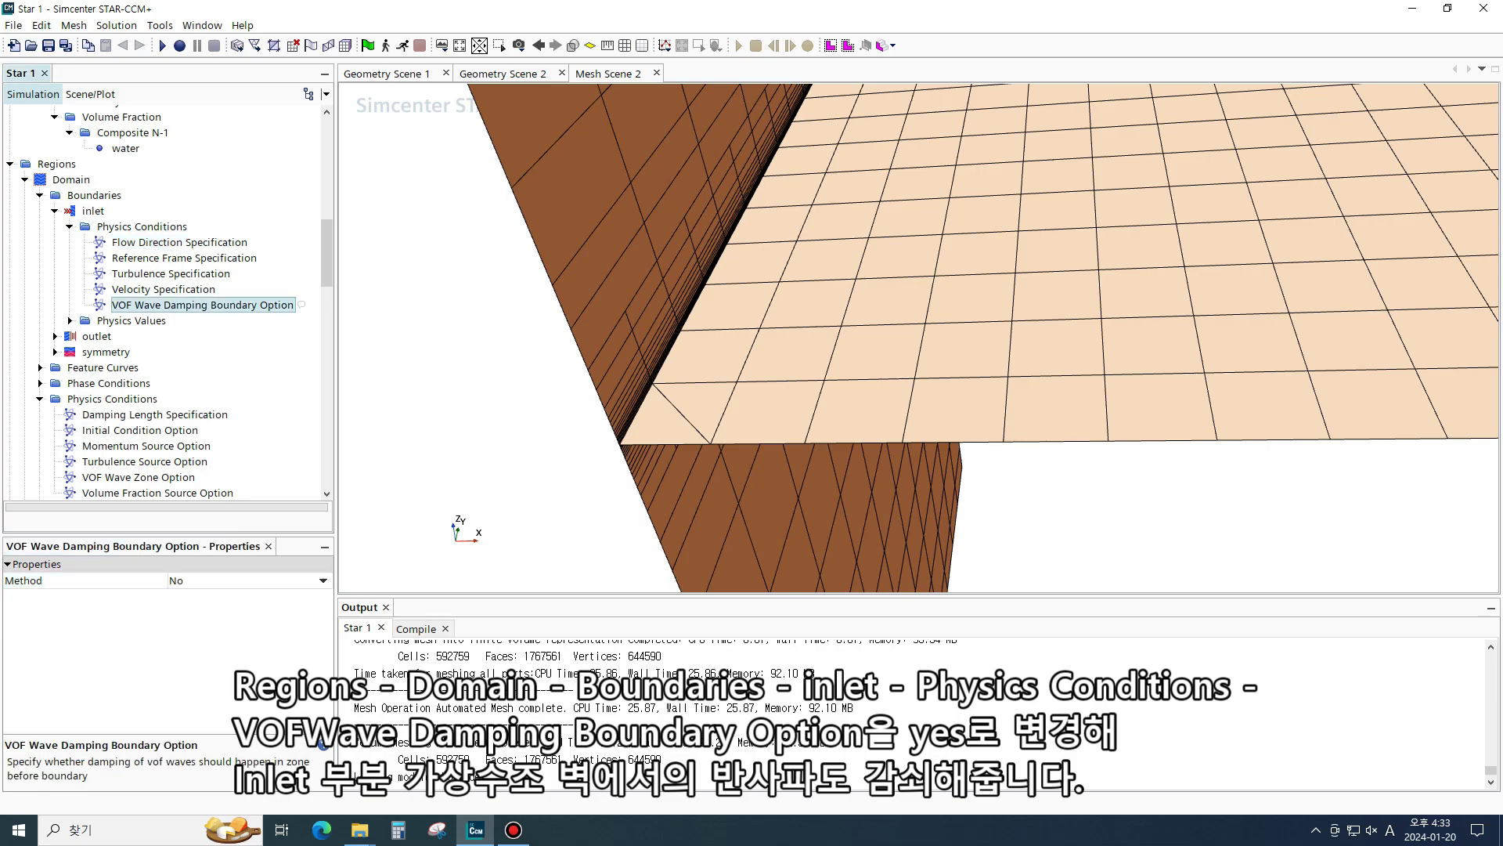
pyautogui.click(323, 580)
pyautogui.press('Return')
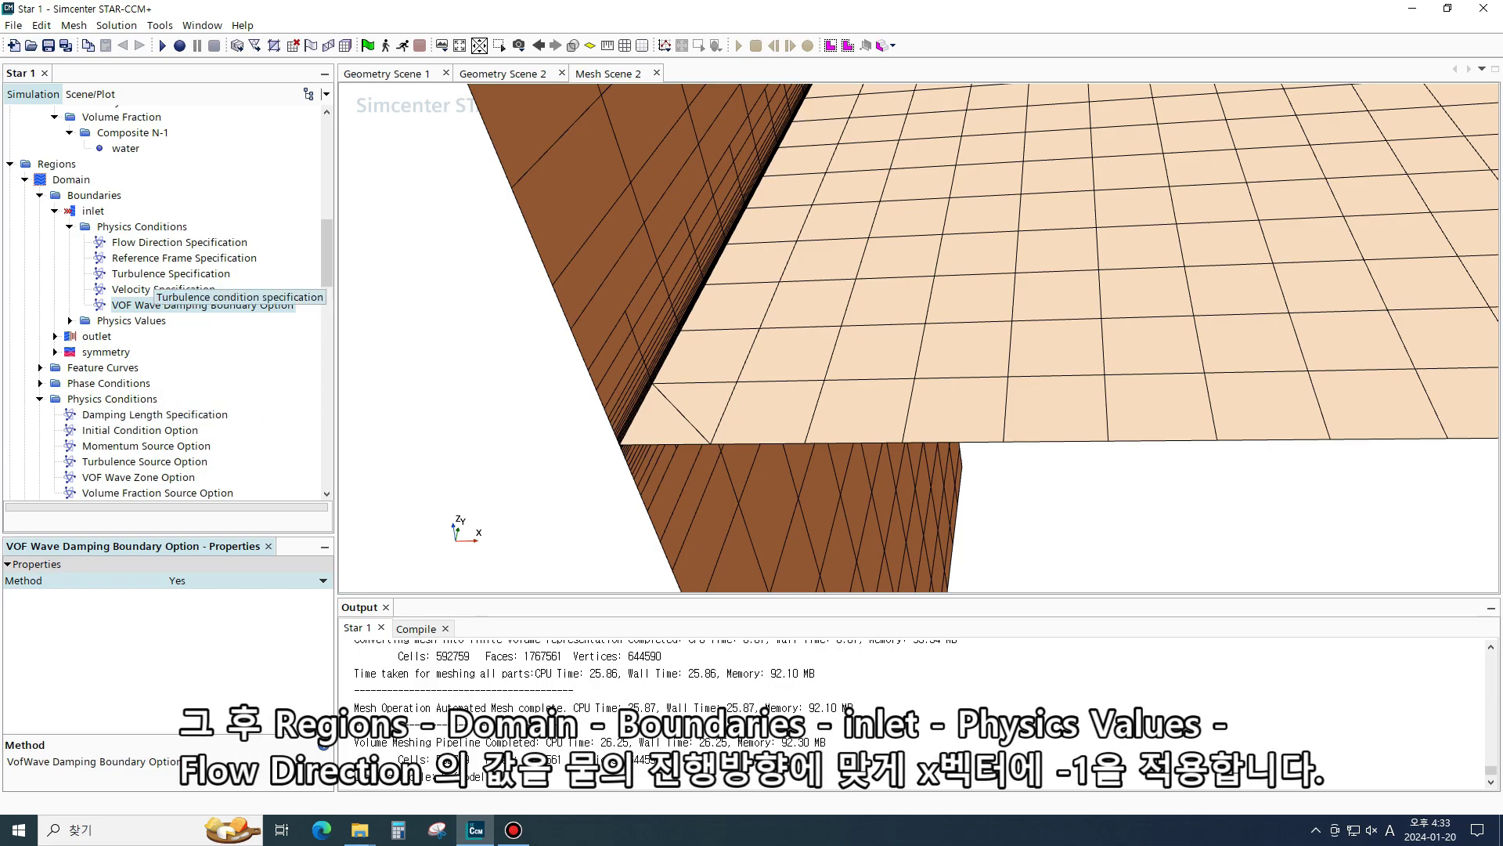
# Set the inlet boundary's Flow Direction physics value to [-1.0, 0.0, 0.0]
pyautogui.click(70, 320)
pyautogui.click(147, 336)
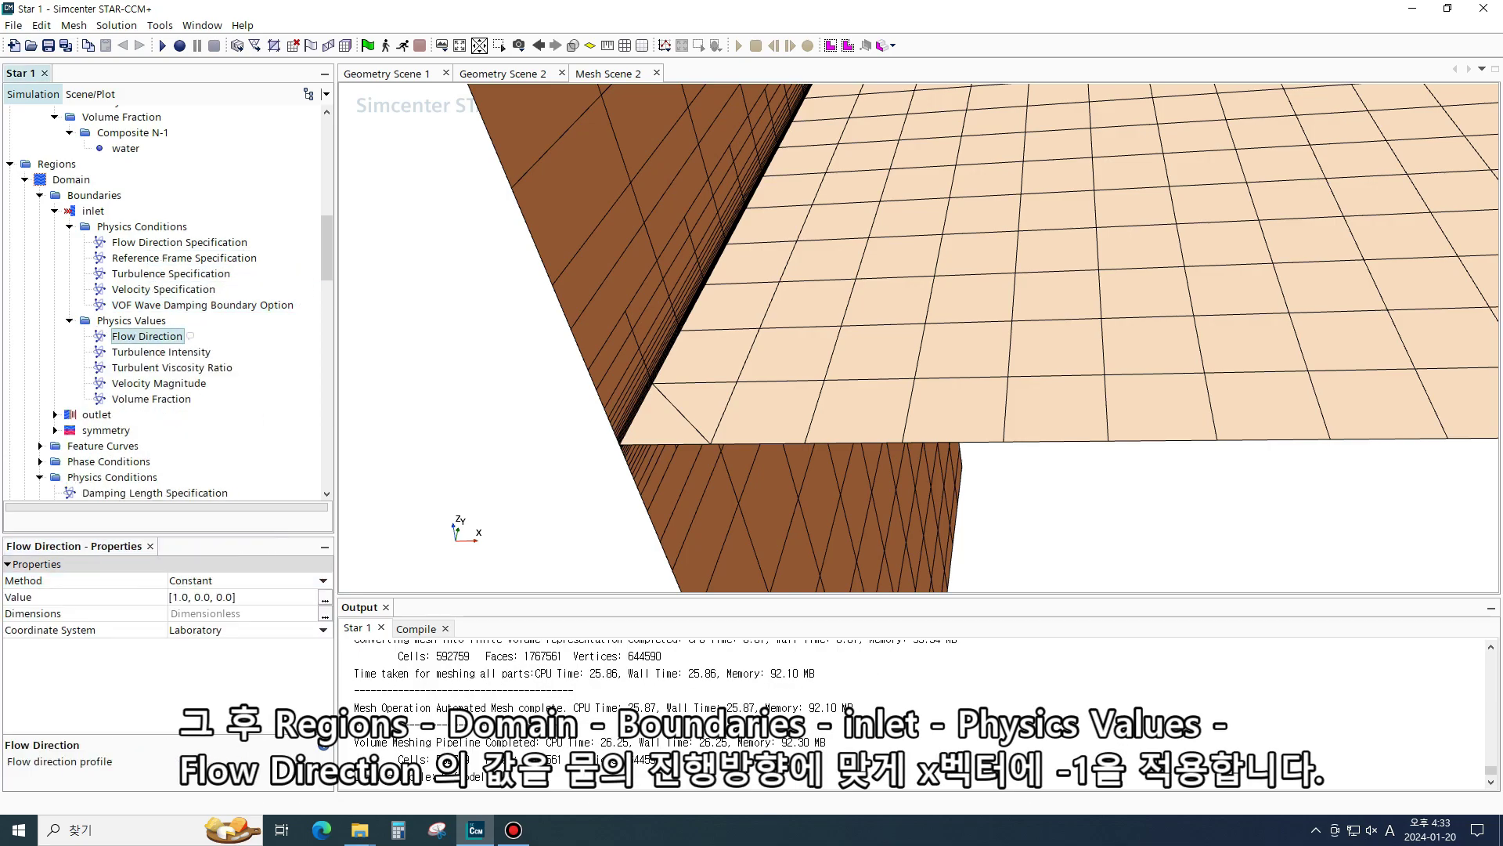
pyautogui.click(193, 597)
pyautogui.click(191, 597)
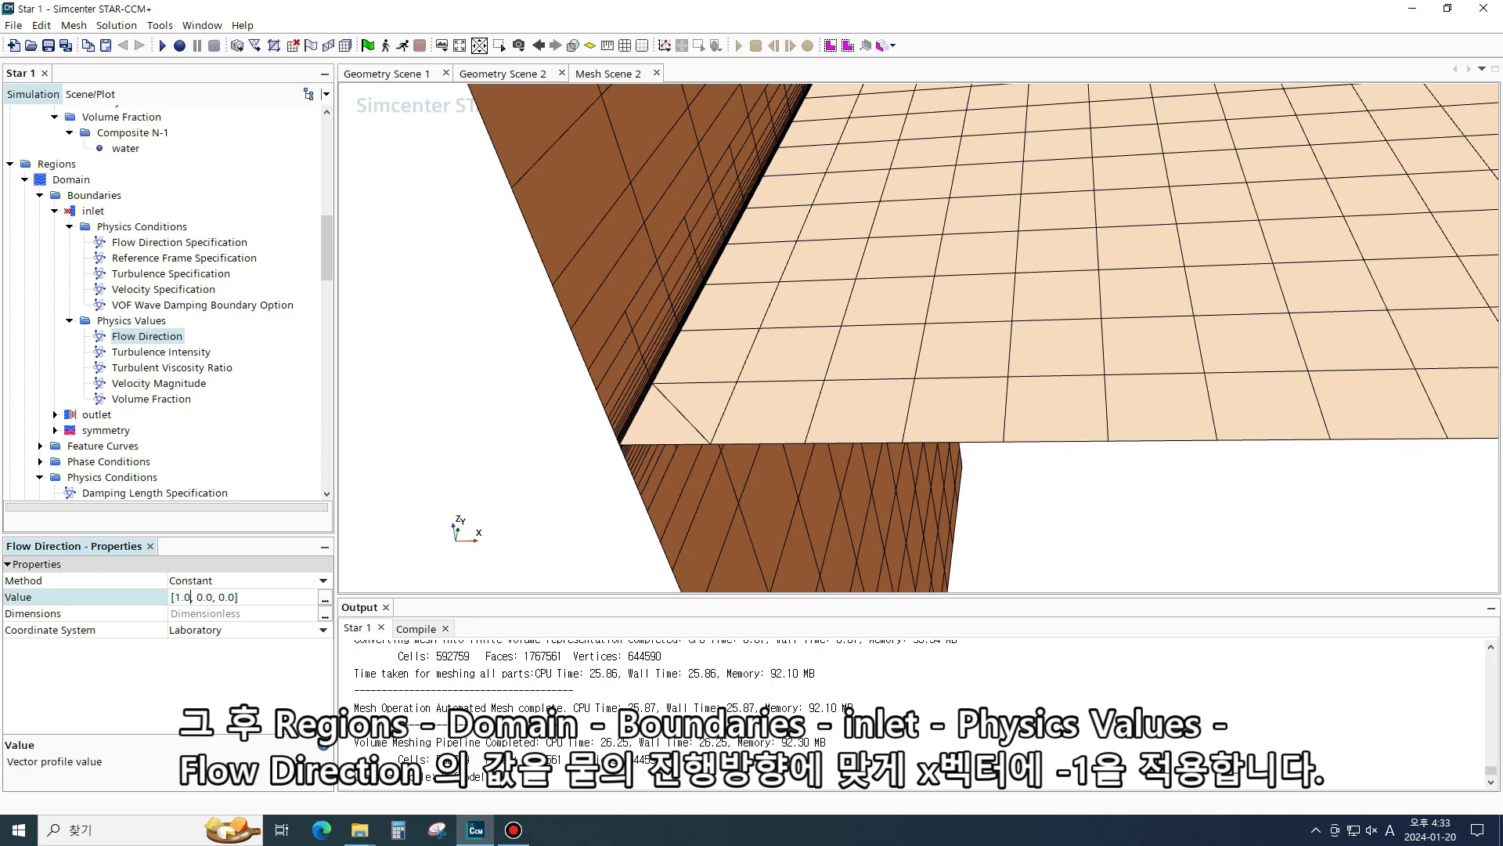
pyautogui.press('BackSpace')
pyautogui.press('BackSpace')
pyautogui.press('BackSpace')
pyautogui.write('-1.0')
pyautogui.press('Return')
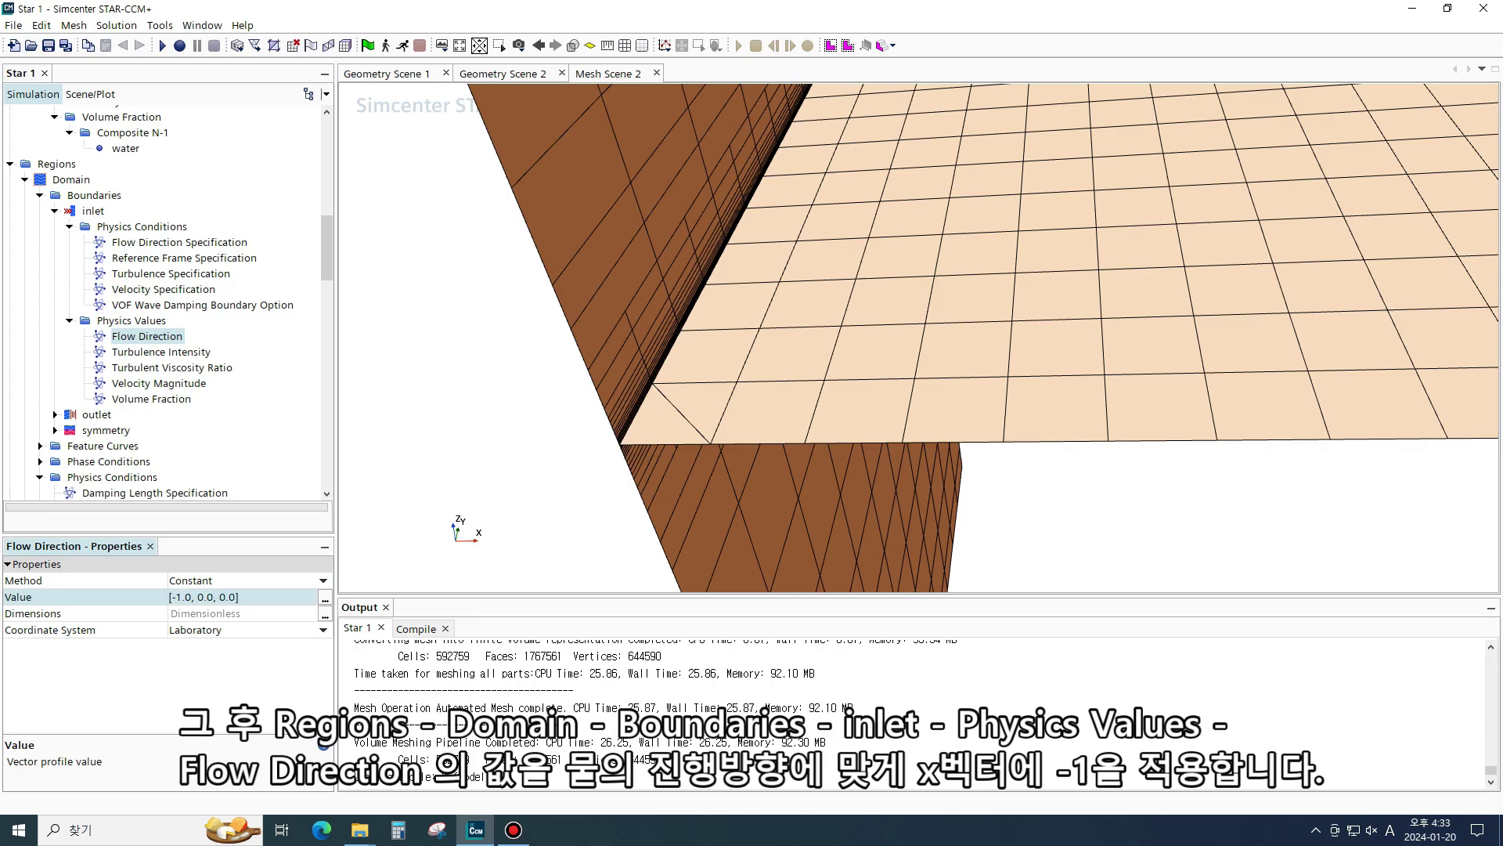
# Check the inlet's Velocity Magnitude settings and the current and wind values defined for Flat Vof Wave 1
pyautogui.scroll(-10, 703, 490)
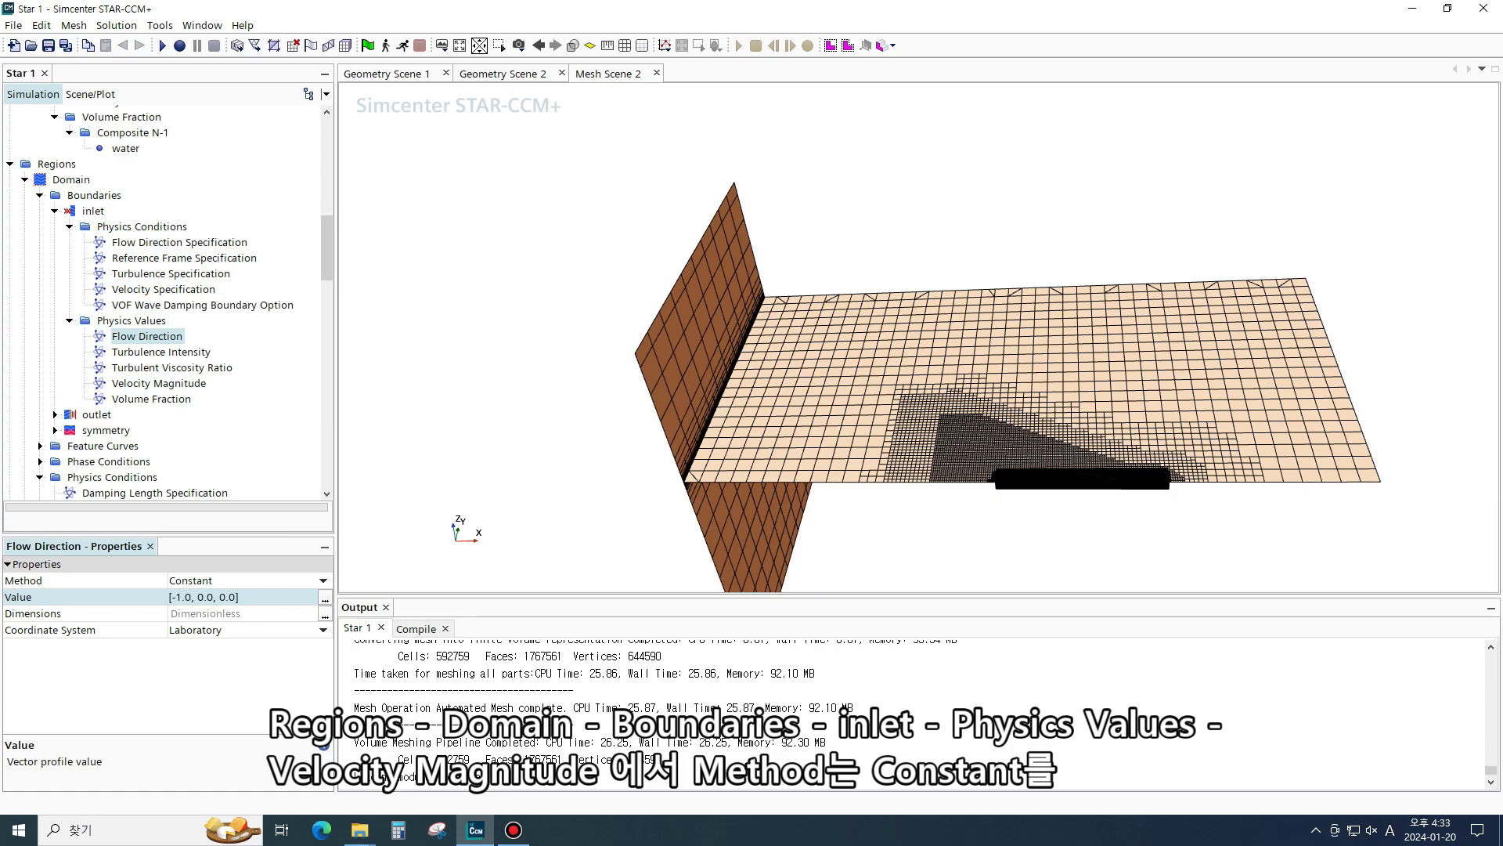
pyautogui.click(159, 384)
pyautogui.click(324, 581)
pyautogui.click(192, 595)
pyautogui.click(159, 384)
pyautogui.scroll(10, 168, 306)
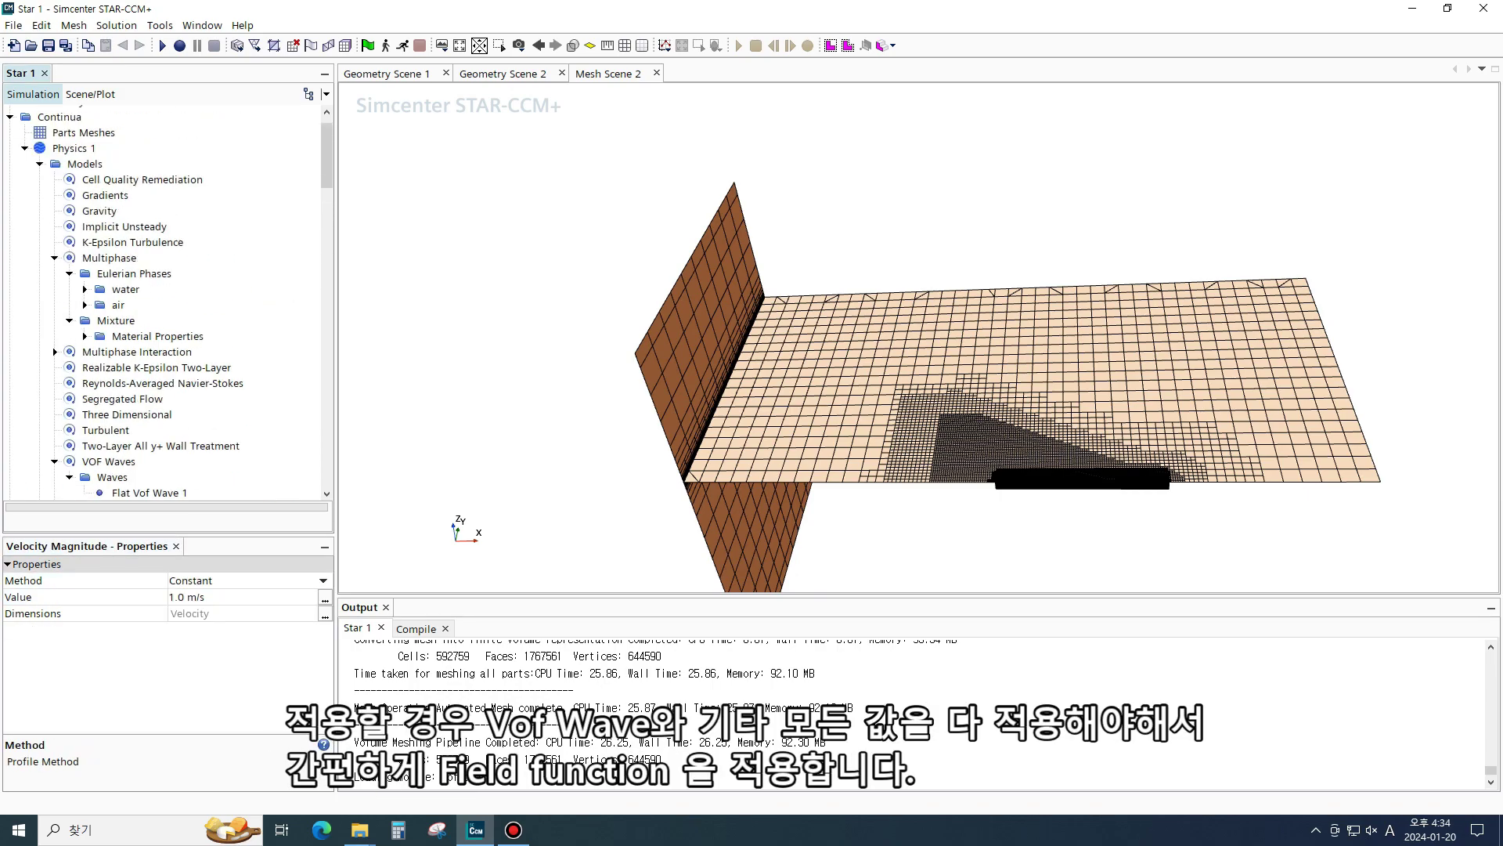
pyautogui.scroll(-7, 165, 304)
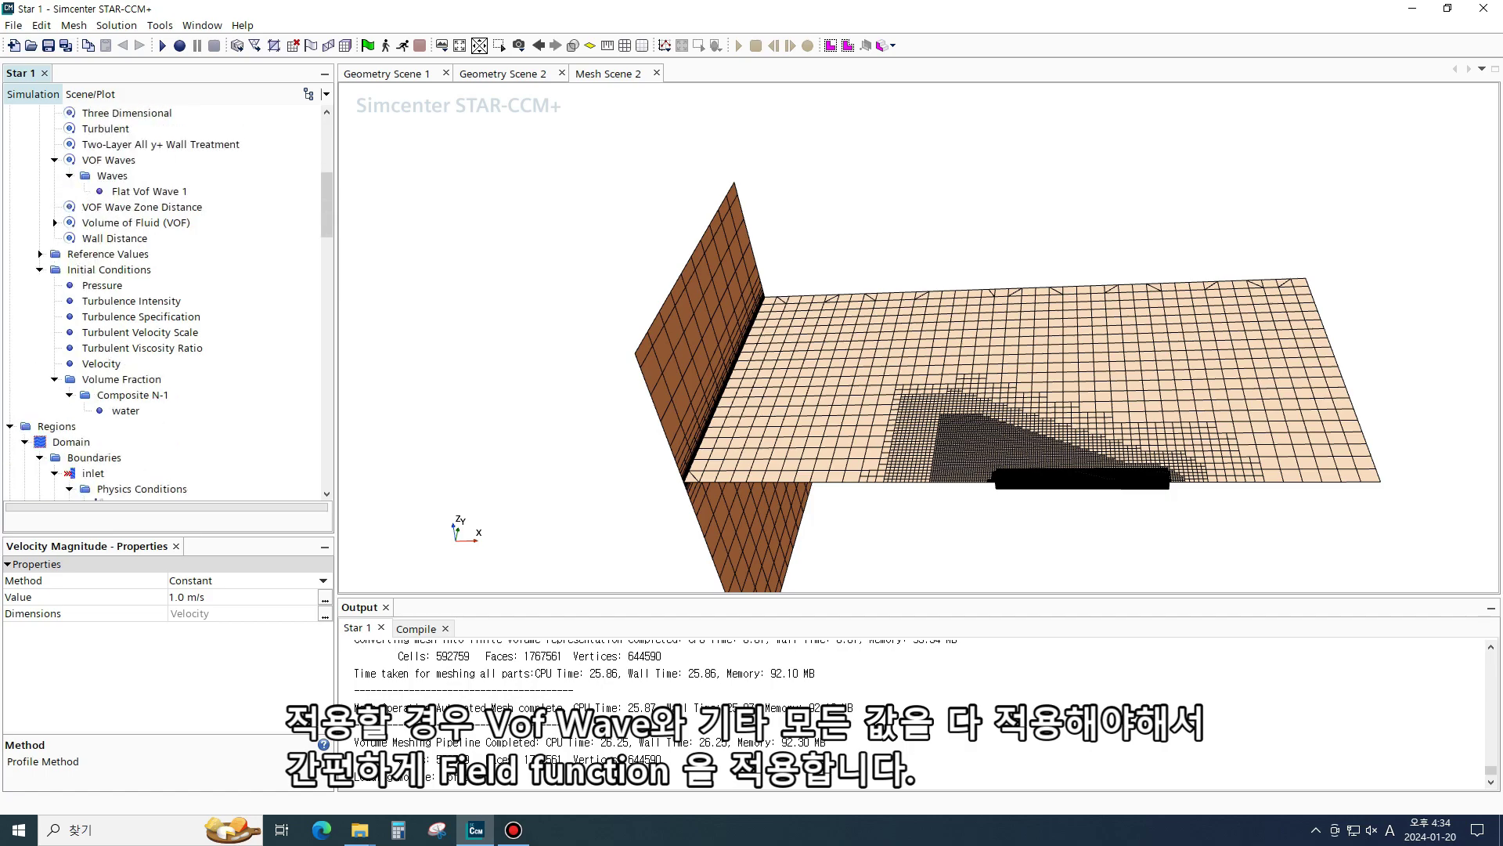
pyautogui.click(148, 191)
pyautogui.scroll(-5, 149, 191)
pyautogui.scroll(4, 149, 191)
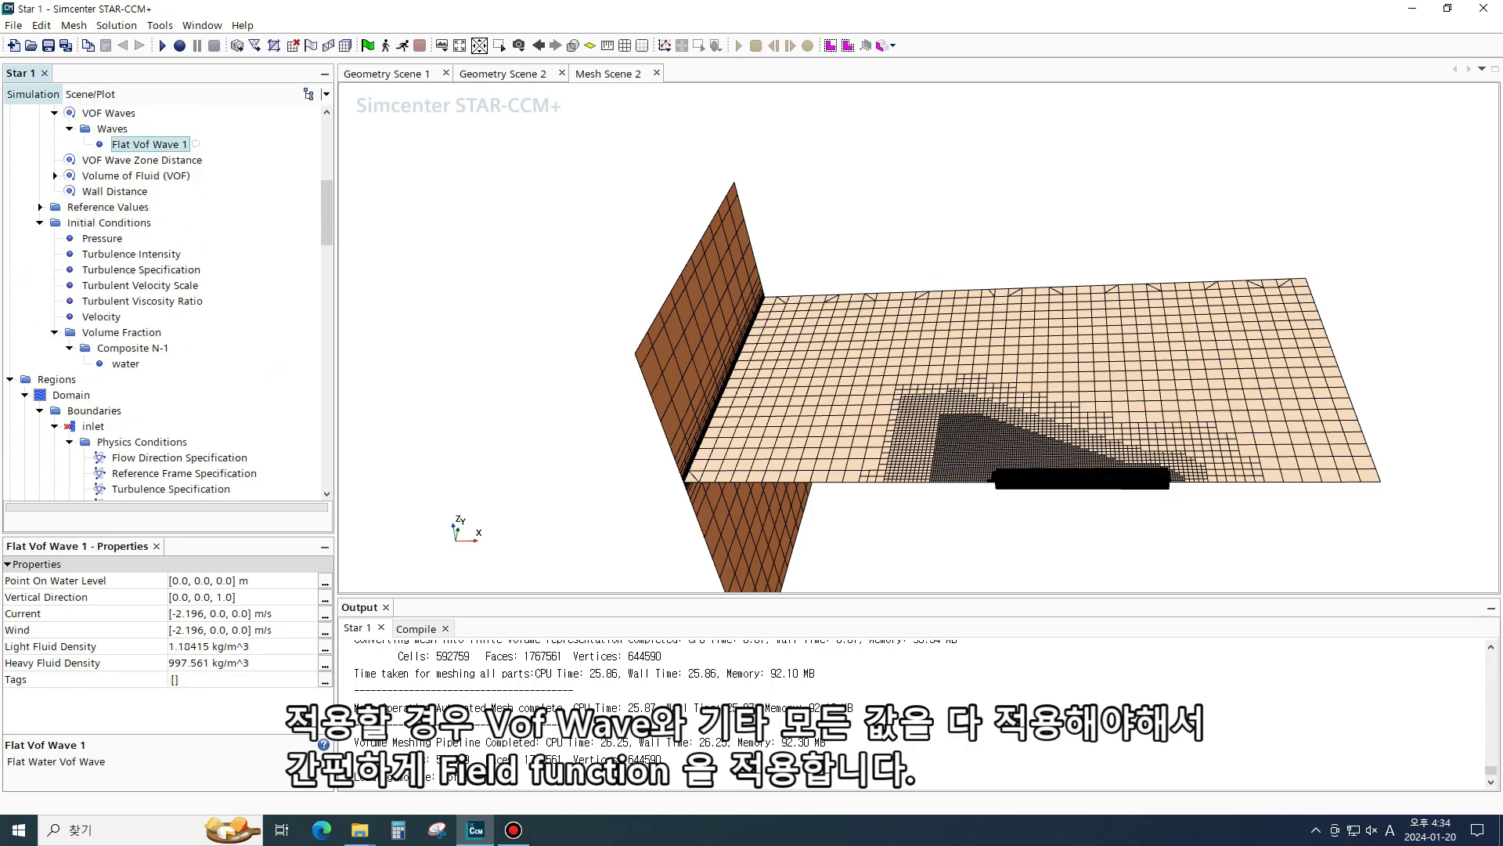
# Change the inlet boundary's Velocity Magnitude method to Field Function
pyautogui.scroll(-5, 159, 314)
pyautogui.click(159, 363)
pyautogui.click(323, 581)
pyautogui.click(205, 613)
# Filter the scalar functions by "vof" and assign the Magnitude of Velocity of Flat Vof Wave 1 to the inlet's Velocity Magnitude
pyautogui.click(324, 598)
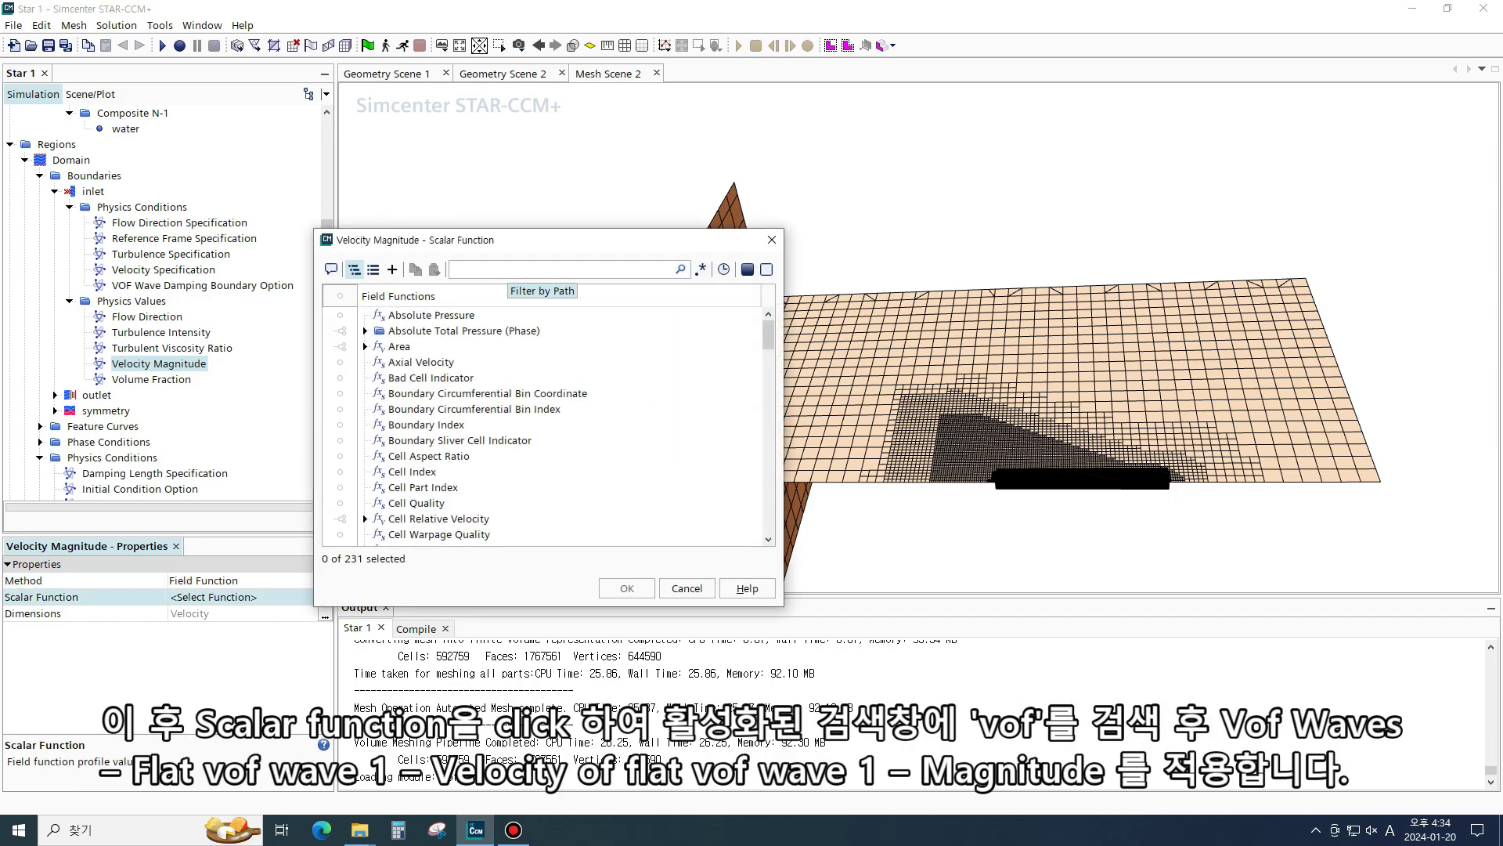
pyautogui.scroll(-3, 363, 514)
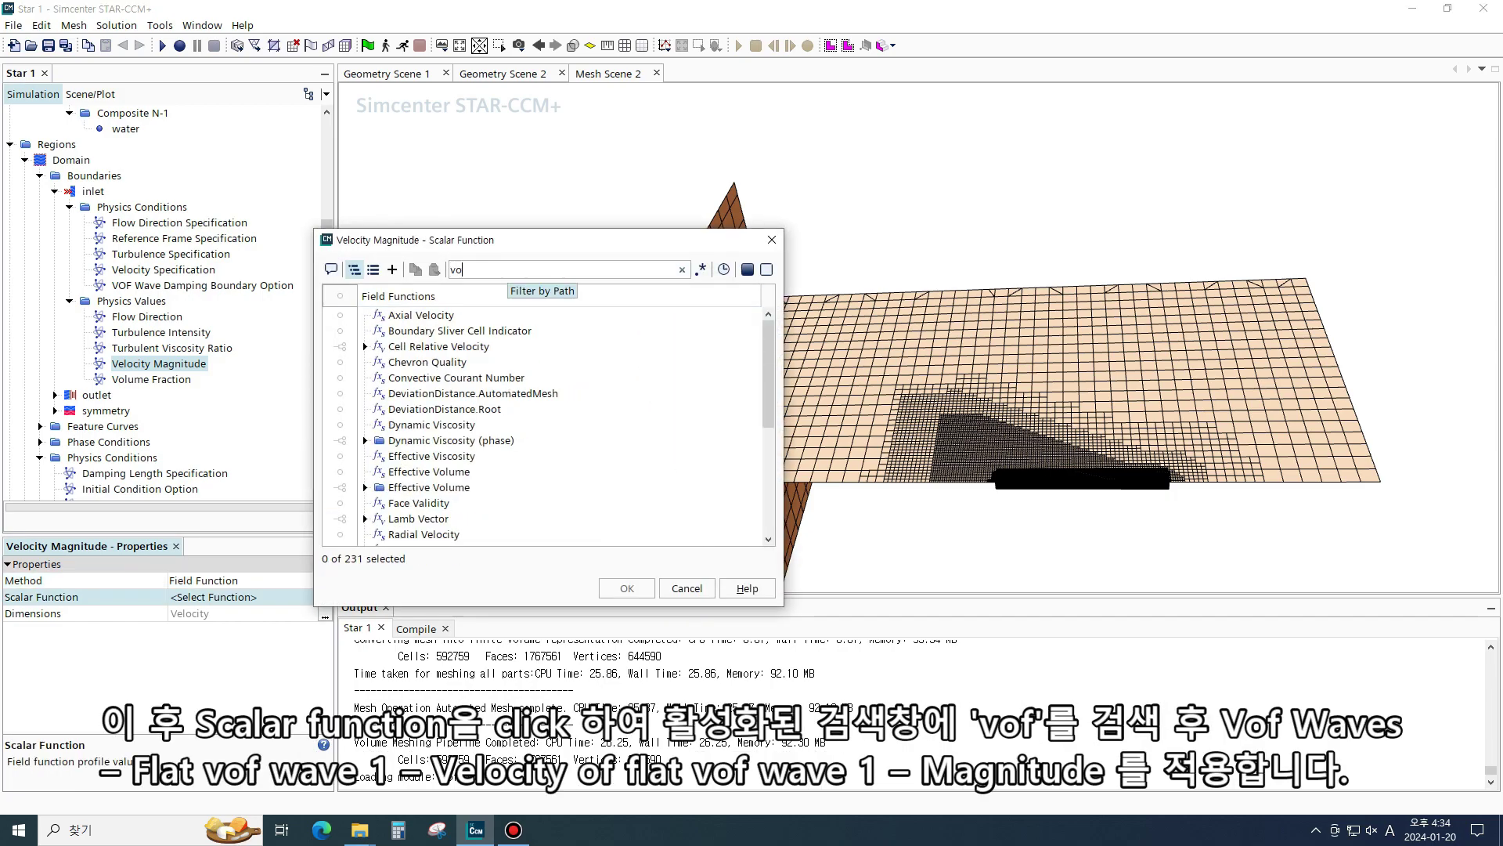
pyautogui.write('vof')
pyautogui.click(363, 310)
pyautogui.press('Right')
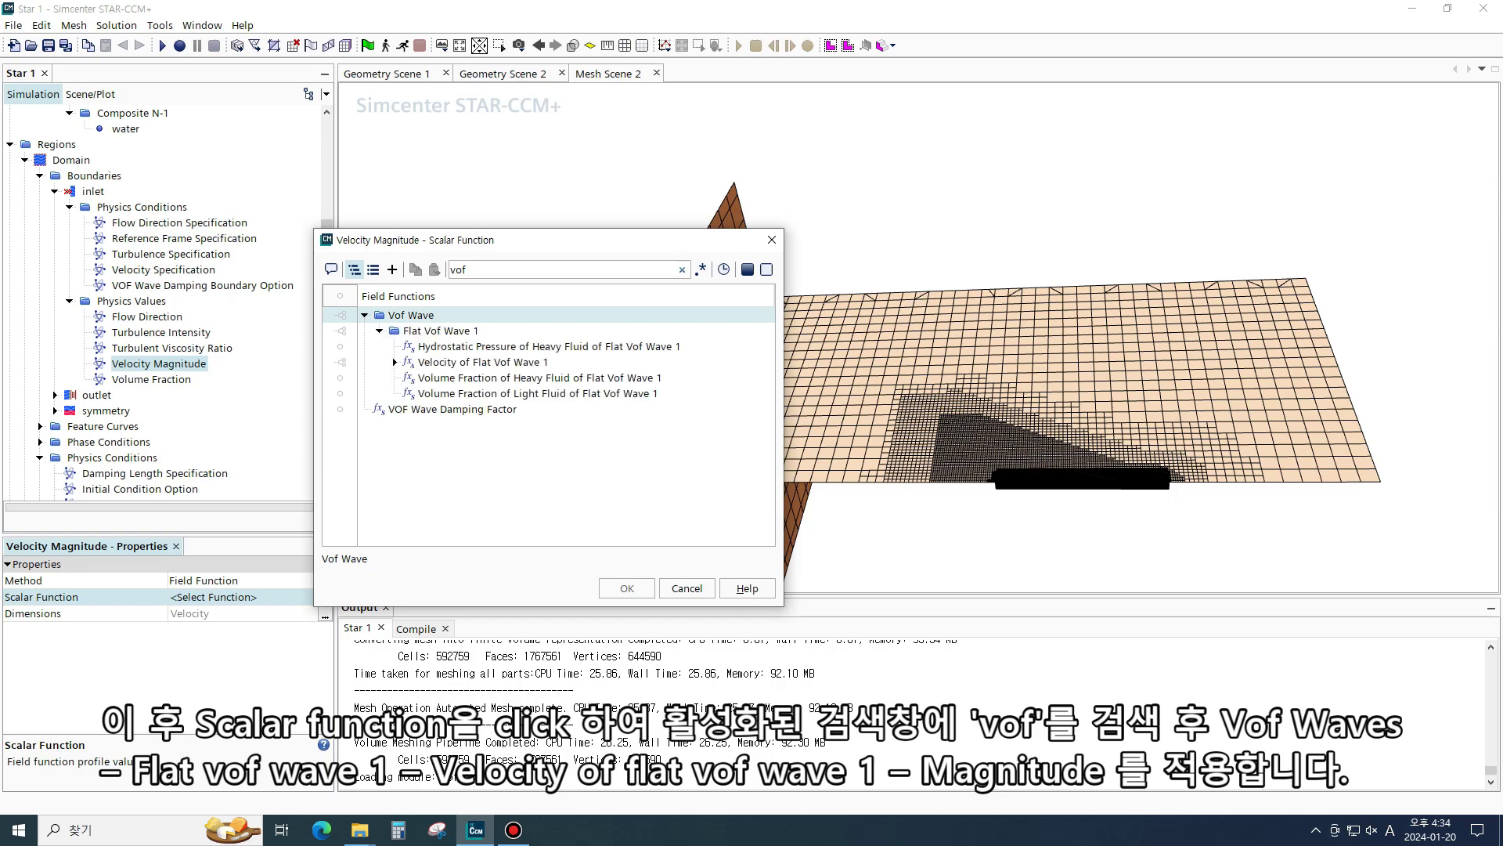
pyautogui.press('Down')
pyautogui.press('Down')
pyautogui.press('Down')
pyautogui.press('Down')
pyautogui.press('Up')
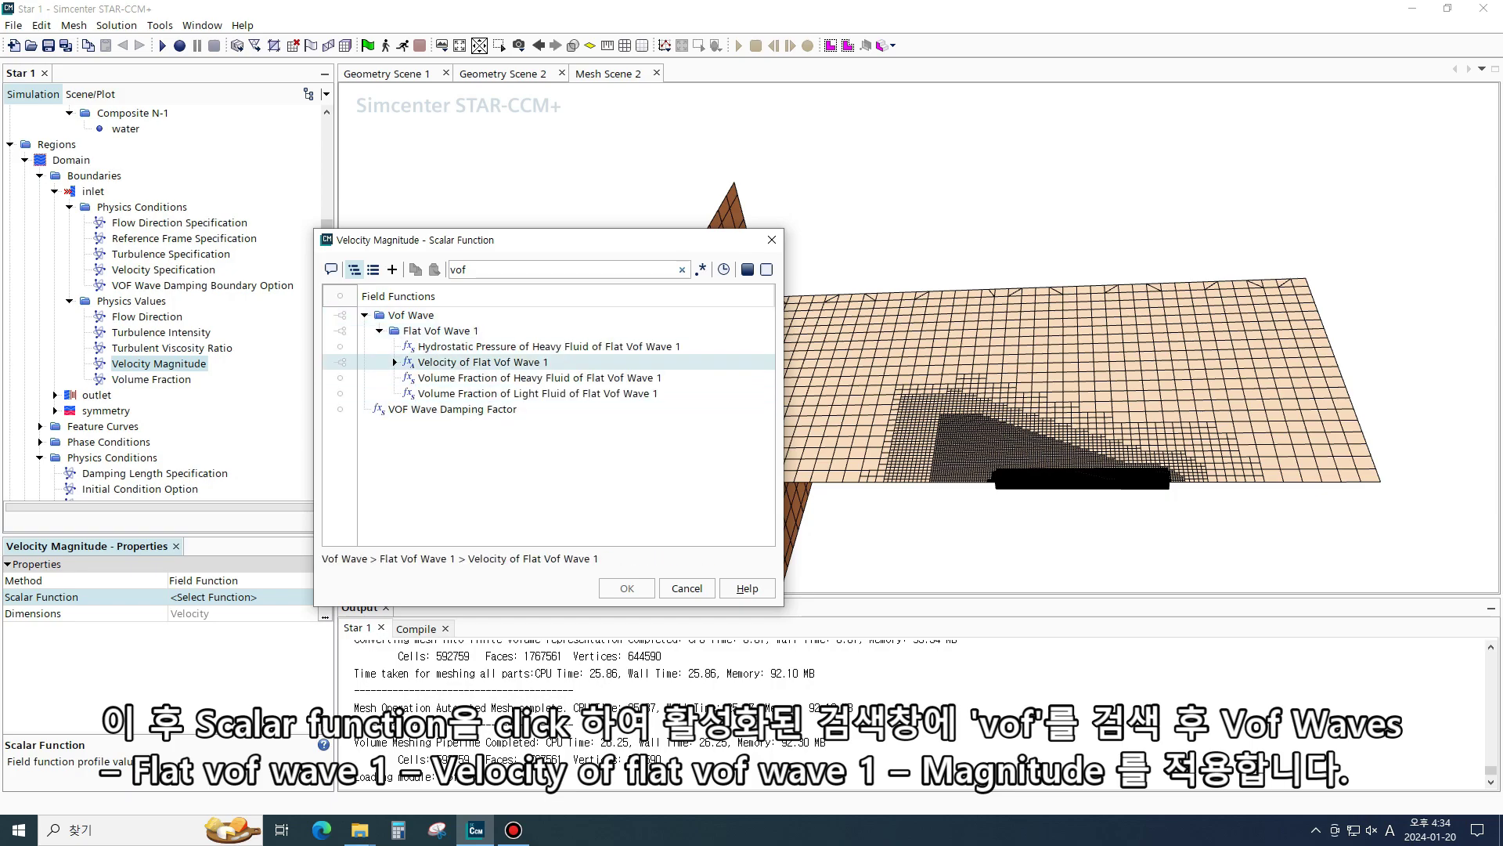
pyautogui.press('Down')
pyautogui.press('Down')
pyautogui.press('Down')
pyautogui.press('Up')
pyautogui.press('Up')
pyautogui.press('Up')
pyautogui.press('Right')
pyautogui.press('Down')
pyautogui.press('Up')
pyautogui.press('Down')
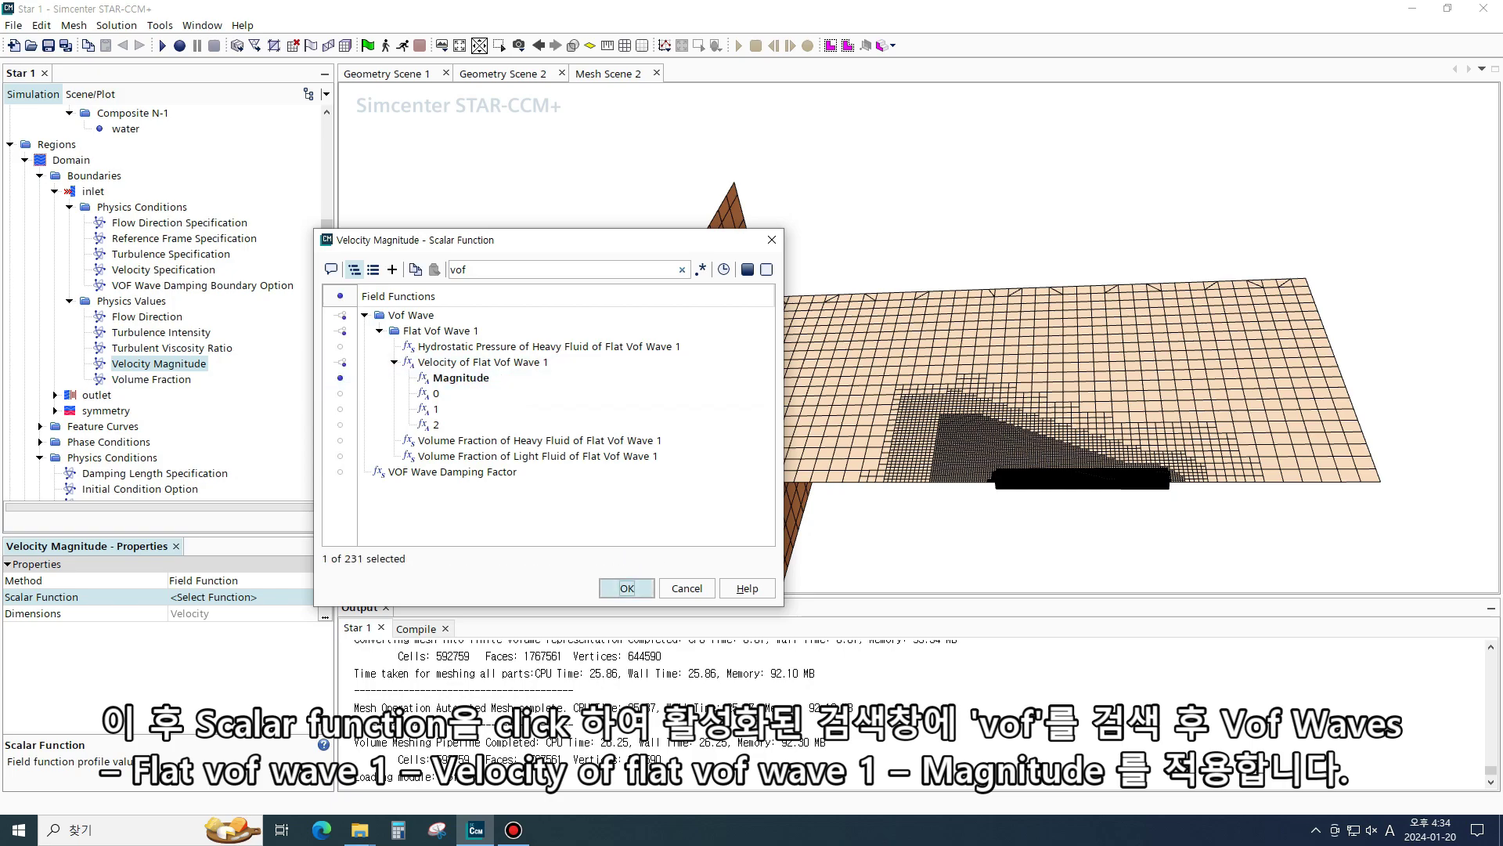
pyautogui.press('Return')
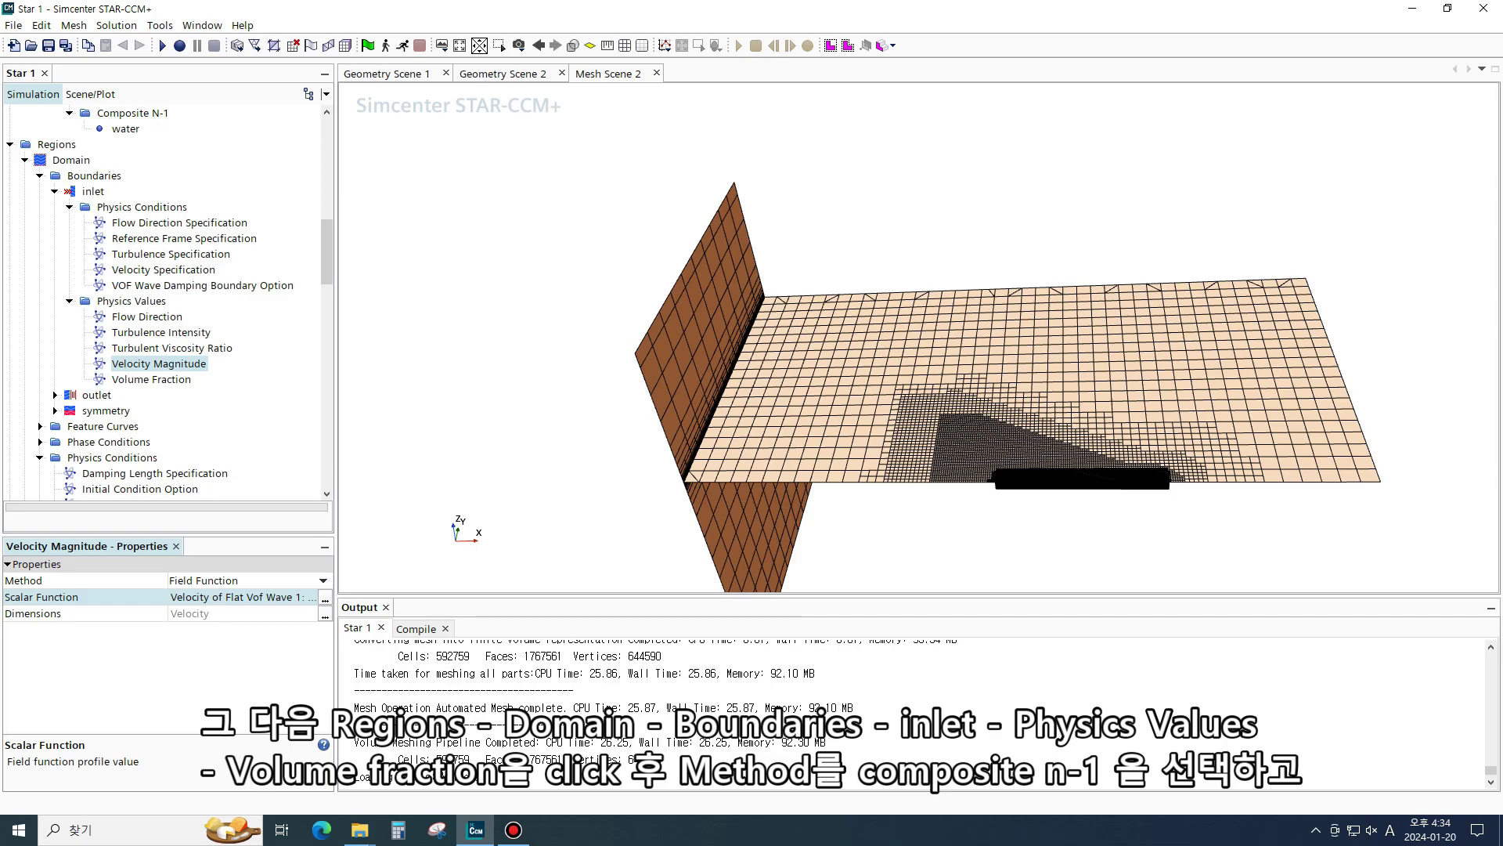
# Change the inlet boundary's Volume Fraction method to Composite N-1
pyautogui.scroll(-1, 162, 313)
pyautogui.click(151, 332)
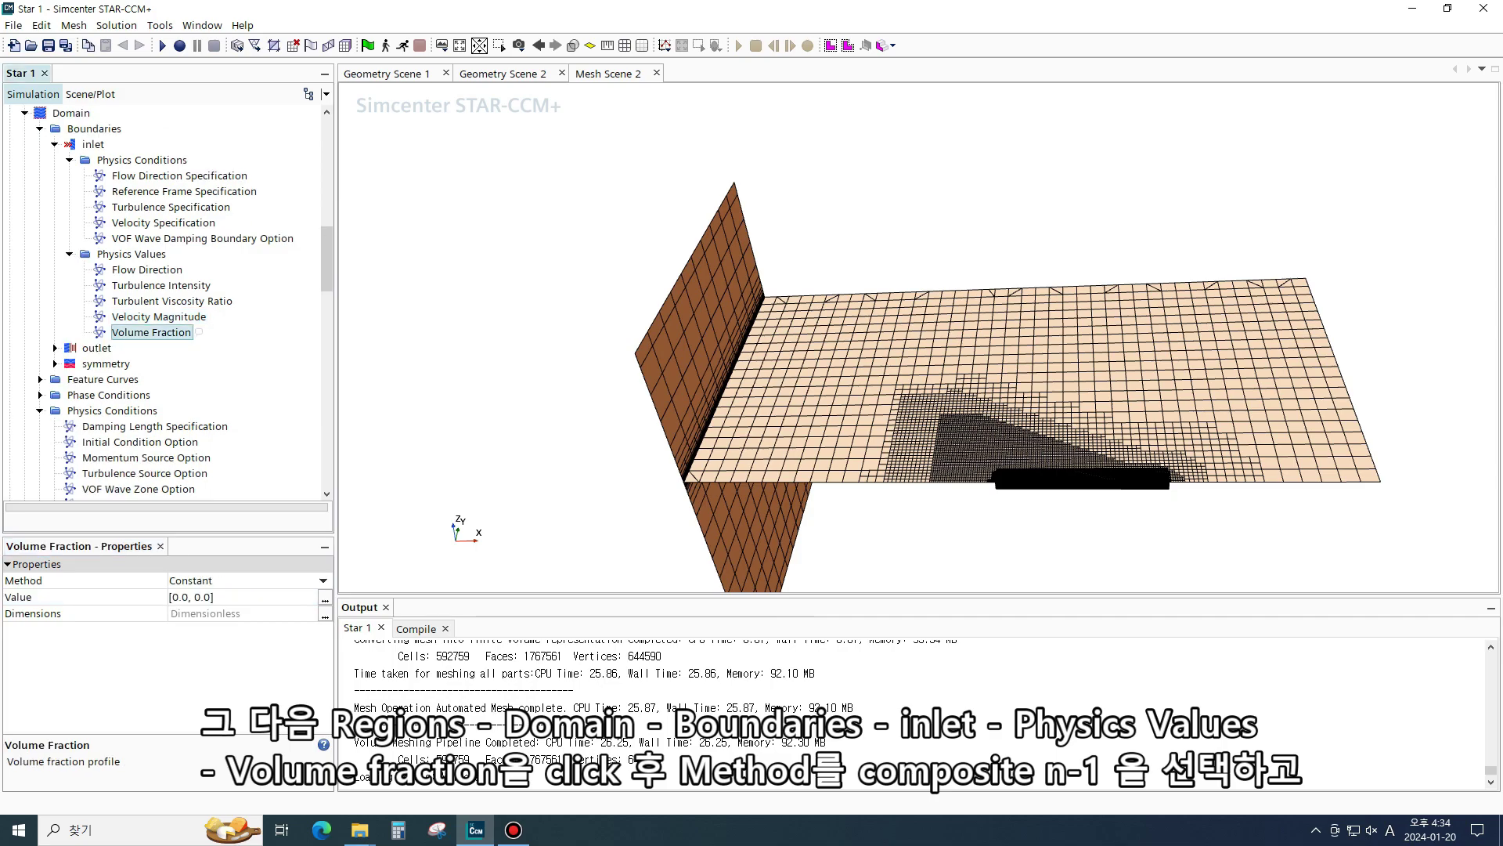
pyautogui.click(324, 580)
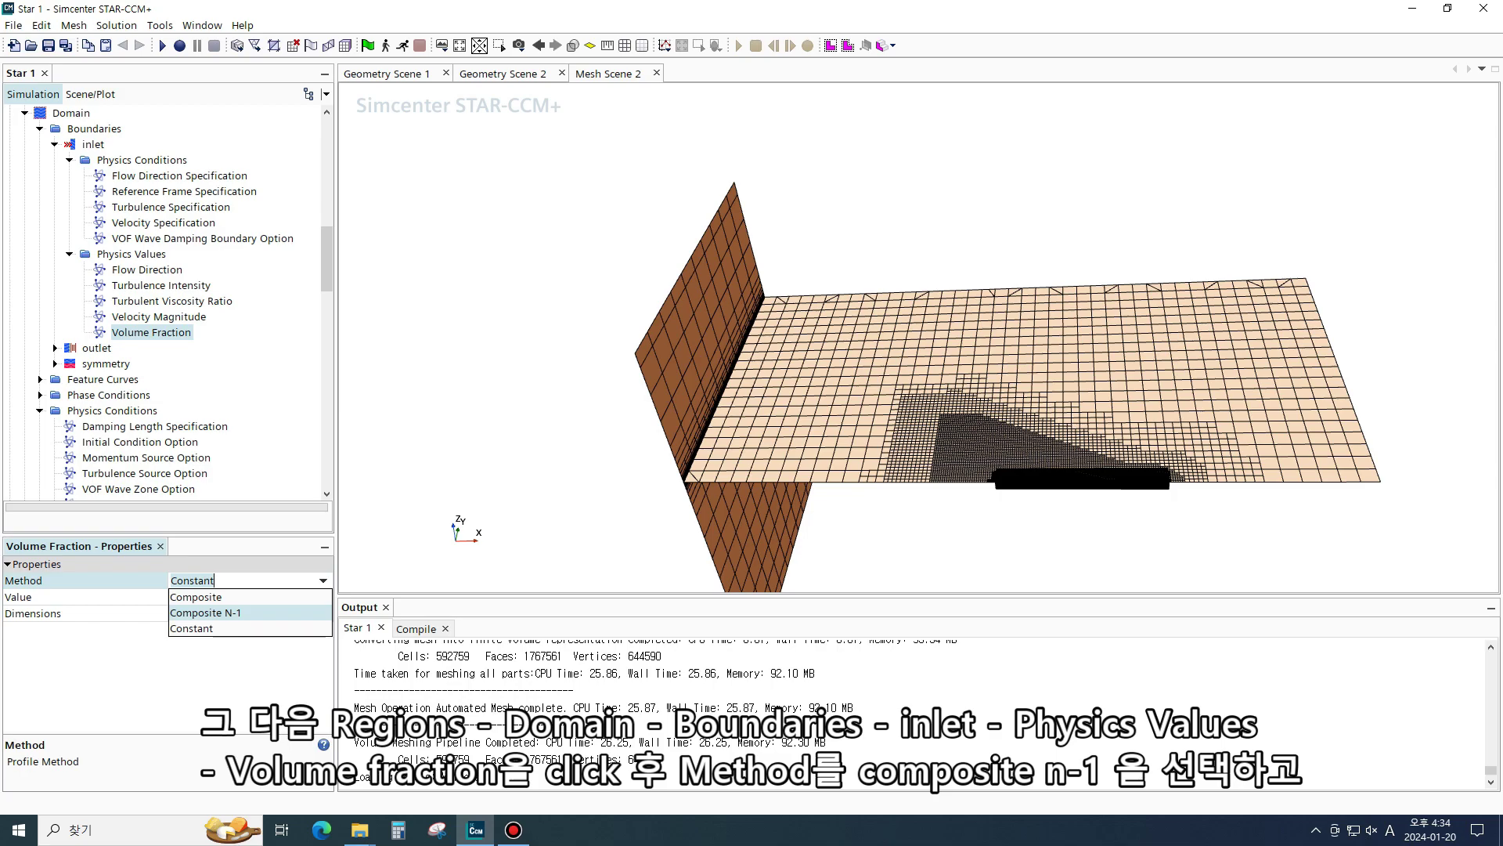
pyautogui.click(205, 612)
# Define the inlet's water volume fraction by Field Function, using Volume Fraction of Heavy Fluid of Flat Vof Wave 1 as the scalar function
pyautogui.click(100, 348)
pyautogui.click(155, 363)
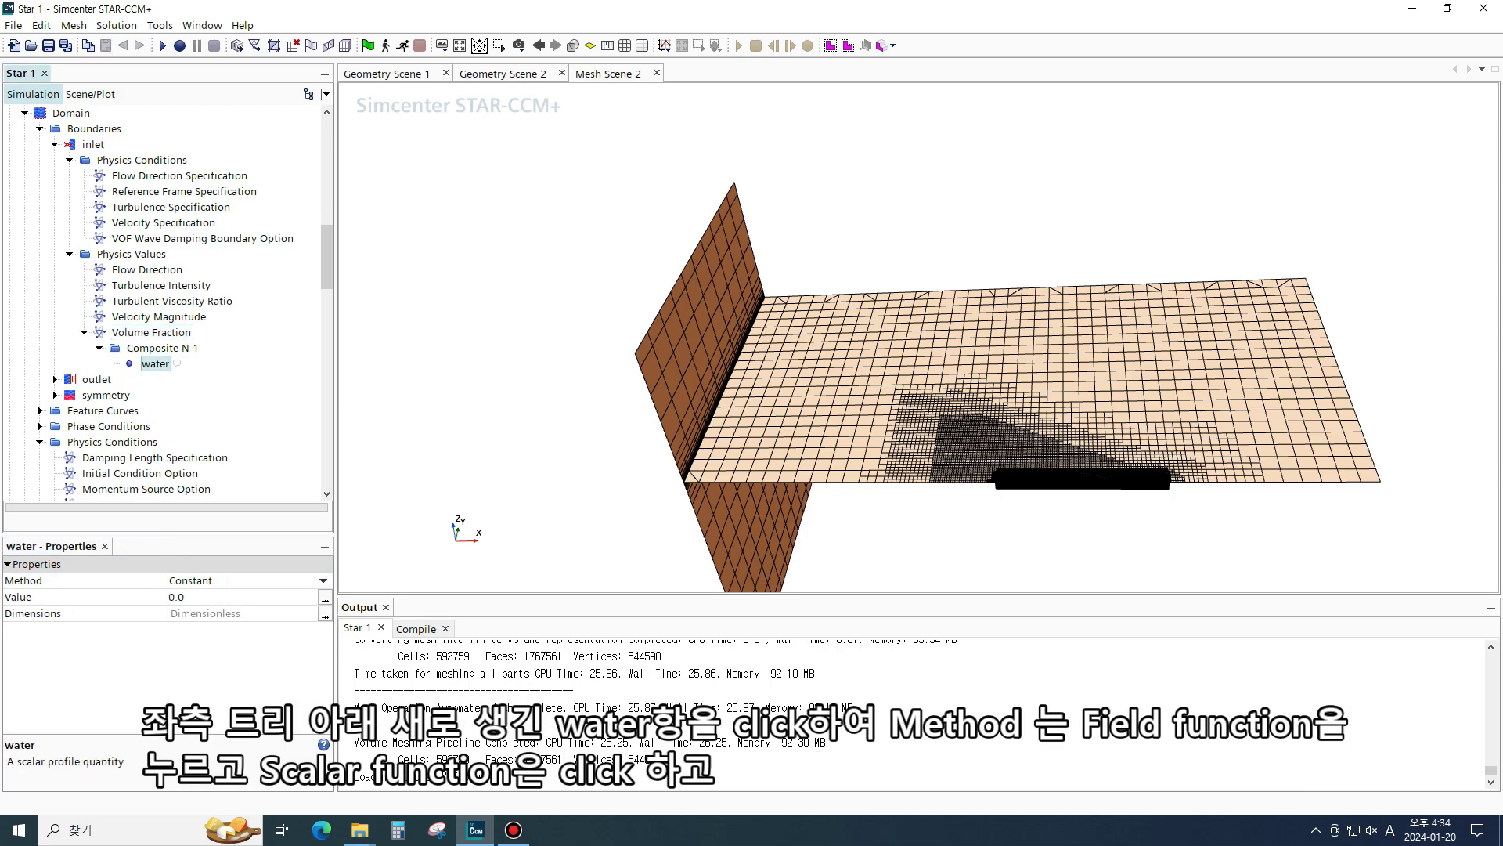
pyautogui.click(242, 580)
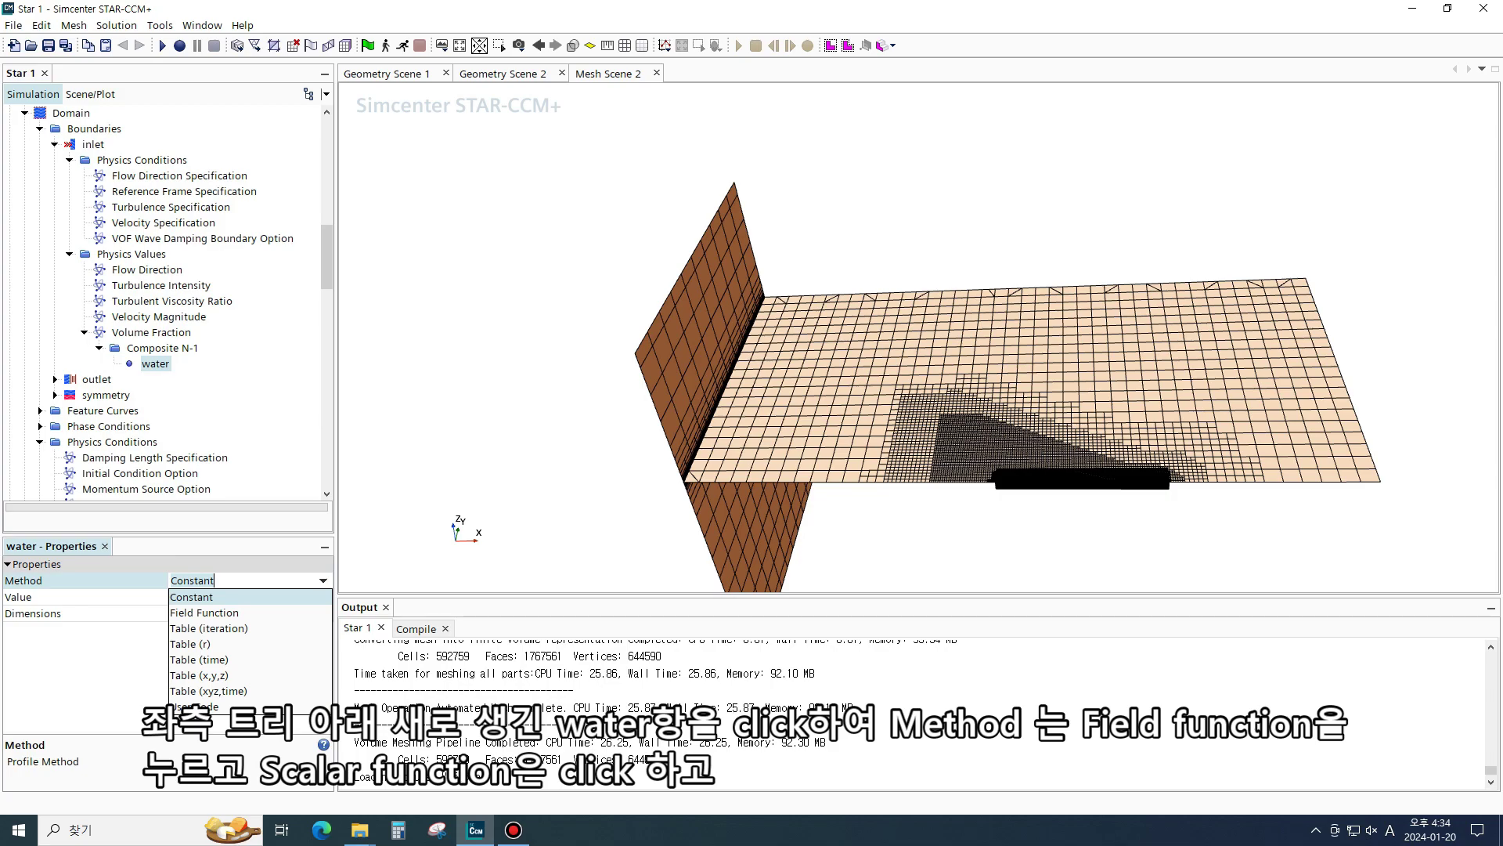
pyautogui.click(205, 613)
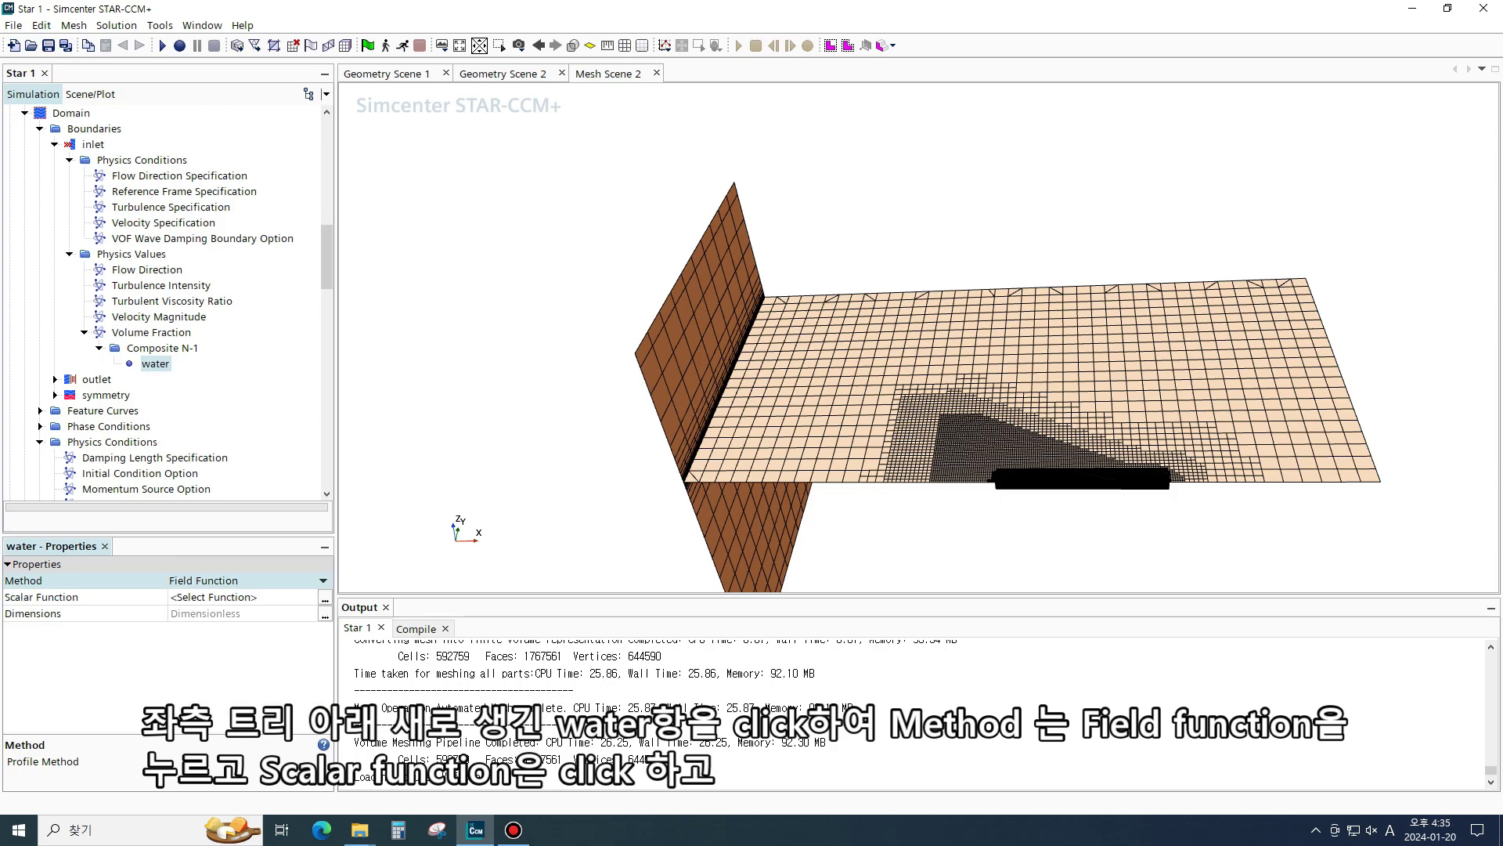
pyautogui.click(324, 599)
pyautogui.write('vol')
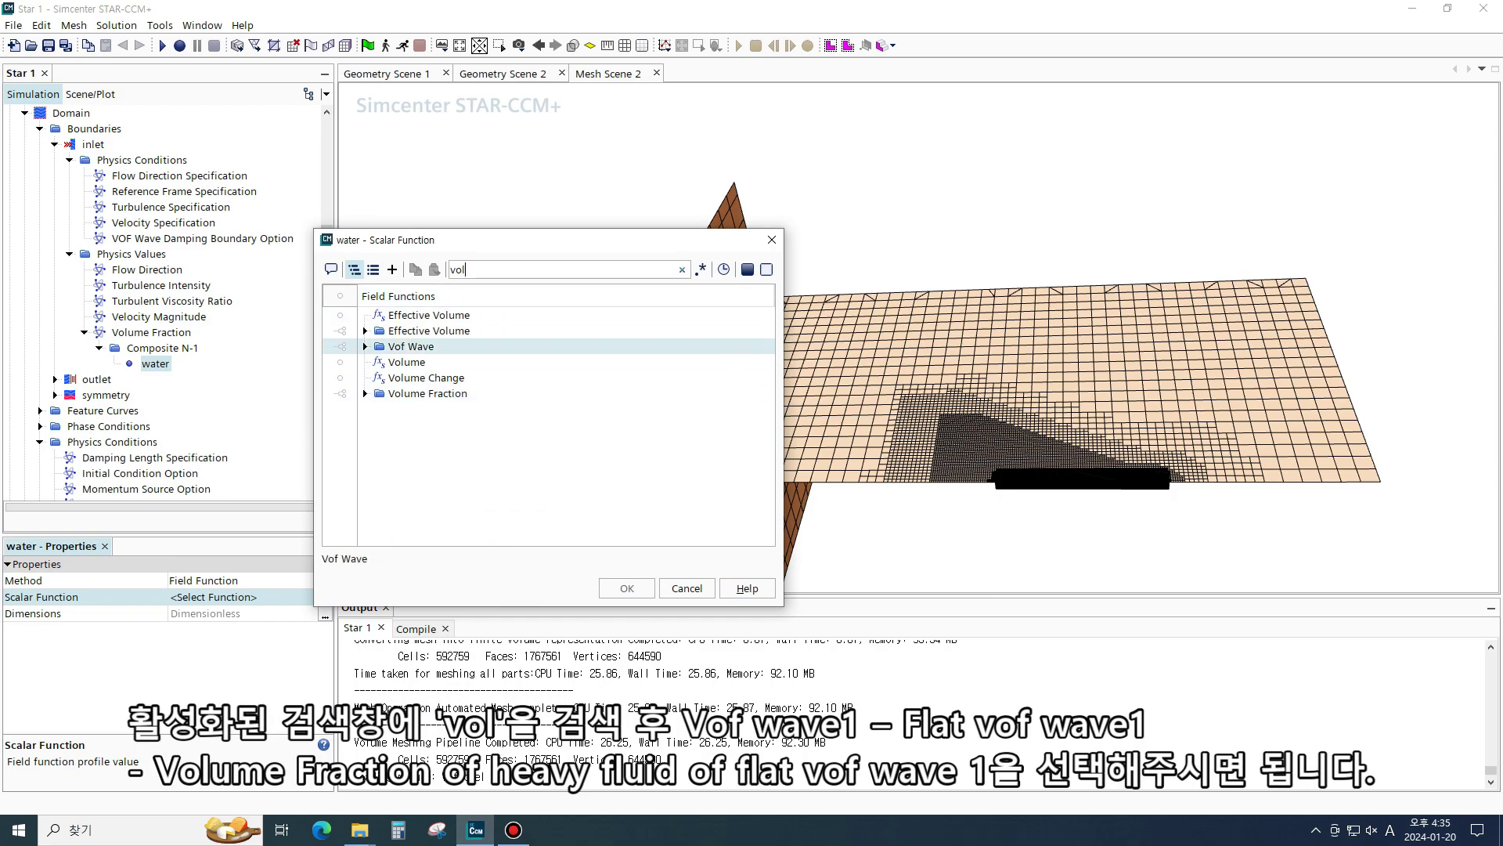
pyautogui.click(364, 346)
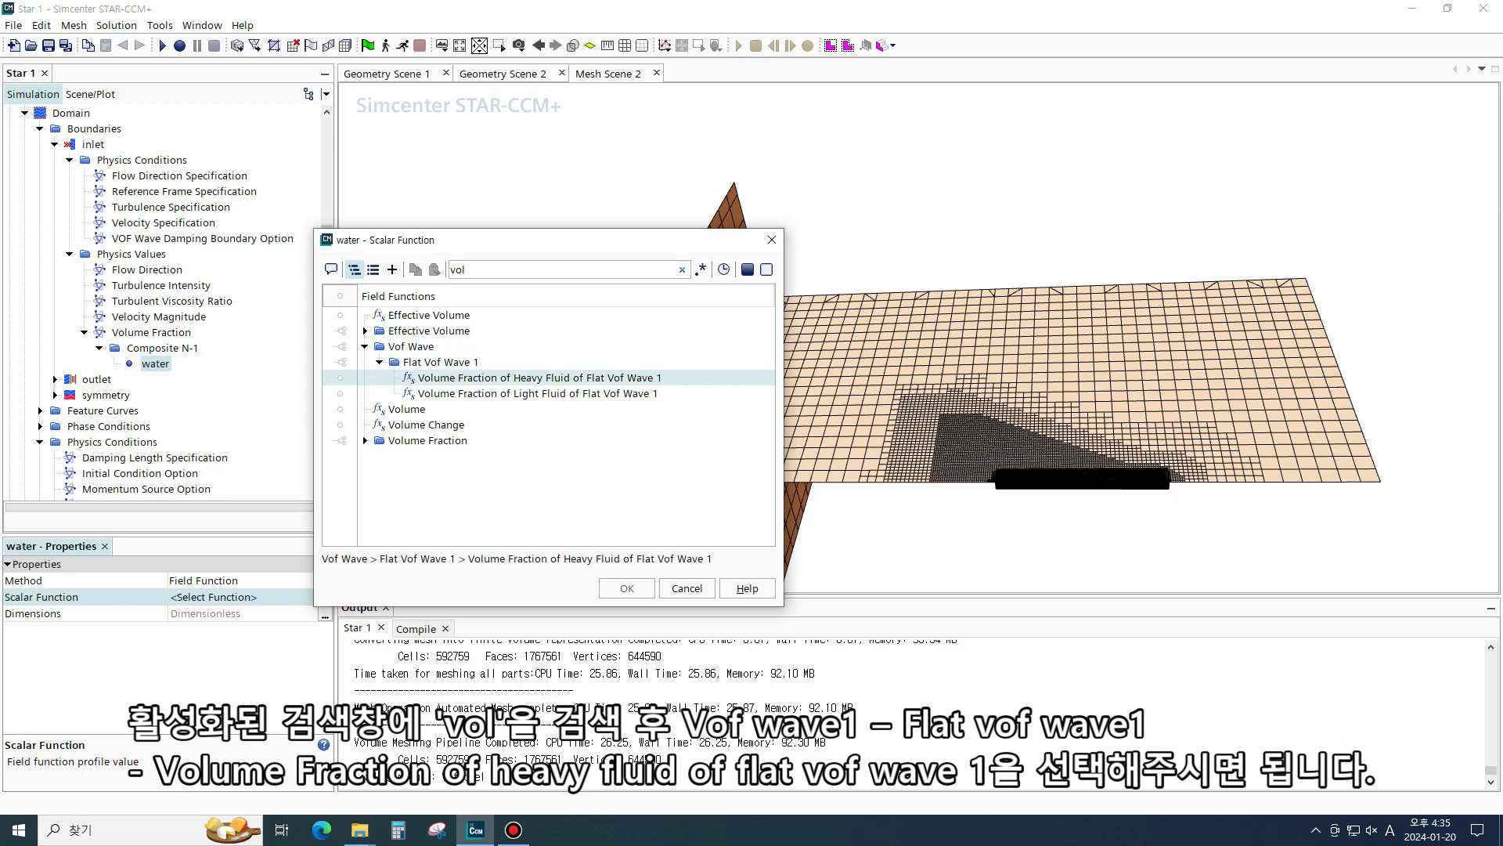
pyautogui.click(470, 378)
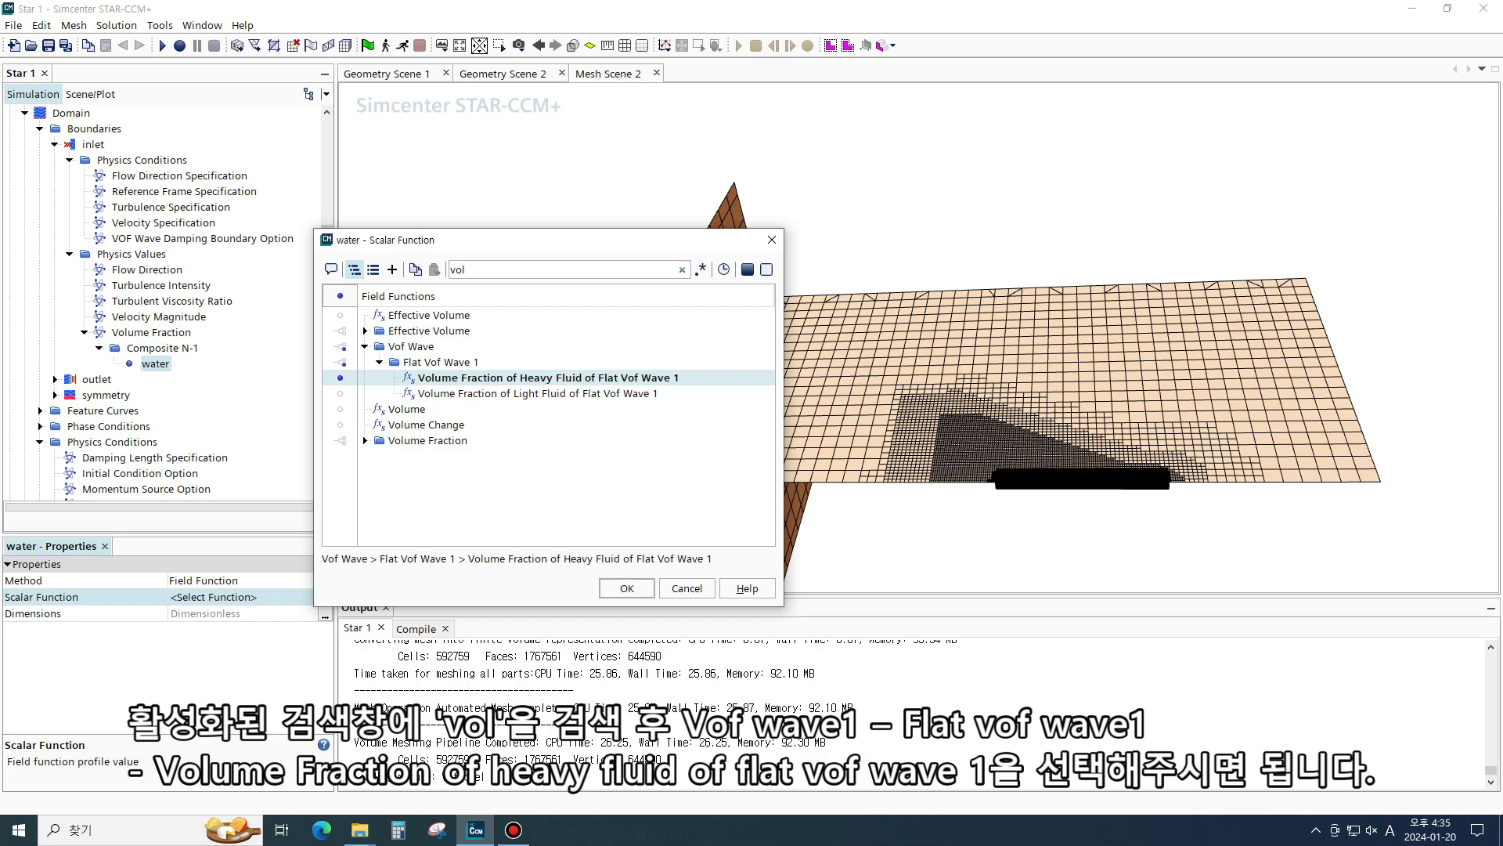
pyautogui.click(627, 588)
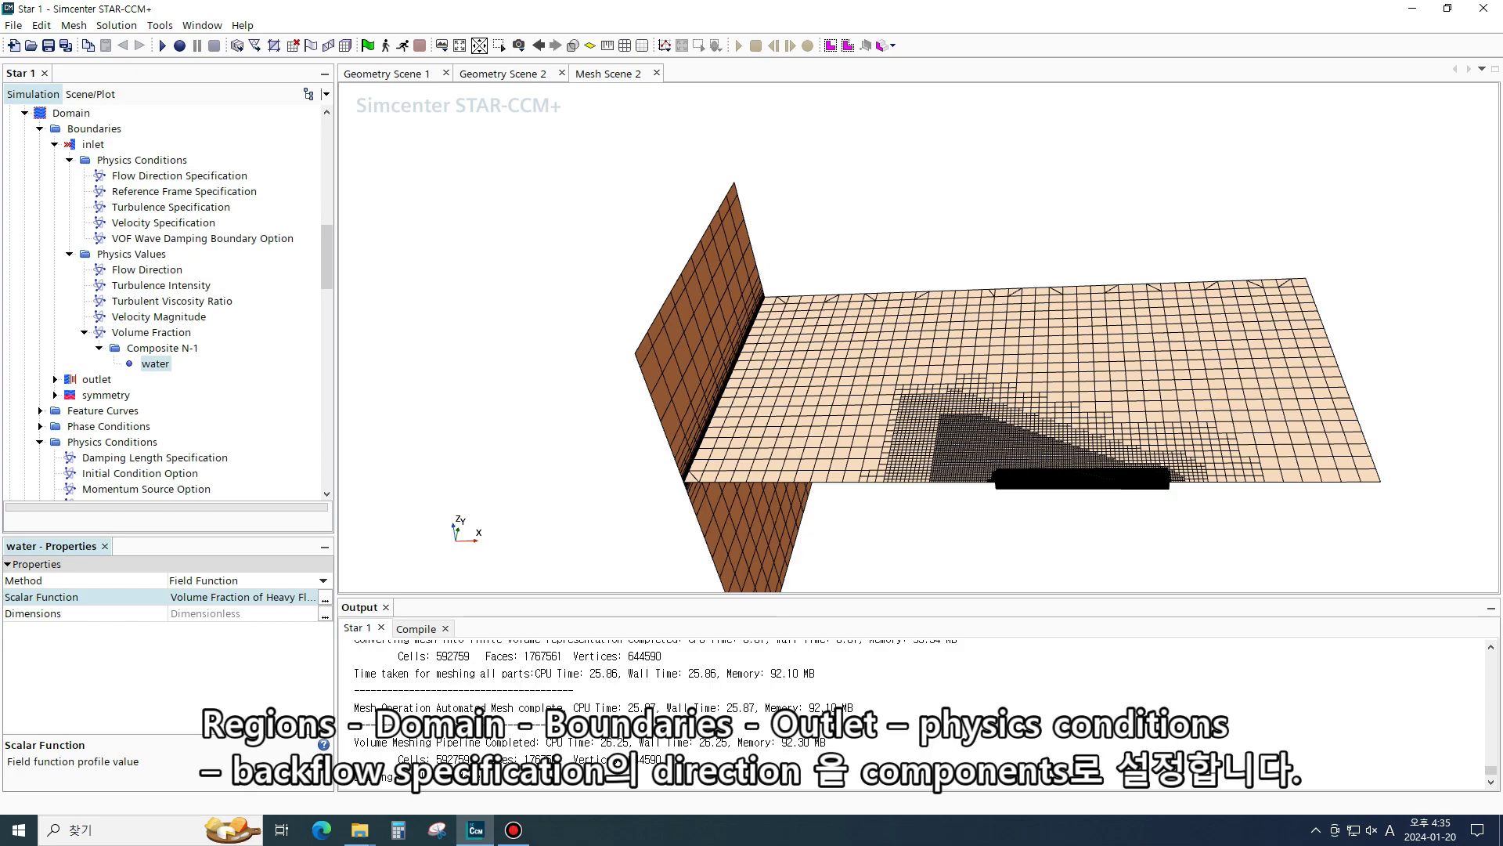
# Set the direction of the outlet boundary's Backflow Specification to Components
pyautogui.click(55, 379)
pyautogui.scroll(-2, 57, 376)
pyautogui.click(70, 301)
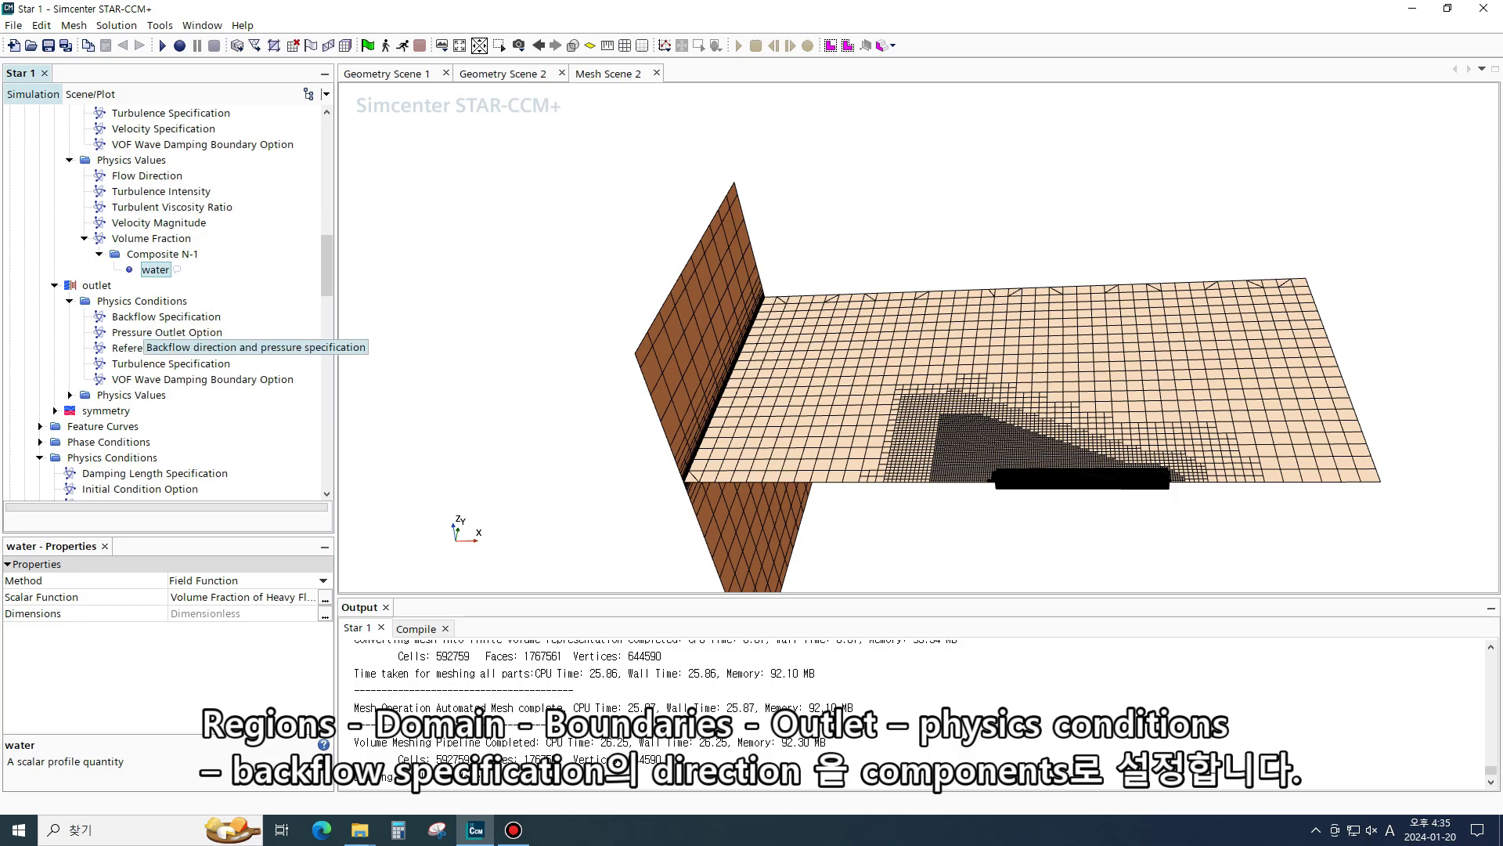
pyautogui.click(165, 317)
pyautogui.click(323, 581)
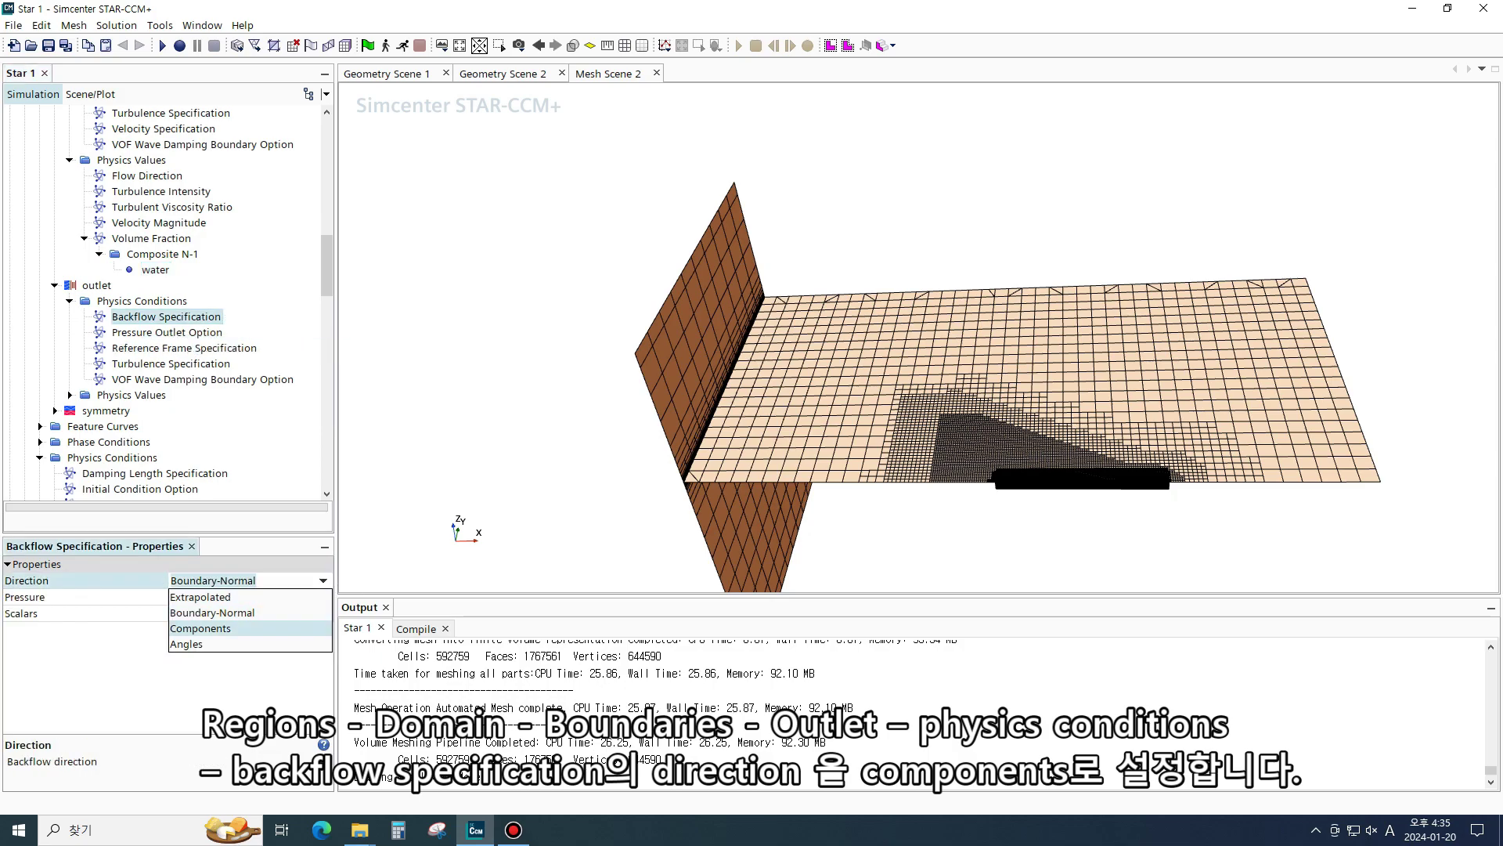
pyautogui.click(201, 628)
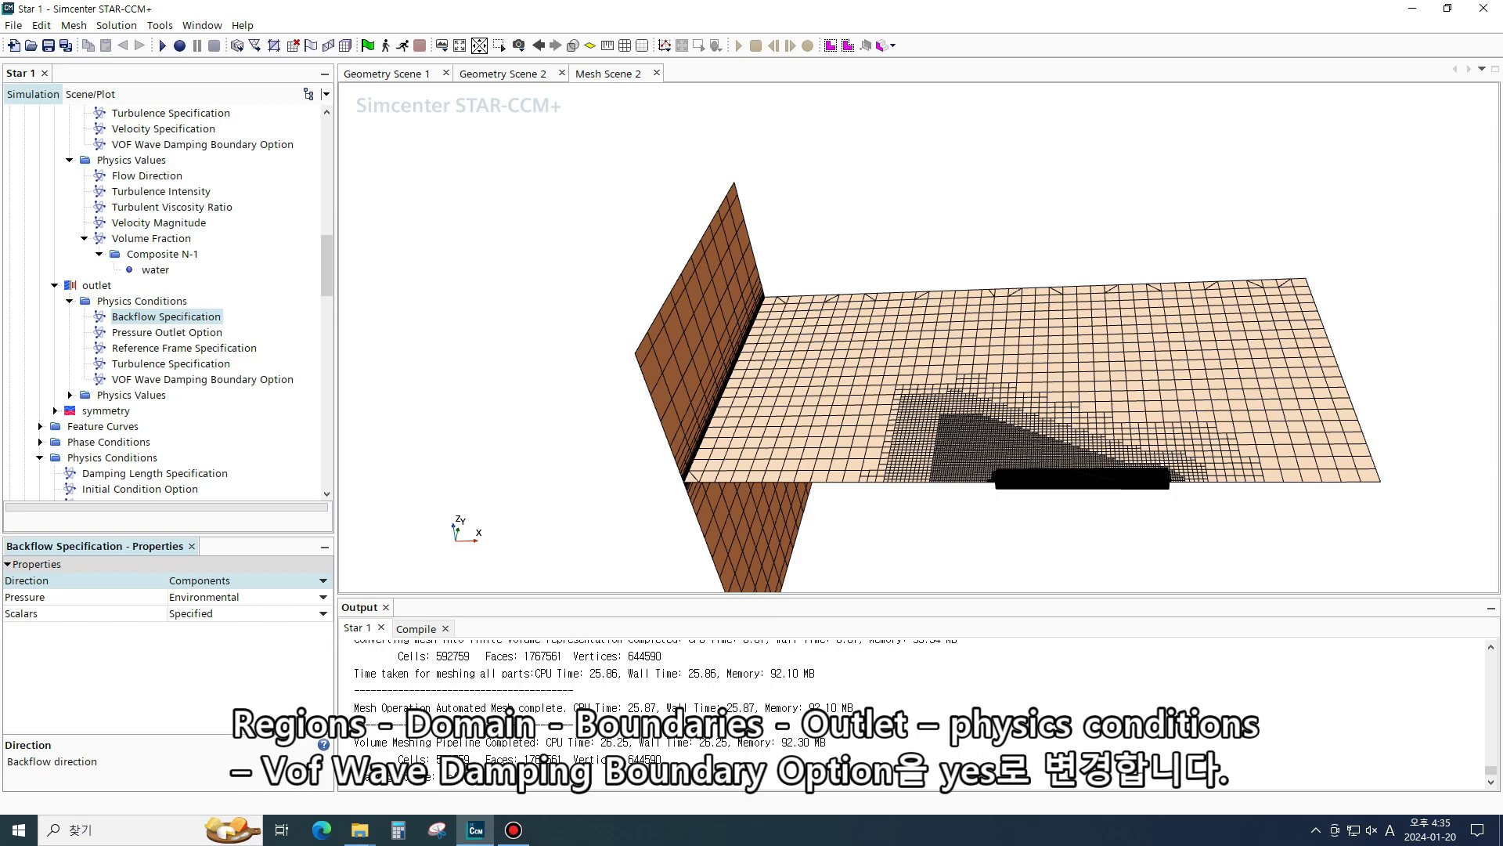
# Set the outlet boundary's VOF Wave Damping Boundary Option to Yes
pyautogui.click(266, 379)
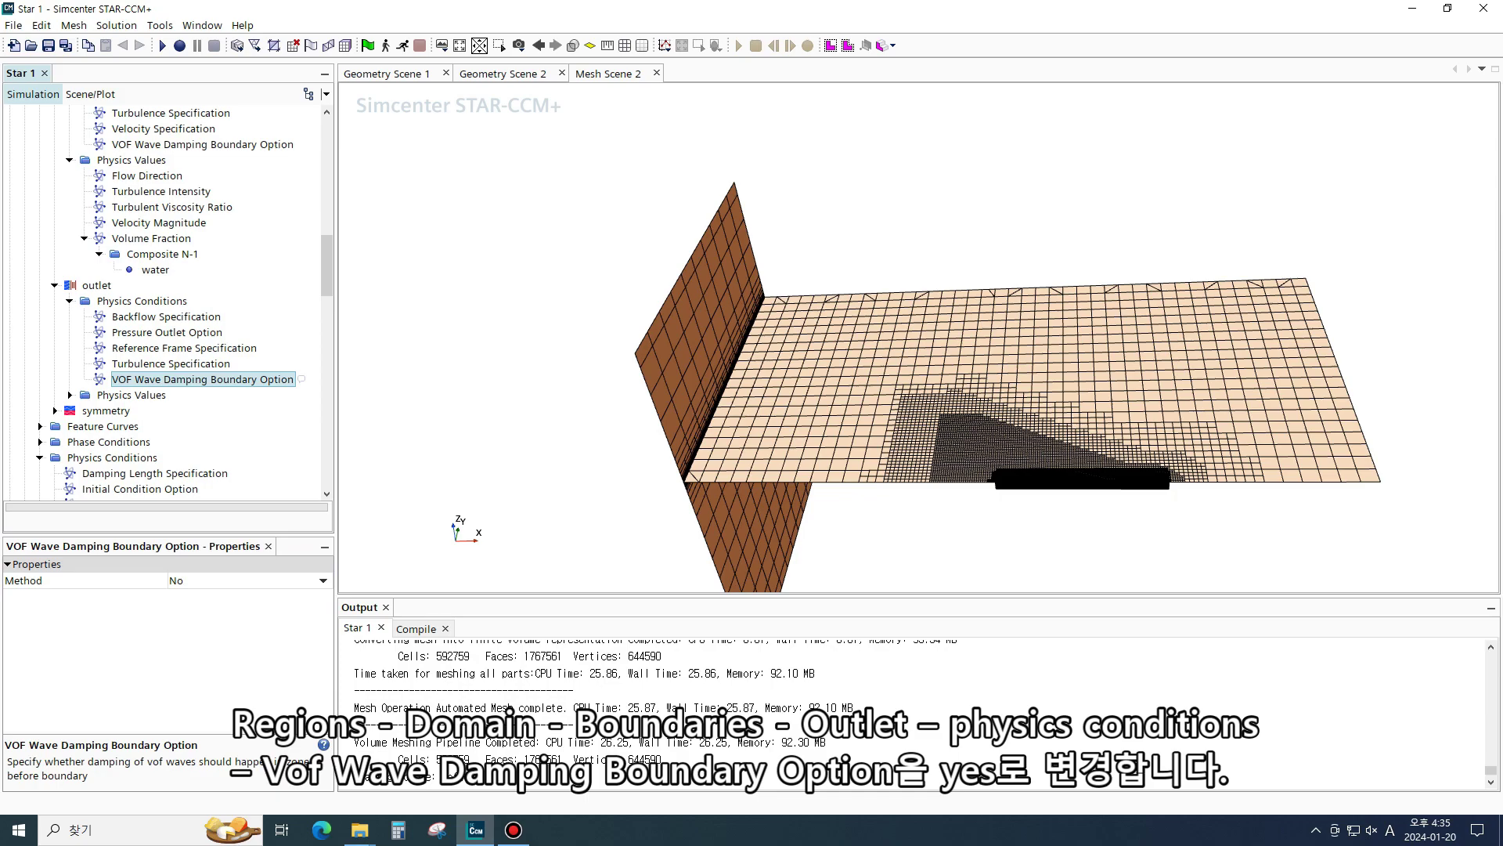
pyautogui.click(323, 580)
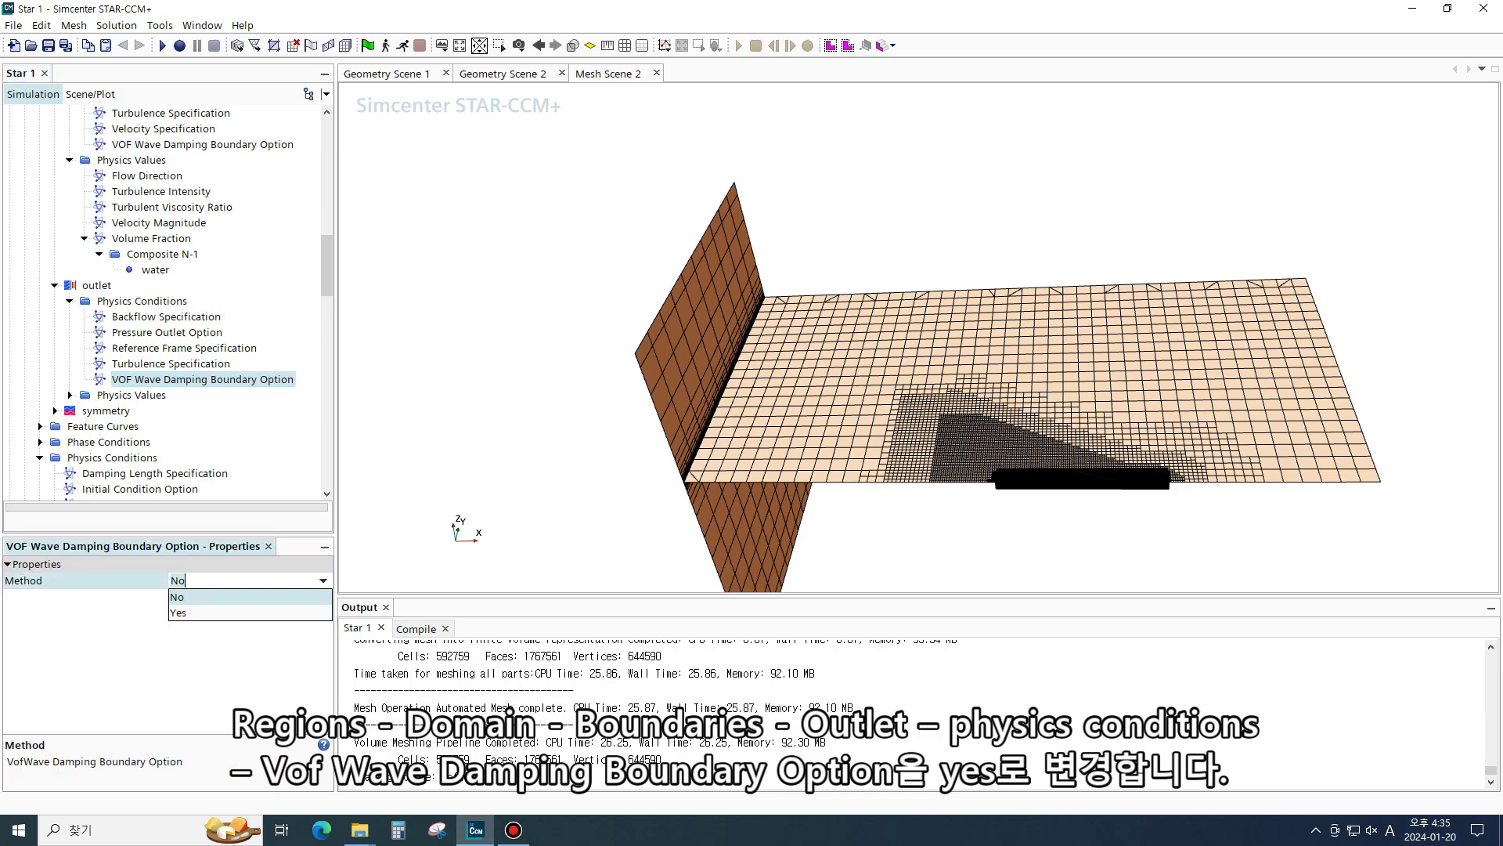
pyautogui.click(188, 613)
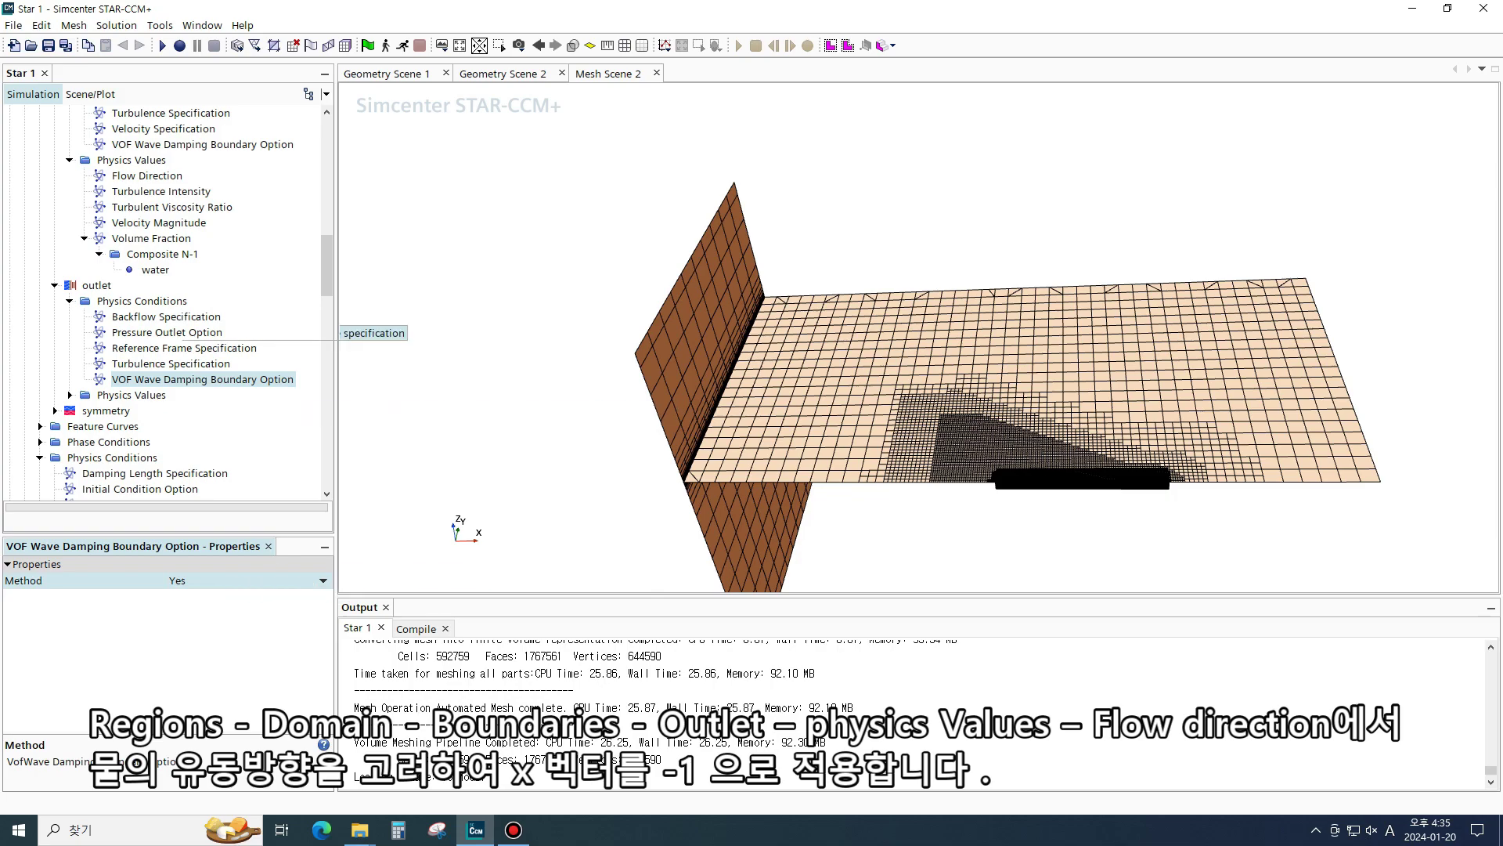
# Set the outlet boundary's Flow Direction physics value to [-1.0, 0.0, 0.0]
pyautogui.click(70, 395)
pyautogui.click(147, 411)
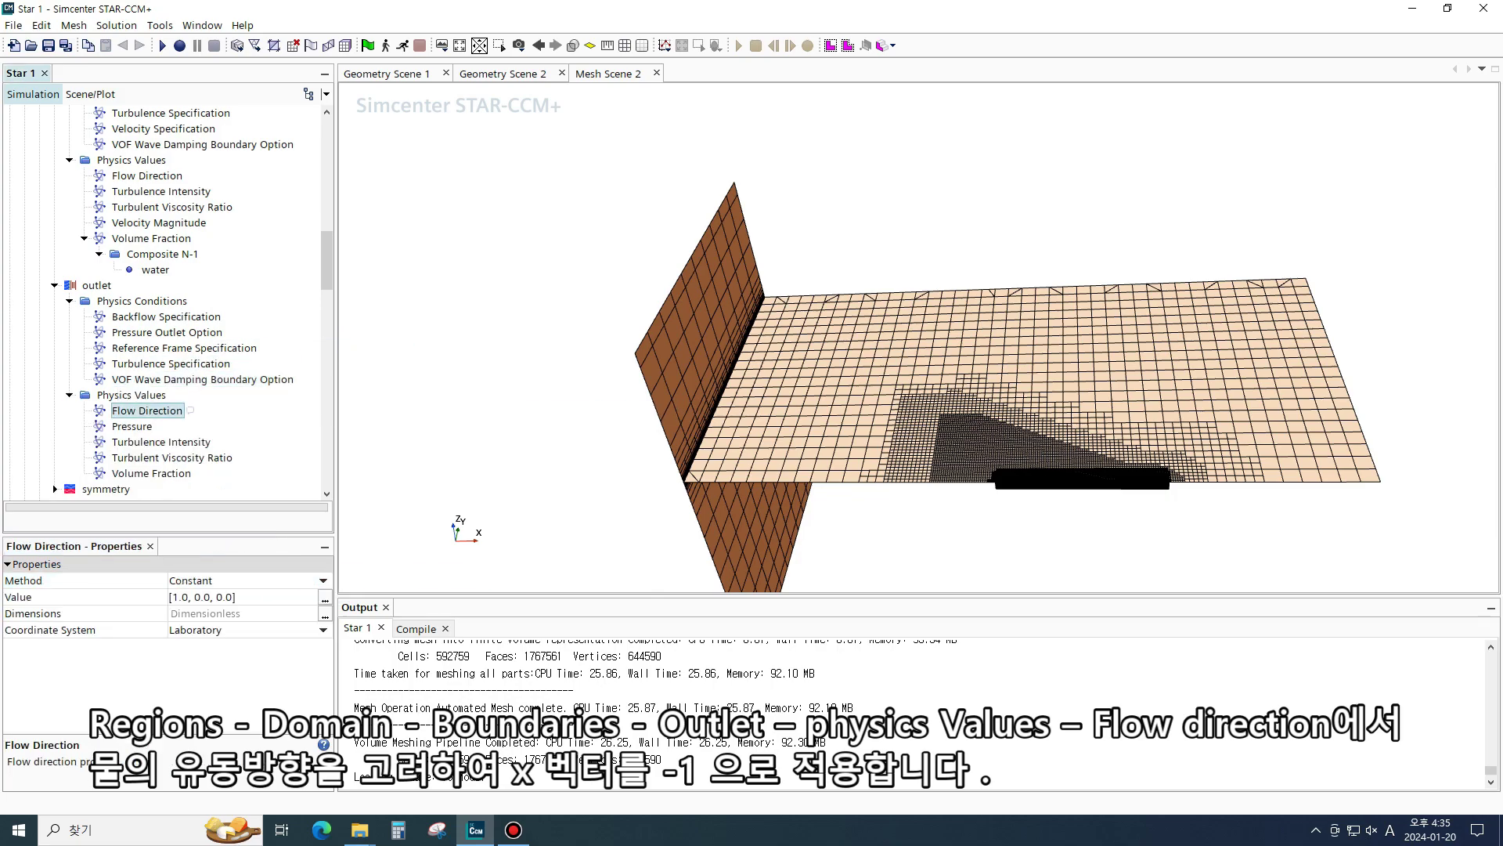
pyautogui.click(183, 597)
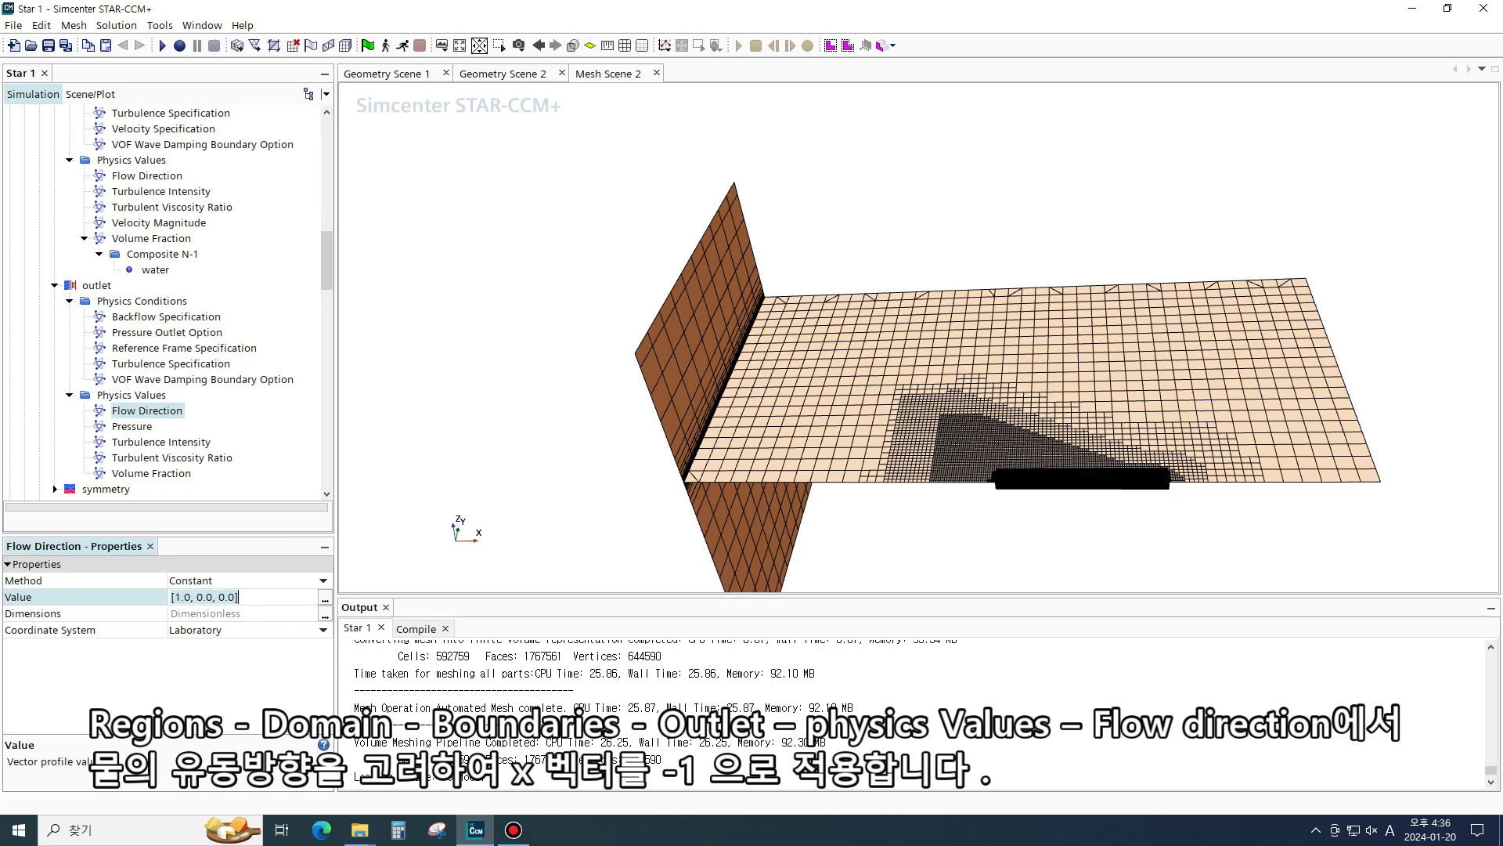
pyautogui.moveTo(190, 597); pyautogui.dragTo(175, 598)
pyautogui.write('-')
pyautogui.press('Return')
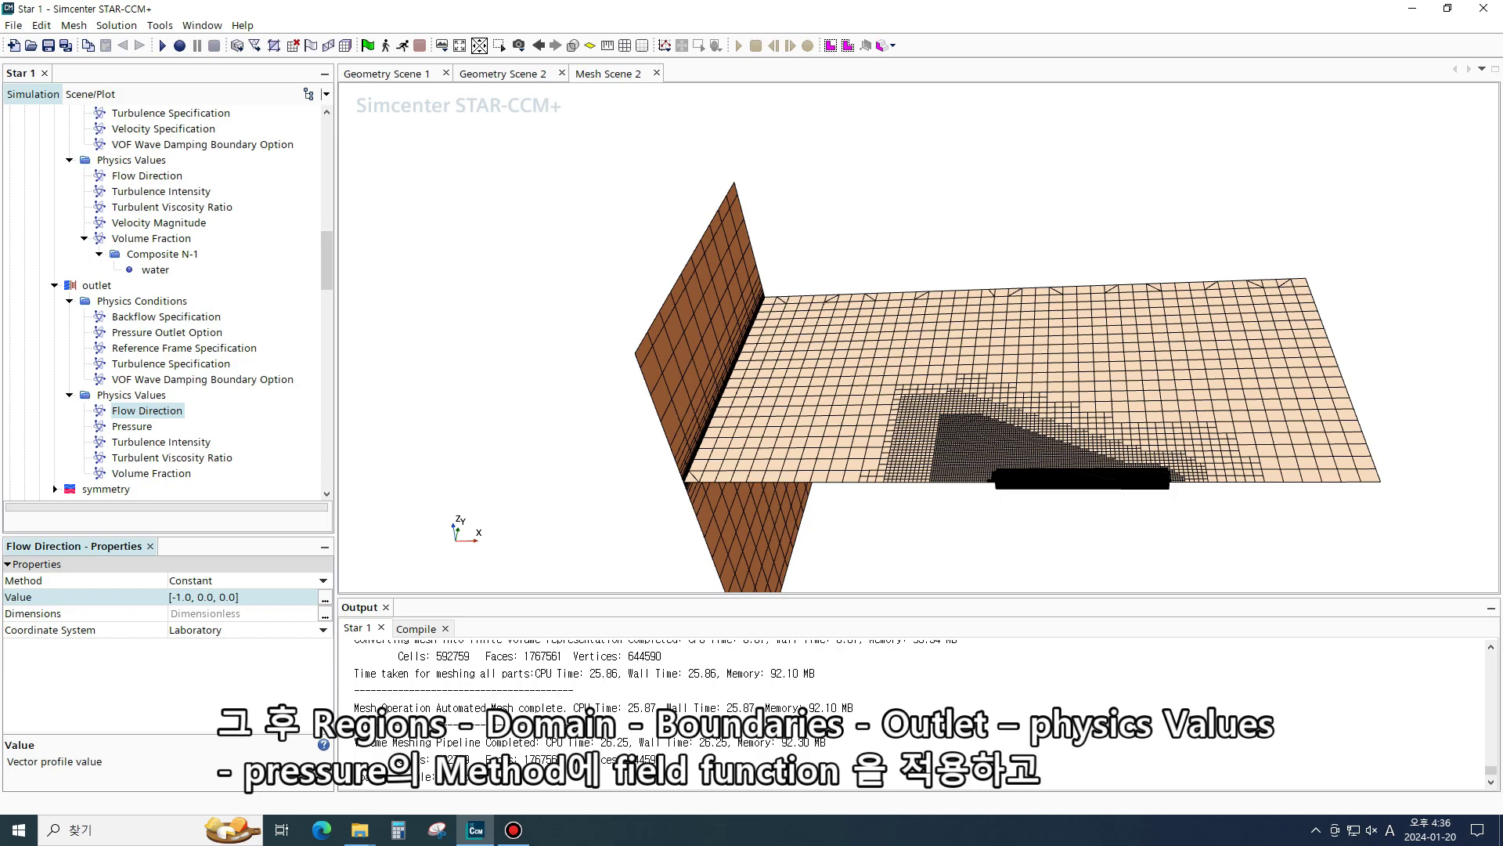
# Define the outlet's Pressure by Field Function, using Hydrostatic Pressure of Heavy Fluid of Flat Vof Wave 1 as the scalar function
pyautogui.click(131, 426)
pyautogui.click(245, 580)
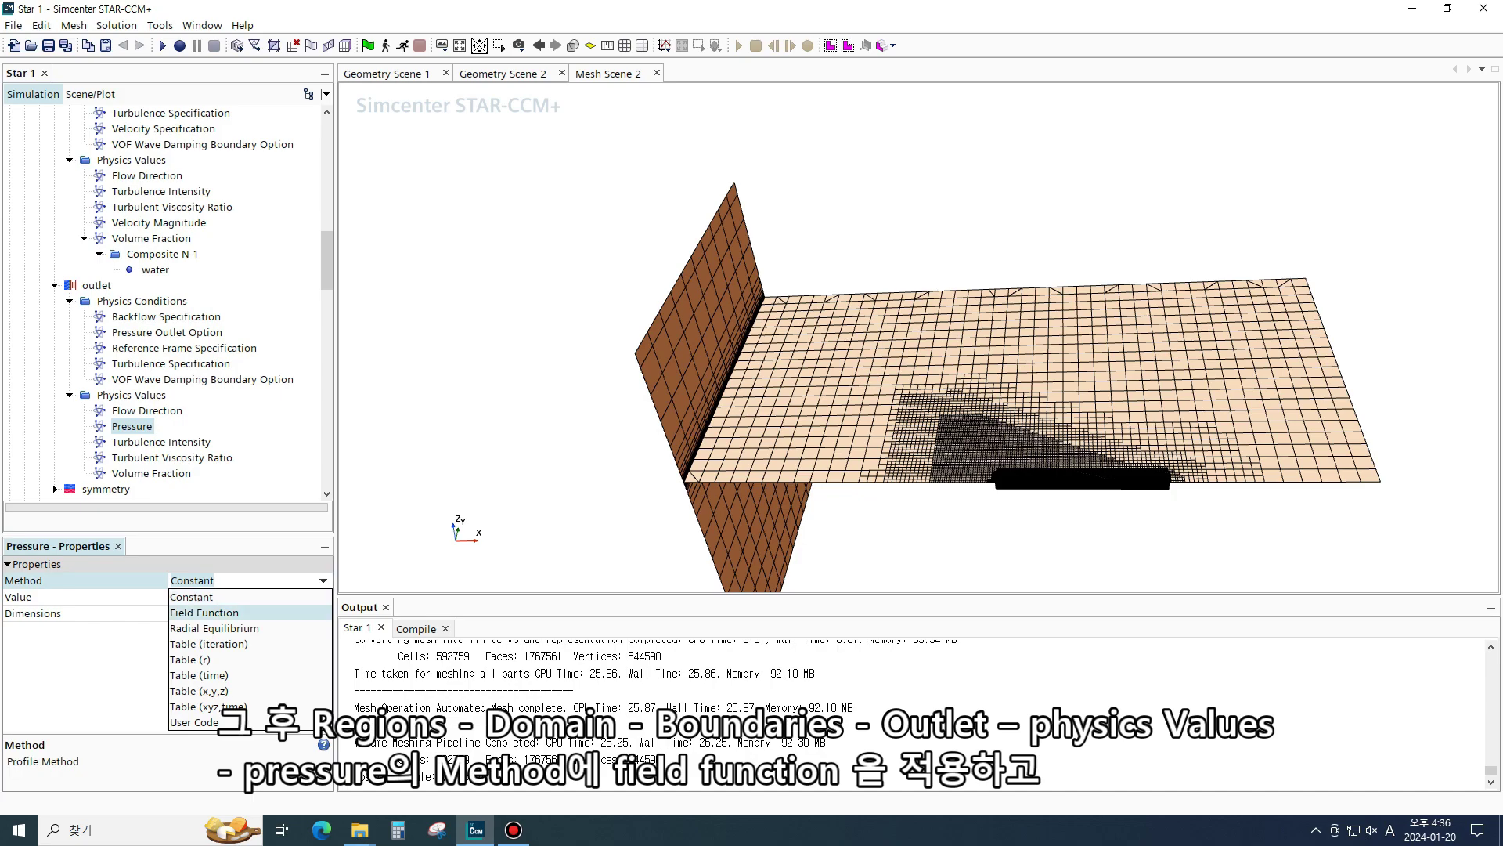
pyautogui.click(203, 613)
pyautogui.click(325, 599)
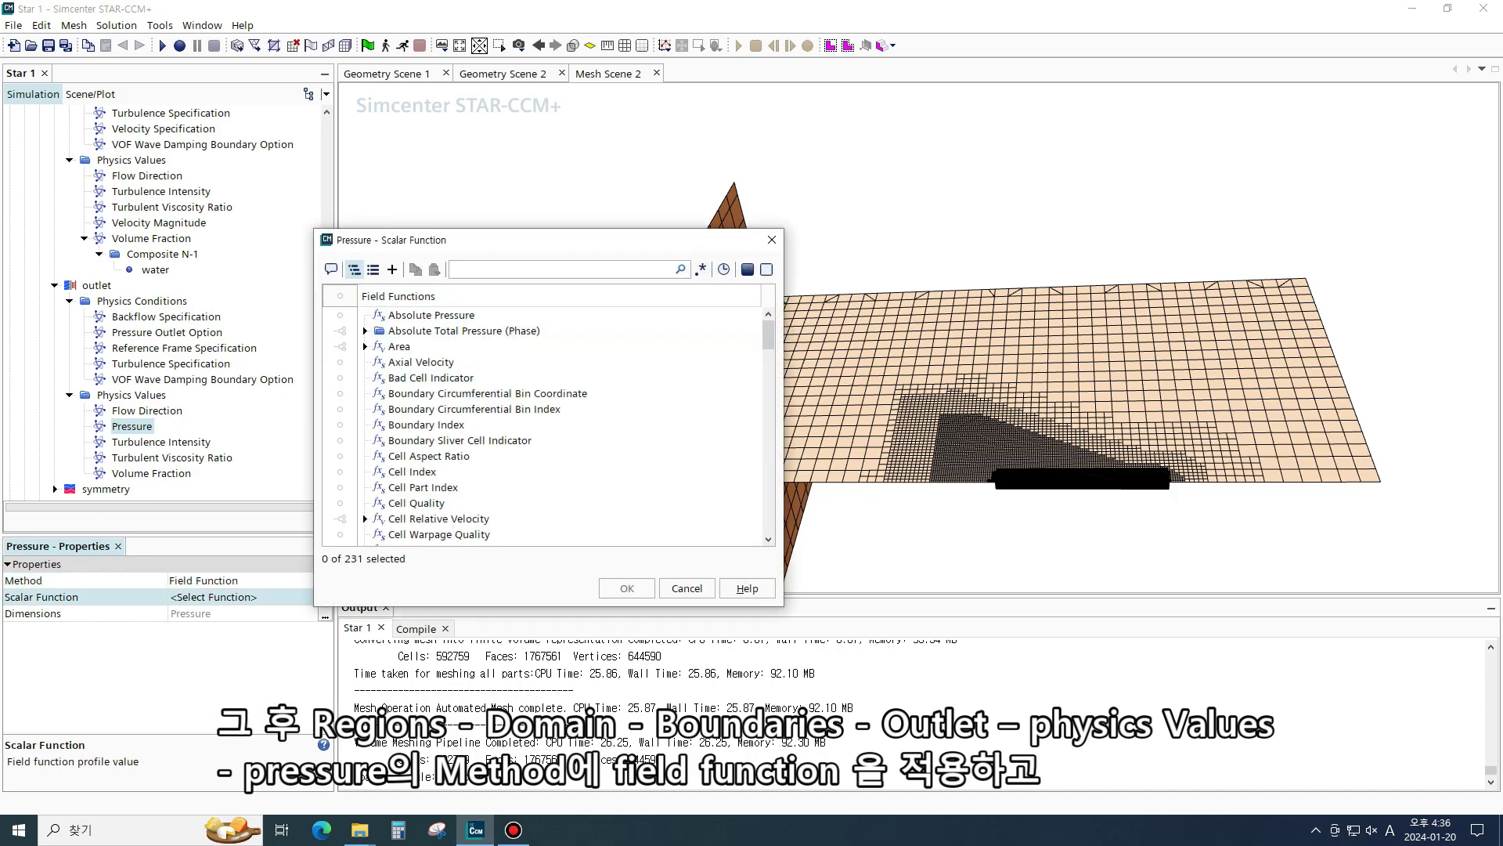
pyautogui.write('vo')
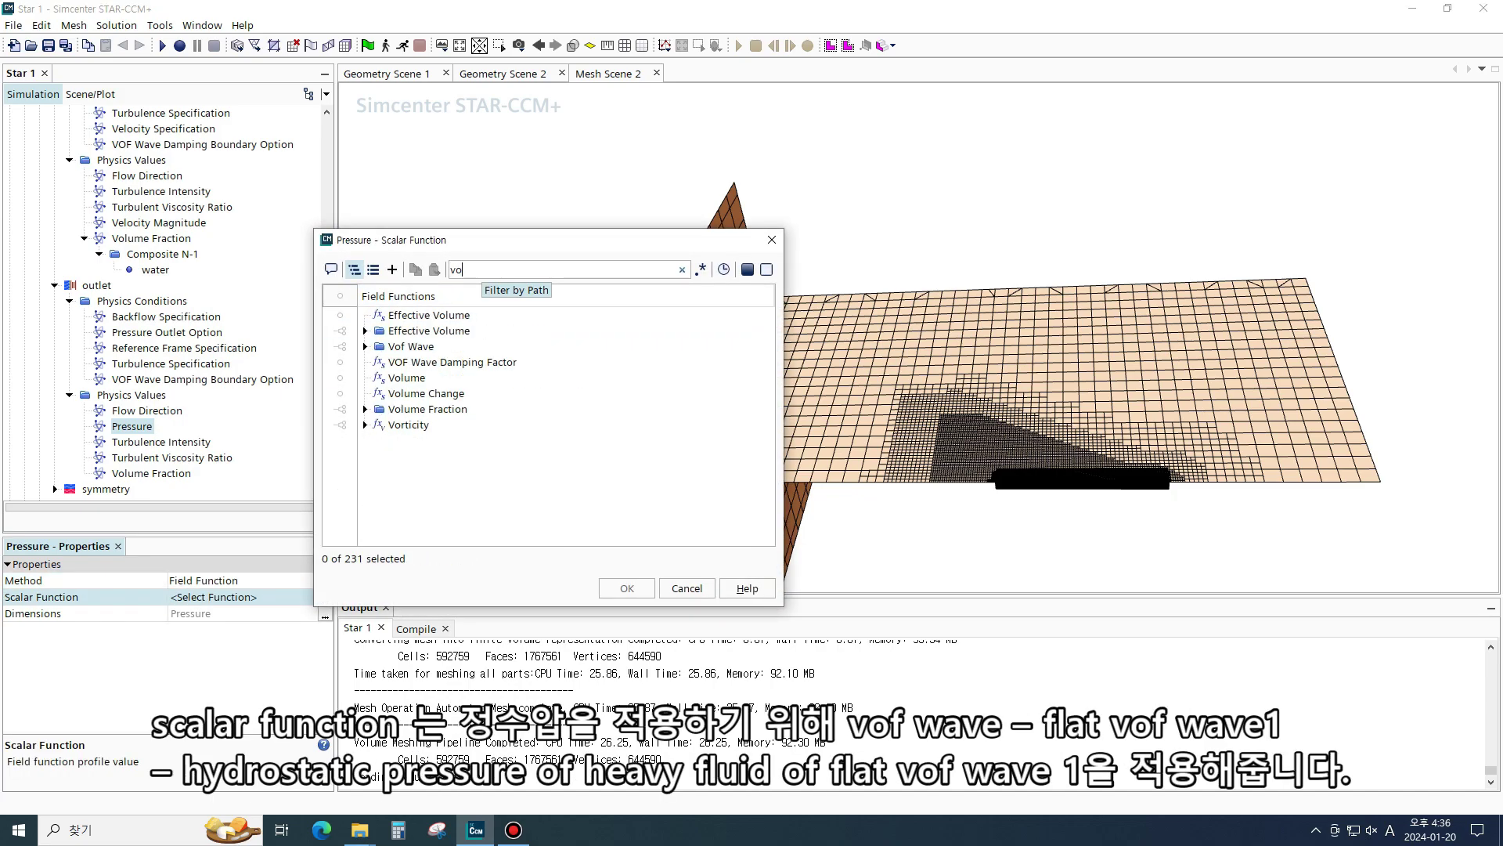
pyautogui.write('f')
pyautogui.click(365, 315)
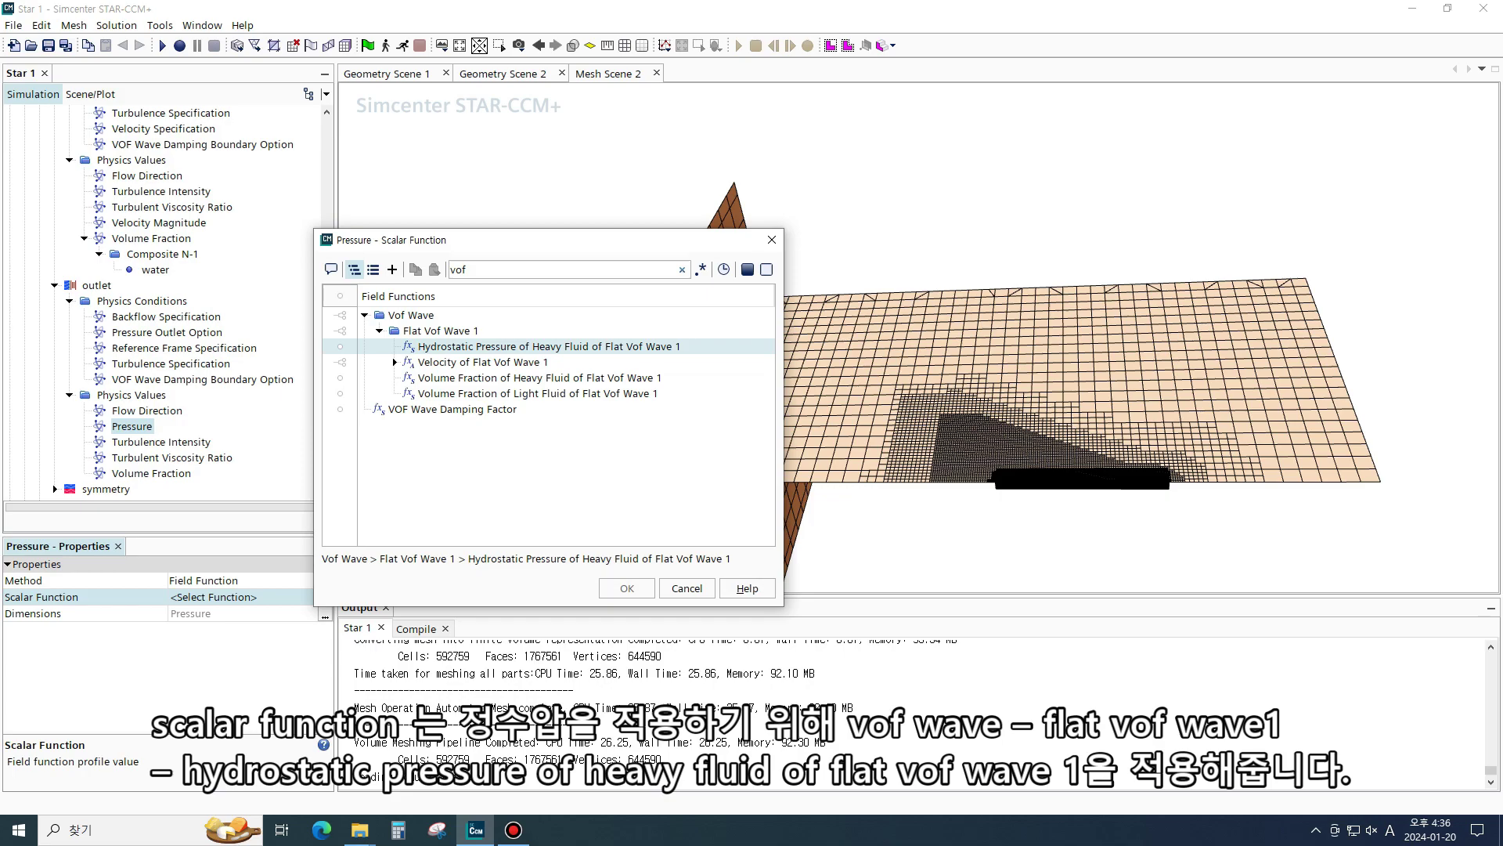
pyautogui.click(548, 347)
pyautogui.click(628, 588)
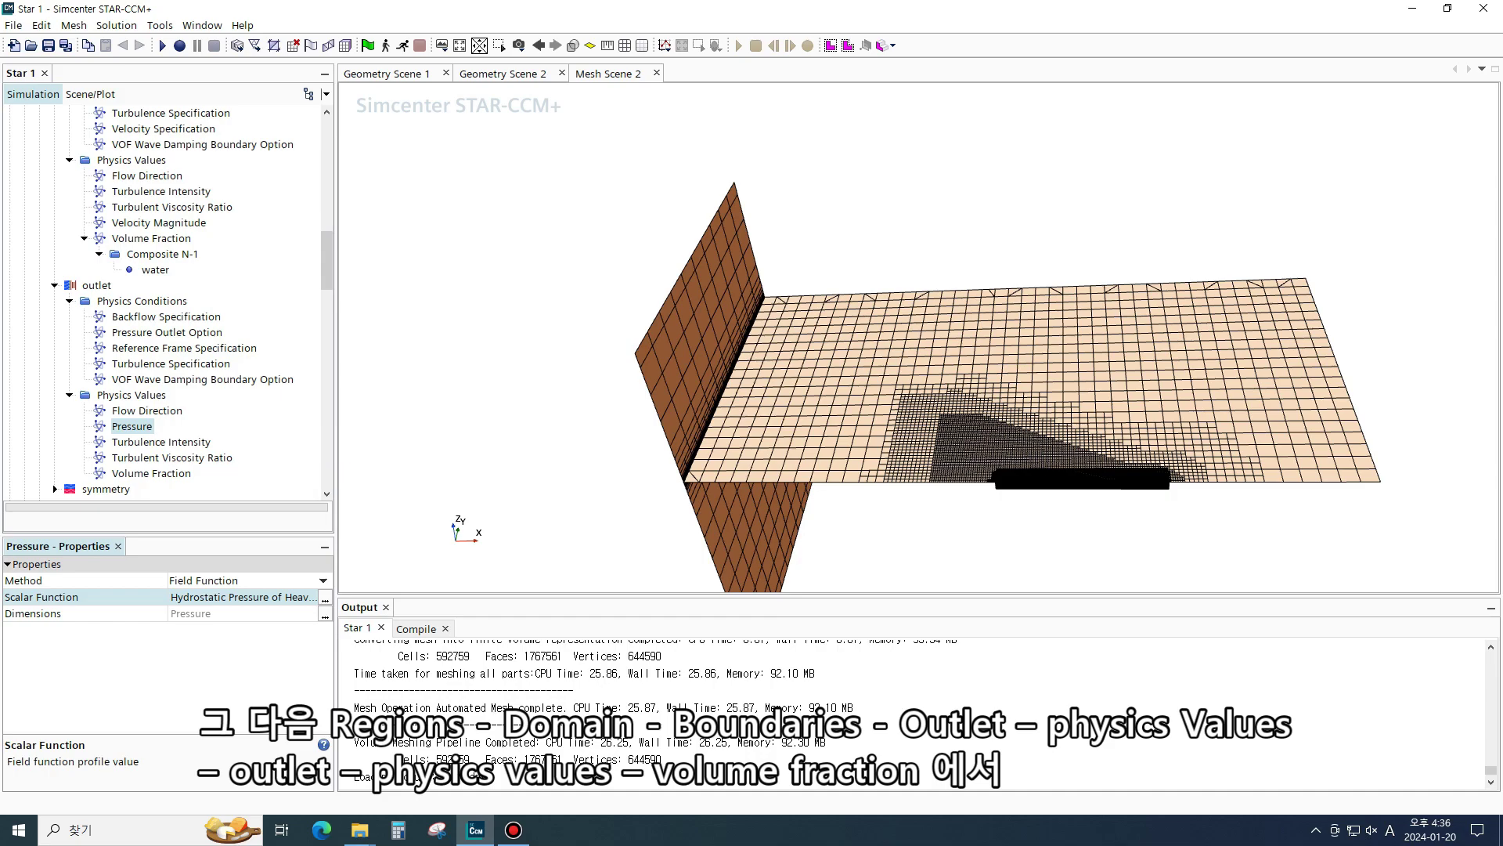
# Set the method of the outlet boundary's Volume Fraction physics value to Composite N-1
pyautogui.scroll(-3, 165, 302)
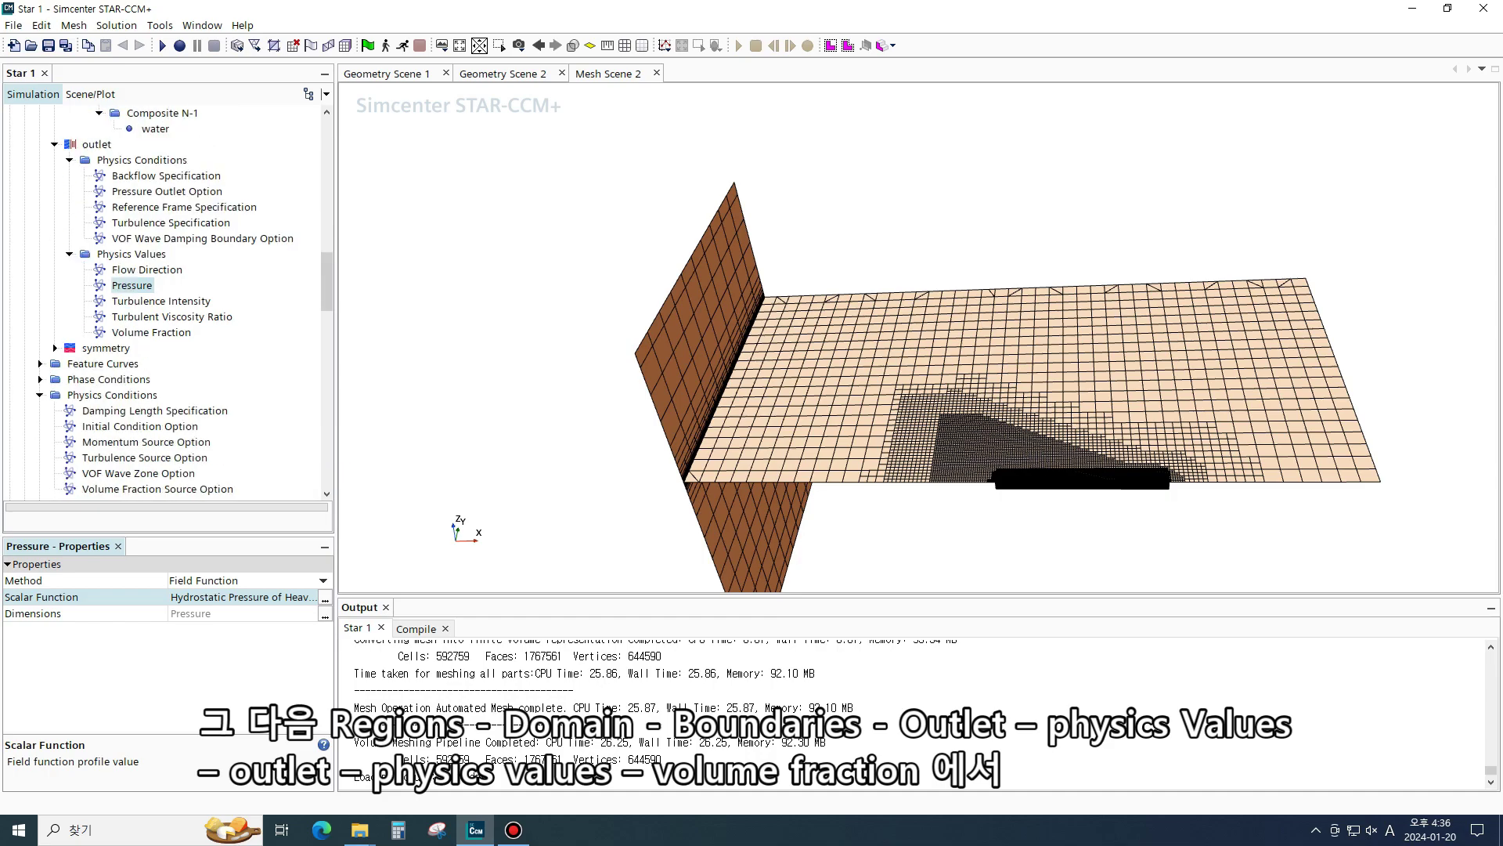
pyautogui.click(194, 332)
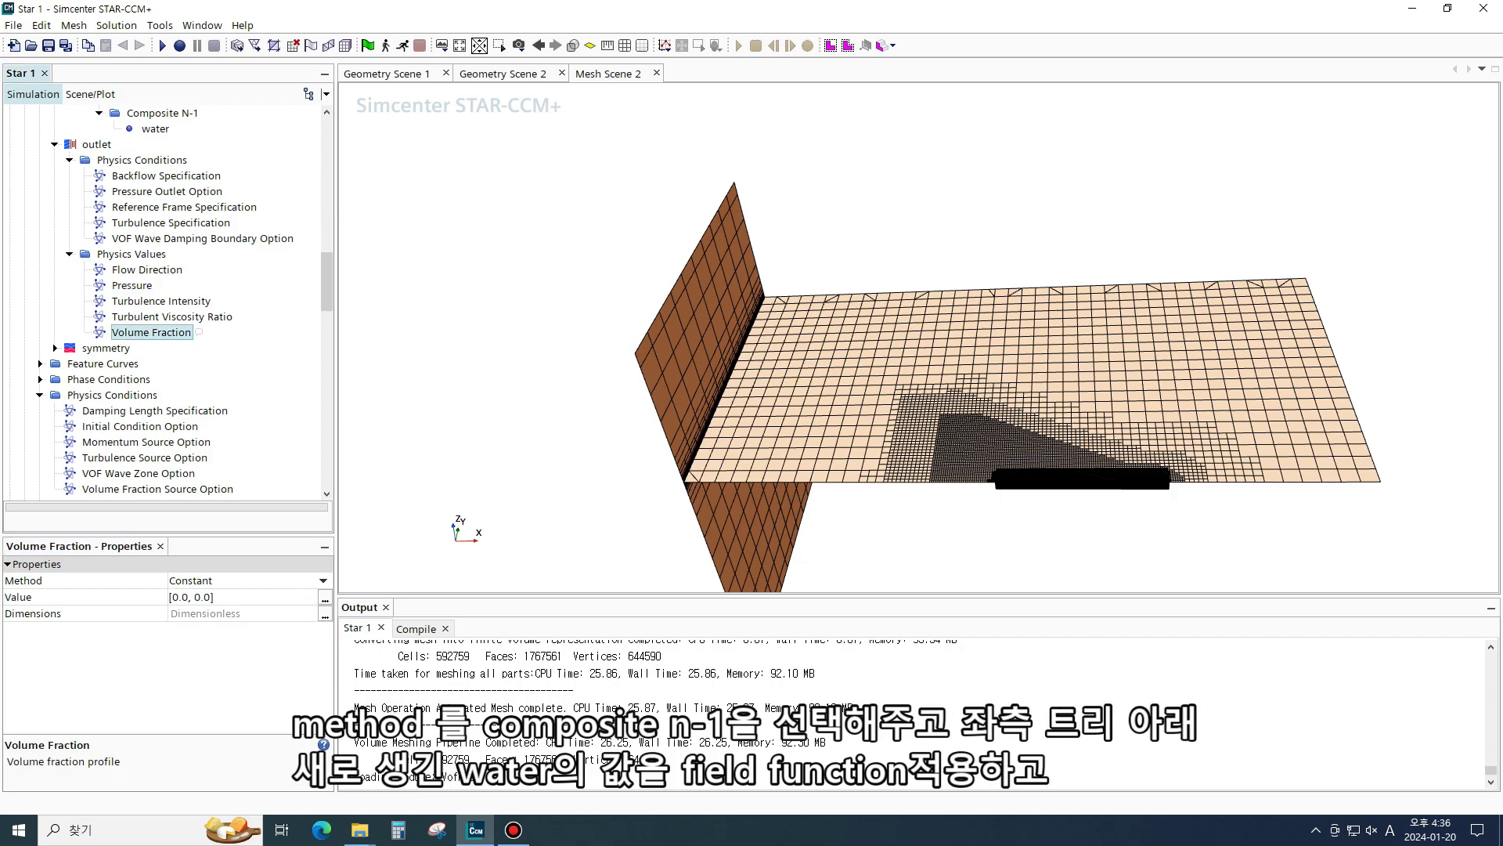
pyautogui.rightClick(168, 332)
pyautogui.click(151, 332)
pyautogui.click(235, 580)
pyautogui.click(203, 613)
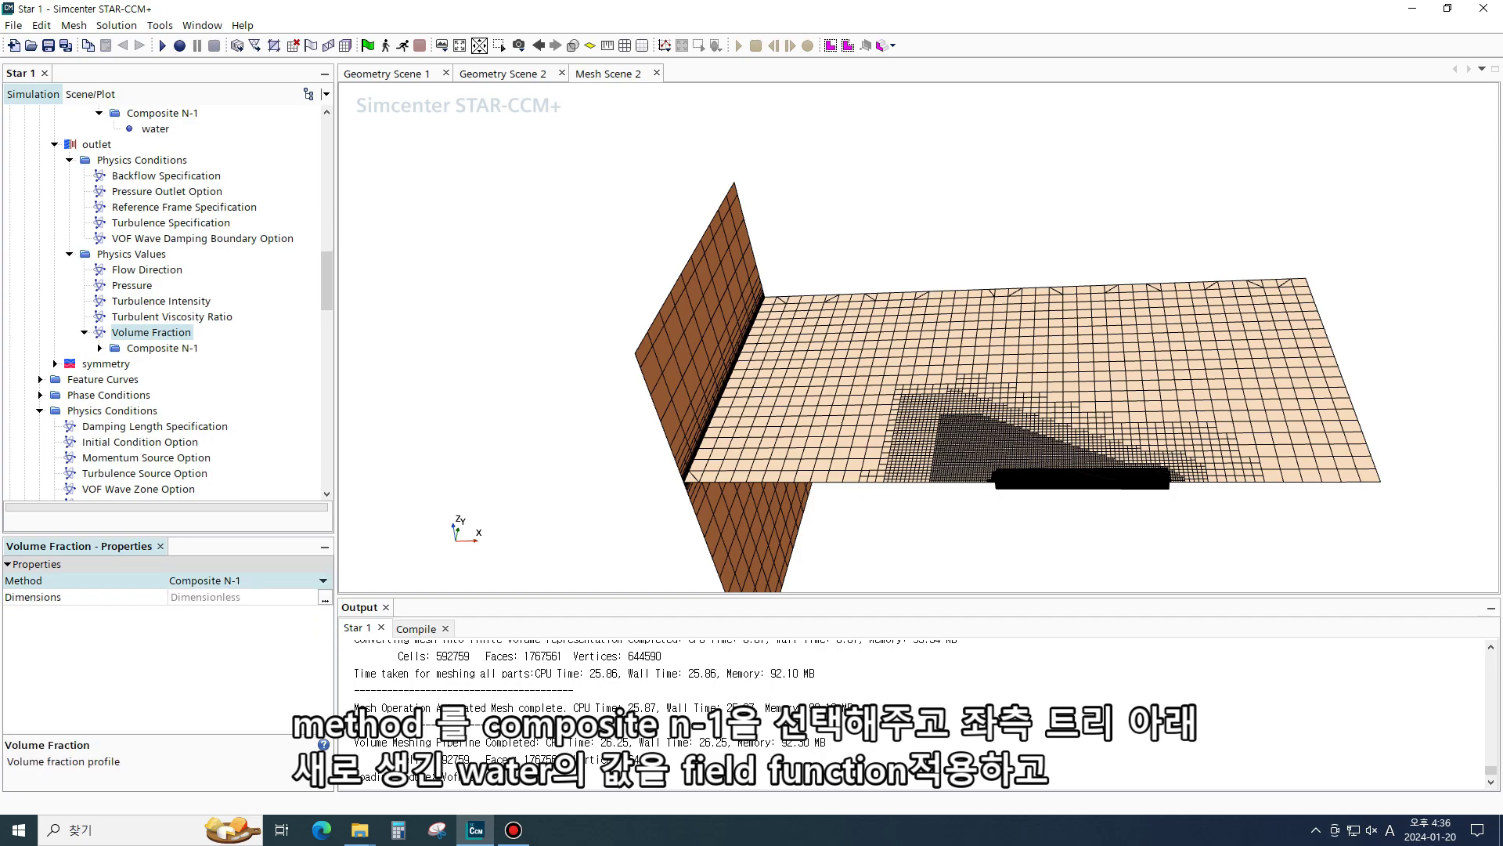
# Define the outlet's water volume fraction by Field Function, using Volume Fraction of Heavy Fluid of Flat Vof Wave 1 as the scalar function
pyautogui.click(99, 347)
pyautogui.click(155, 363)
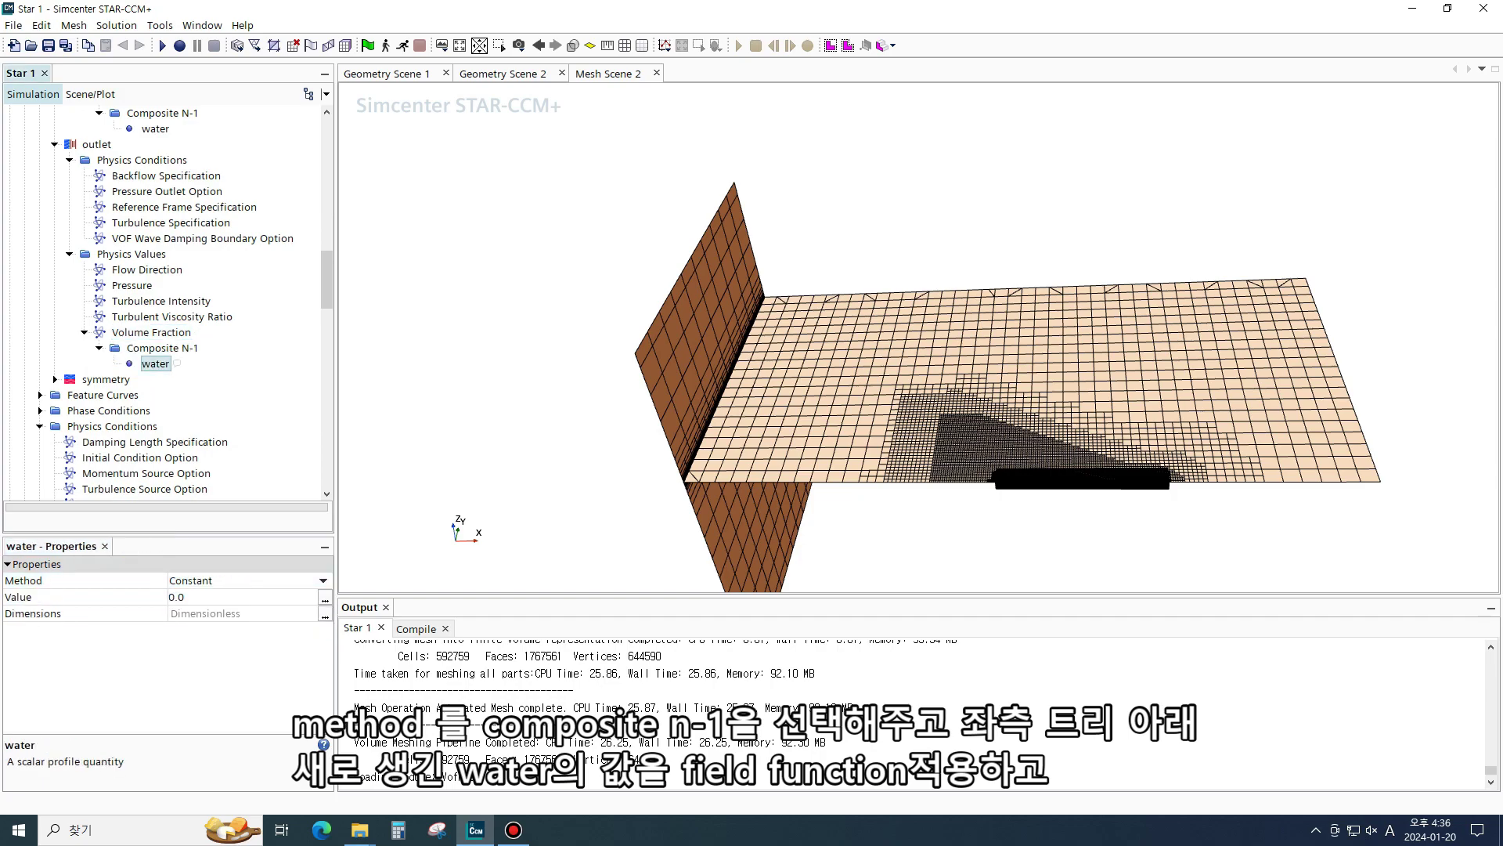
pyautogui.click(162, 347)
pyautogui.click(155, 363)
pyautogui.click(235, 580)
pyautogui.click(235, 581)
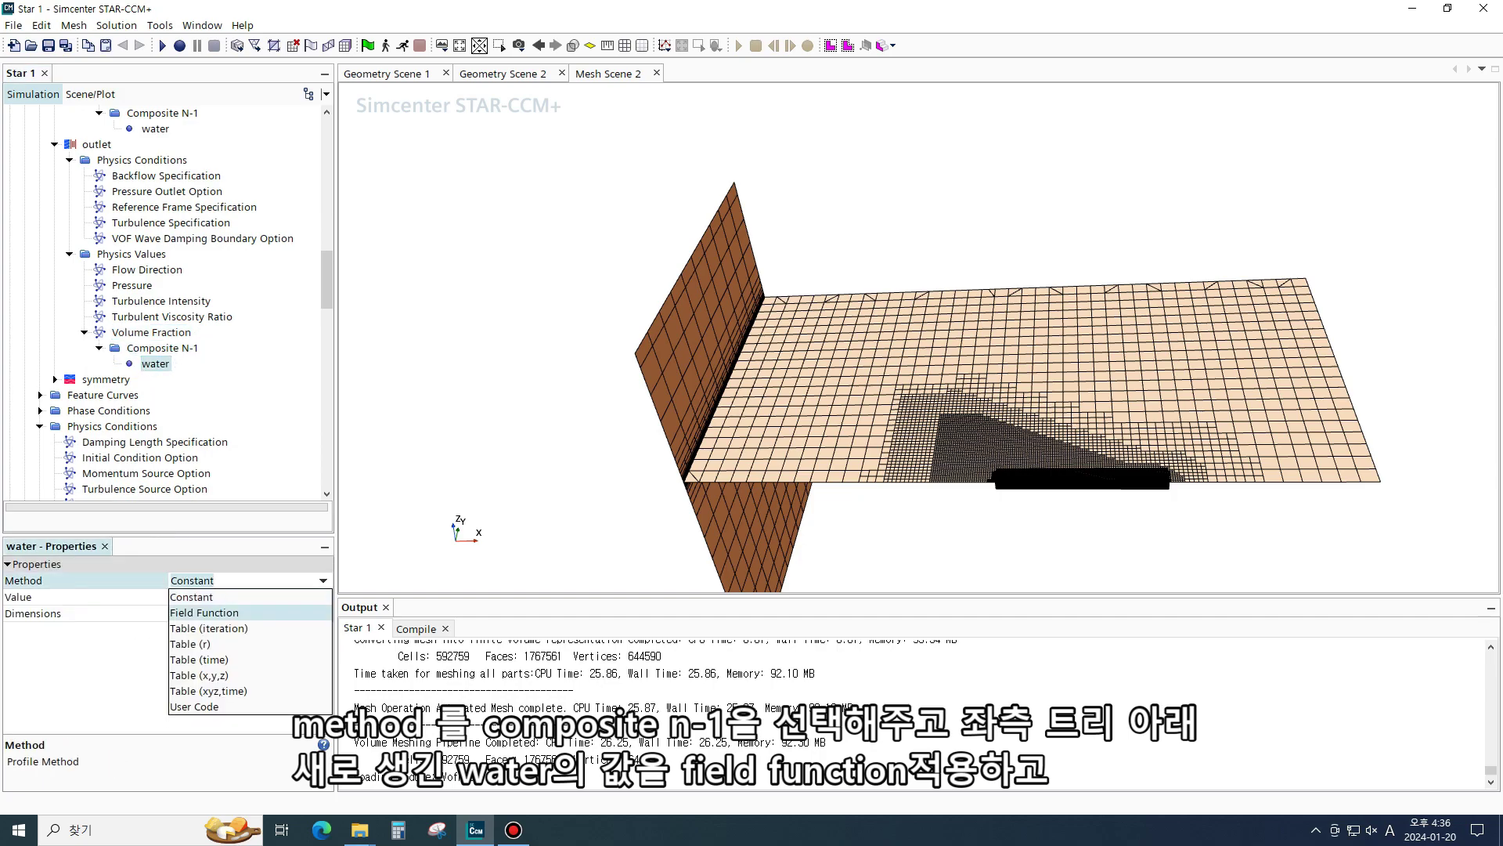
pyautogui.click(203, 613)
pyautogui.click(325, 599)
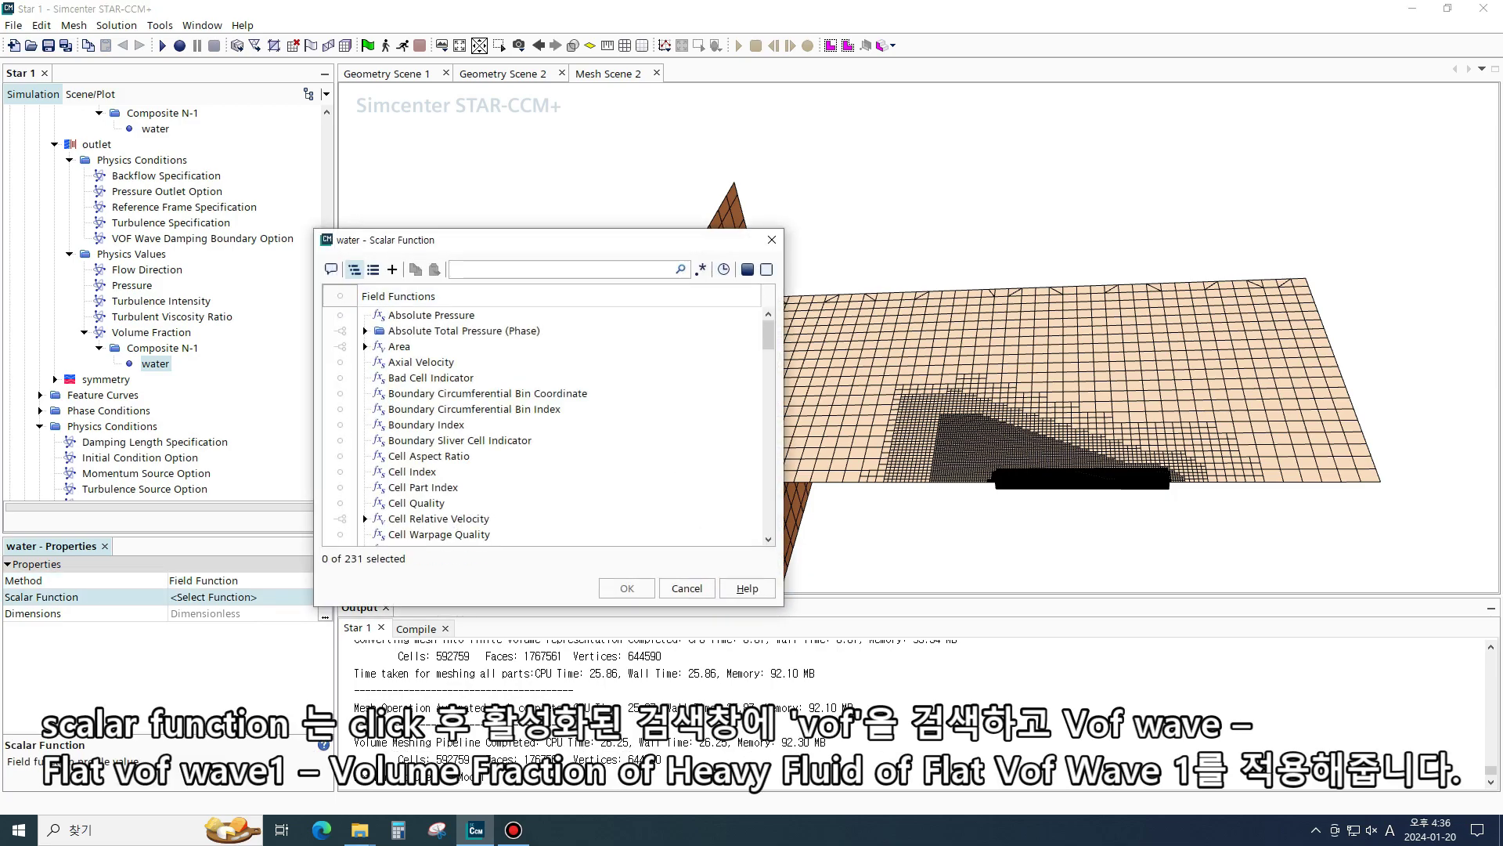
pyautogui.write('vof')
pyautogui.click(365, 315)
pyautogui.click(379, 330)
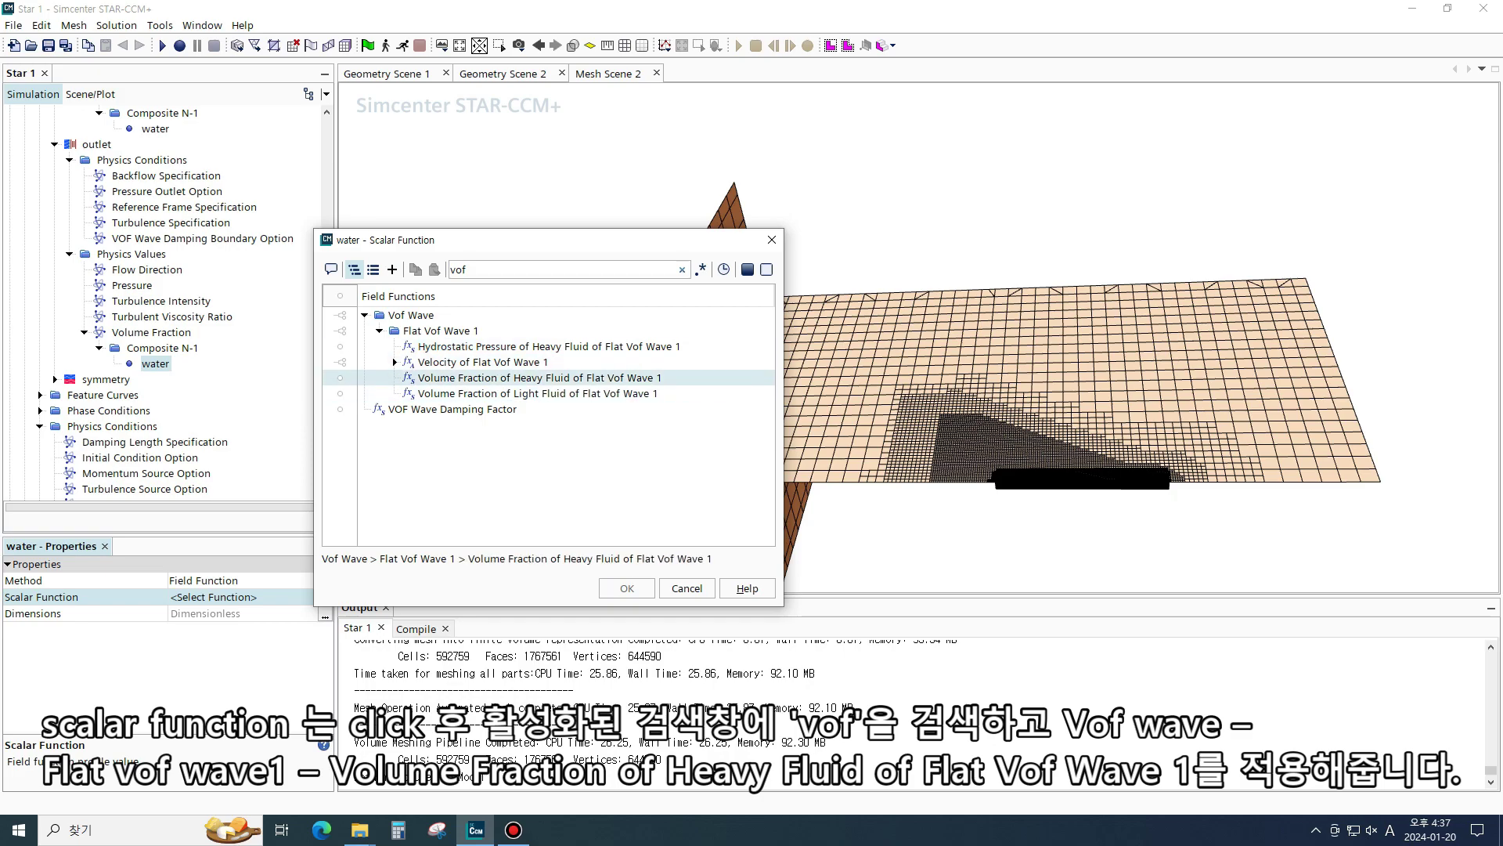
pyautogui.click(541, 378)
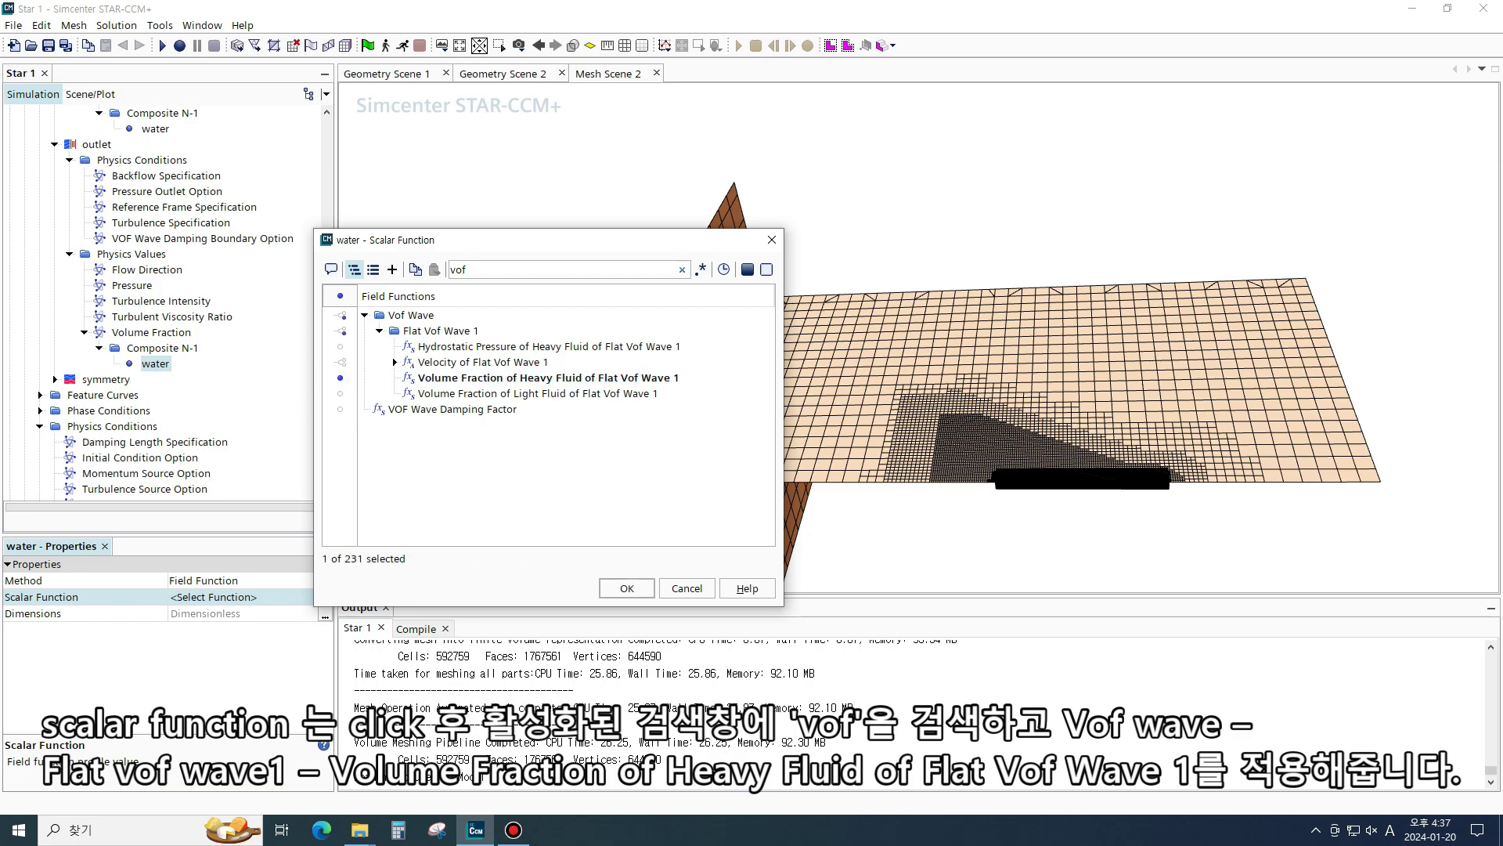
pyautogui.click(627, 588)
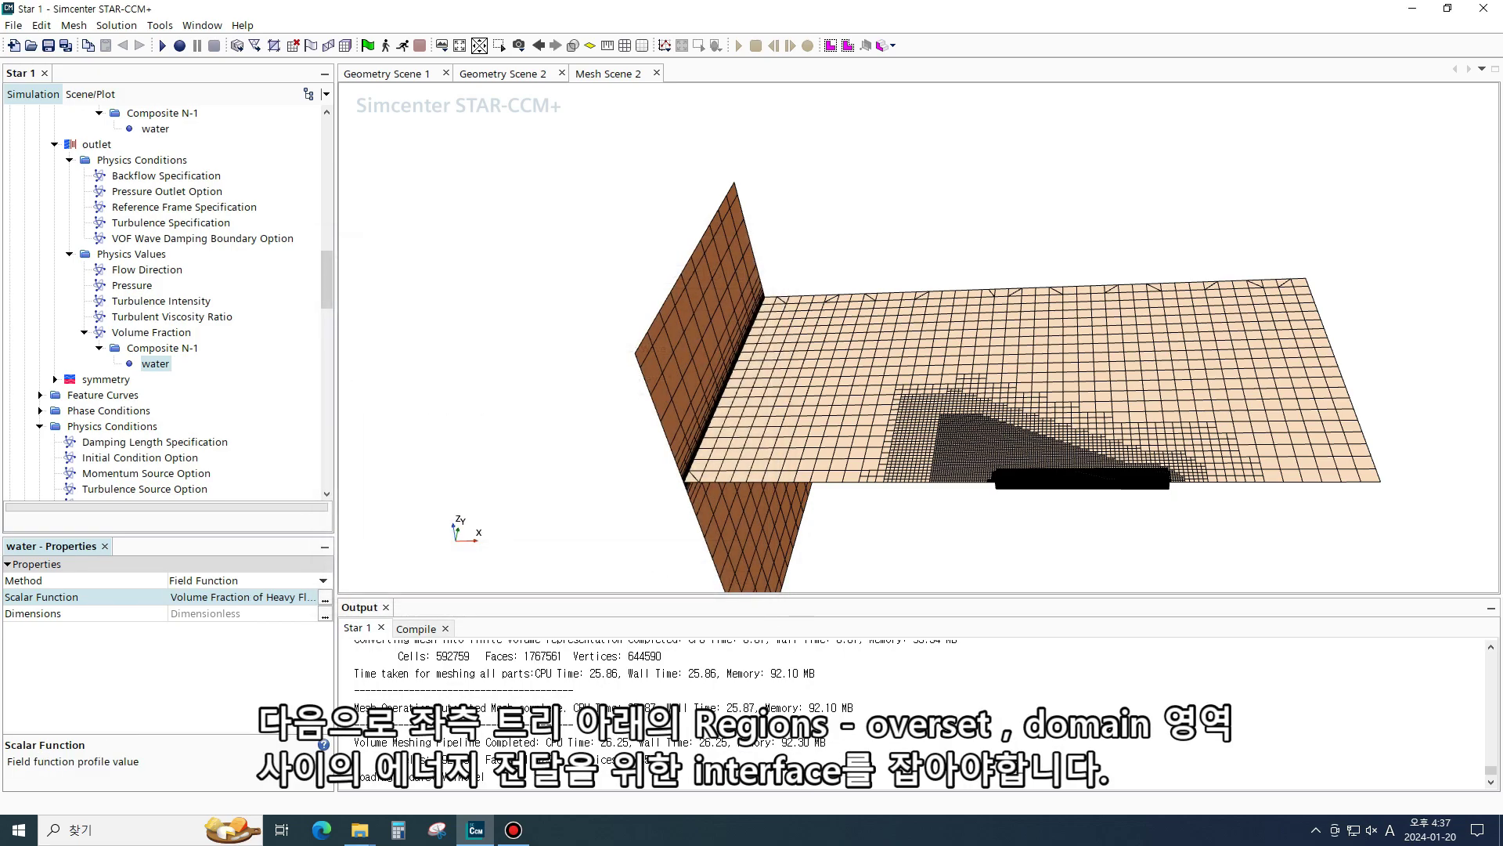
# Create an Overset Mesh interface between the Domain and overset regions
pyautogui.scroll(6, 157, 235)
pyautogui.doubleClick(84, 175)
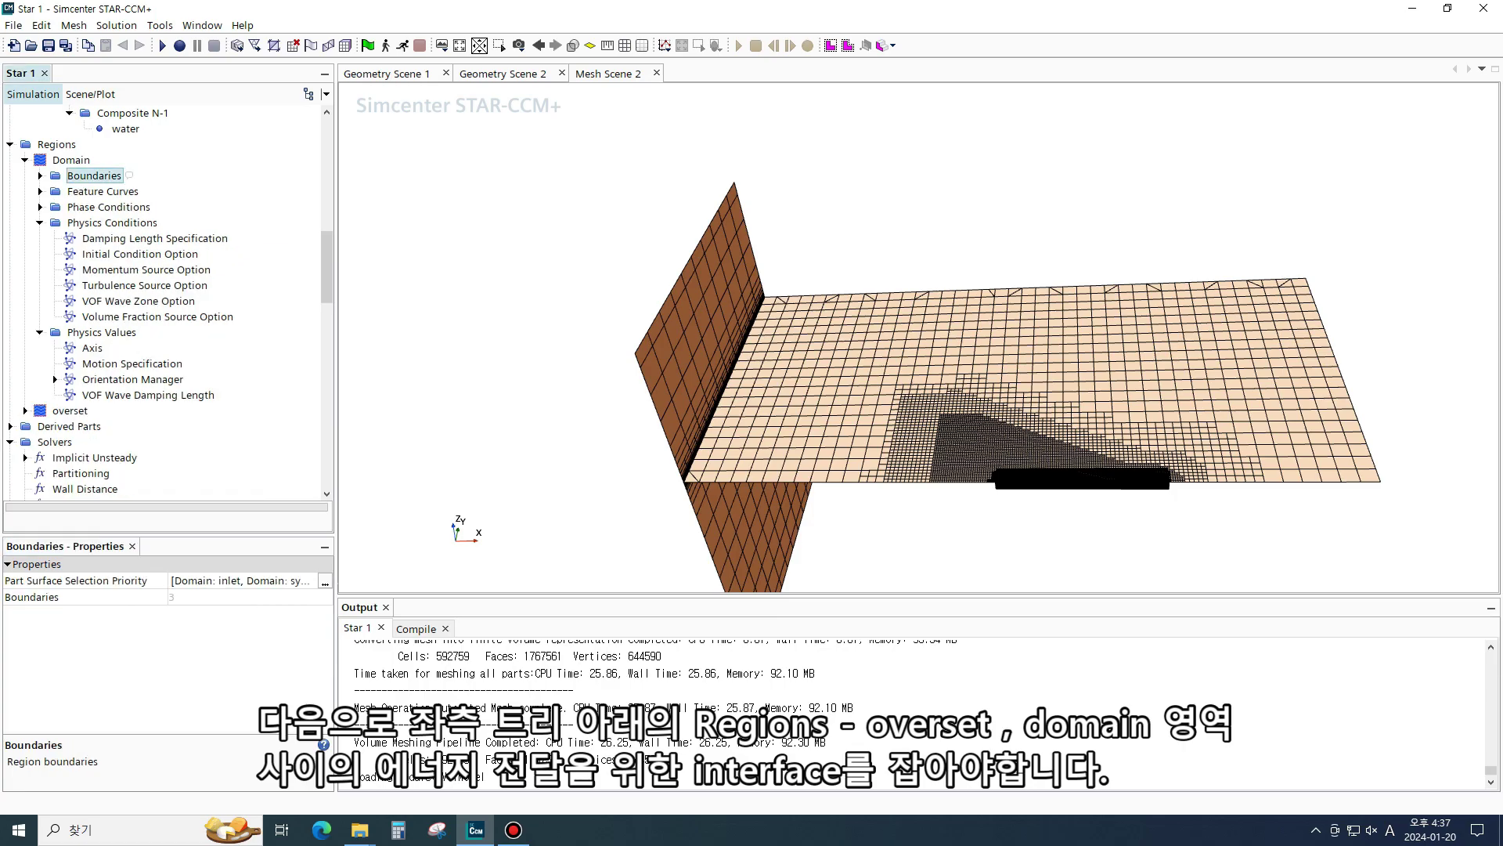
pyautogui.doubleClick(73, 161)
pyautogui.click(70, 176)
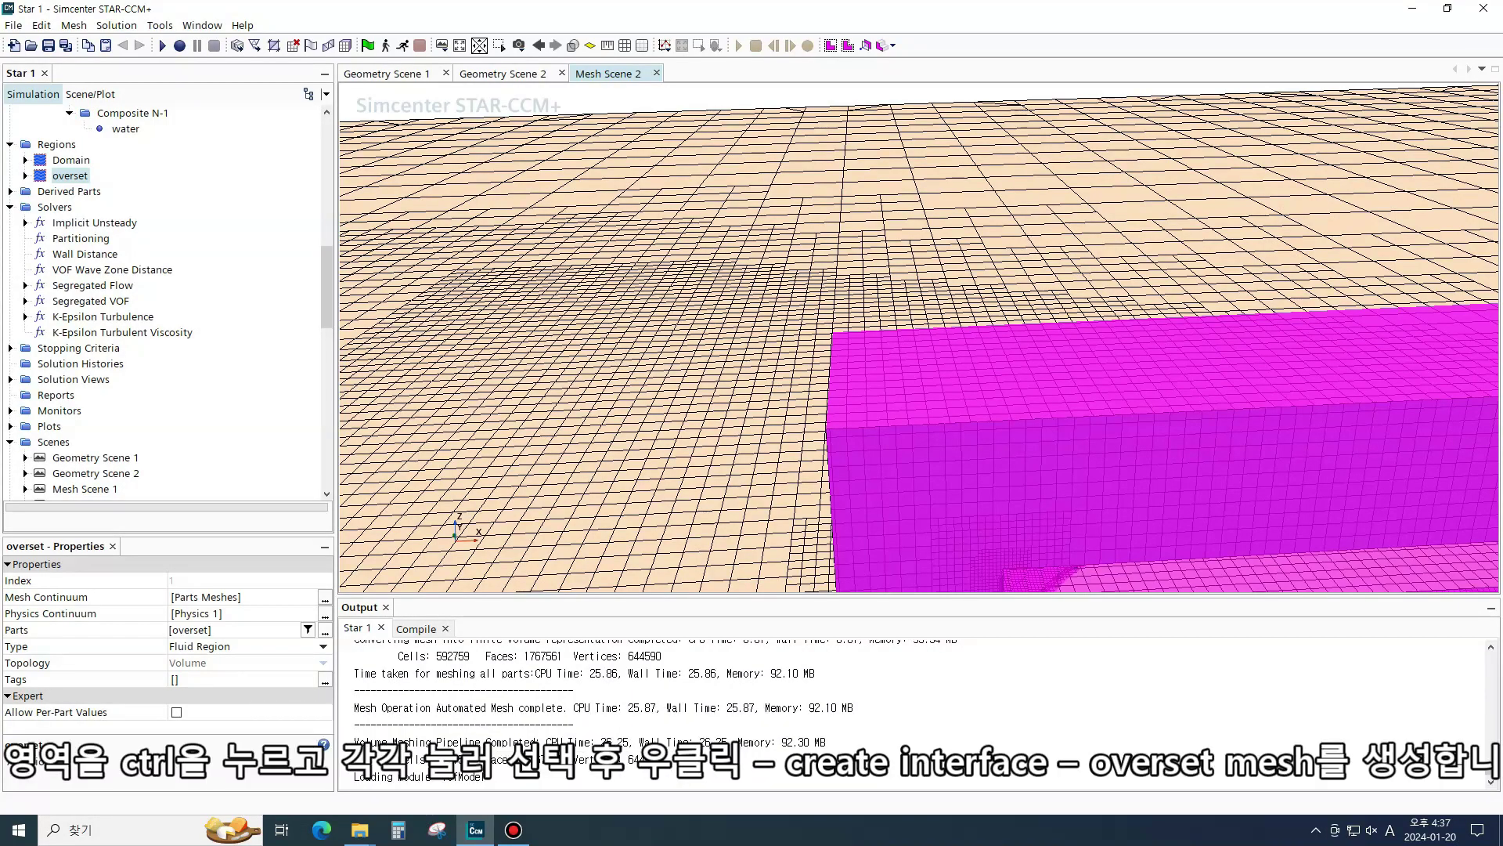
pyautogui.click(71, 159)
pyautogui.keyDown('ctrl'); pyautogui.click(70, 175); pyautogui.keyUp('ctrl')
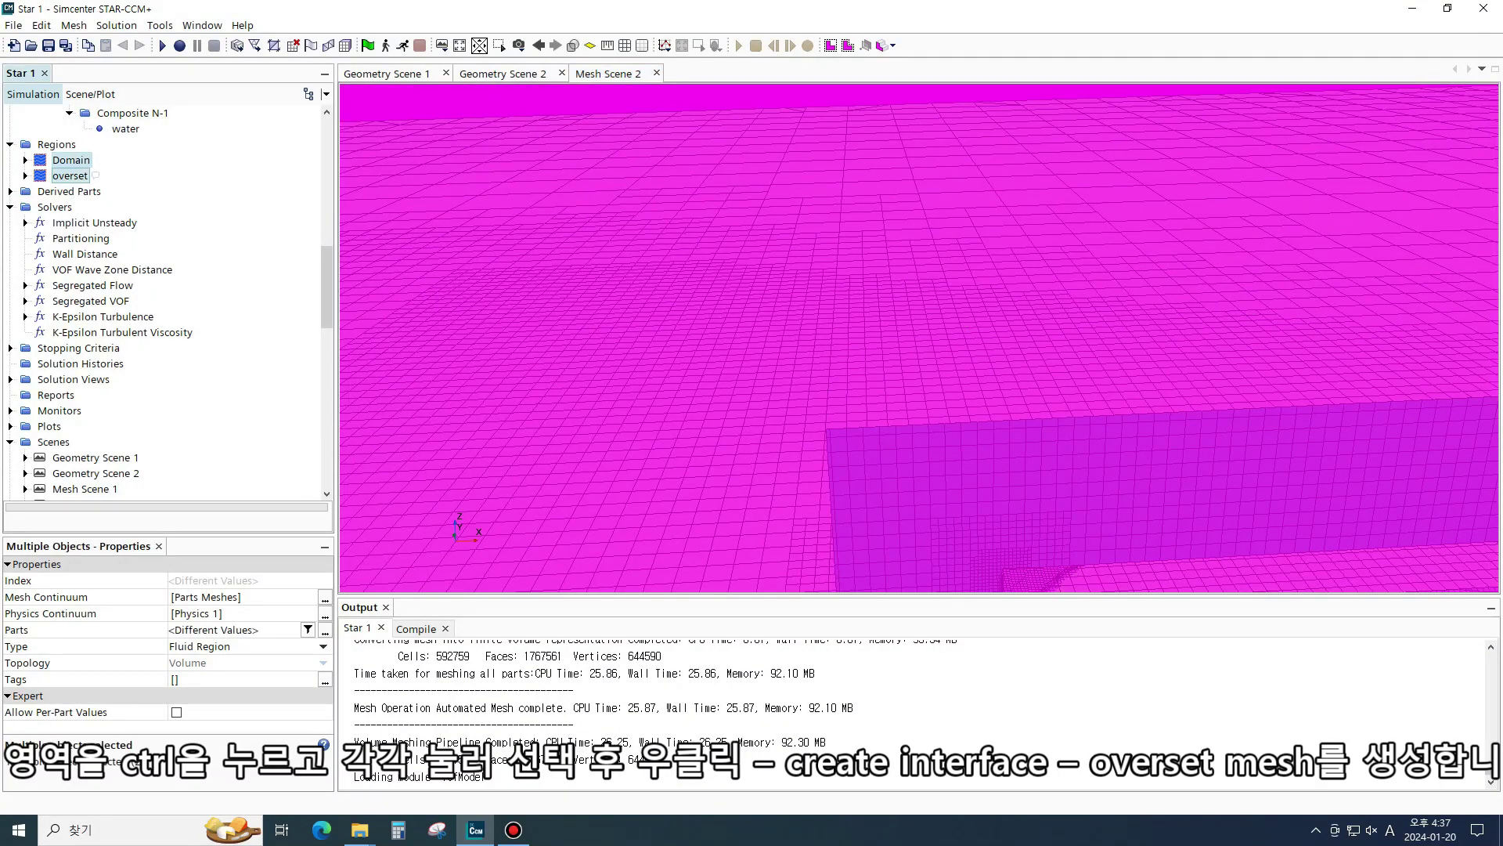
pyautogui.rightClick(78, 177)
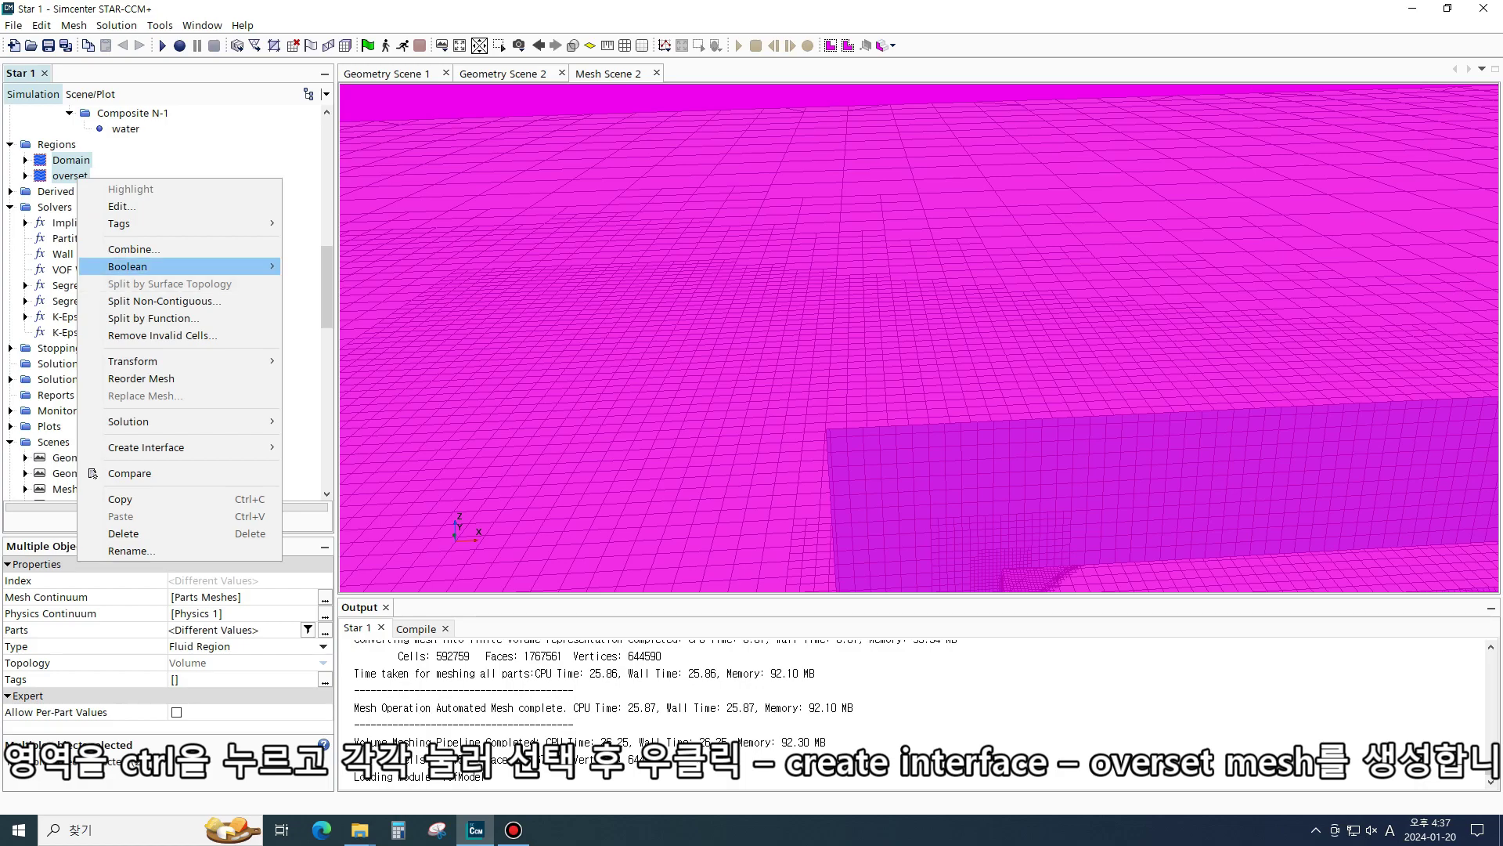
pyautogui.moveTo(156, 447)
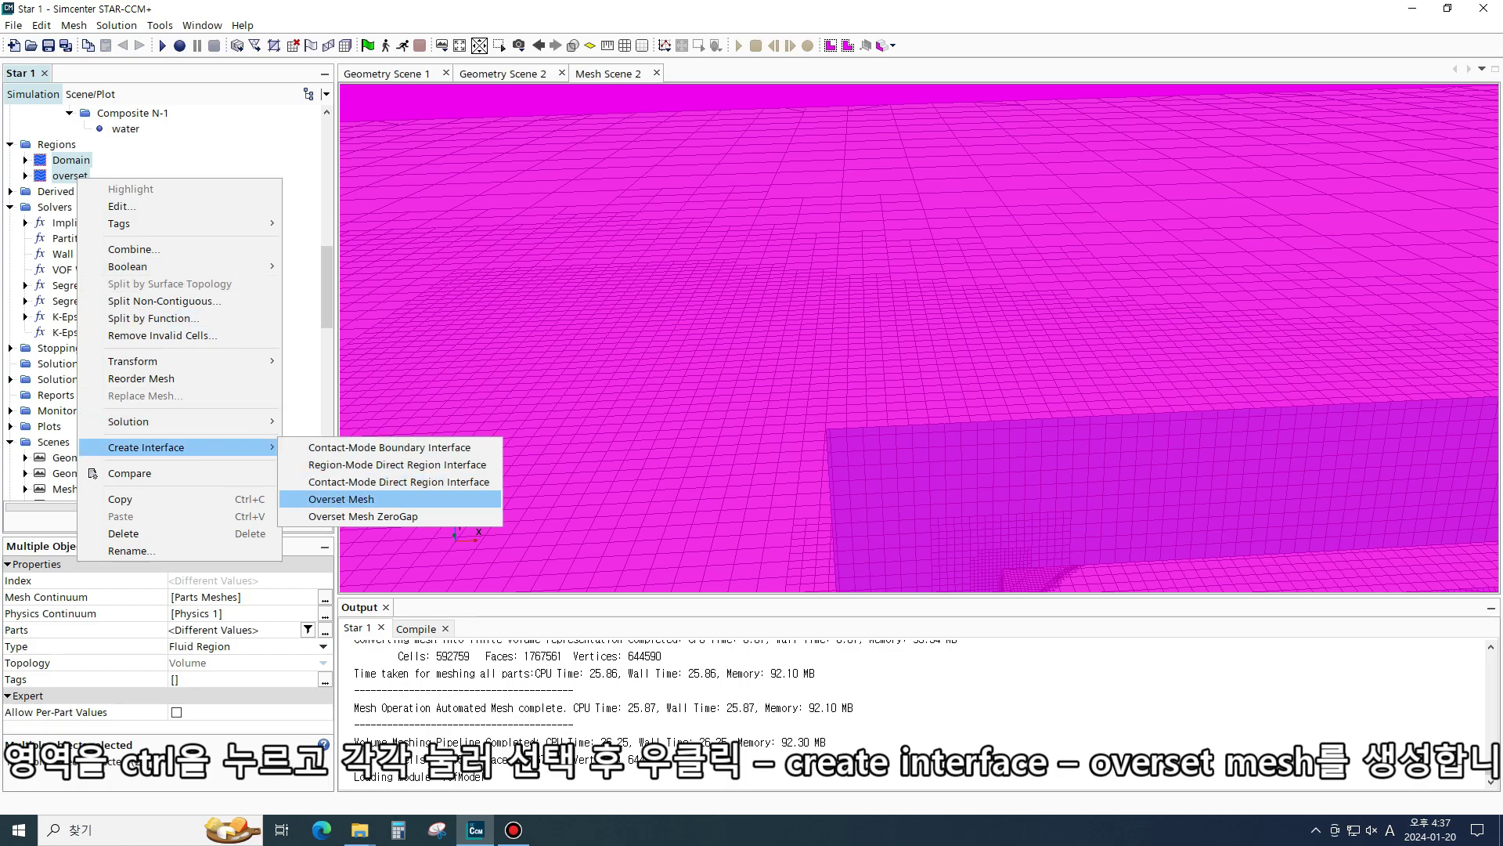
pyautogui.click(341, 499)
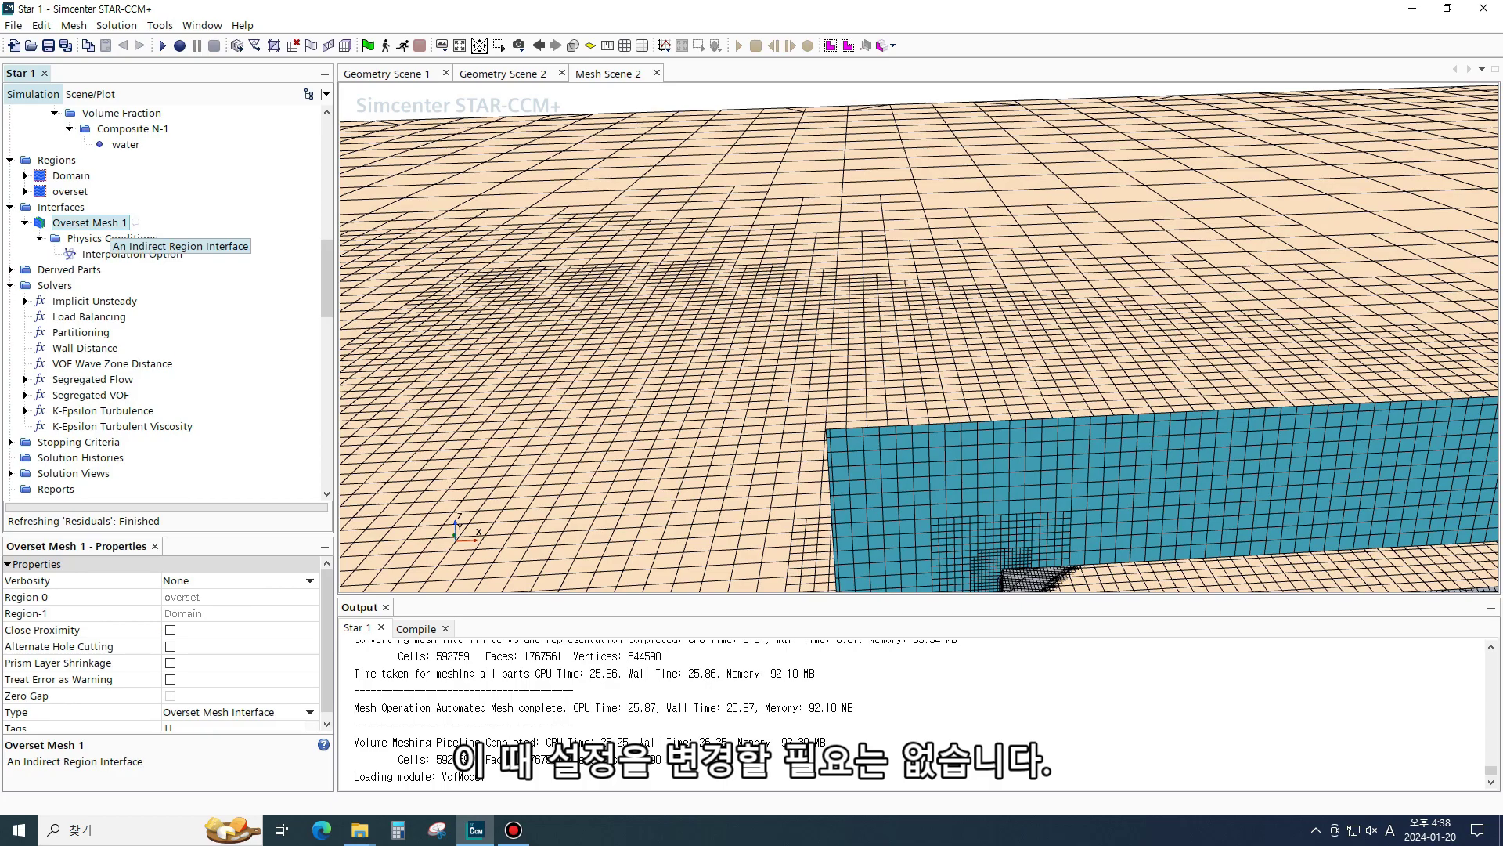
# Examine the mesh around the hull inside the overset region, from the stern to the bow
pyautogui.scroll(3, 111, 227)
pyautogui.moveTo(877, 438); pyautogui.dragTo(670, 260, button='right')
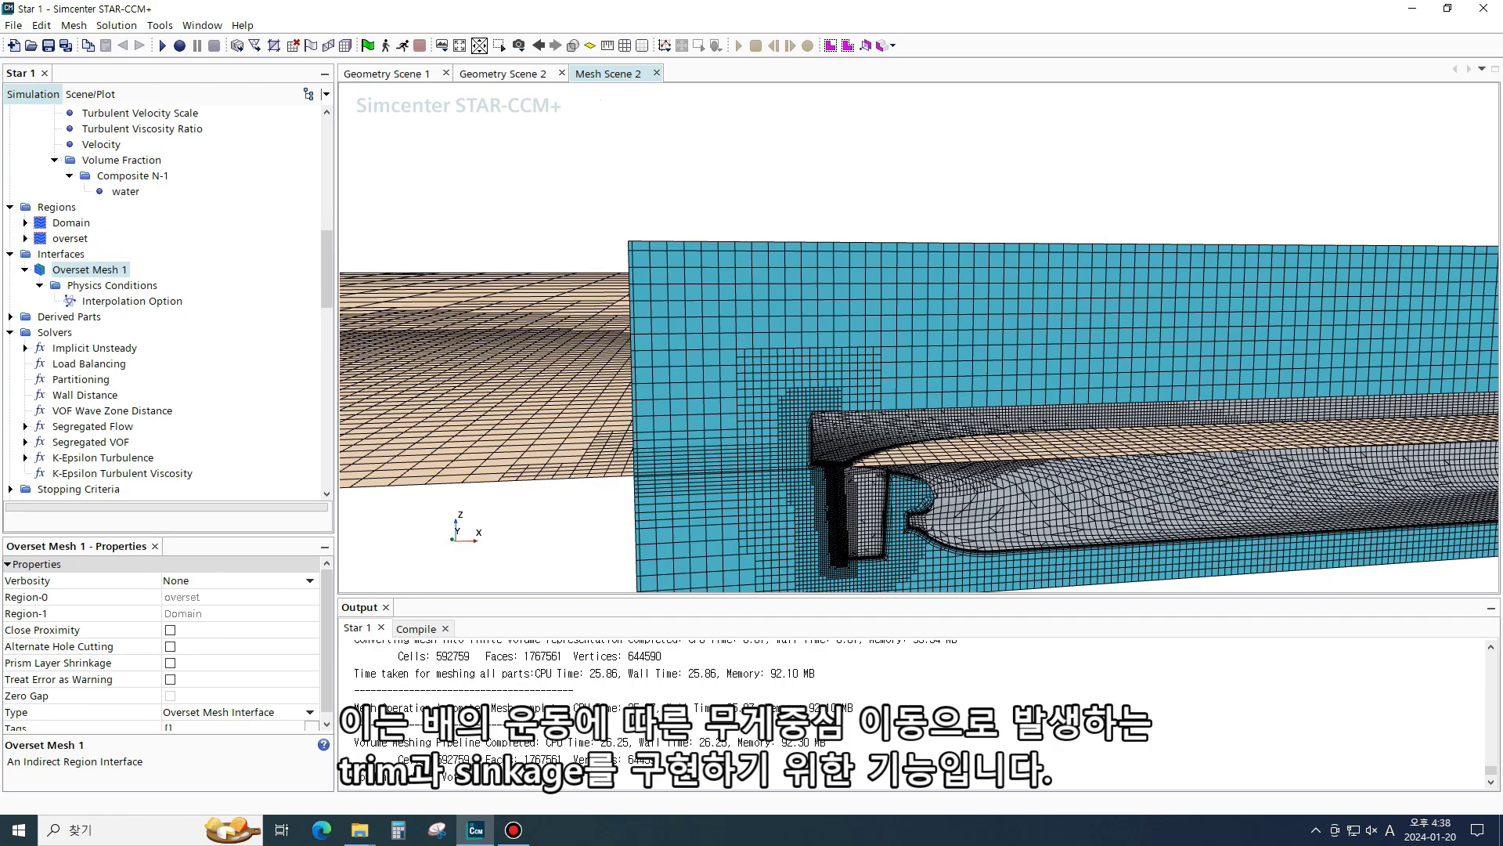
pyautogui.scroll(1, 165, 301)
pyautogui.scroll(-8, 164, 301)
pyautogui.scroll(-5, 783, 353)
pyautogui.scroll(4, 1183, 313)
pyautogui.scroll(-4, 1026, 352)
pyautogui.moveTo(843, 381)
pyautogui.mouseDown()
pyautogui.moveTo(829, 341)
pyautogui.moveTo(835, 384)
pyautogui.mouseUp()
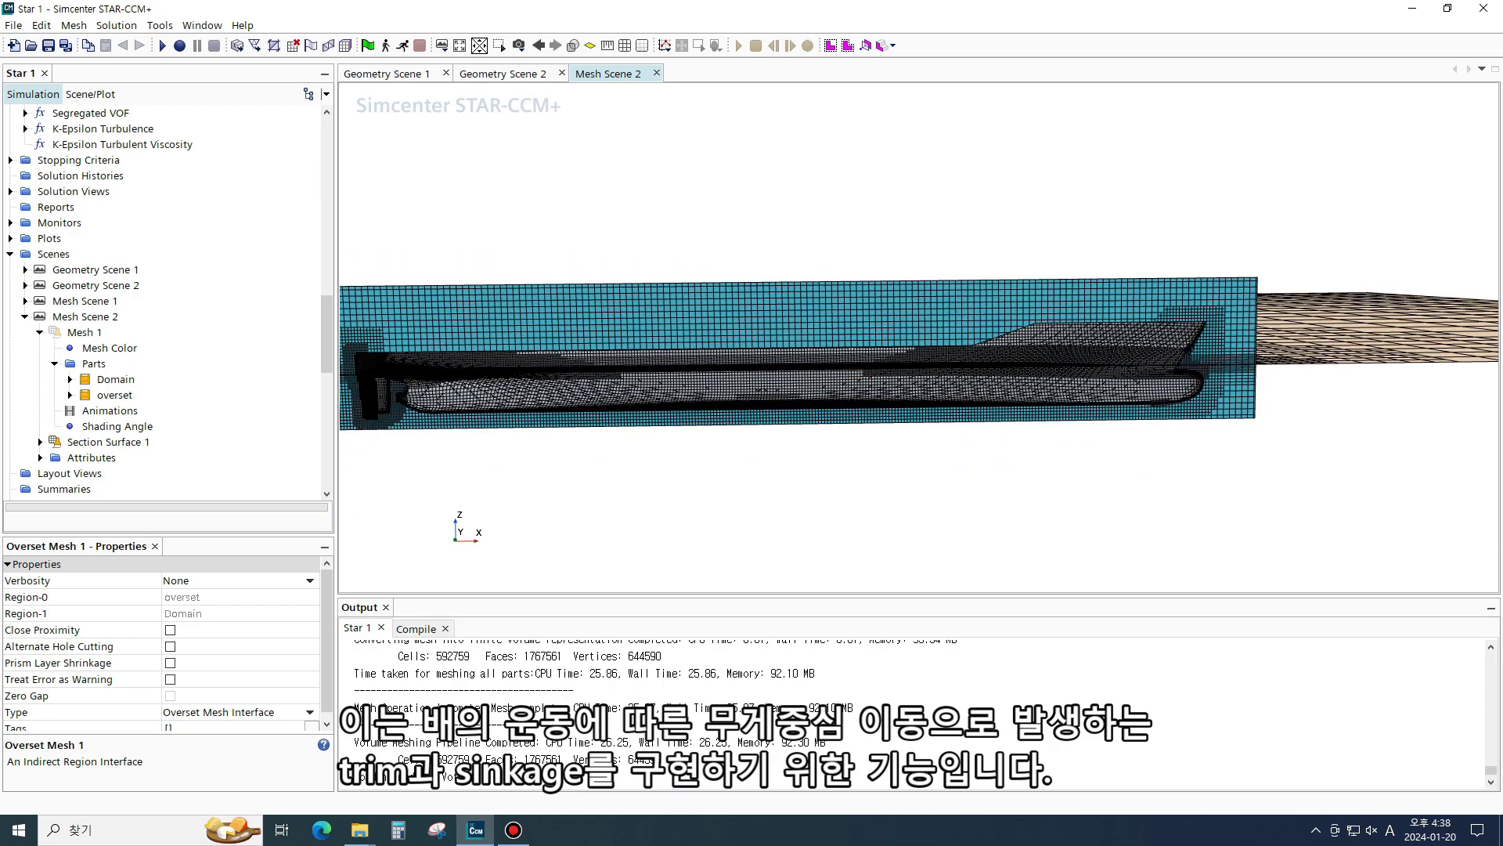
# Create a new DFBI Rotation and Translation motion under the simulation's Motions
pyautogui.scroll(-6, 164, 302)
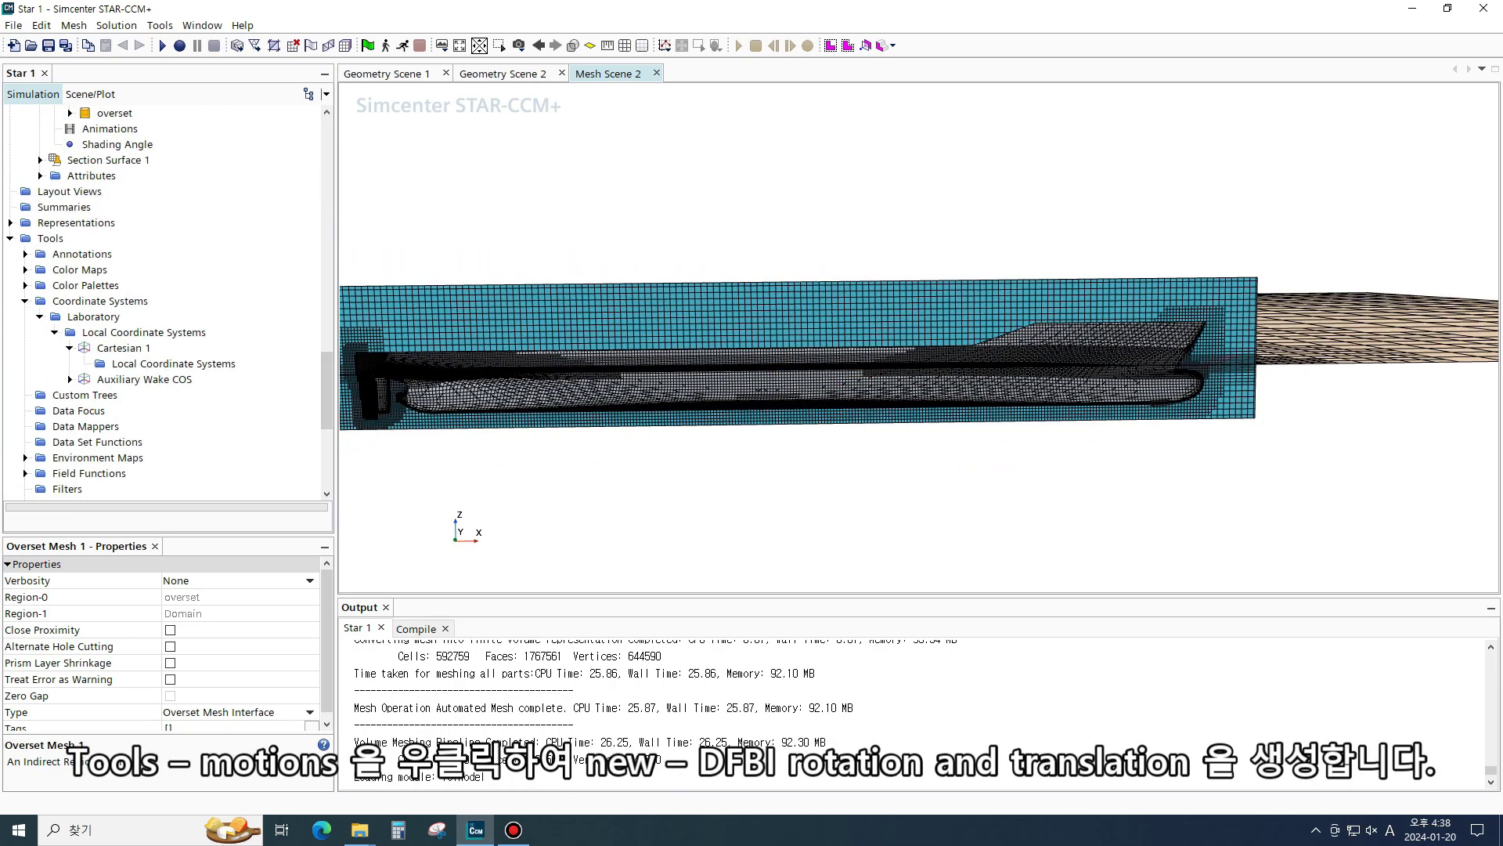
pyautogui.click(25, 302)
pyautogui.scroll(-2, 164, 301)
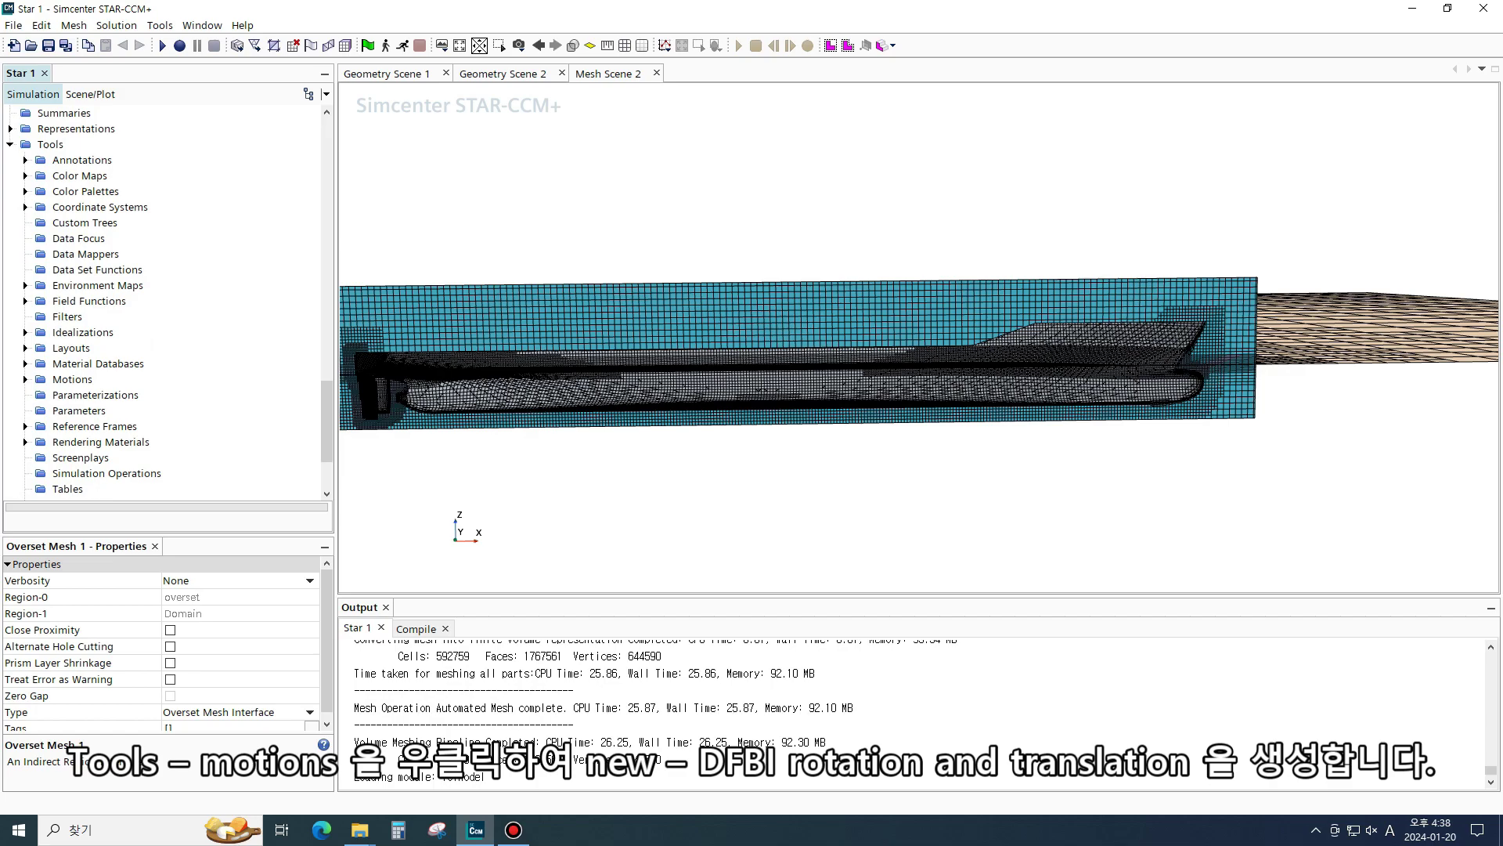
pyautogui.doubleClick(72, 379)
pyautogui.rightClick(72, 379)
pyautogui.moveTo(134, 393)
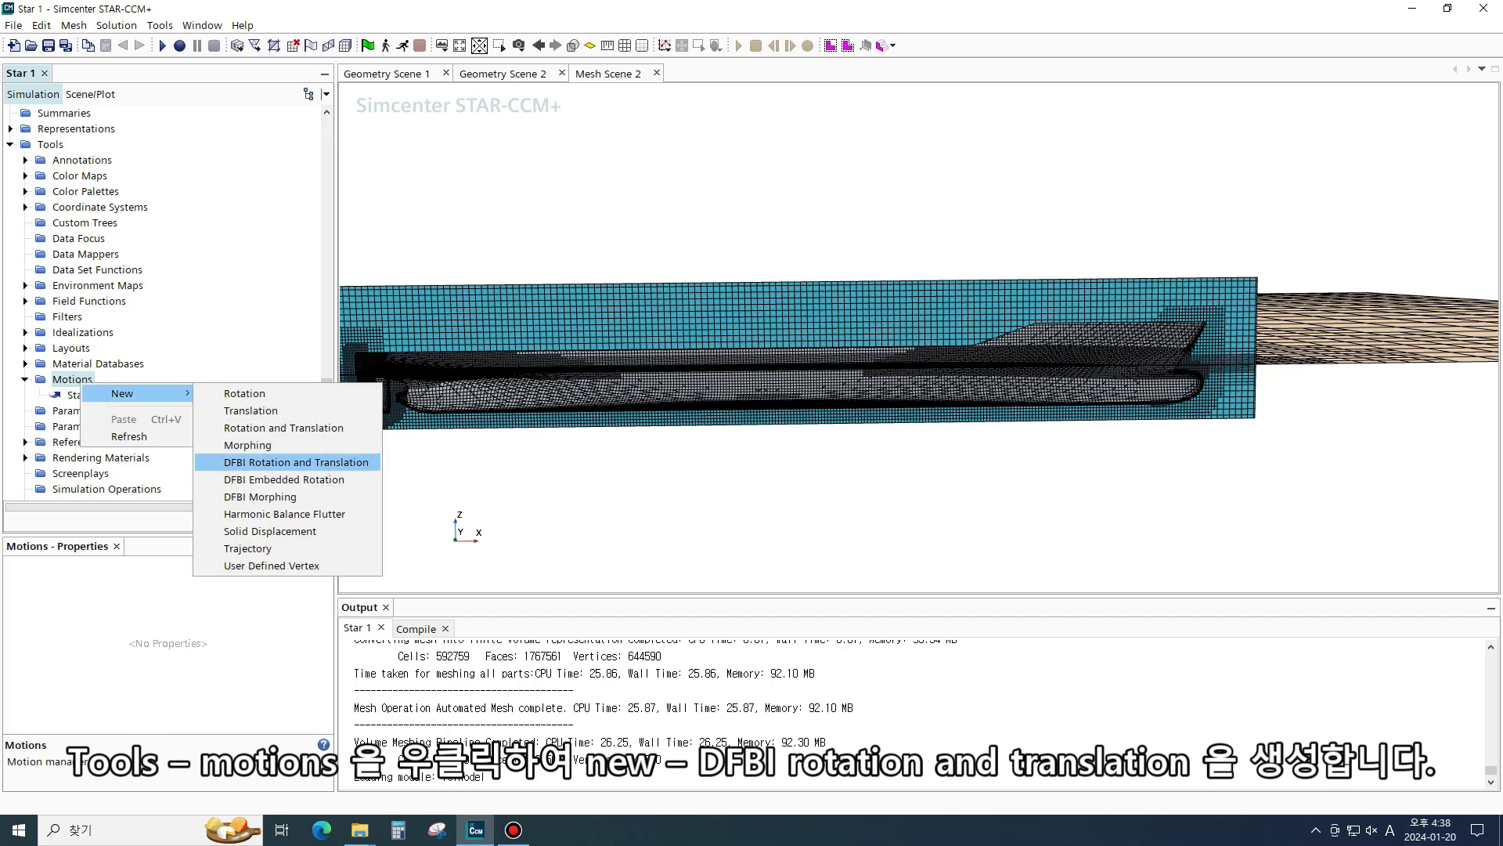
pyautogui.click(296, 462)
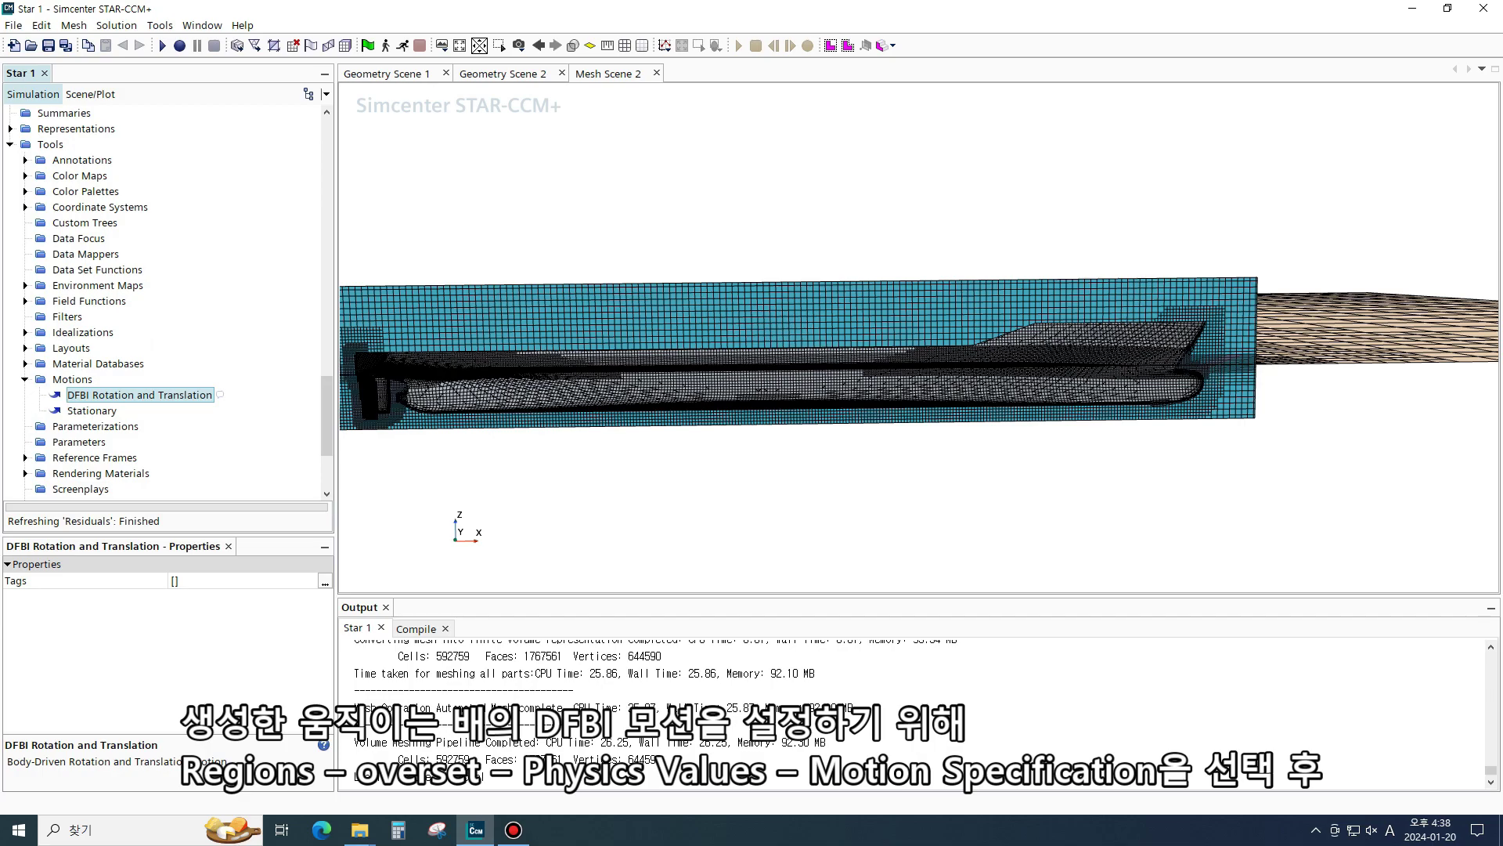
# Set the motion in the overset region's Motion Specification to DFBI Rotation and Translation
pyautogui.scroll(6, 164, 302)
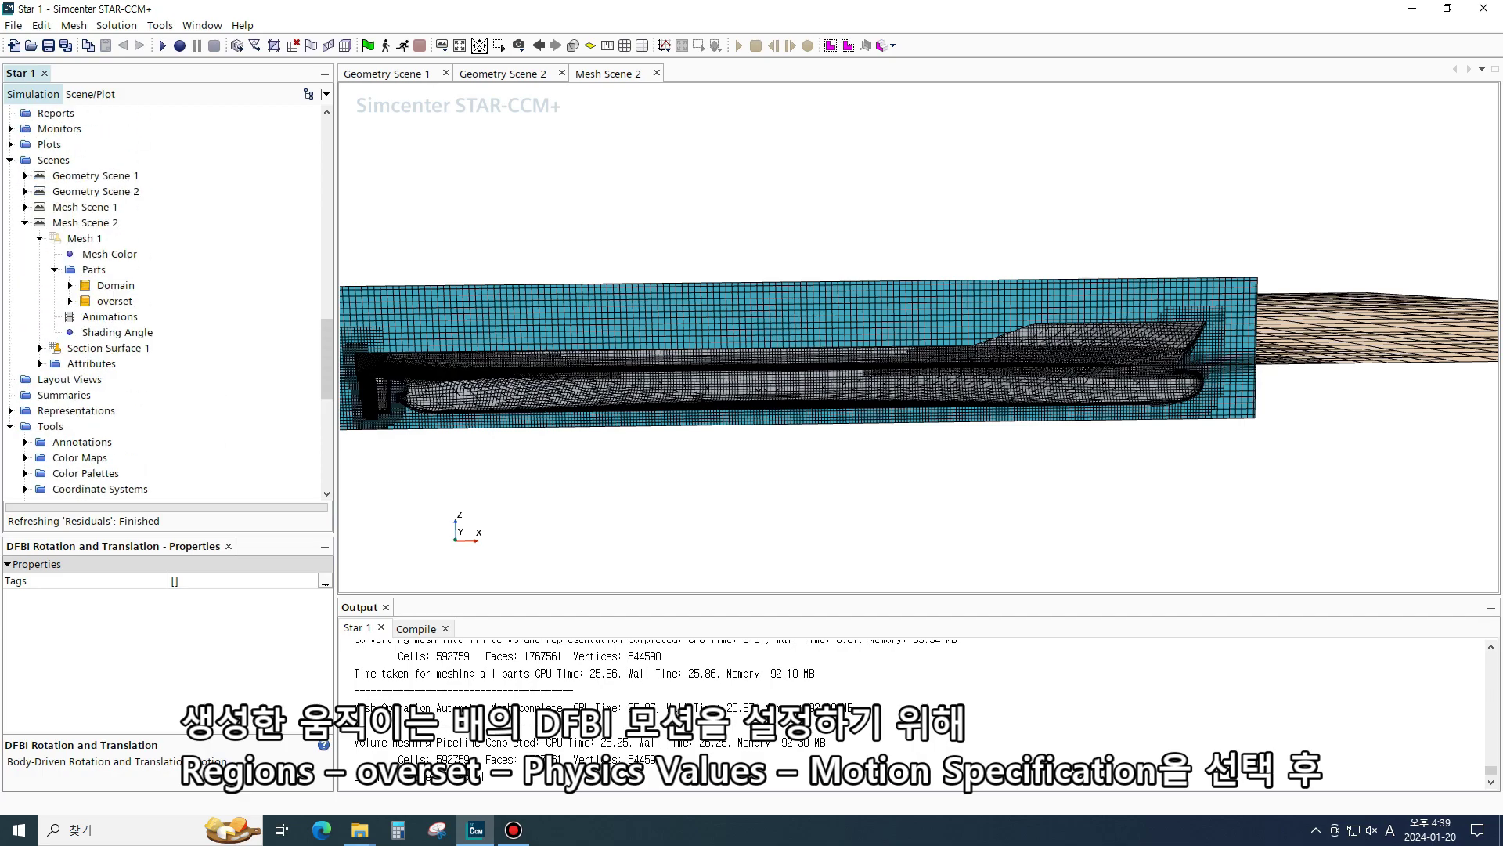
pyautogui.scroll(12, 164, 302)
pyautogui.scroll(8, 165, 301)
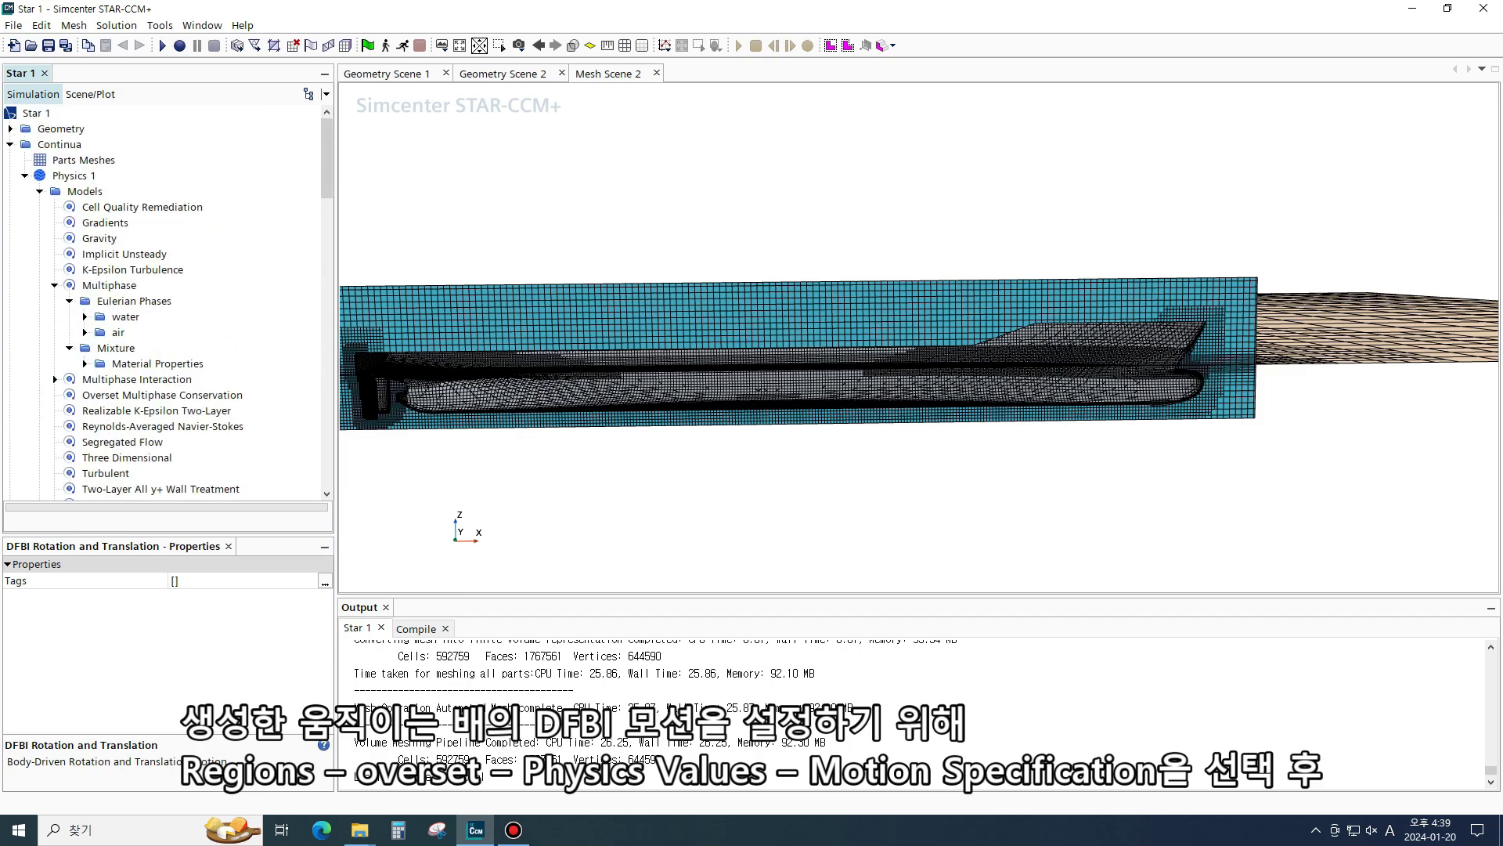
pyautogui.scroll(-12, 164, 302)
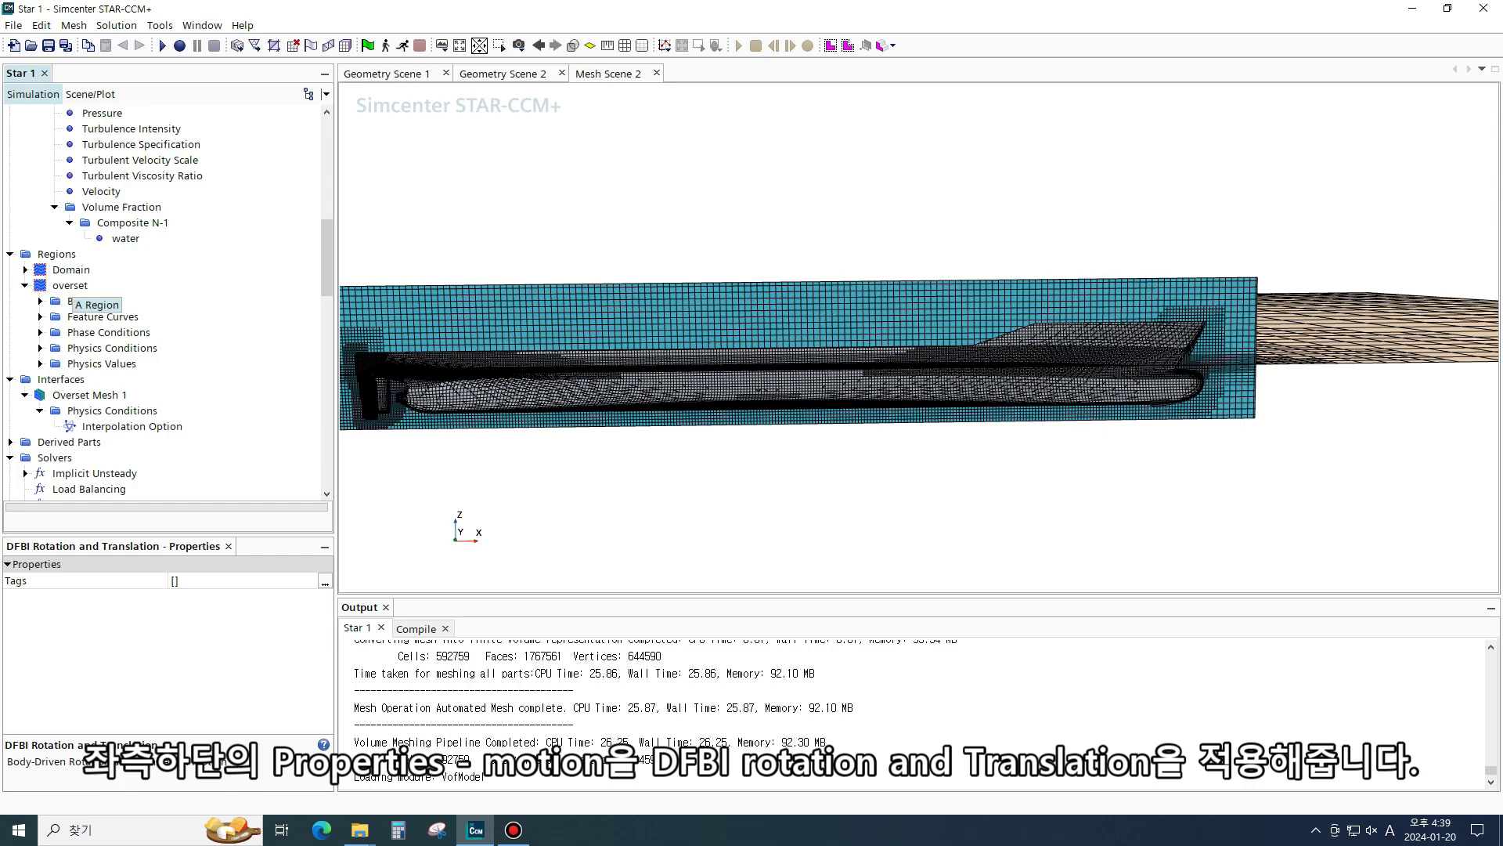
pyautogui.click(40, 364)
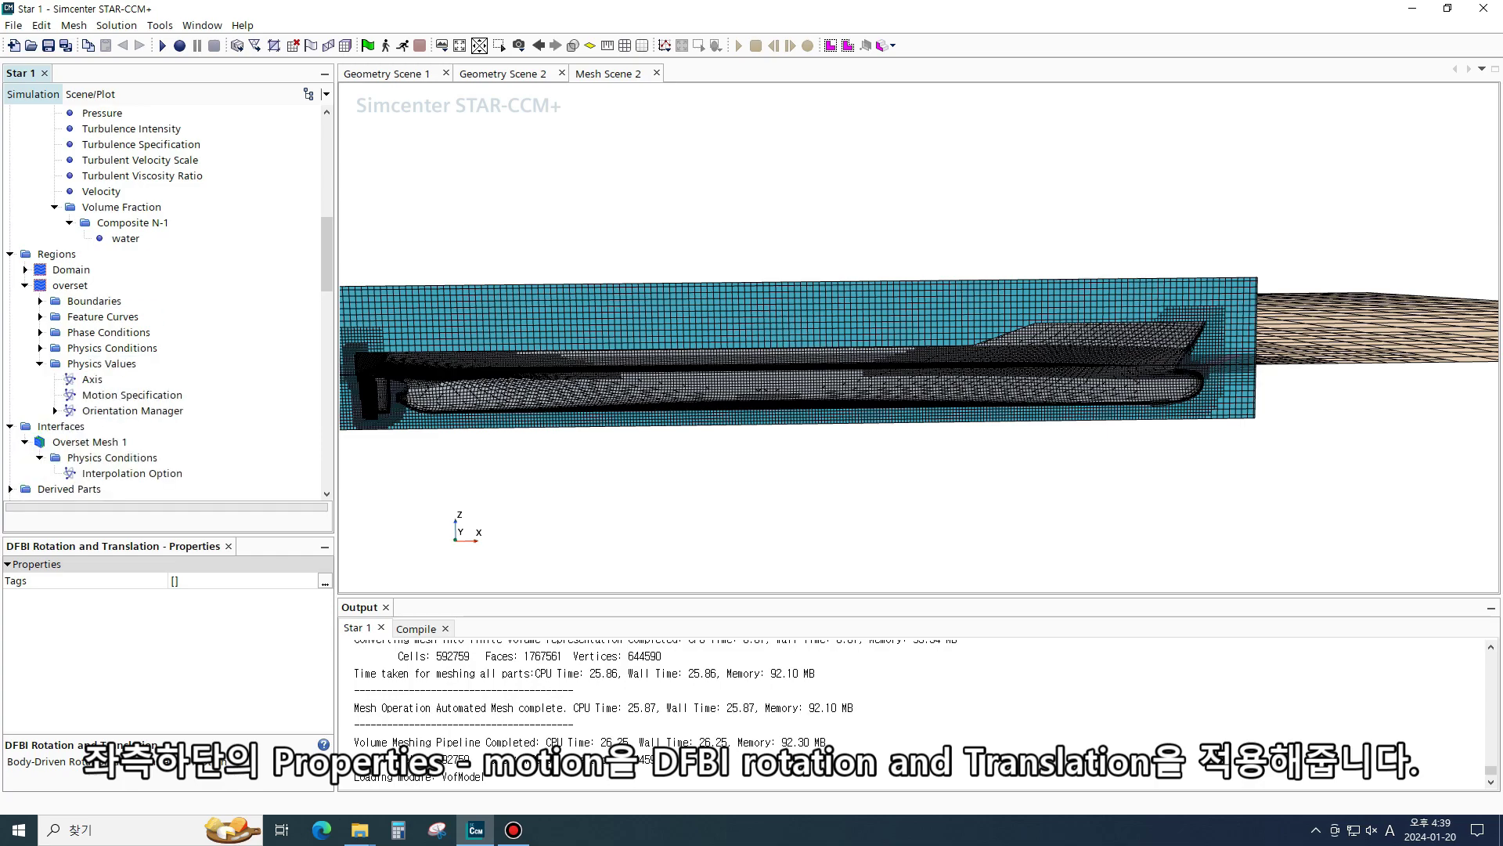
pyautogui.click(132, 394)
pyautogui.click(235, 580)
pyautogui.press('Up')
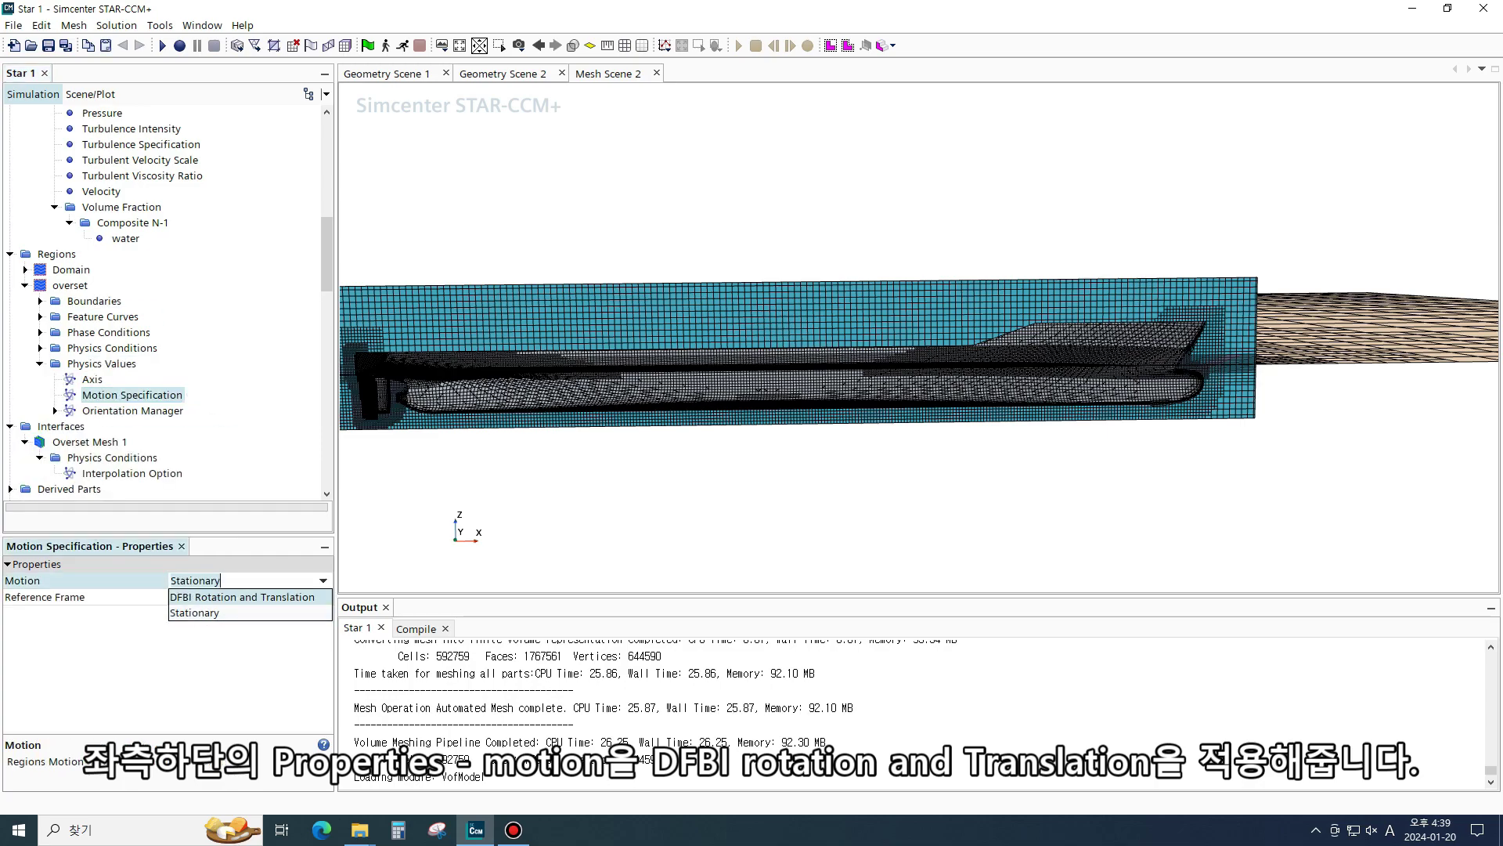
pyautogui.press('Return')
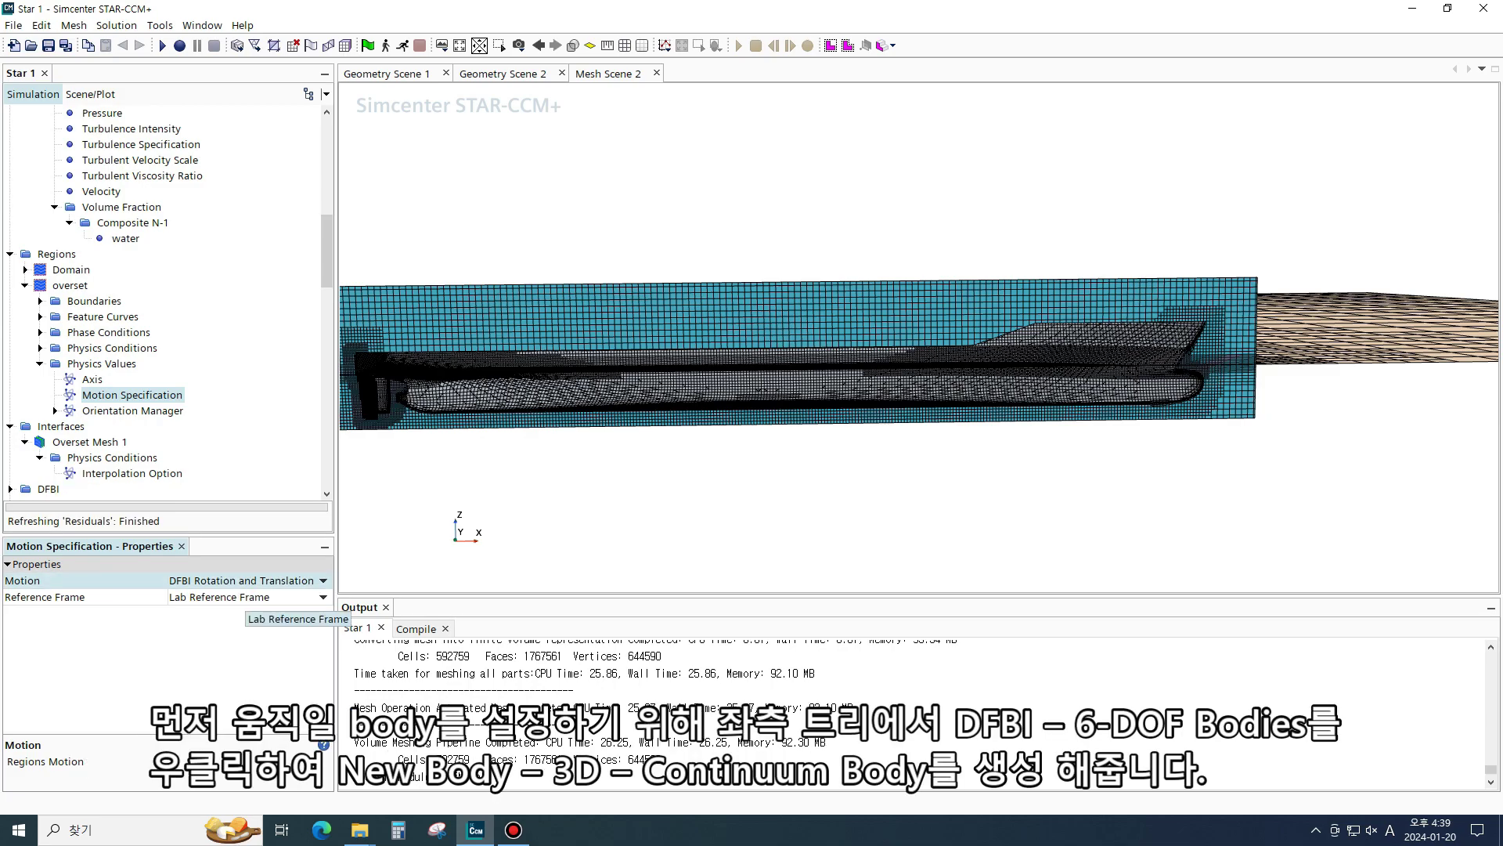
# Create a new 3D Continuum Body under the DFBI 6-DOF Bodies
pyautogui.scroll(-1, 168, 302)
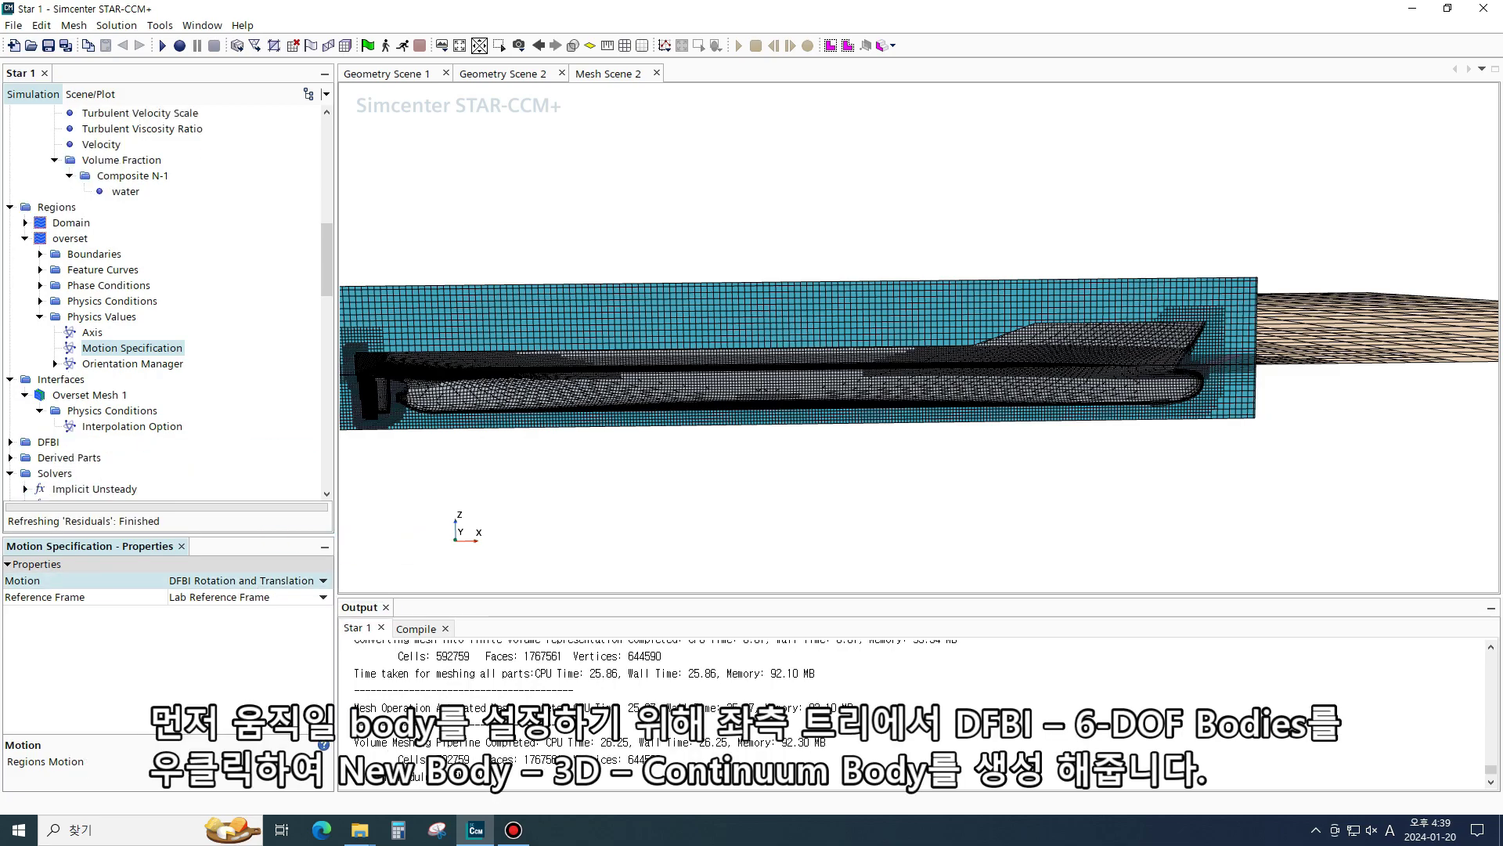
pyautogui.click(10, 443)
pyautogui.click(87, 458)
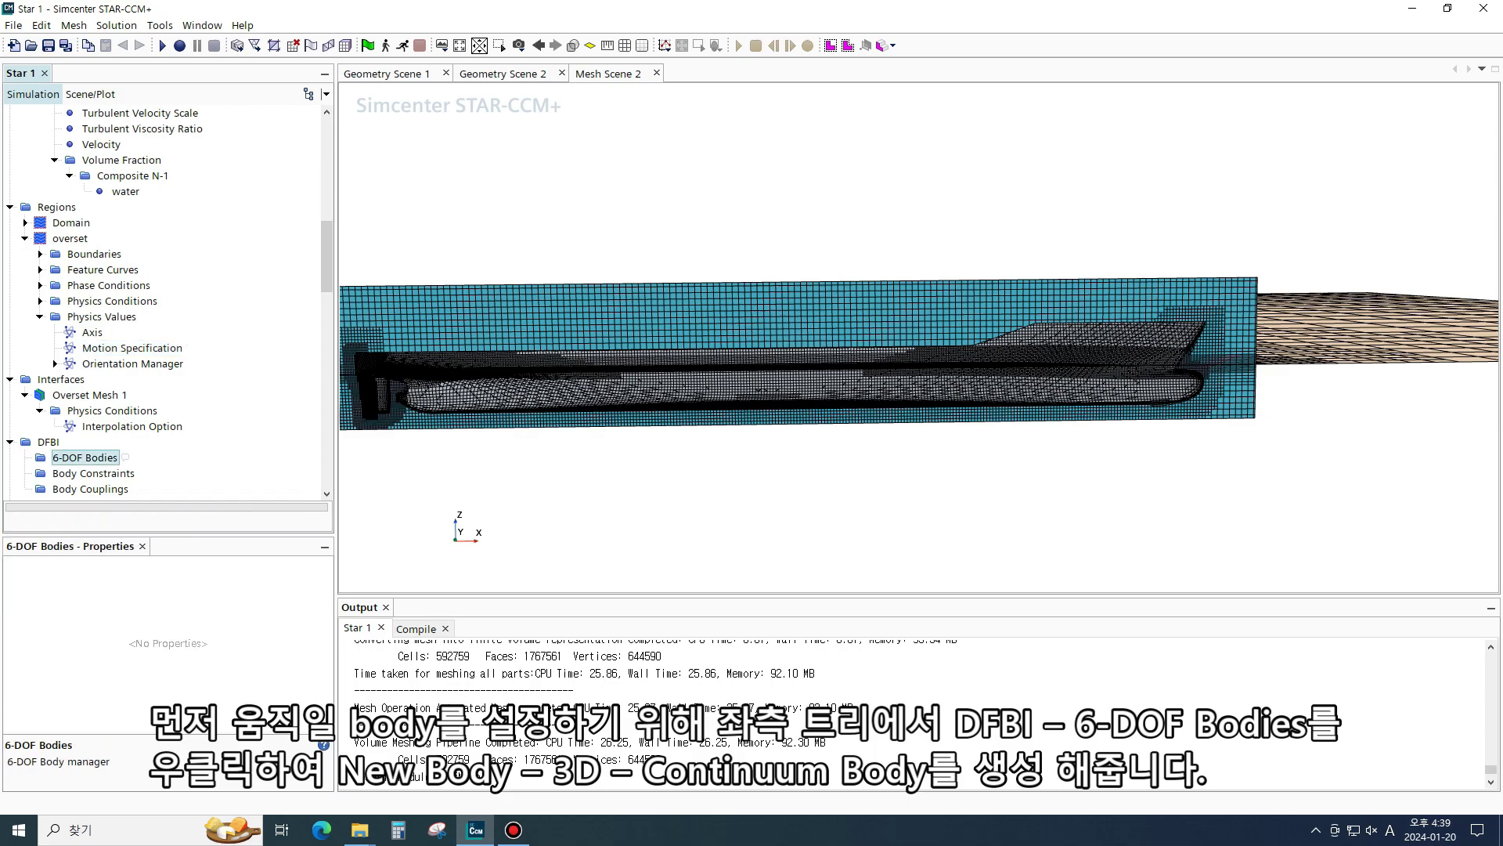
pyautogui.scroll(-2, 86, 459)
pyautogui.rightClick(86, 365)
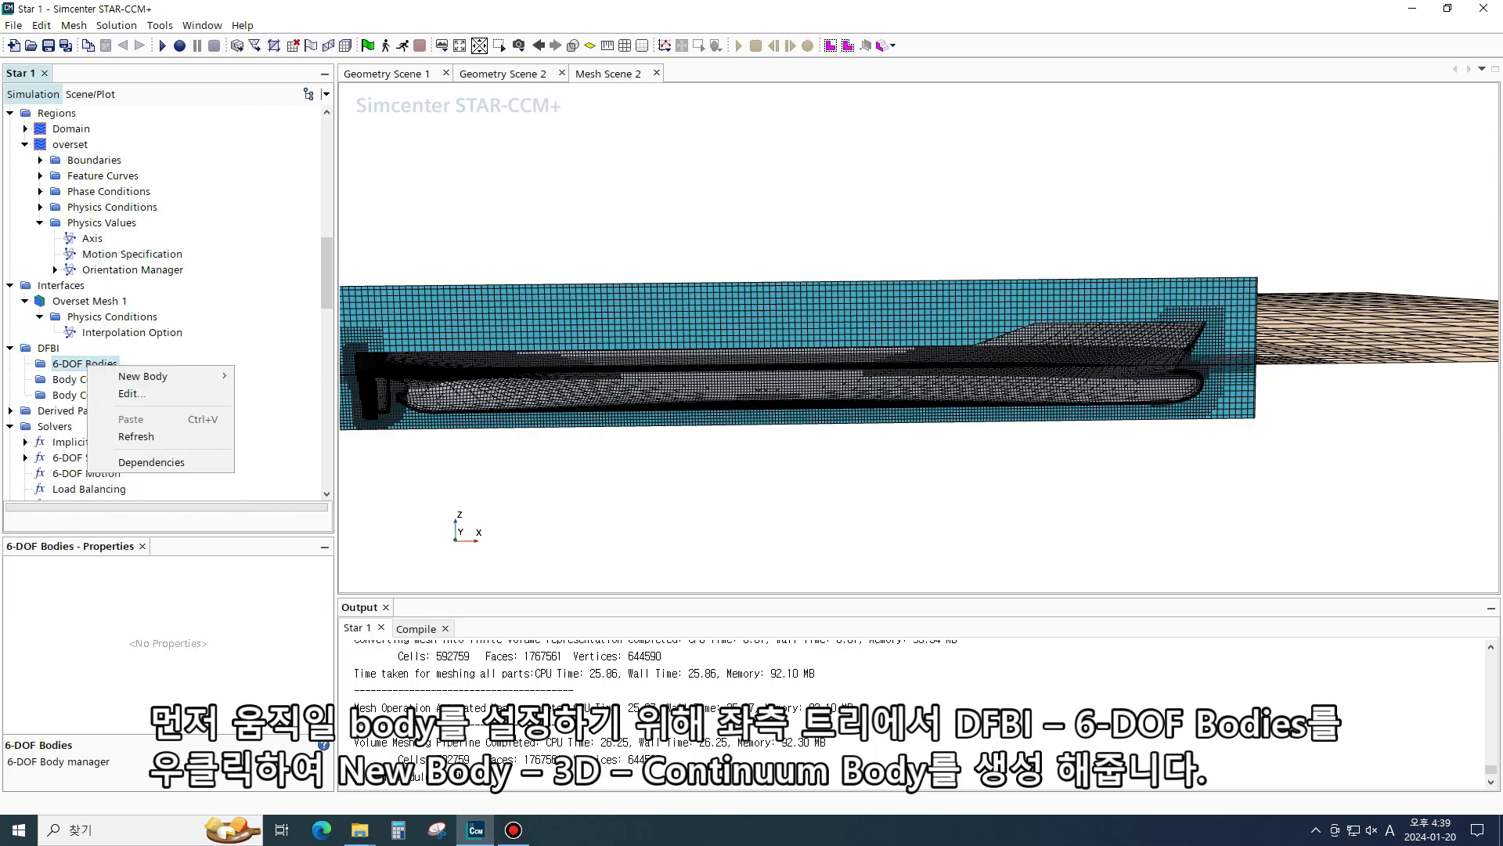
pyautogui.moveTo(157, 376)
pyautogui.moveTo(266, 393)
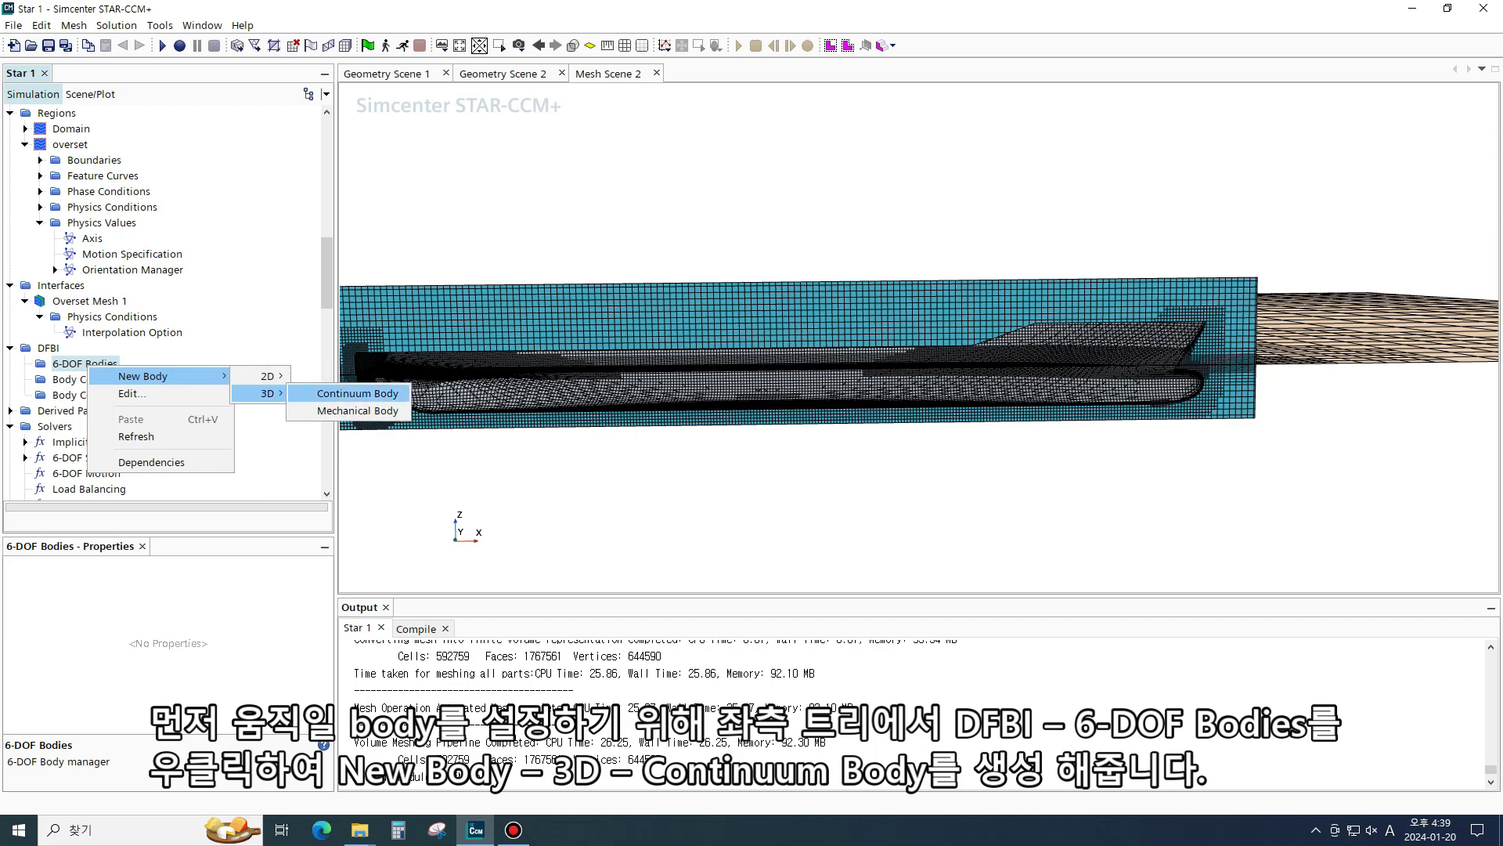
pyautogui.click(358, 393)
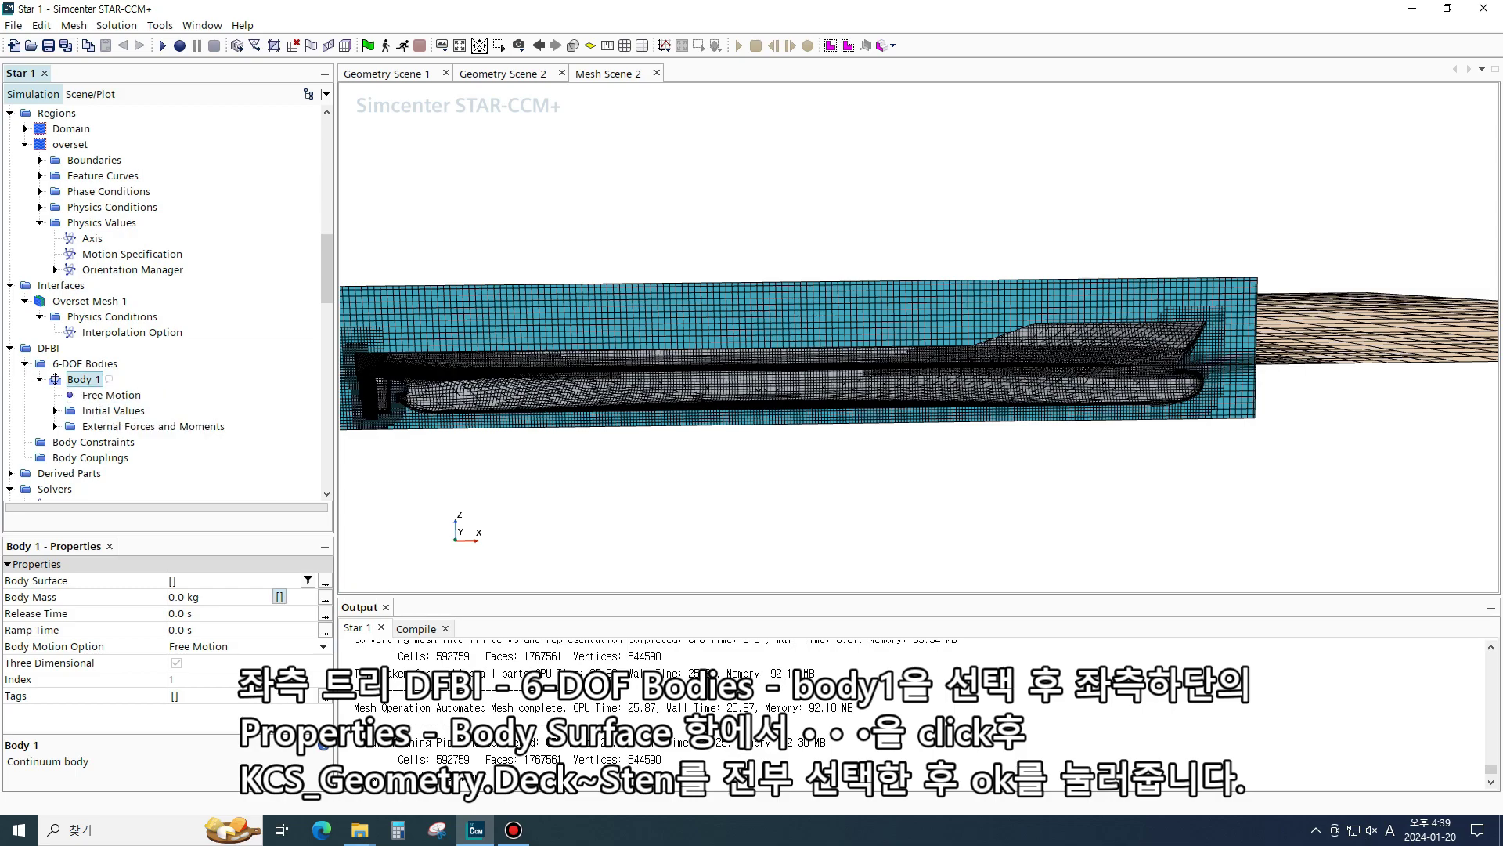
# Assign the KCS_Geometry Deck, Hull, Rudder, Rudder Edge, Shaft and Stern boundaries of the overset region as Body 1's Body Surface
pyautogui.click(325, 582)
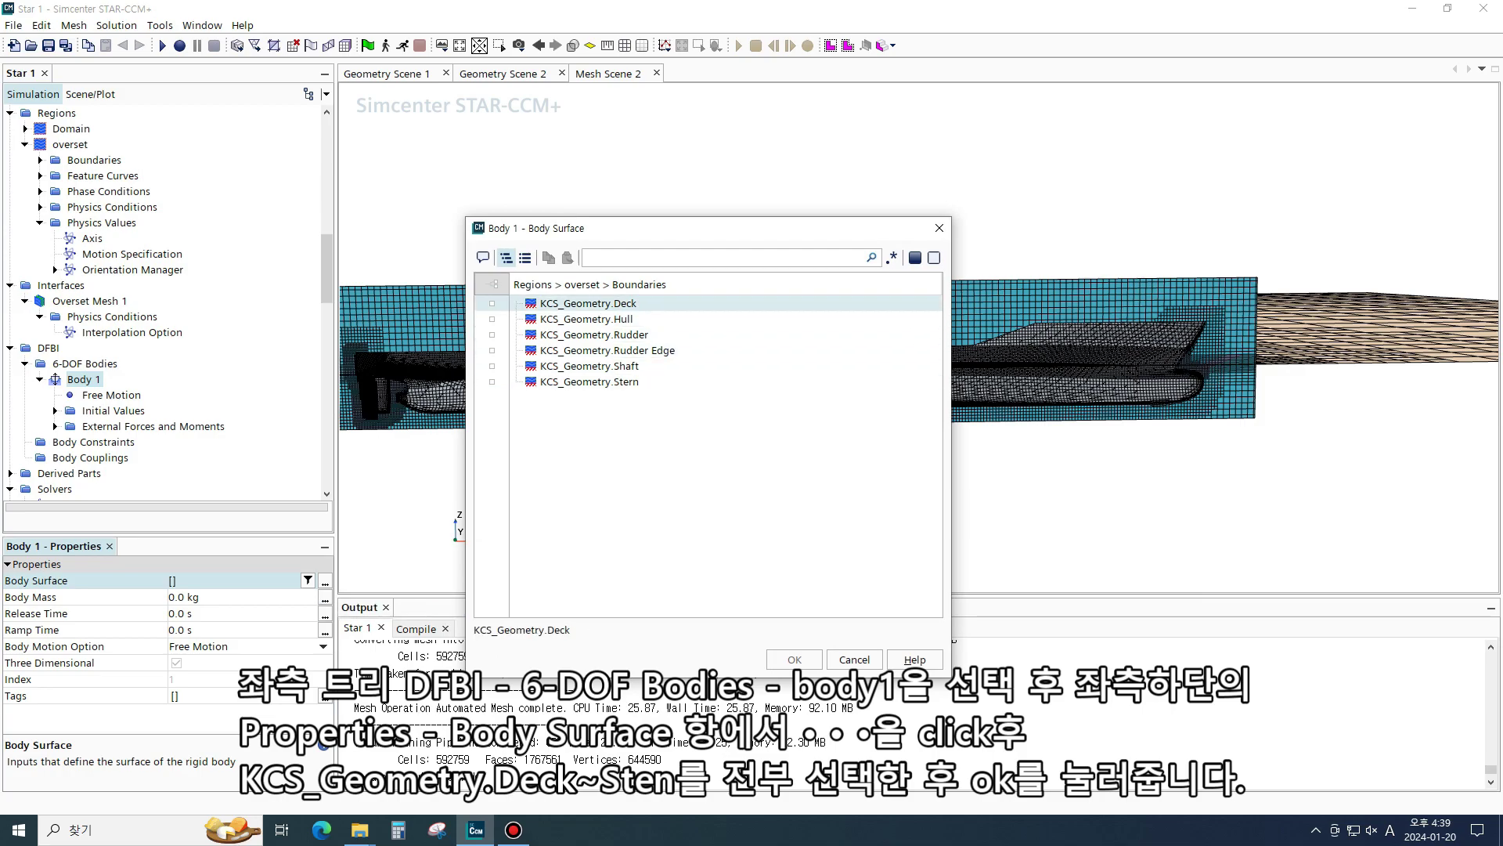
pyautogui.click(492, 303)
pyautogui.click(492, 318)
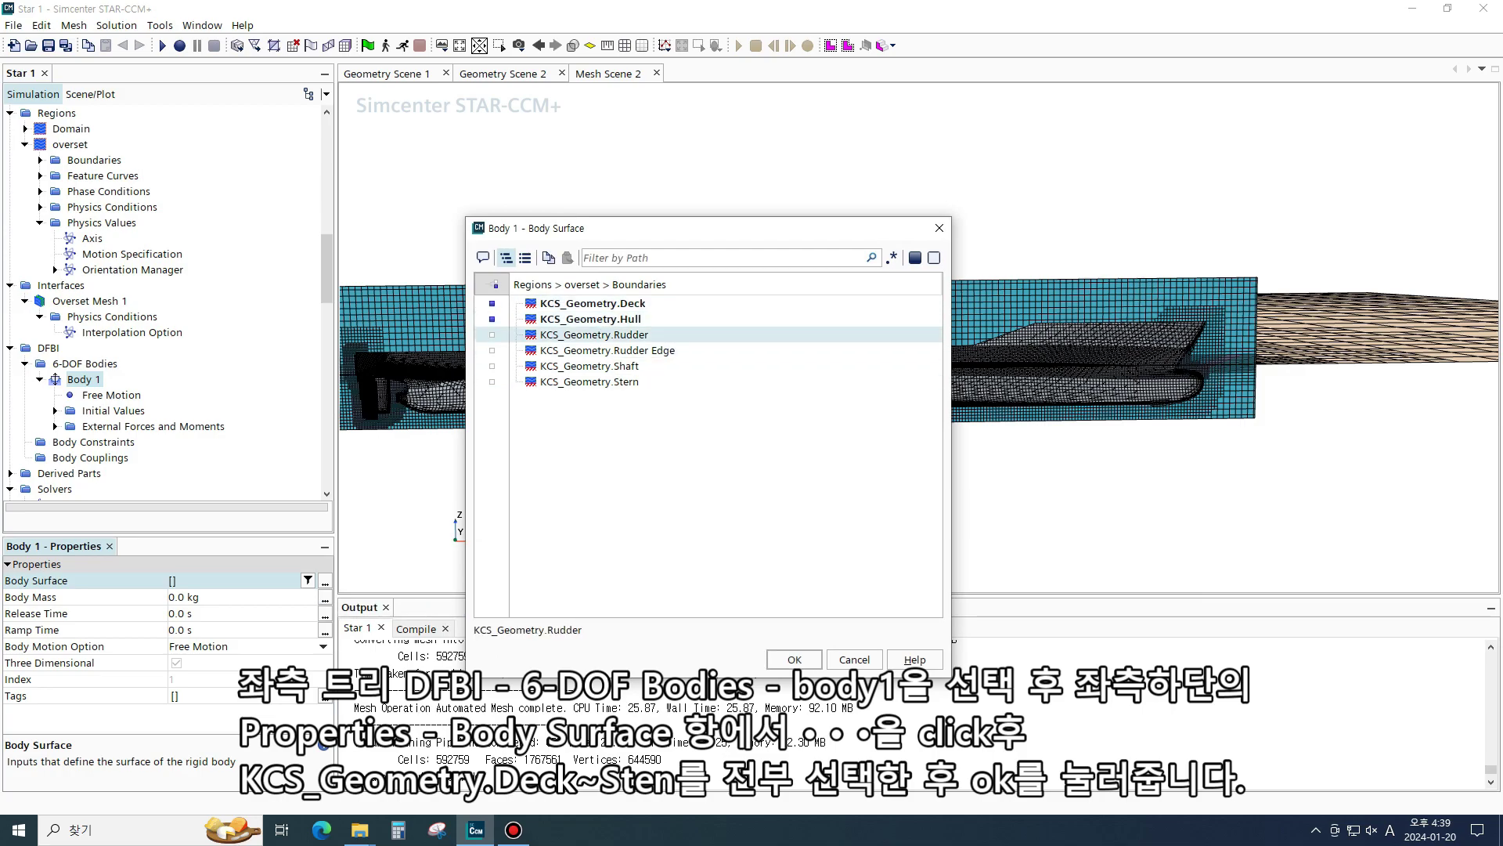
pyautogui.click(491, 335)
pyautogui.click(492, 350)
pyautogui.click(491, 365)
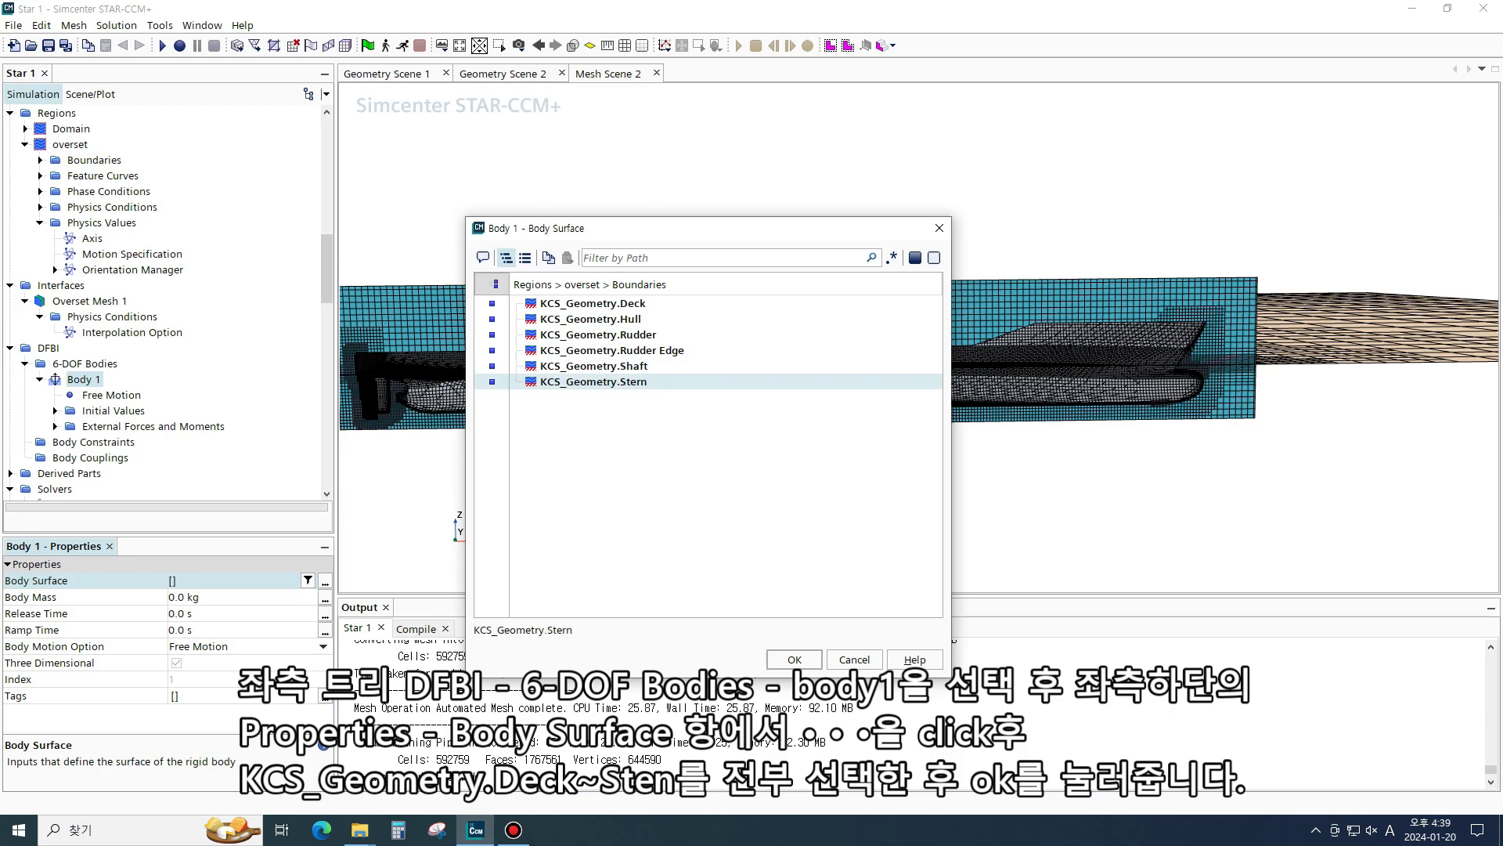
pyautogui.click(492, 381)
pyautogui.click(794, 660)
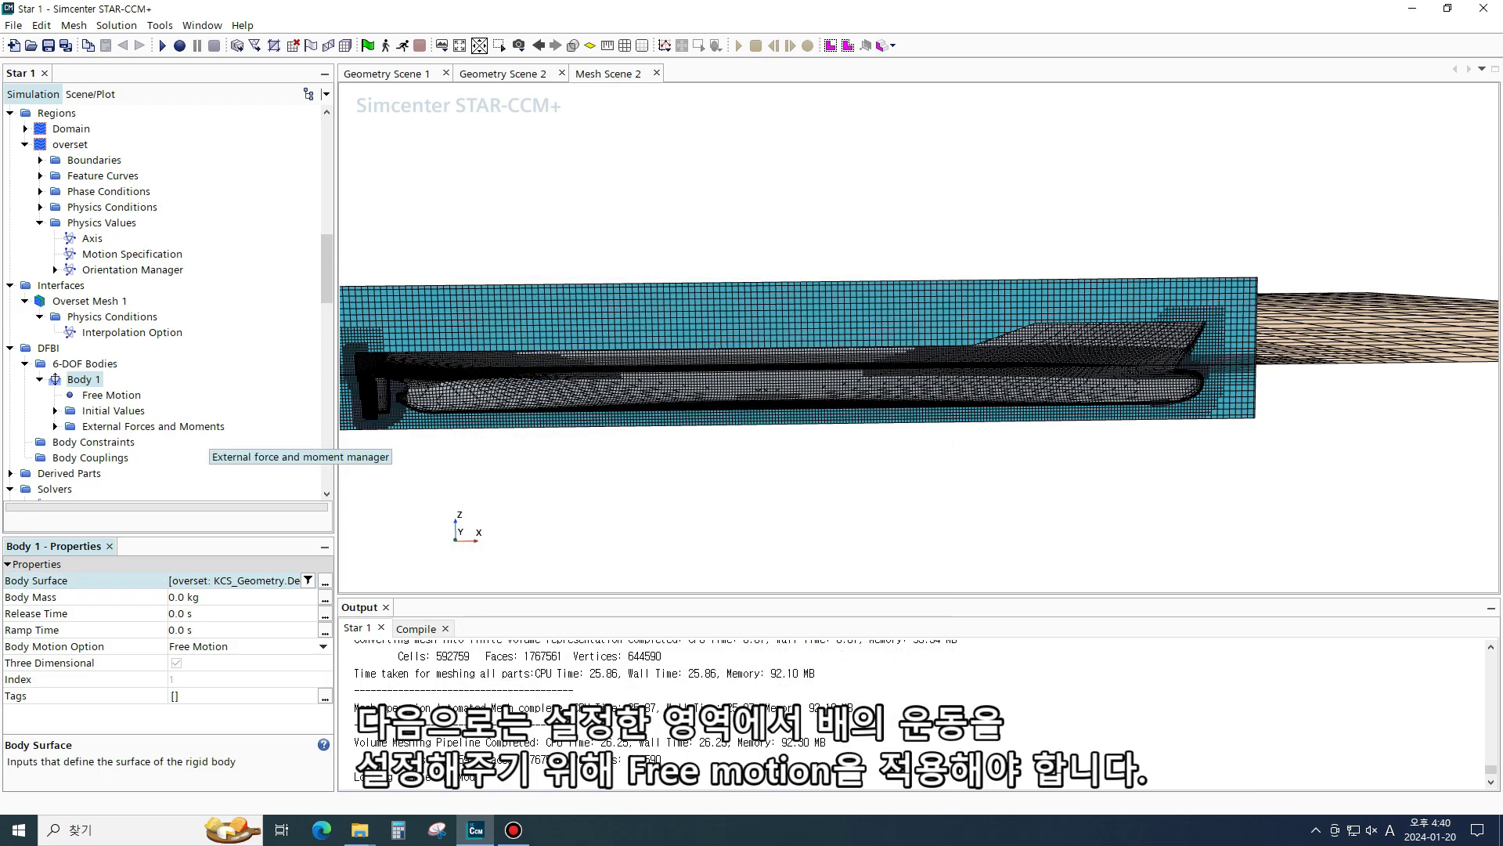
# Enable Z Motion and Y Rotation in Body 1's Free Motion
pyautogui.click(132, 396)
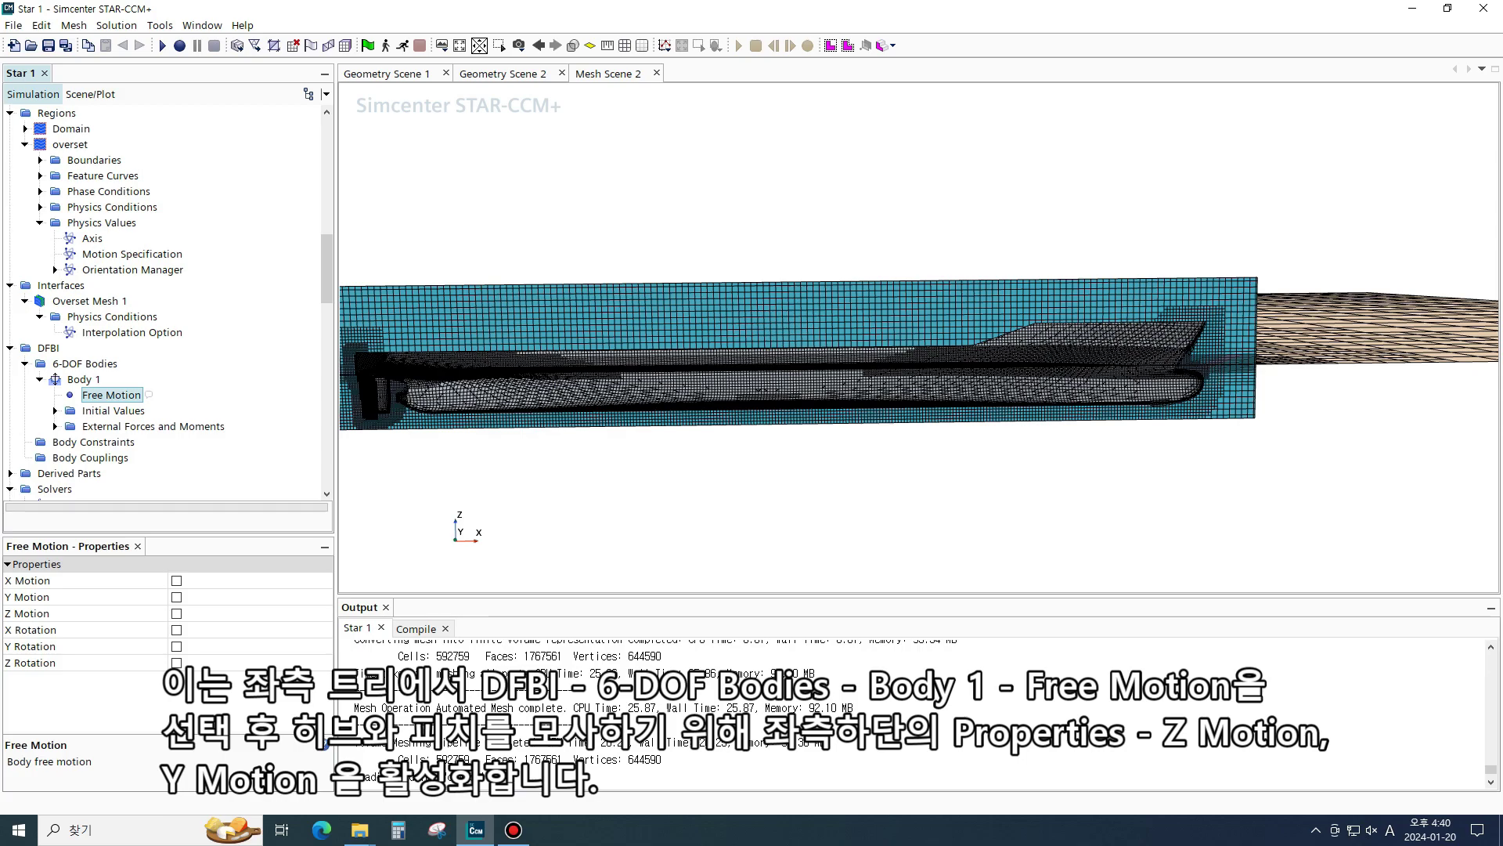
pyautogui.click(177, 614)
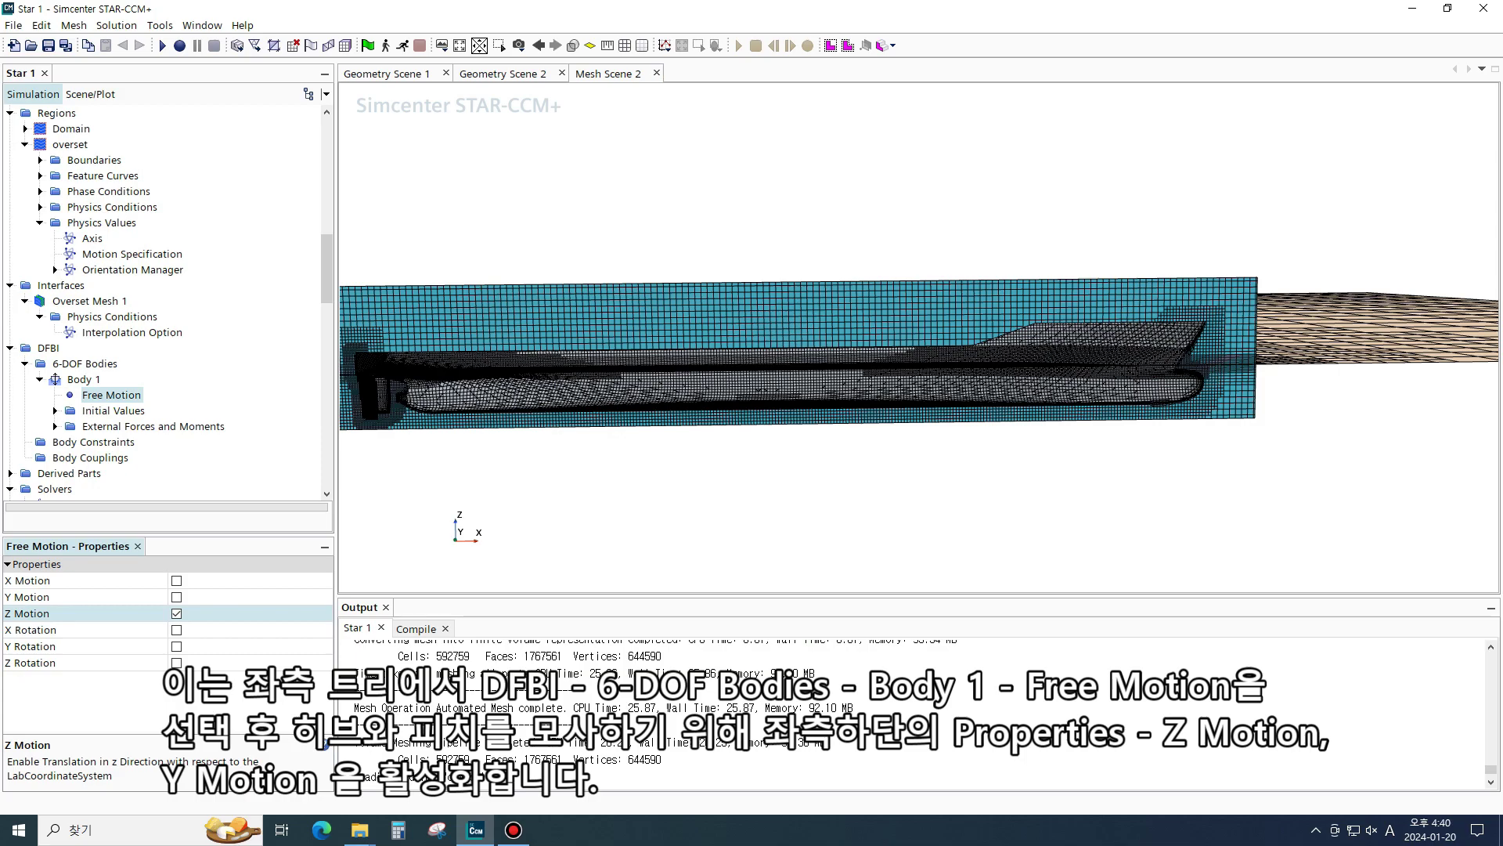
pyautogui.click(177, 646)
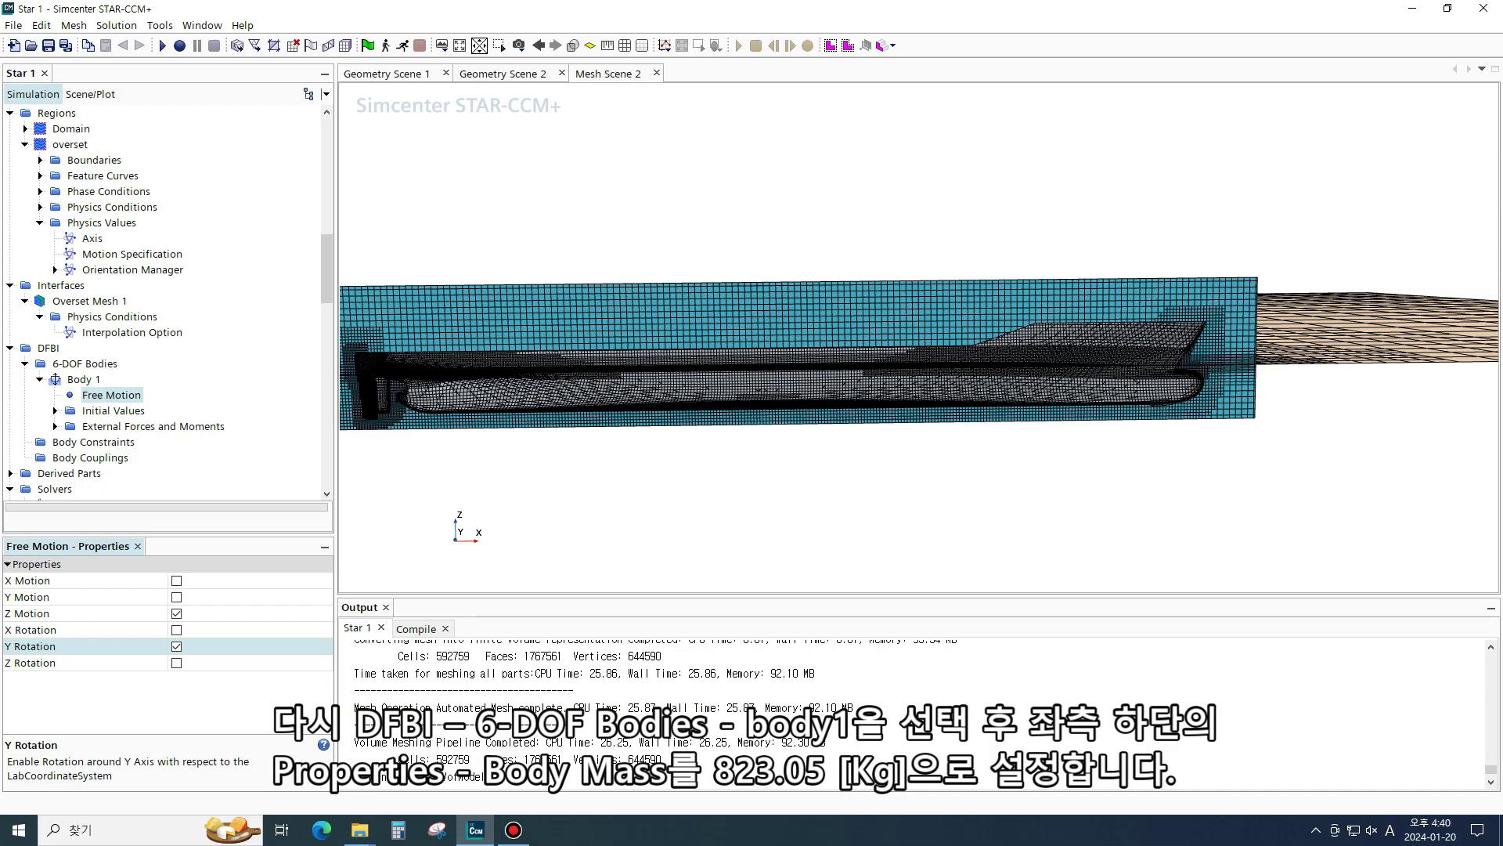
# Set Body 1's Body Mass to 823.05 kg
pyautogui.click(83, 380)
pyautogui.click(190, 598)
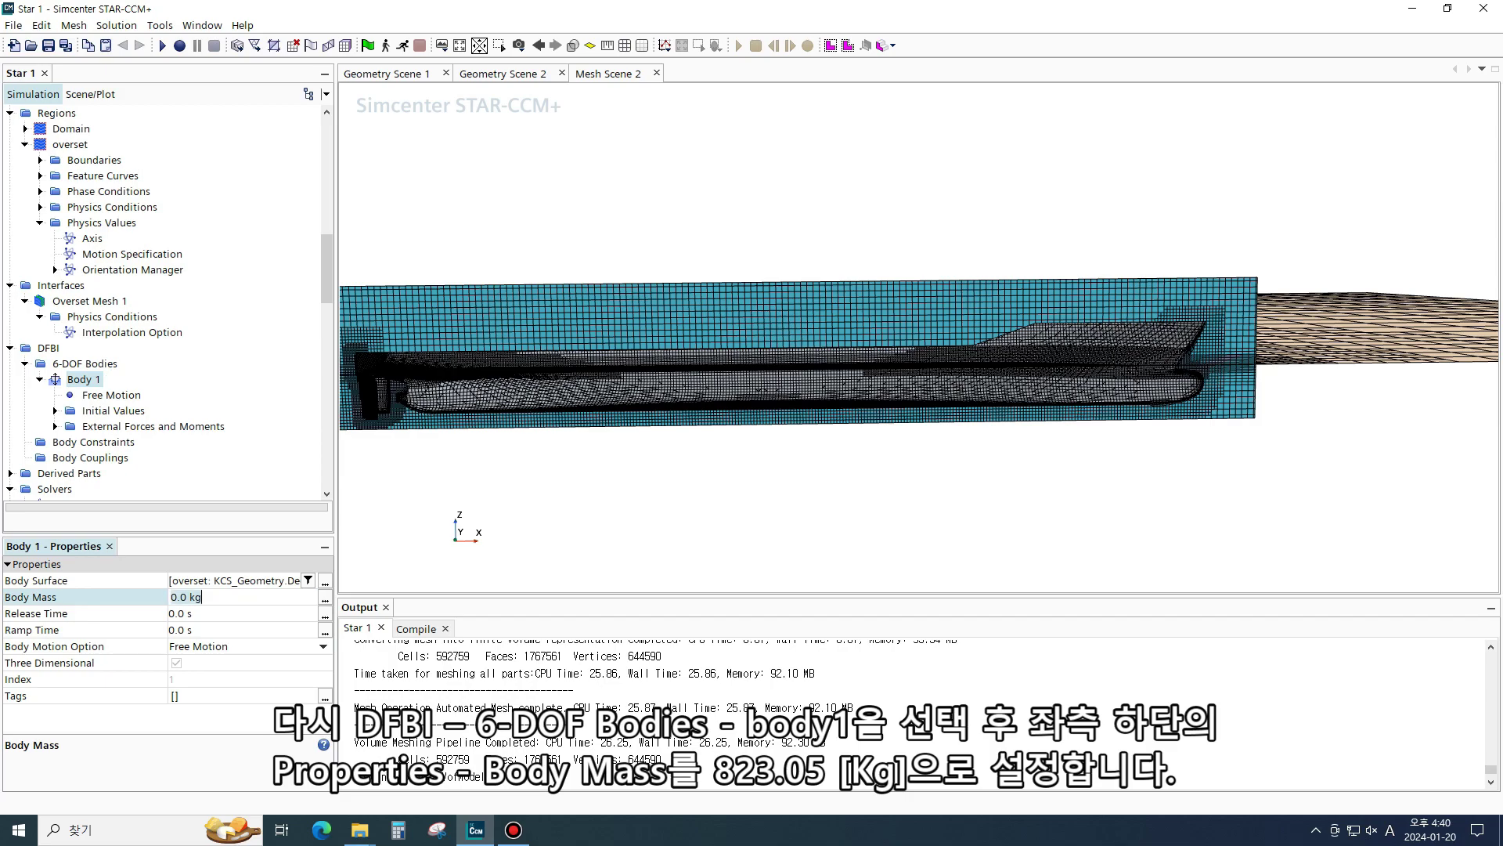
pyautogui.moveTo(187, 597); pyautogui.dragTo(170, 598)
pyautogui.write('823.005')
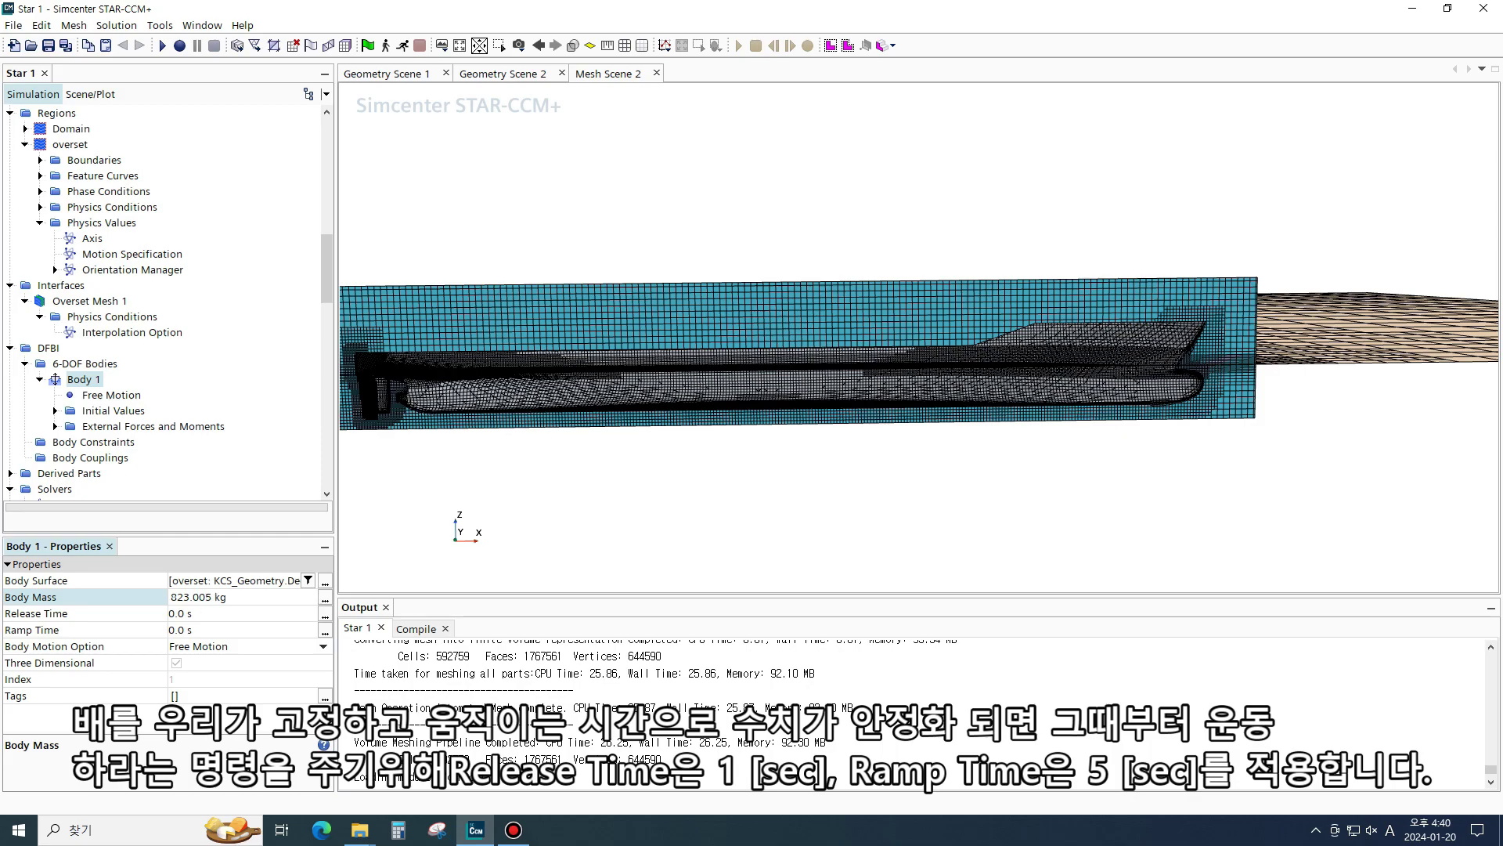
pyautogui.press('BackSpace')
pyautogui.press('BackSpace')
pyautogui.write('5')
pyautogui.press('Tab')
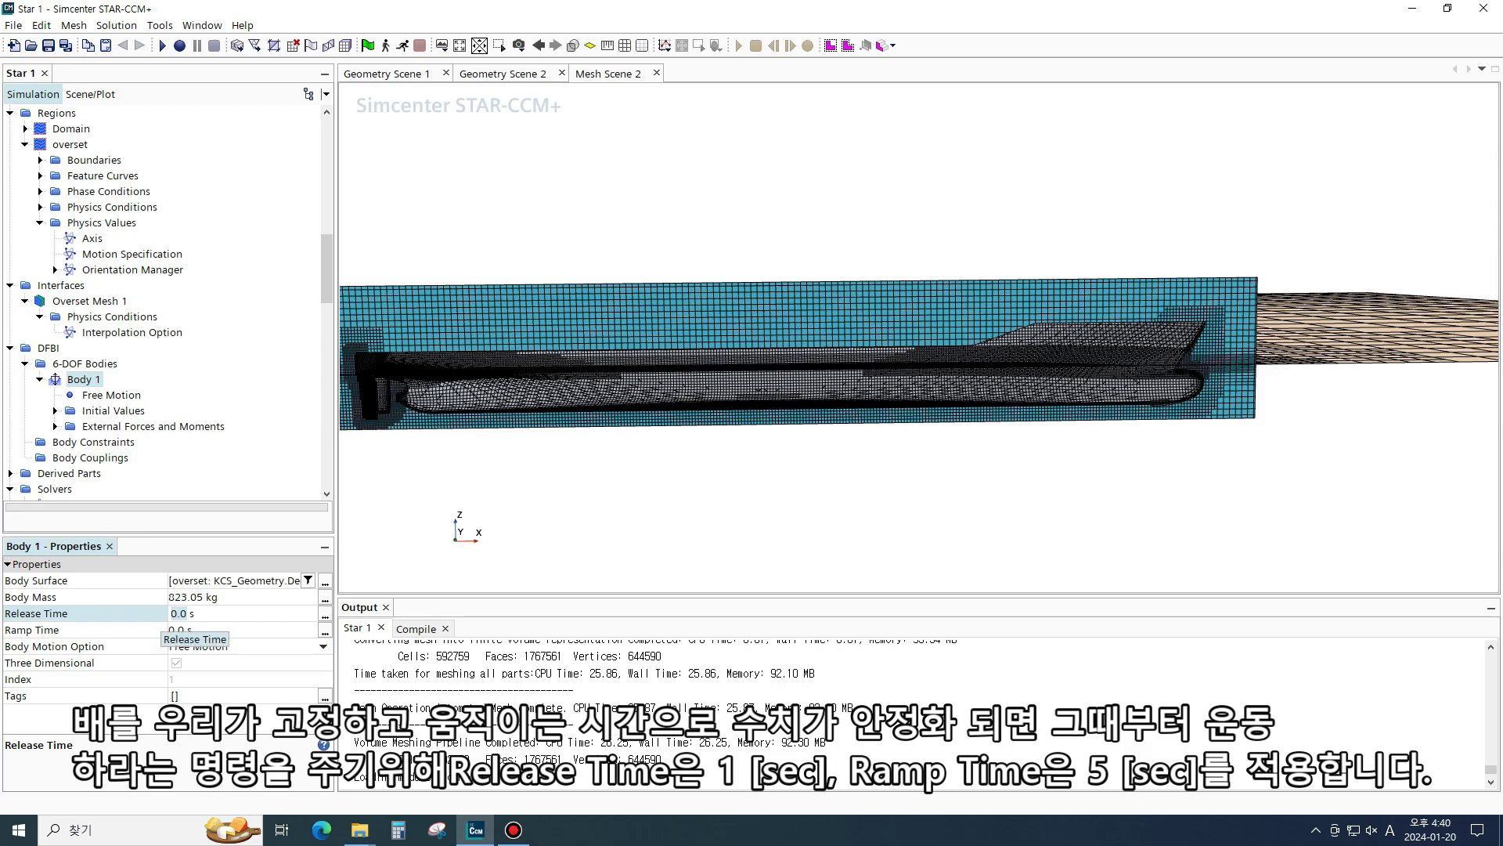
# Set Body 1's Release Time to 1 s and its Ramp Time to 5 s
pyautogui.press('Delete')
pyautogui.press('Delete')
pyautogui.press('Delete')
pyautogui.write('1')
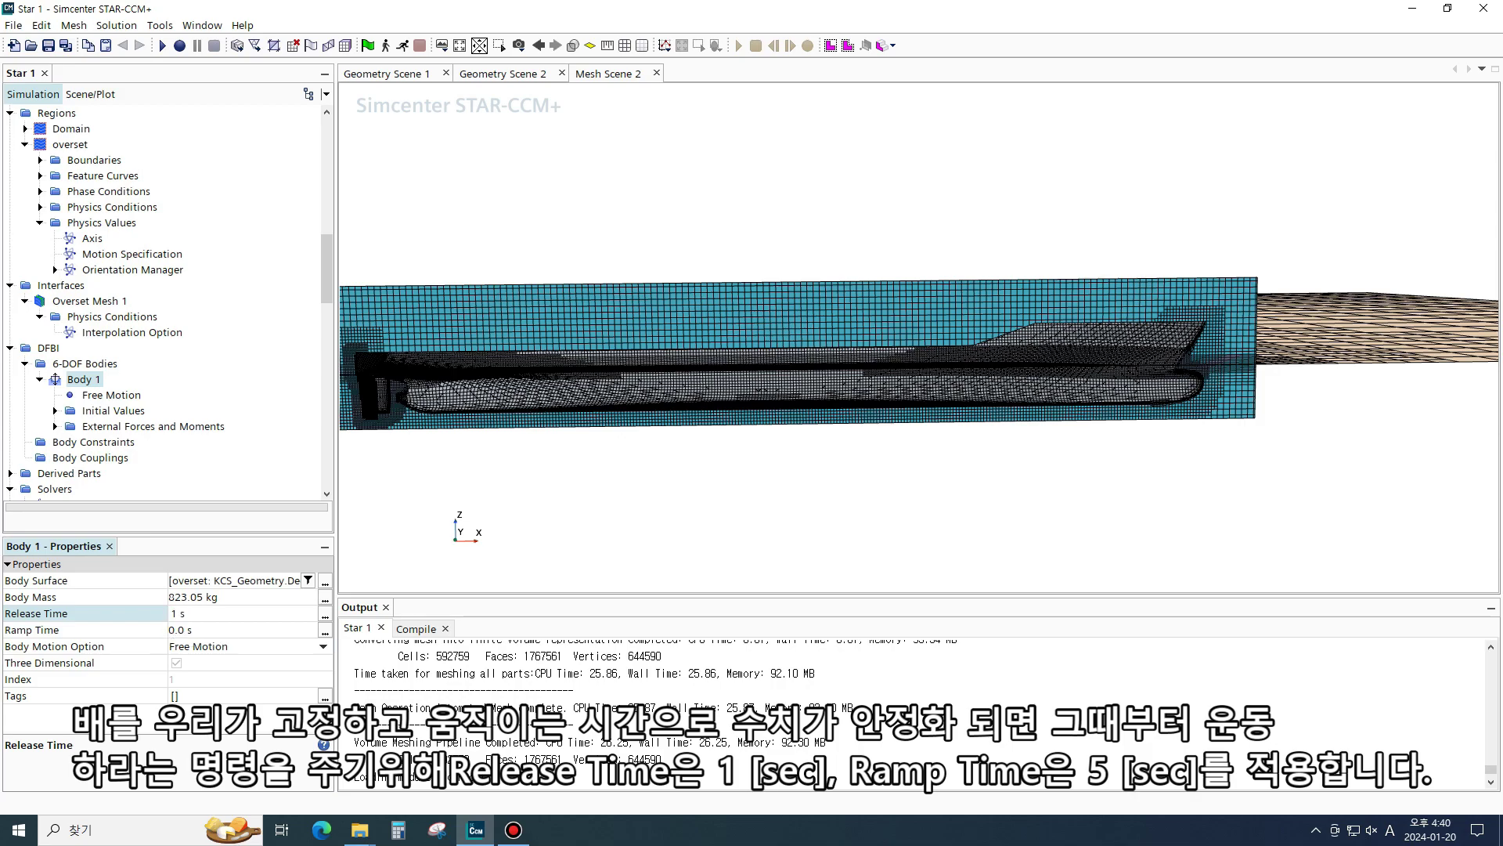
pyautogui.press('Tab')
pyautogui.press('Delete')
pyautogui.press('Delete')
pyautogui.press('Delete')
pyautogui.write('5')
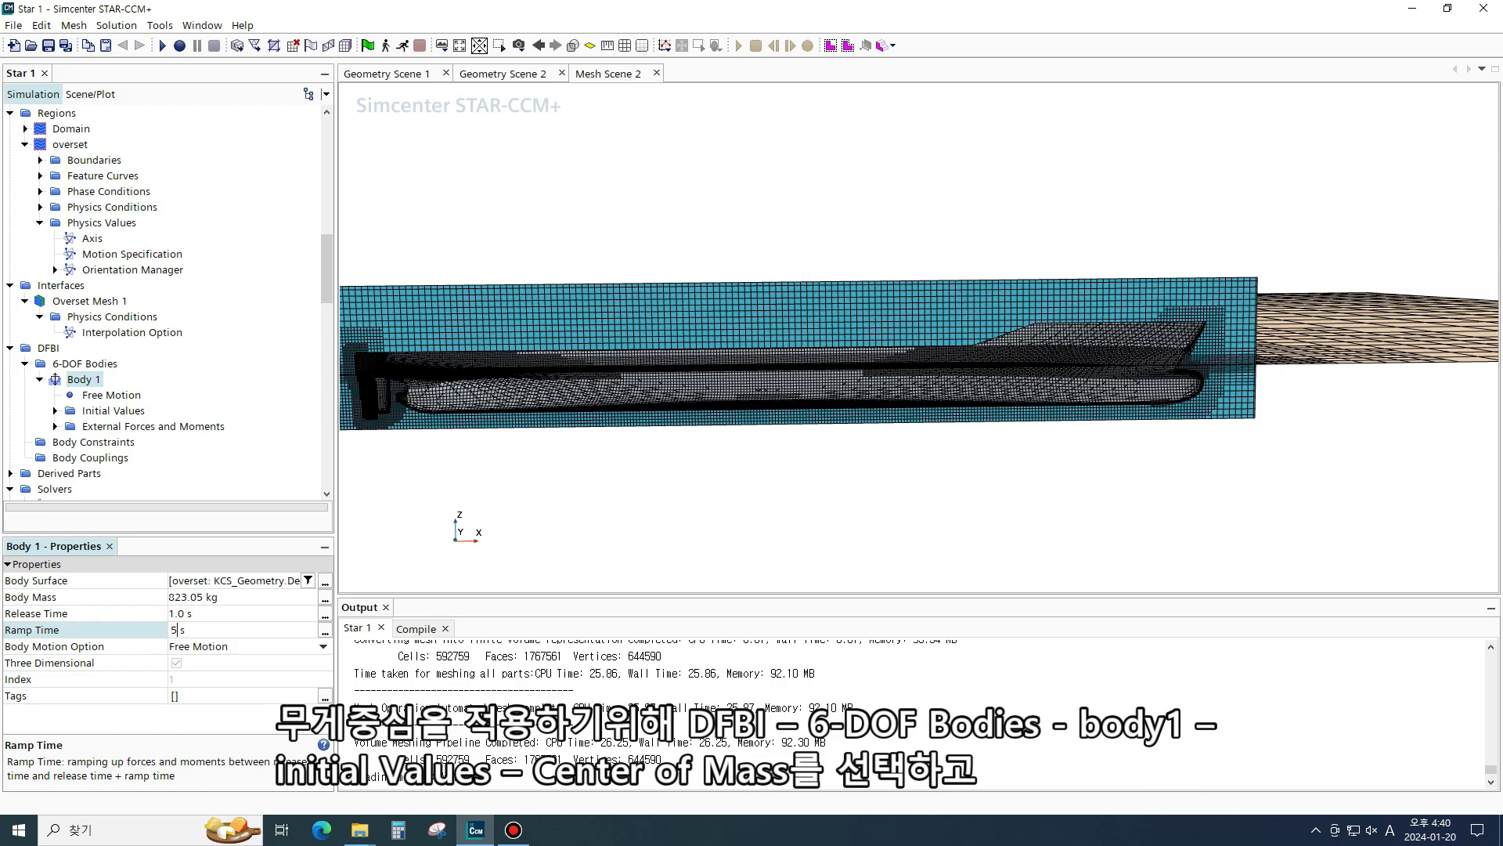
# Set the position of Body 1's initial Center of Mass to [3.5315, 0.0, -0.1114] m
pyautogui.click(111, 395)
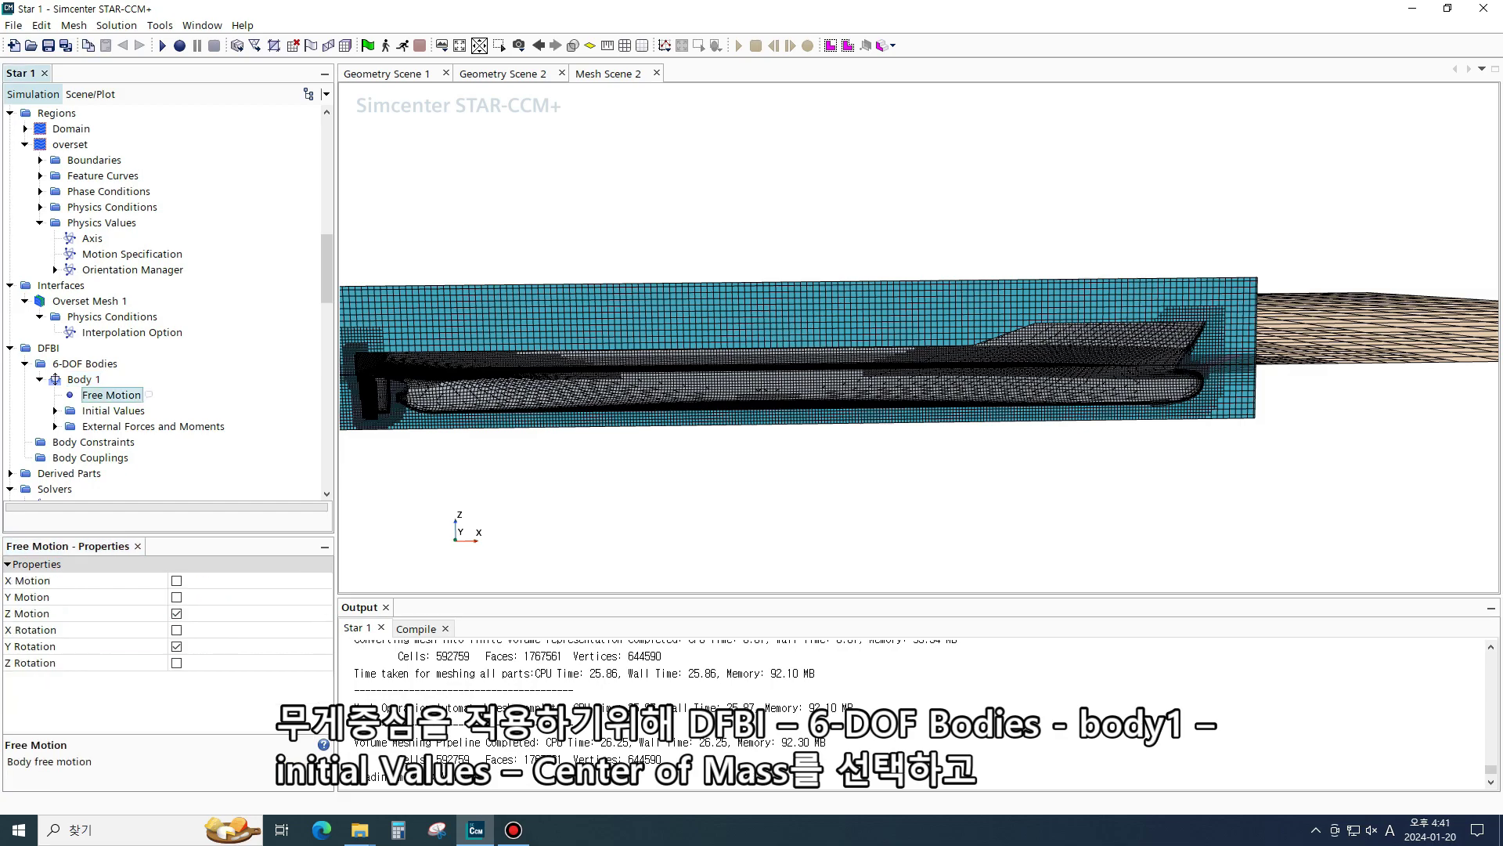
pyautogui.click(55, 410)
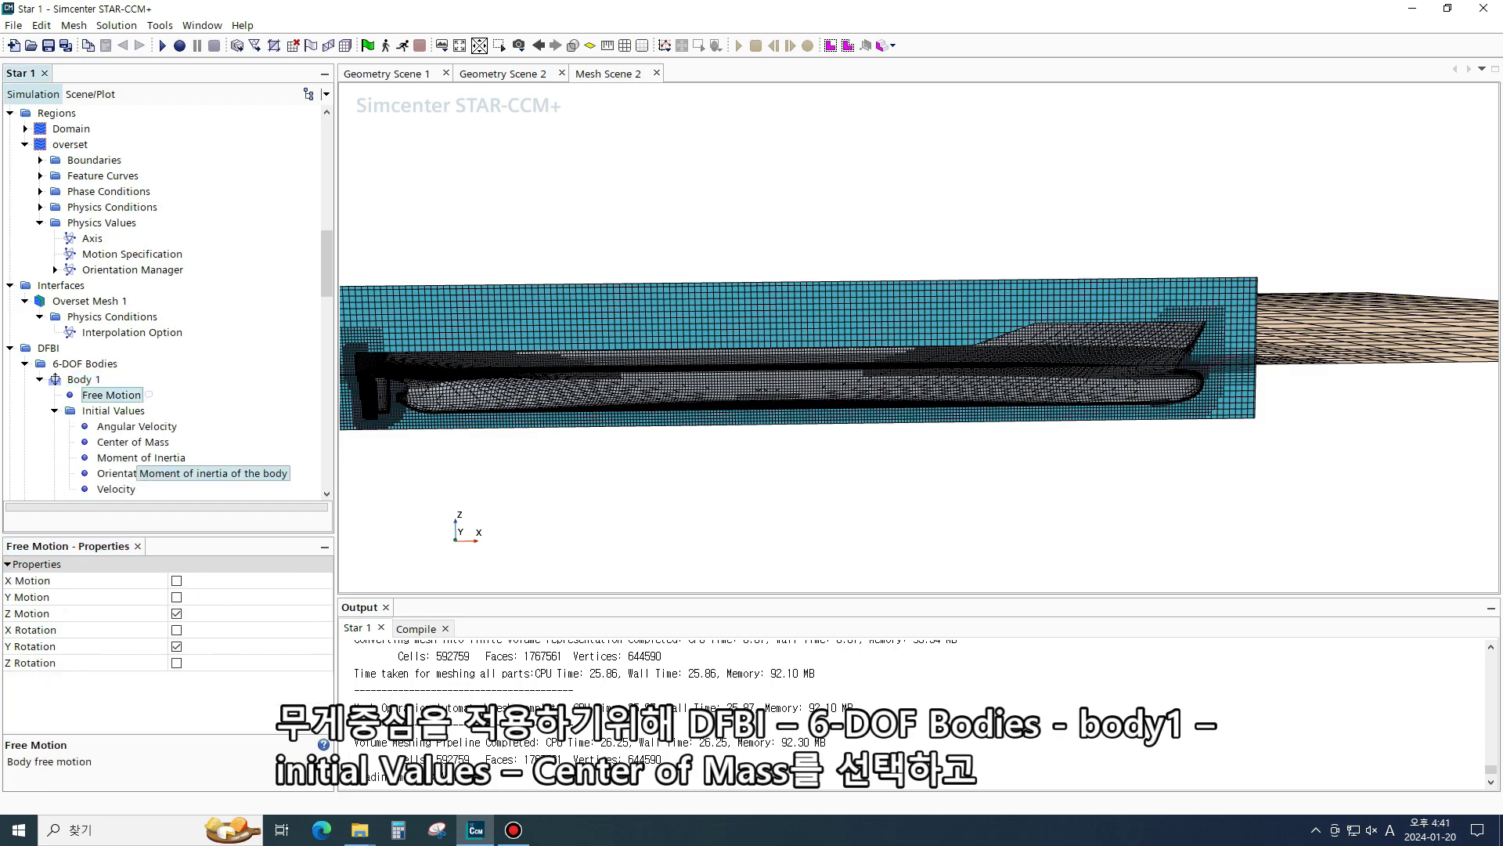
pyautogui.click(133, 442)
pyautogui.doubleClick(182, 580)
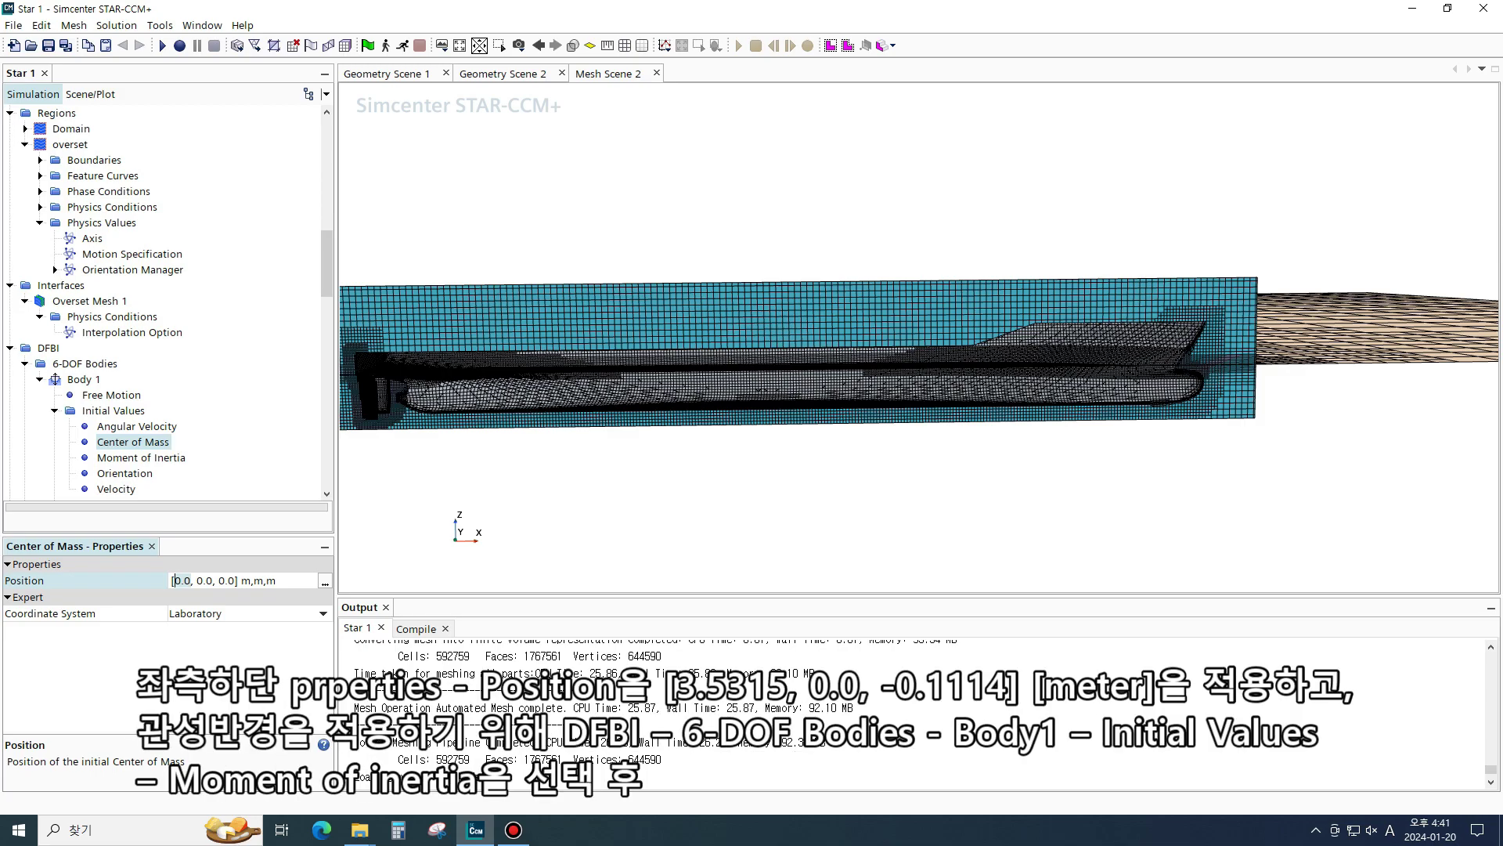
pyautogui.write('3.5315')
pyautogui.press('BackSpace')
pyautogui.press('BackSpace')
pyautogui.press('BackSpace')
pyautogui.write('-0.1114')
pyautogui.press('Return')
# Set Body 1's Moment of Inertia diagonal components to [136.7, 2725.117, 2725.117] kg-m^2 and enable Use Center Of Mass
pyautogui.scroll(-1, 165, 301)
pyautogui.scroll(-1, 140, 363)
pyautogui.click(141, 364)
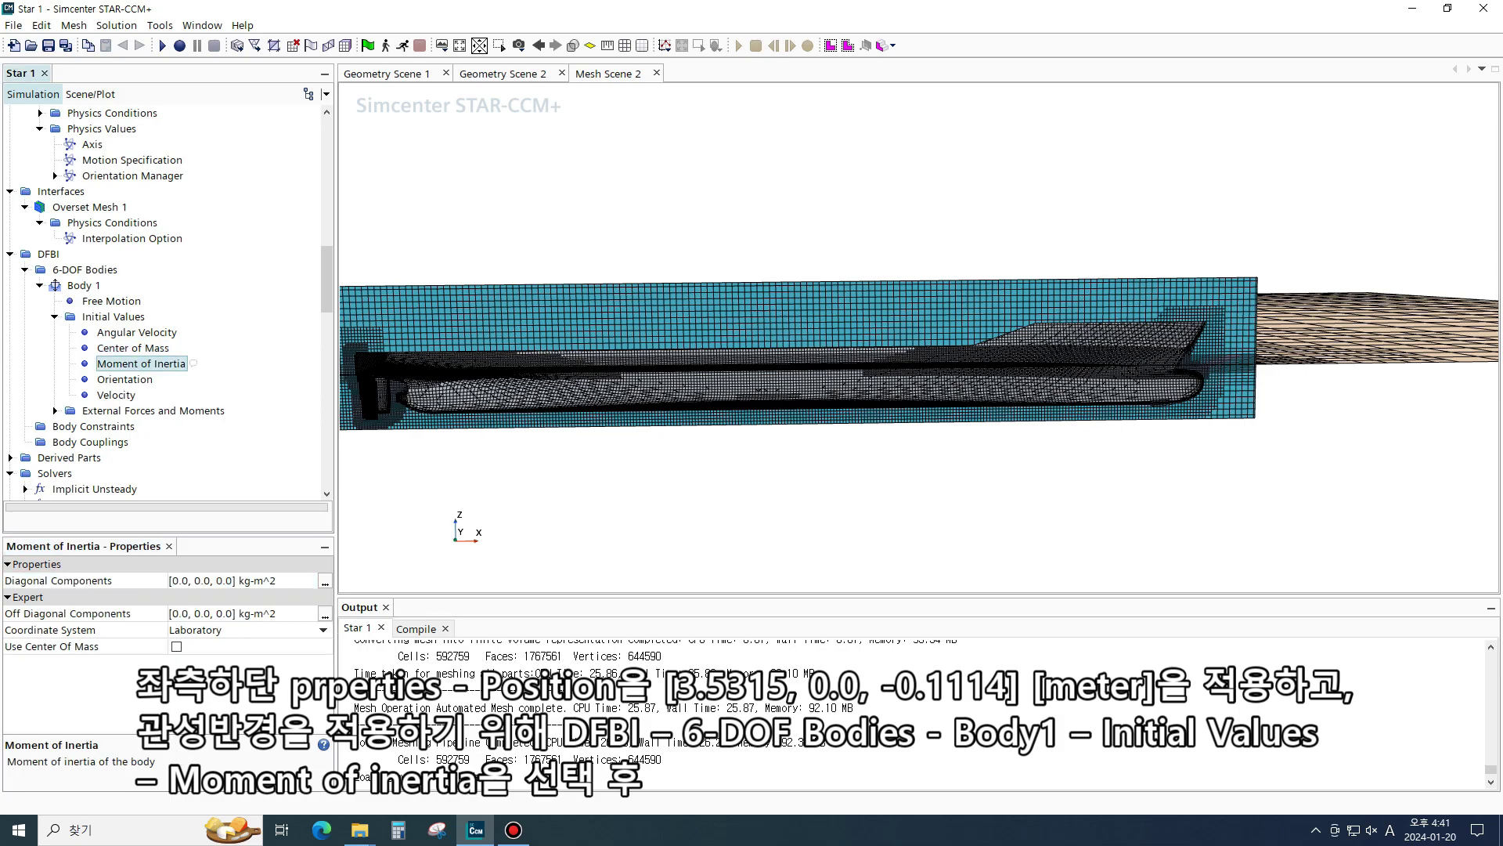
pyautogui.click(191, 580)
pyautogui.moveTo(191, 581); pyautogui.dragTo(174, 580)
pyautogui.write('136.7')
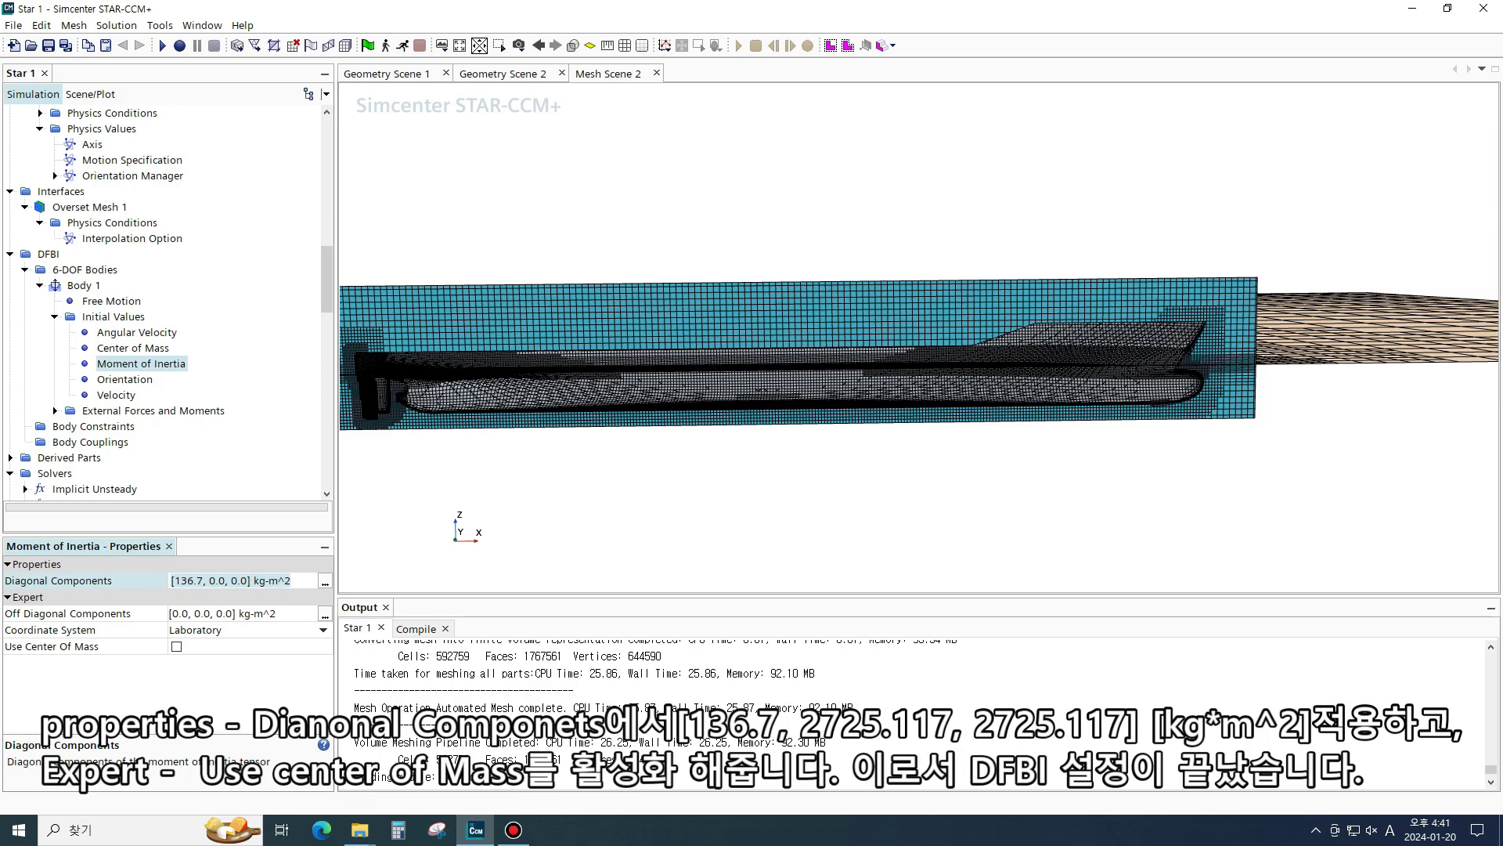
pyautogui.click(220, 580)
pyautogui.hotkey('shift', 'Left')
pyautogui.hotkey('shift', 'Left')
pyautogui.hotkey('shift', 'Left')
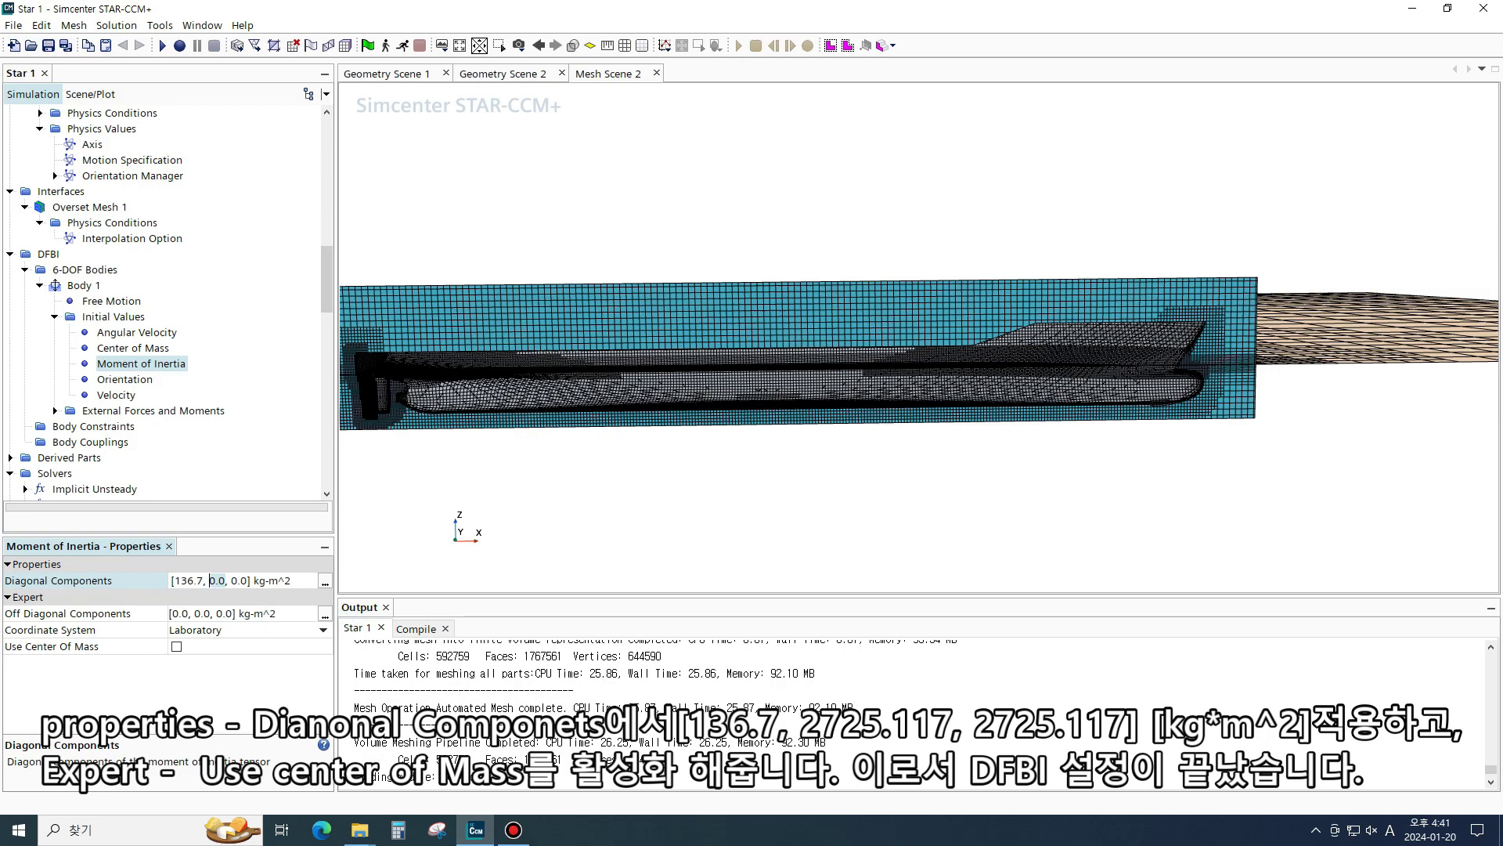
pyautogui.write('2725.')
pyautogui.write('117')
pyautogui.hotkey('shift', 'Left')
pyautogui.hotkey('shift', 'Left')
pyautogui.hotkey('shift', 'Left')
pyautogui.write('2725.1')
pyautogui.write('17')
pyautogui.press('Return')
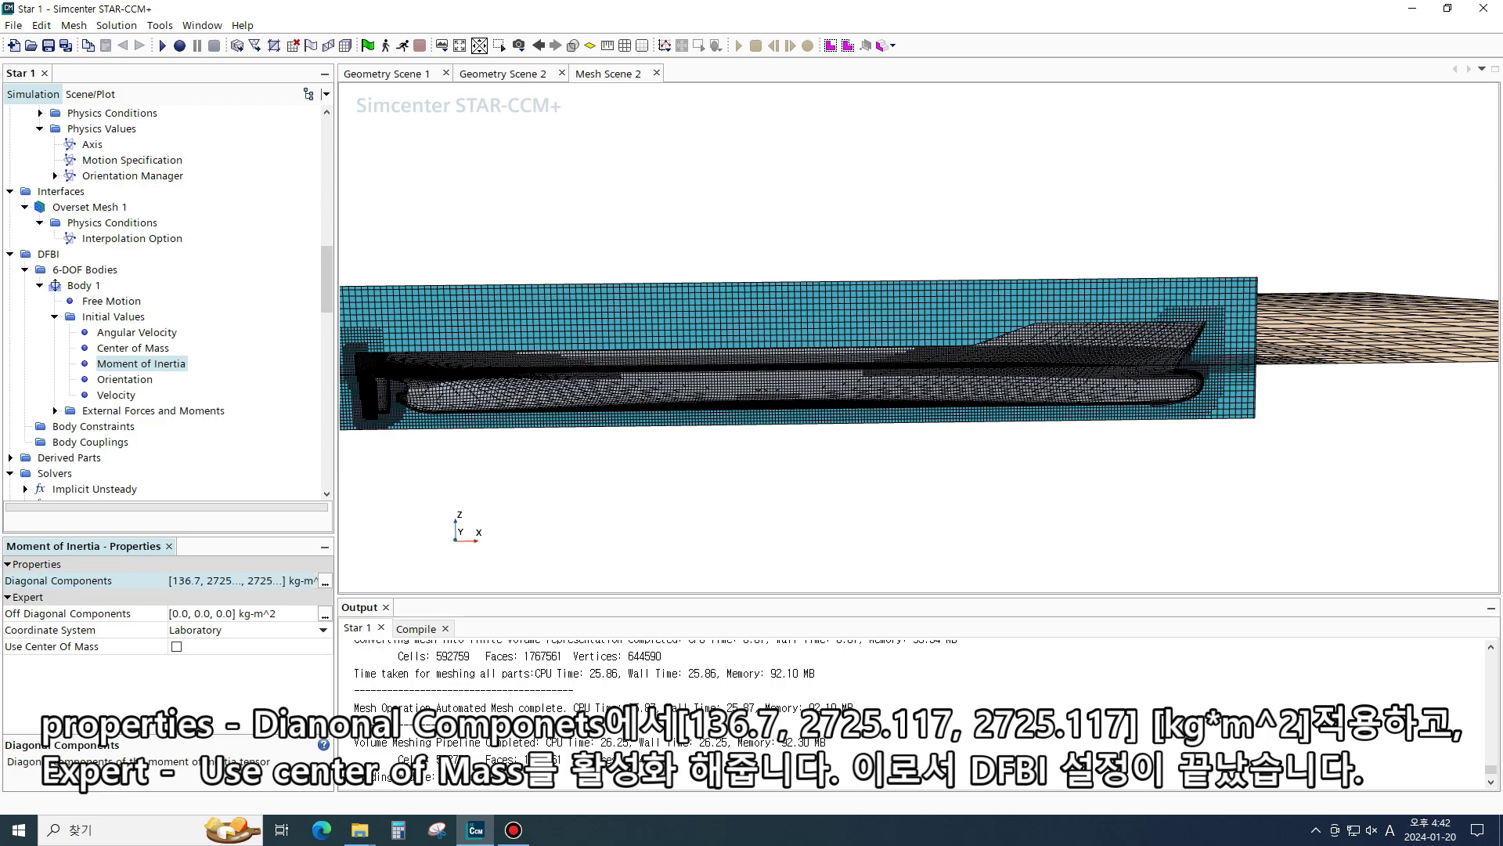
pyautogui.click(176, 647)
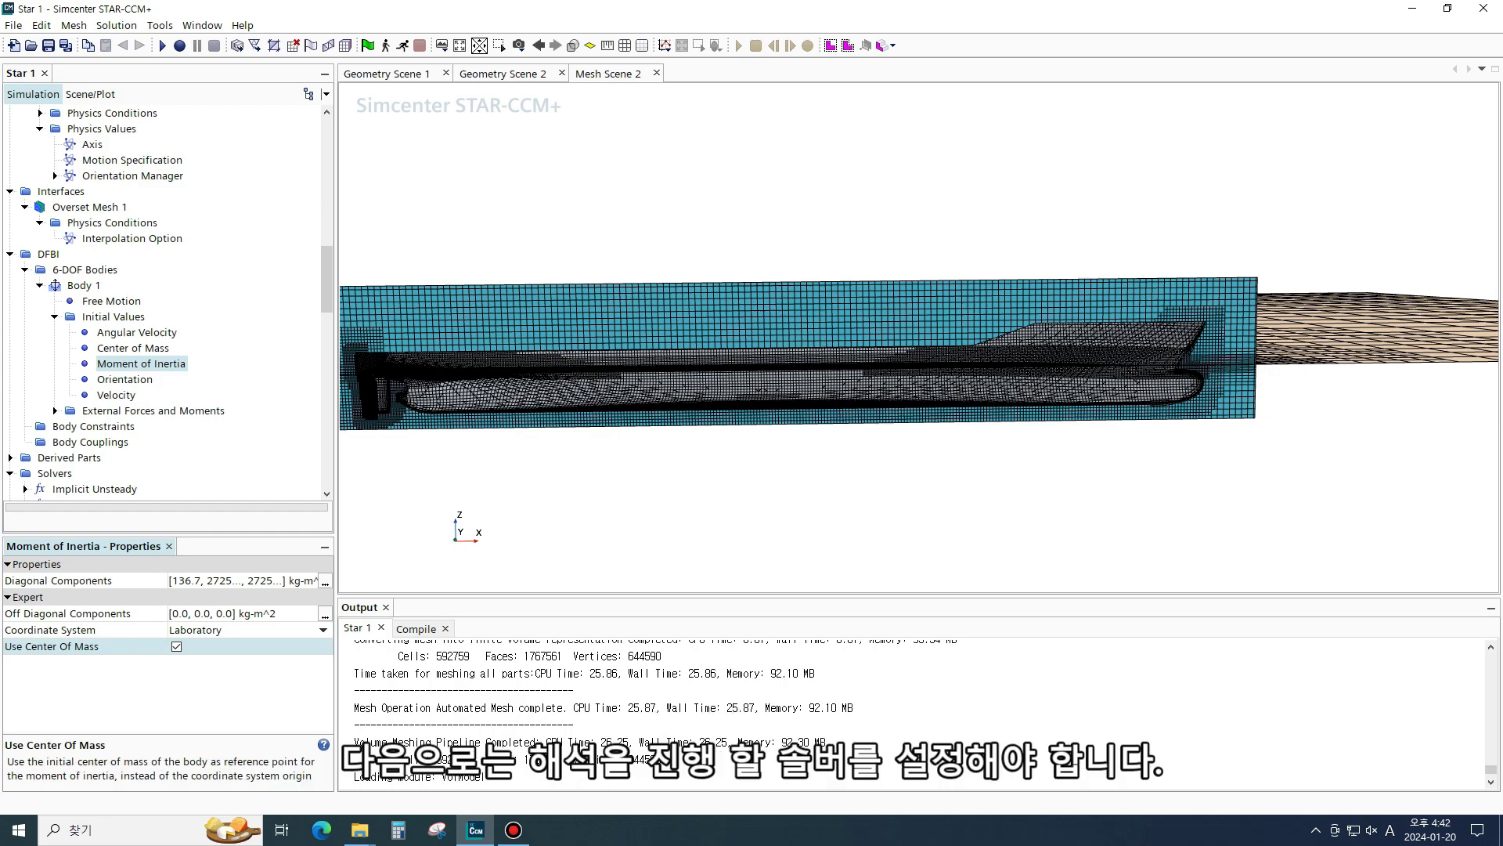
# Set the Implicit Unsteady solver's Time-Step to 0.02 s
pyautogui.scroll(15, 54, 264)
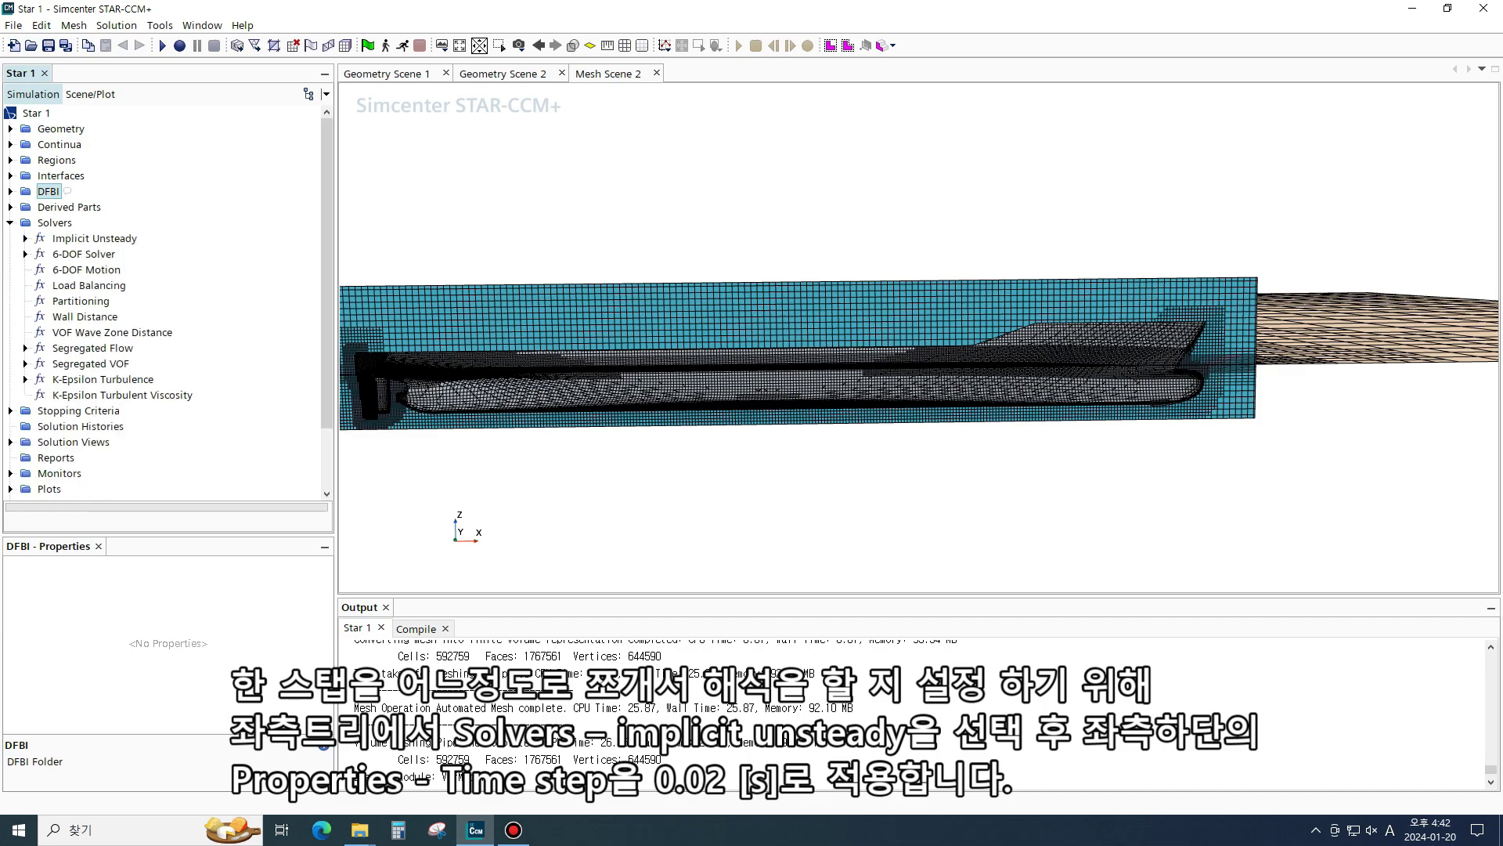
pyautogui.click(94, 239)
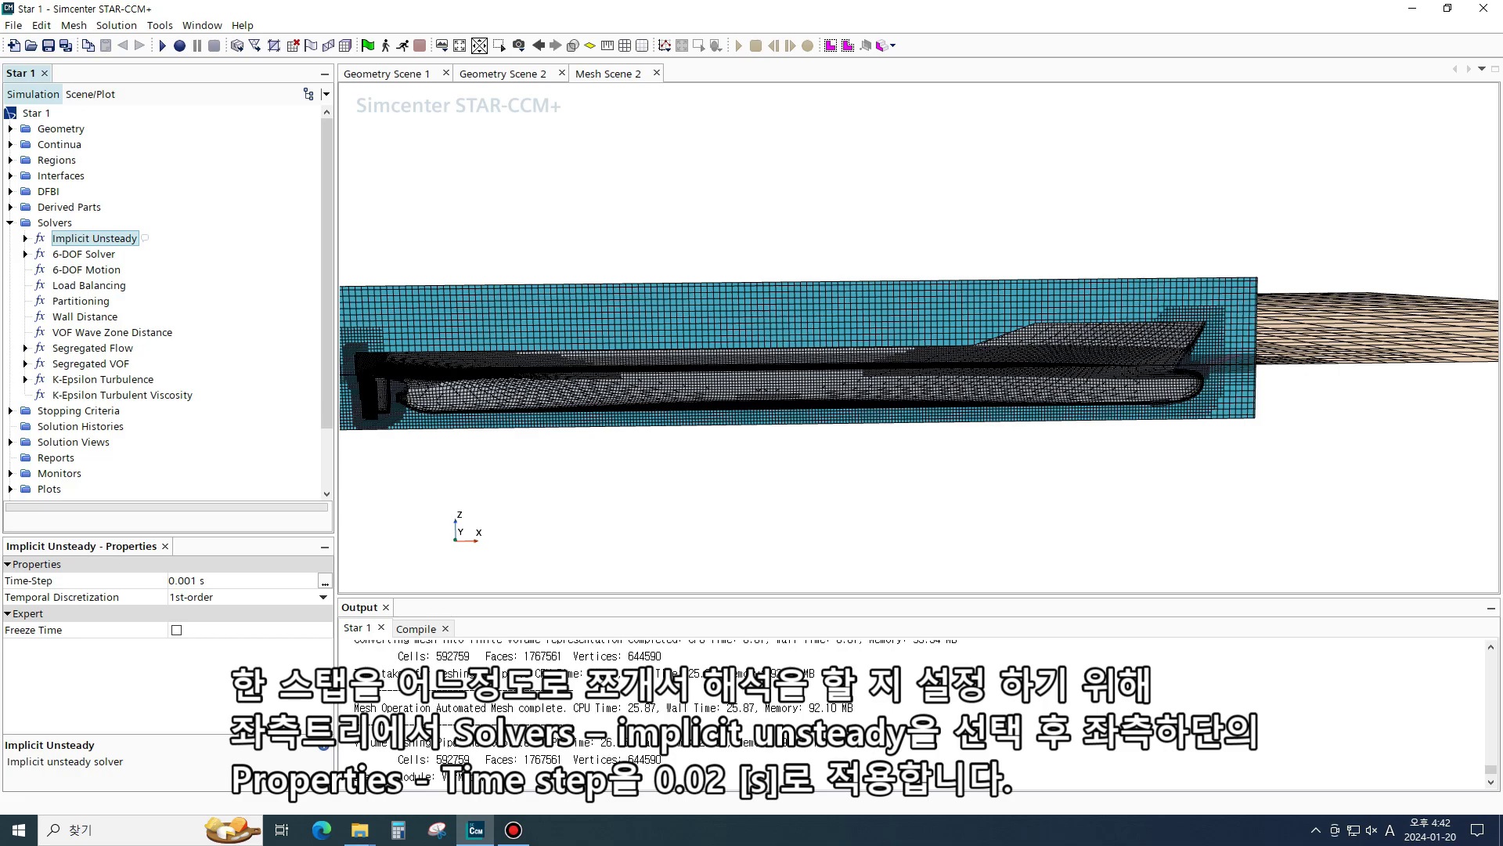
pyautogui.click(189, 581)
pyautogui.doubleClick(189, 581)
pyautogui.write('0.02')
pyautogui.press('Return')
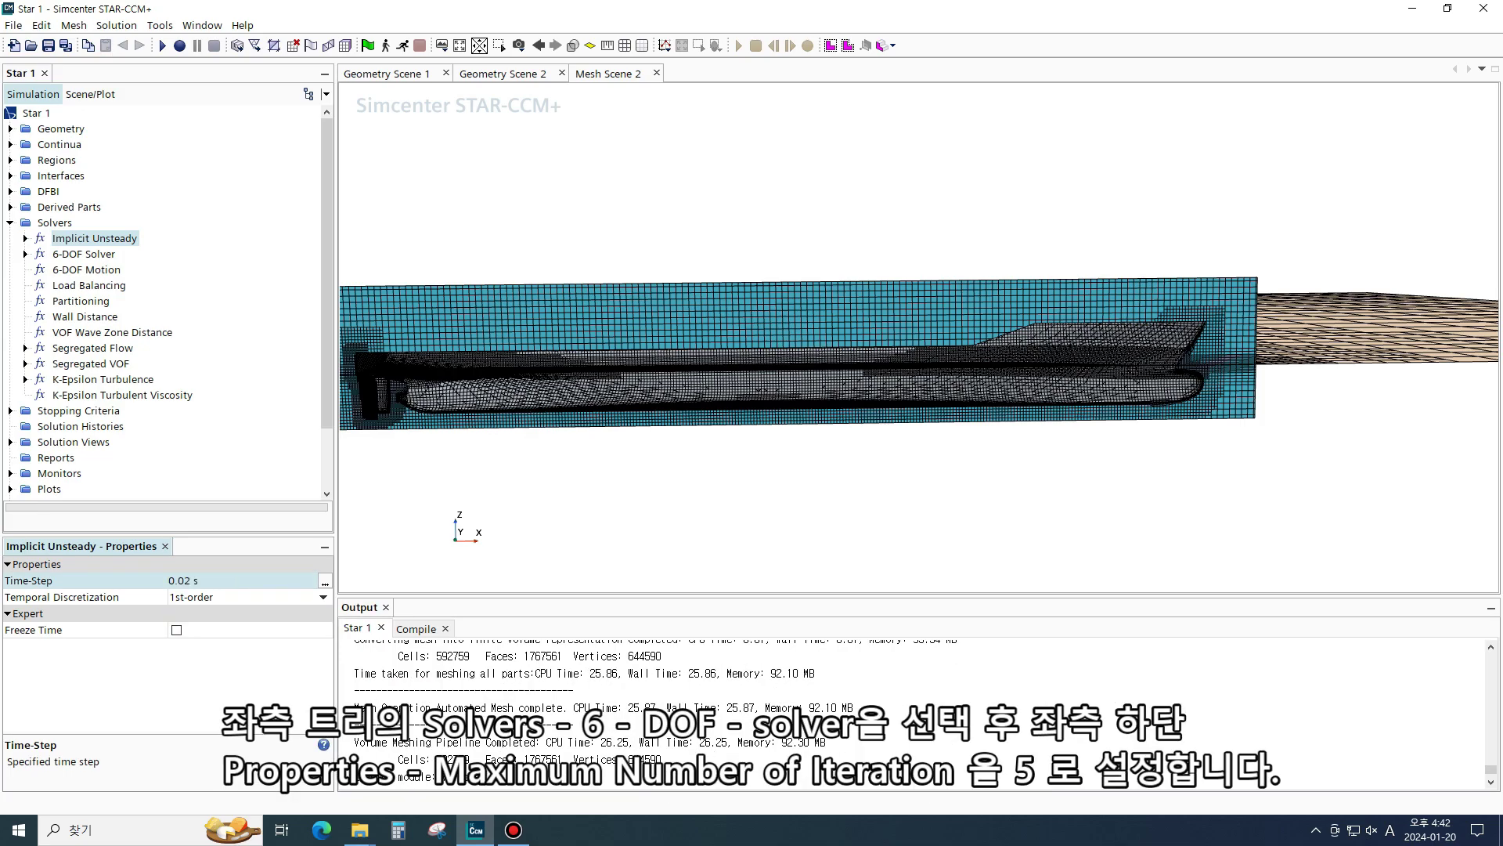
# Set the 6-DOF Solver's Maximum Number Of Iterations to 5
pyautogui.click(118, 253)
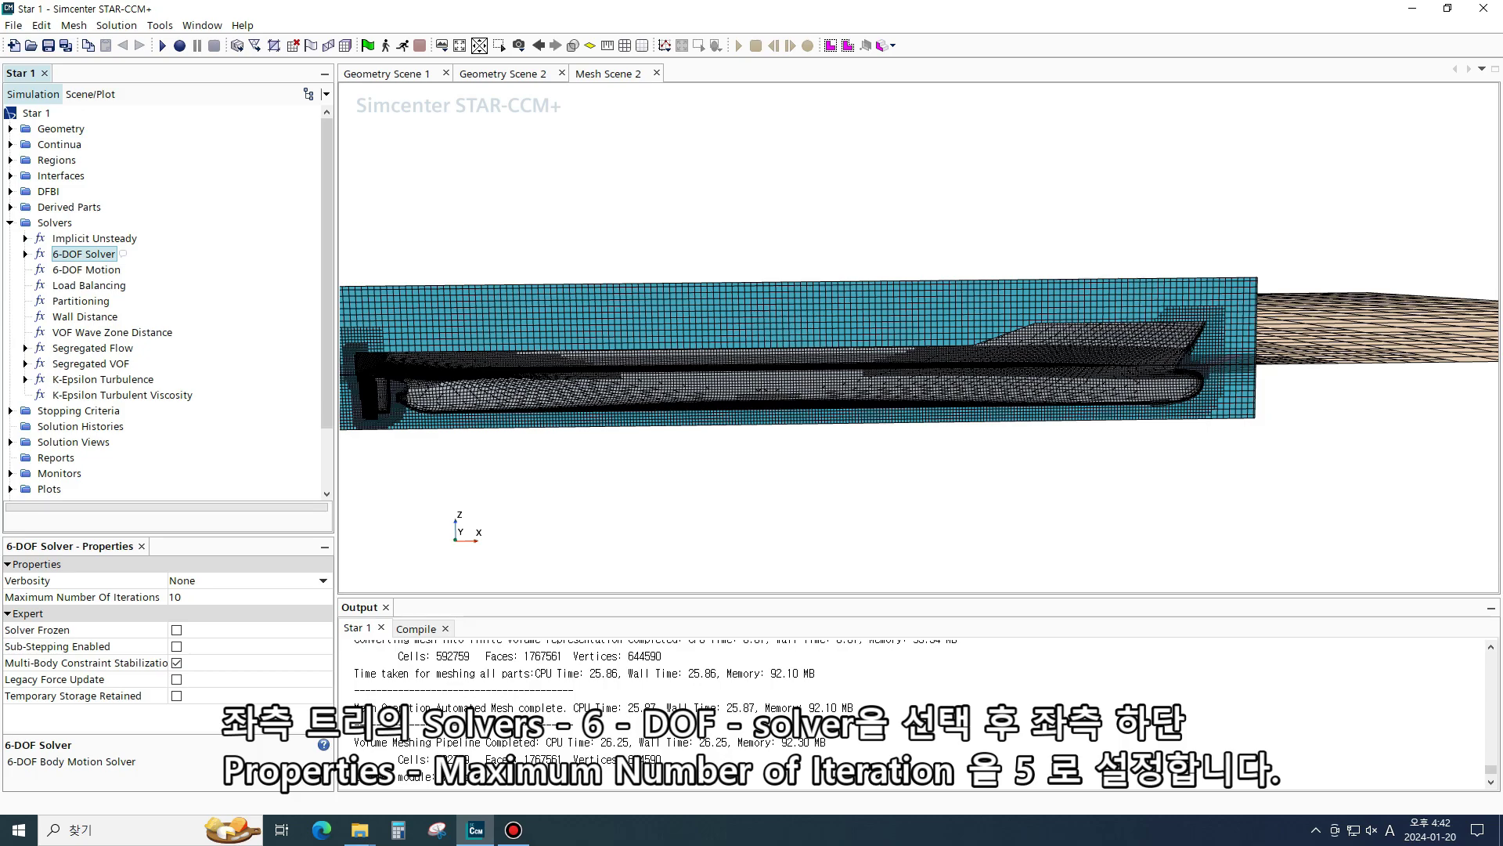
pyautogui.click(189, 597)
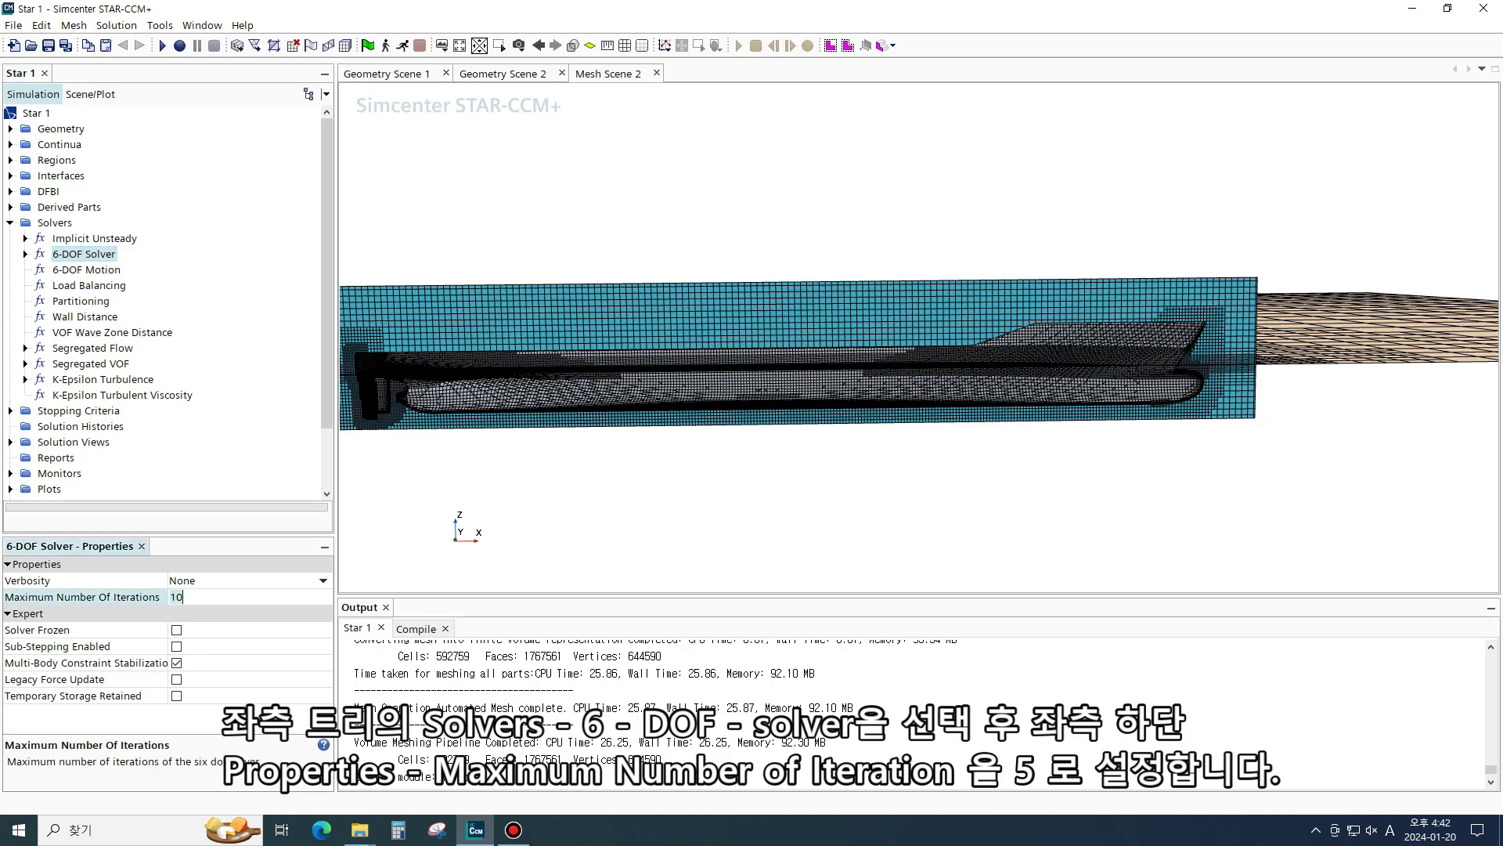
pyautogui.press('BackSpace')
pyautogui.press('BackSpace')
pyautogui.write('5')
pyautogui.press('Return')
# Set the Velocity Under-Relaxation Factor of the Segregated Flow solver to 0.7
pyautogui.click(25, 348)
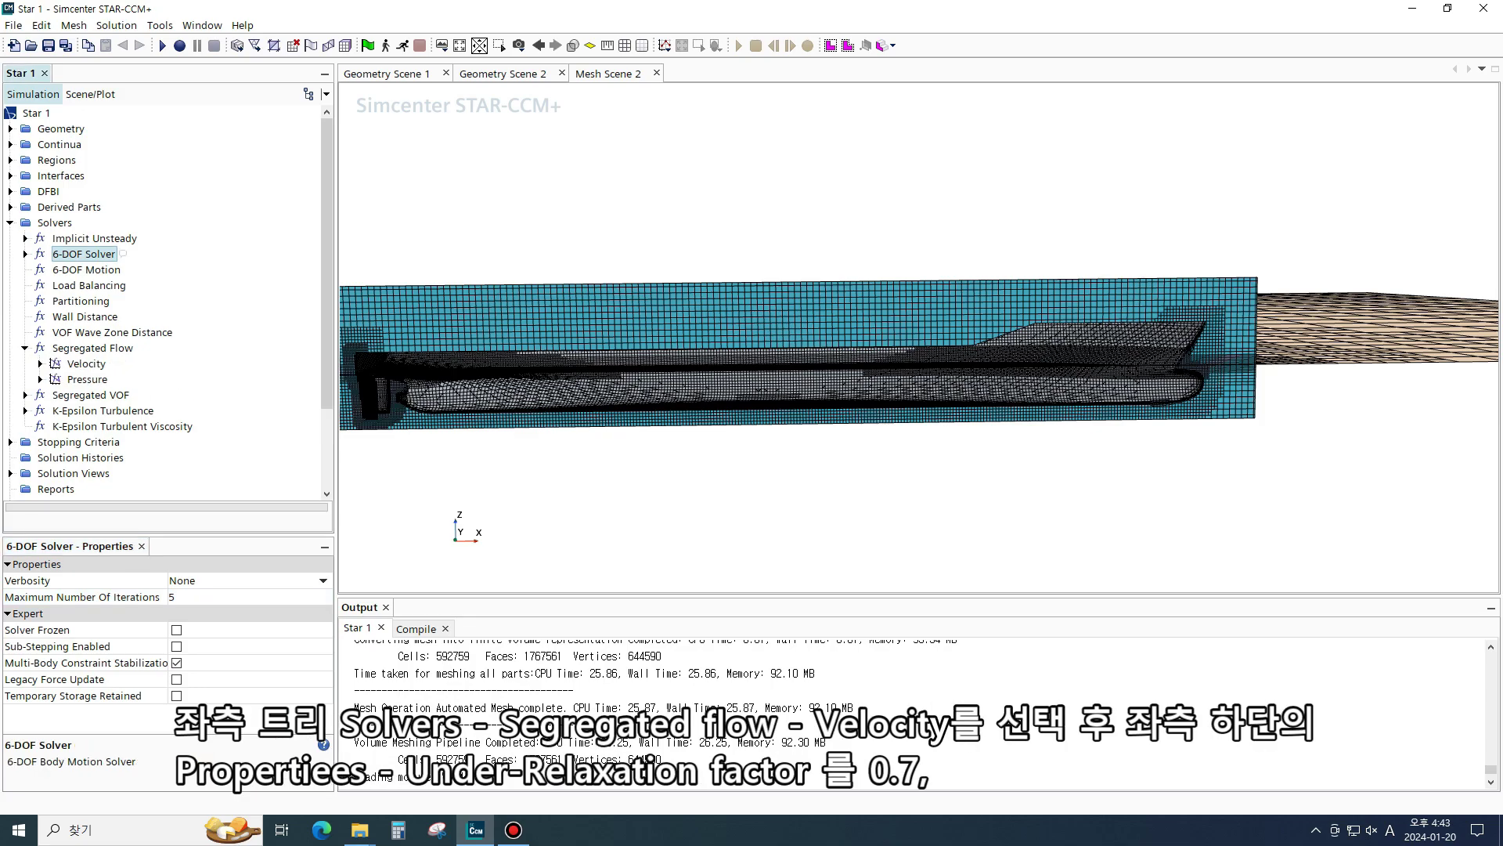
pyautogui.click(40, 363)
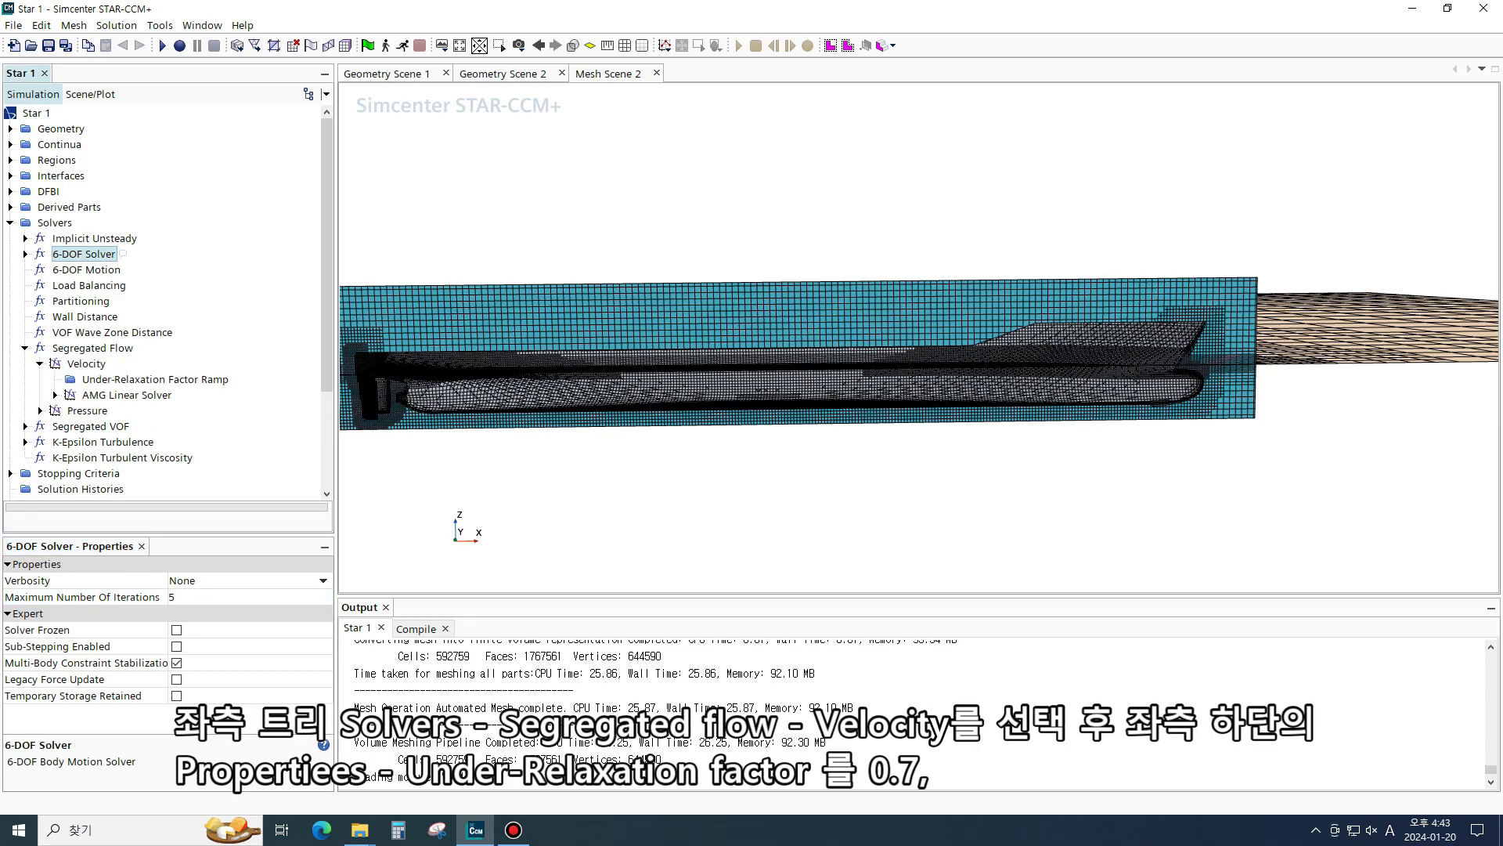
pyautogui.click(40, 411)
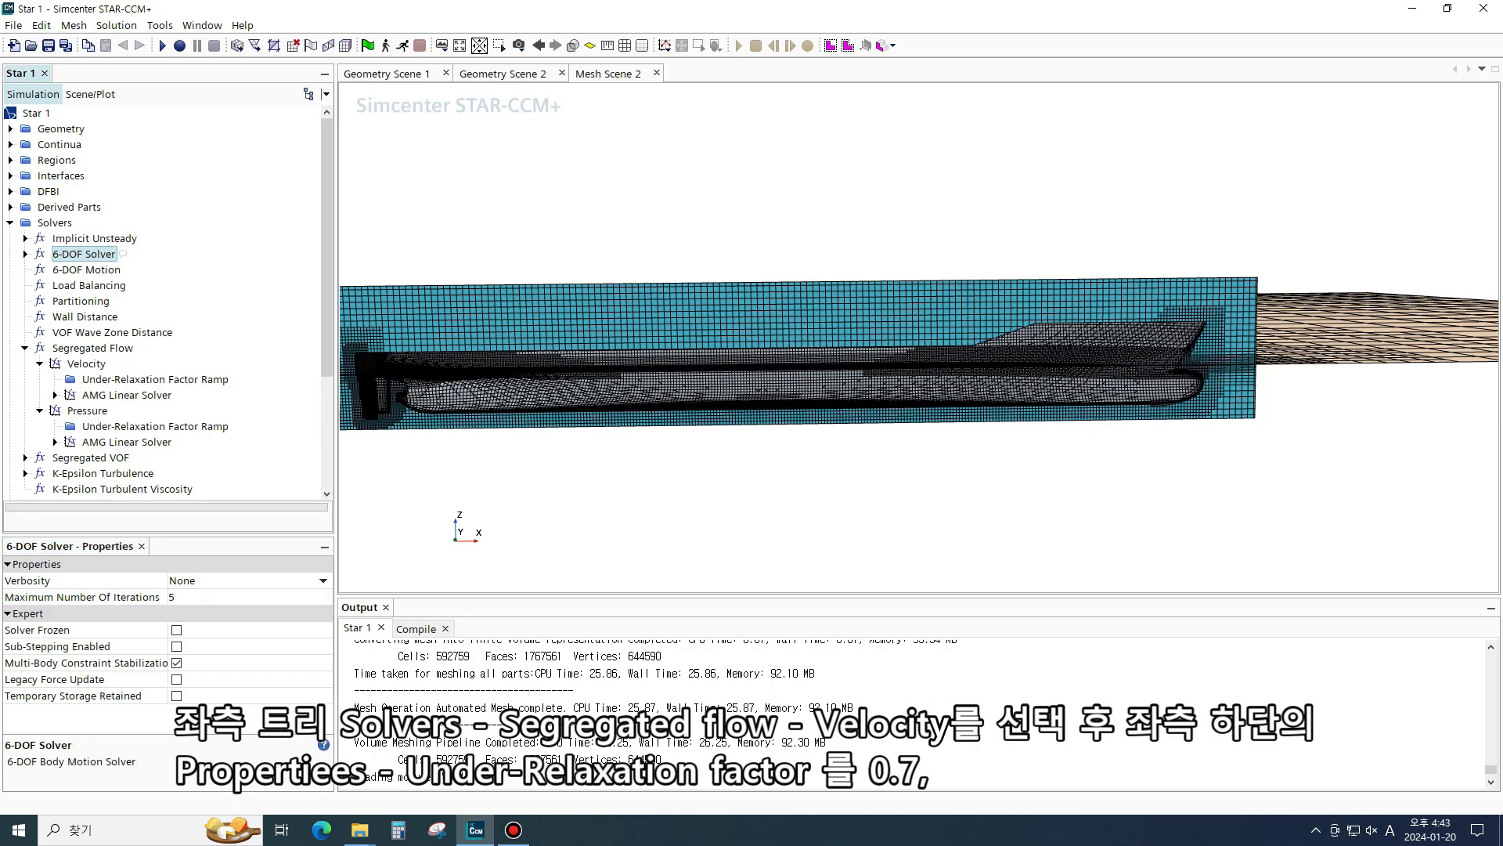
pyautogui.click(86, 364)
pyautogui.click(188, 581)
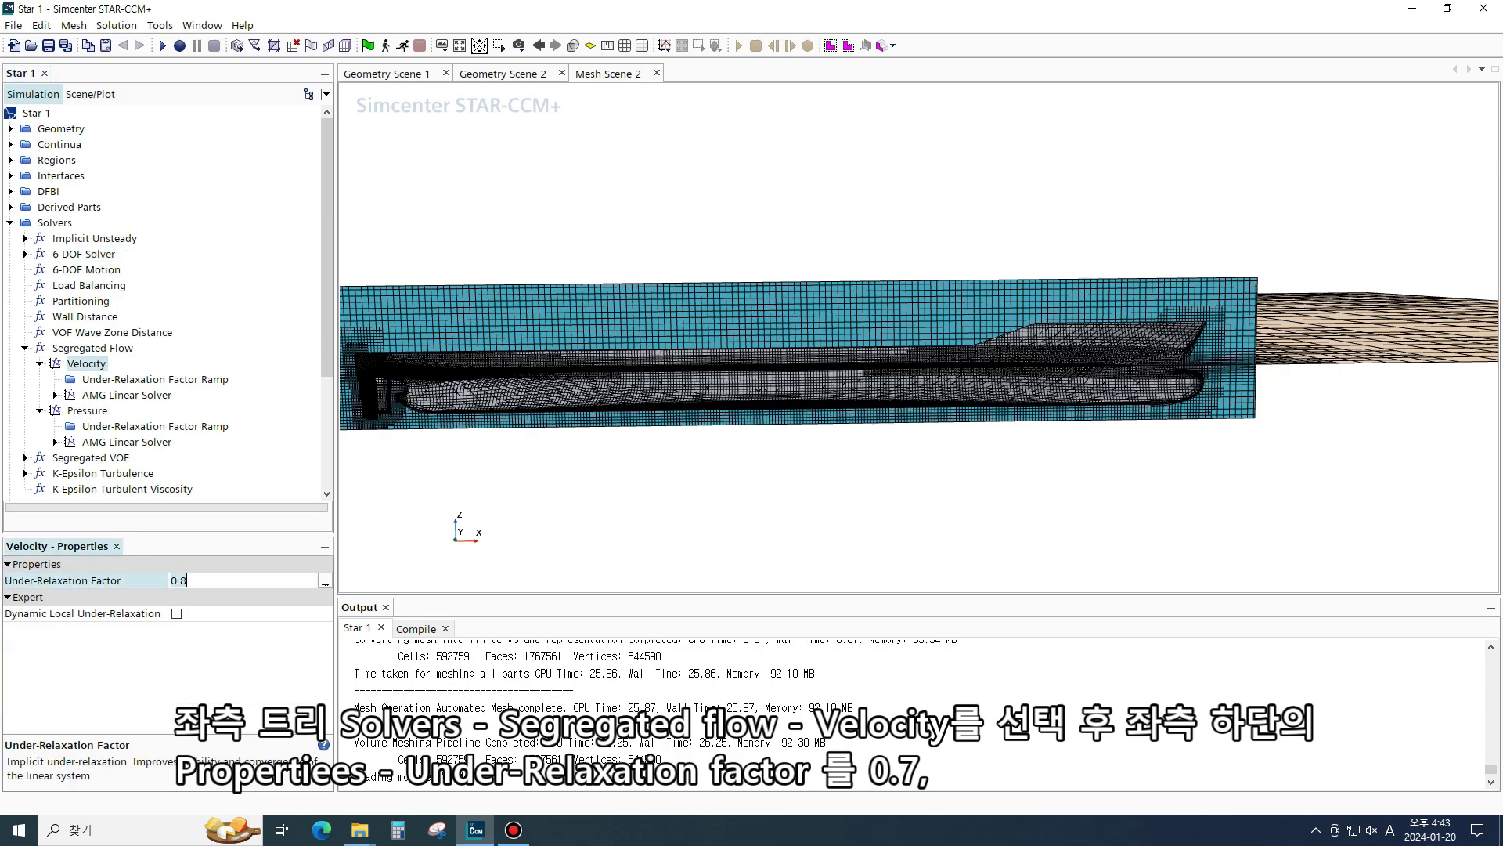
pyautogui.press('BackSpace')
pyautogui.press('BackSpace')
pyautogui.write('.7')
pyautogui.press('Return')
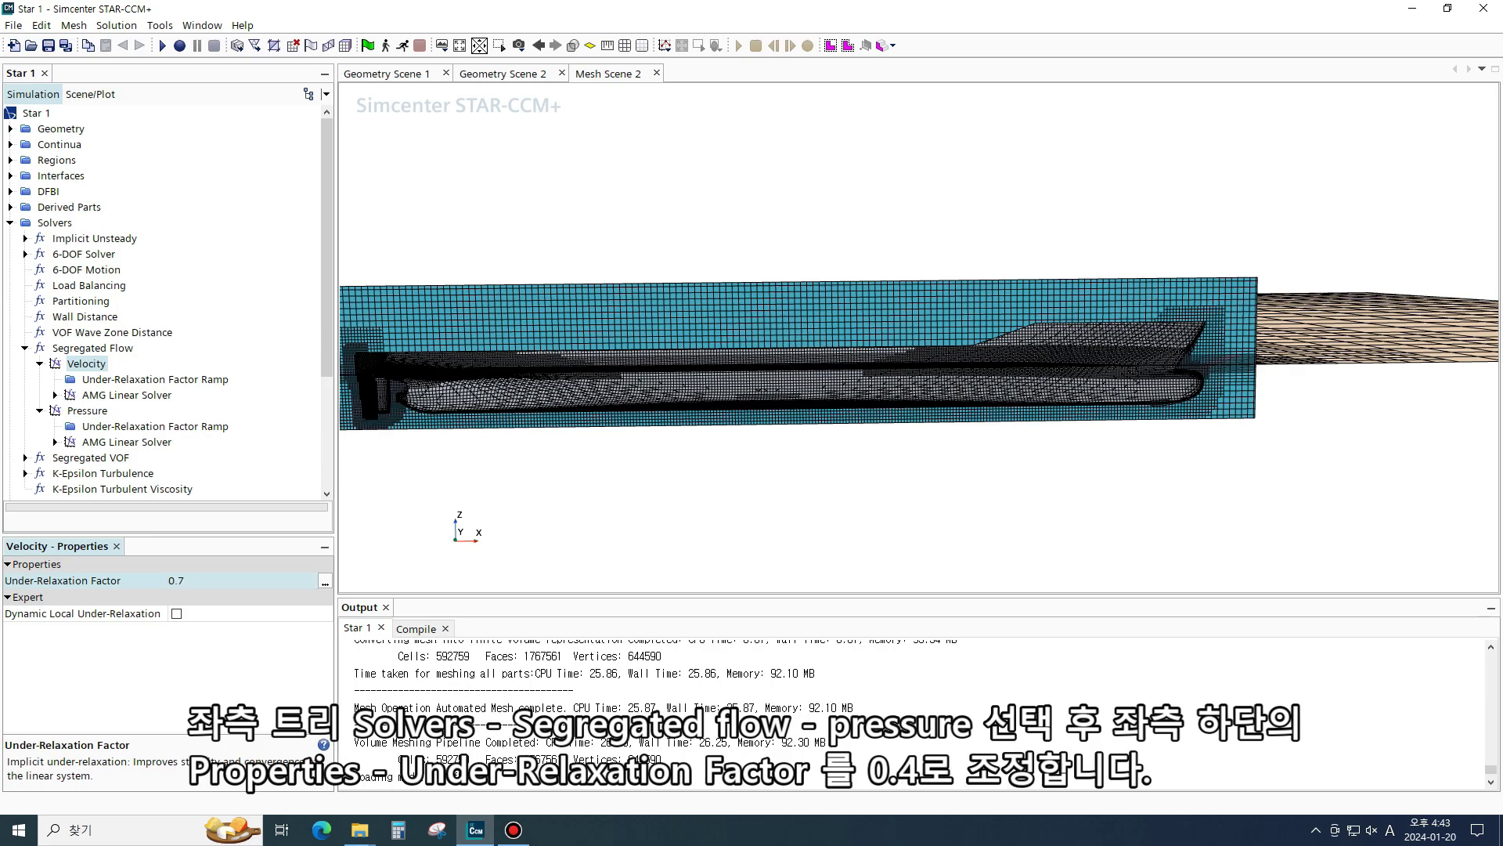
# Set the Pressure Under-Relaxation Factor of the Segregated Flow solver to 0.4
pyautogui.click(87, 411)
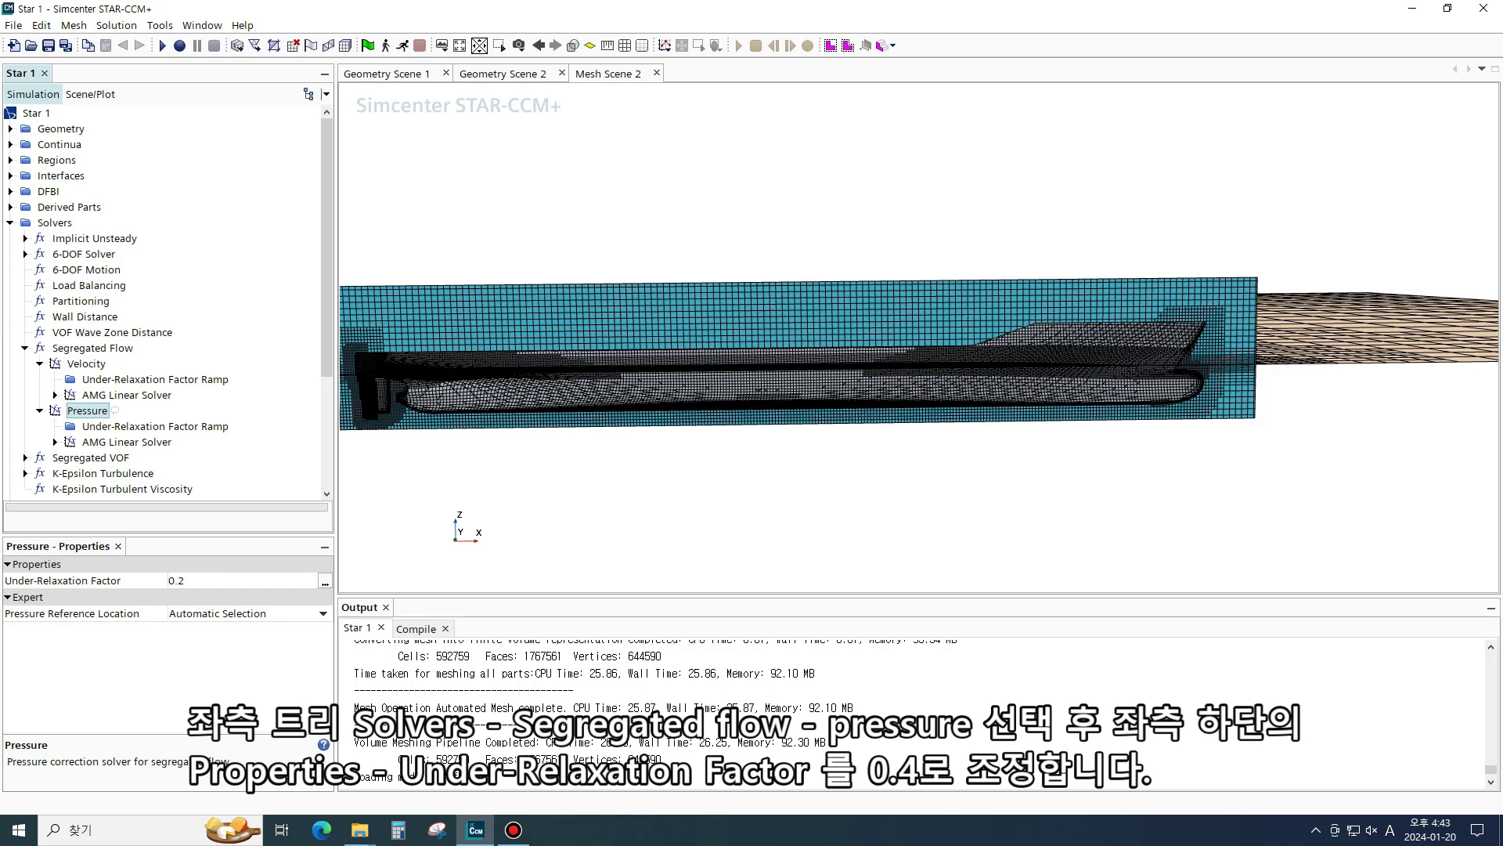
pyautogui.click(188, 581)
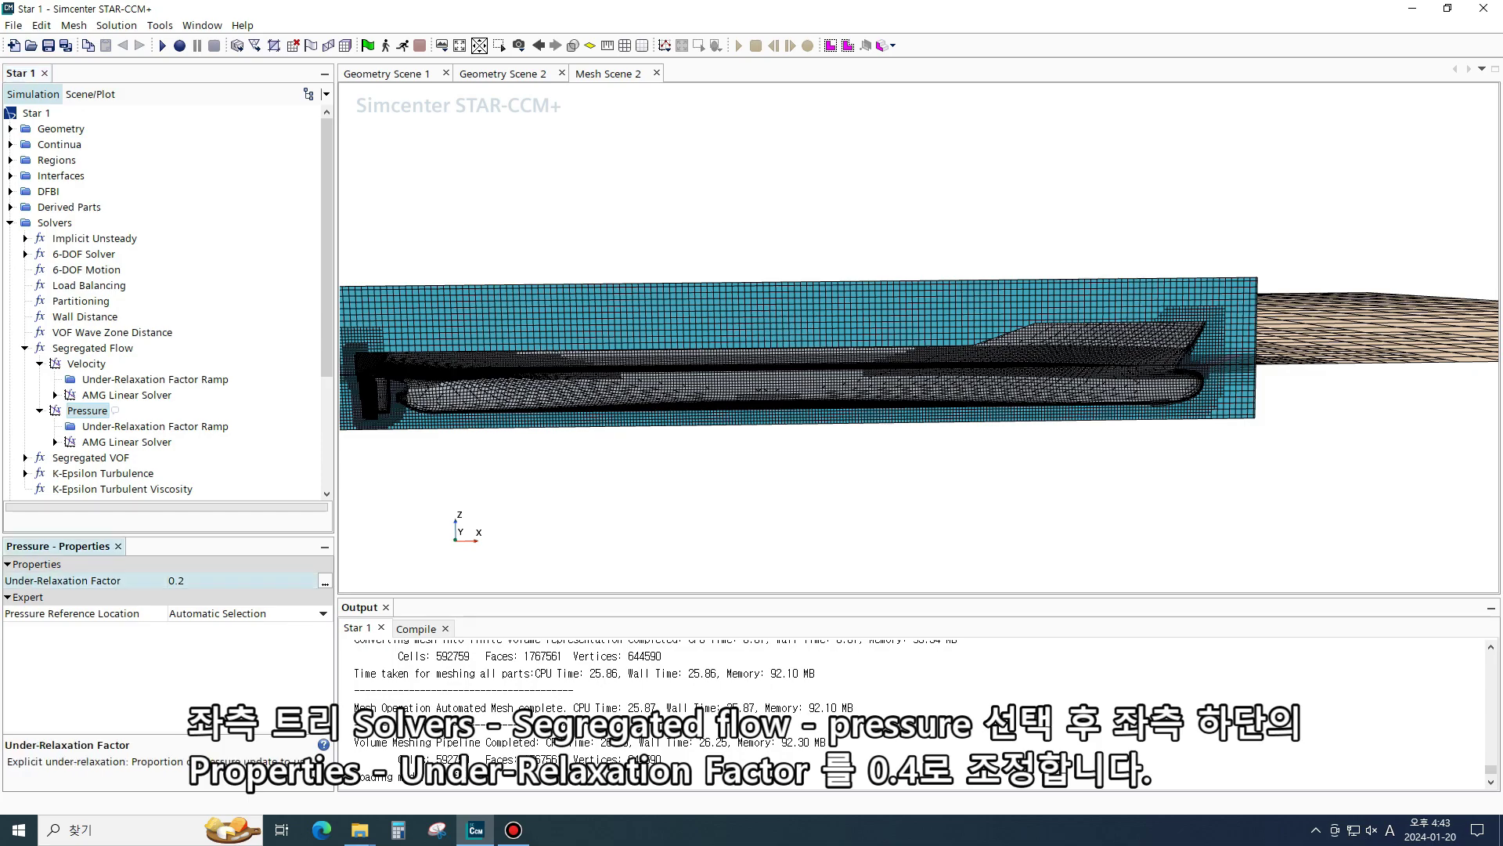
pyautogui.press('BackSpace')
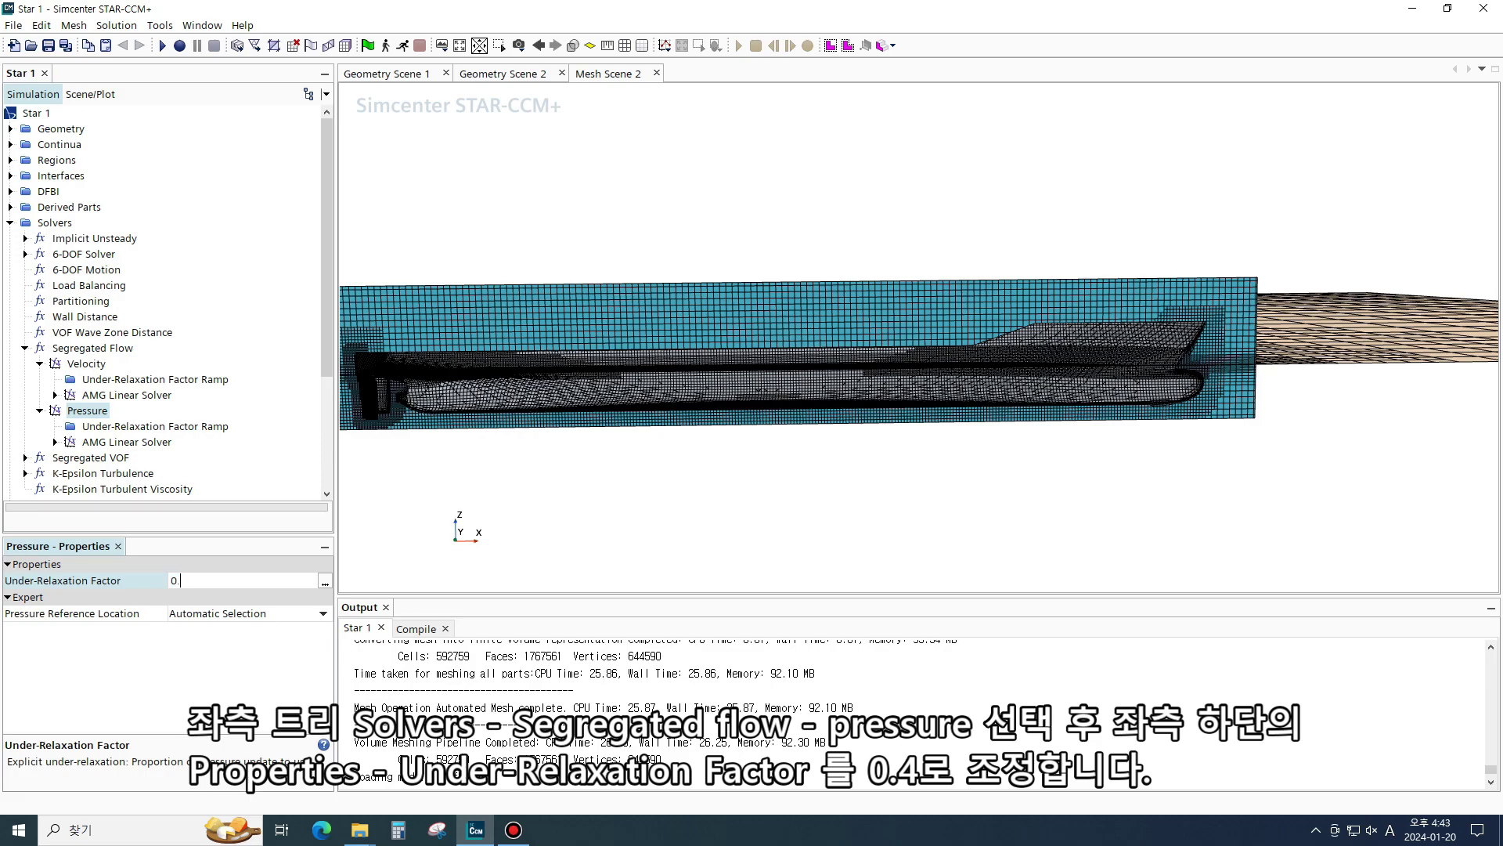
pyautogui.write('4')
pyautogui.press('Return')
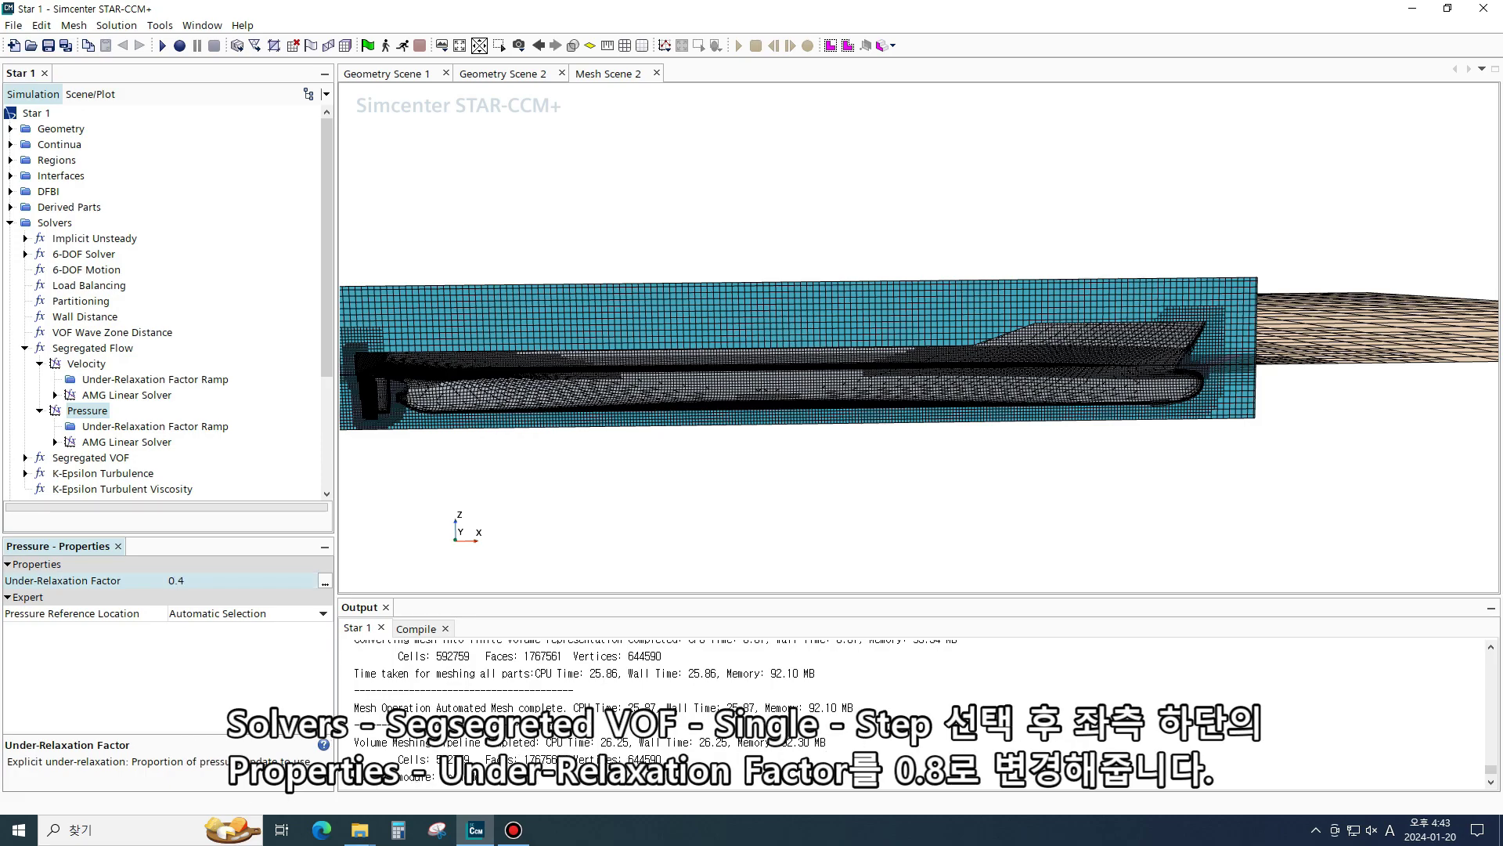
# Set the Under-Relaxation Factor of the Segregated VOF solver's Single-Step node to 0.8
pyautogui.scroll(-2, 164, 302)
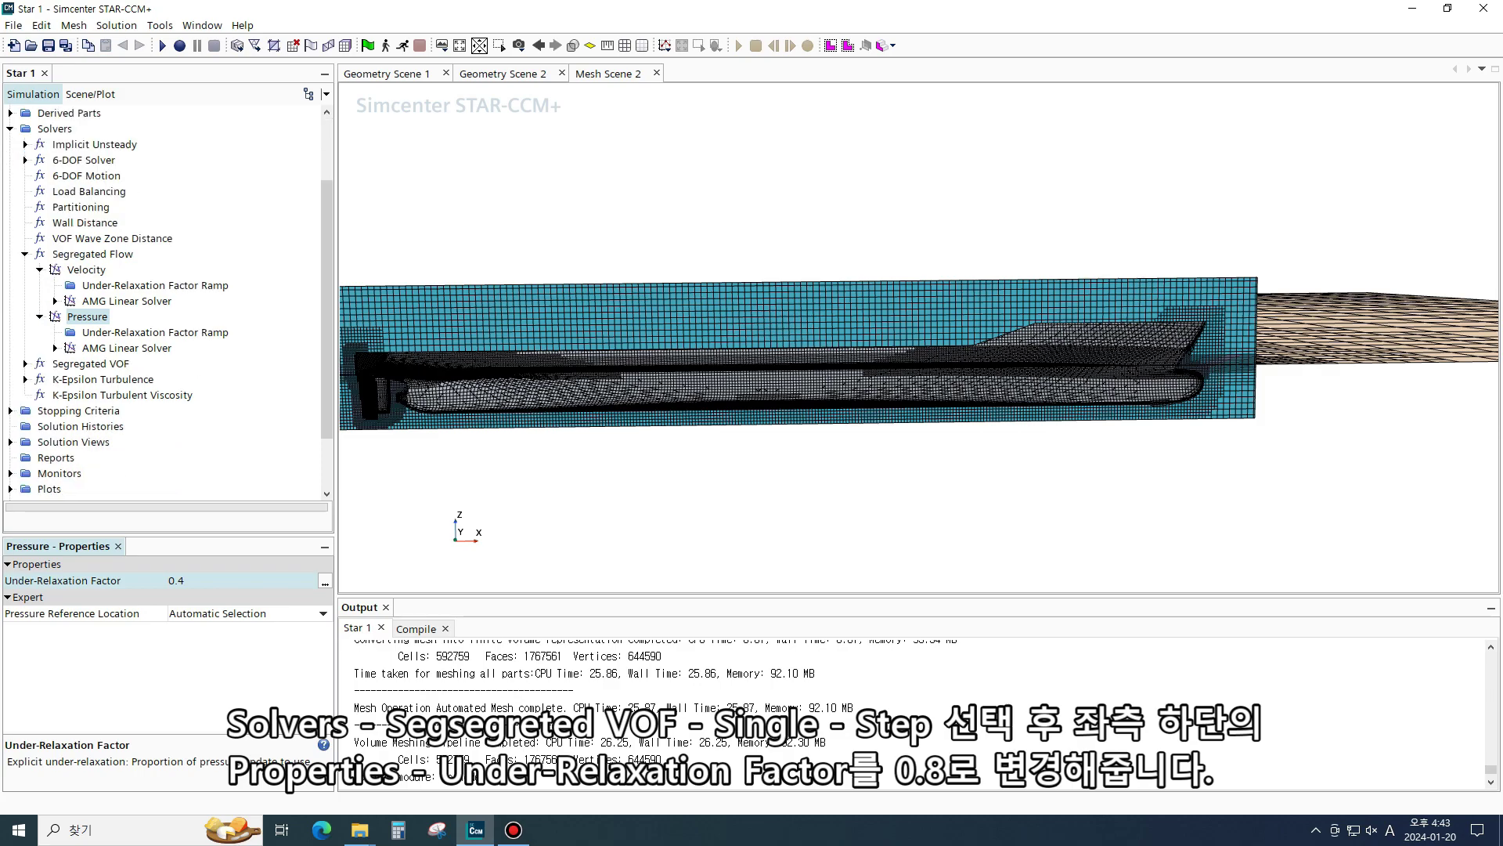
pyautogui.click(25, 364)
pyautogui.click(40, 379)
pyautogui.click(94, 379)
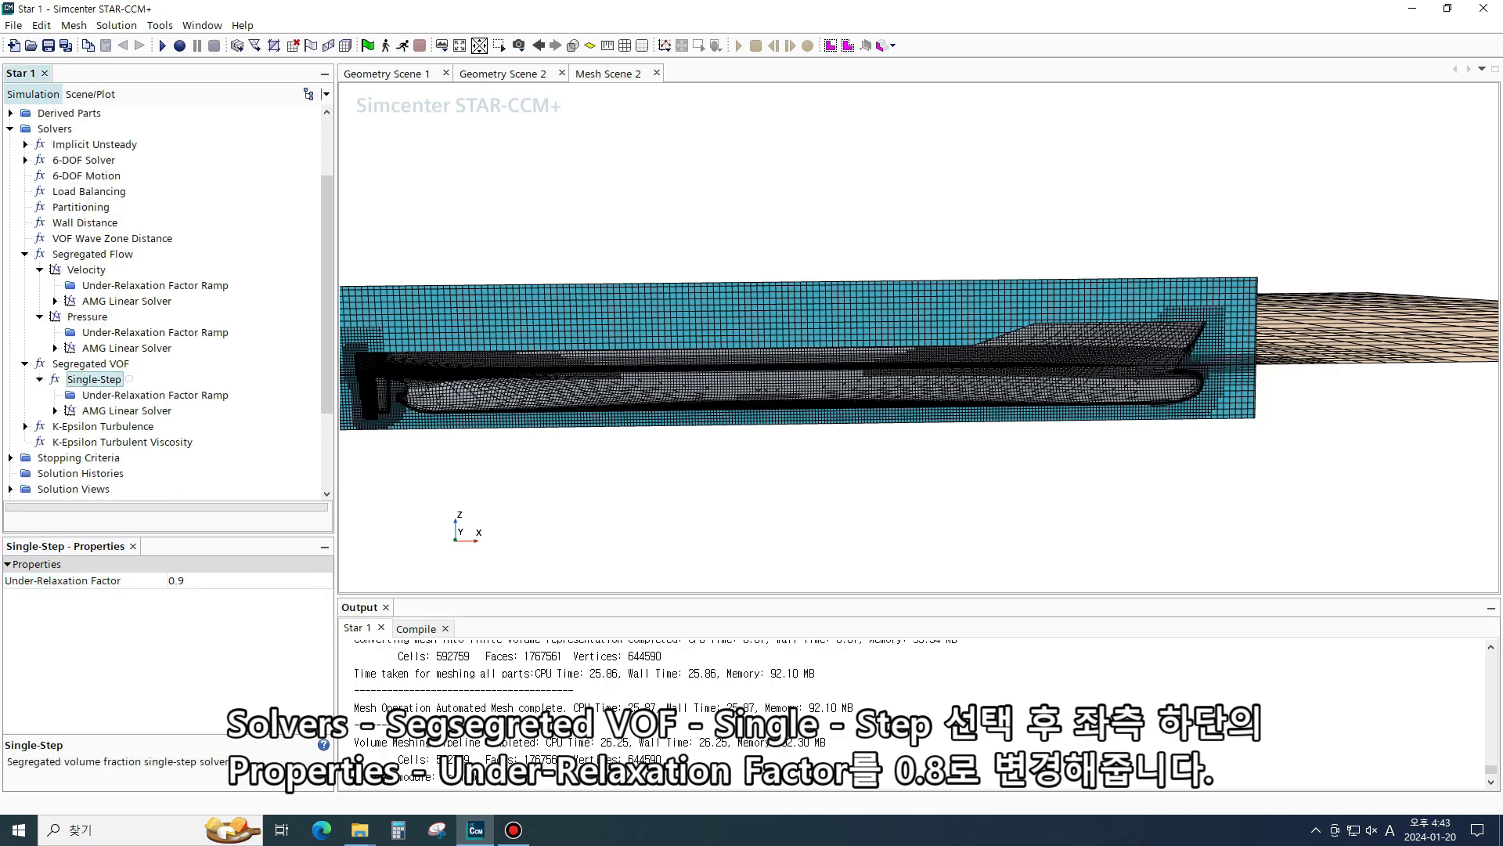
pyautogui.click(196, 580)
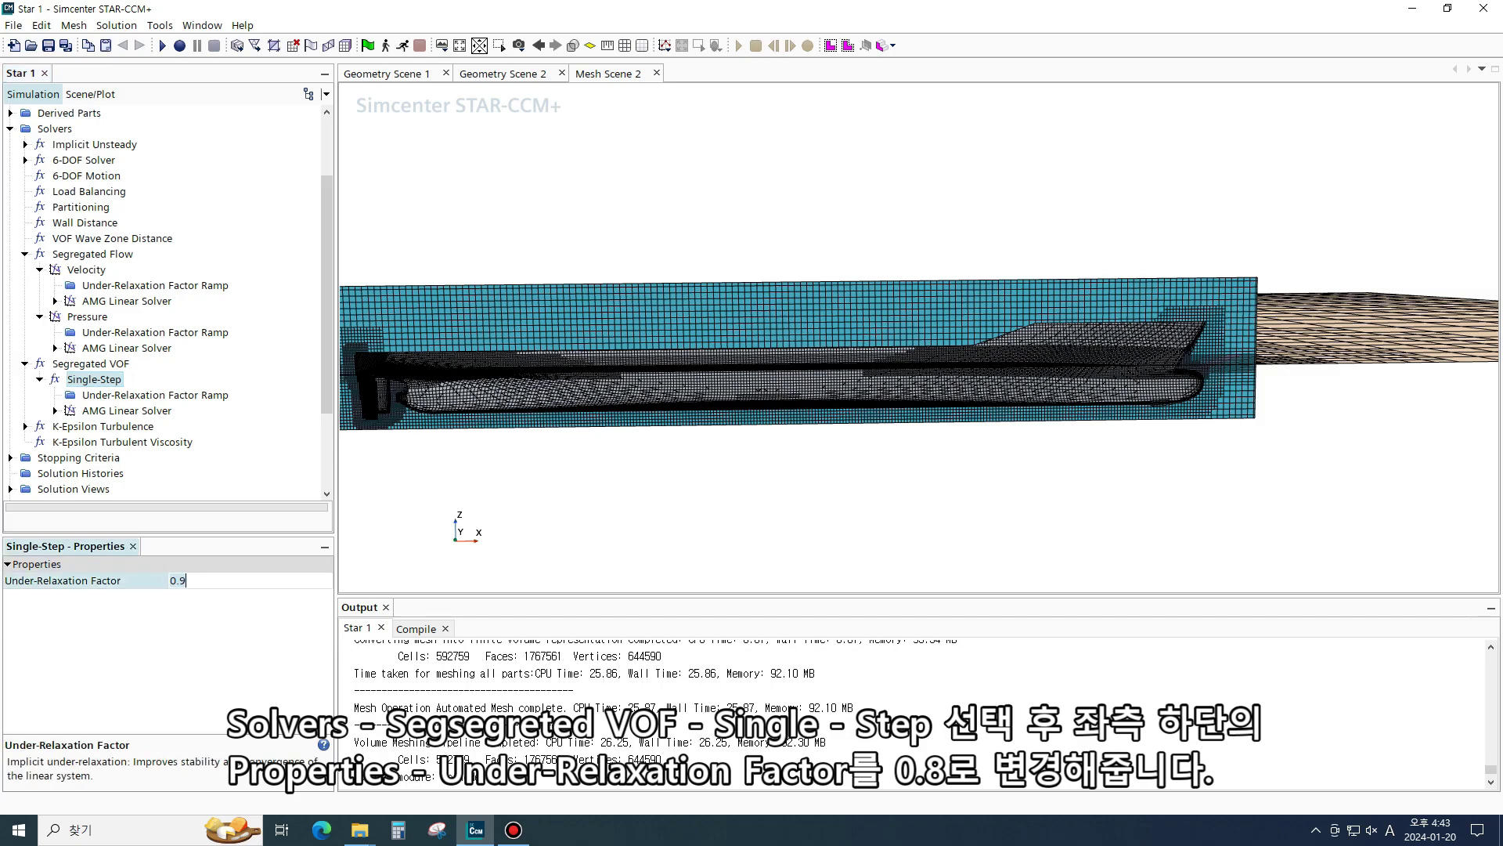
pyautogui.press('BackSpace')
pyautogui.write('85')
pyautogui.press('BackSpace')
pyautogui.press('Return')
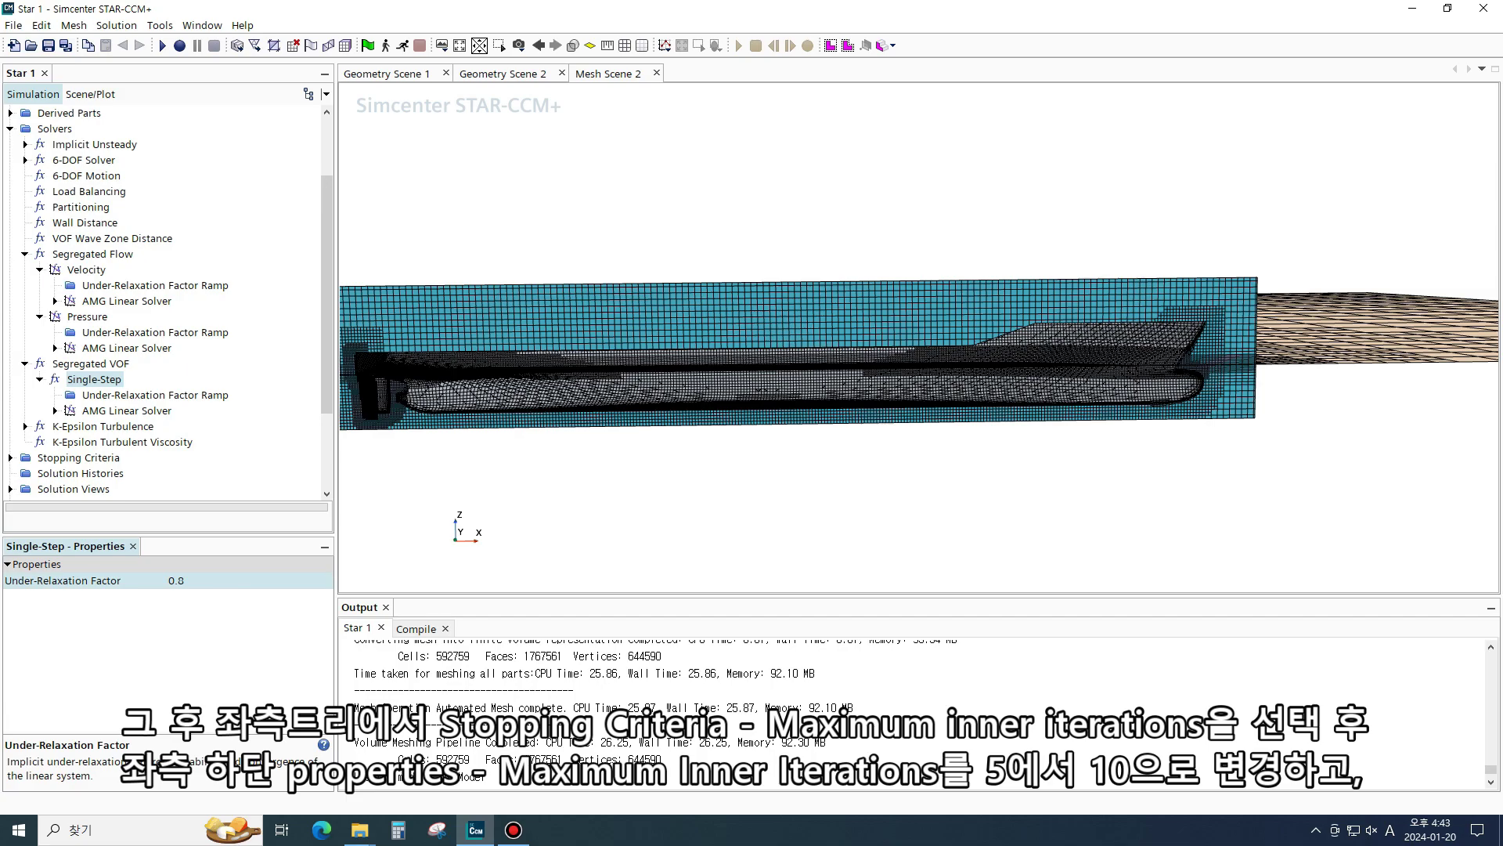
# Set the Maximum Inner Iterations stopping criterion to 10
pyautogui.click(10, 457)
pyautogui.scroll(-3, 167, 306)
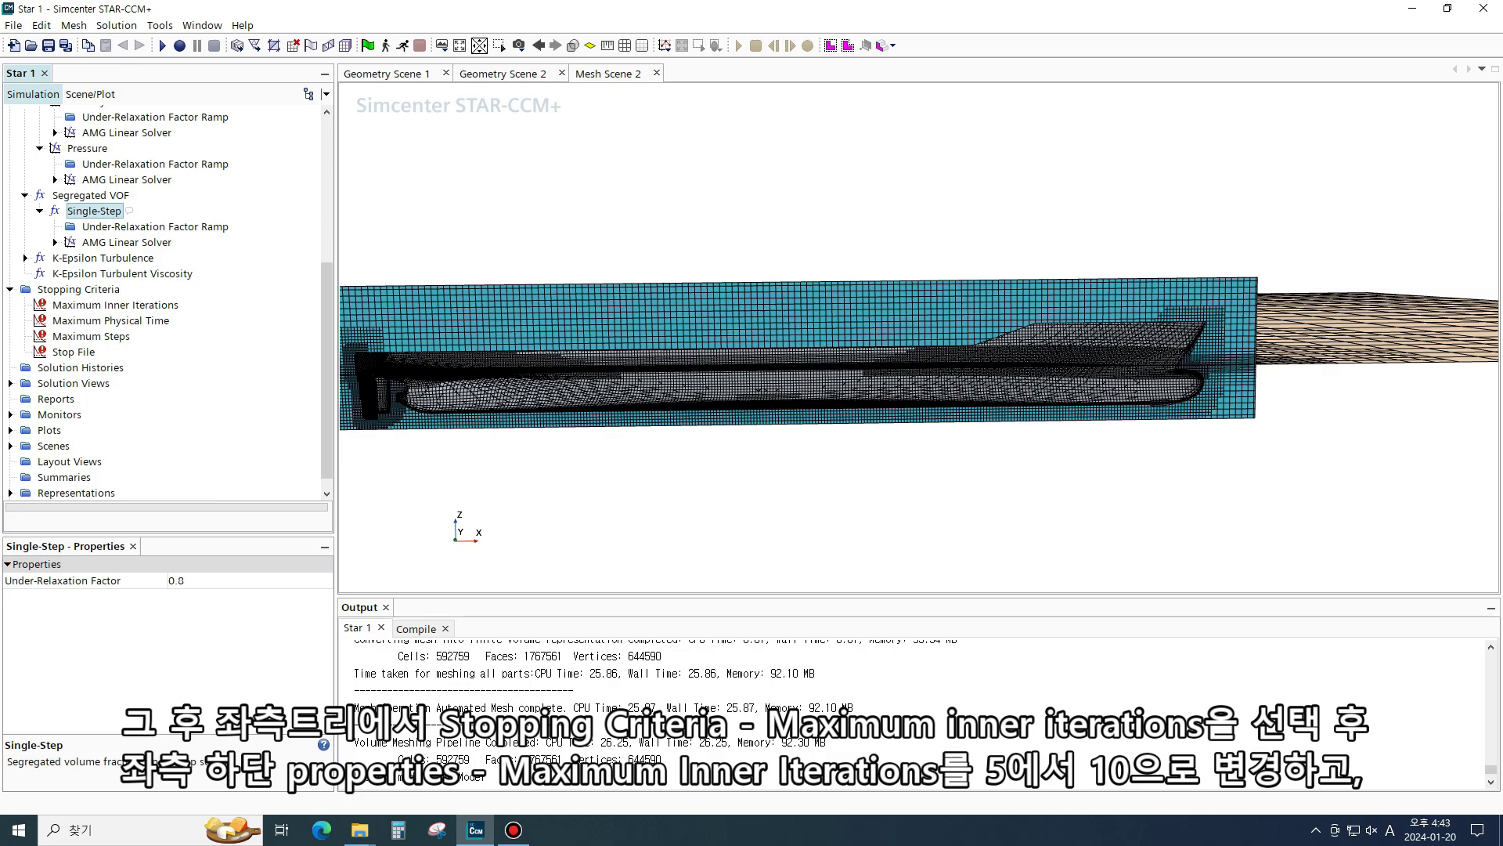
pyautogui.click(115, 305)
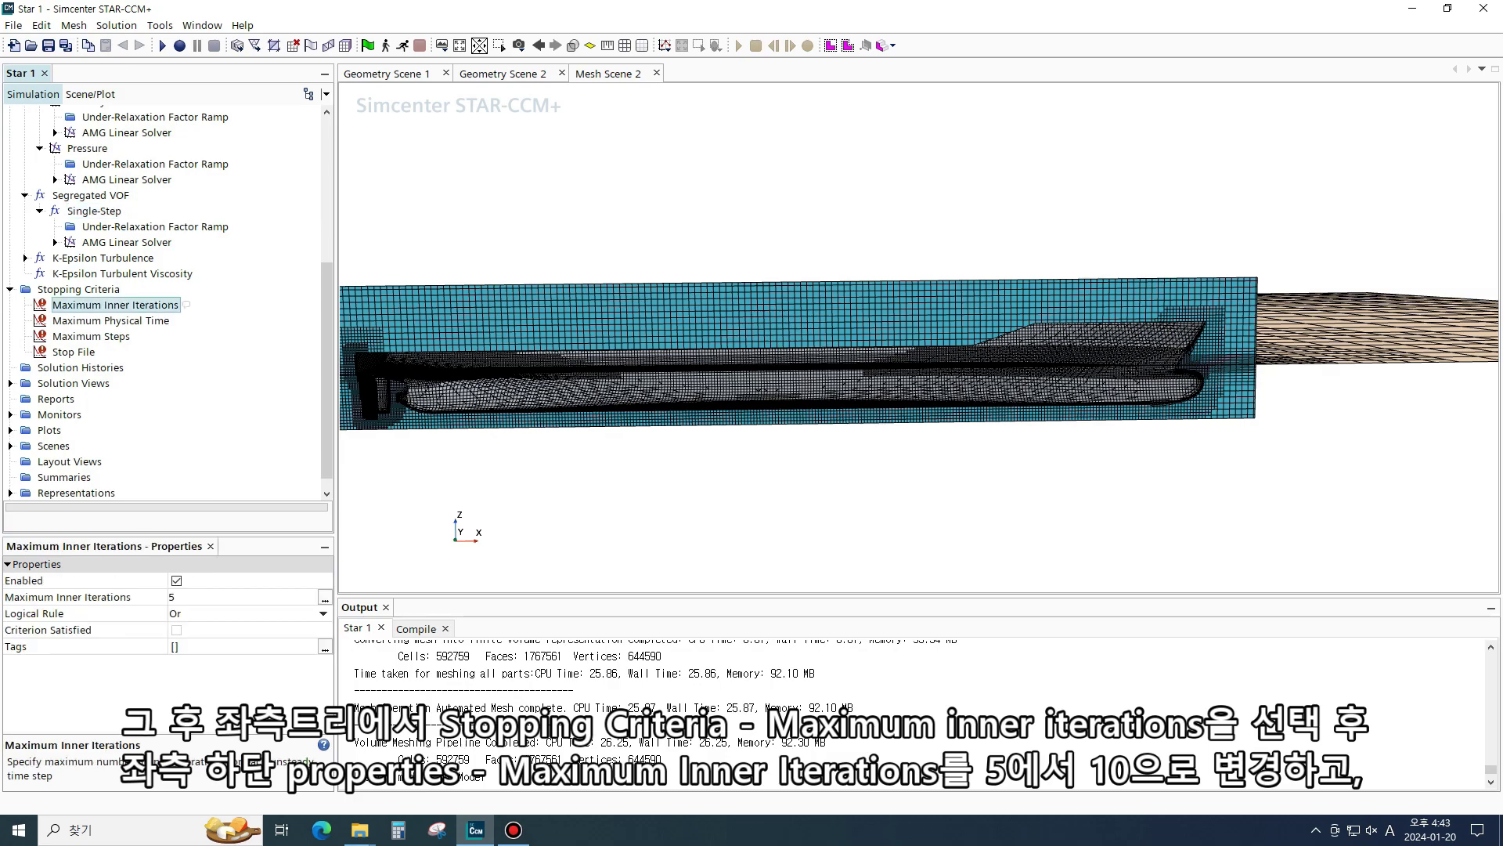
pyautogui.click(227, 597)
pyautogui.write('10')
pyautogui.press('Return')
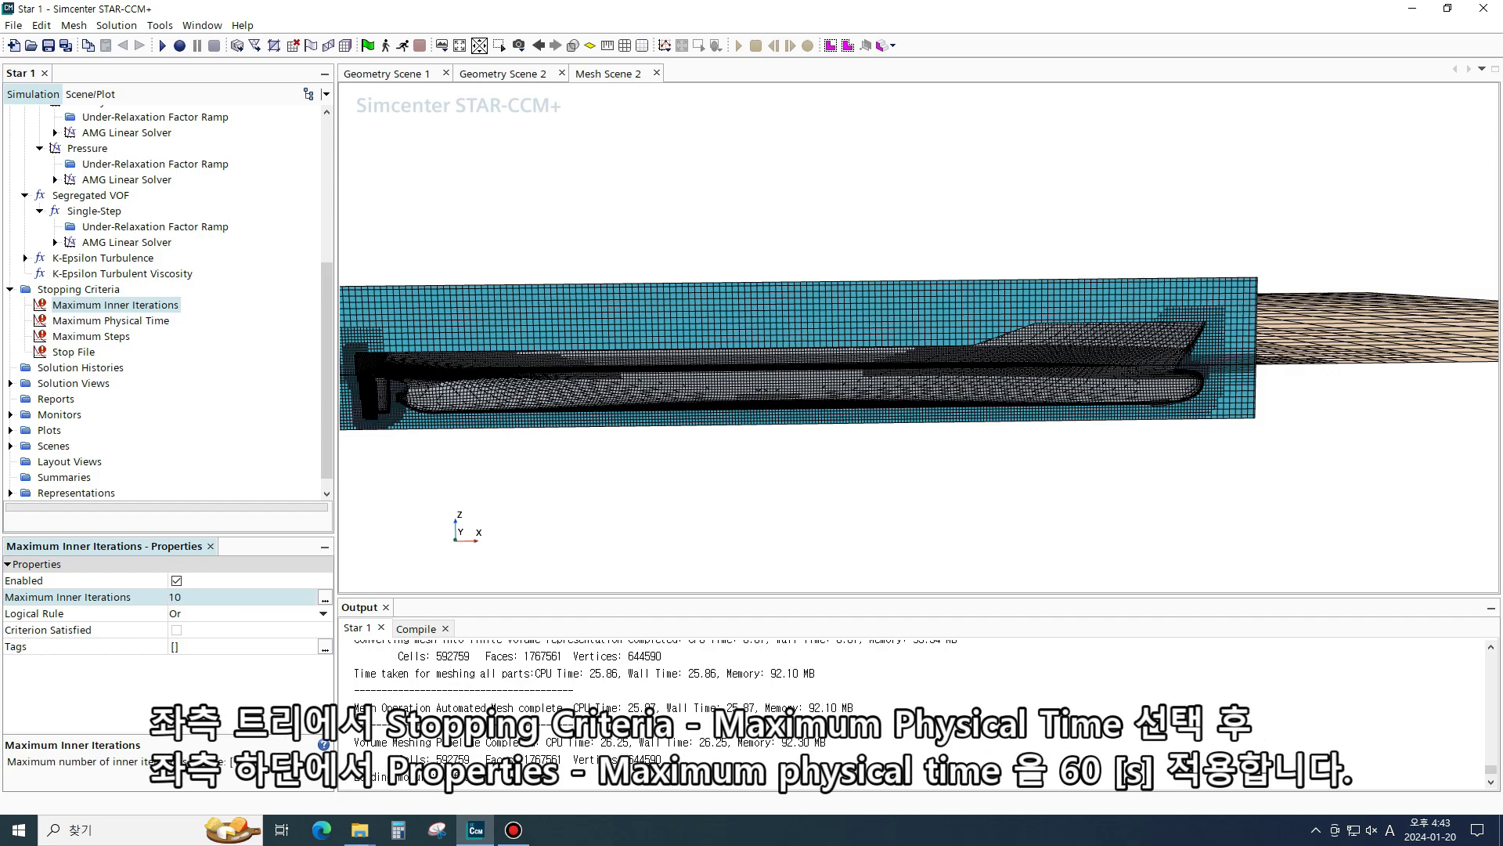
# Set the Maximum Physical Time stopping criterion to 60 s and disable the Maximum Steps criterion
pyautogui.click(110, 321)
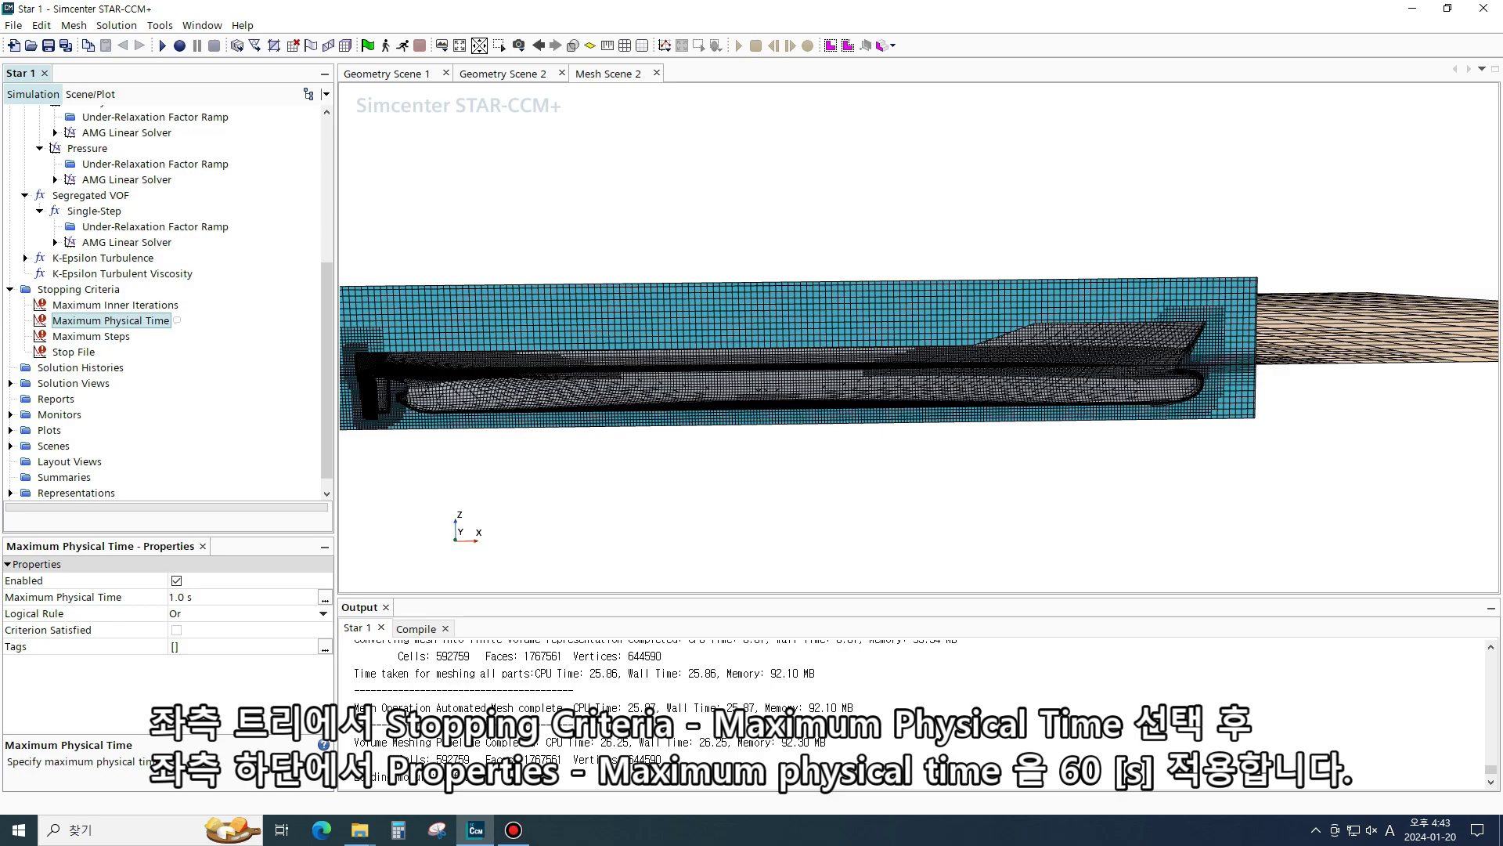
pyautogui.click(227, 597)
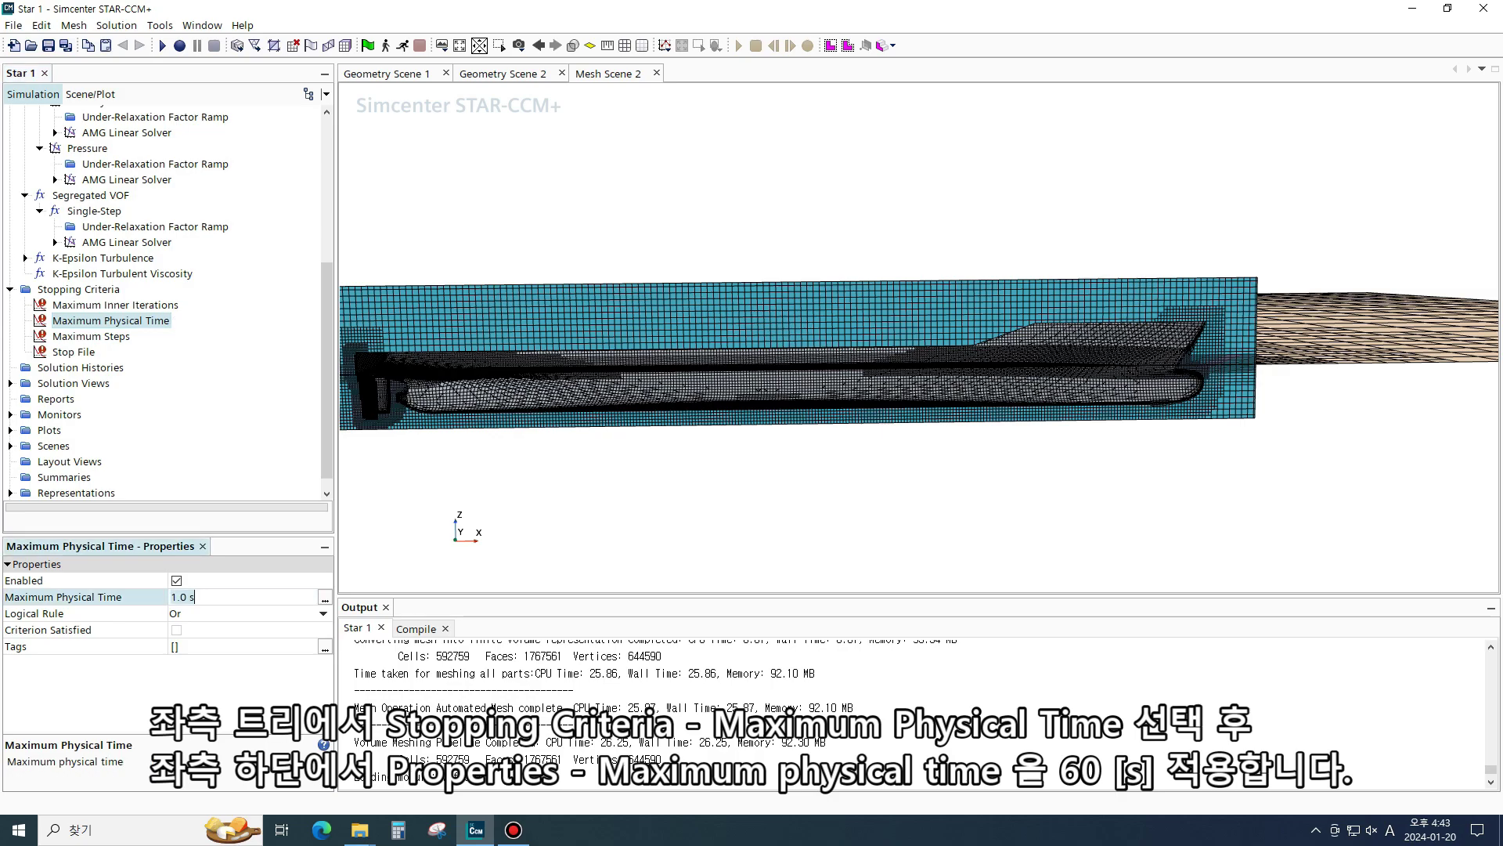
pyautogui.moveTo(187, 598); pyautogui.dragTo(169, 597)
pyautogui.write('60')
pyautogui.press('Return')
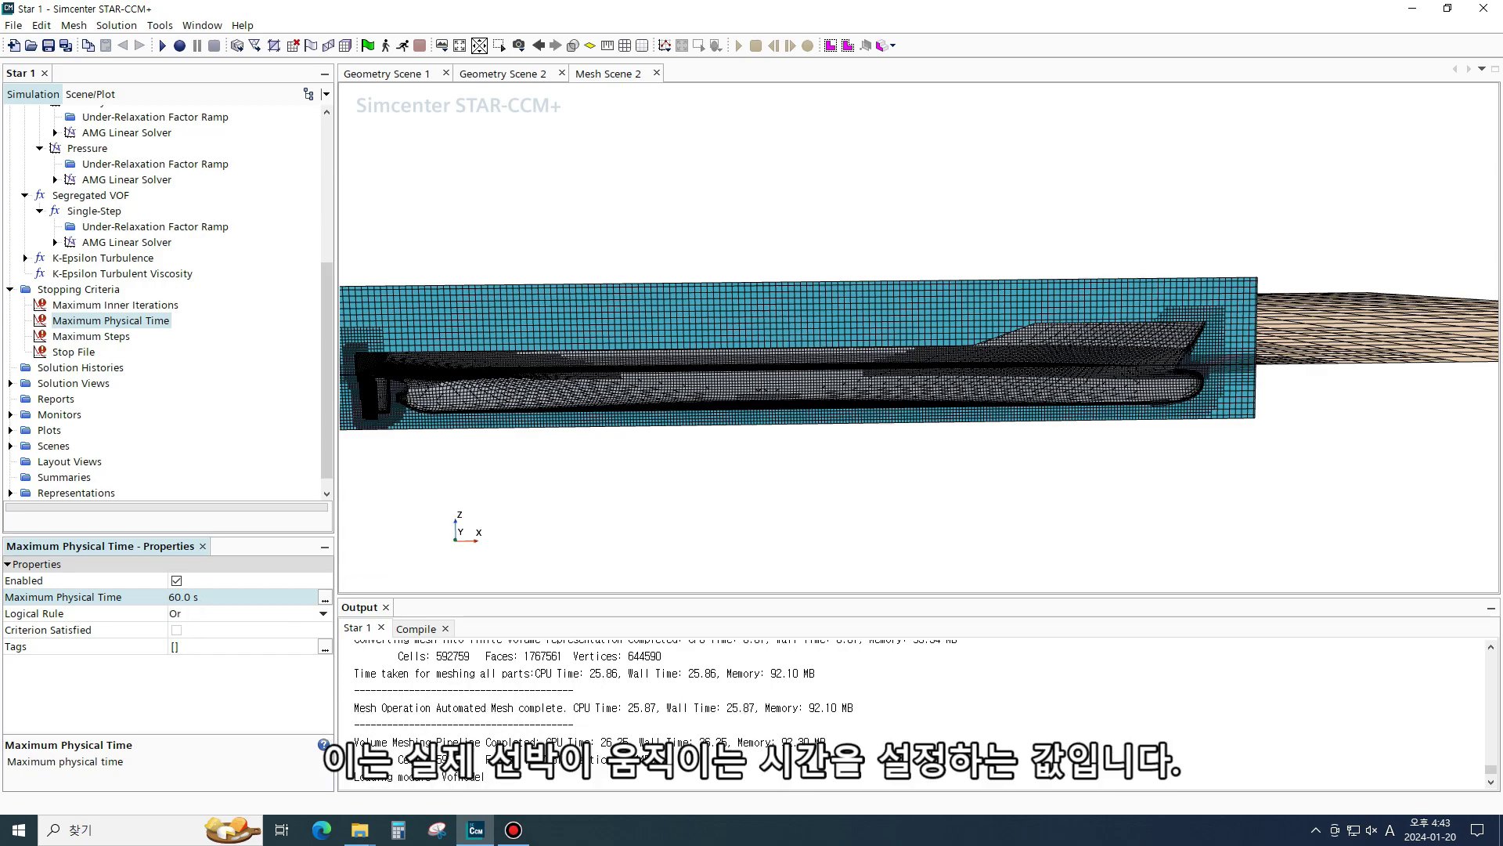
pyautogui.click(129, 336)
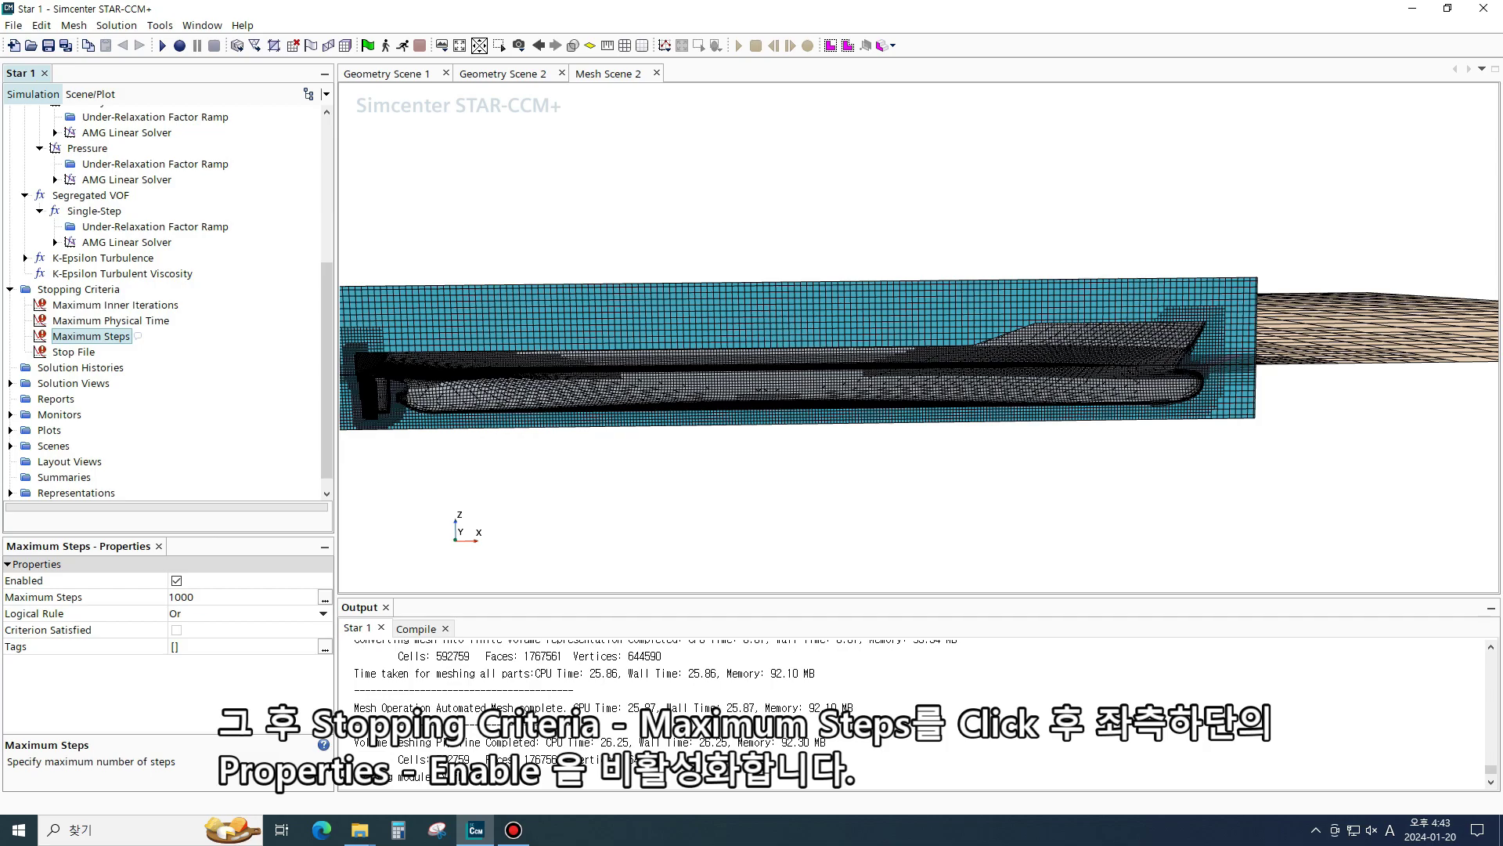
pyautogui.click(176, 581)
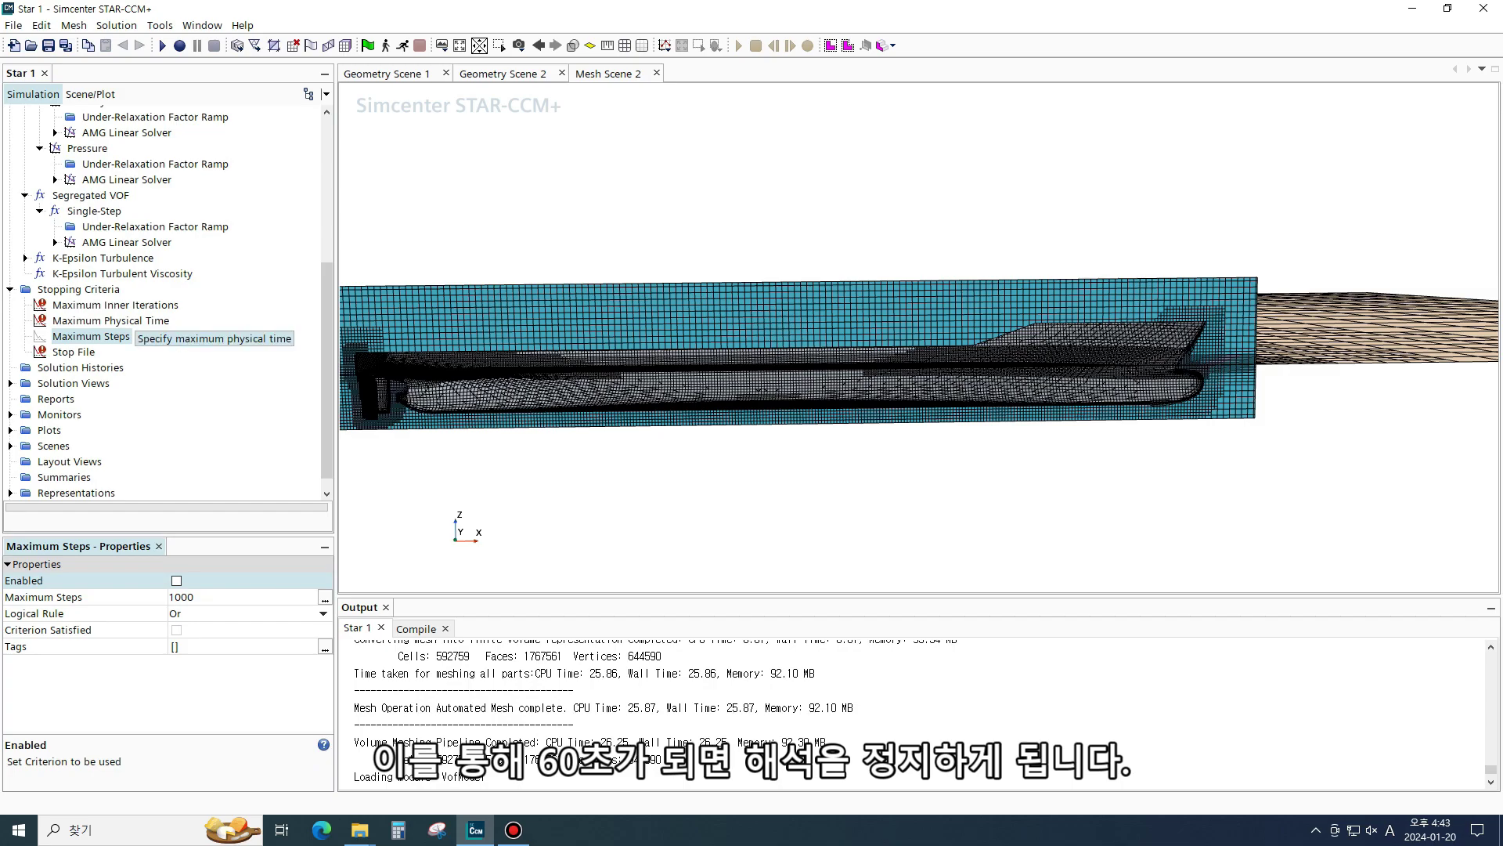
# Create a new Flow / Energy report of type Force
pyautogui.scroll(6, 135, 317)
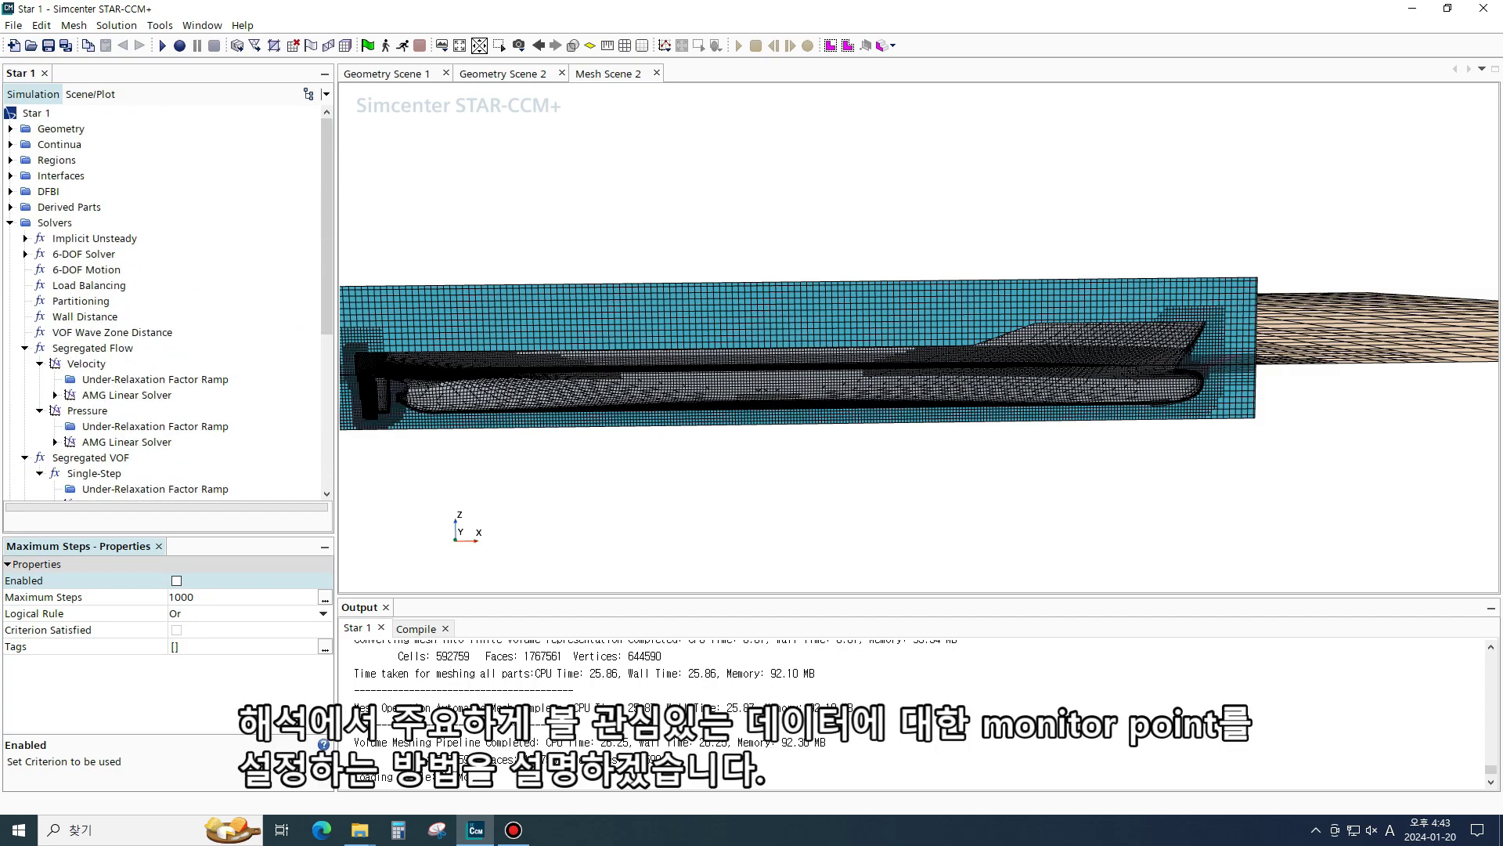
pyautogui.click(10, 223)
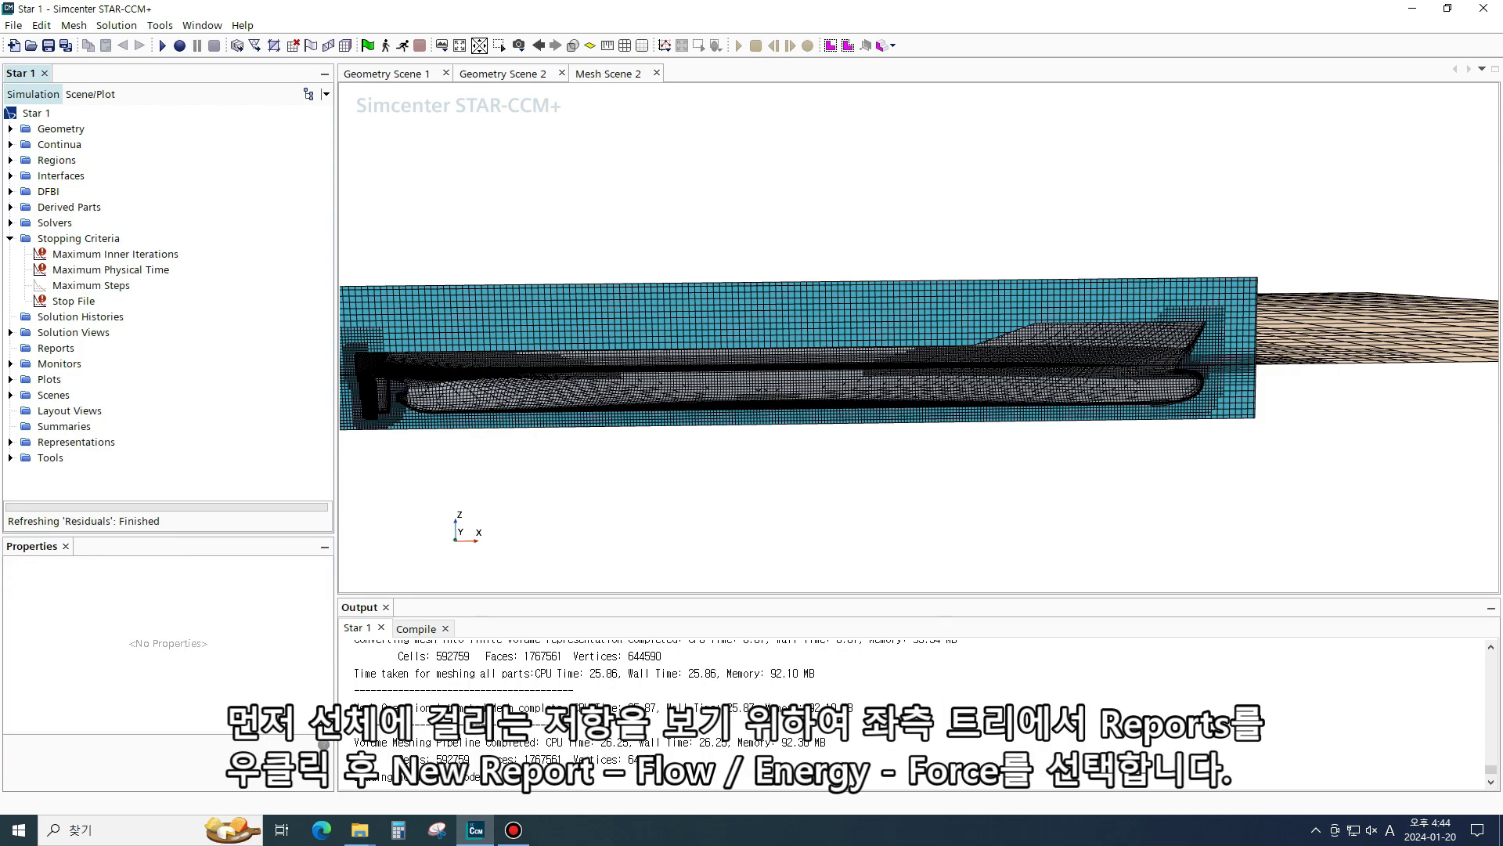
pyautogui.click(53, 347)
pyautogui.rightClick(52, 347)
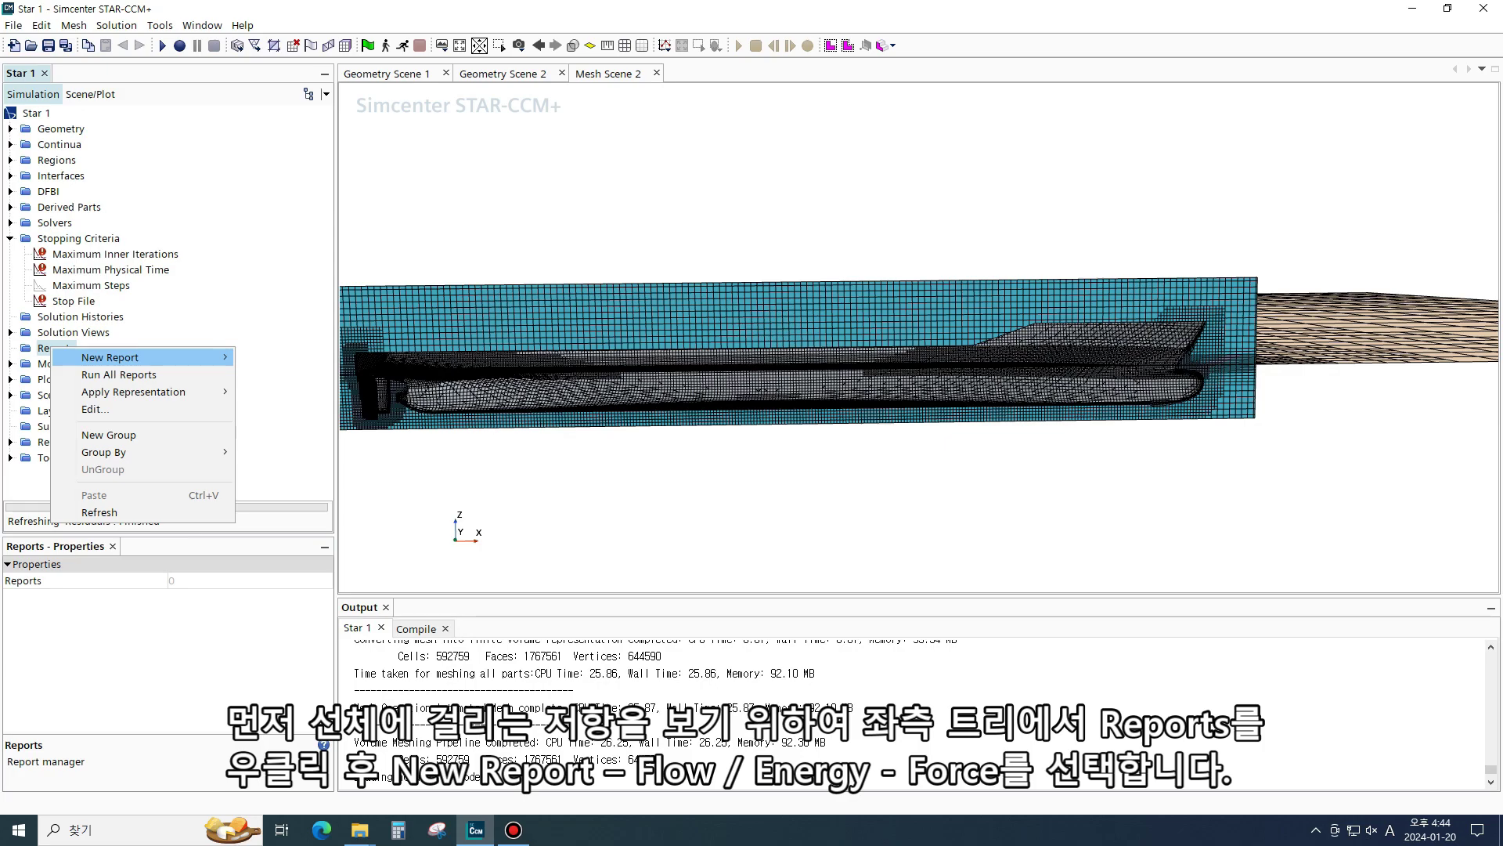
pyautogui.moveTo(110, 357)
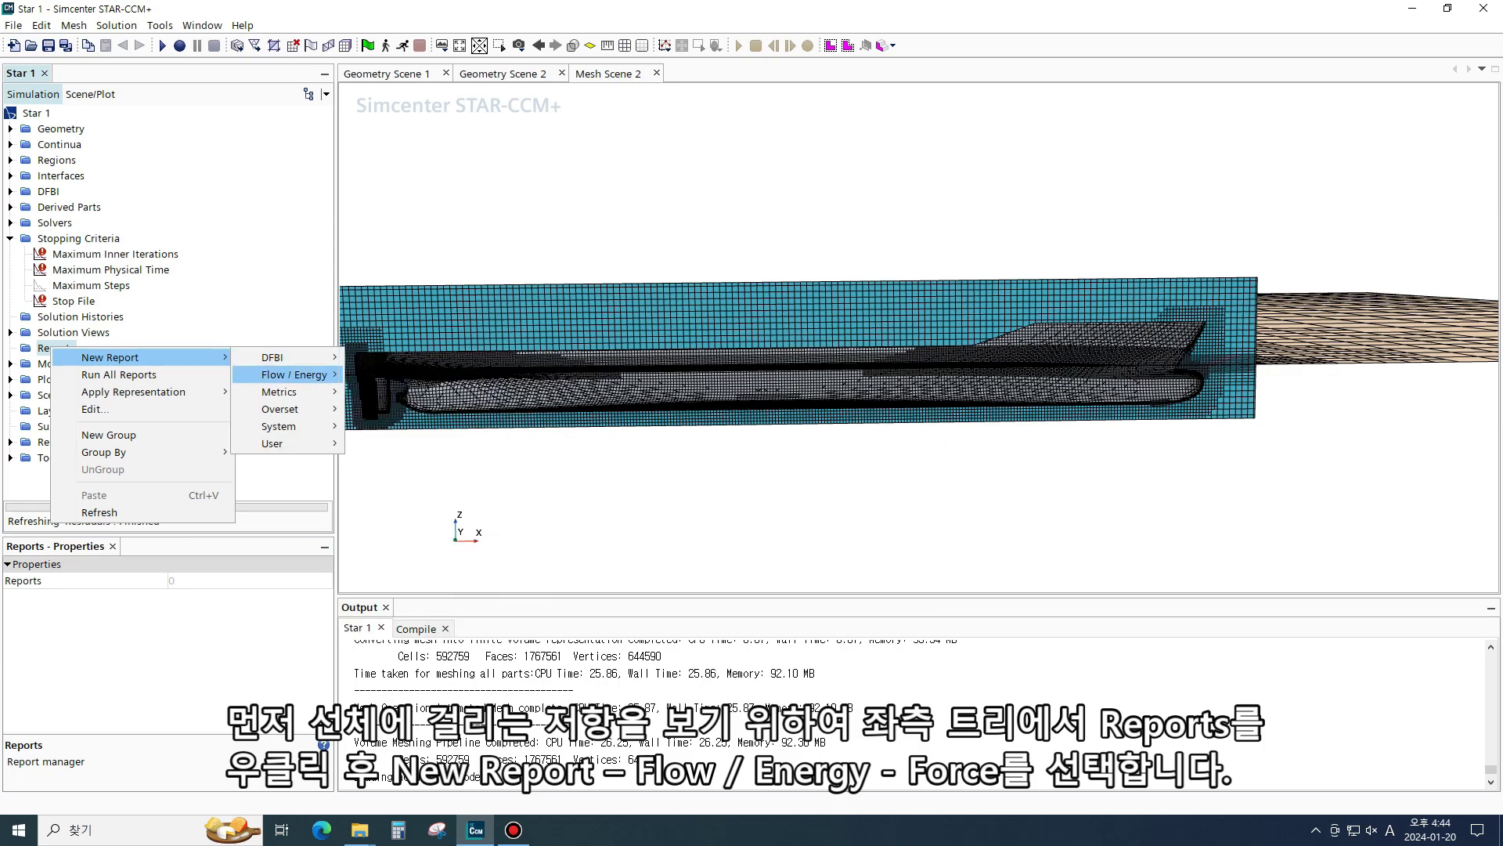
pyautogui.moveTo(294, 375)
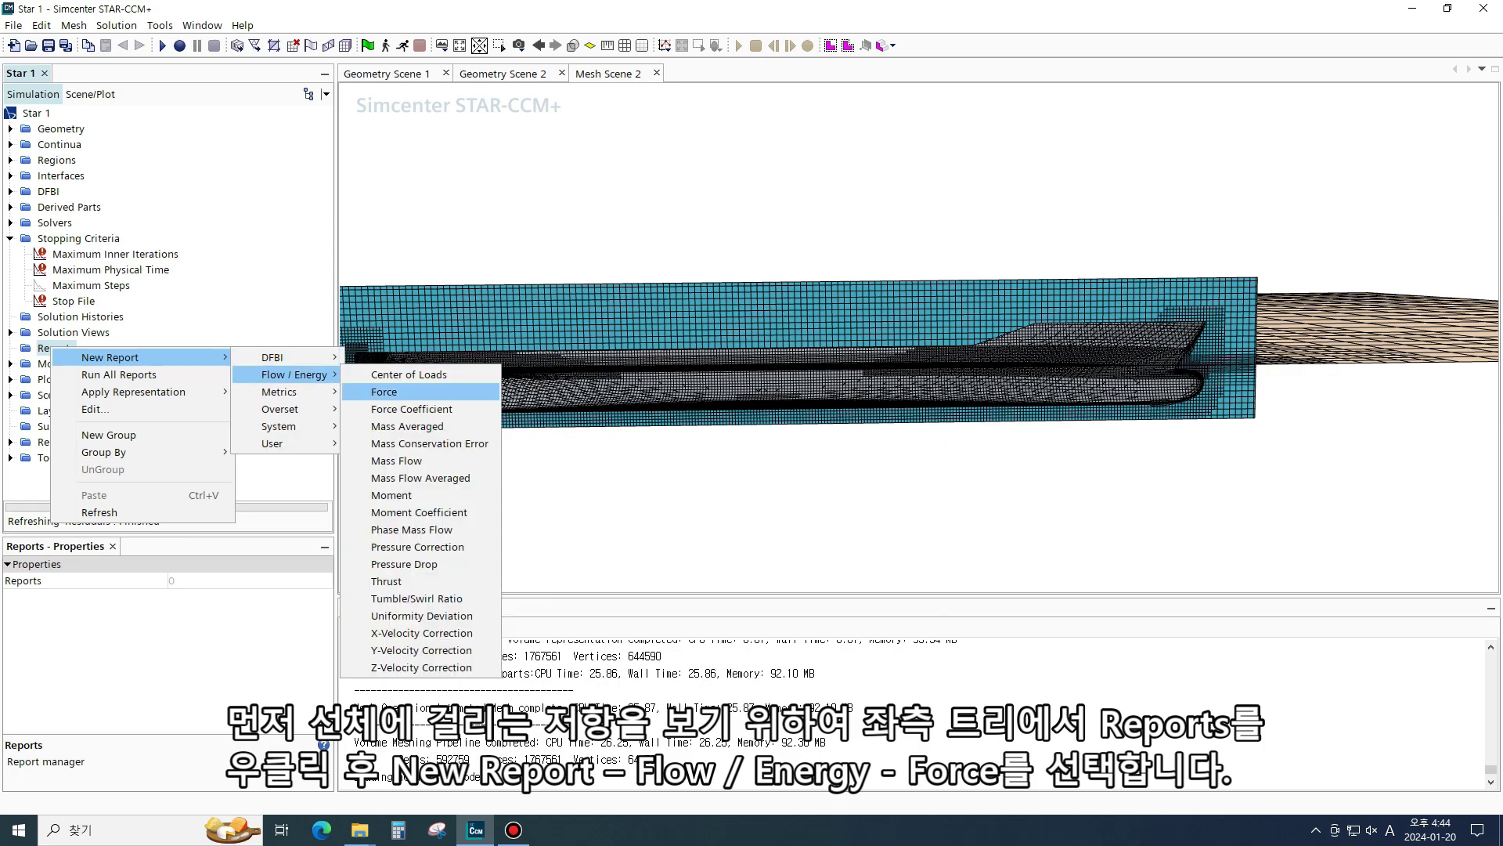
pyautogui.click(385, 392)
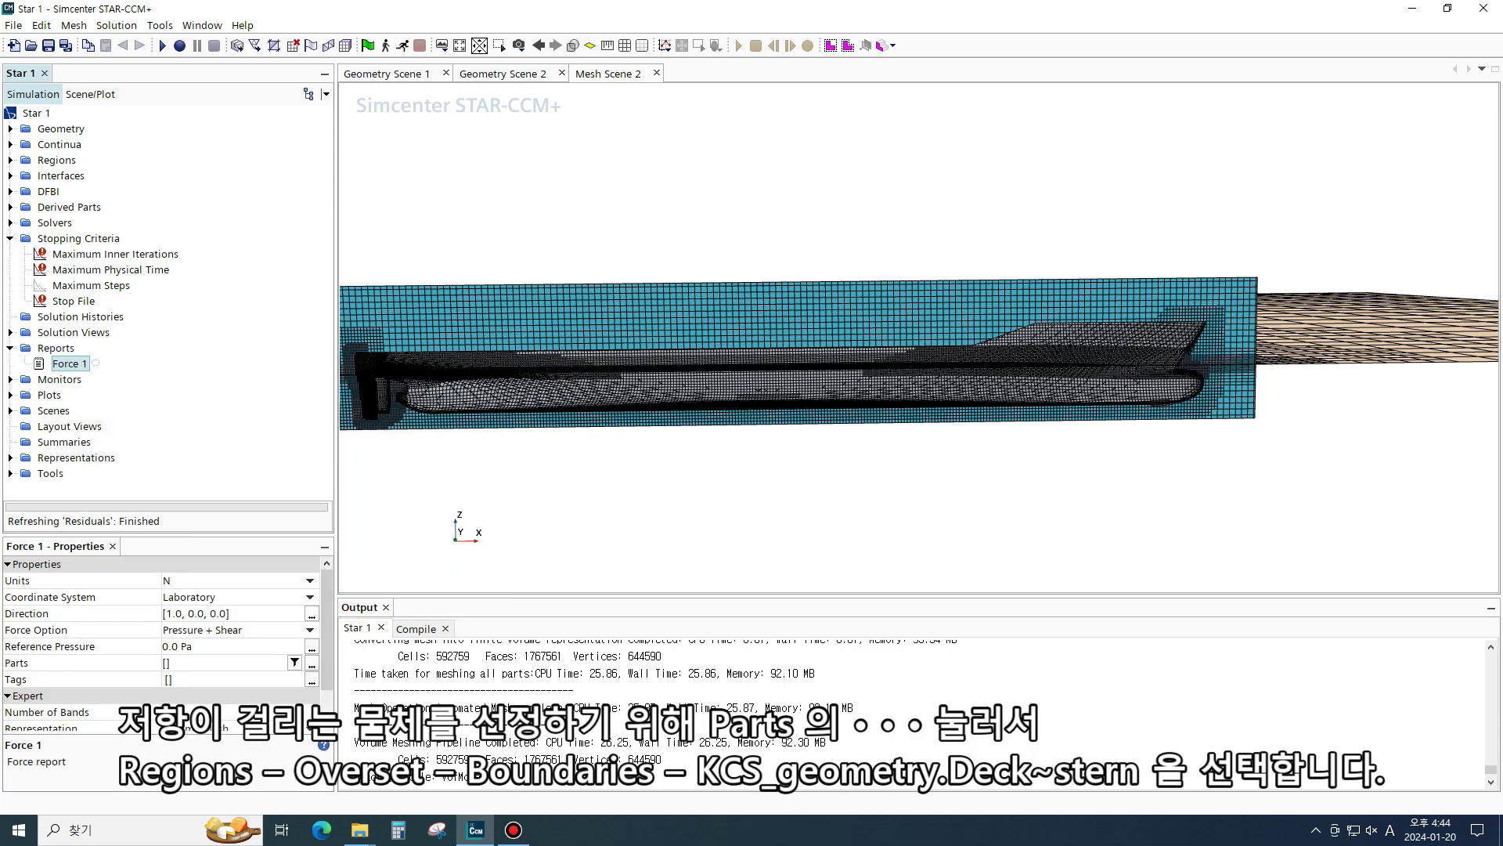
# Assign the overset region's five KCS_Geometry hull boundaries, from Deck through stern, as the Force report's Parts
pyautogui.click(312, 663)
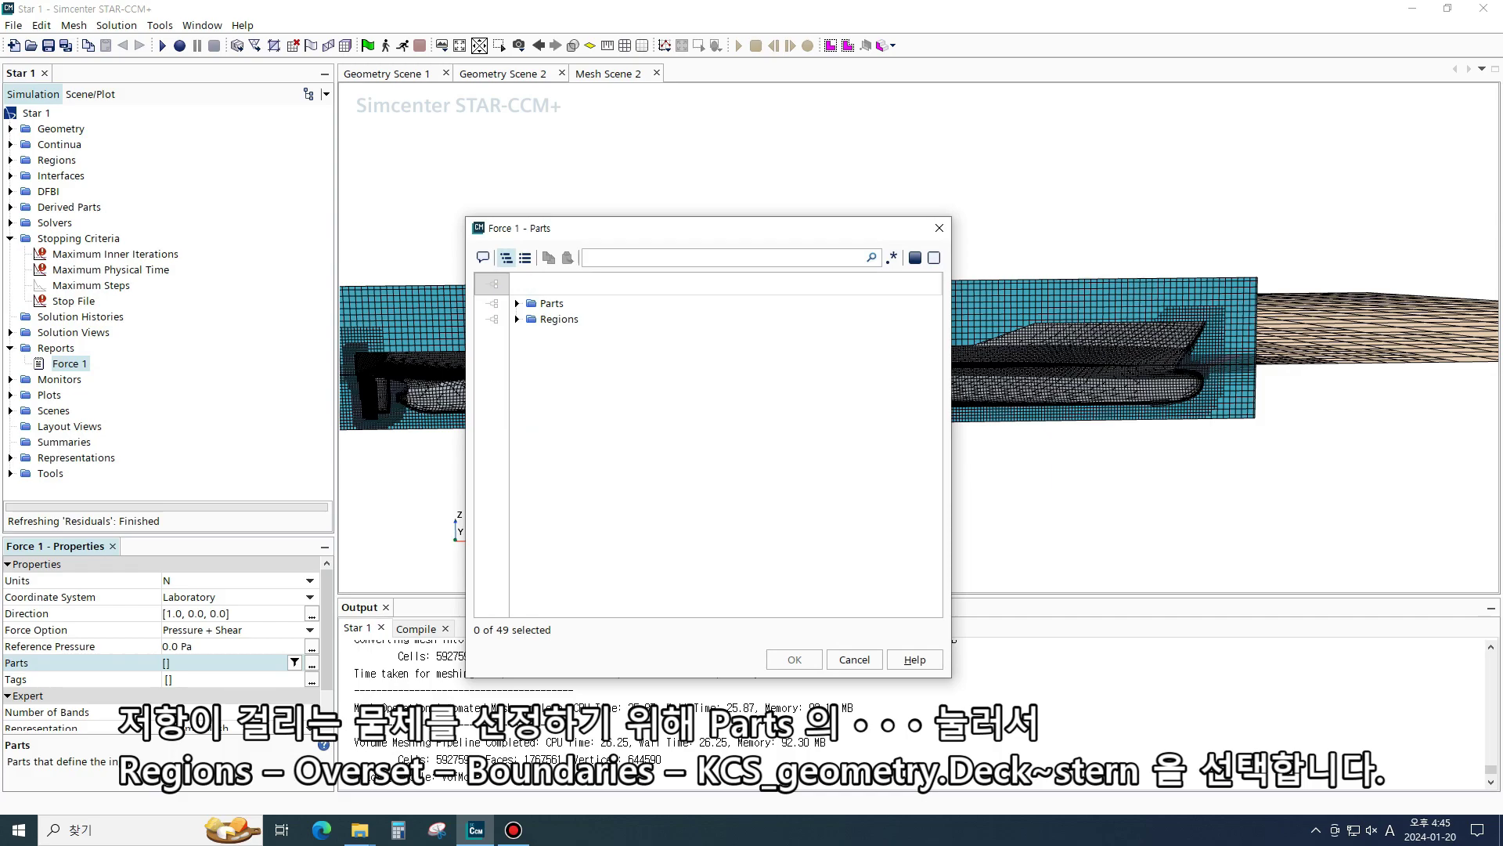
pyautogui.click(517, 320)
pyautogui.click(532, 351)
pyautogui.click(492, 382)
pyautogui.click(491, 398)
pyautogui.click(492, 414)
pyautogui.click(492, 429)
pyautogui.click(492, 445)
pyautogui.click(794, 659)
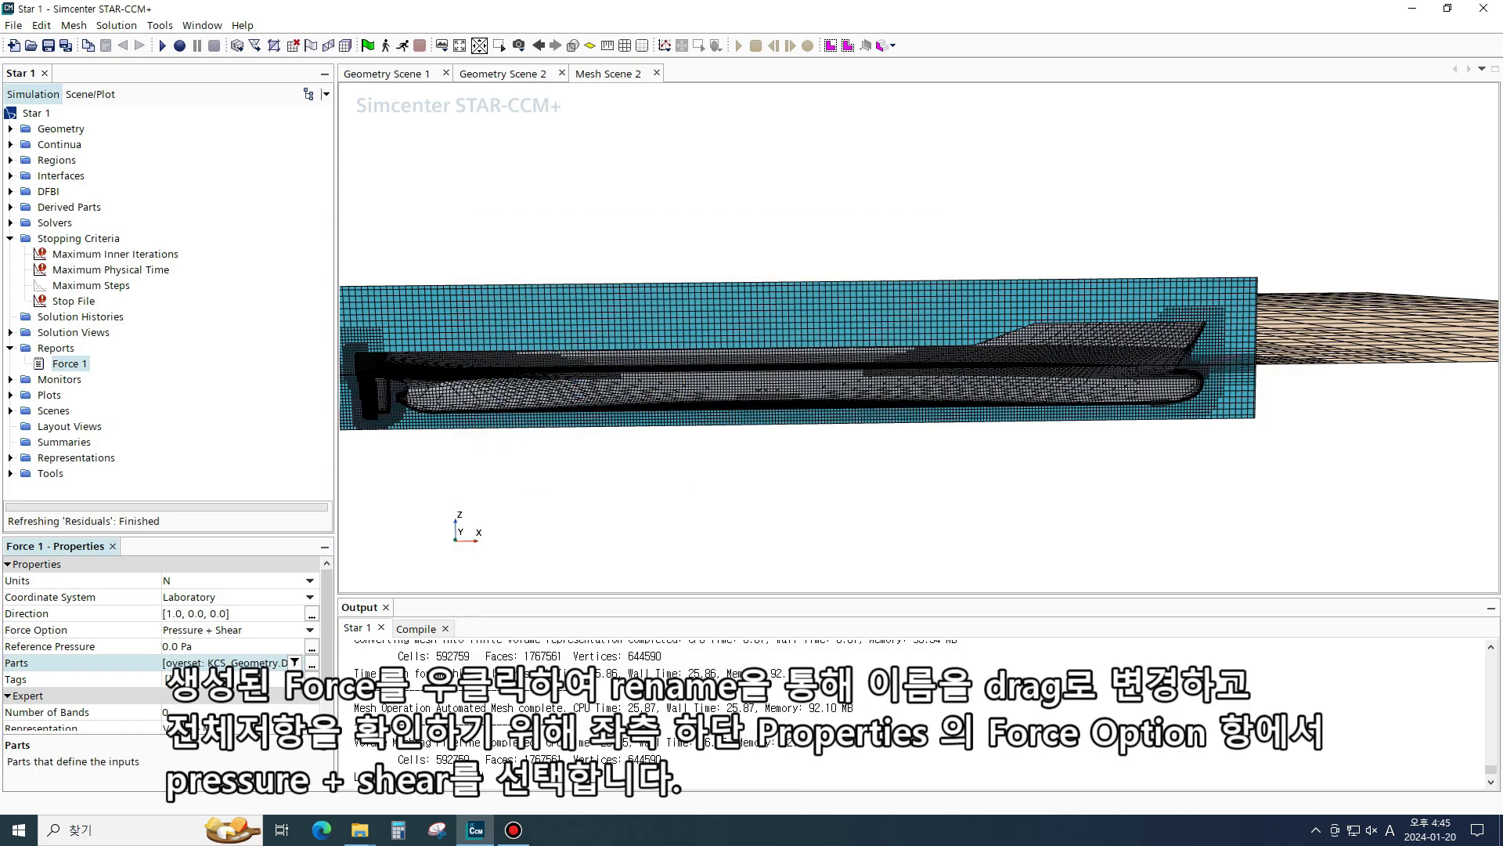
# Rename the Force report to drag and choose Pressure + Shear as its Force Option
pyautogui.rightClick(69, 363)
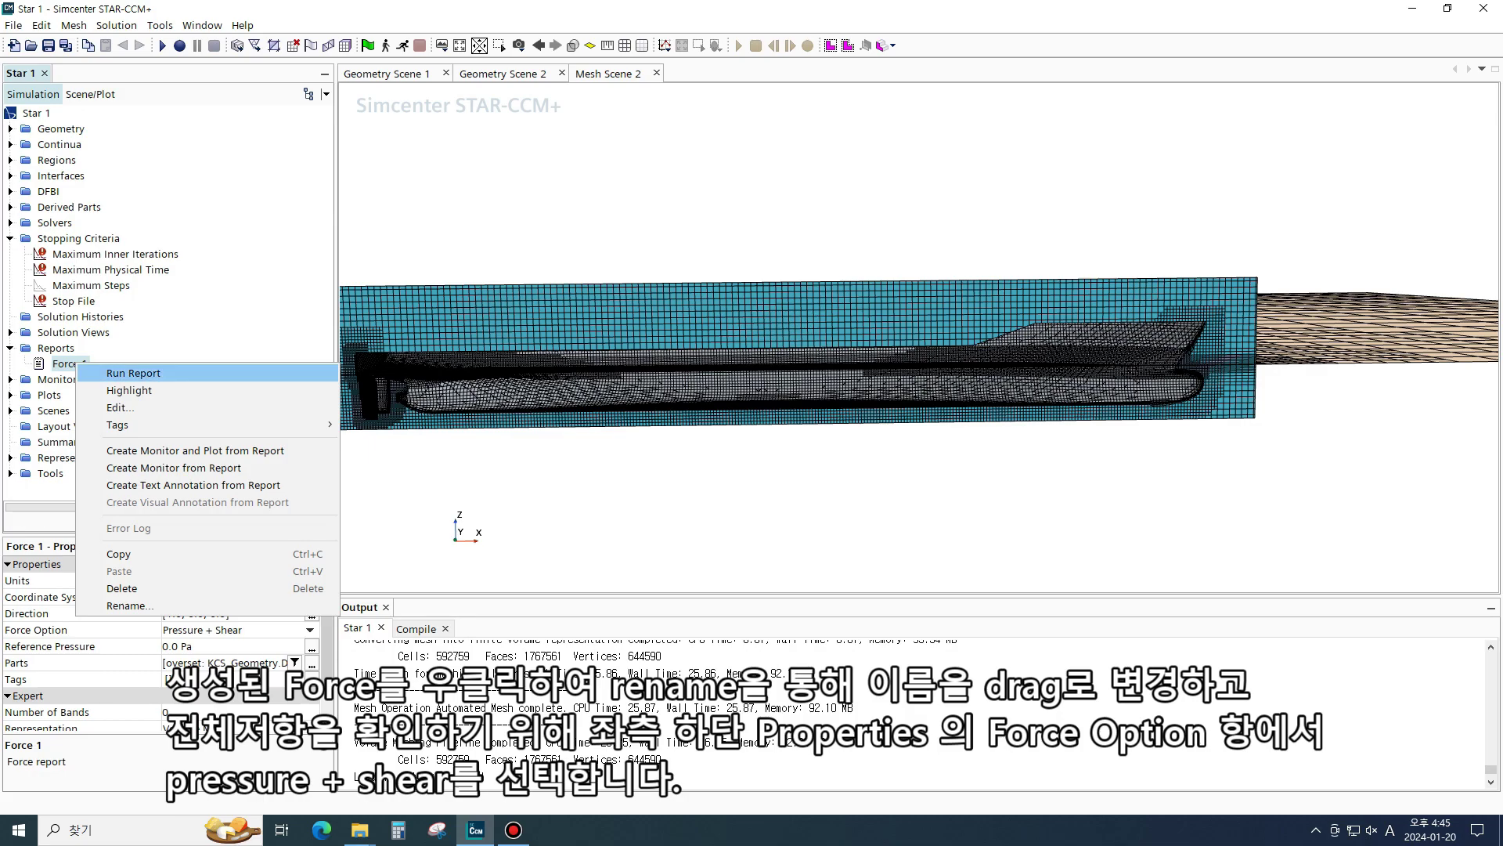
pyautogui.click(125, 373)
pyautogui.write('drag')
pyautogui.press('Return')
pyautogui.click(259, 629)
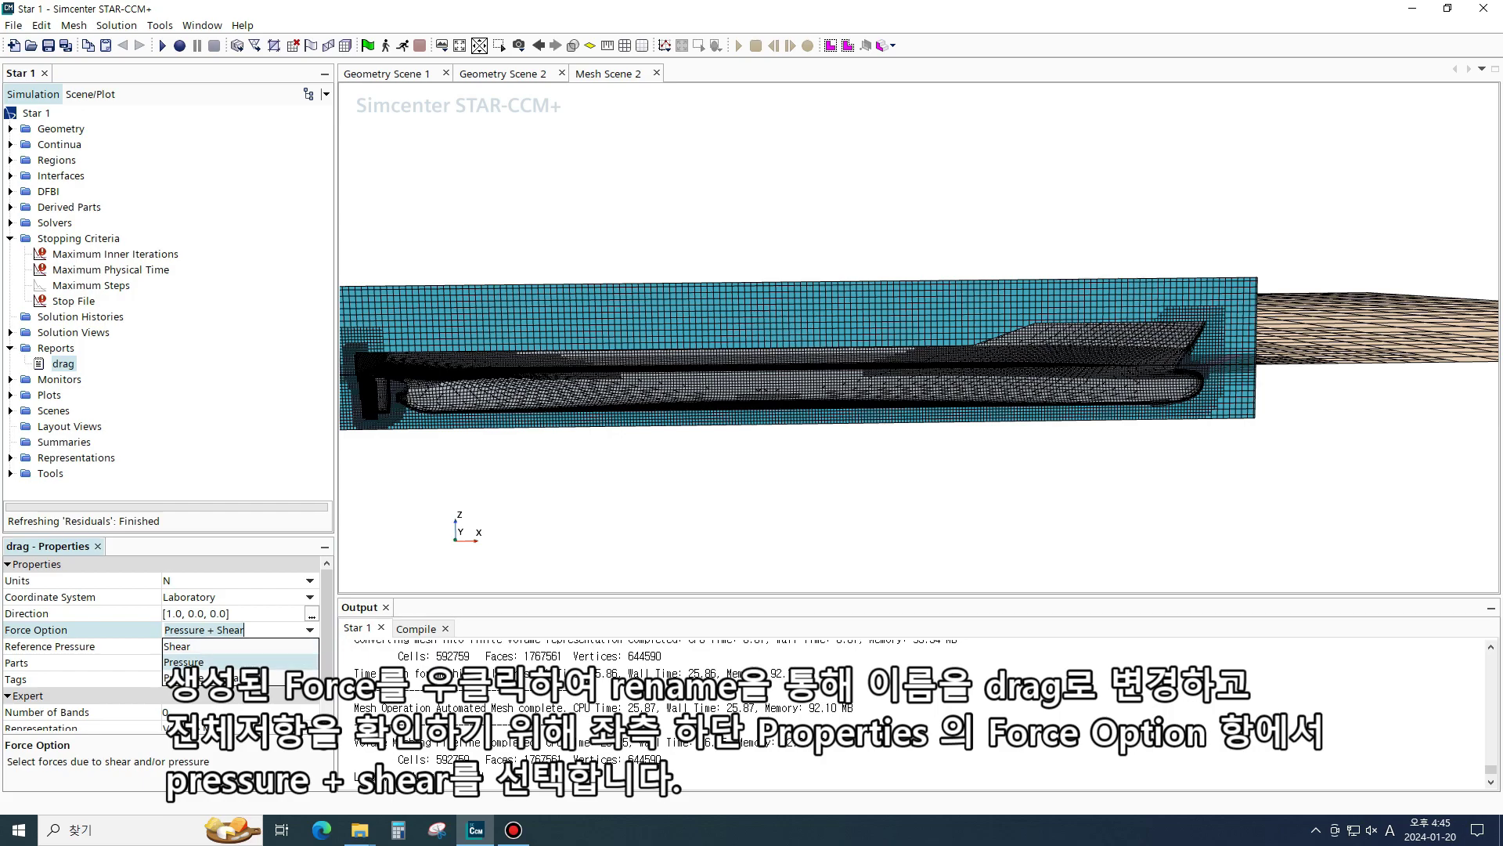
pyautogui.click(211, 678)
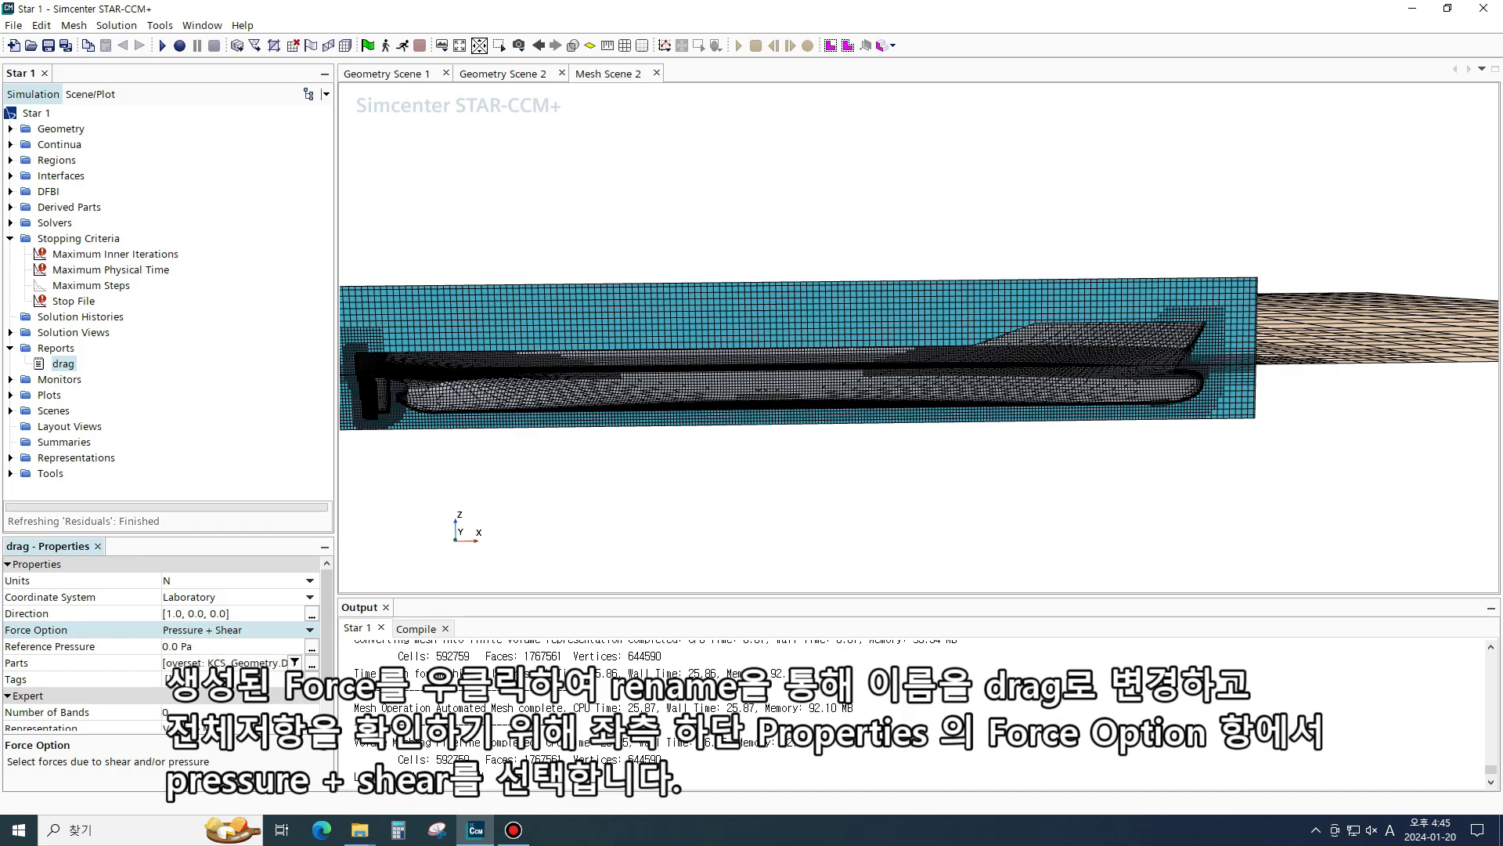
# Create a monitor and plot from the drag report
pyautogui.rightClick(63, 363)
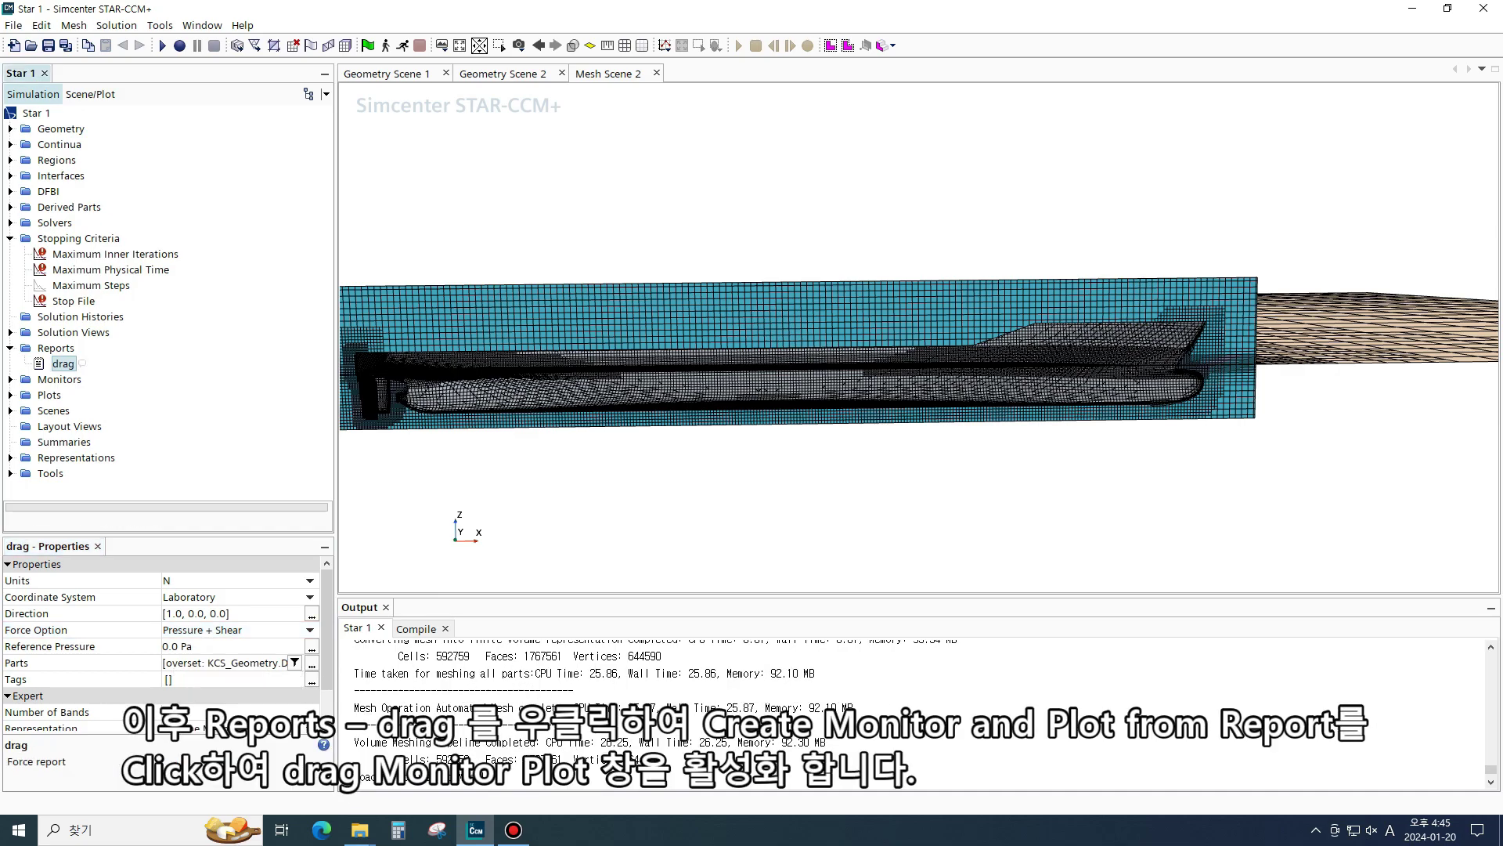
pyautogui.rightClick(62, 363)
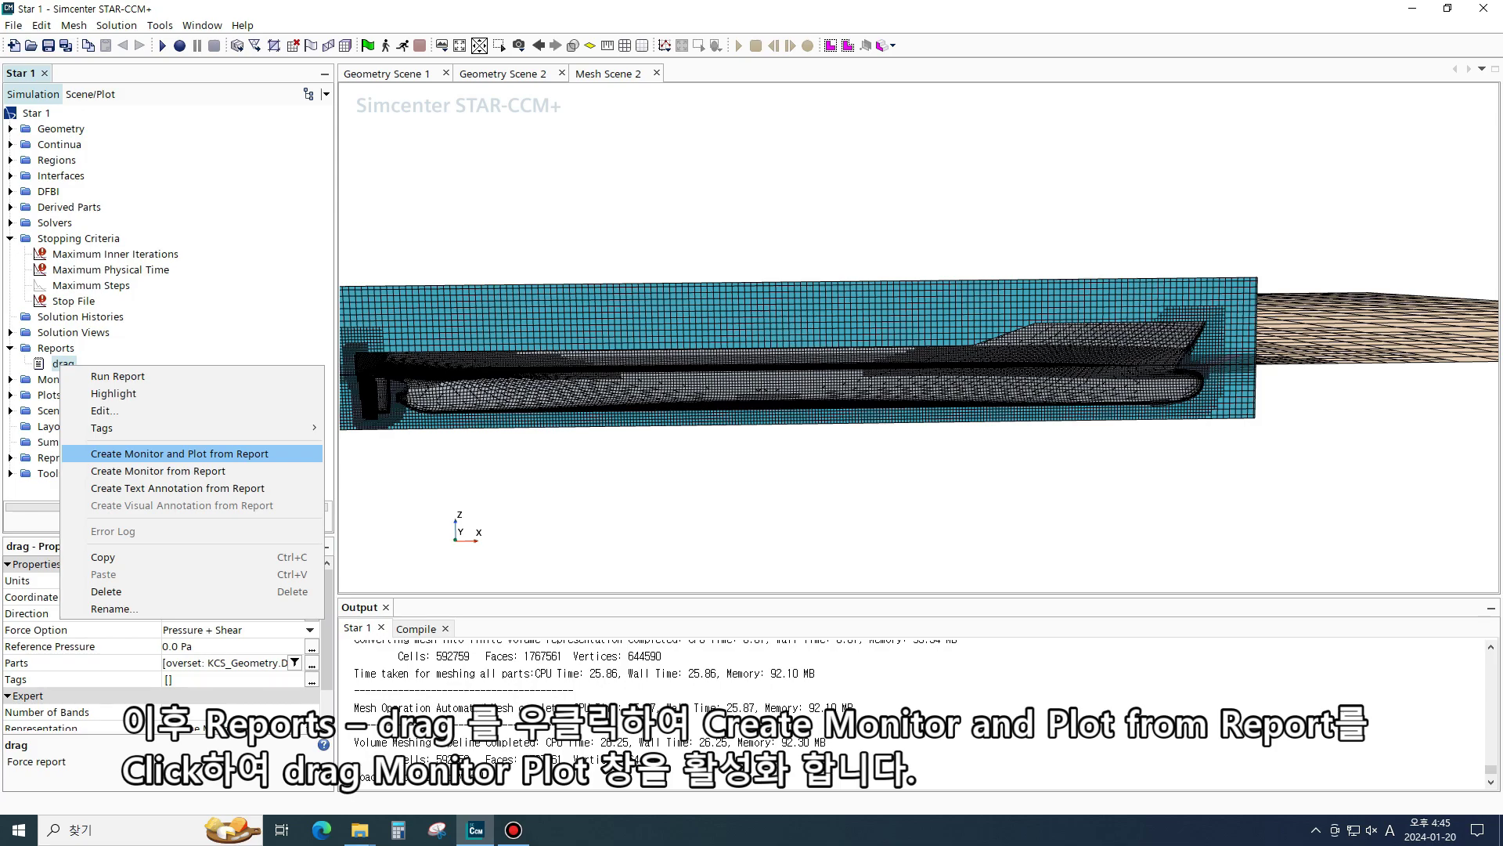
pyautogui.click(179, 454)
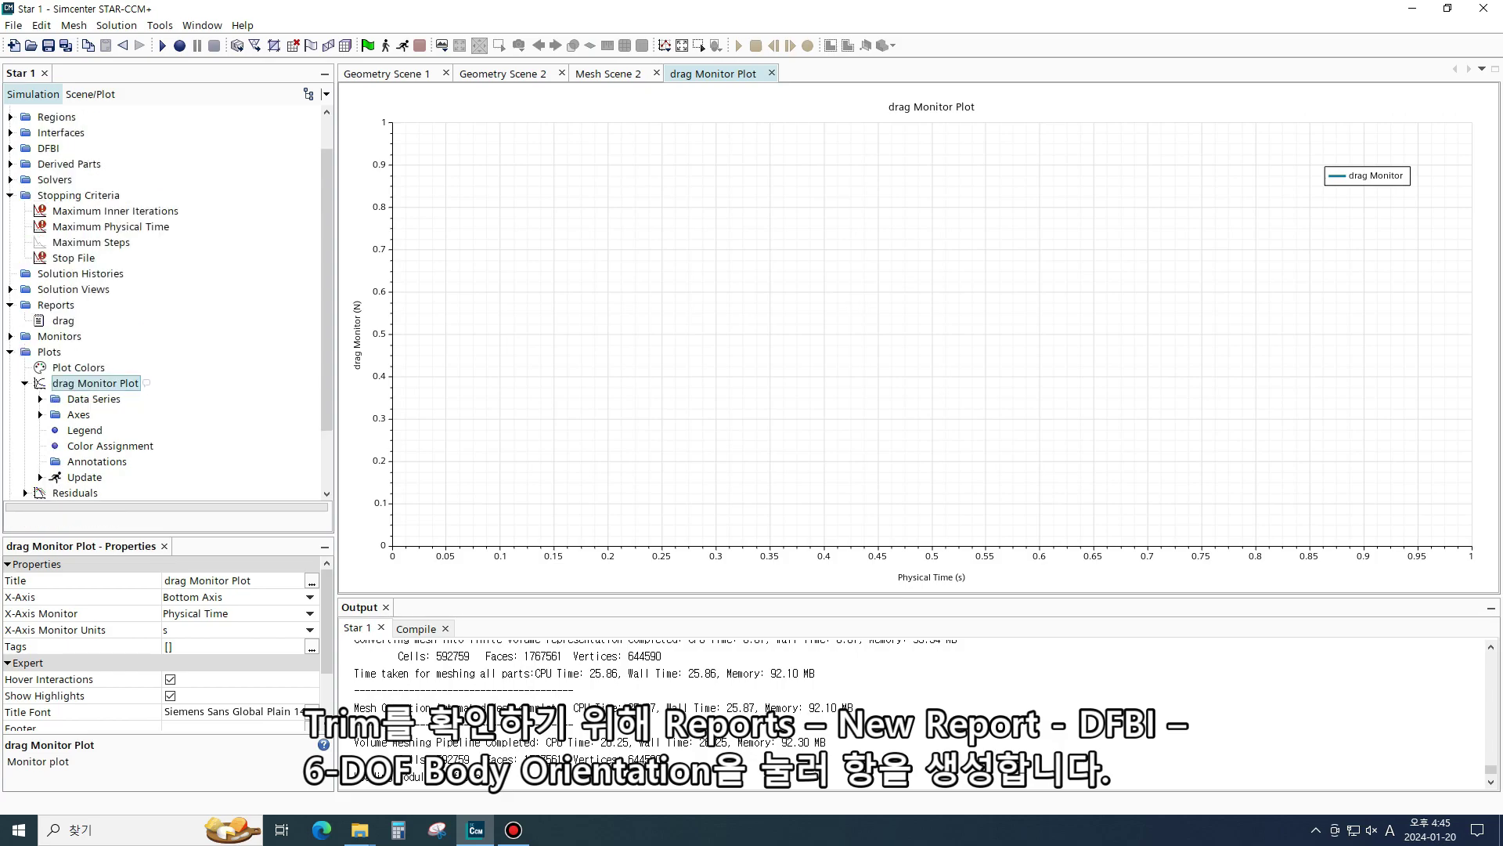
# Create a new DFBI report of type 6-DOF Body Orientation
pyautogui.rightClick(56, 304)
pyautogui.moveTo(118, 316)
pyautogui.moveTo(279, 316)
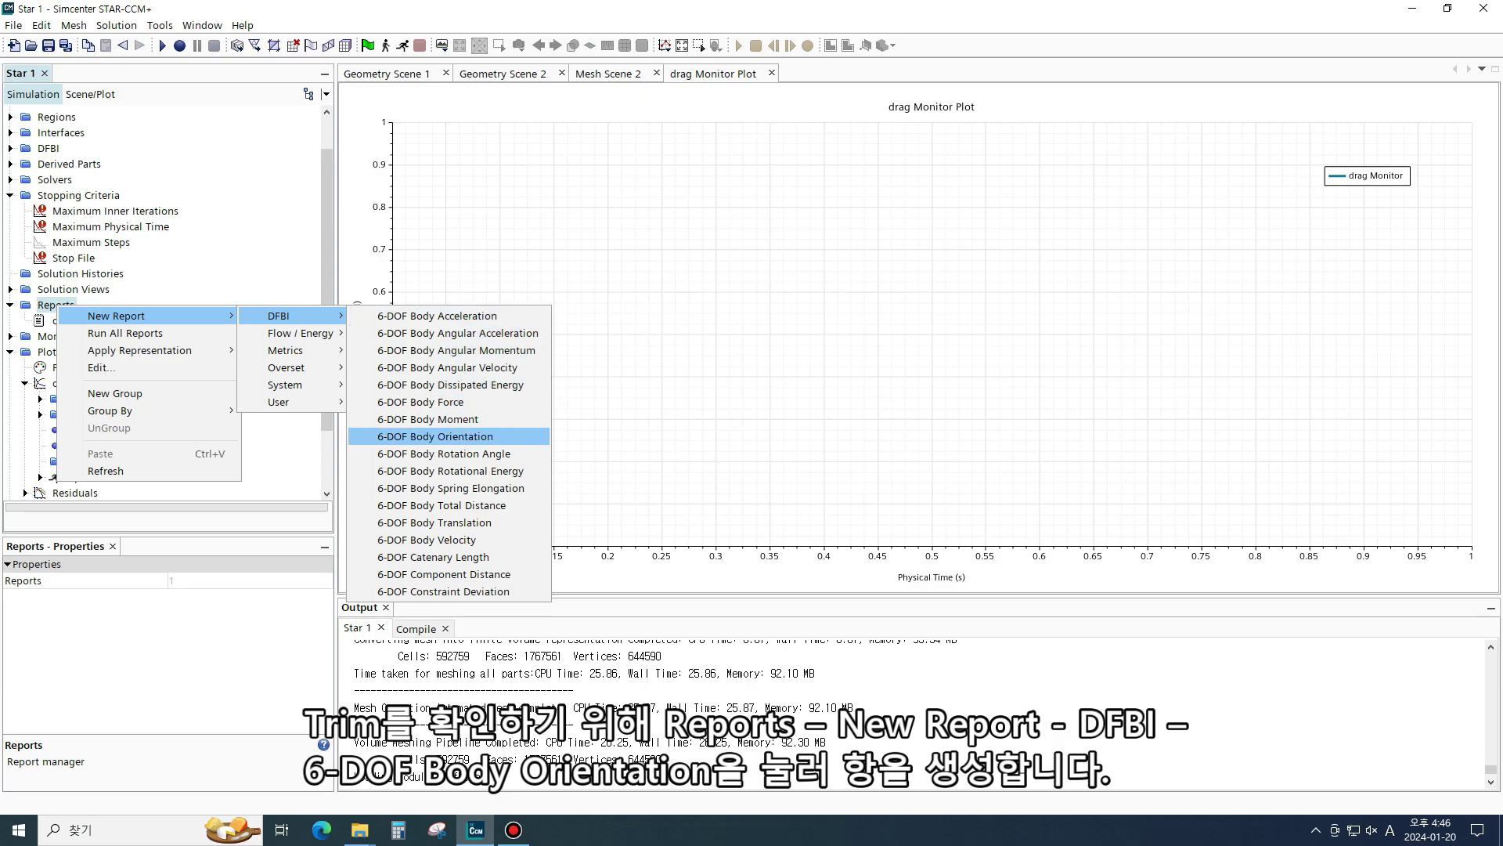
pyautogui.click(435, 436)
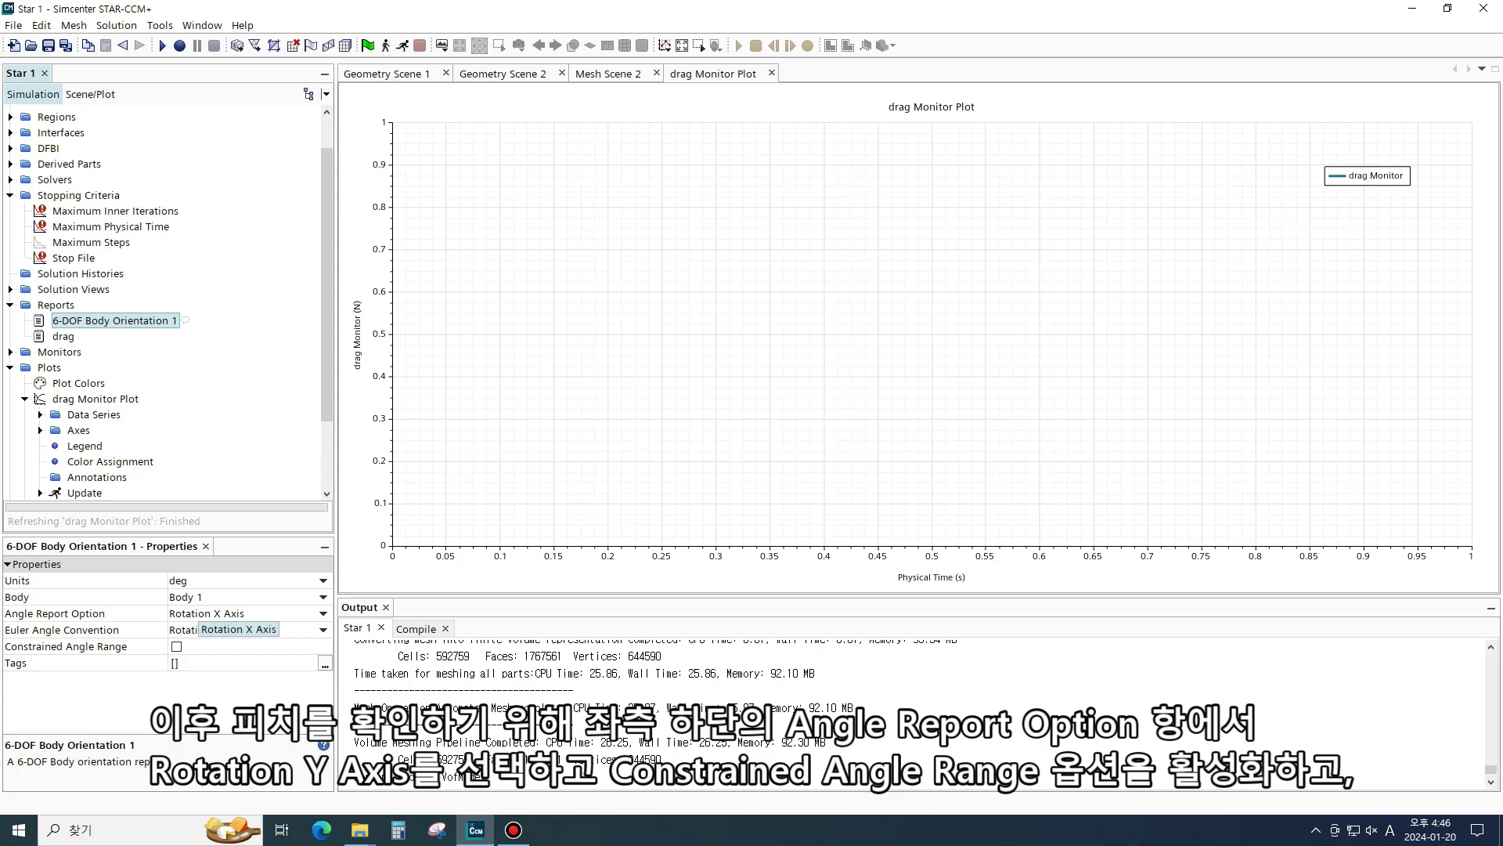
# Set the body orientation report's Angle Report Option to Rotation Y Axis and enable Constrained Angle Range
pyautogui.click(323, 614)
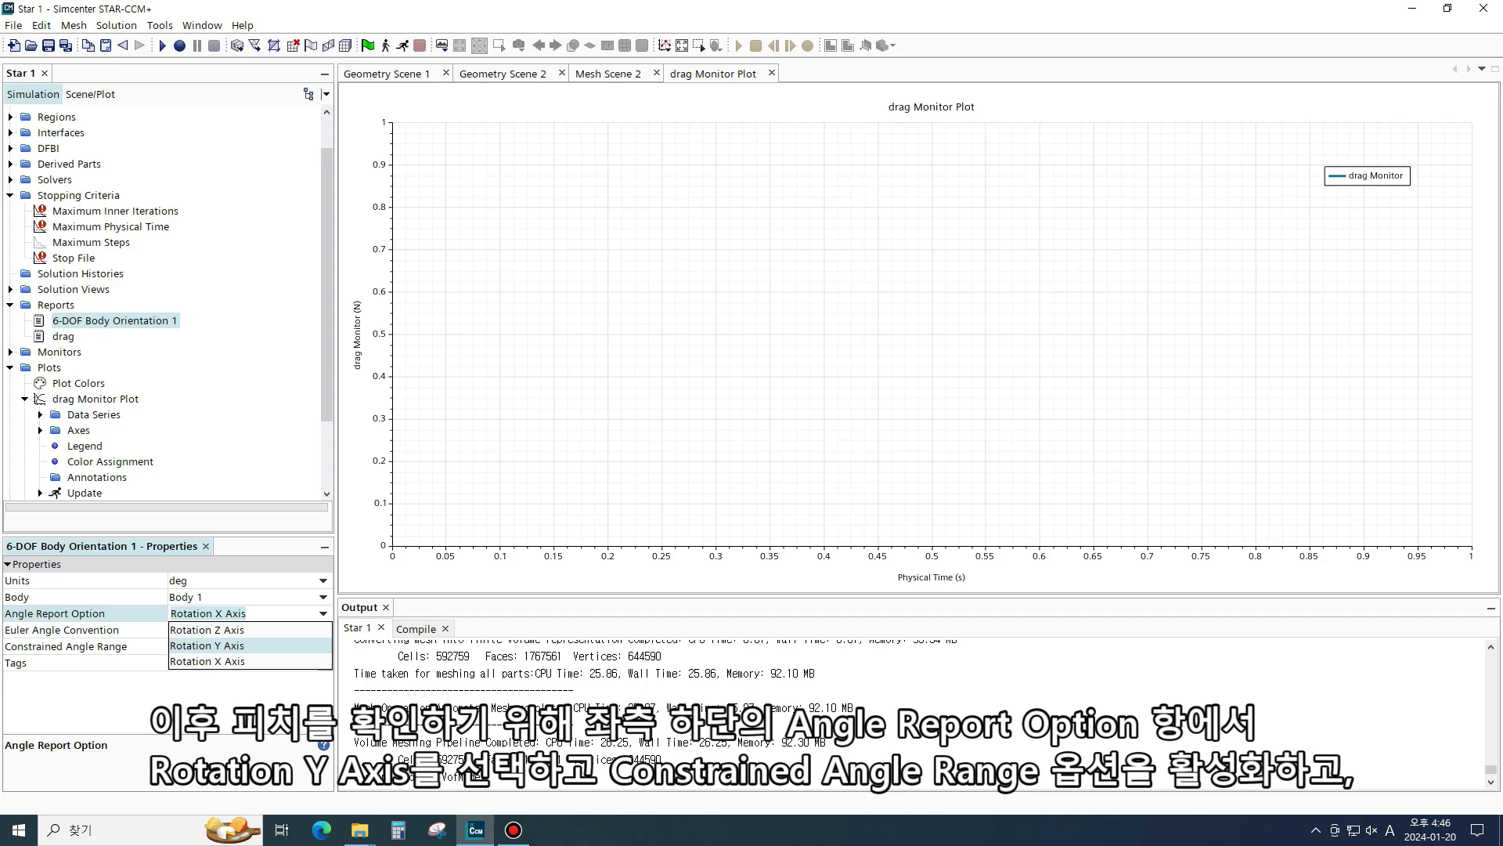
pyautogui.click(207, 646)
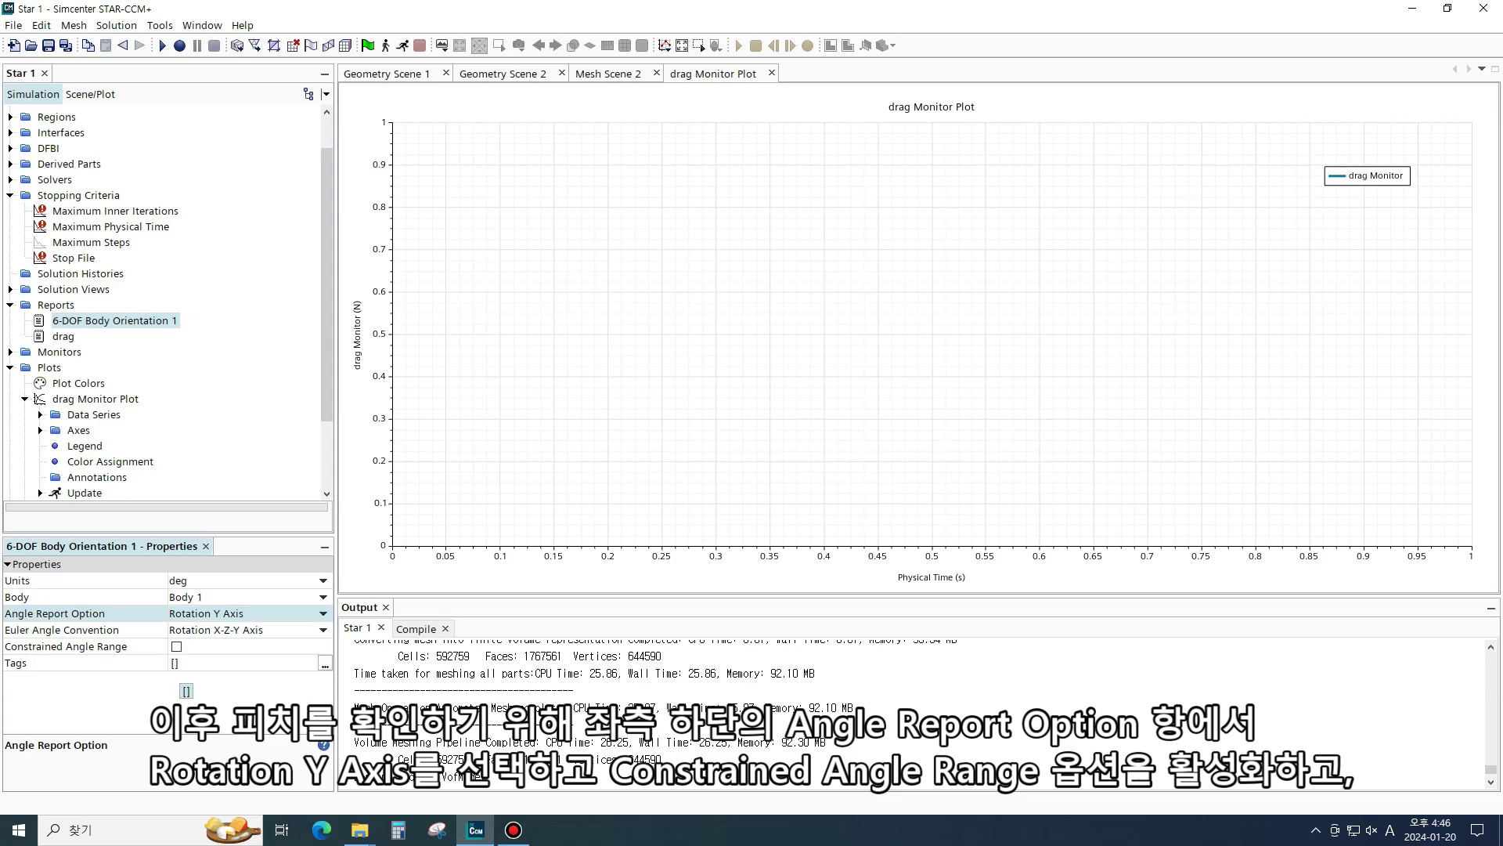
pyautogui.click(176, 646)
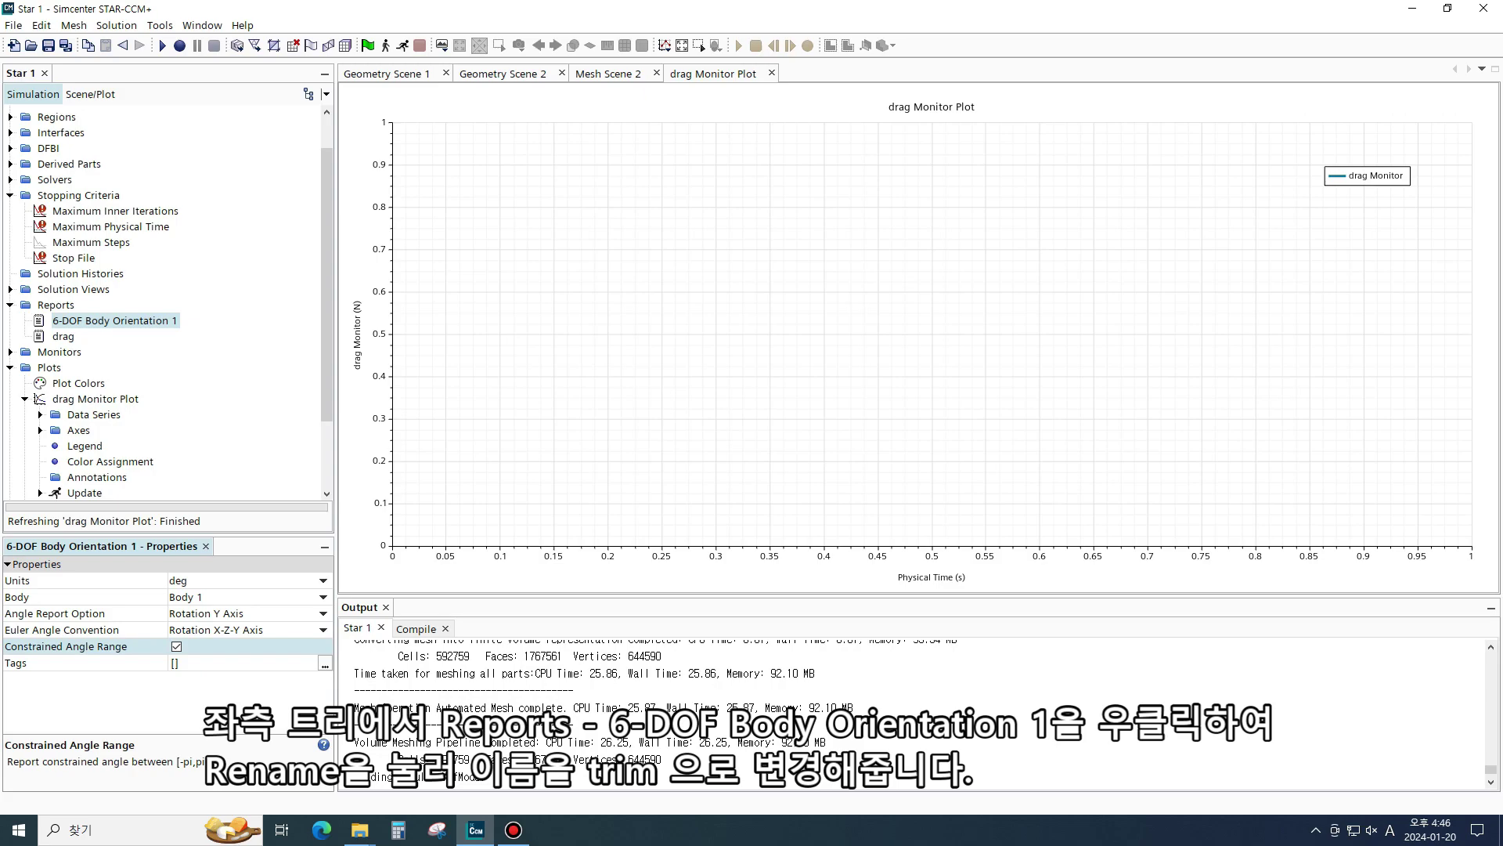
# Rename the 6-DOF Body Orientation report as trim
pyautogui.rightClick(107, 320)
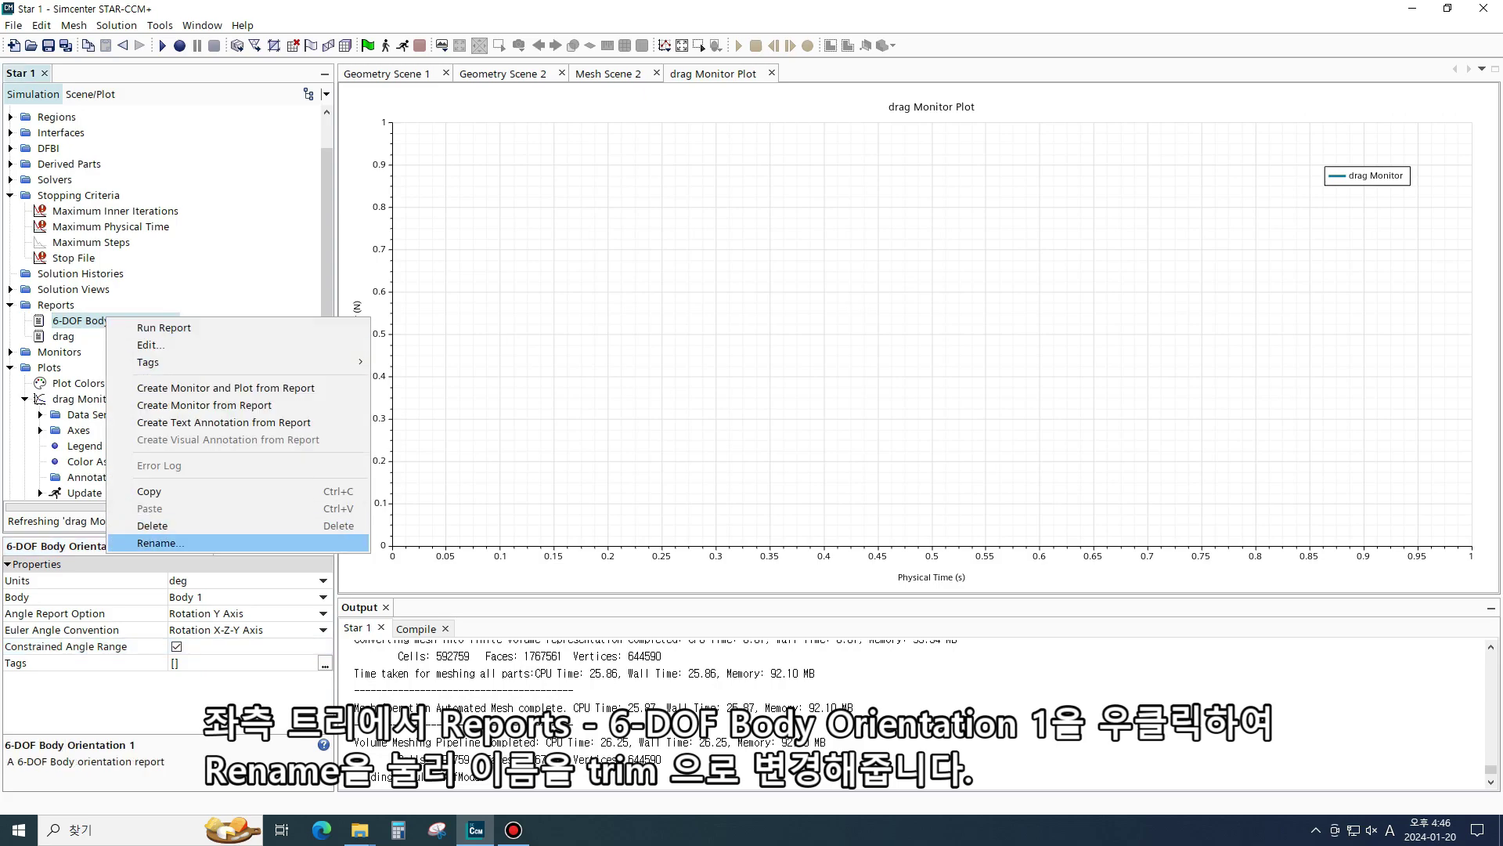
pyautogui.click(161, 543)
pyautogui.write('trim')
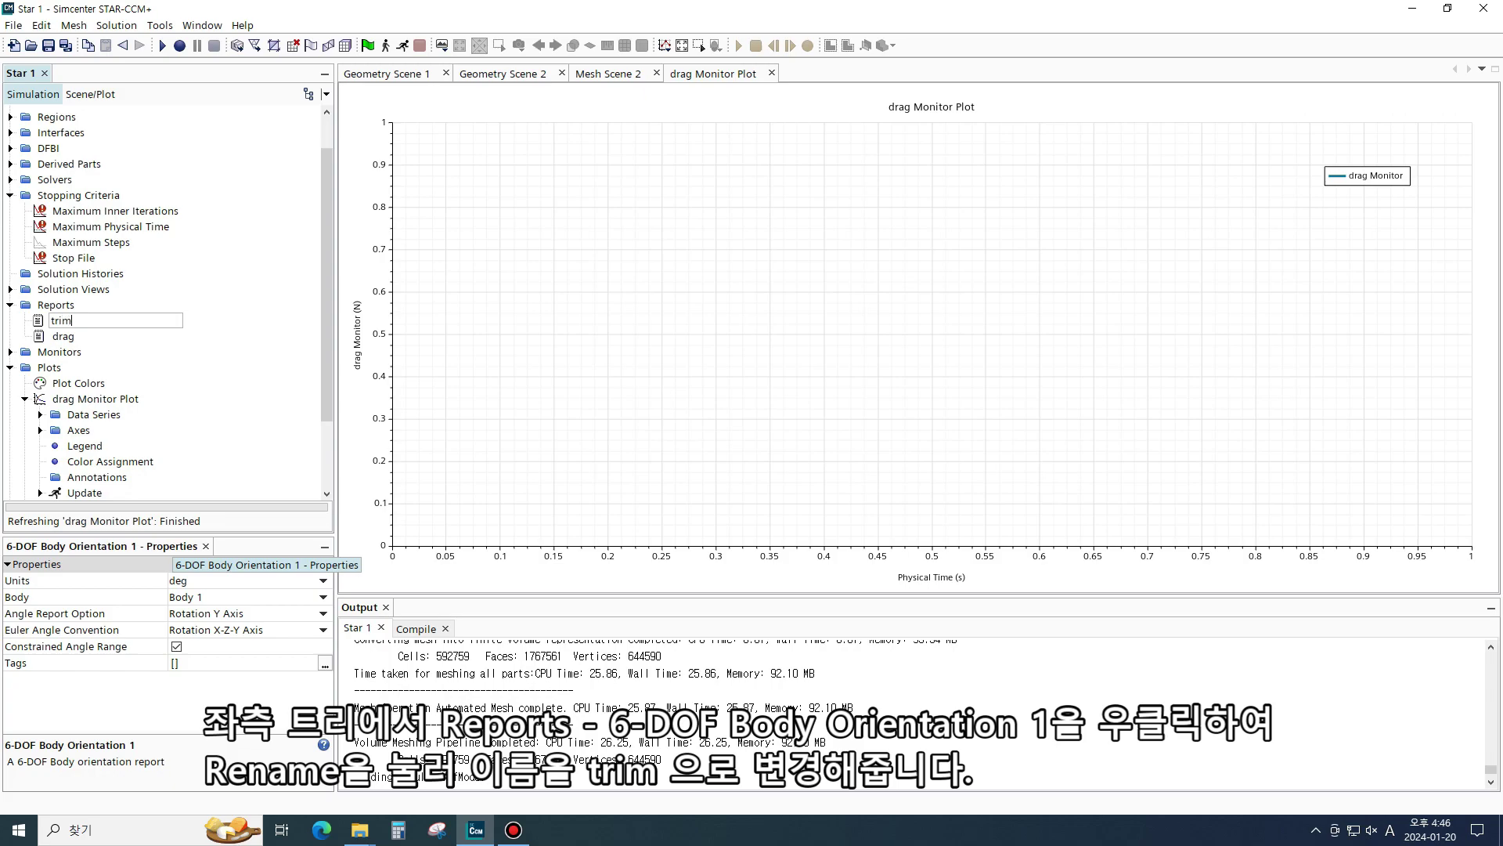
pyautogui.press('Return')
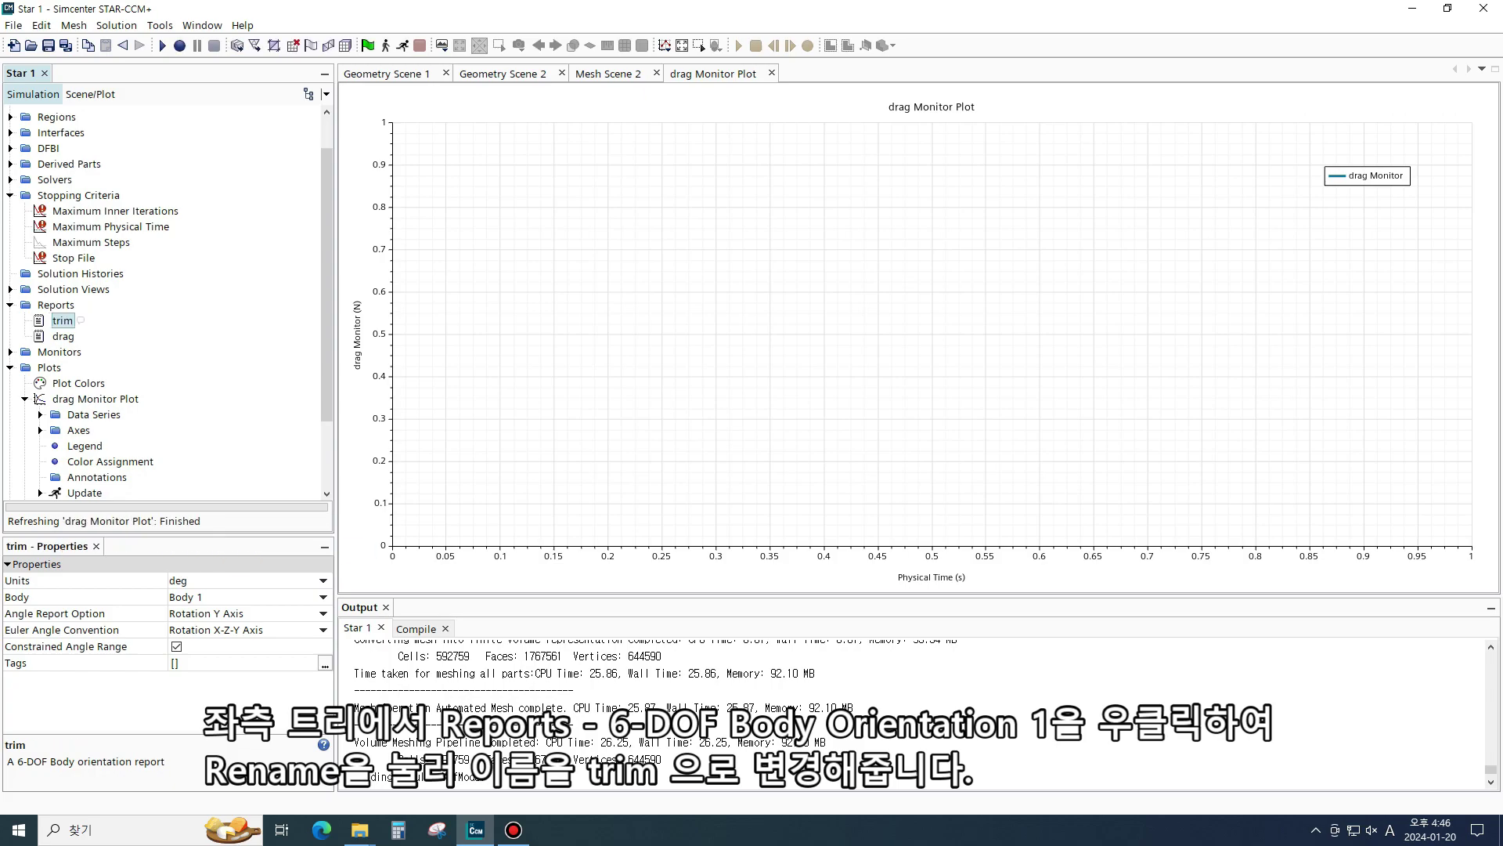
# Create a new DFBI report of type 6-DOF Body Translation
pyautogui.click(56, 304)
pyautogui.rightClick(61, 305)
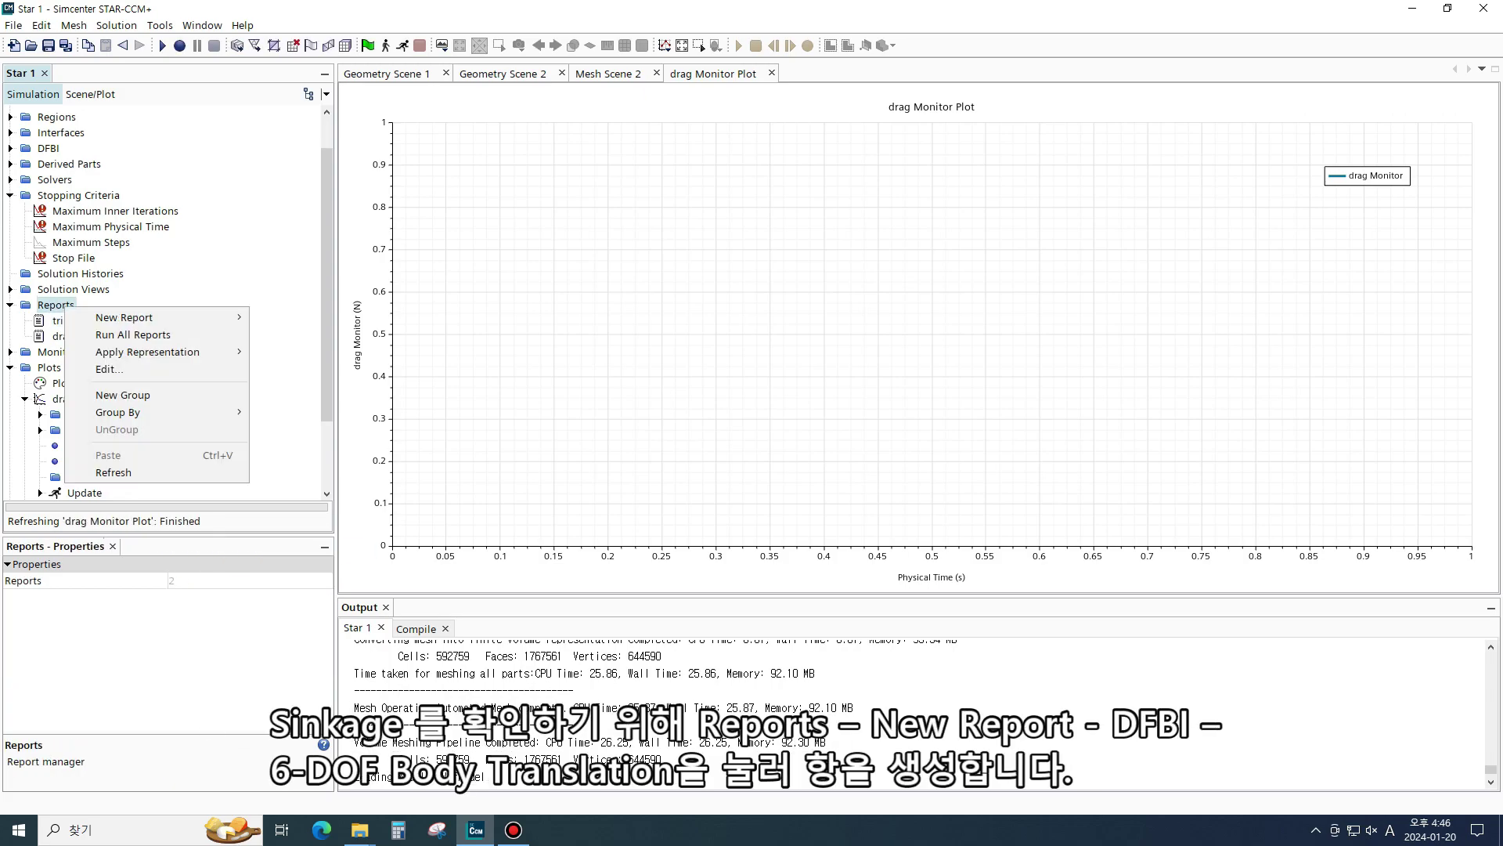
pyautogui.moveTo(125, 318)
pyautogui.moveTo(288, 318)
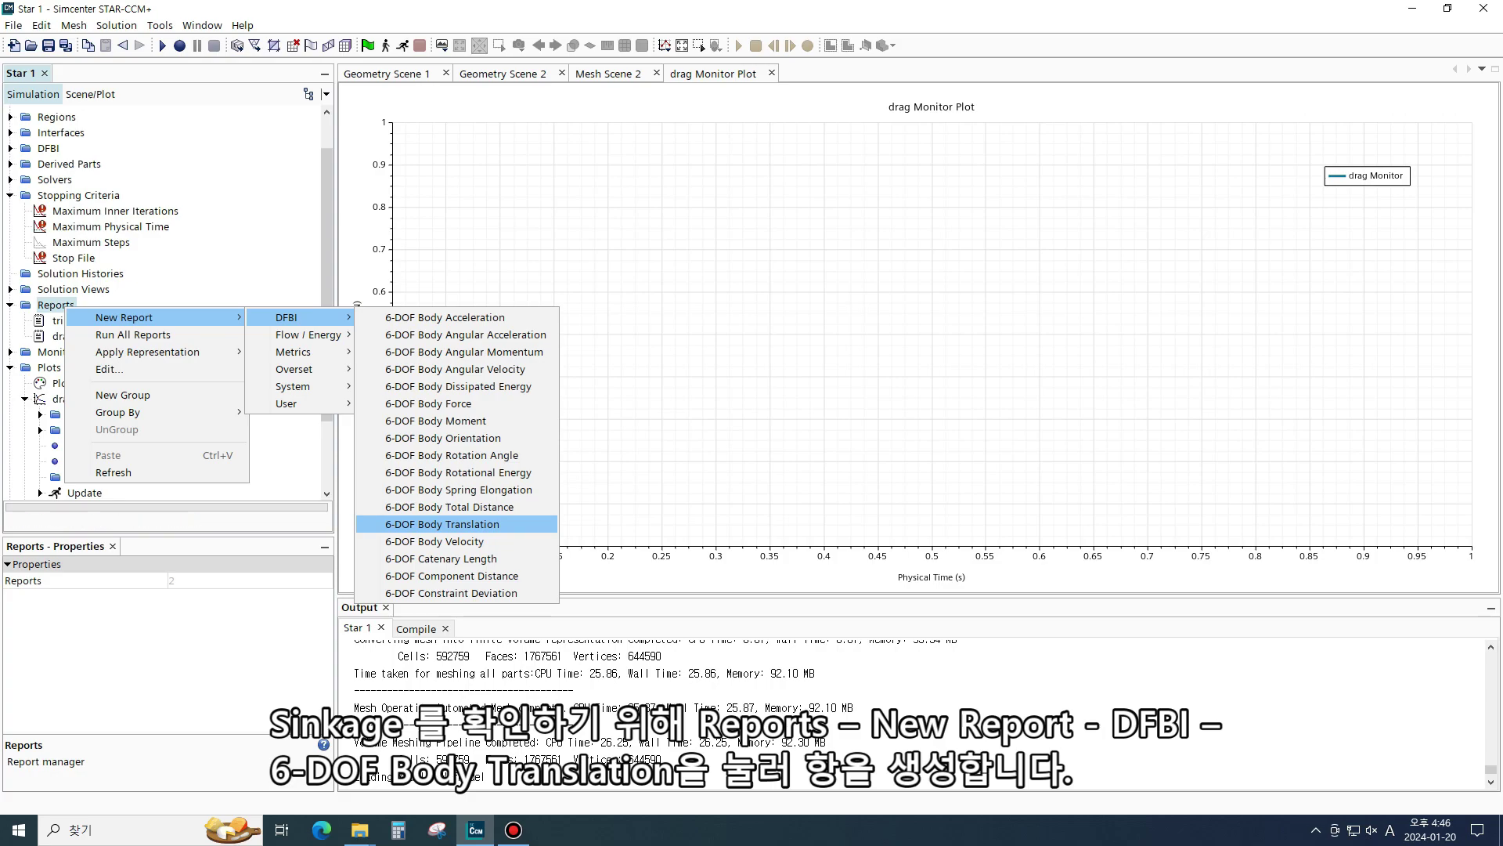
pyautogui.click(456, 523)
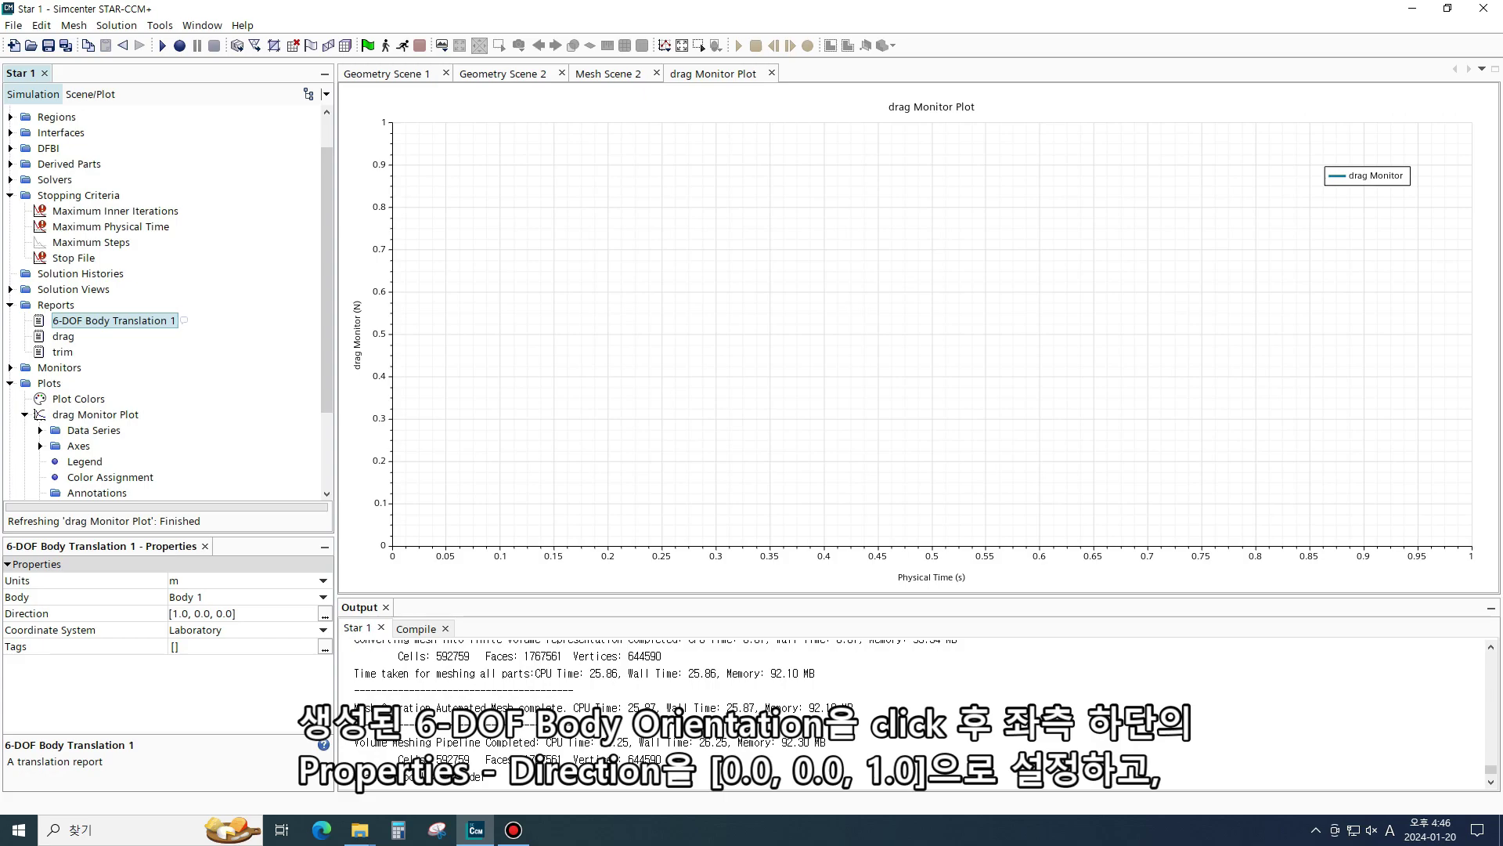
# Set the body translation report's Direction to [0.0, 0.0, 1.0]
pyautogui.click(230, 614)
pyautogui.click(180, 614)
pyautogui.press('BackSpace')
pyautogui.write('0')
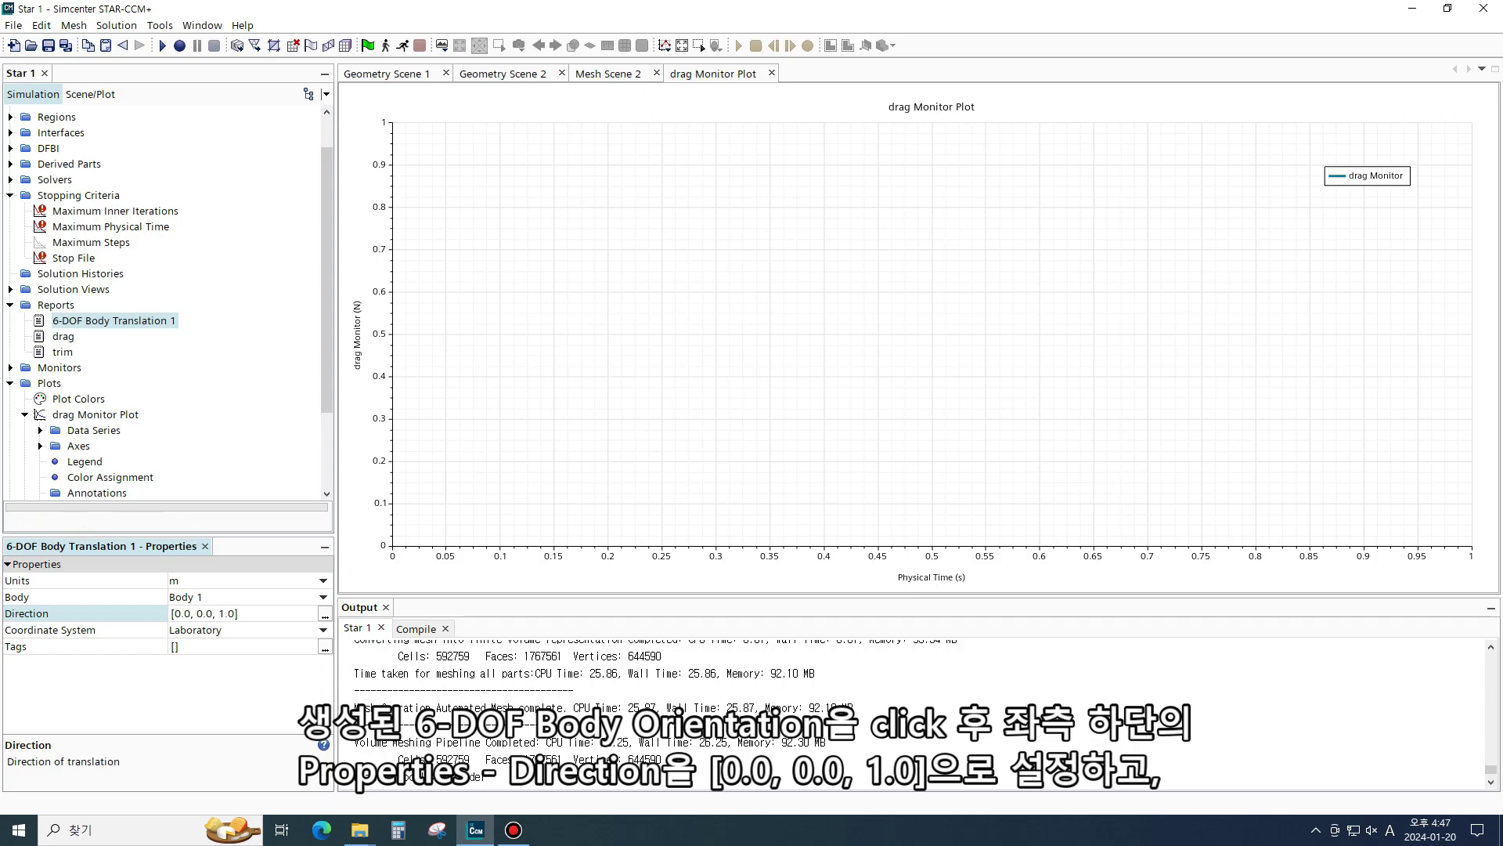
pyautogui.press('Return')
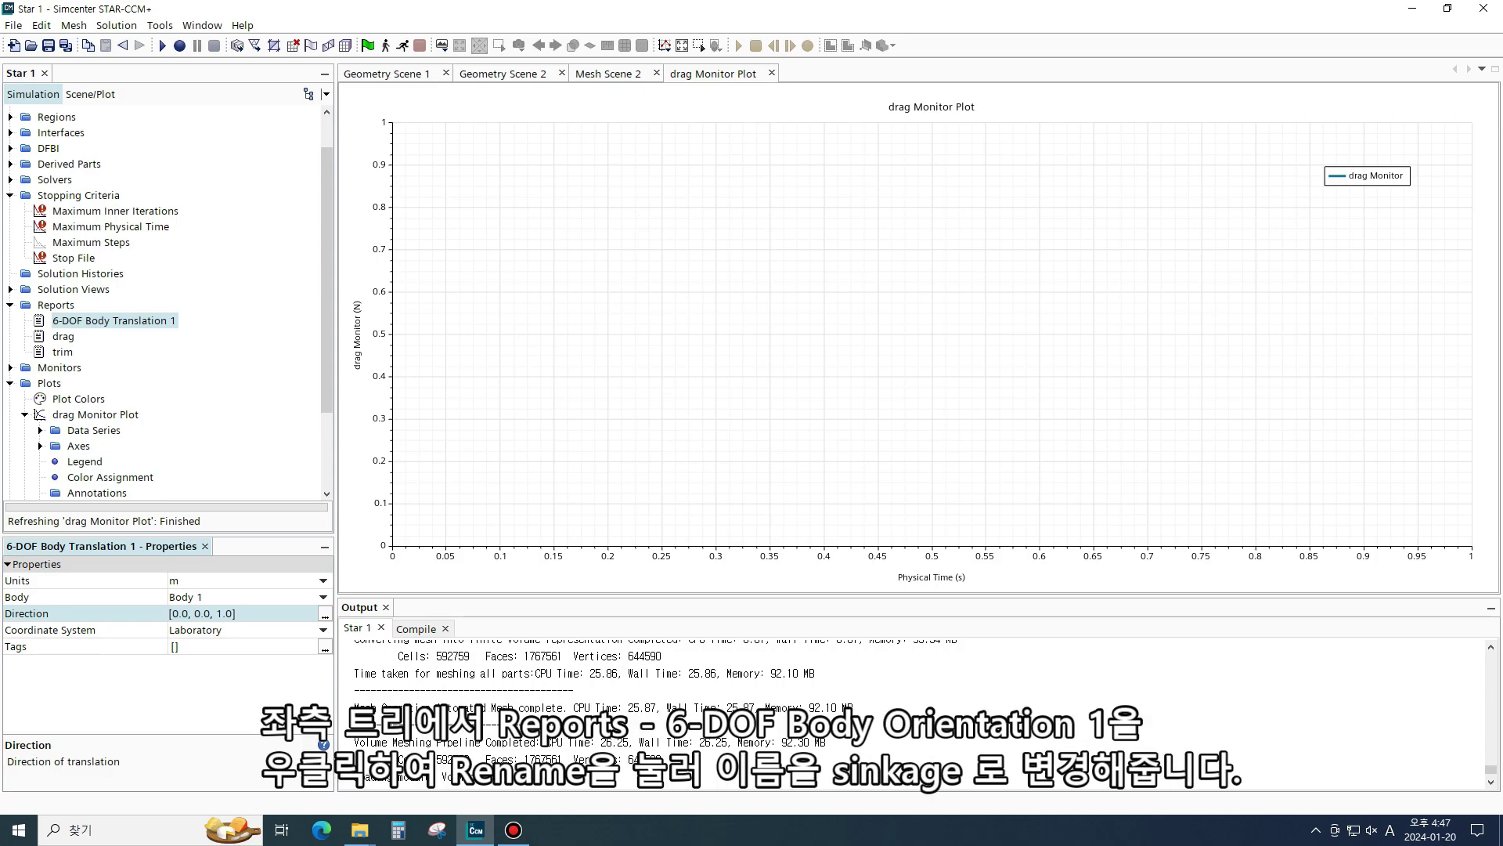
# Rename the 6-DOF Body Translation report as Sinkage
pyautogui.rightClick(112, 322)
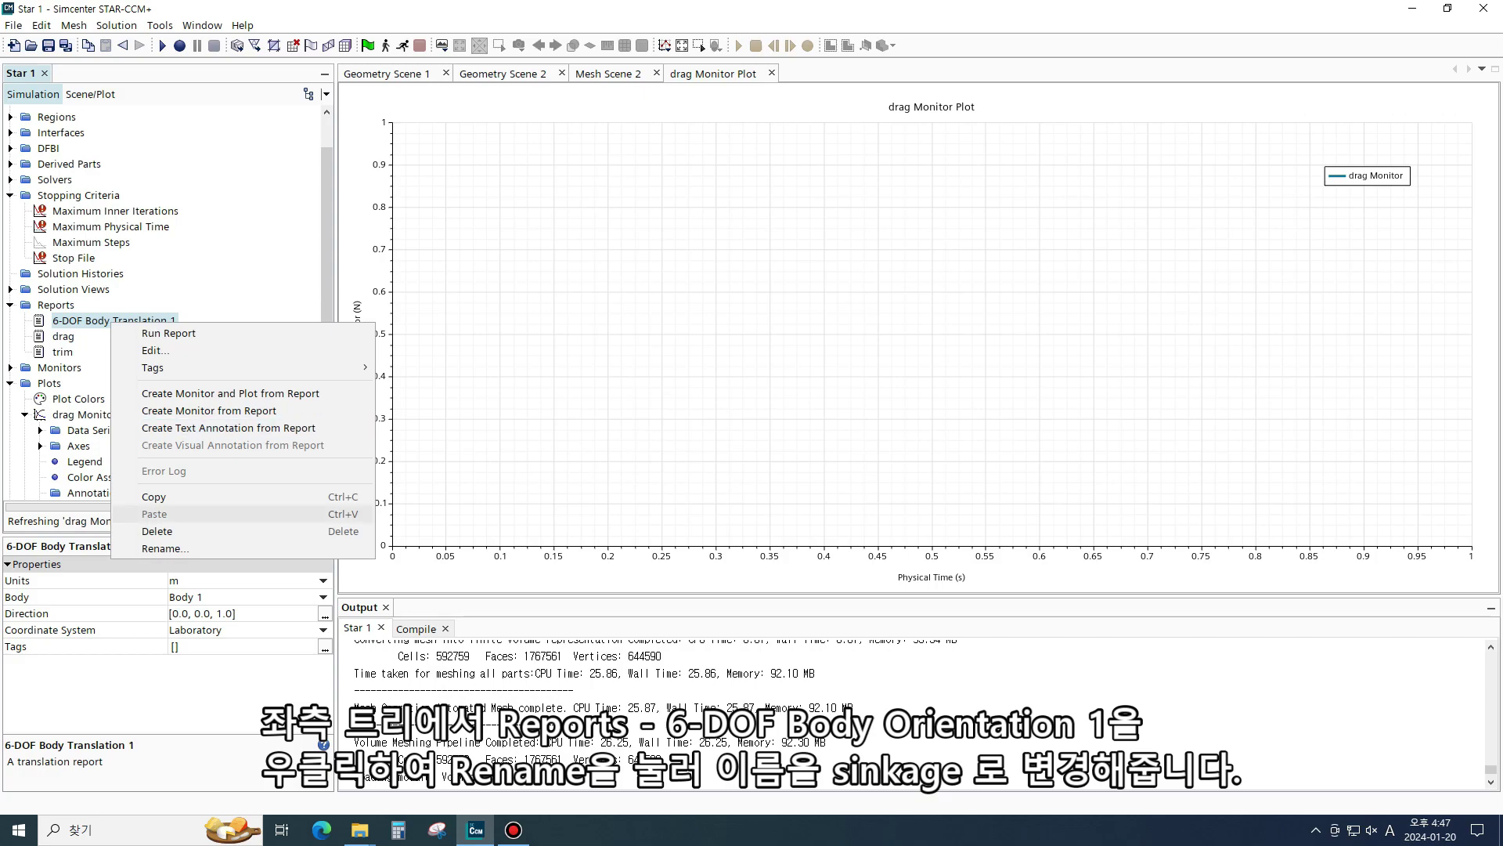
pyautogui.click(165, 548)
pyautogui.write('Sin')
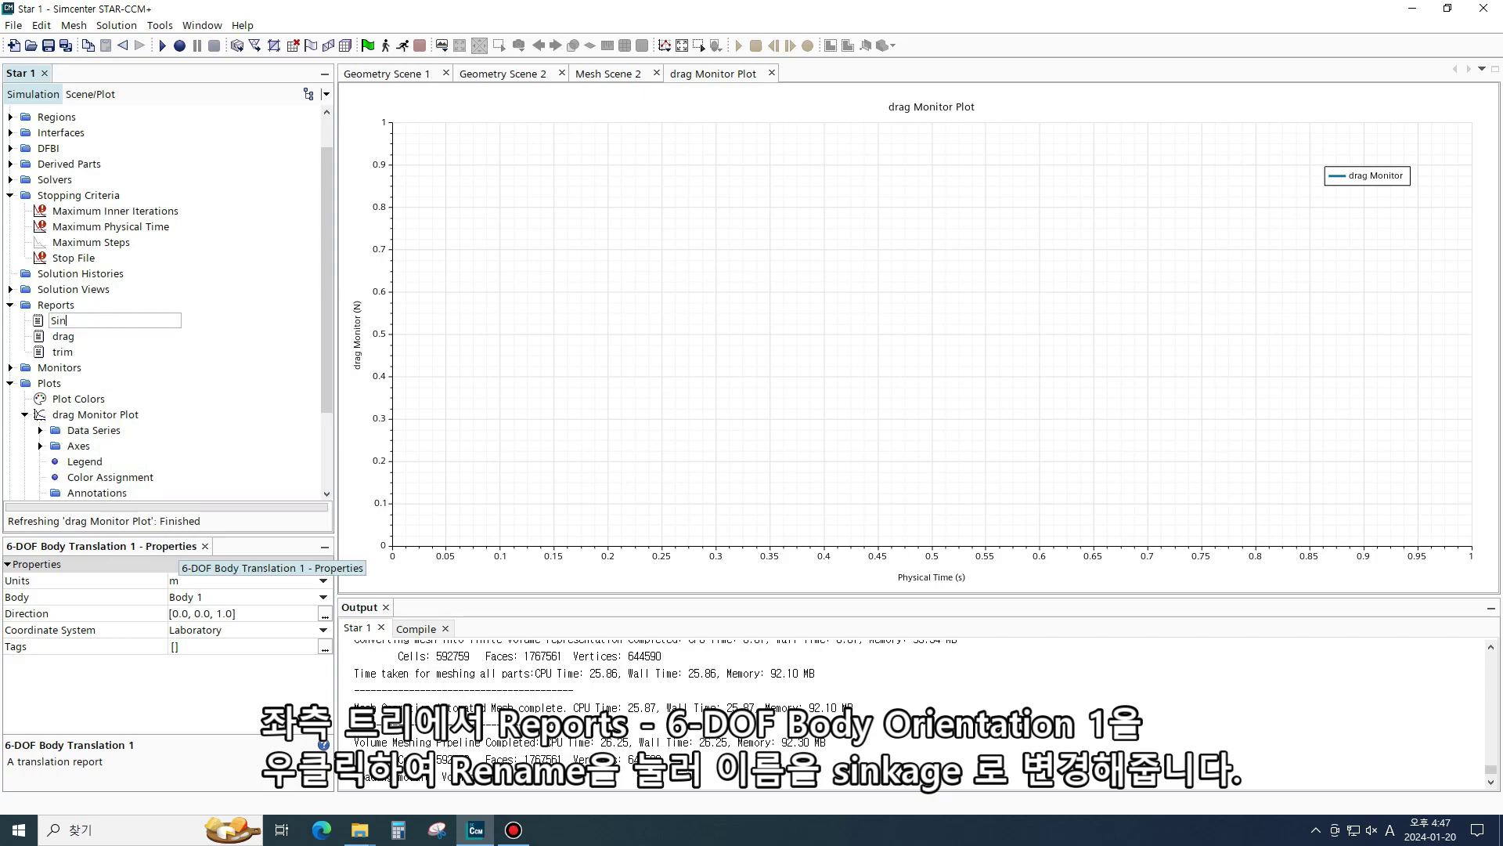
pyautogui.write('kage')
pyautogui.press('Return')
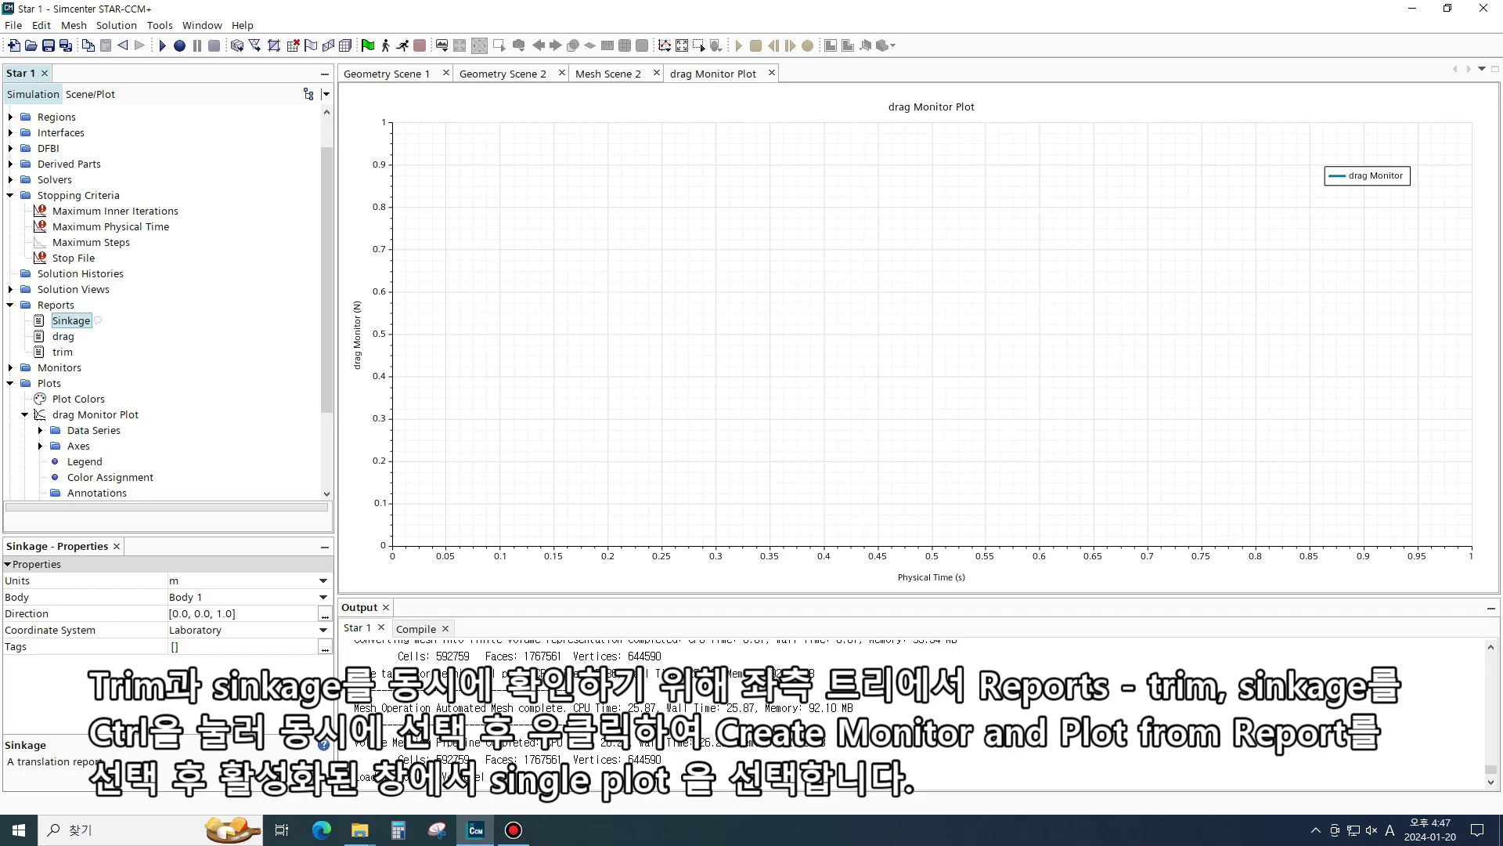
# Create monitors from the Sinkage and trim reports together and combine them in a single plot
pyautogui.keyDown('ctrl'); pyautogui.click(81, 352); pyautogui.keyUp('ctrl')
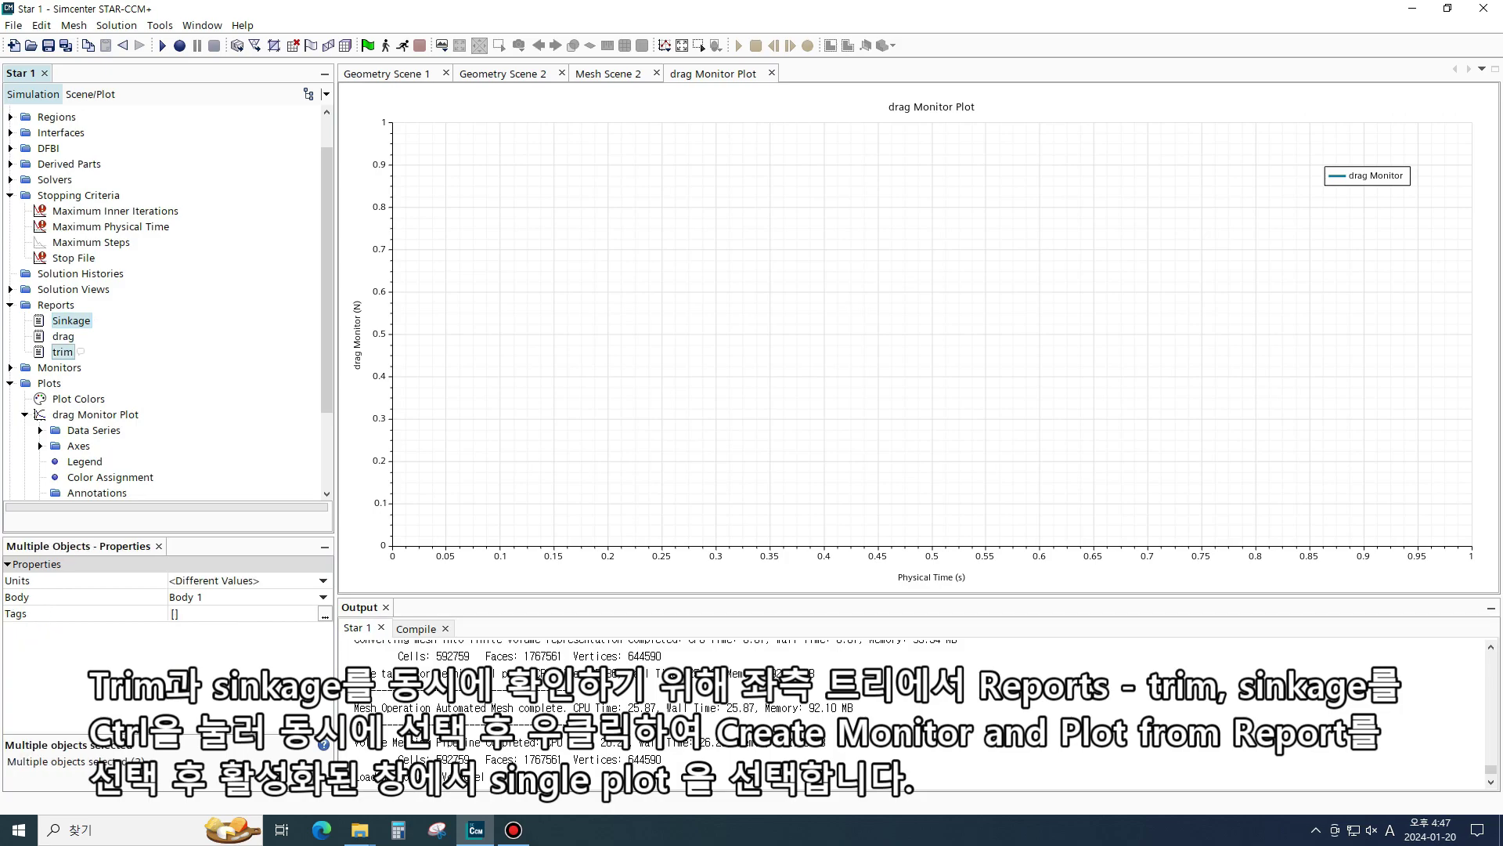
pyautogui.rightClick(72, 322)
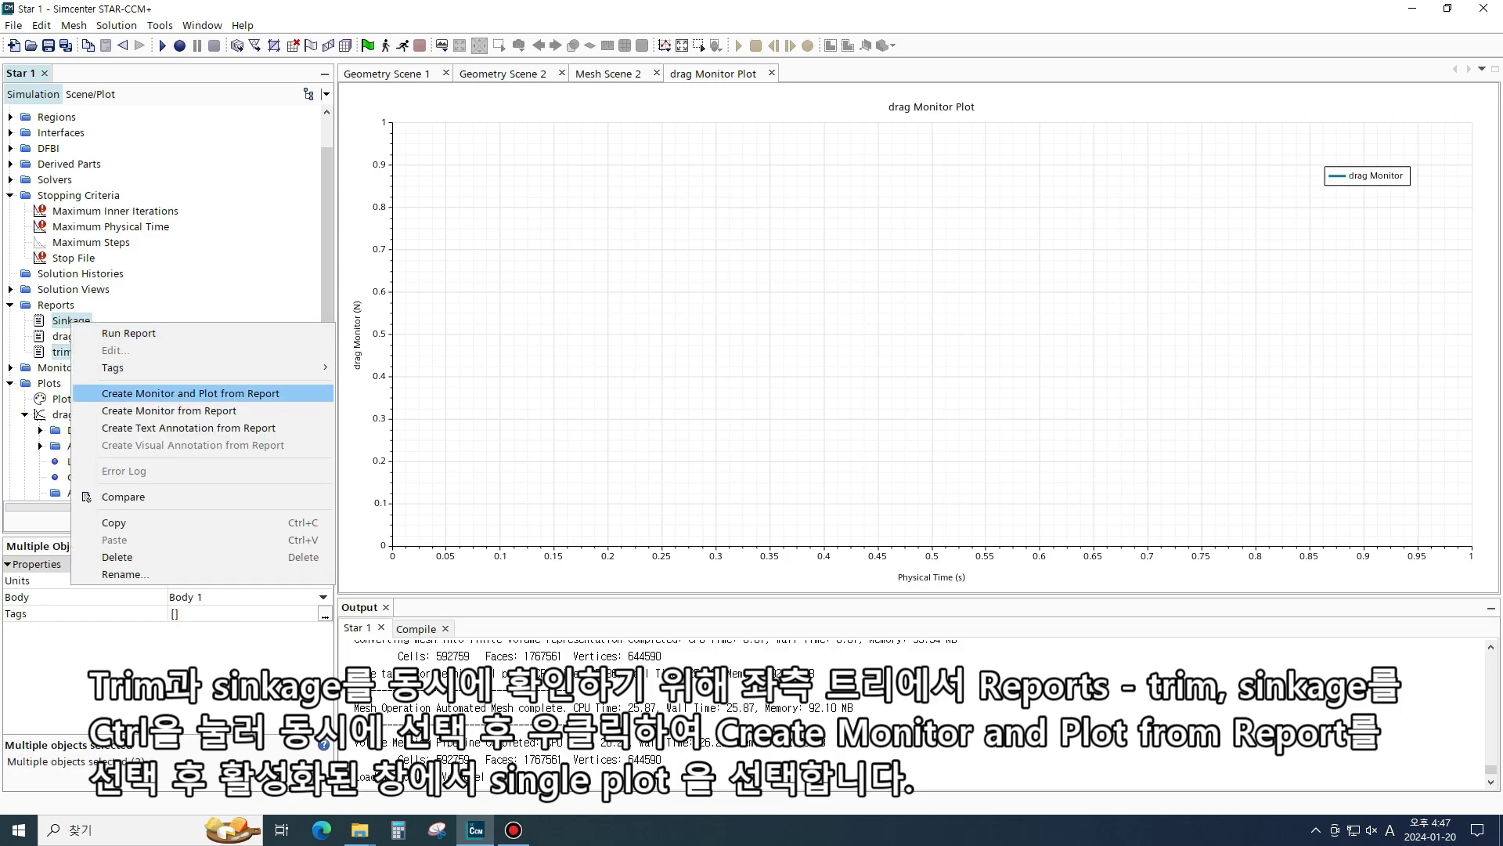
pyautogui.click(190, 393)
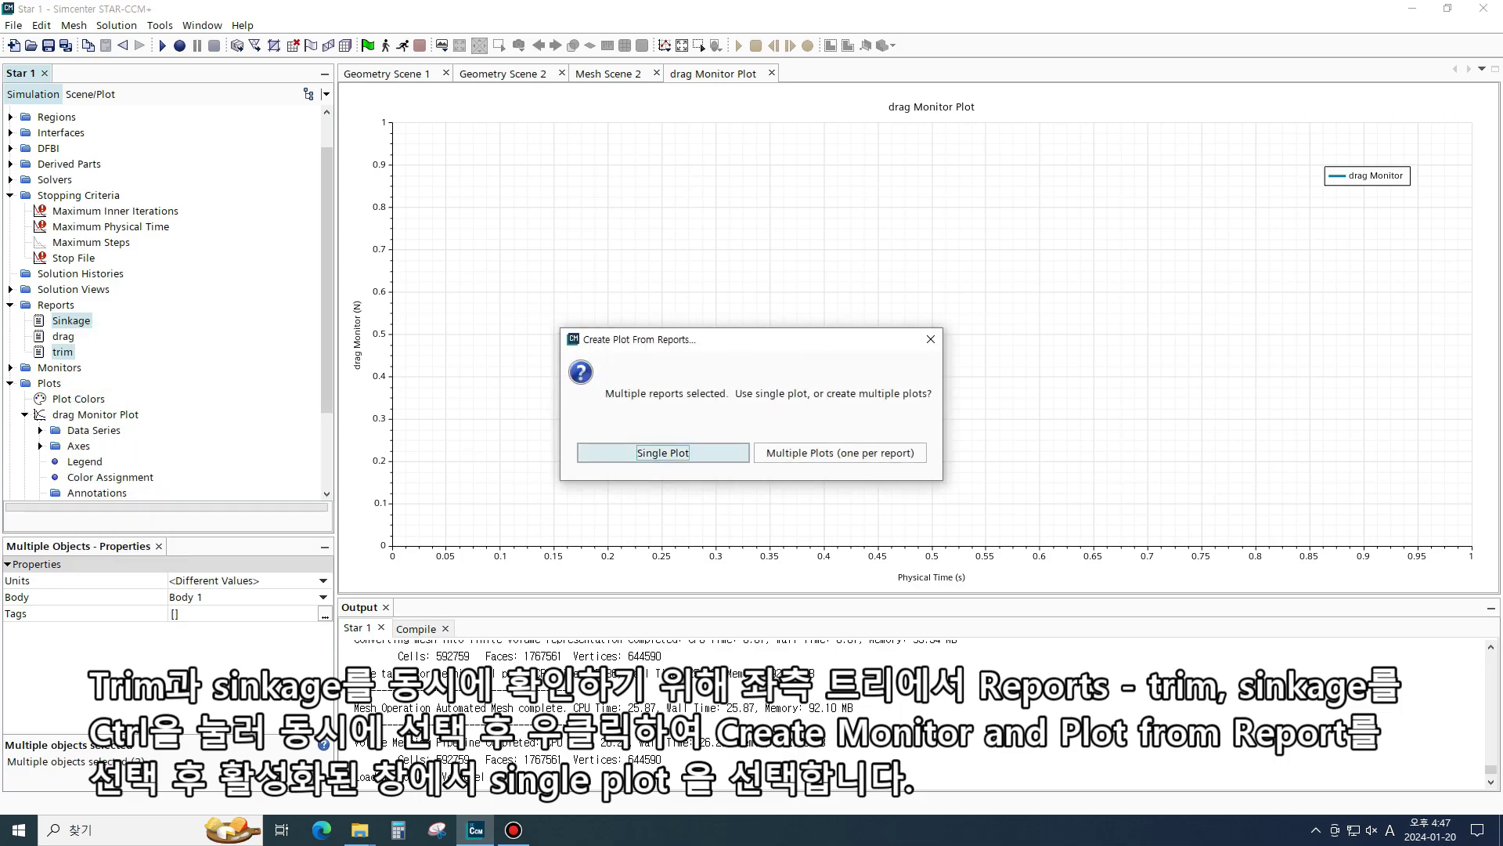
pyautogui.click(663, 453)
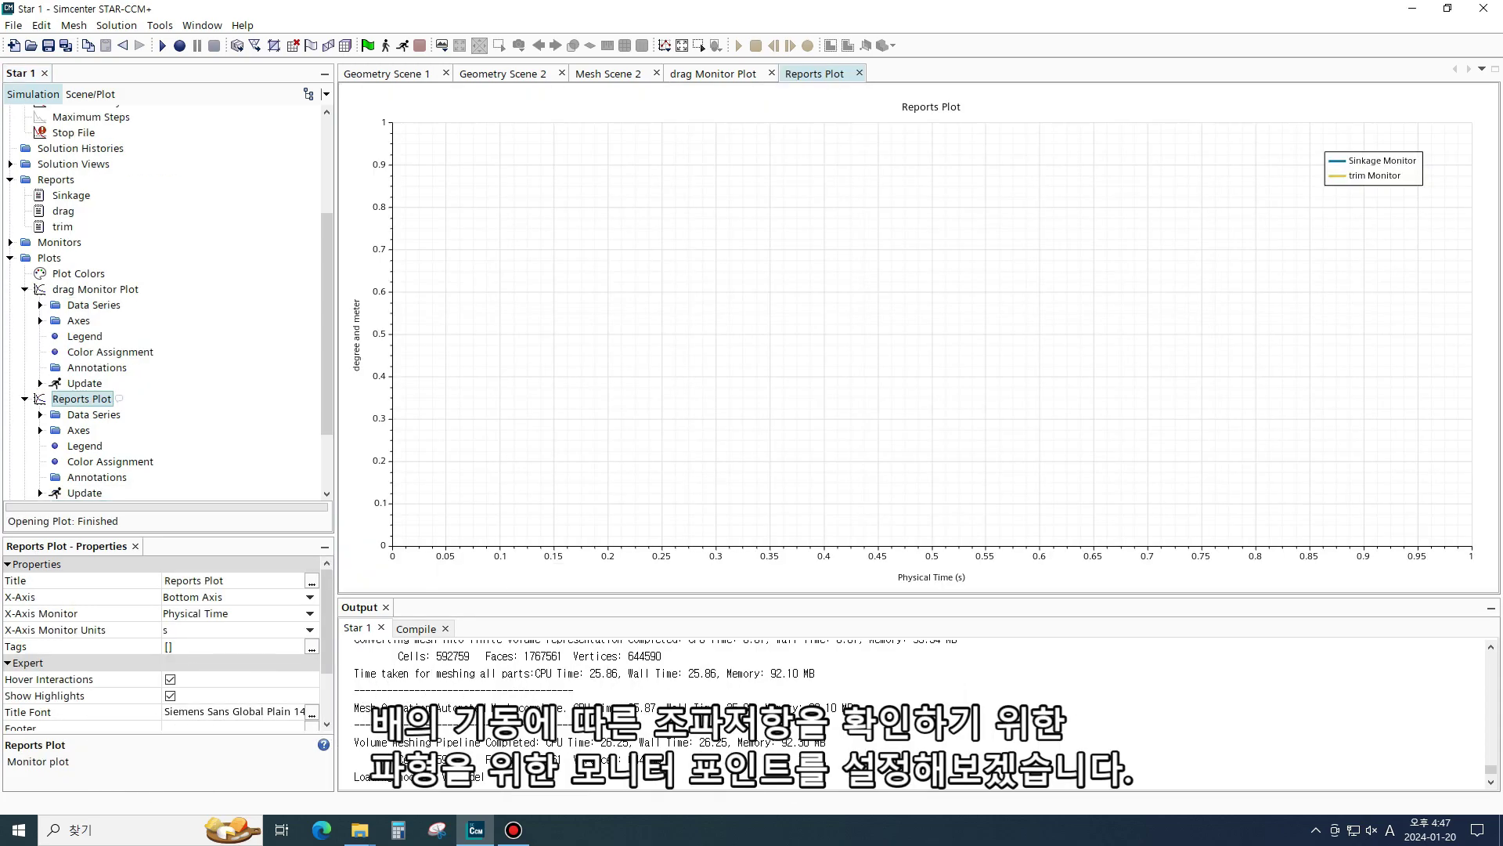
# Collapse the expanded simulation tree branches and create a new scalar scene
pyautogui.scroll(4, 168, 303)
pyautogui.click(10, 238)
pyautogui.click(11, 285)
pyautogui.doubleClick(11, 317)
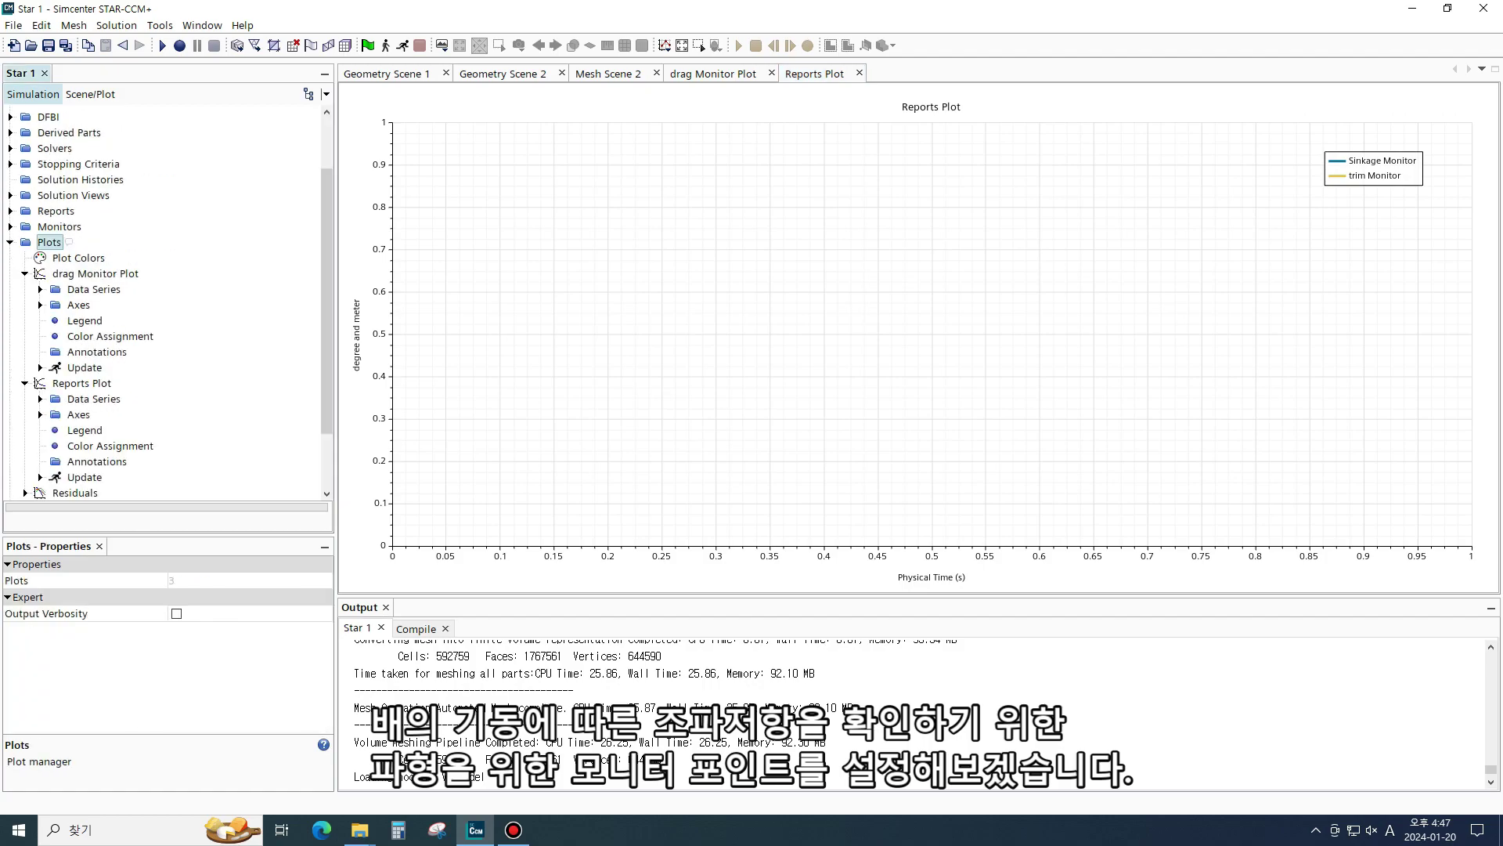
pyautogui.click(10, 241)
pyautogui.click(53, 332)
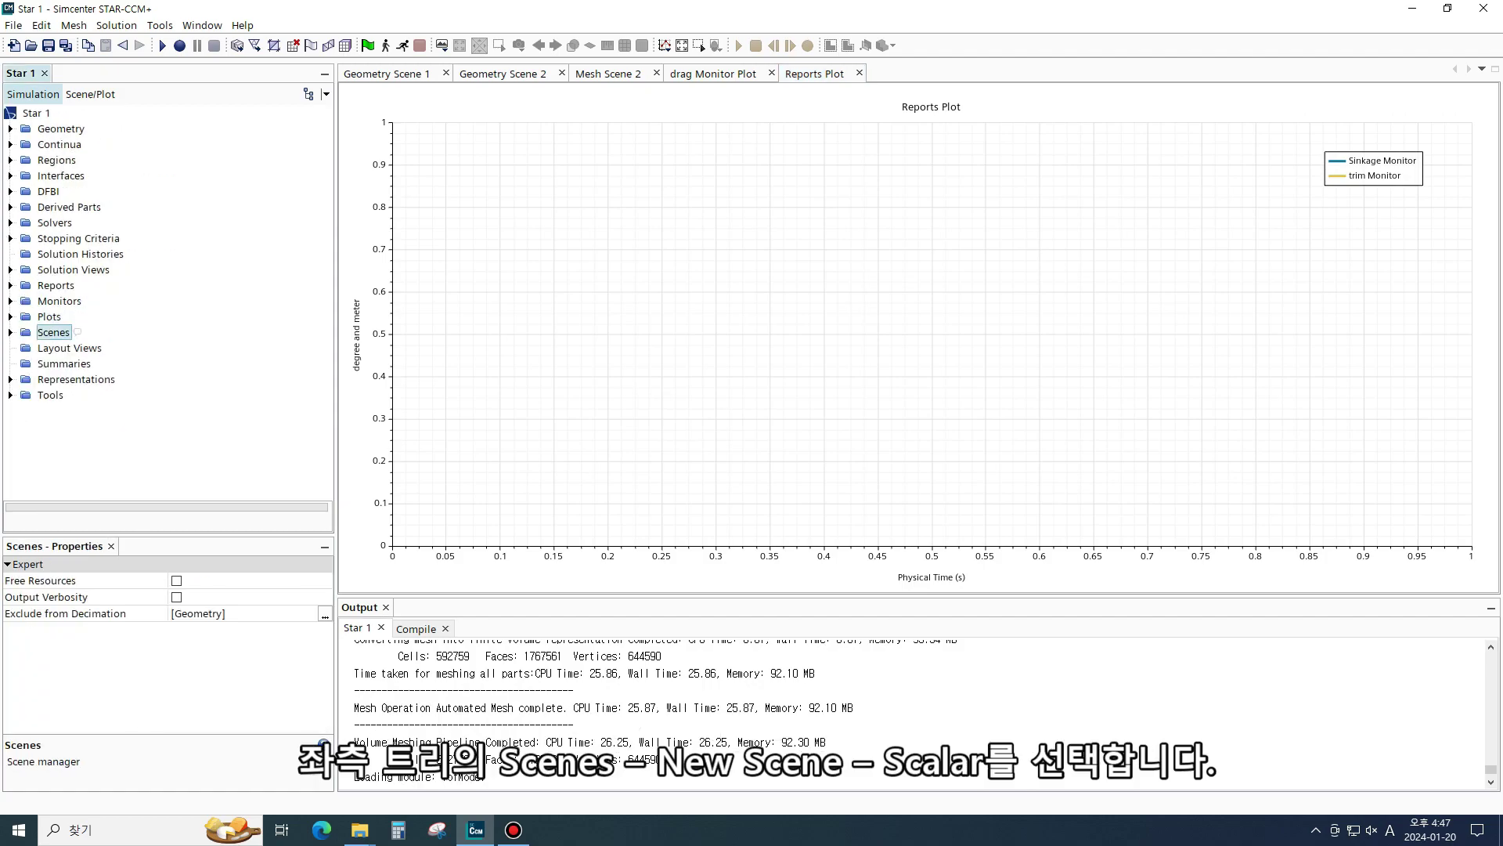
pyautogui.rightClick(62, 334)
pyautogui.moveTo(157, 345)
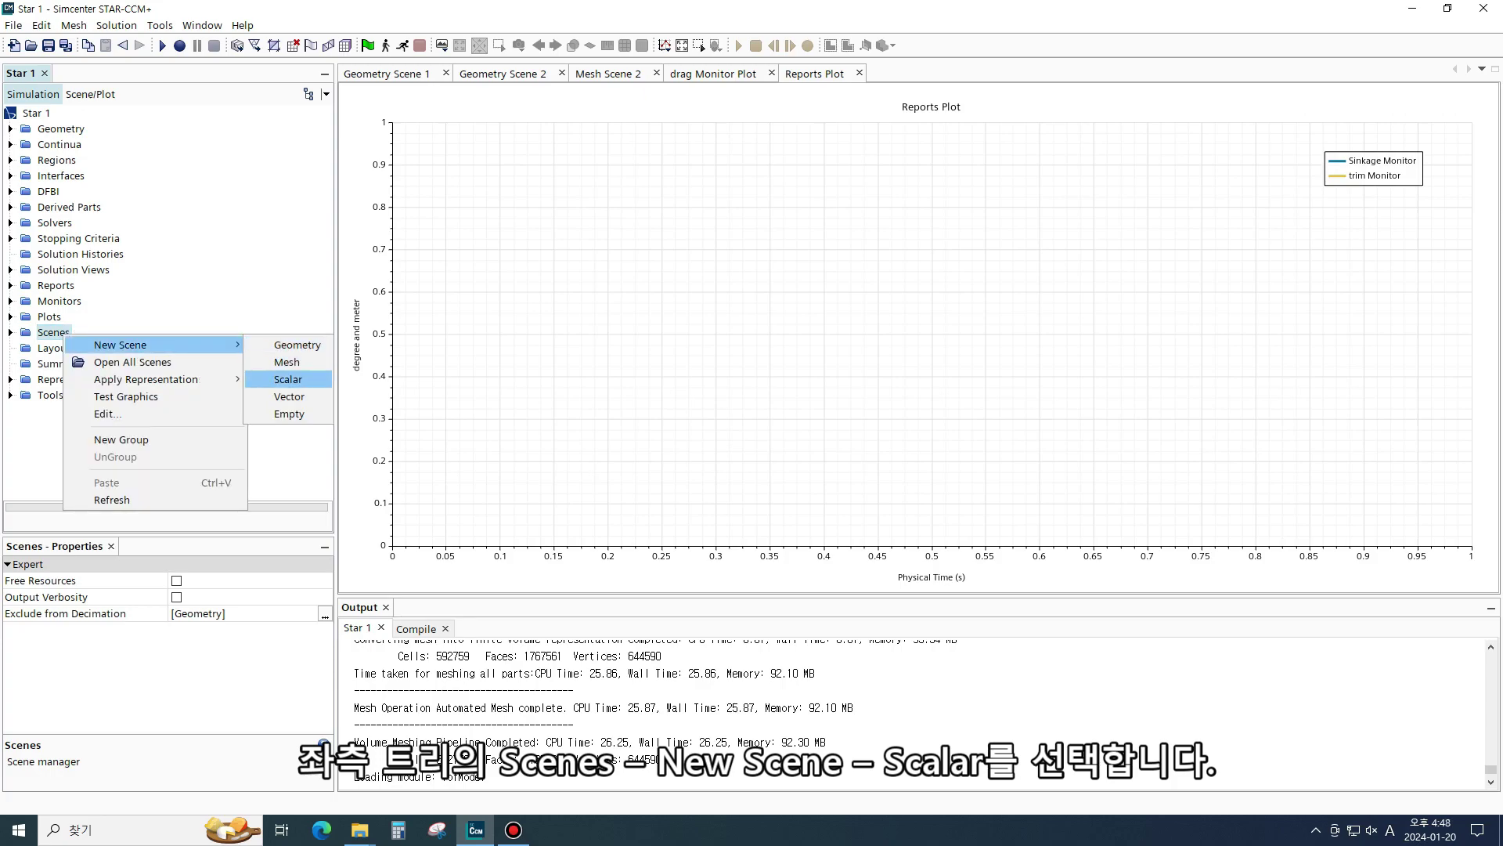
pyautogui.click(288, 379)
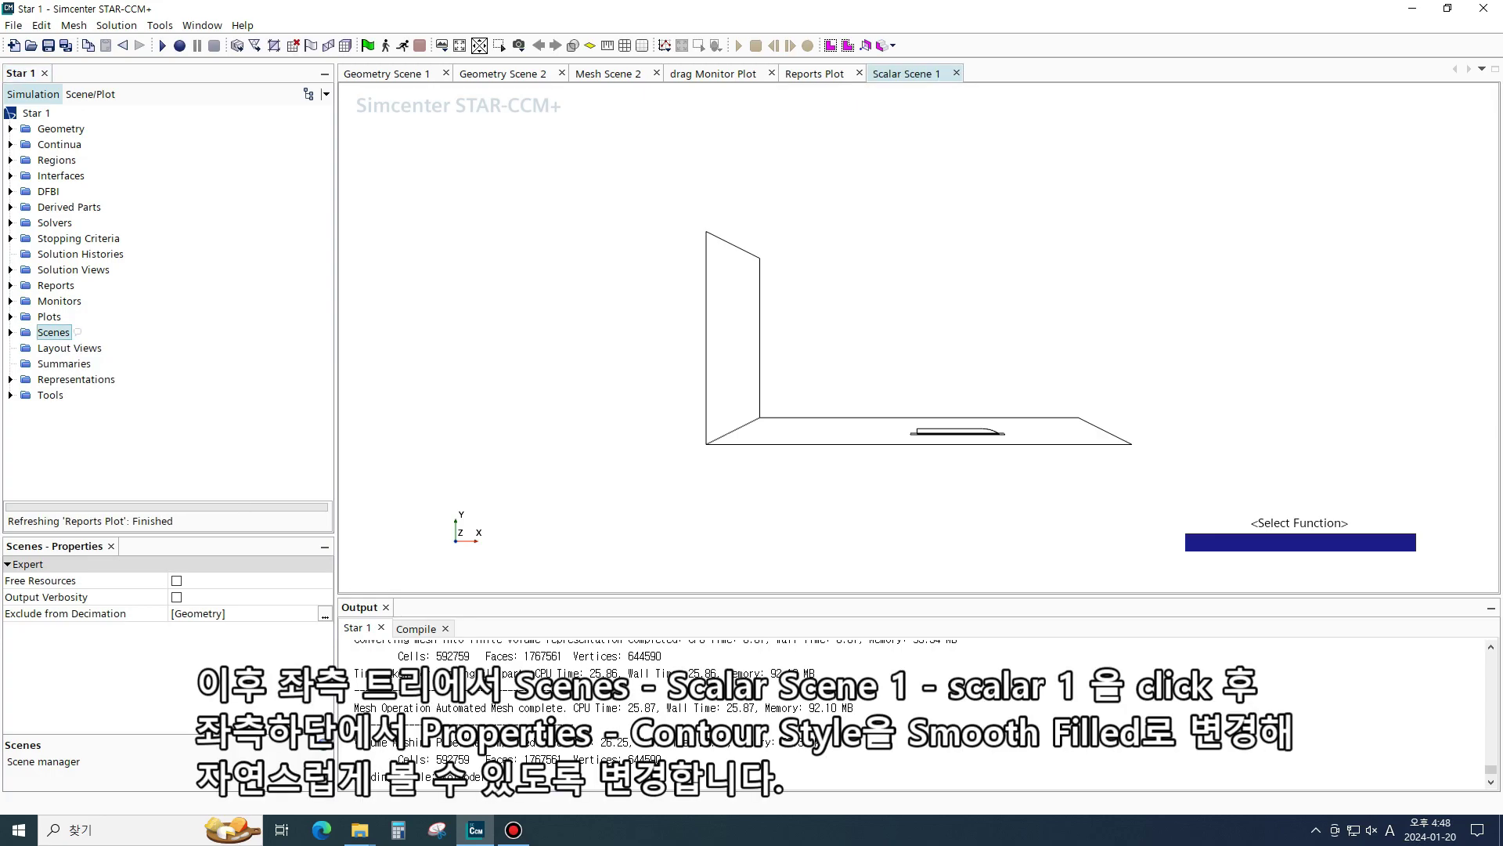
# Set the Contour Style of the new scalar scene's Scalar 1 displayer to Smooth Filled
pyautogui.click(10, 332)
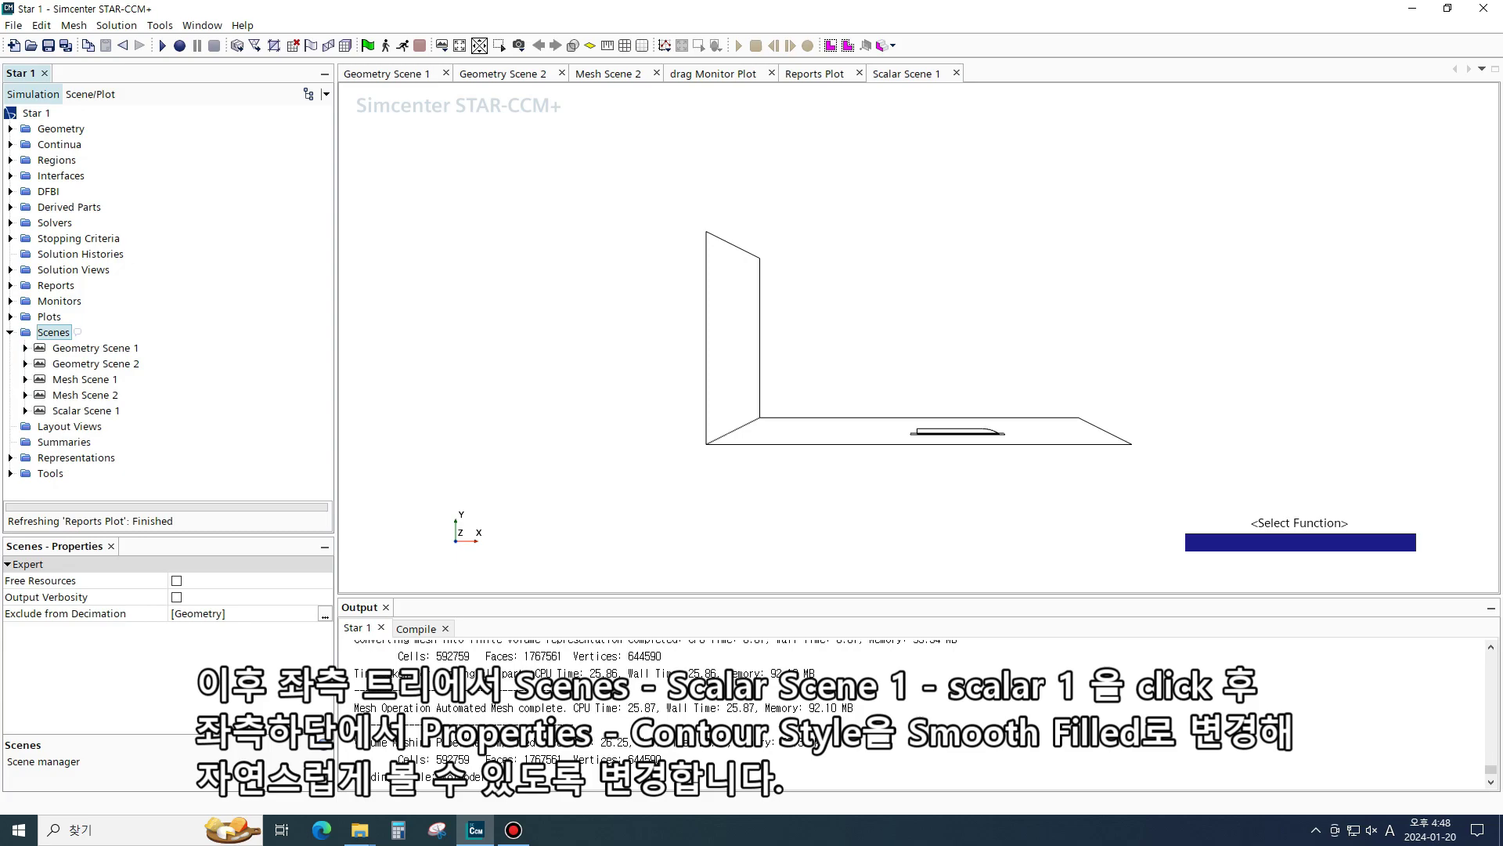
pyautogui.click(25, 410)
pyautogui.scroll(-1, 40, 414)
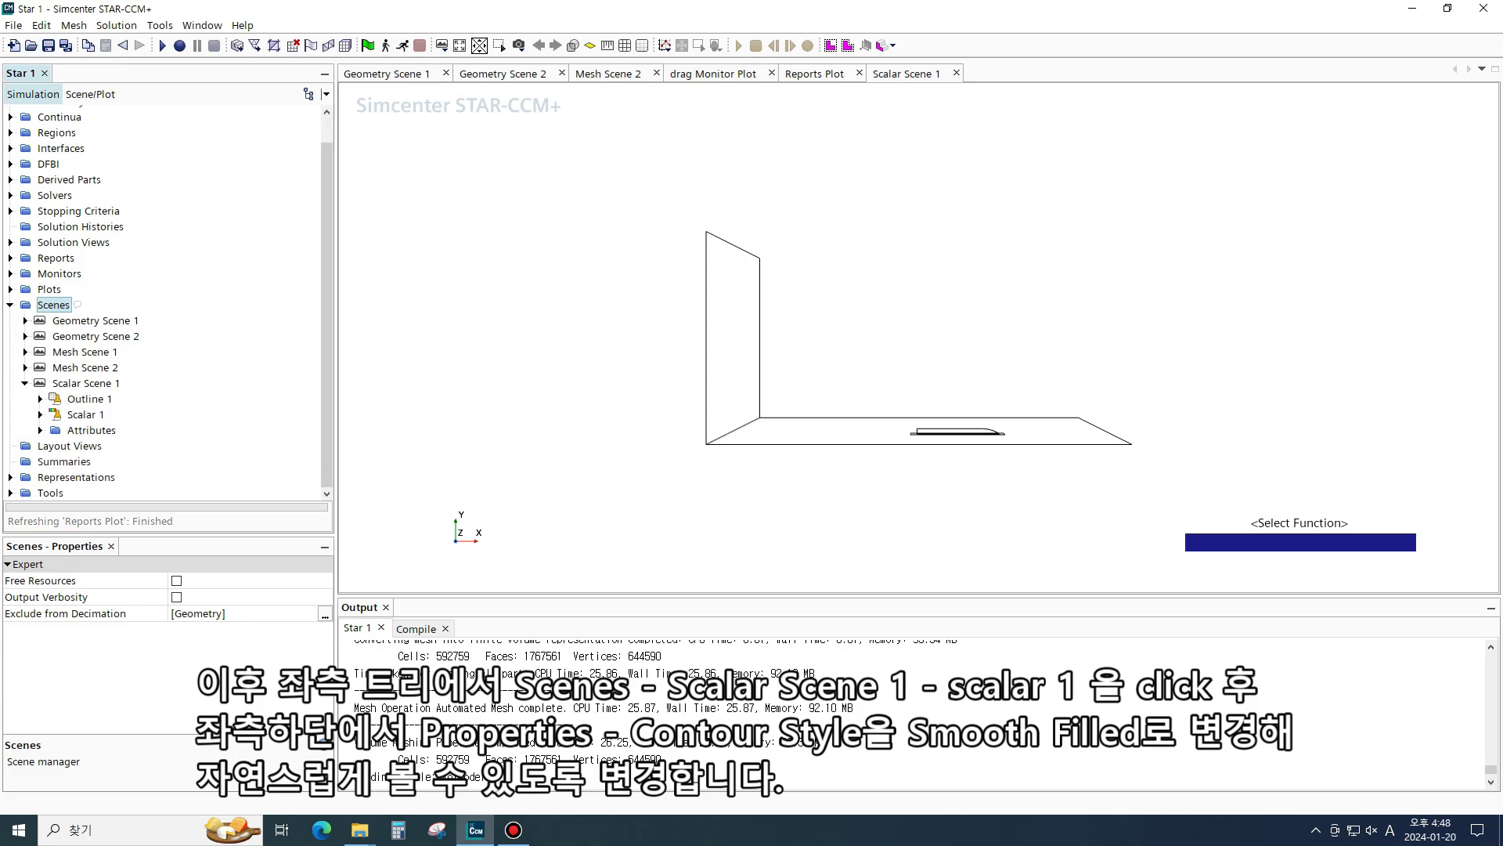
pyautogui.click(40, 414)
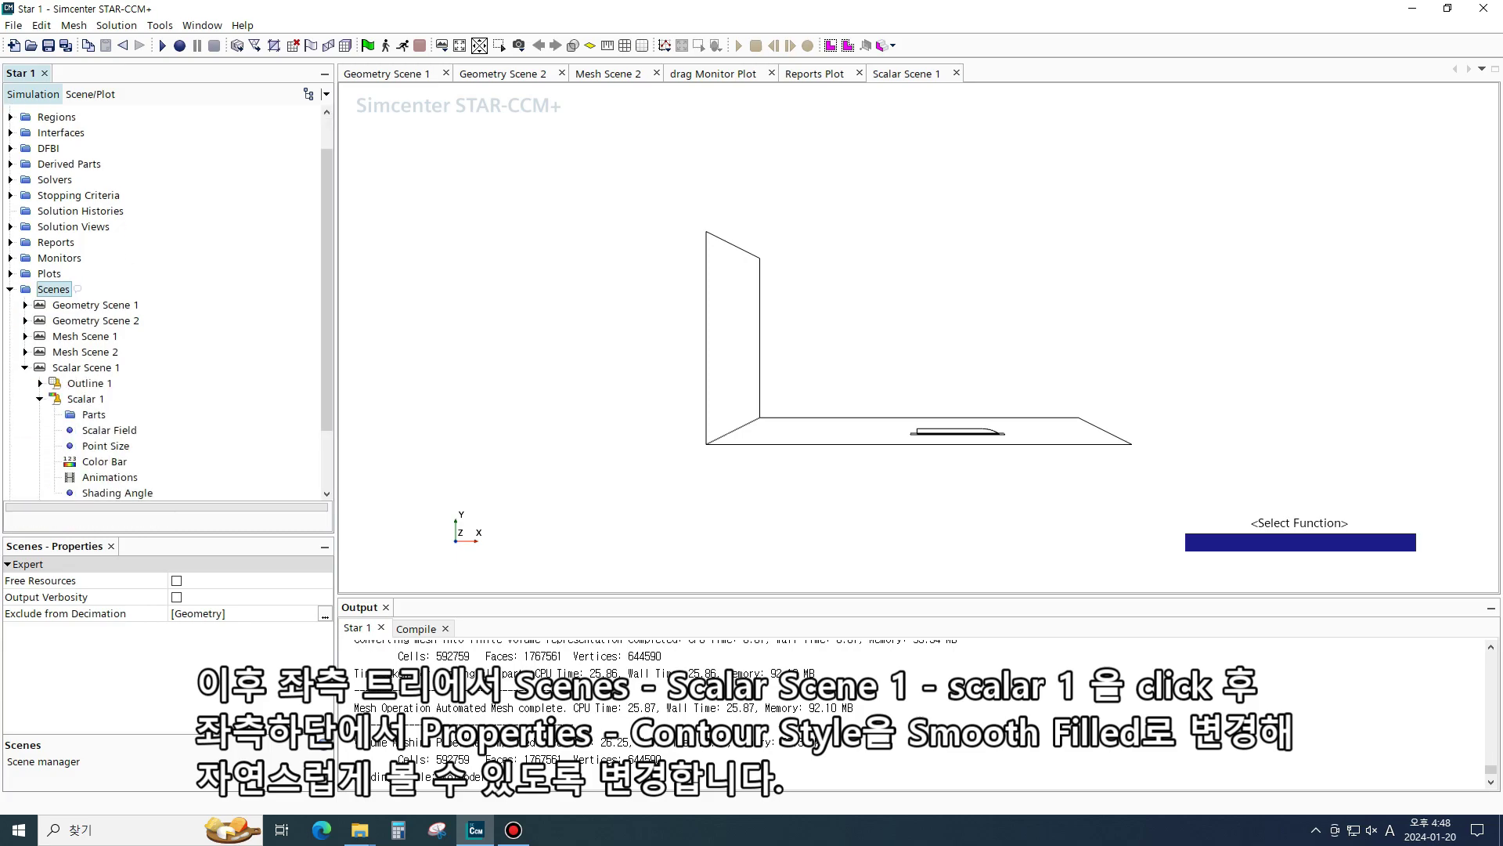
pyautogui.click(85, 399)
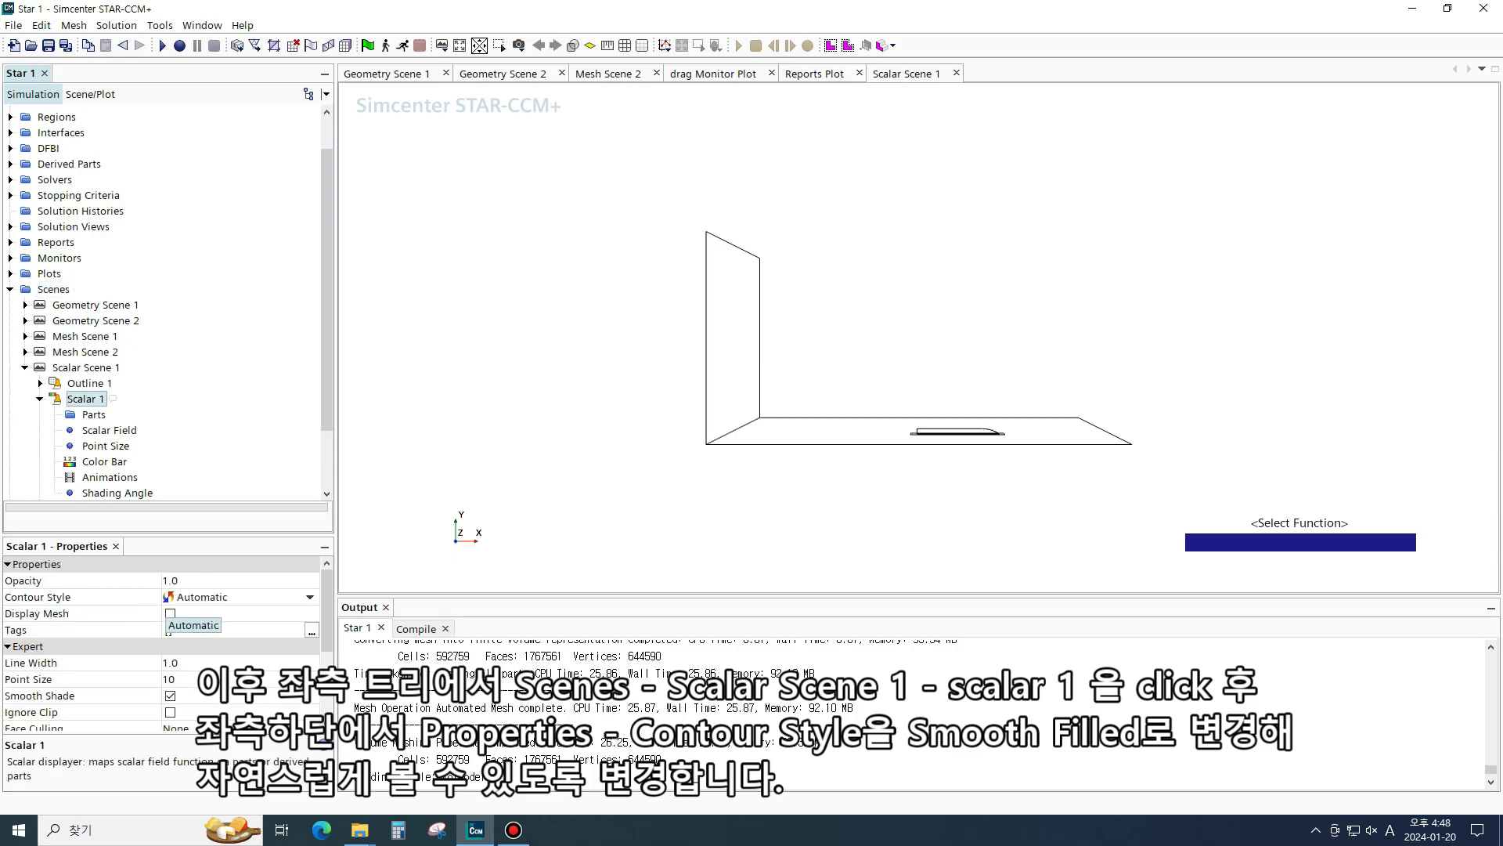
pyautogui.click(180, 597)
pyautogui.click(200, 643)
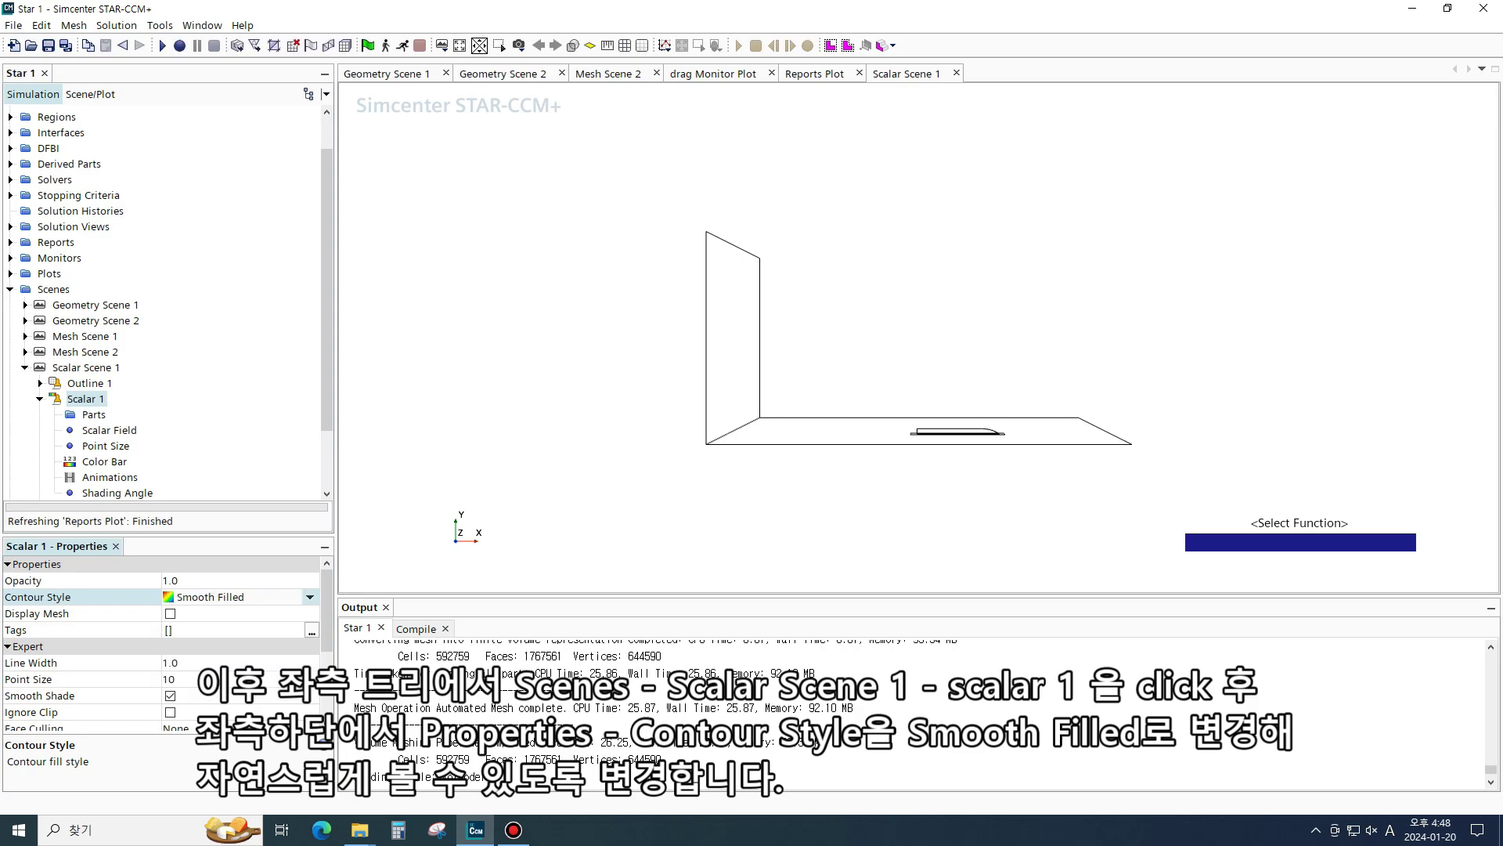
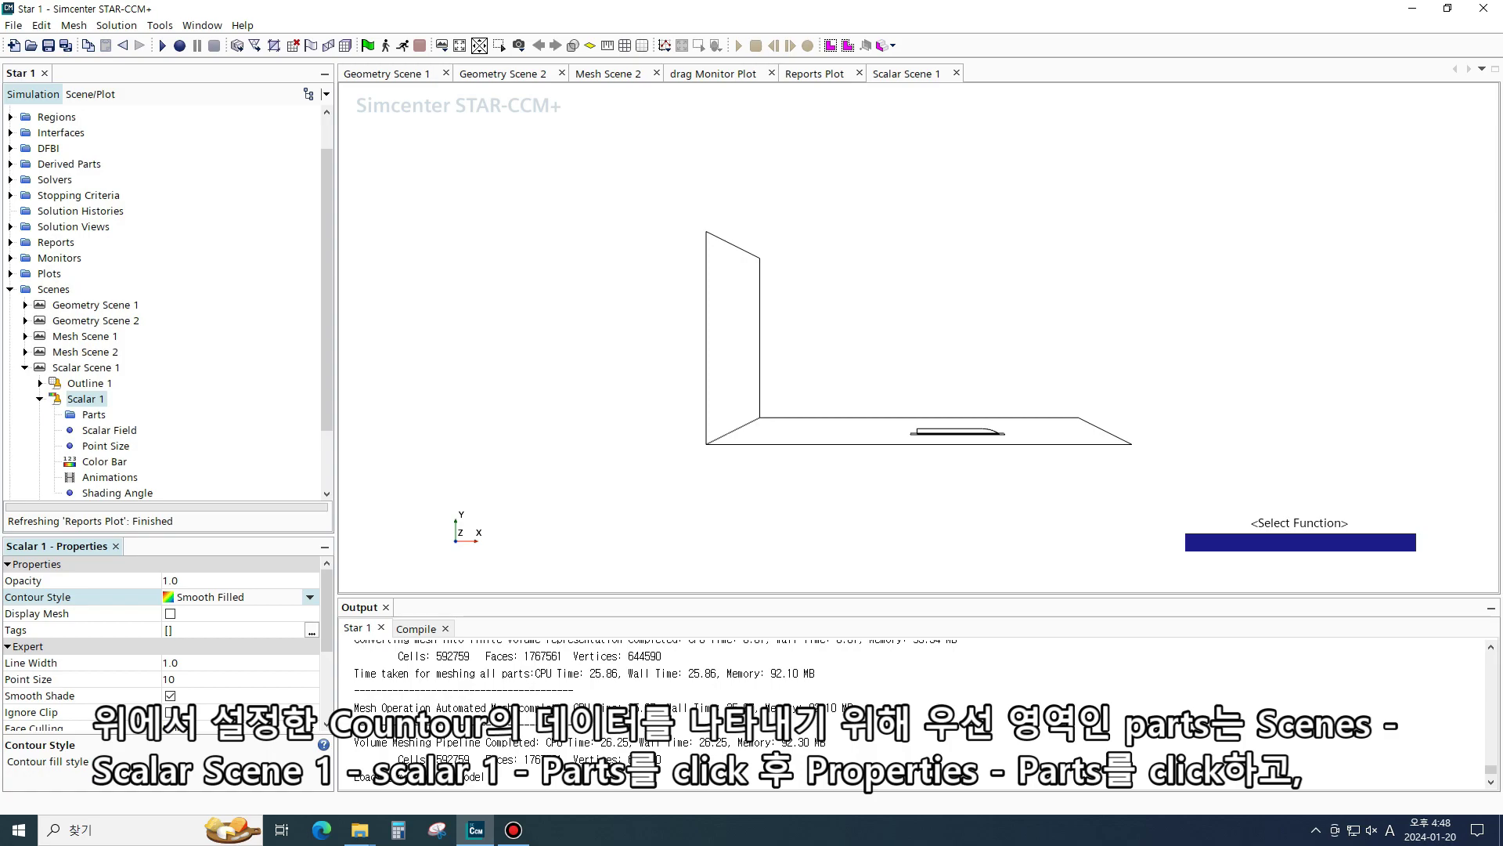
# Assign the symmetry boundaries of the Domain and overset regions as the Scalar 1 displayer's parts
pyautogui.click(94, 414)
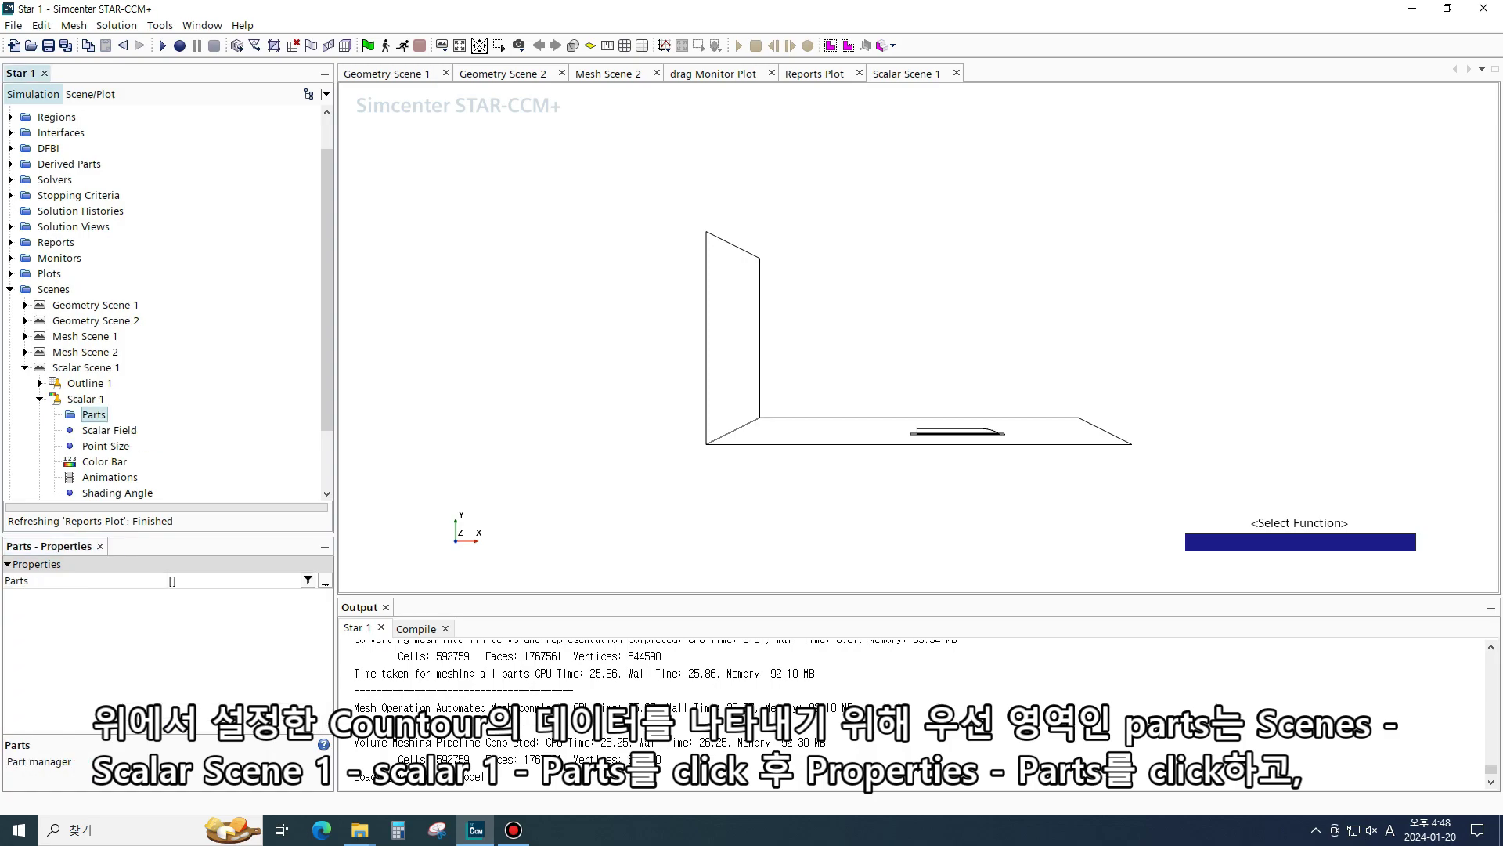
pyautogui.click(325, 581)
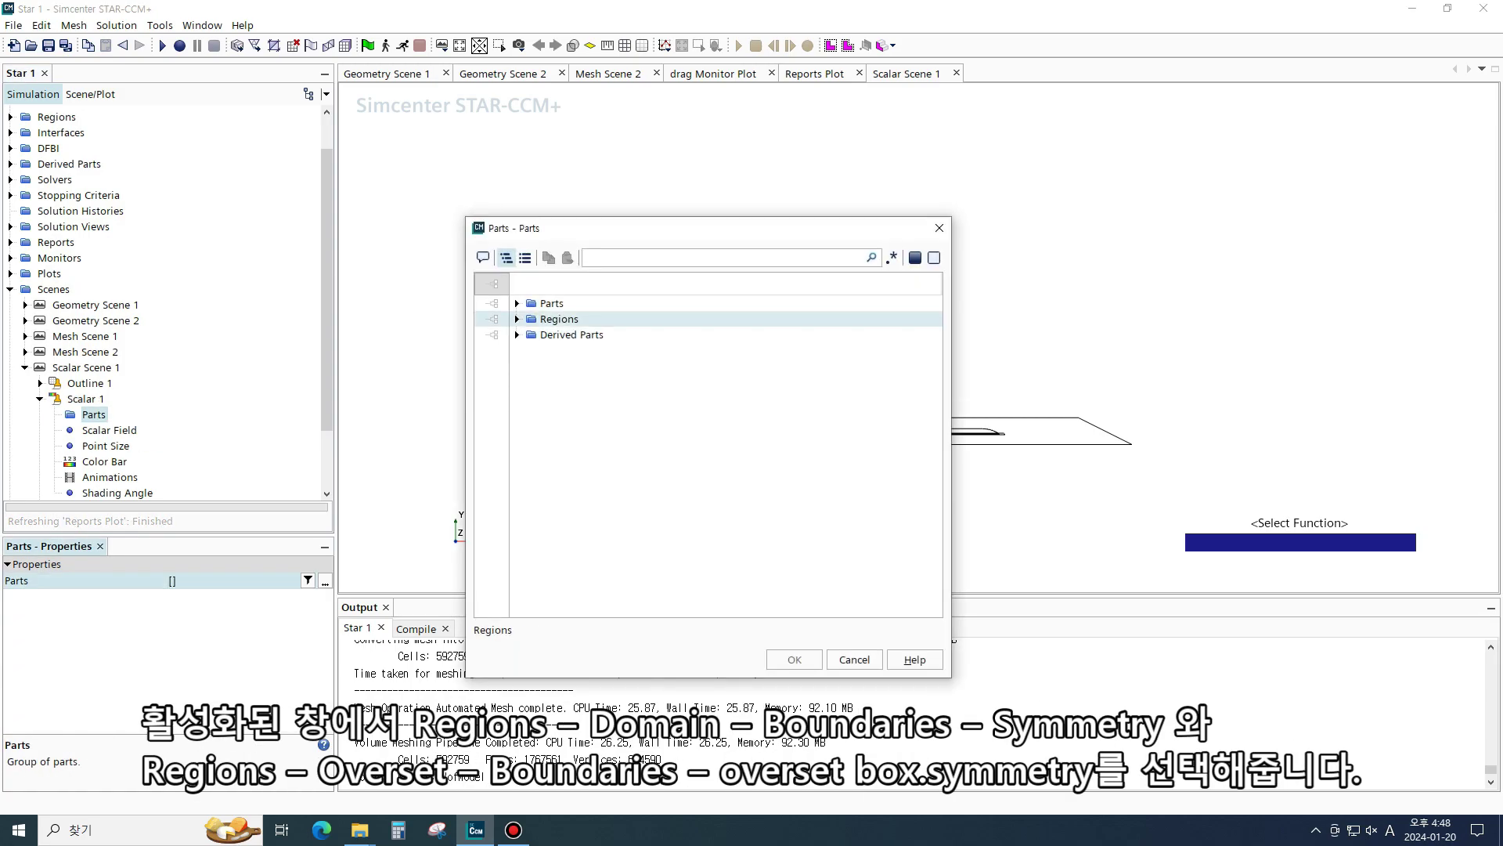
pyautogui.click(516, 319)
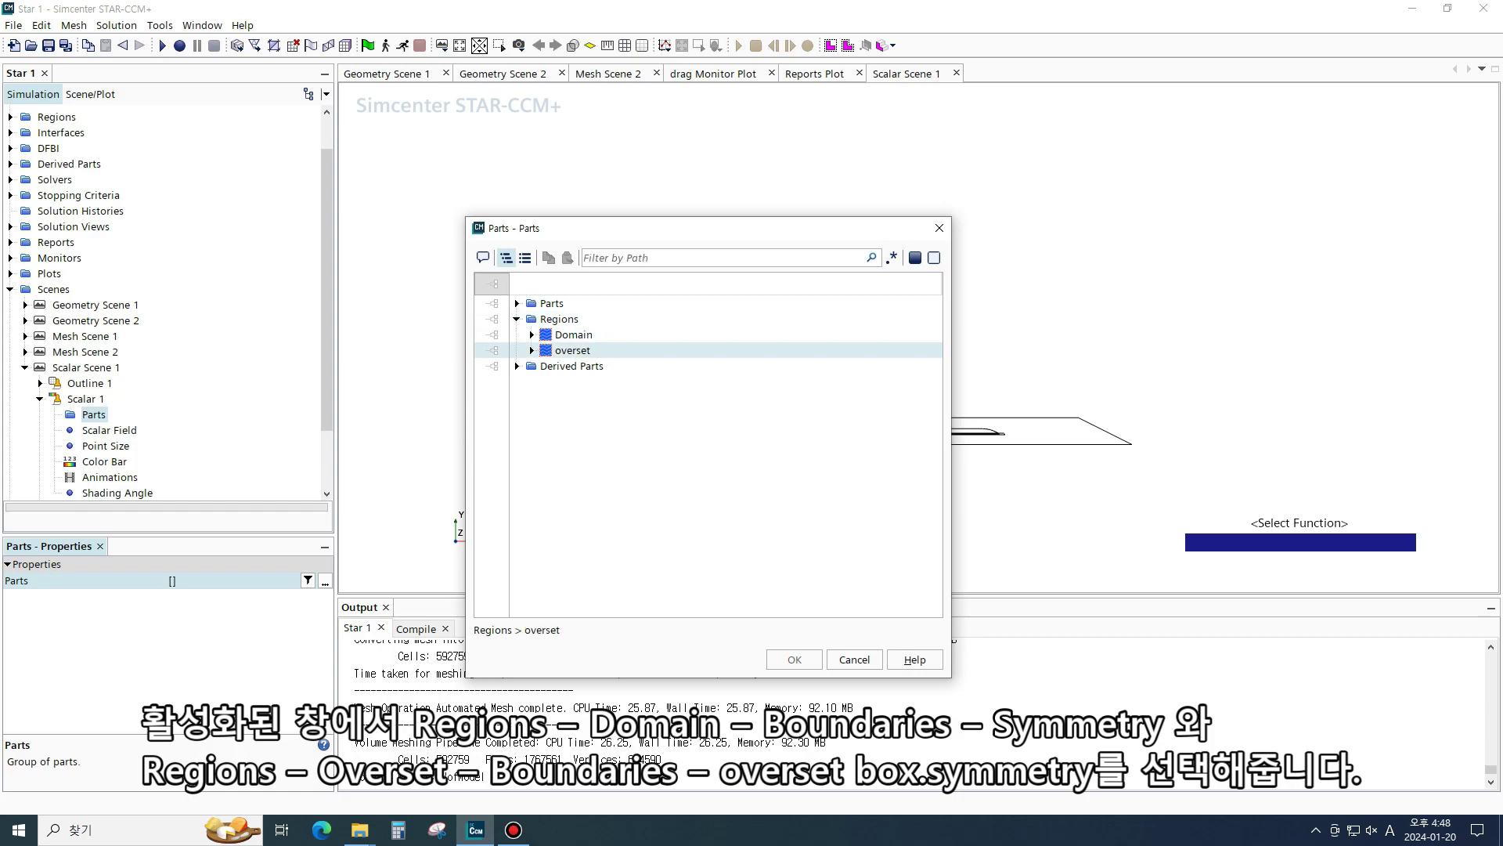
pyautogui.click(532, 335)
pyautogui.click(610, 397)
pyautogui.click(532, 412)
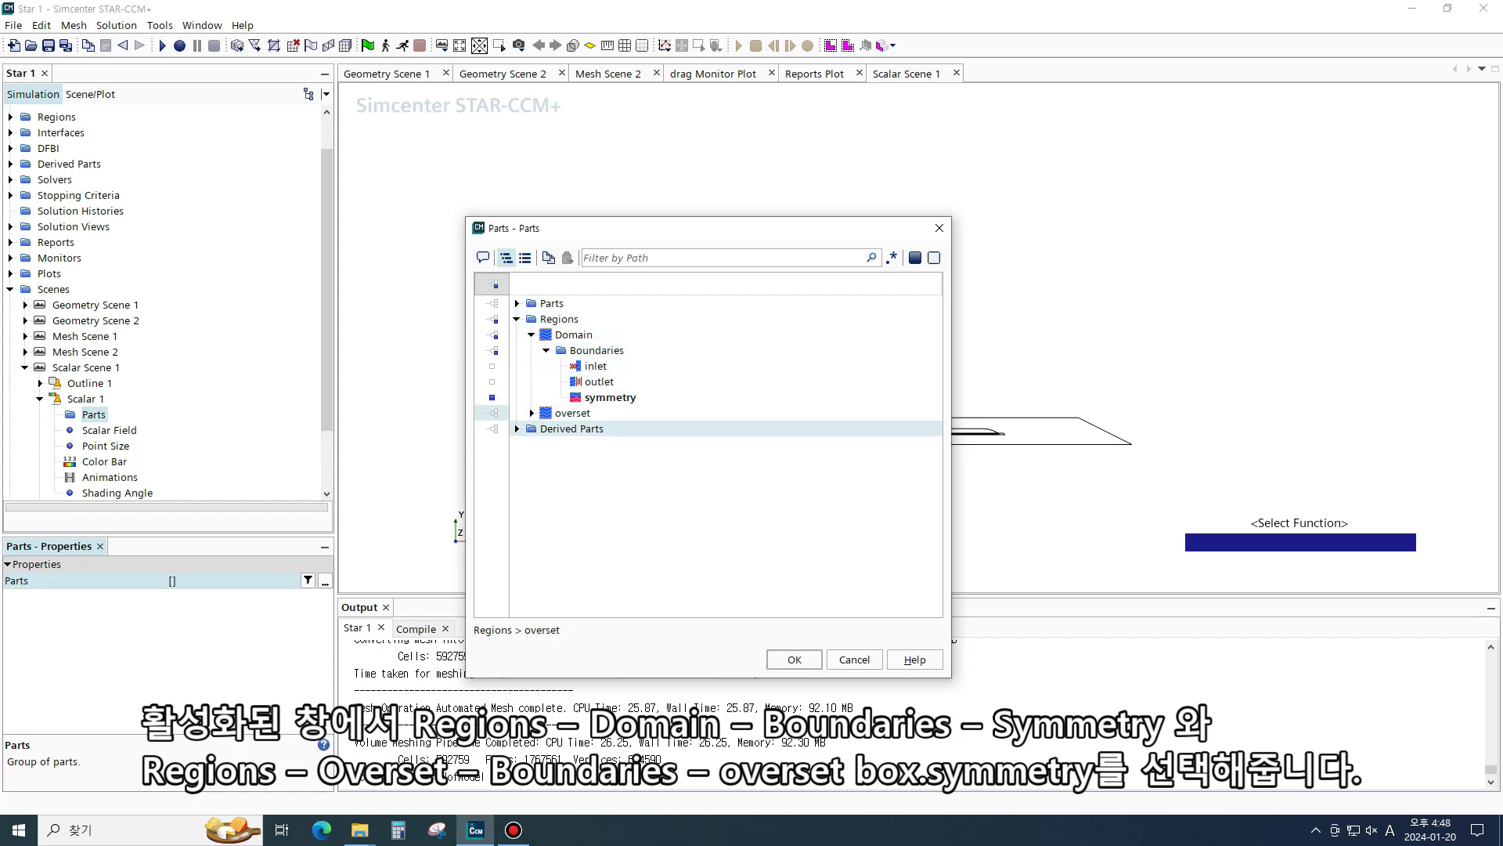
pyautogui.click(640, 554)
pyautogui.click(794, 659)
pyautogui.moveTo(853, 520); pyautogui.dragTo(835, 329)
pyautogui.scroll(4, 915, 443)
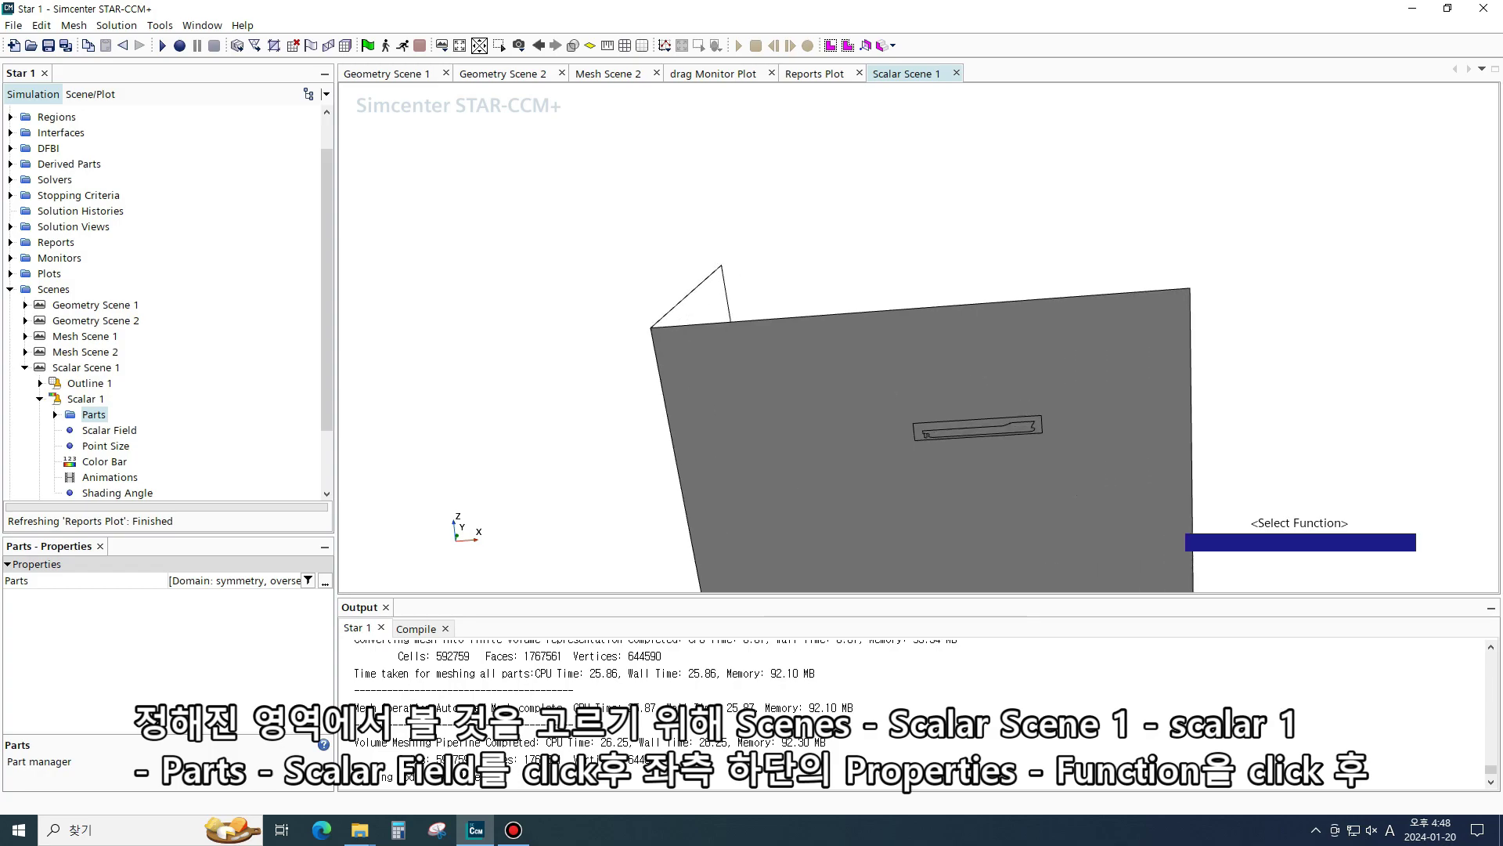
pyautogui.scroll(3, 994, 439)
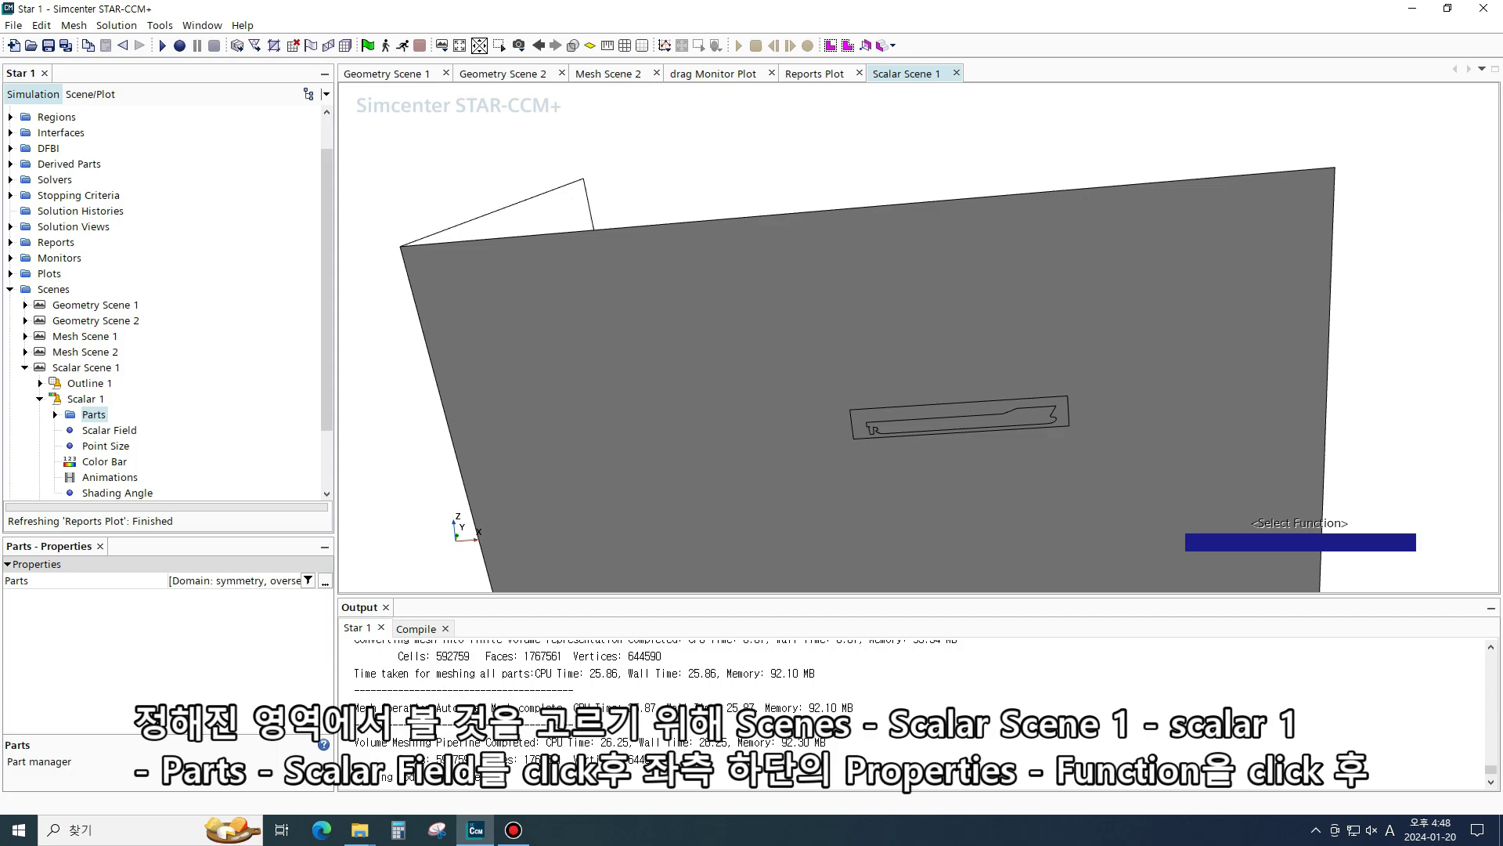
# Set the scalar field function of Scalar Scene 1's Scalar 1 displayer to Volume Fraction of water
pyautogui.click(109, 430)
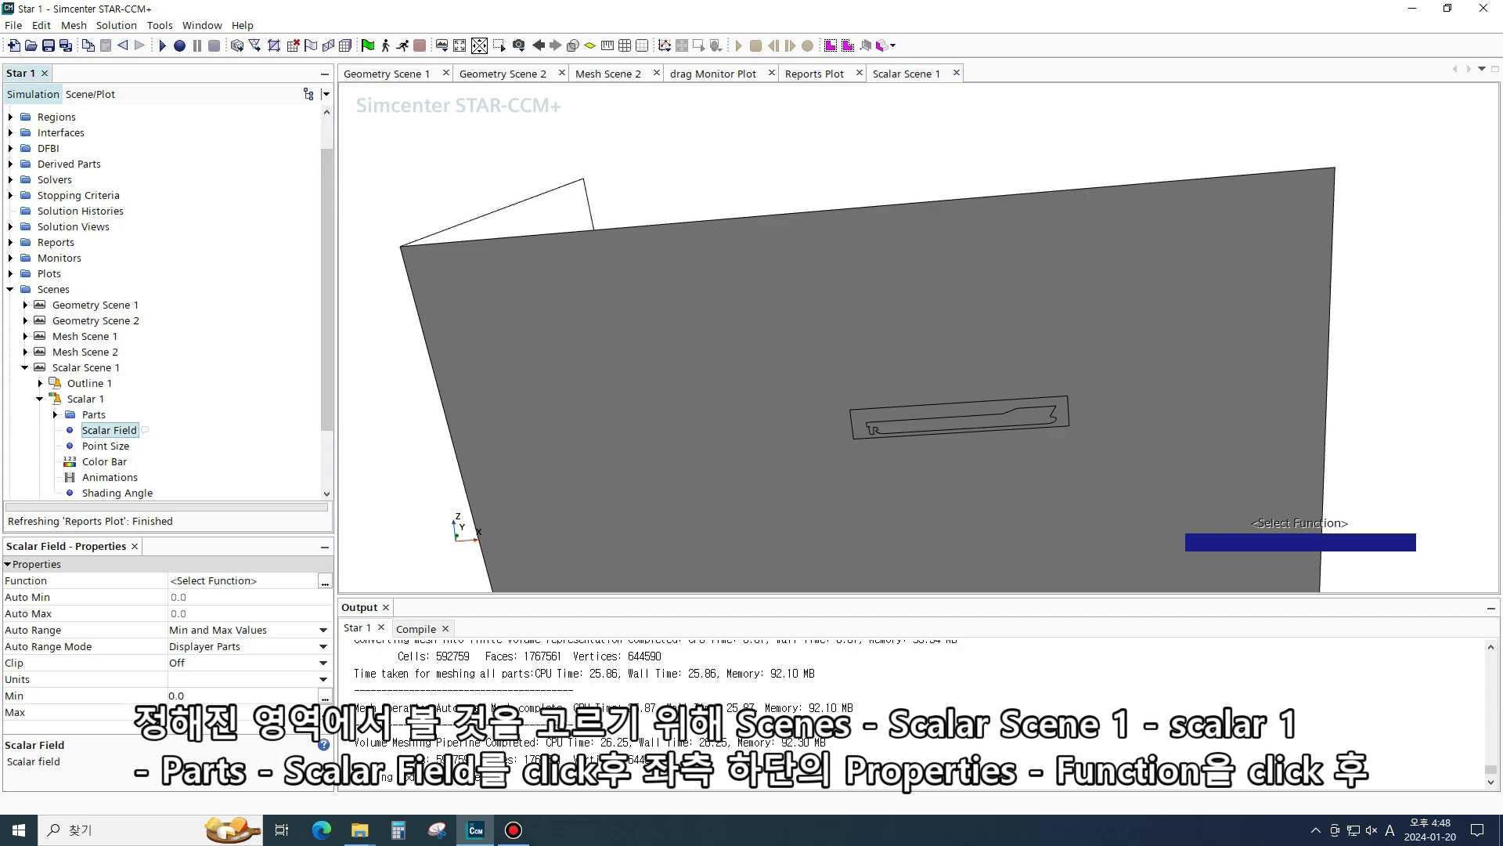
pyautogui.click(325, 583)
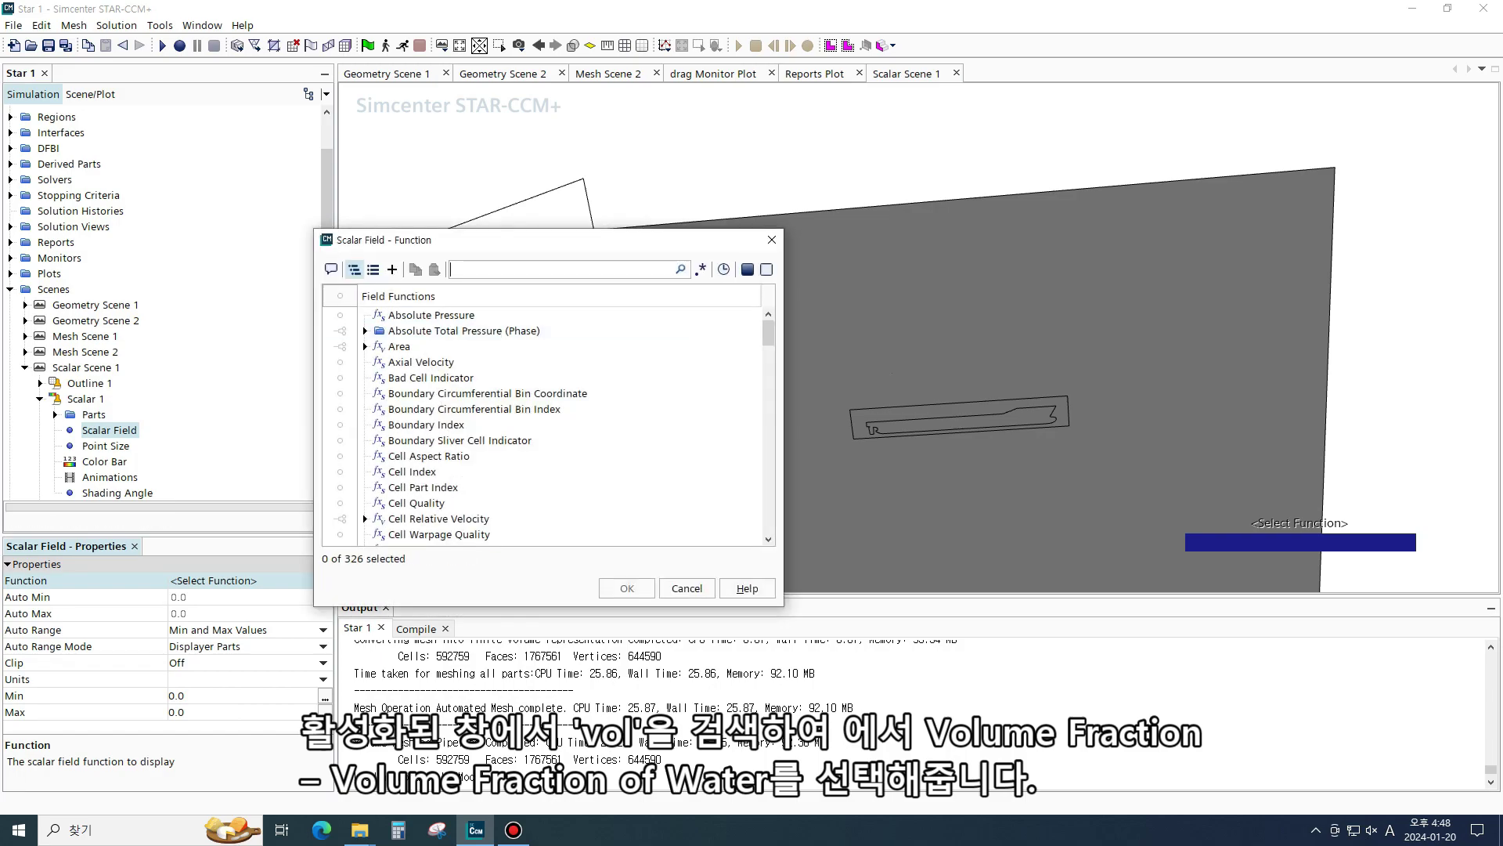
pyautogui.write('vol')
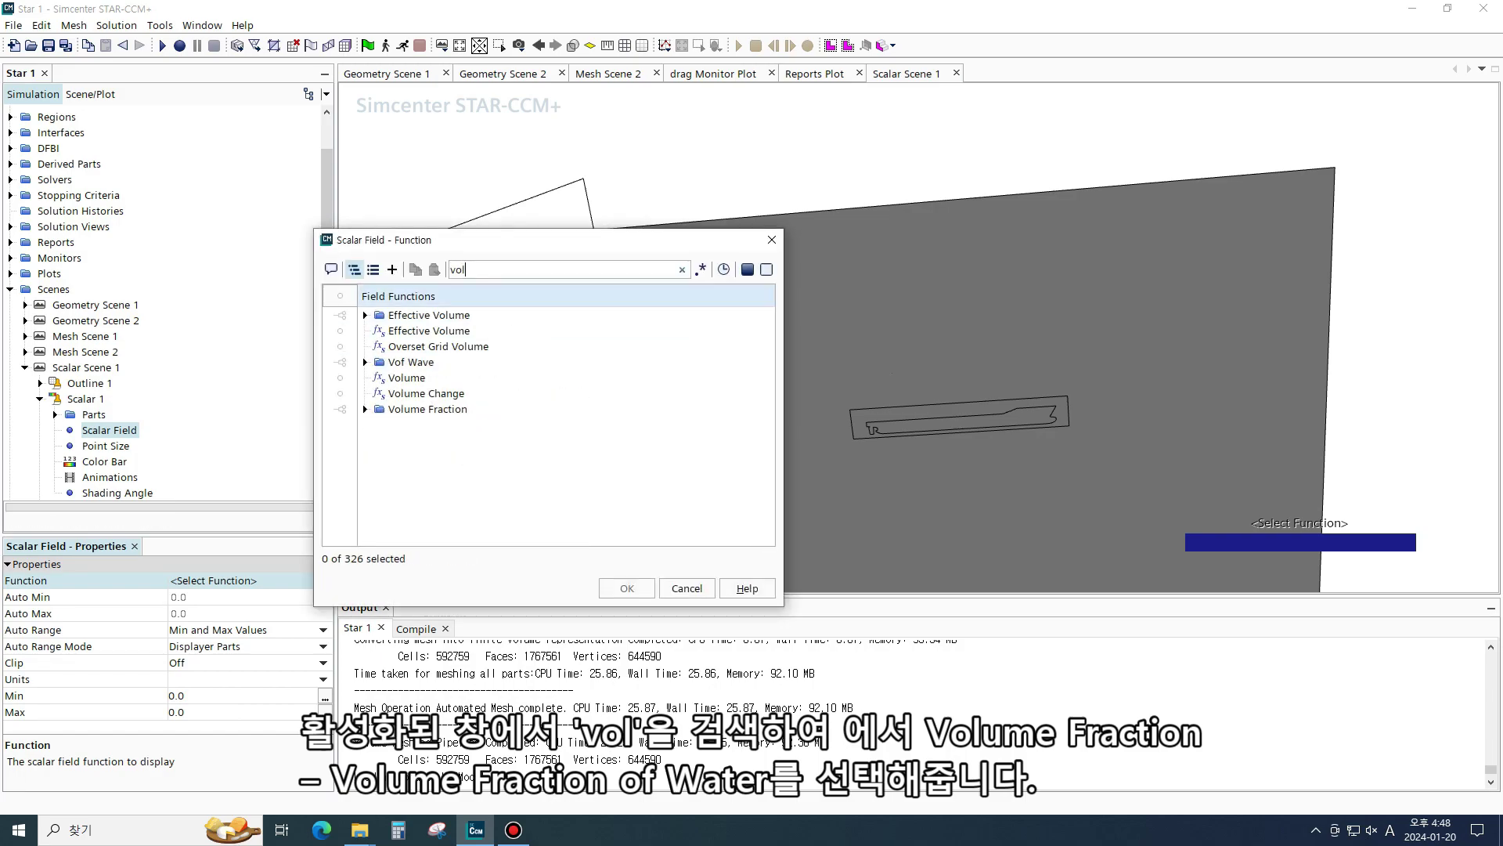
pyautogui.click(365, 409)
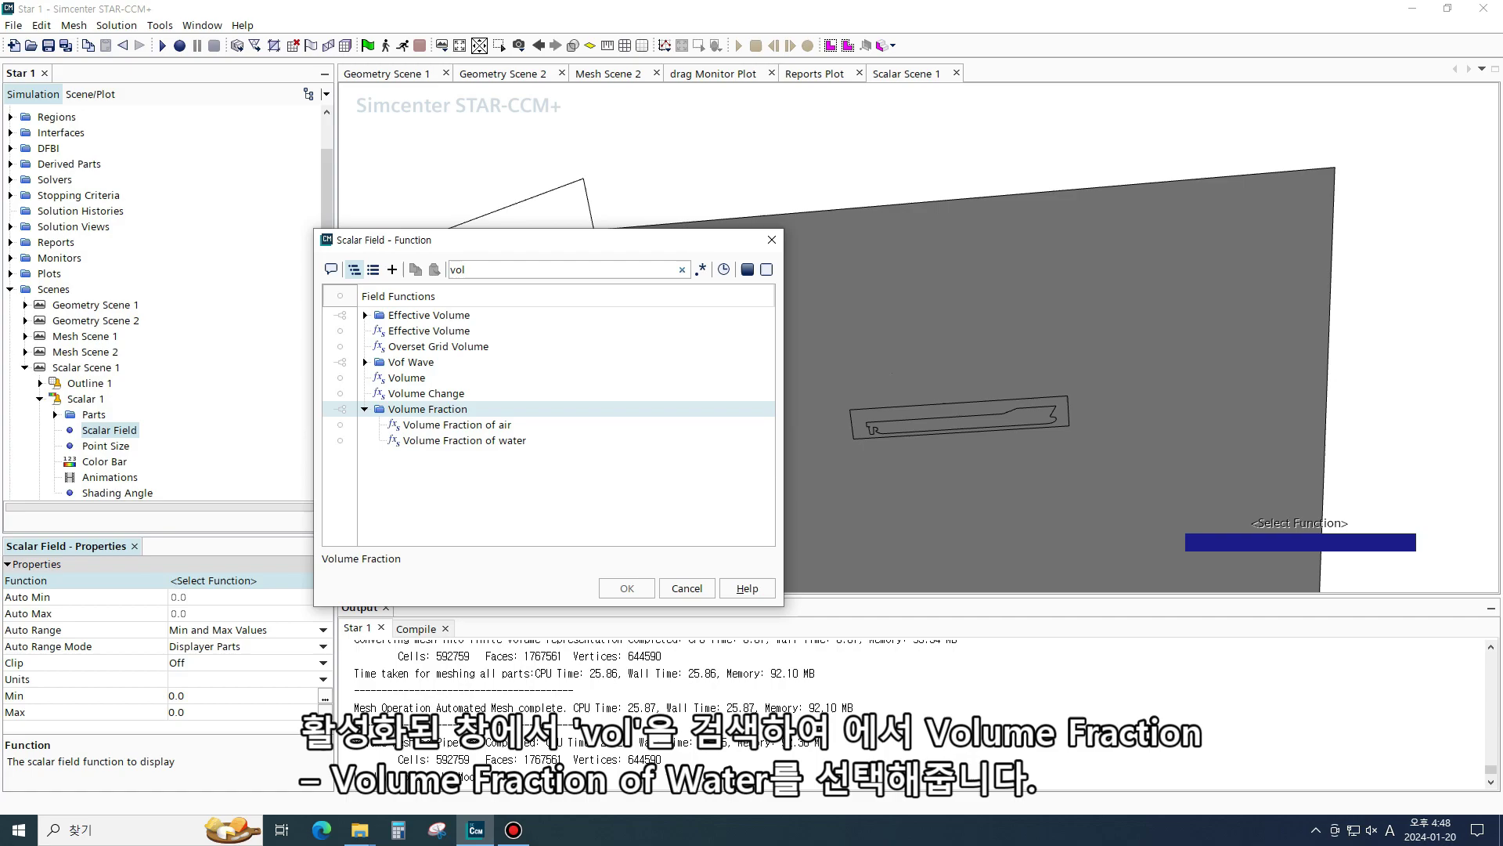
pyautogui.click(464, 440)
pyautogui.click(627, 588)
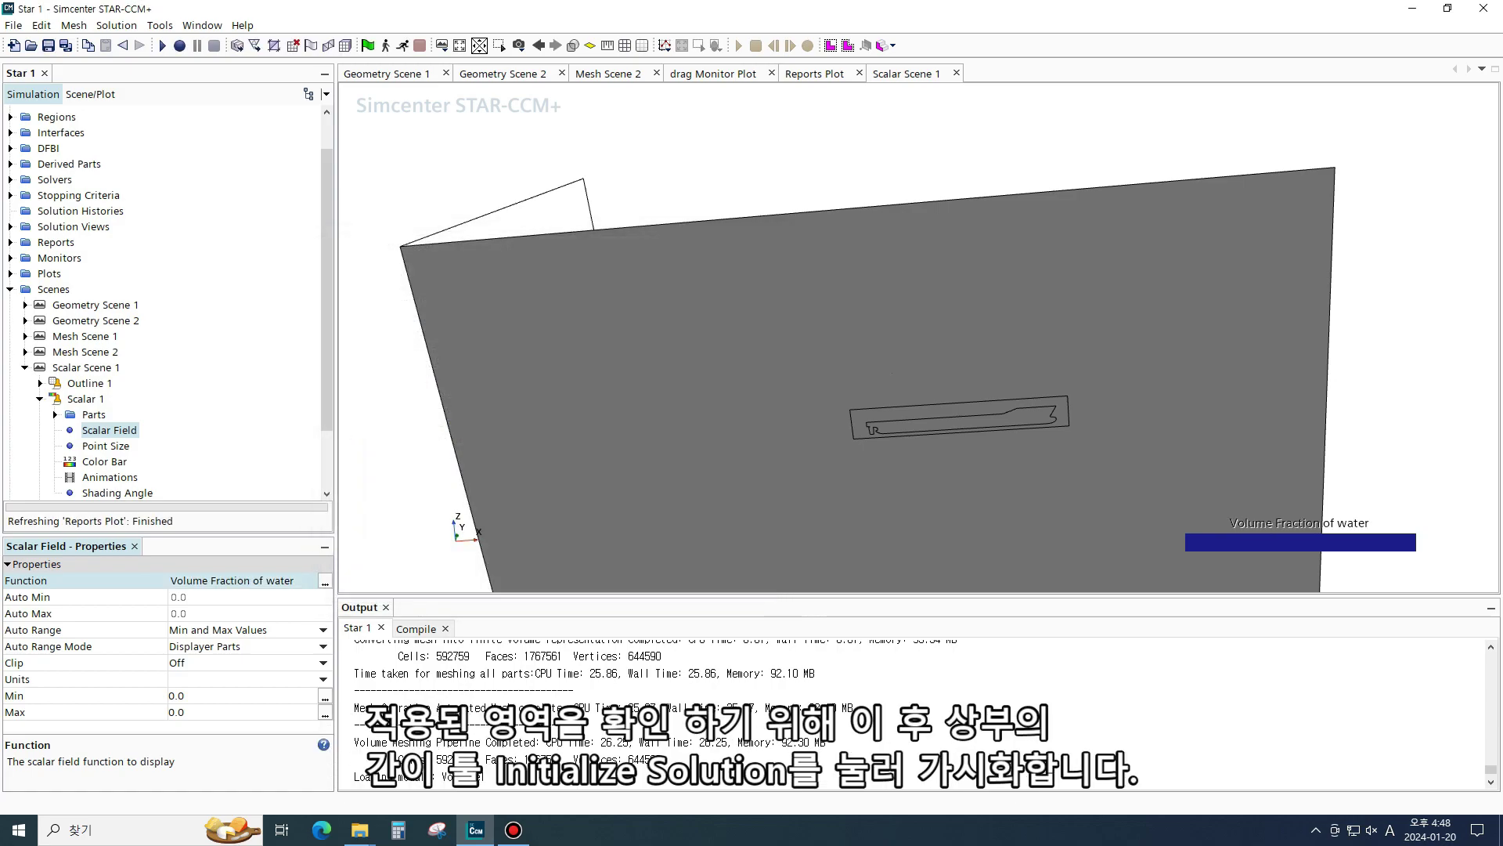
# Initialize the solution and examine the water volume fraction around the hull and free surface in the scalar scene
pyautogui.scroll(-2, 892, 335)
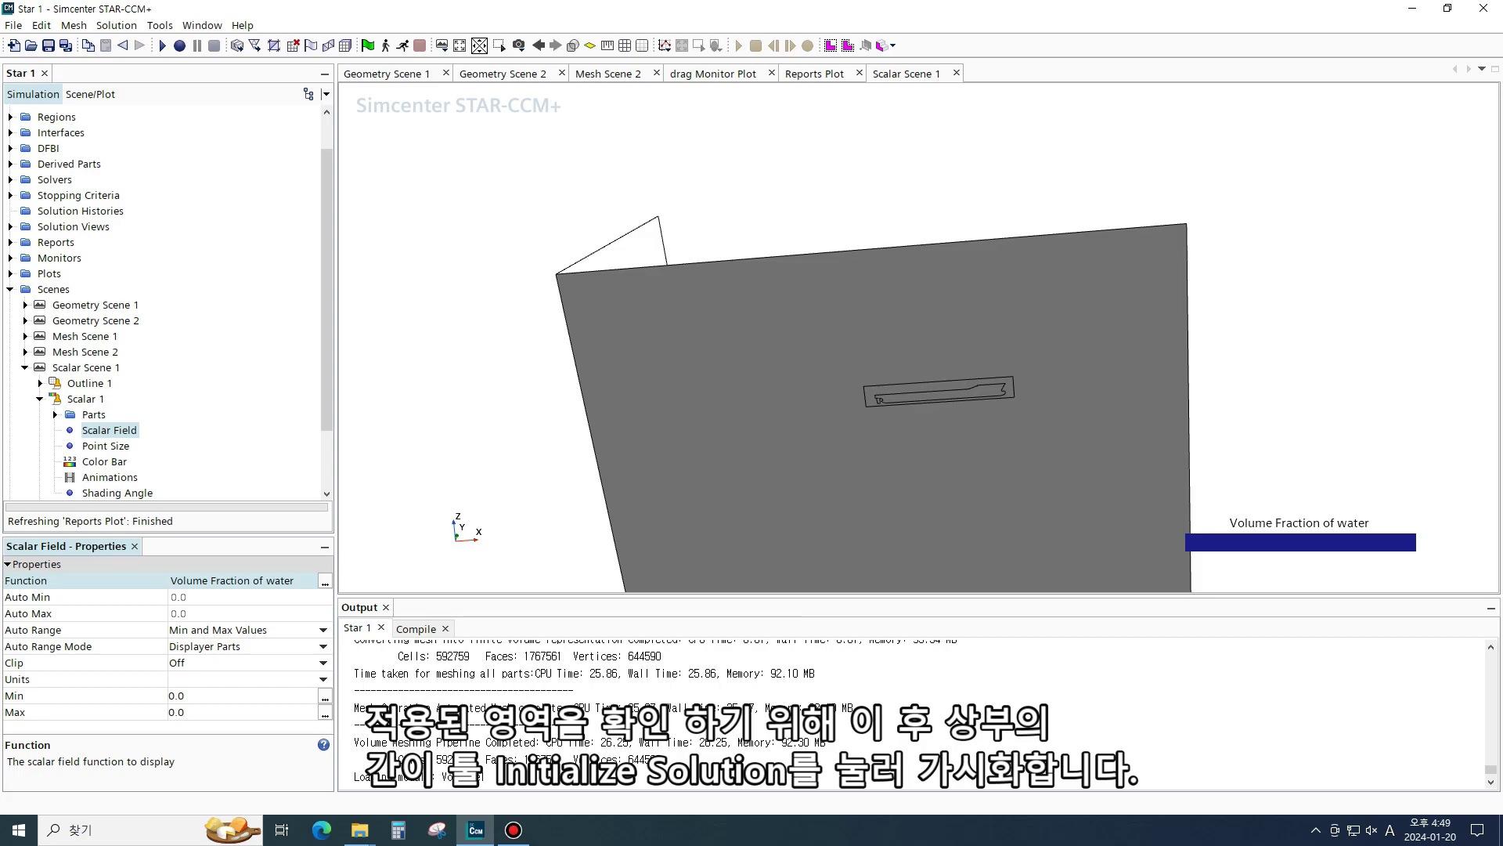
pyautogui.moveTo(327, 290); pyautogui.dragTo(326, 262)
pyautogui.scroll(-1, 165, 297)
pyautogui.scroll(3, 916, 337)
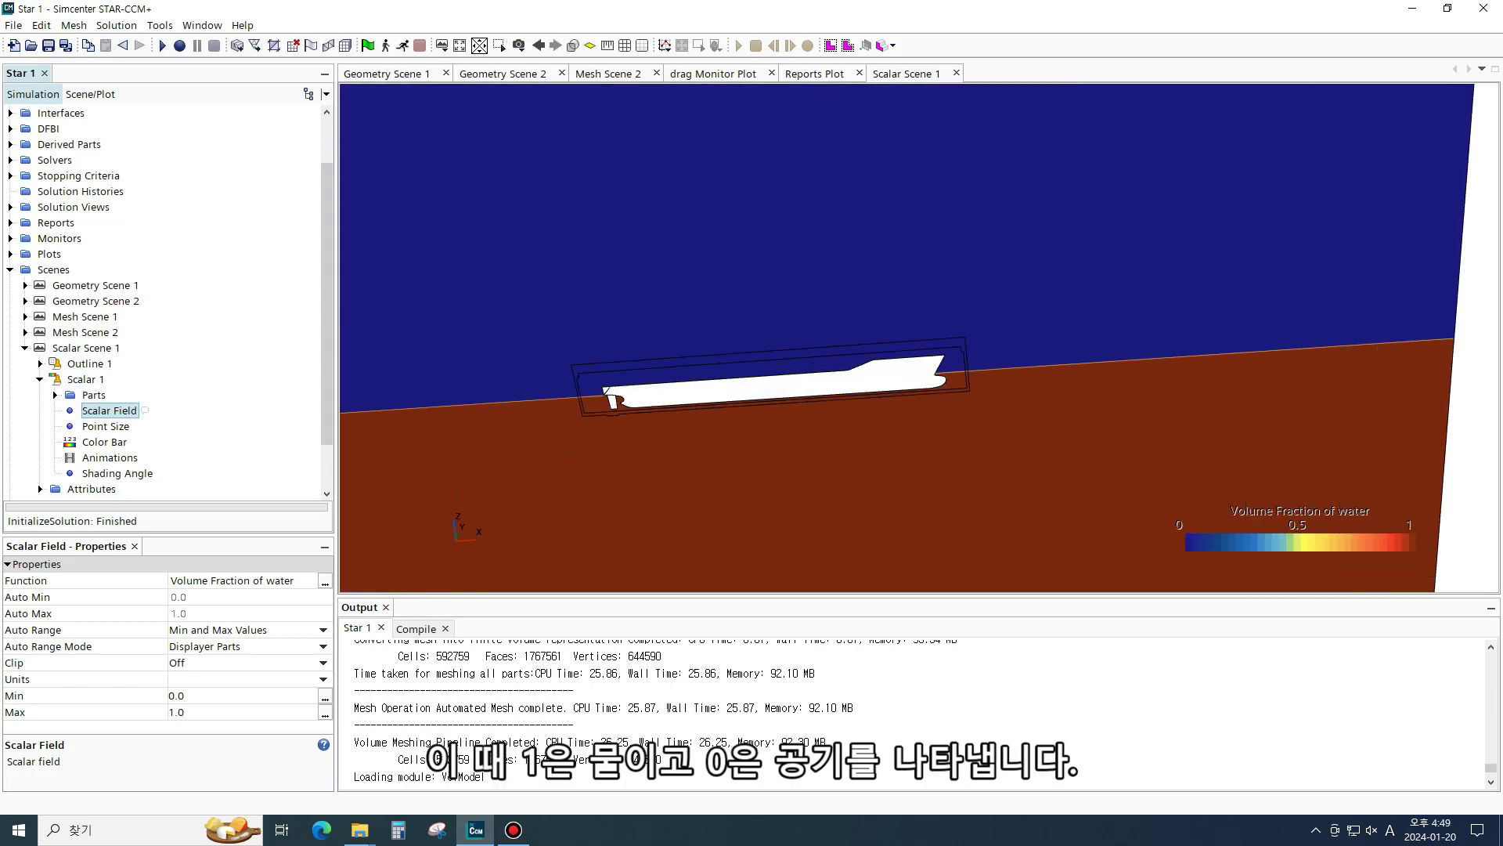
pyautogui.moveTo(924, 344); pyautogui.dragTo(963, 352)
pyautogui.scroll(-3, 1096, 376)
pyautogui.scroll(10, 1099, 379)
pyautogui.moveTo(1099, 378); pyautogui.dragTo(1072, 368)
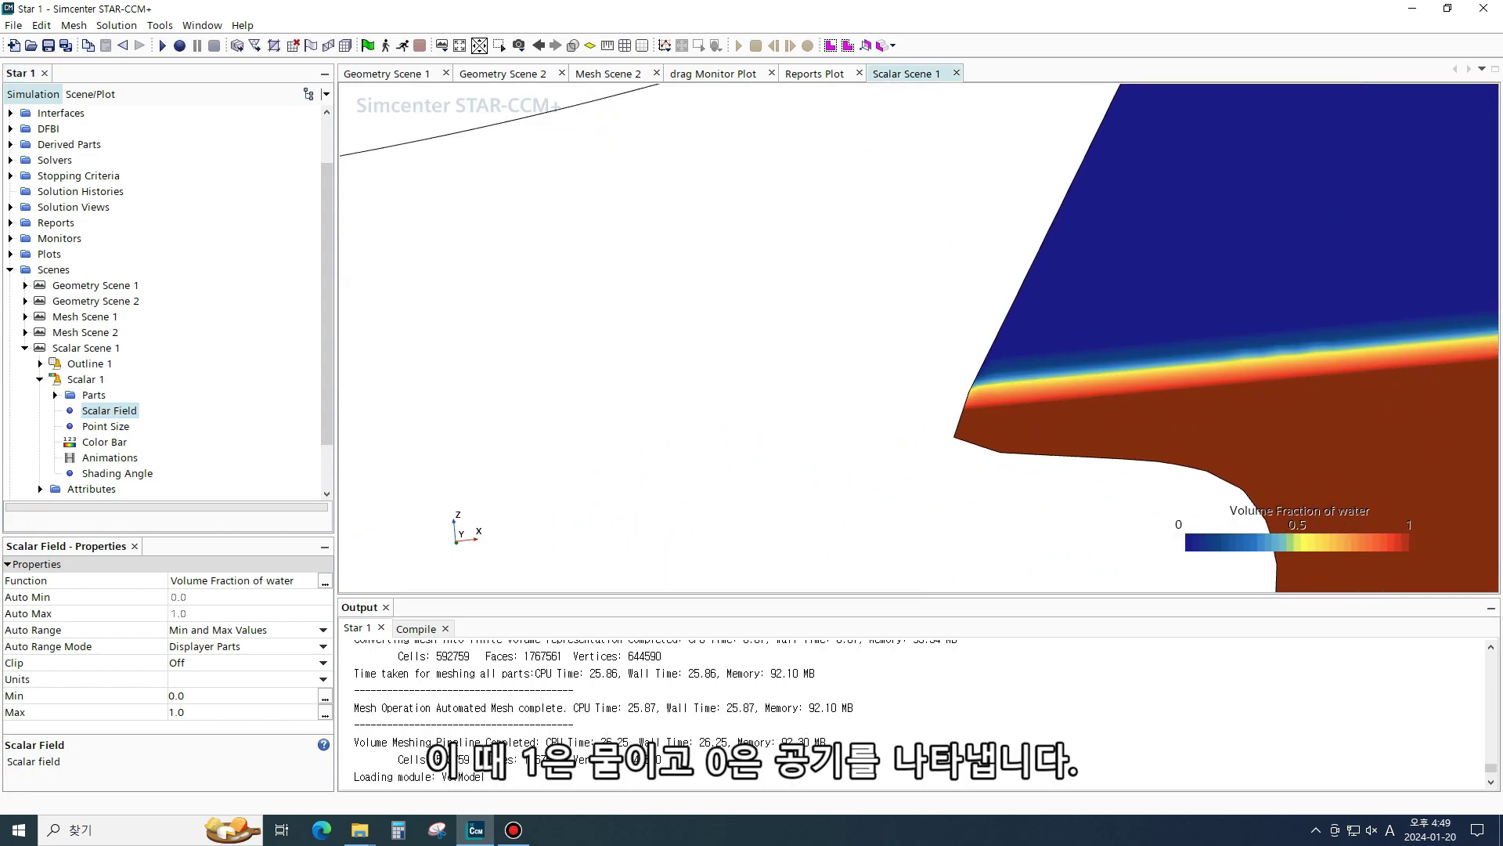
pyautogui.scroll(-10, 1072, 368)
pyautogui.scroll(2, 37, 484)
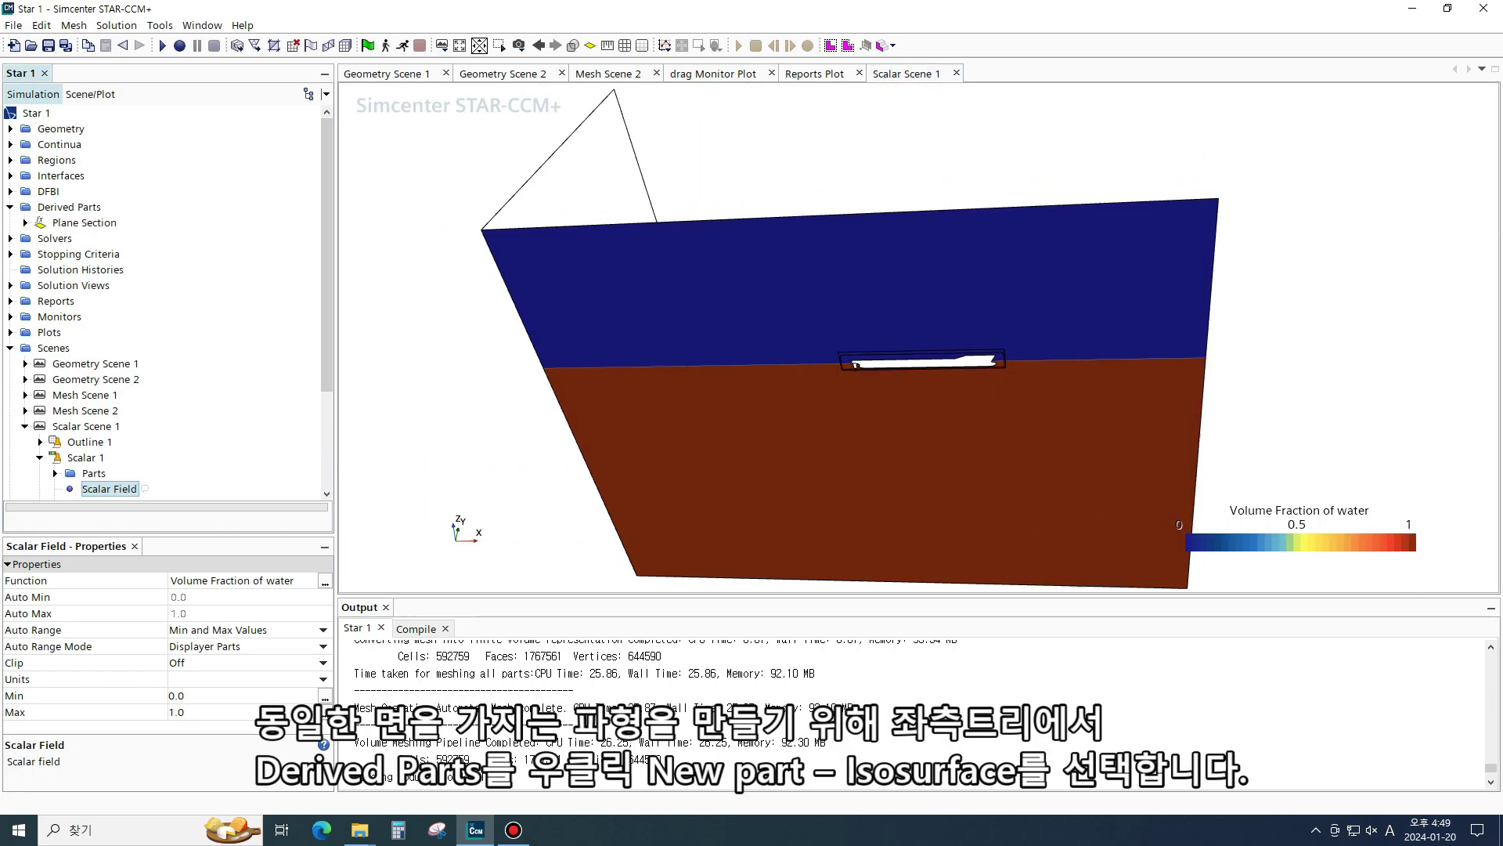
# Start a new isosurface derived part on the Domain and overset regions with Volume Fraction of water as its scalar
pyautogui.click(66, 207)
pyautogui.rightClick(66, 207)
pyautogui.moveTo(125, 218)
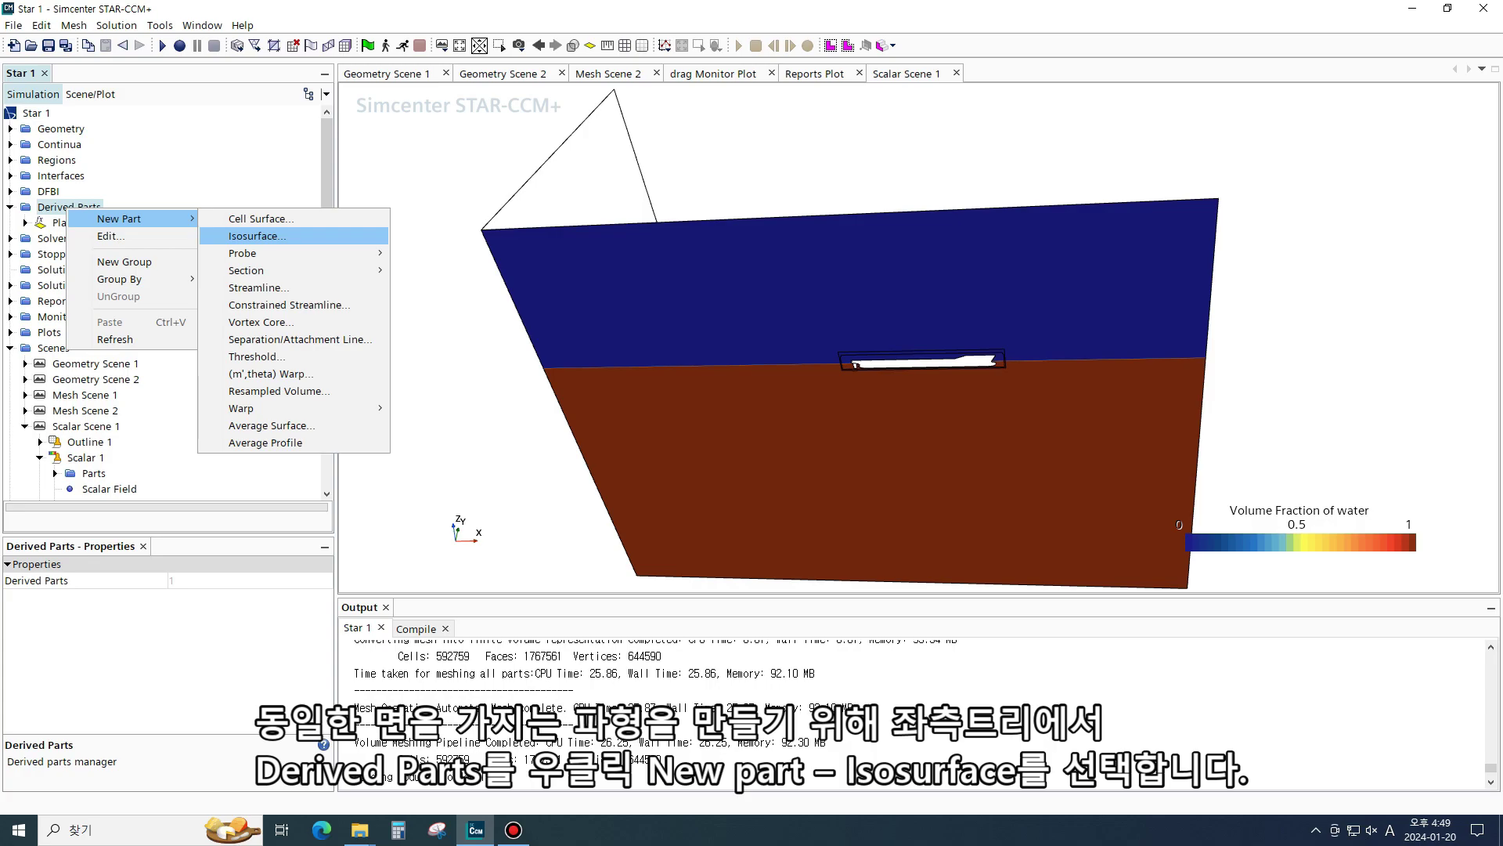
pyautogui.click(257, 236)
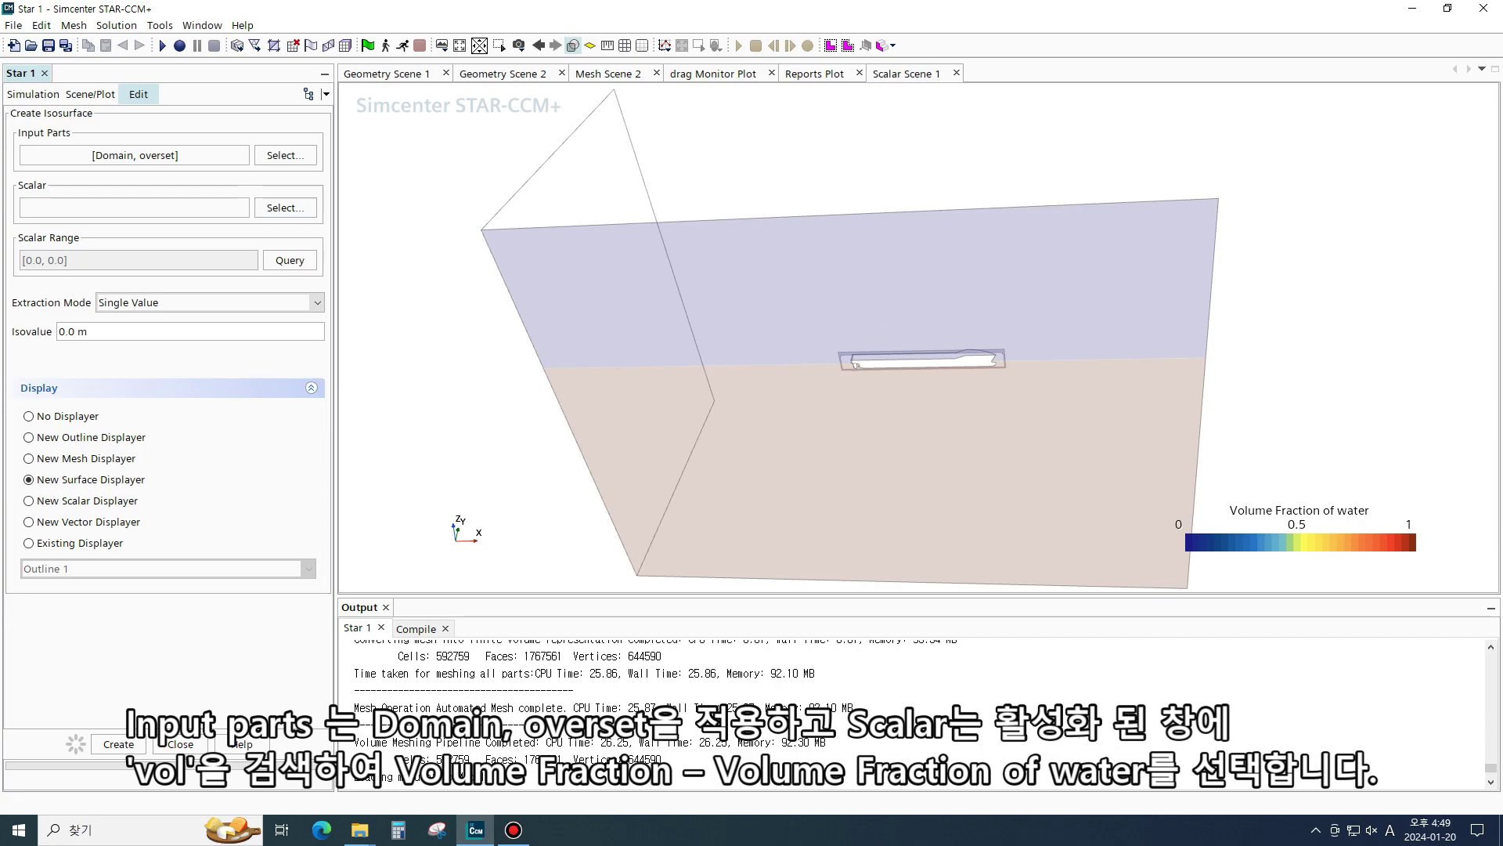
pyautogui.click(285, 208)
pyautogui.write('vo')
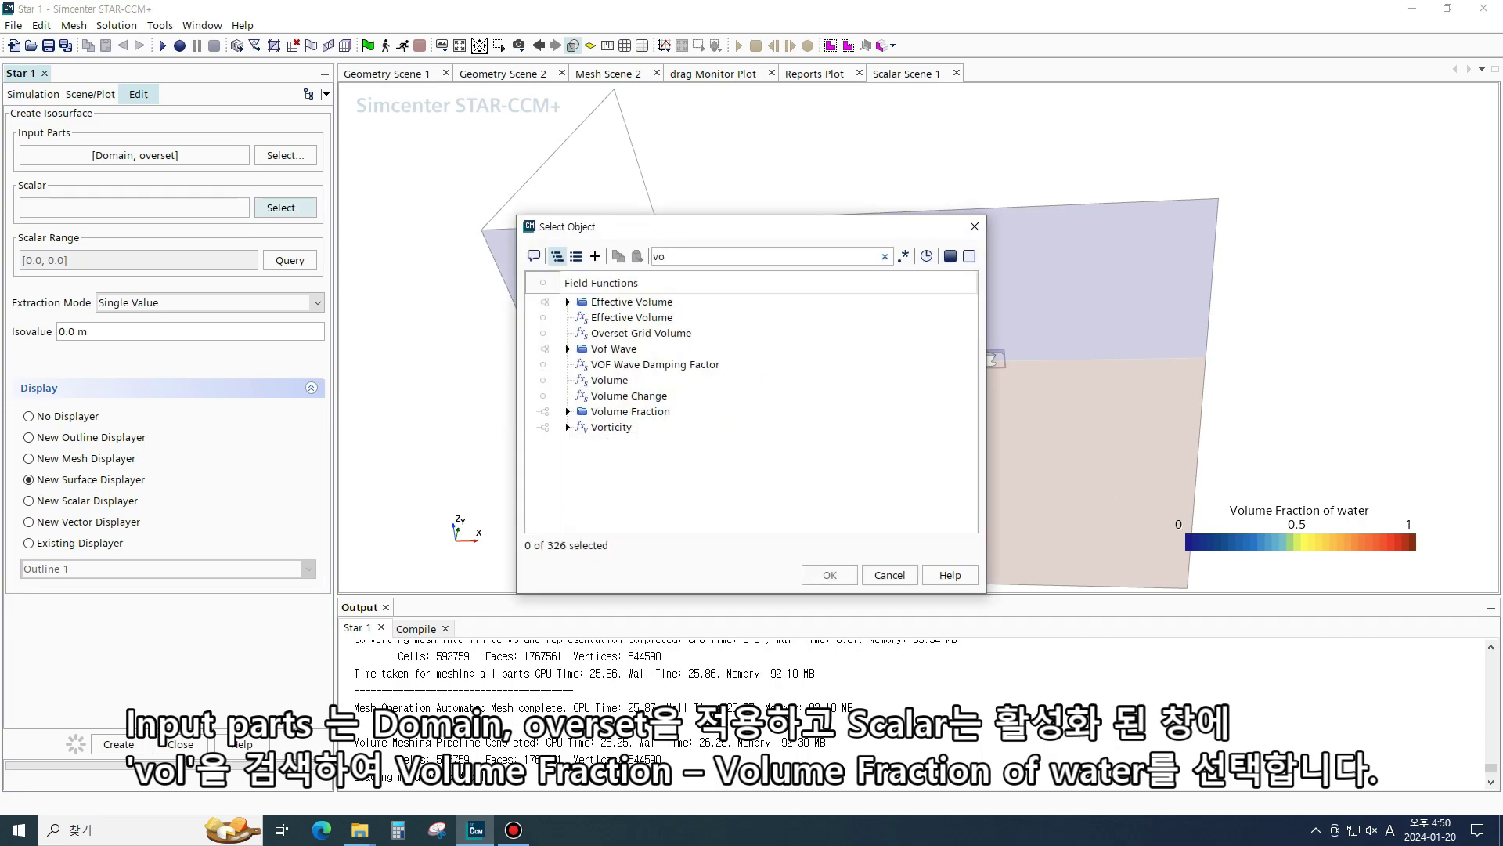
pyautogui.write('l')
pyautogui.click(568, 397)
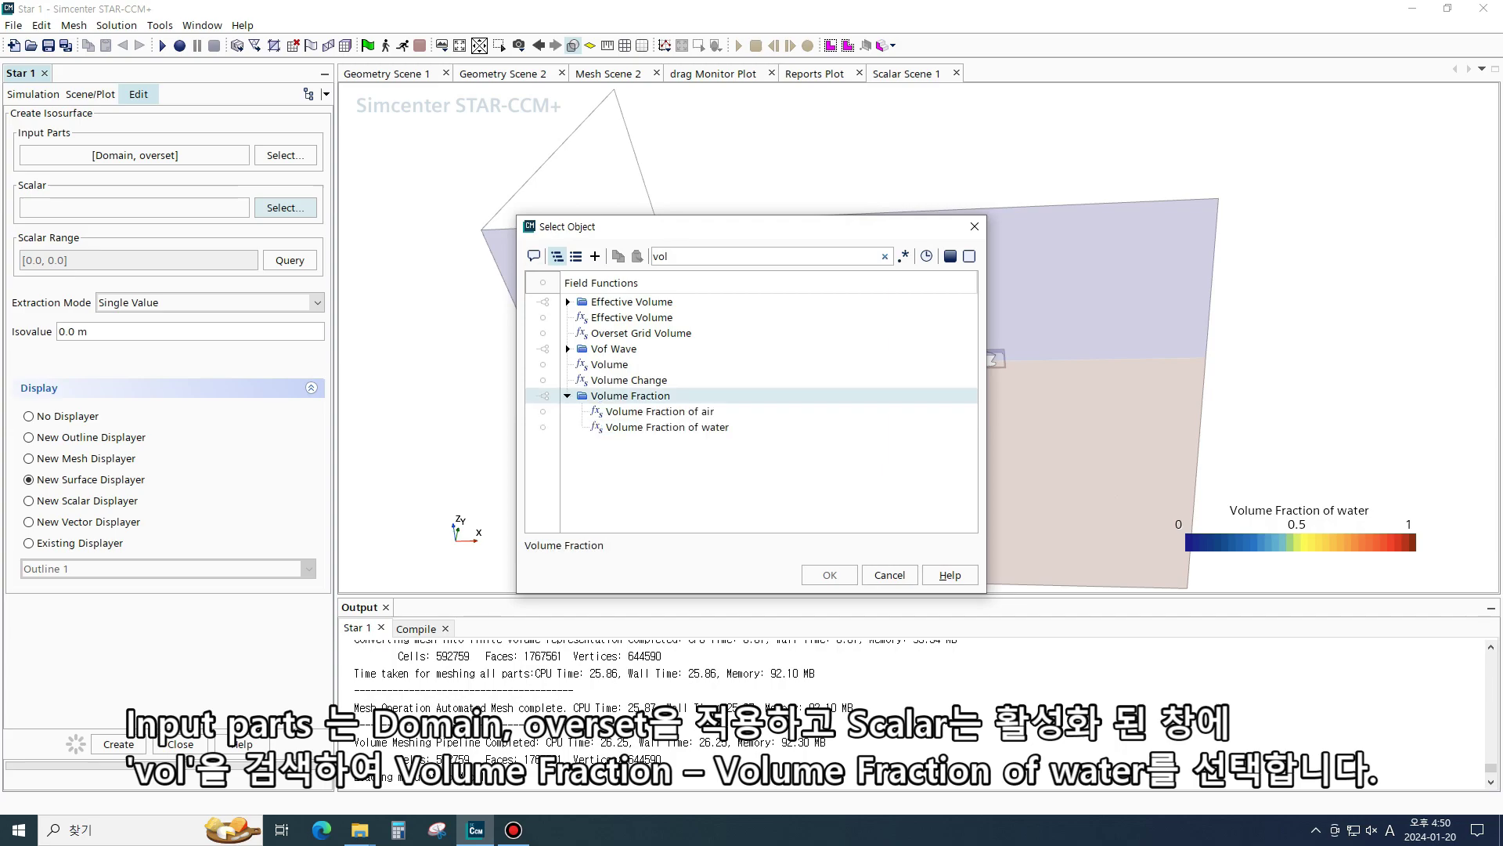
pyautogui.click(667, 427)
pyautogui.click(830, 575)
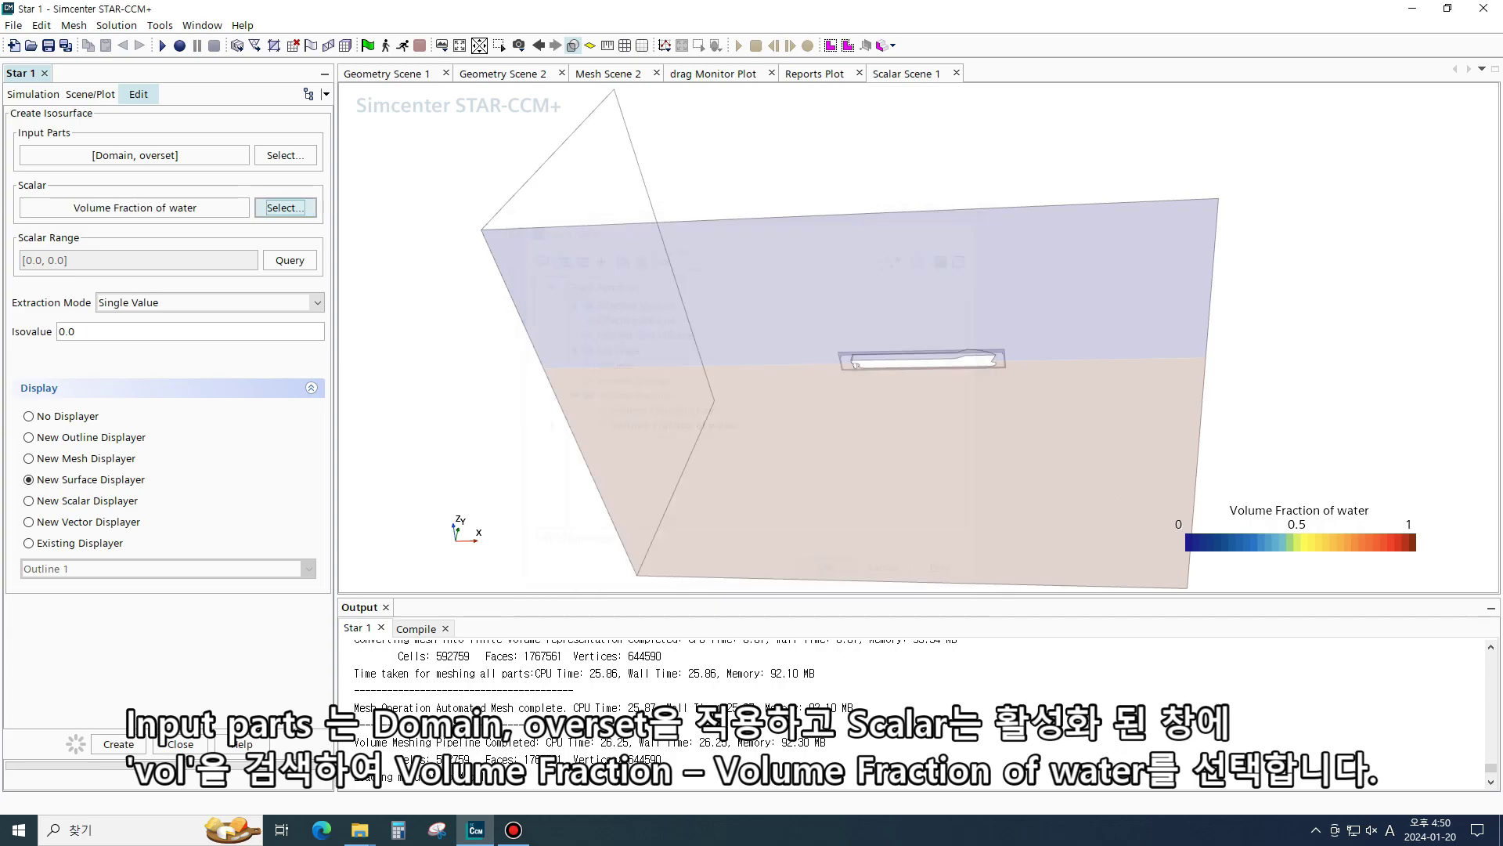
# Set the isovalue to 0.5 with No Displayer, create the isosurface and select it among the derived parts
pyautogui.doubleClick(68, 332)
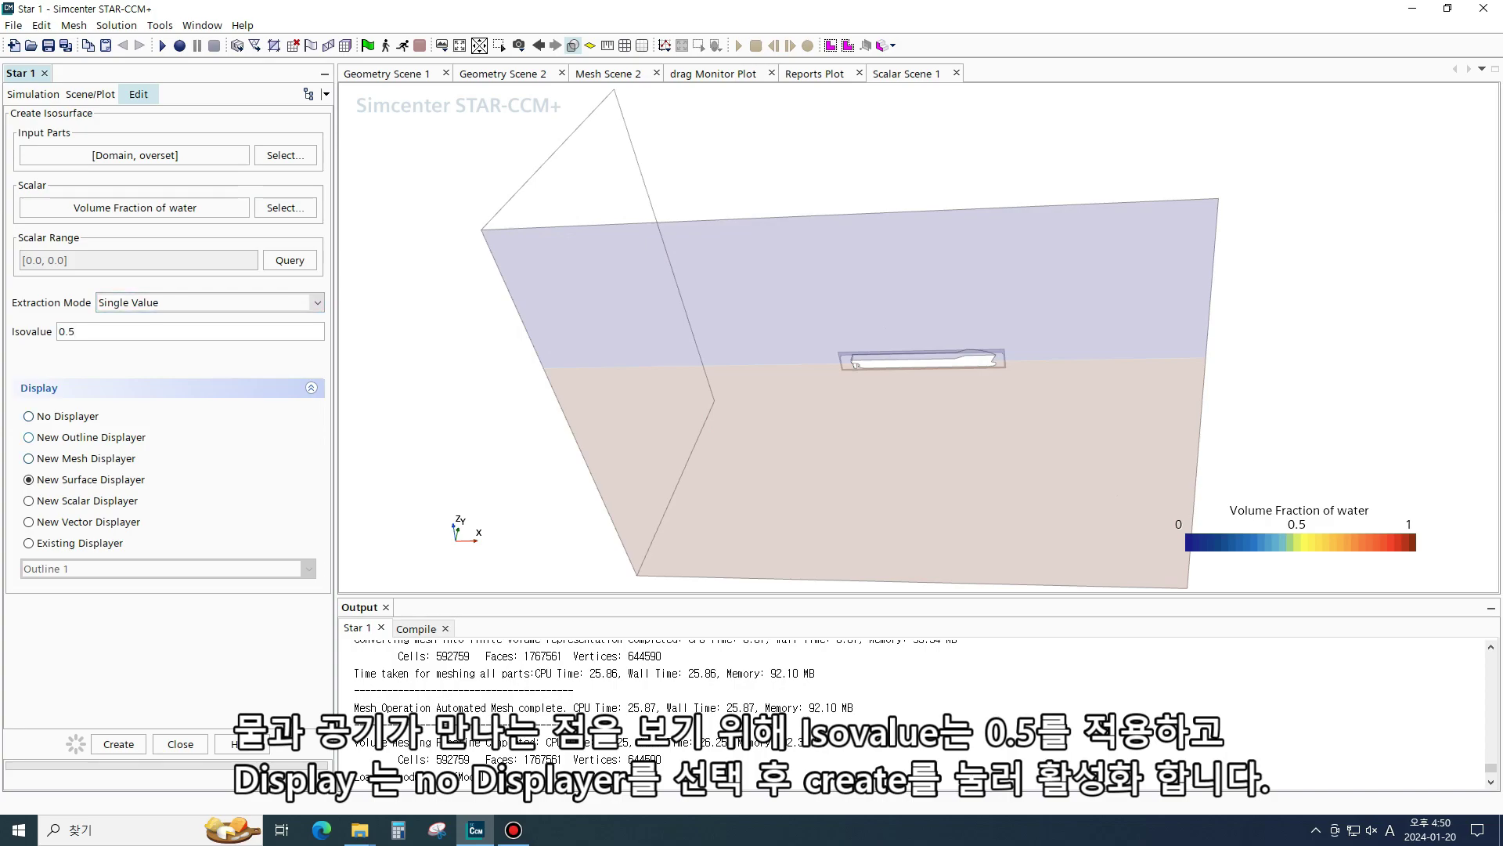
pyautogui.click(119, 744)
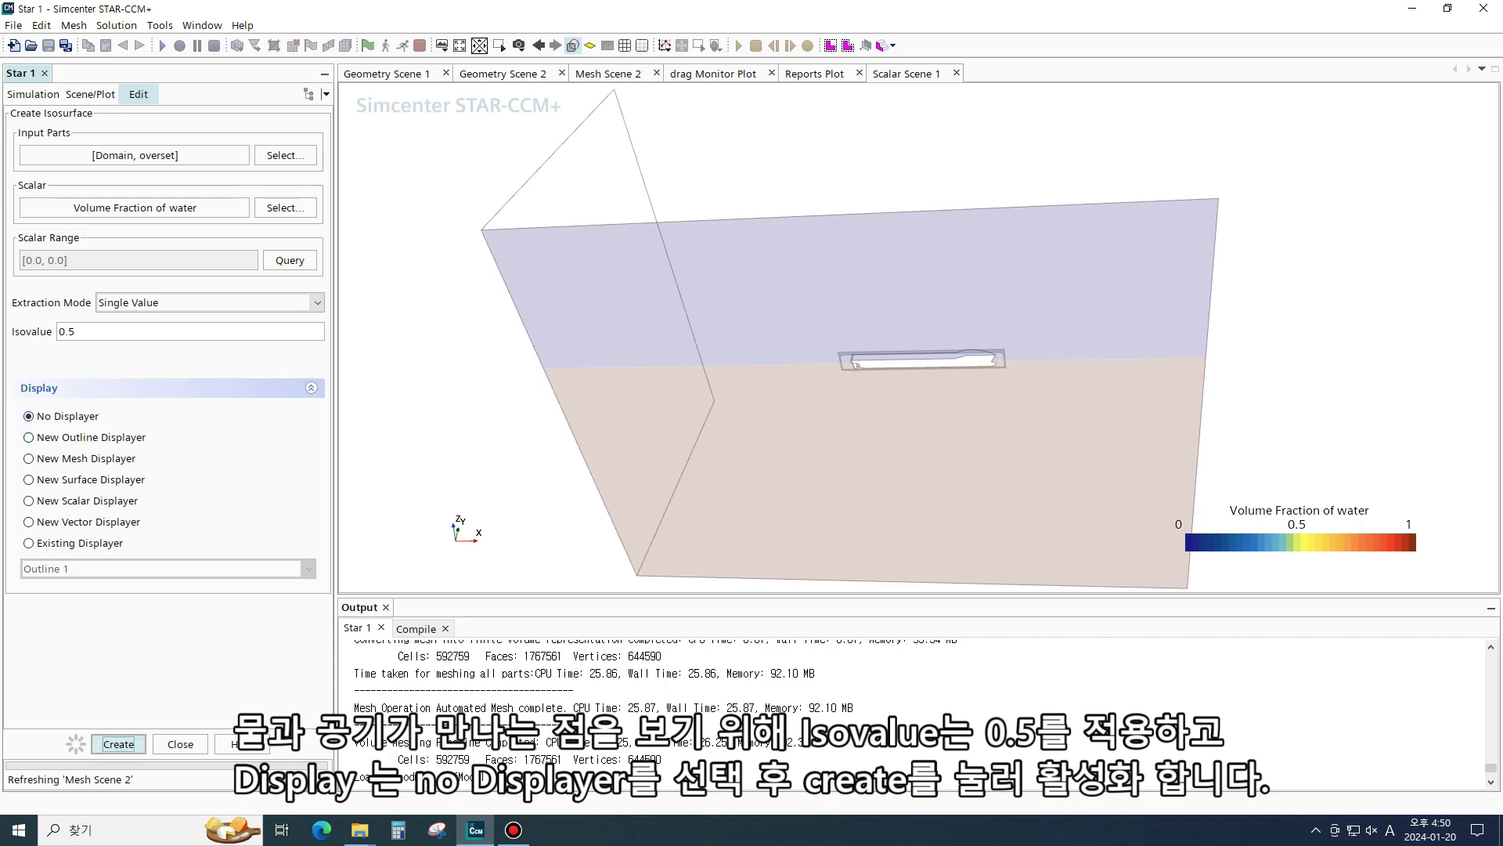
pyautogui.click(180, 744)
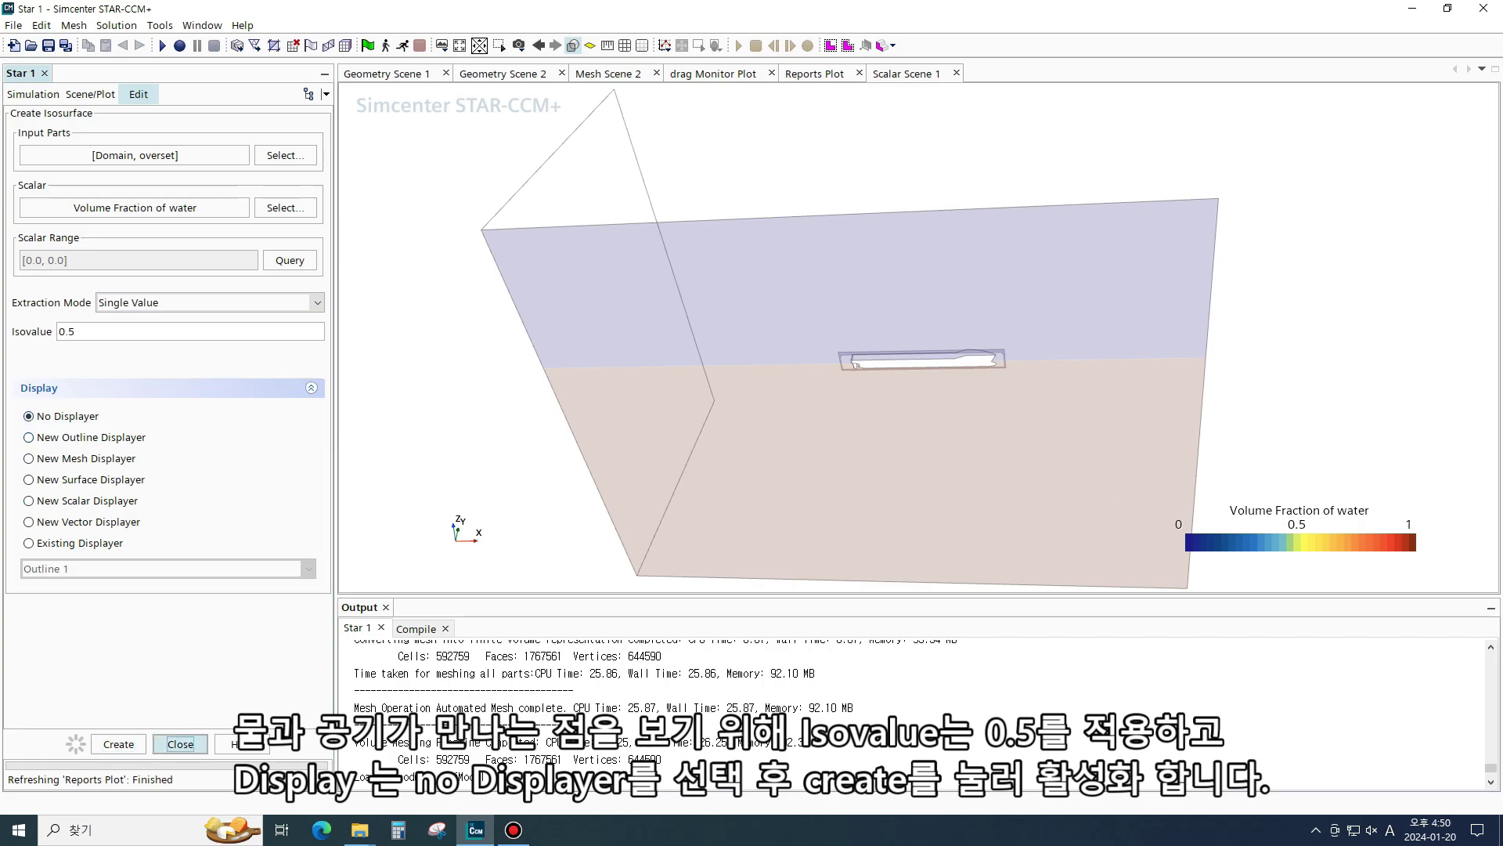
pyautogui.click(77, 223)
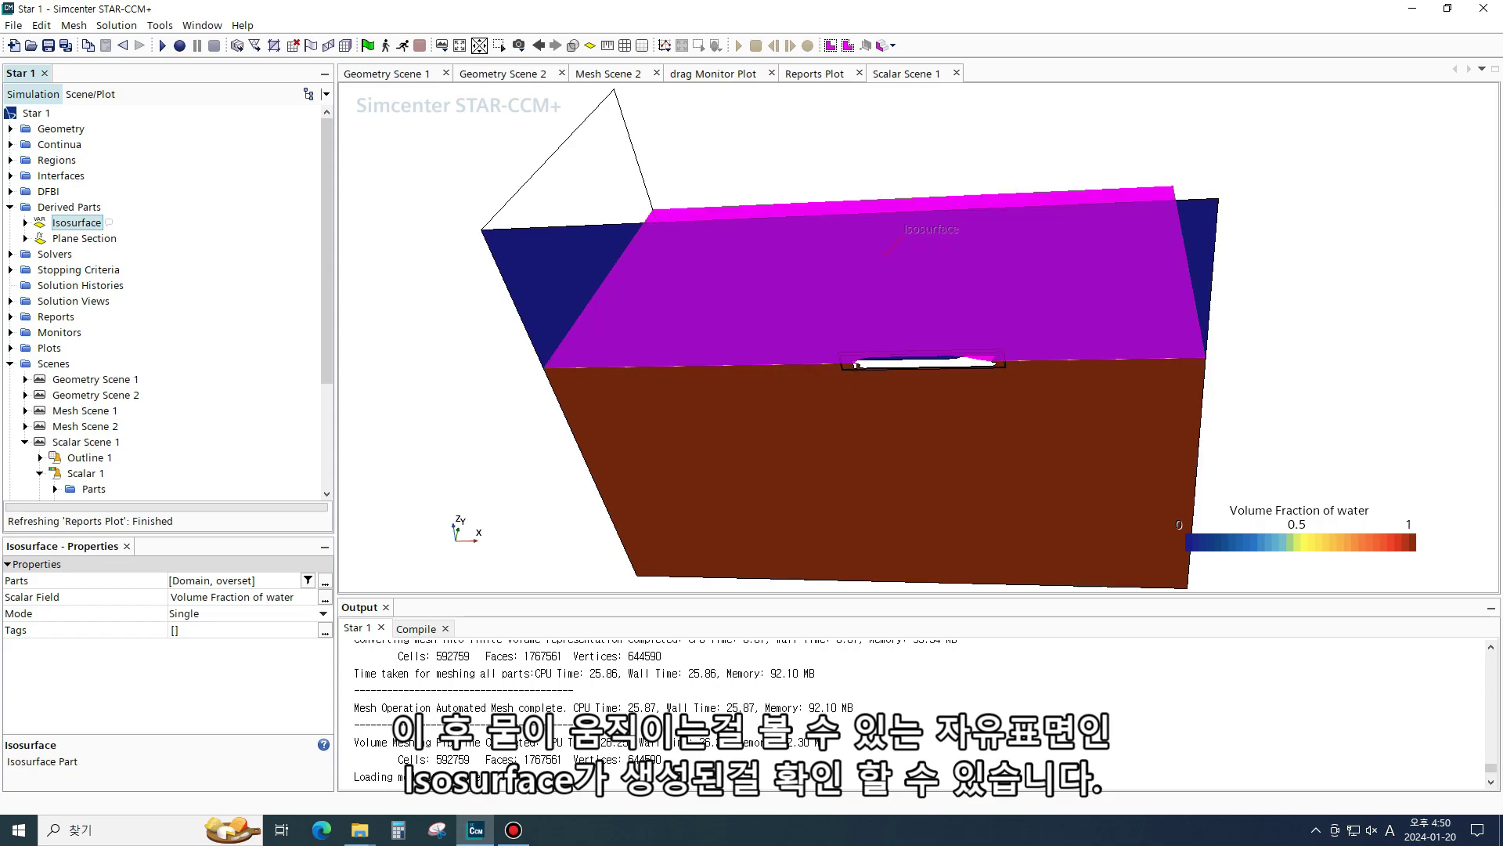
# Collapse the Scalar Scene 1 branch and create another scalar scene for the free surface
pyautogui.scroll(-3, 165, 306)
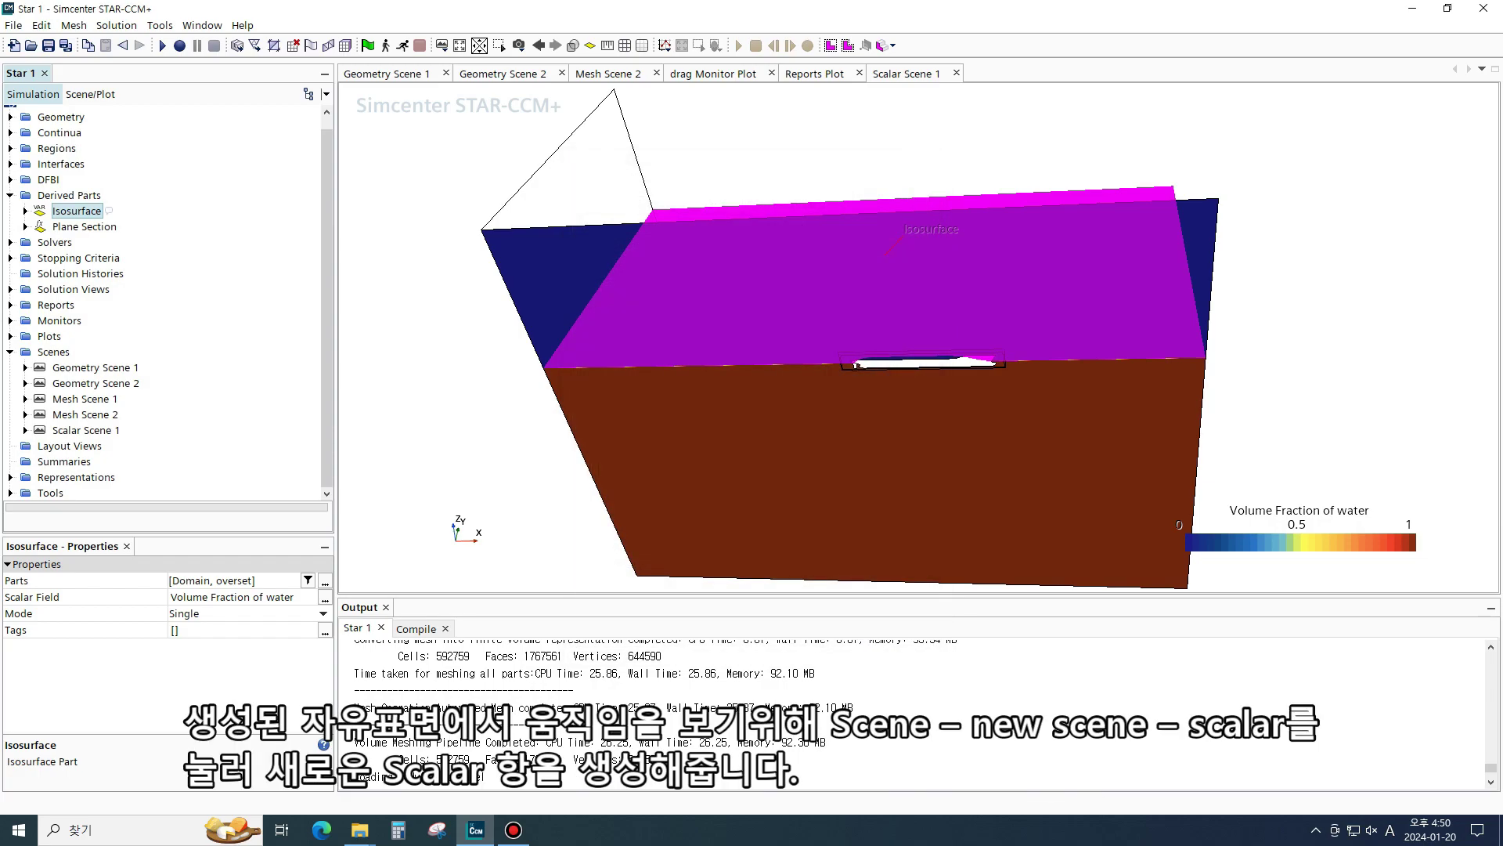
pyautogui.click(51, 352)
pyautogui.rightClick(51, 352)
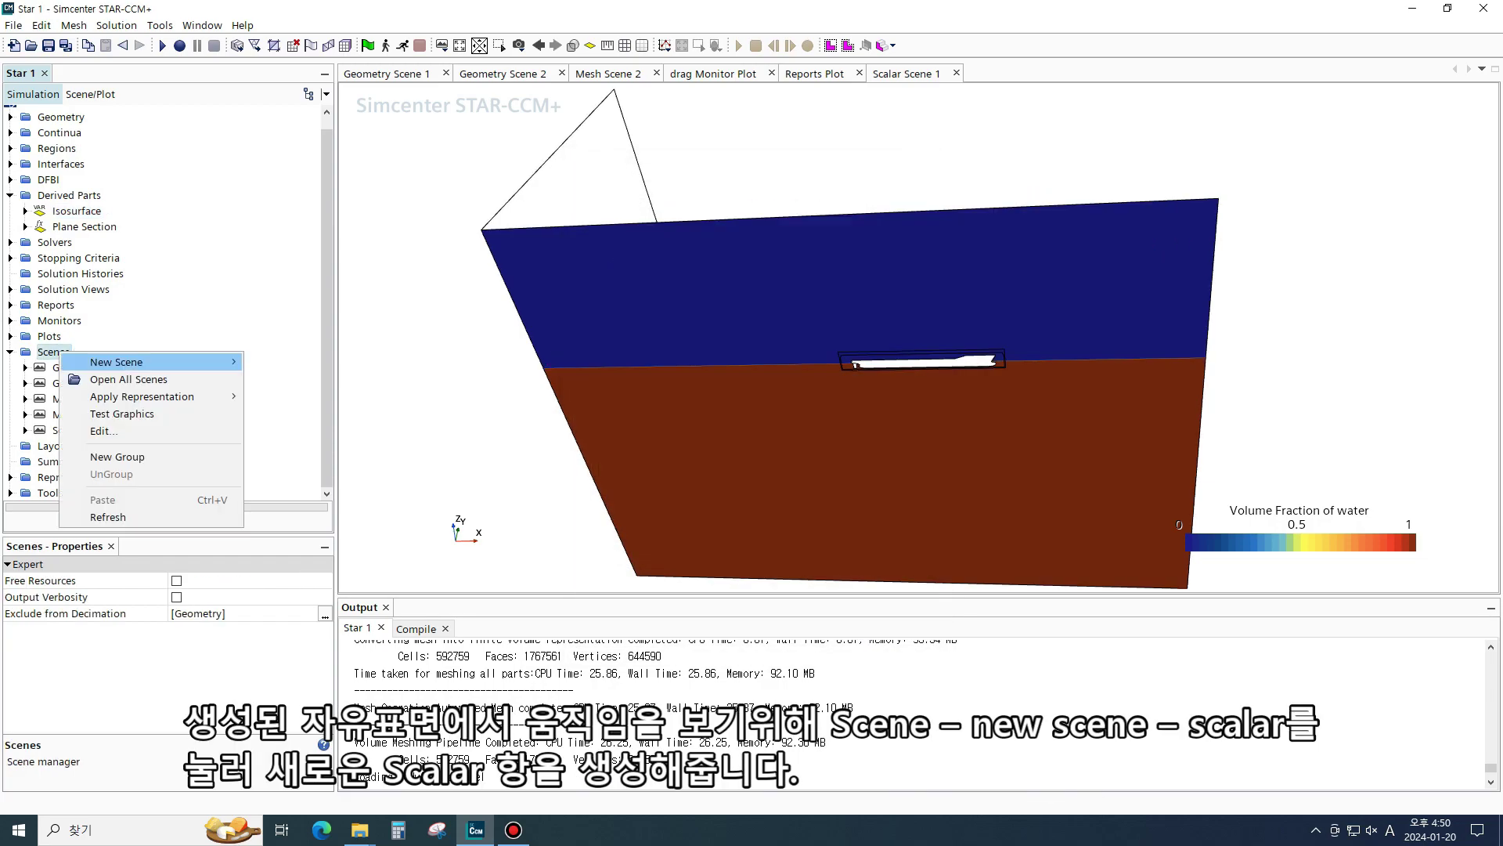
pyautogui.moveTo(133, 362)
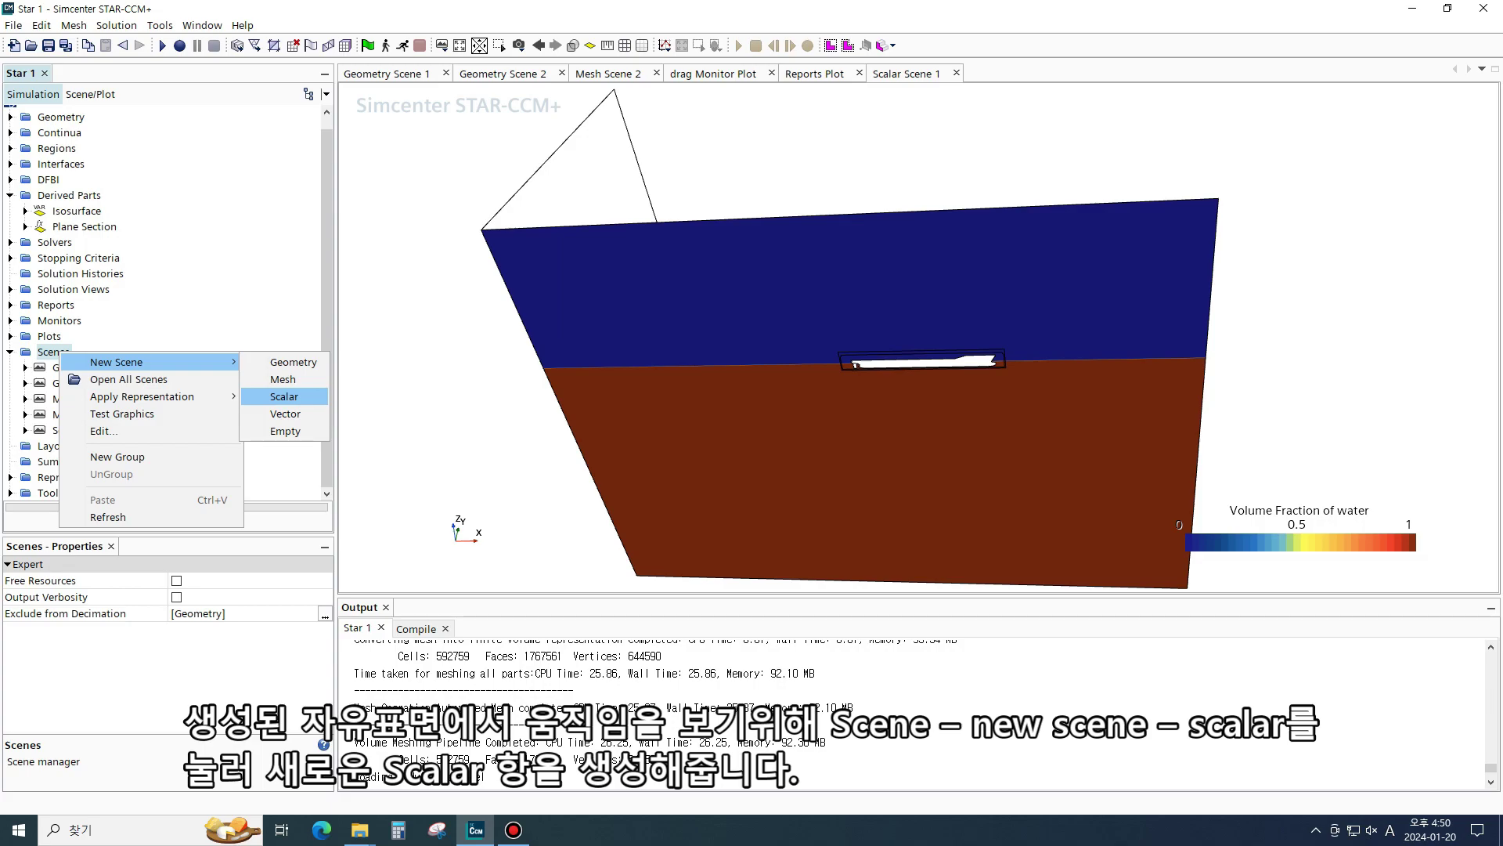
pyautogui.click(284, 396)
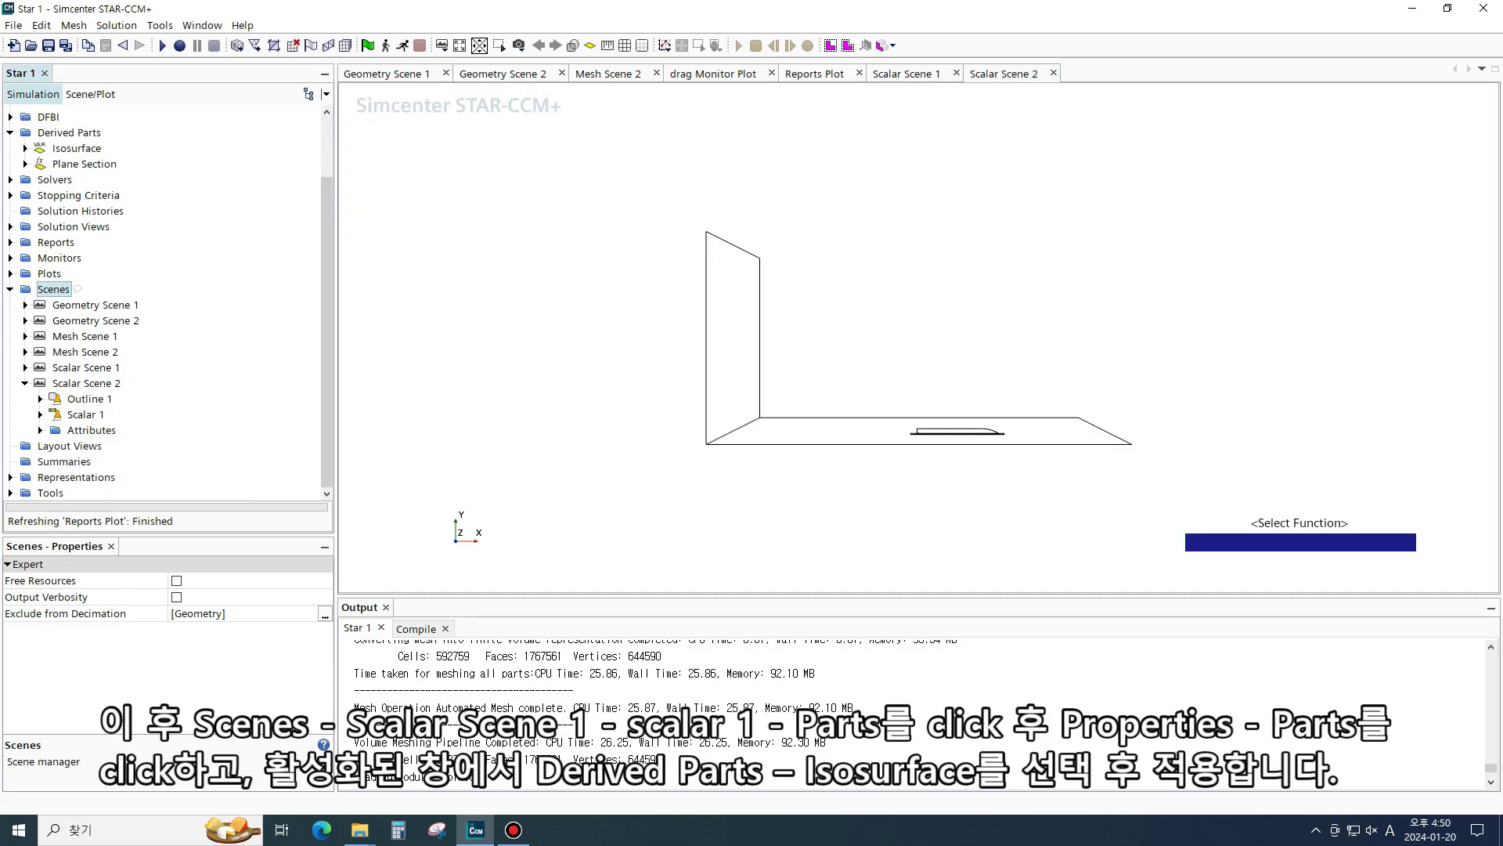
# Assign the Isosurface derived part as the parts of Scalar Scene 2's Scalar 1 displayer
pyautogui.click(40, 415)
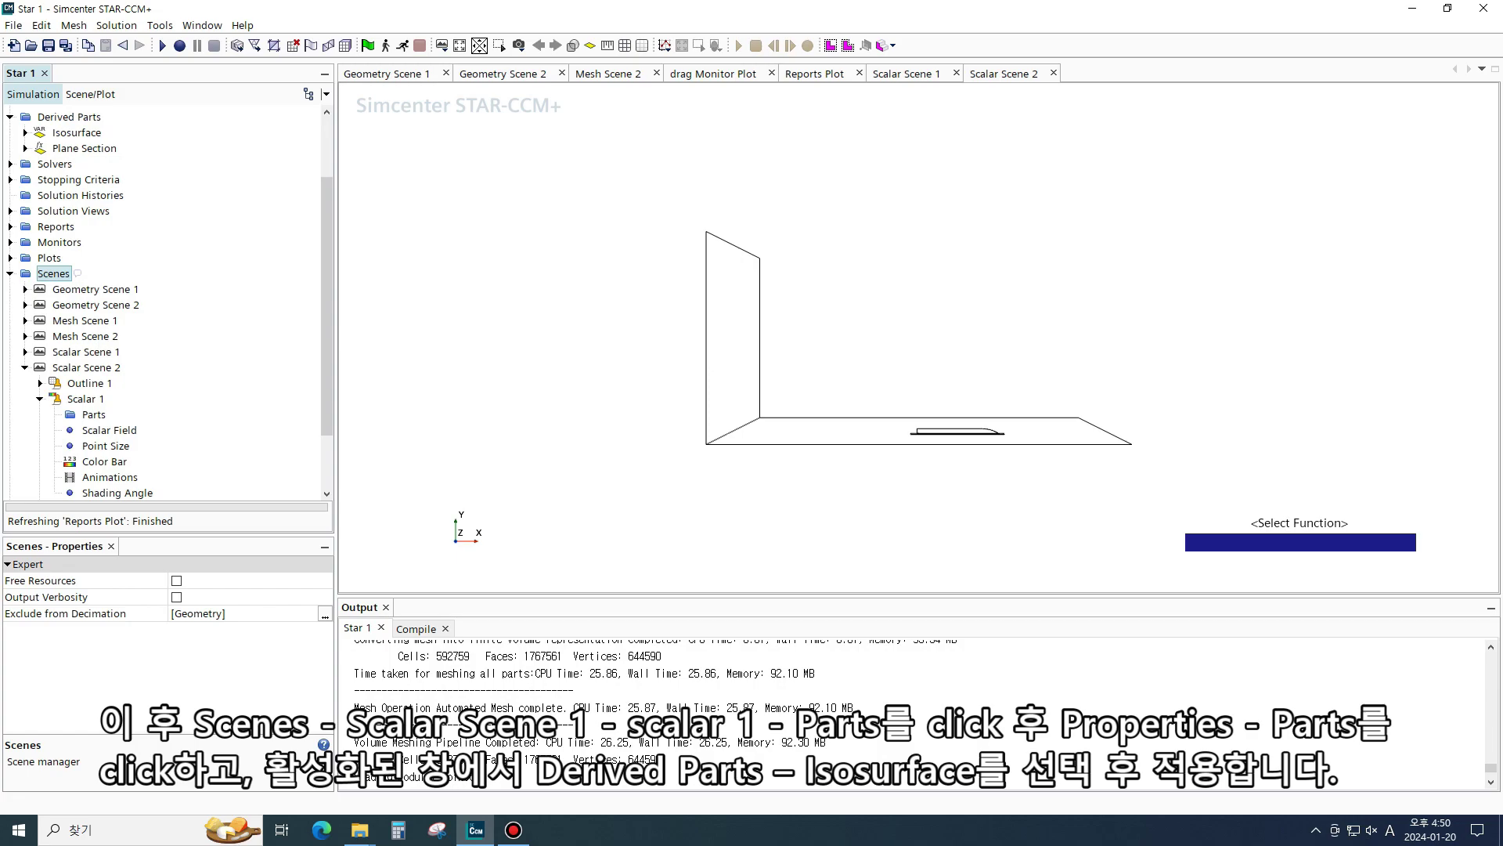
pyautogui.click(94, 415)
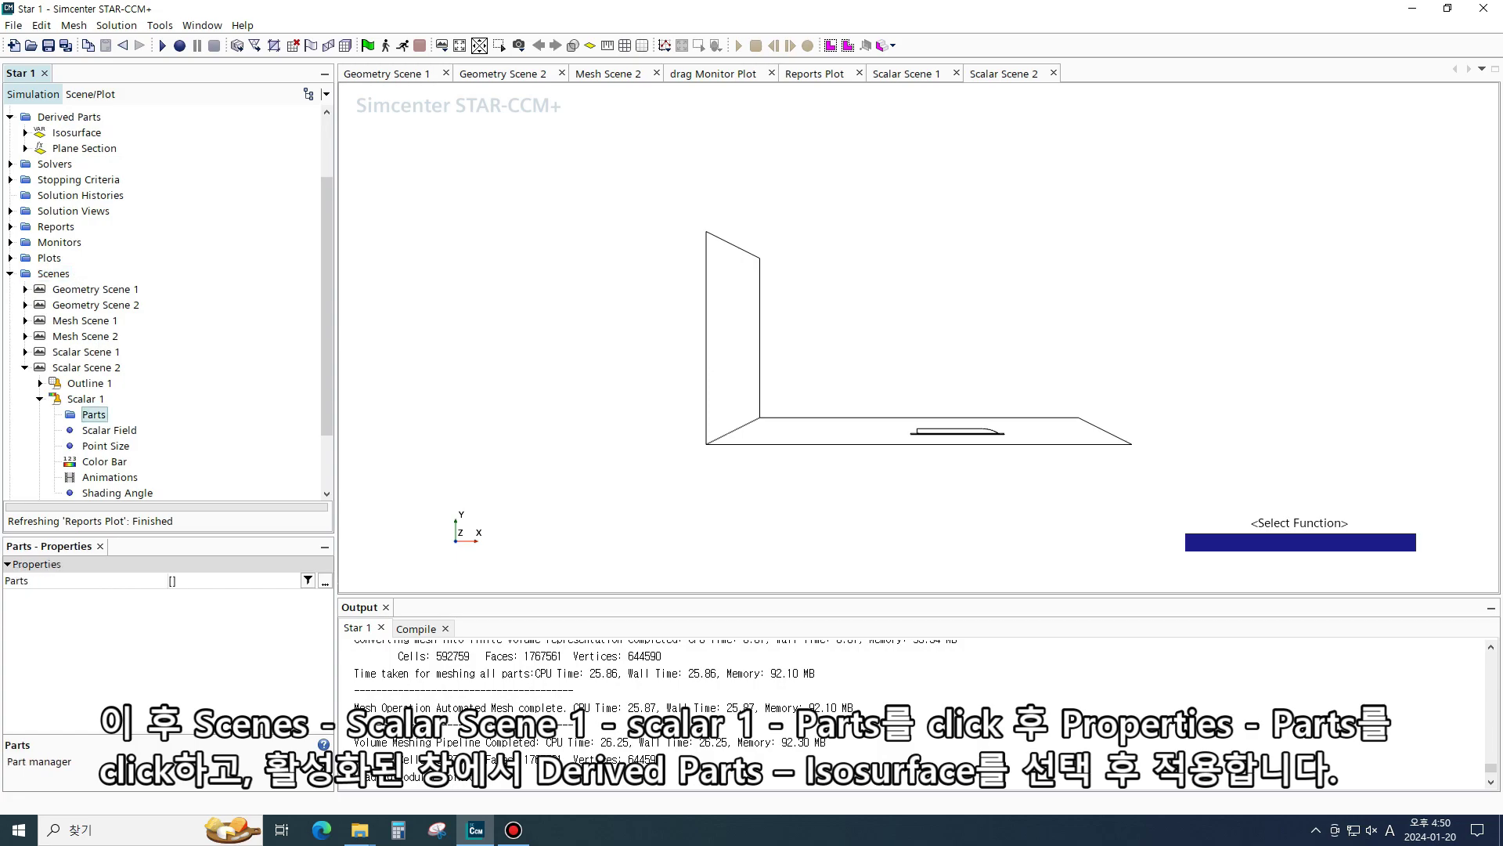
pyautogui.click(326, 581)
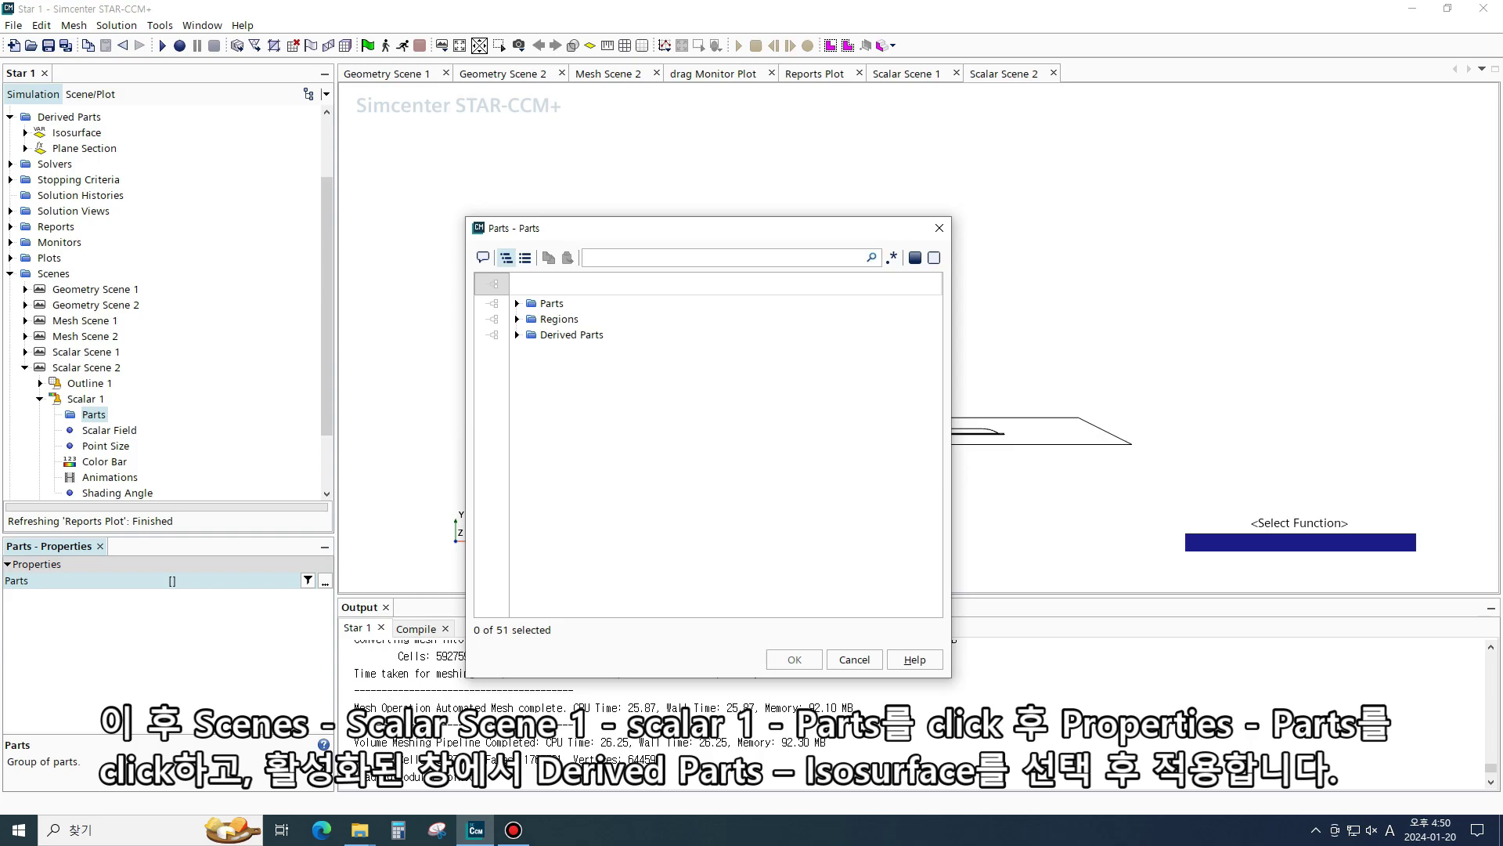
pyautogui.click(517, 334)
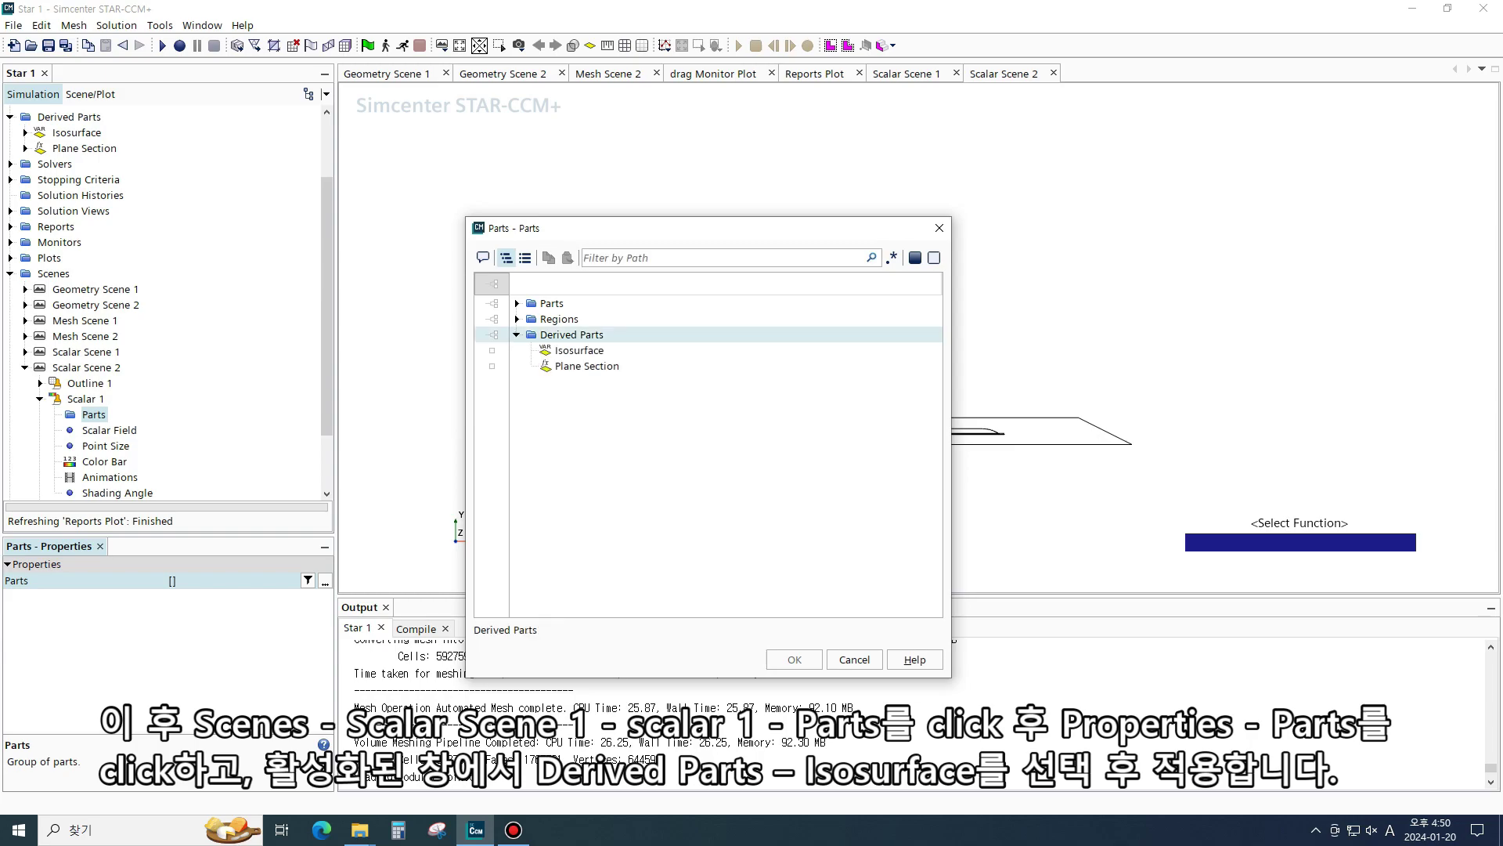
pyautogui.click(579, 351)
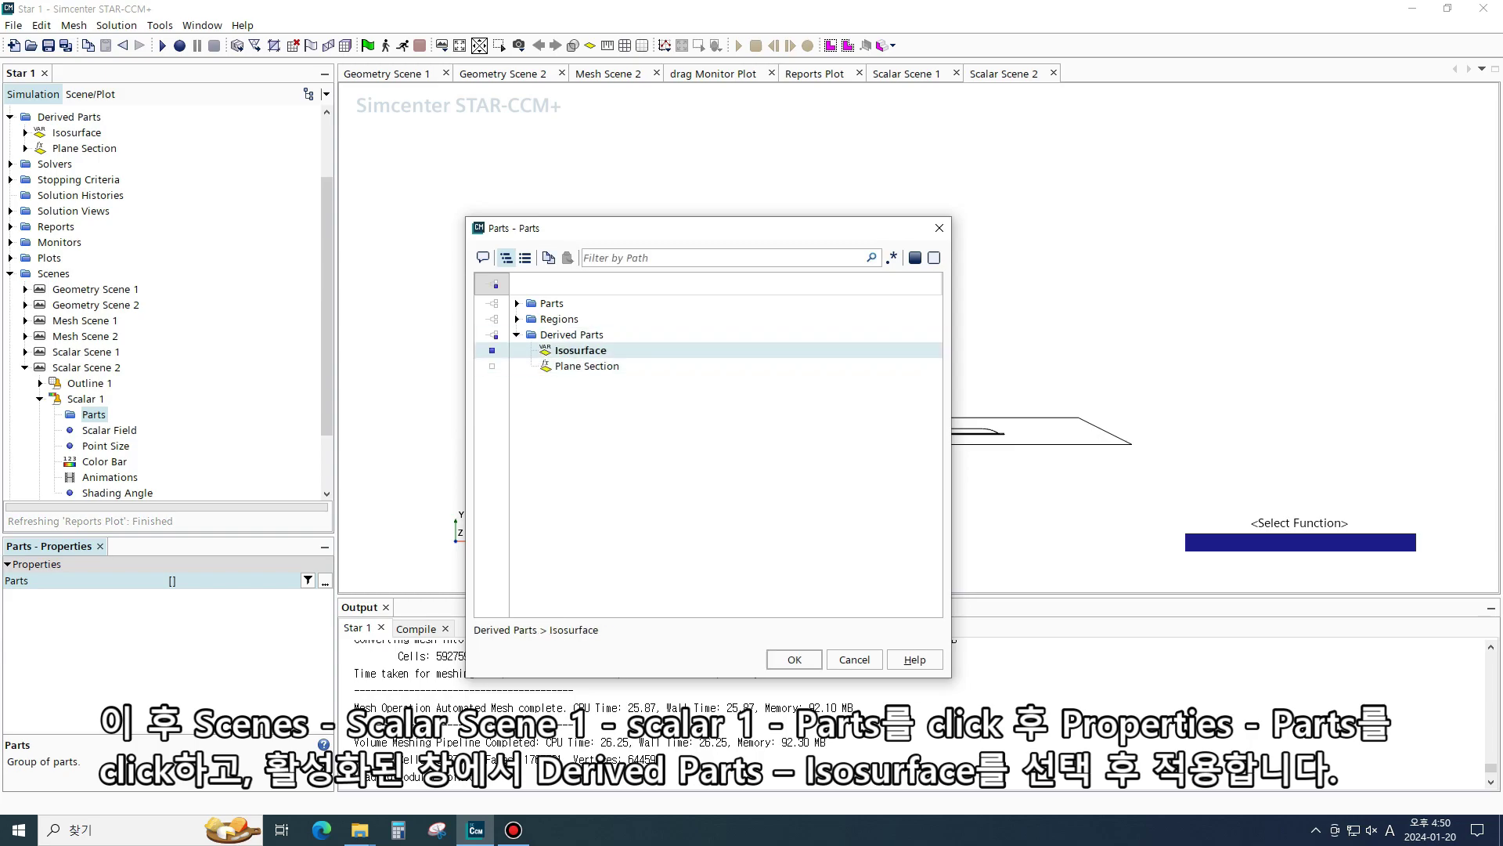
pyautogui.click(794, 659)
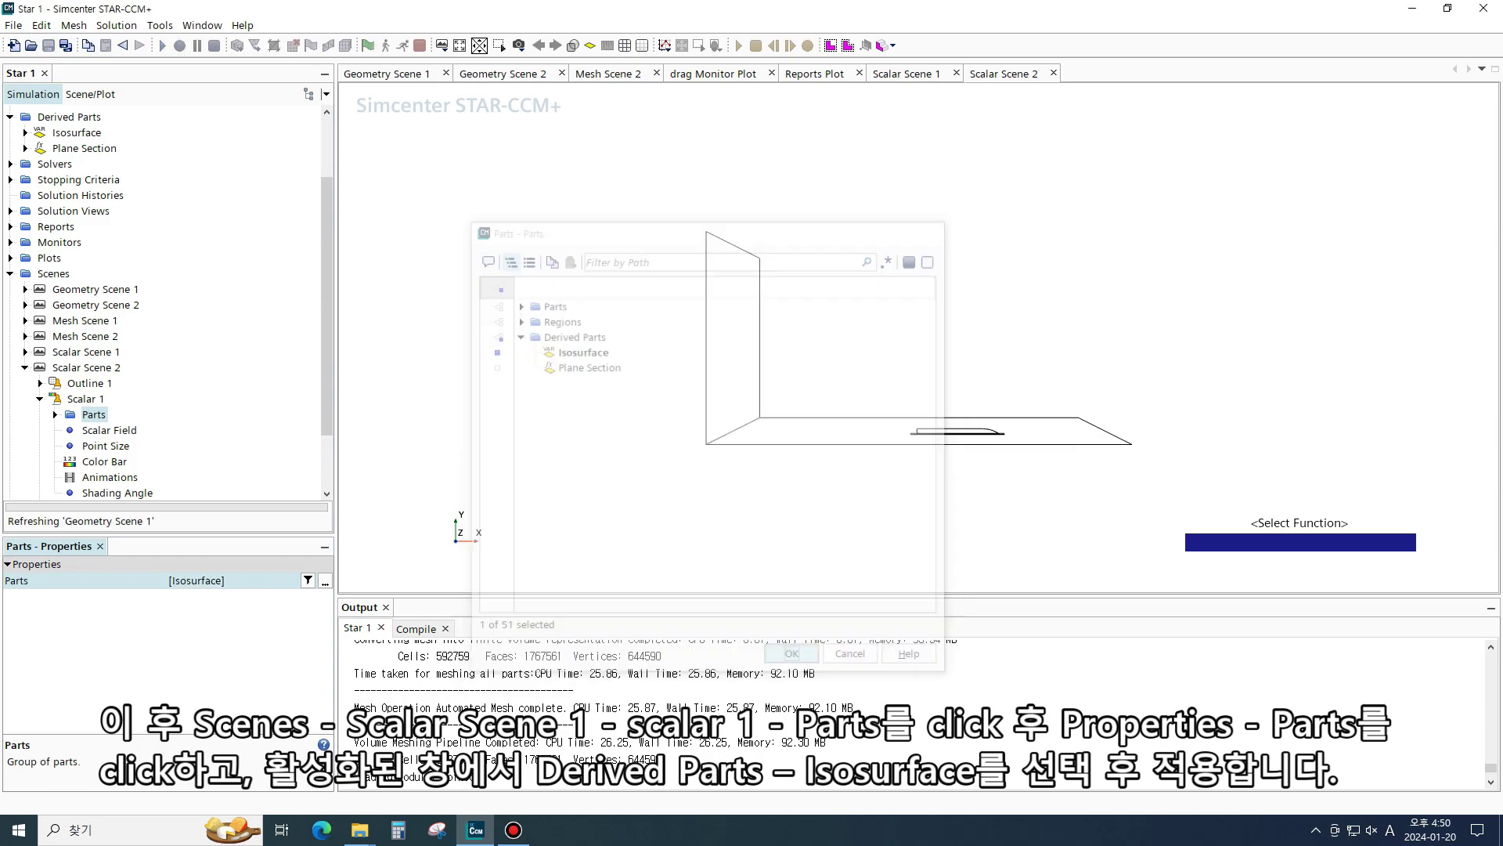
# Set the scalar field function of Scalar Scene 2's Scalar 1 displayer to the Laboratory Z component of Position
pyautogui.click(110, 430)
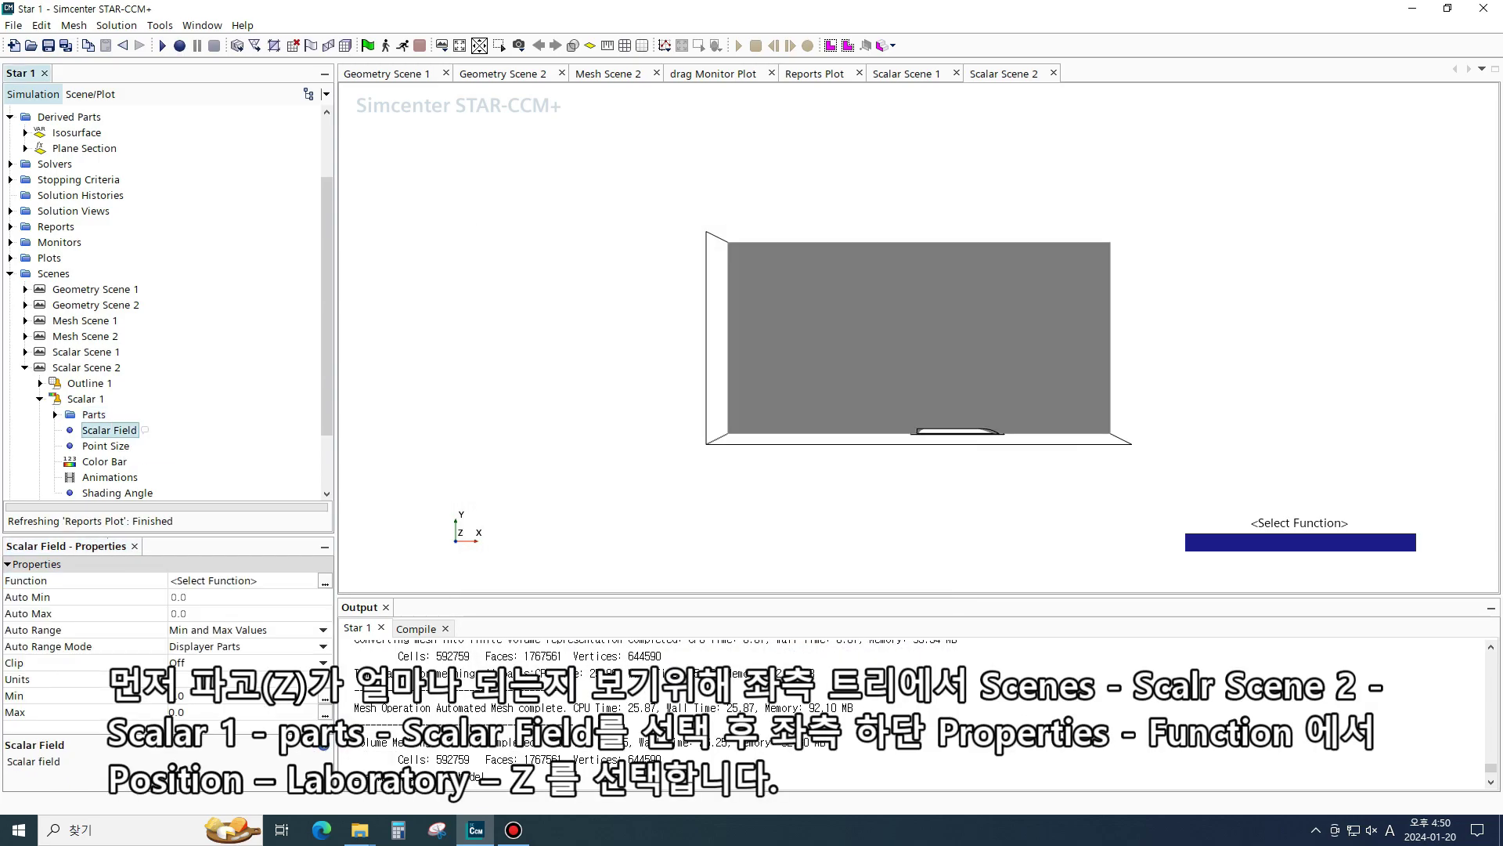
pyautogui.moveTo(896, 482); pyautogui.dragTo(898, 328)
pyautogui.scroll(10, 1010, 407)
pyautogui.moveTo(1028, 386)
pyautogui.mouseDown()
pyautogui.moveTo(1010, 386)
pyautogui.moveTo(939, 478)
pyautogui.moveTo(979, 407)
pyautogui.mouseUp()
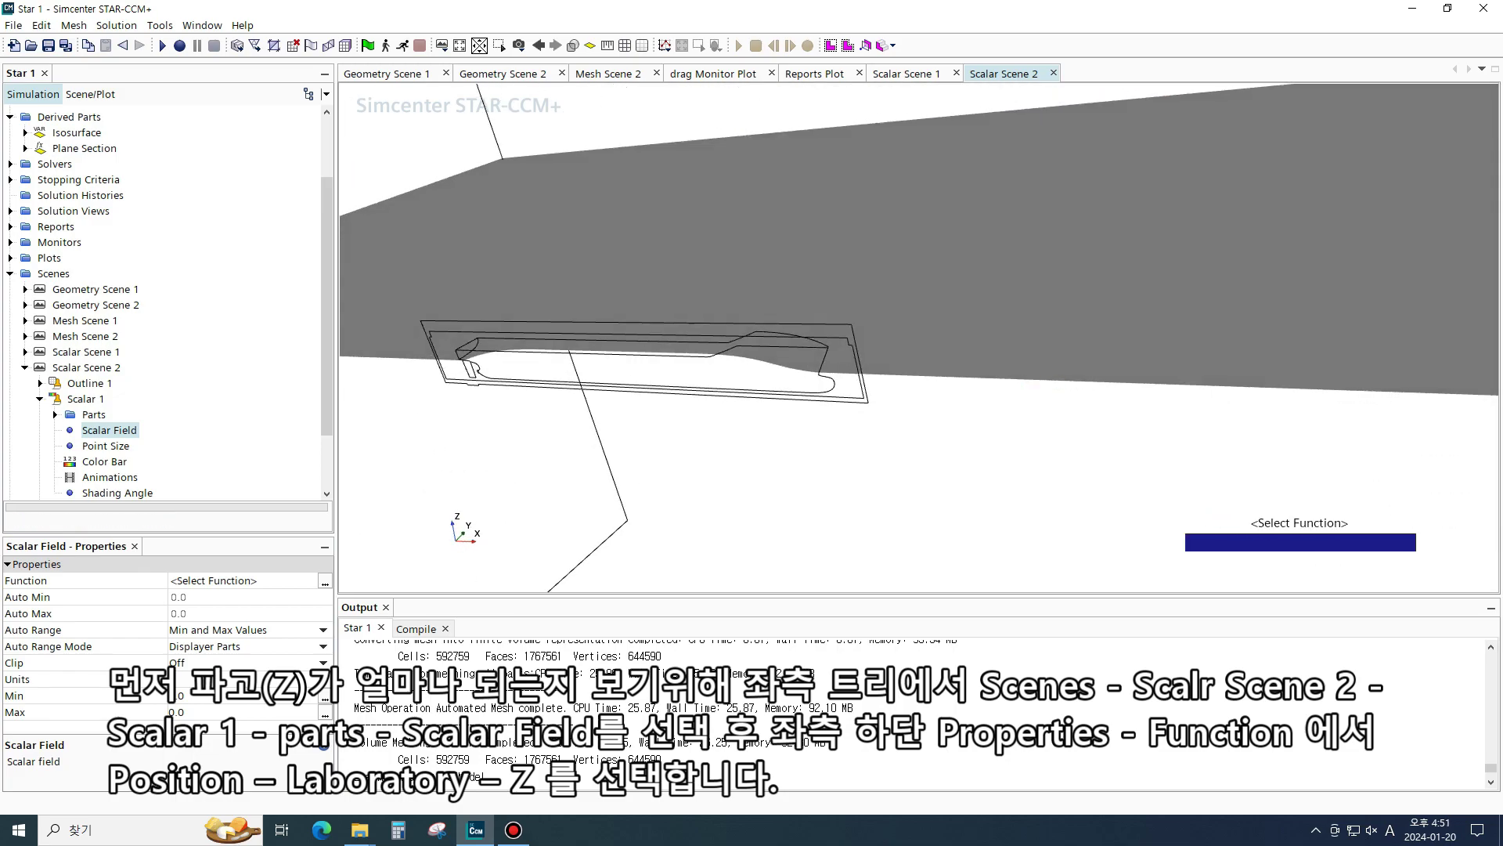
pyautogui.click(325, 581)
pyautogui.write('pos')
pyautogui.click(365, 315)
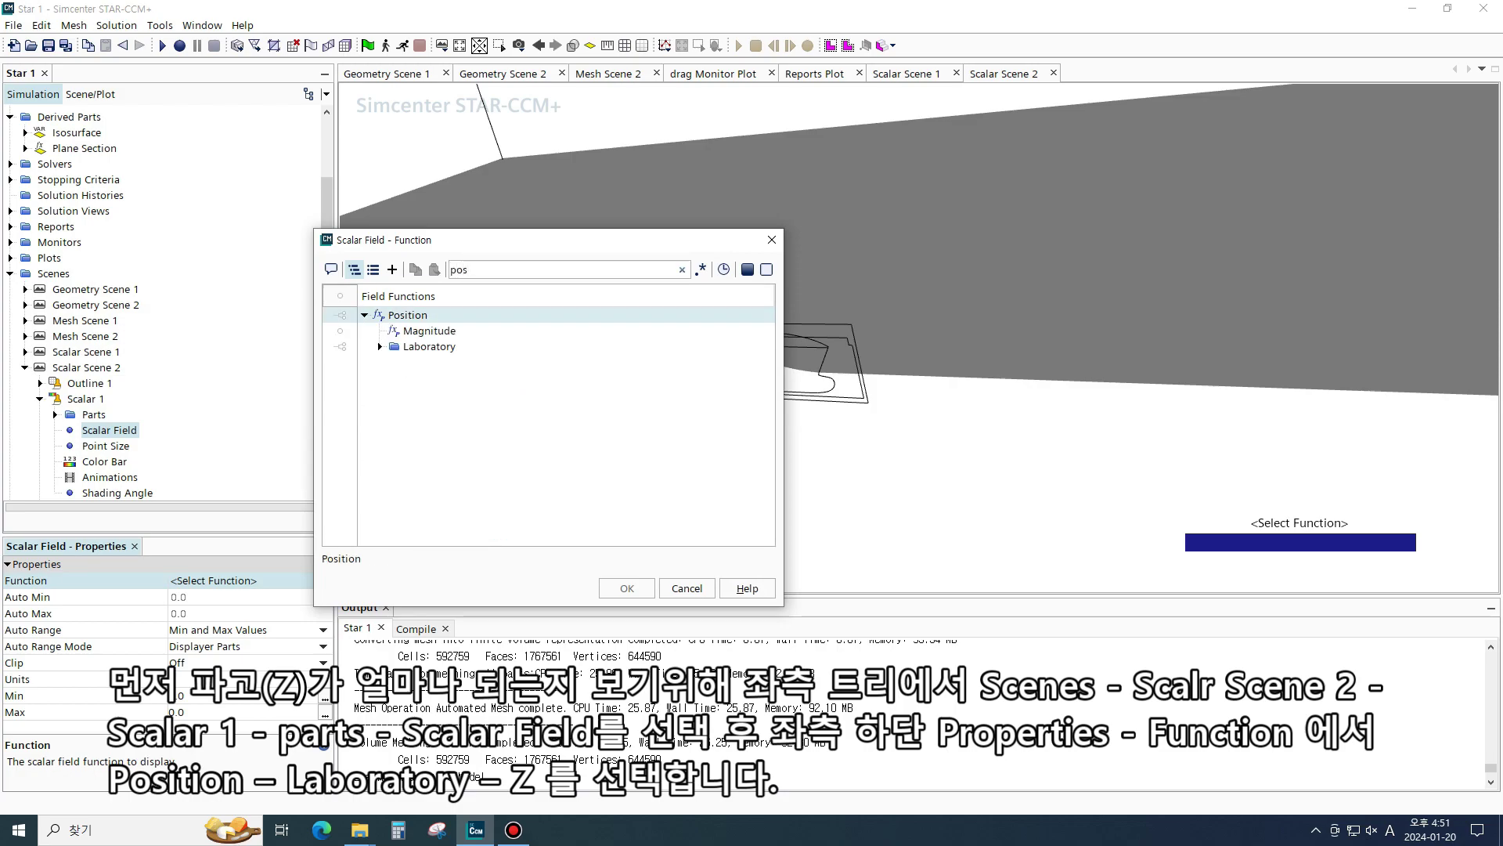
pyautogui.click(380, 346)
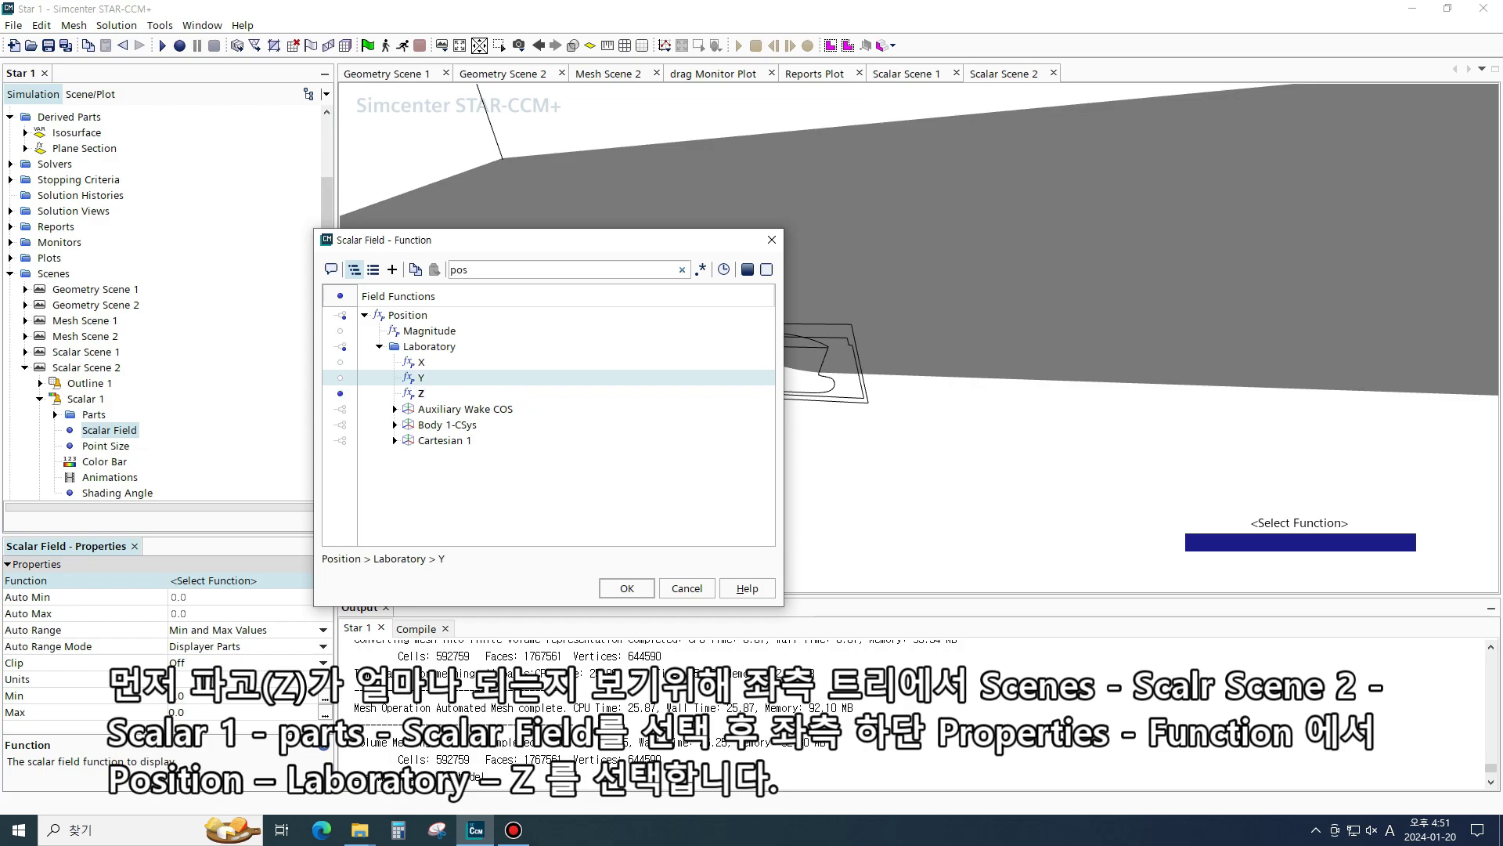
pyautogui.click(627, 588)
# Apply the symmetry 1 transform to Scalar Scene 2's Scalar 1 displayer to mirror the free surface
pyautogui.moveTo(901, 360); pyautogui.dragTo(939, 360)
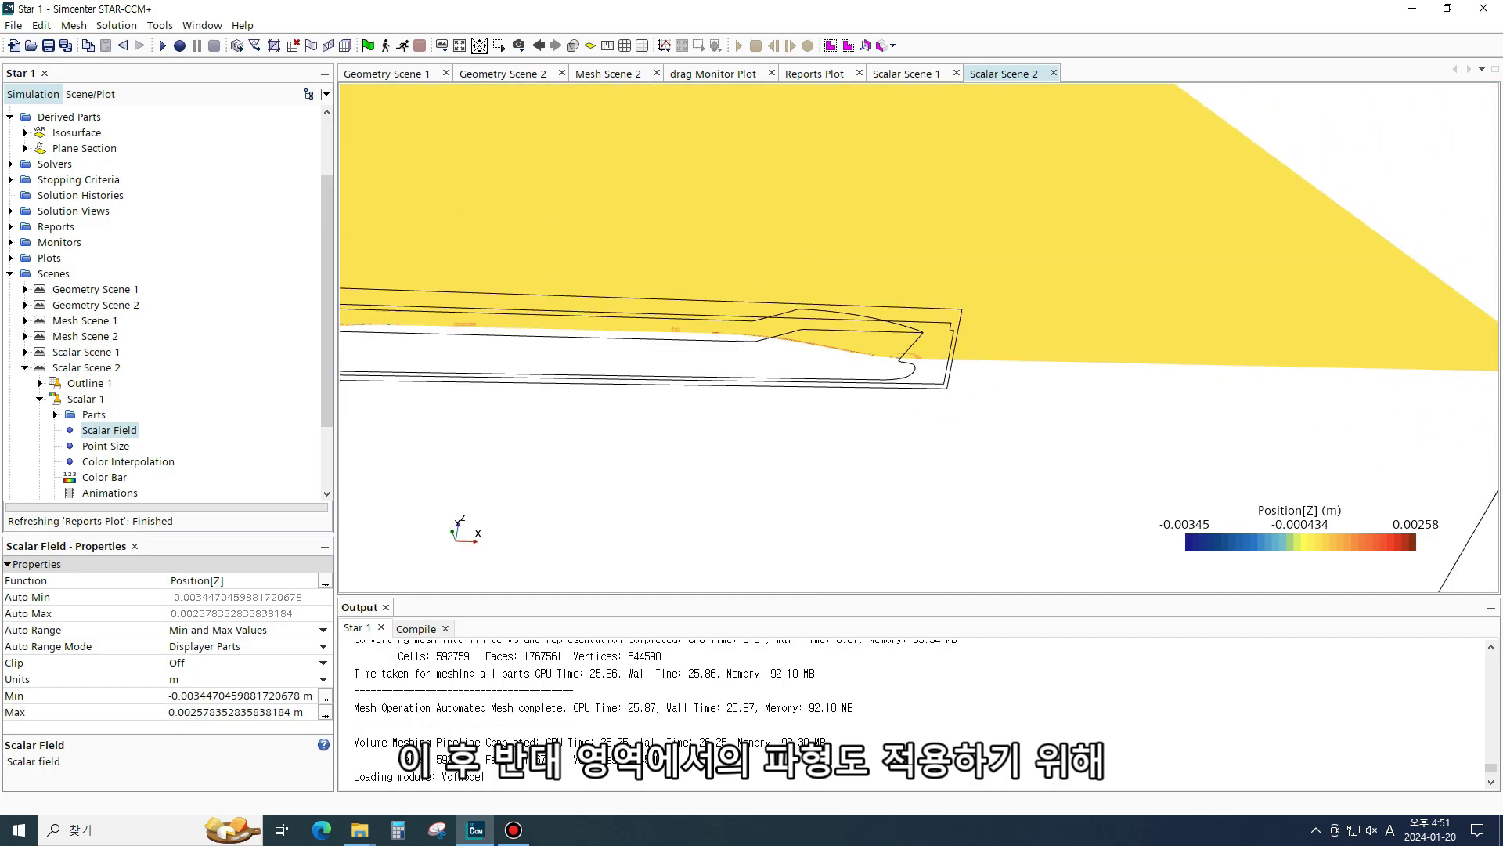
pyautogui.scroll(-4, 744, 375)
pyautogui.scroll(5, 940, 376)
pyautogui.moveTo(940, 376); pyautogui.dragTo(900, 383)
pyautogui.scroll(-1, 1159, 398)
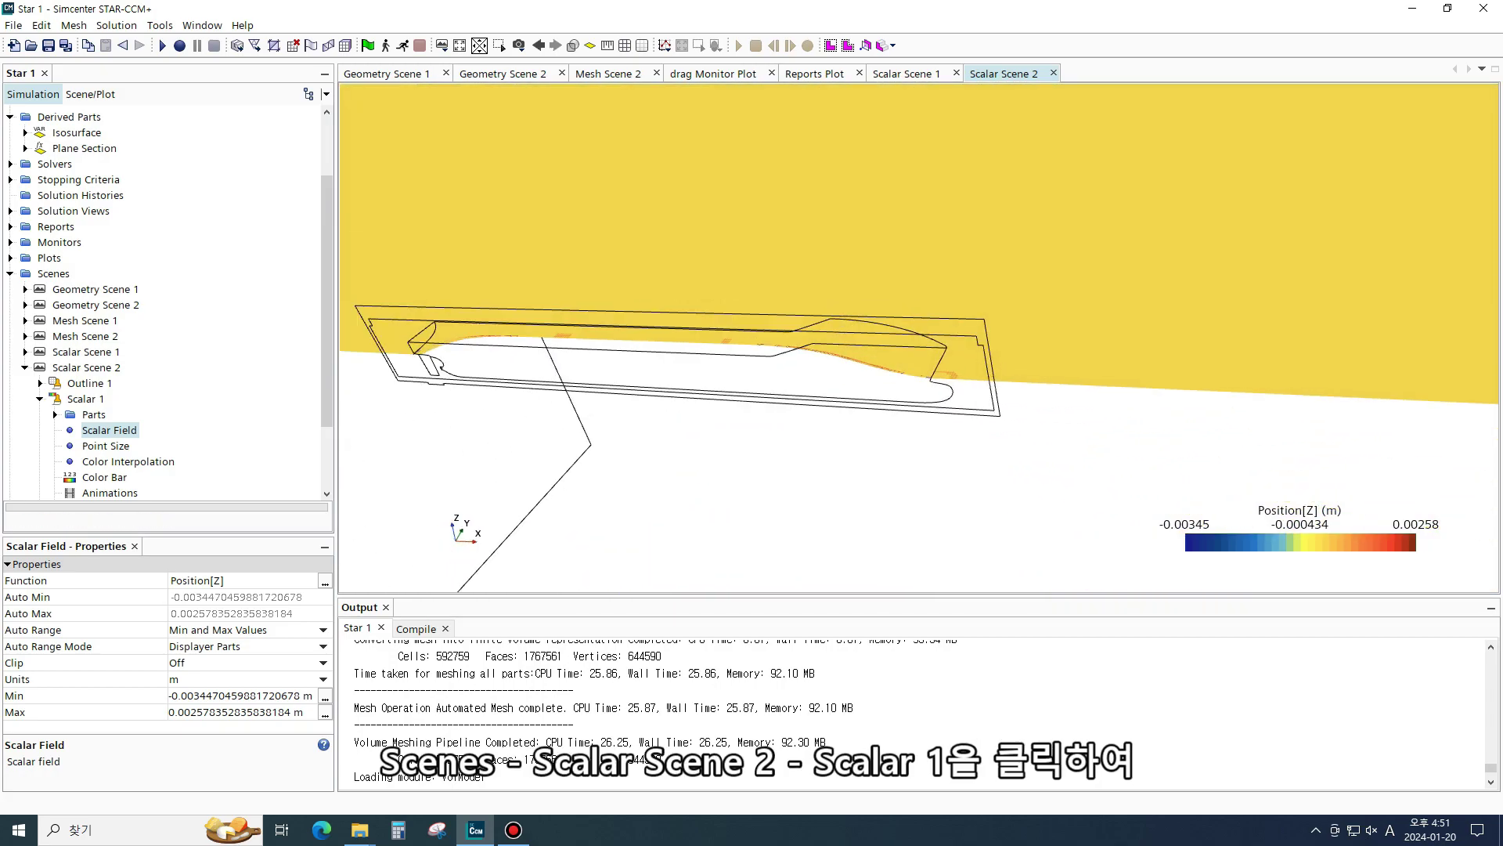
pyautogui.click(85, 399)
pyautogui.scroll(-3, 235, 705)
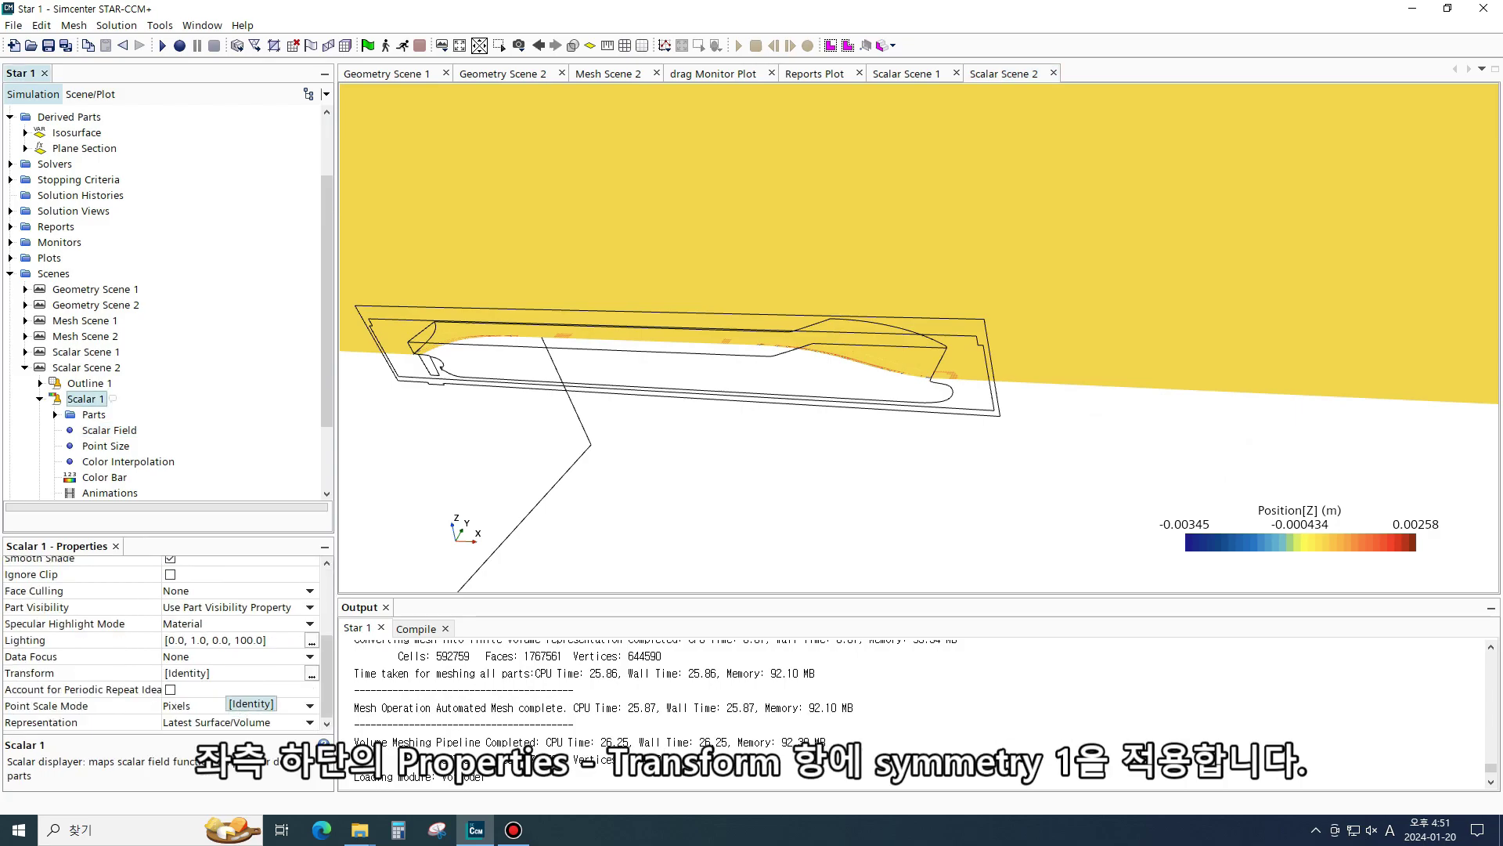
pyautogui.click(235, 673)
pyautogui.click(235, 723)
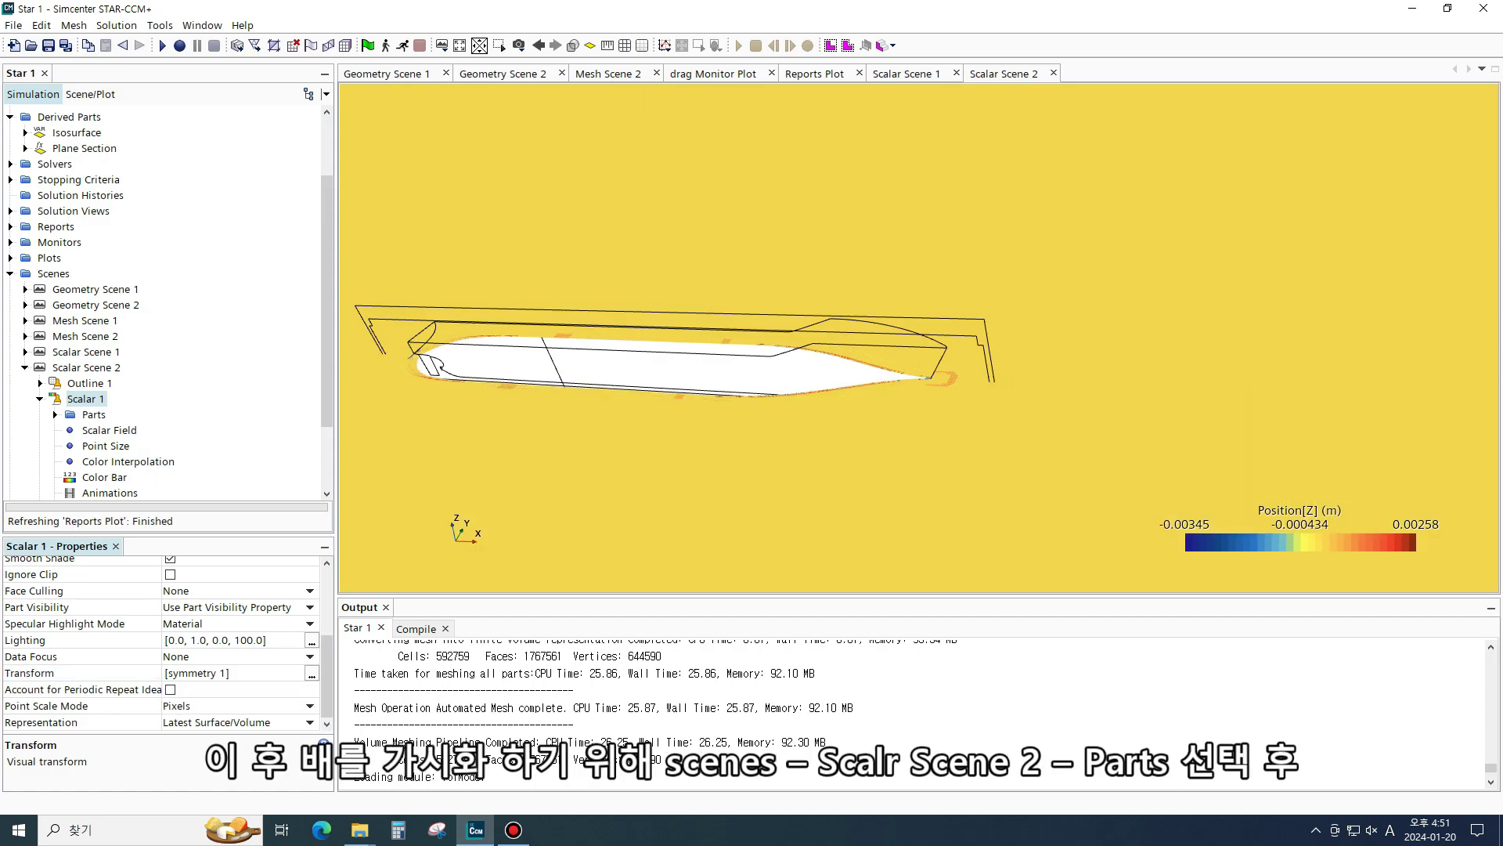
# Restrict Scalar Scene 2's Outline 1 parts to the overset region's six KCS_Geometry boundaries: Deck, Hull, Rudder, Rudder Edge, Shaft and Stern
pyautogui.click(40, 383)
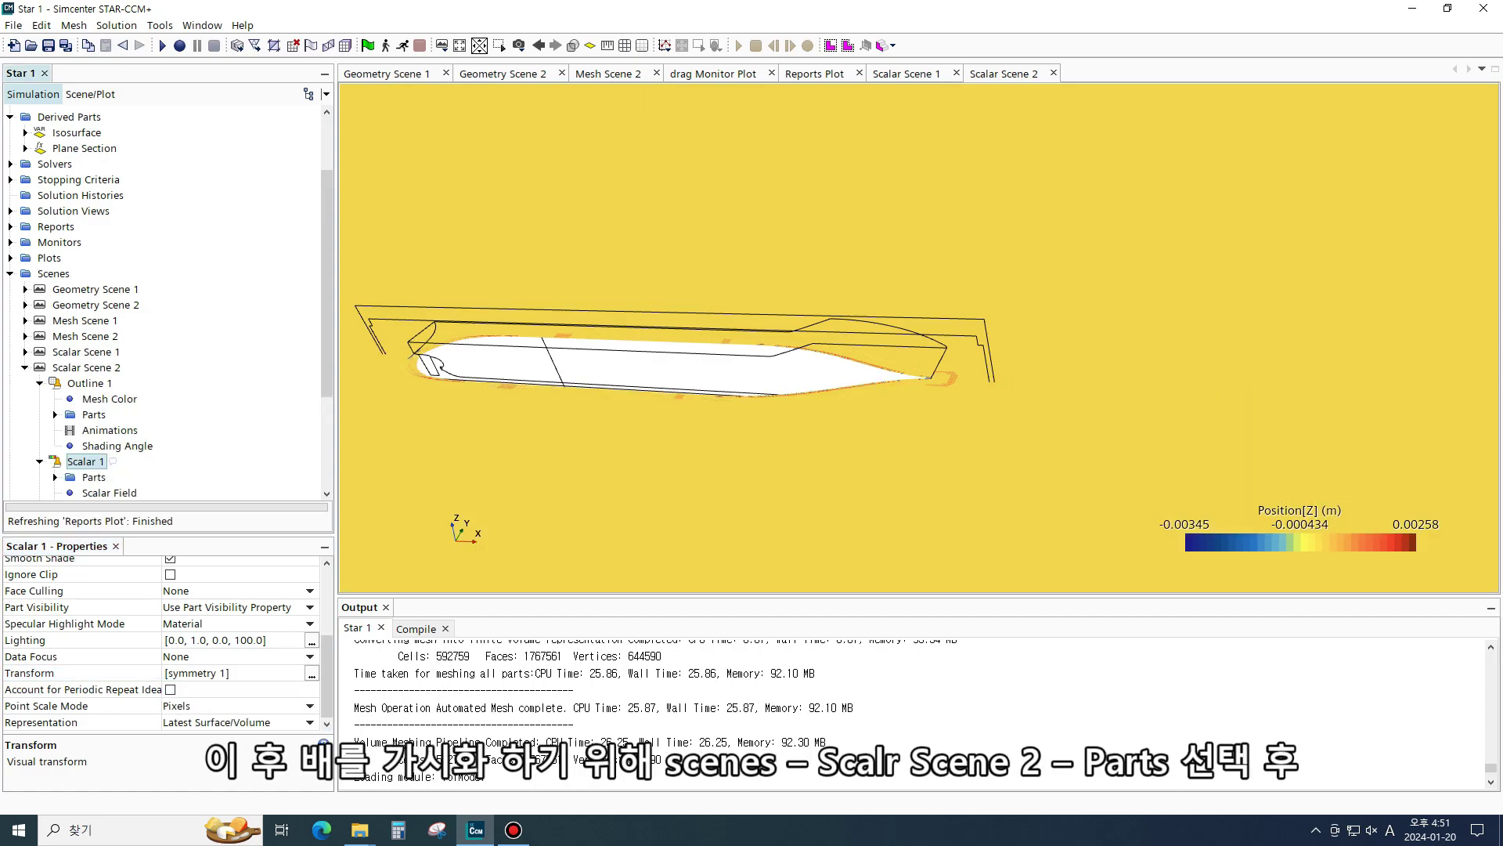
pyautogui.click(55, 415)
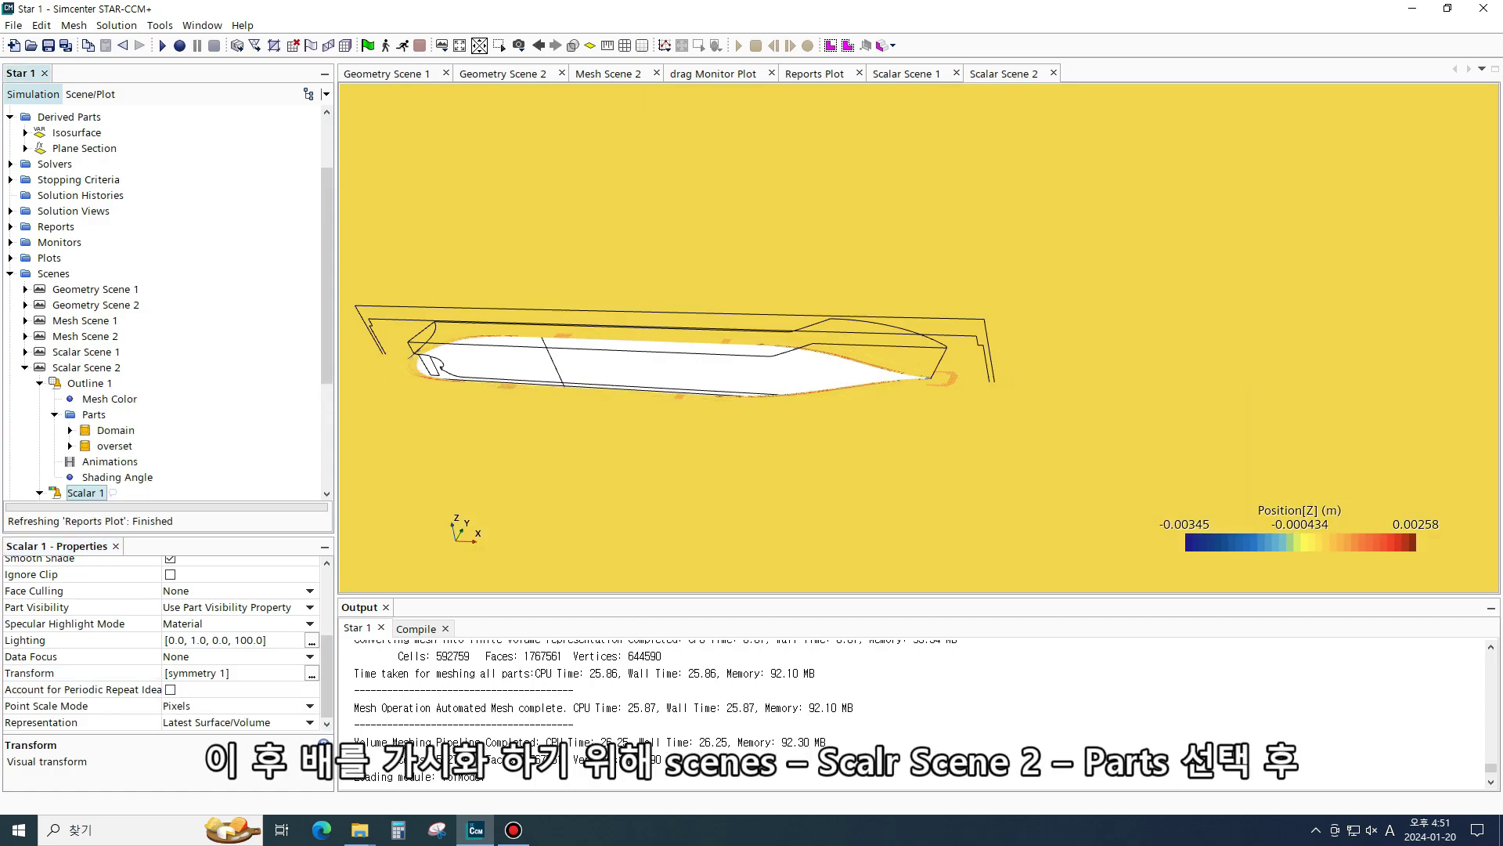
pyautogui.click(94, 415)
pyautogui.click(325, 581)
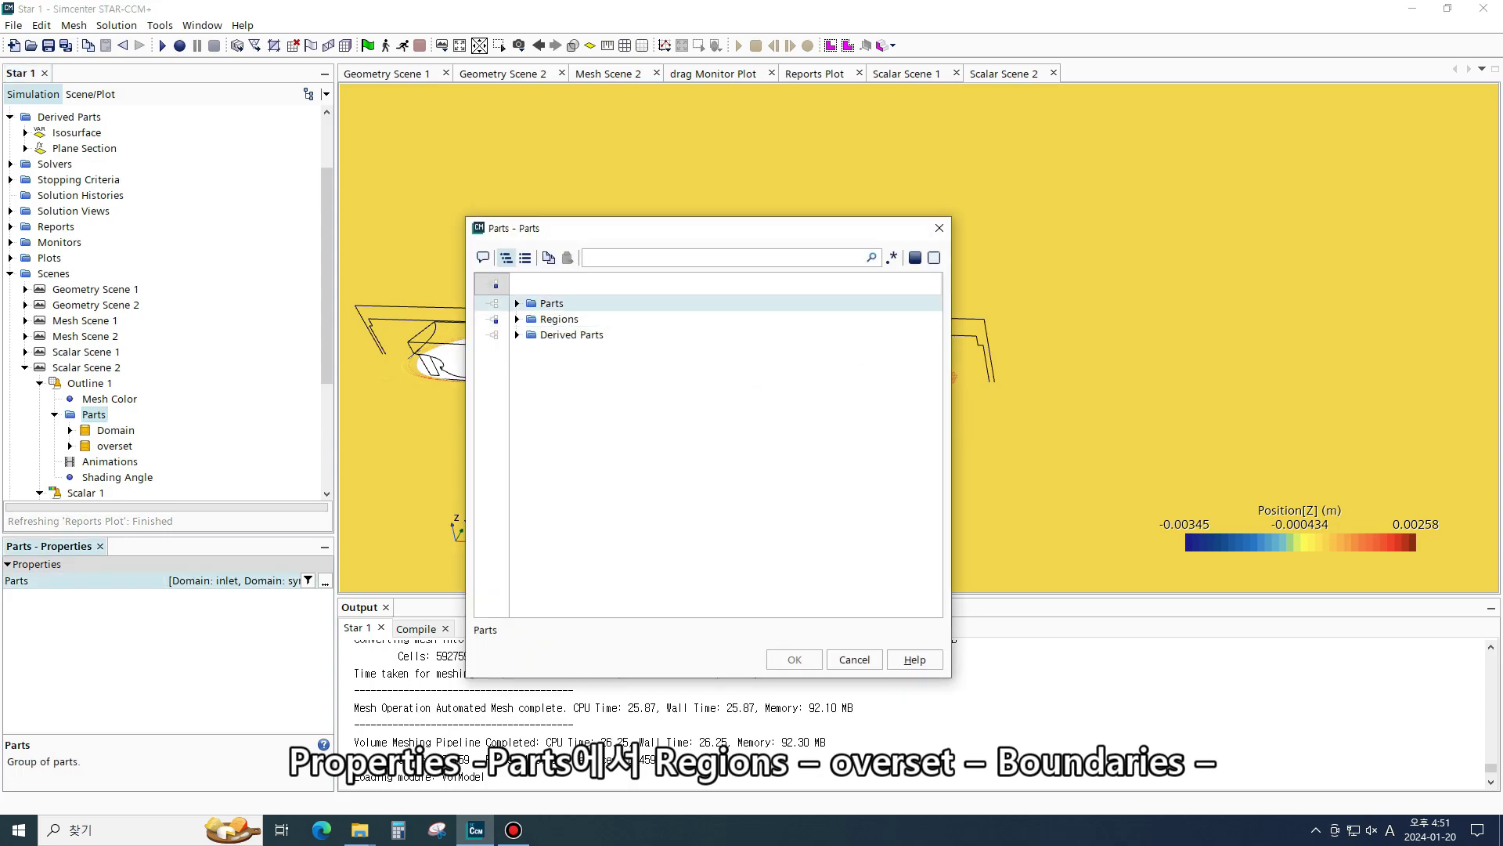
pyautogui.click(517, 319)
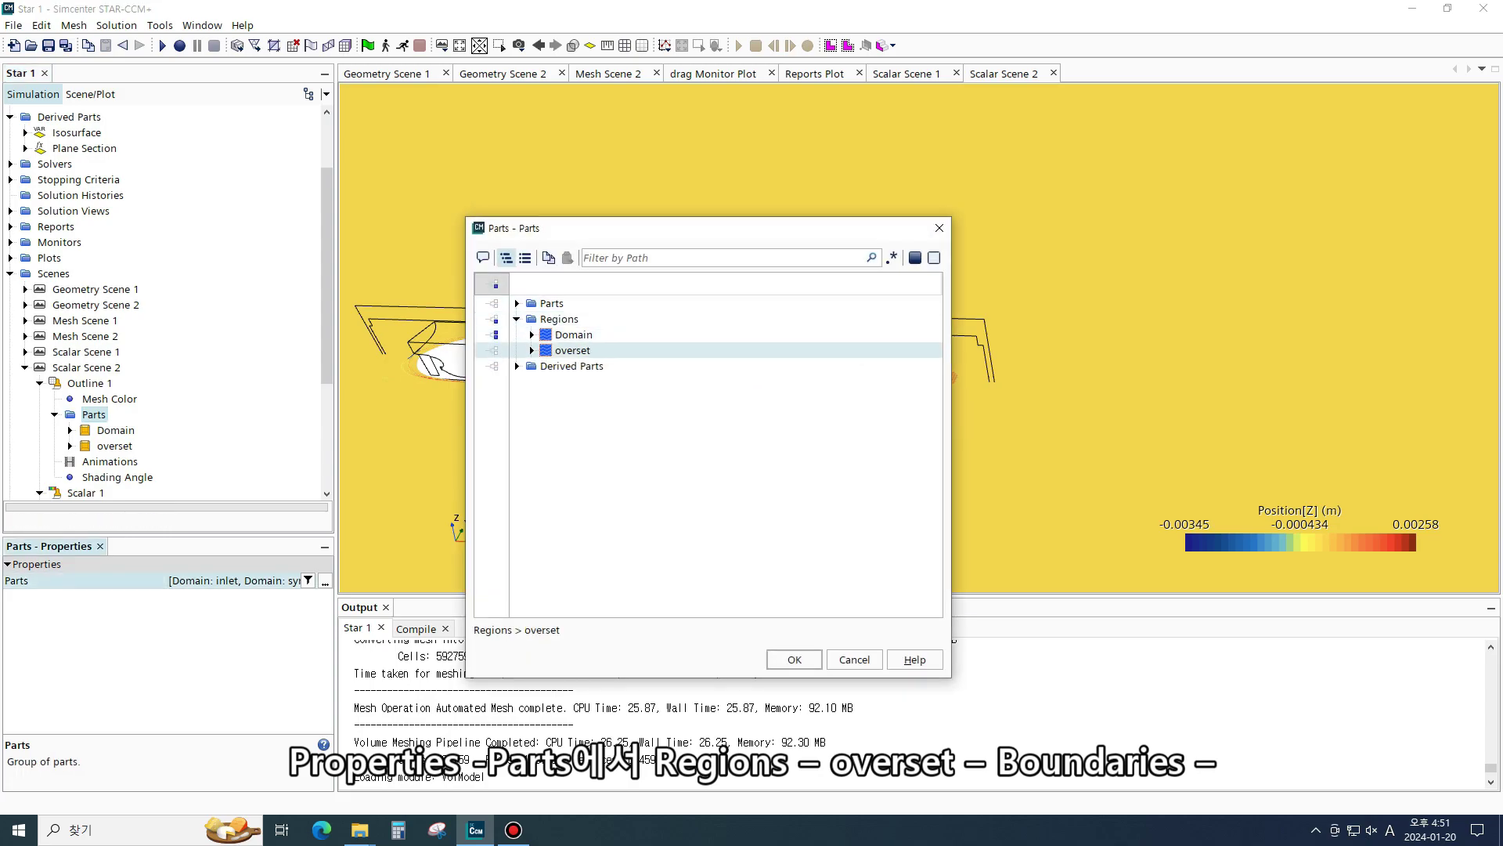
pyautogui.click(532, 351)
pyautogui.click(546, 367)
pyautogui.click(492, 382)
pyautogui.click(492, 398)
pyautogui.click(492, 414)
pyautogui.click(491, 429)
pyautogui.click(492, 445)
pyautogui.click(491, 460)
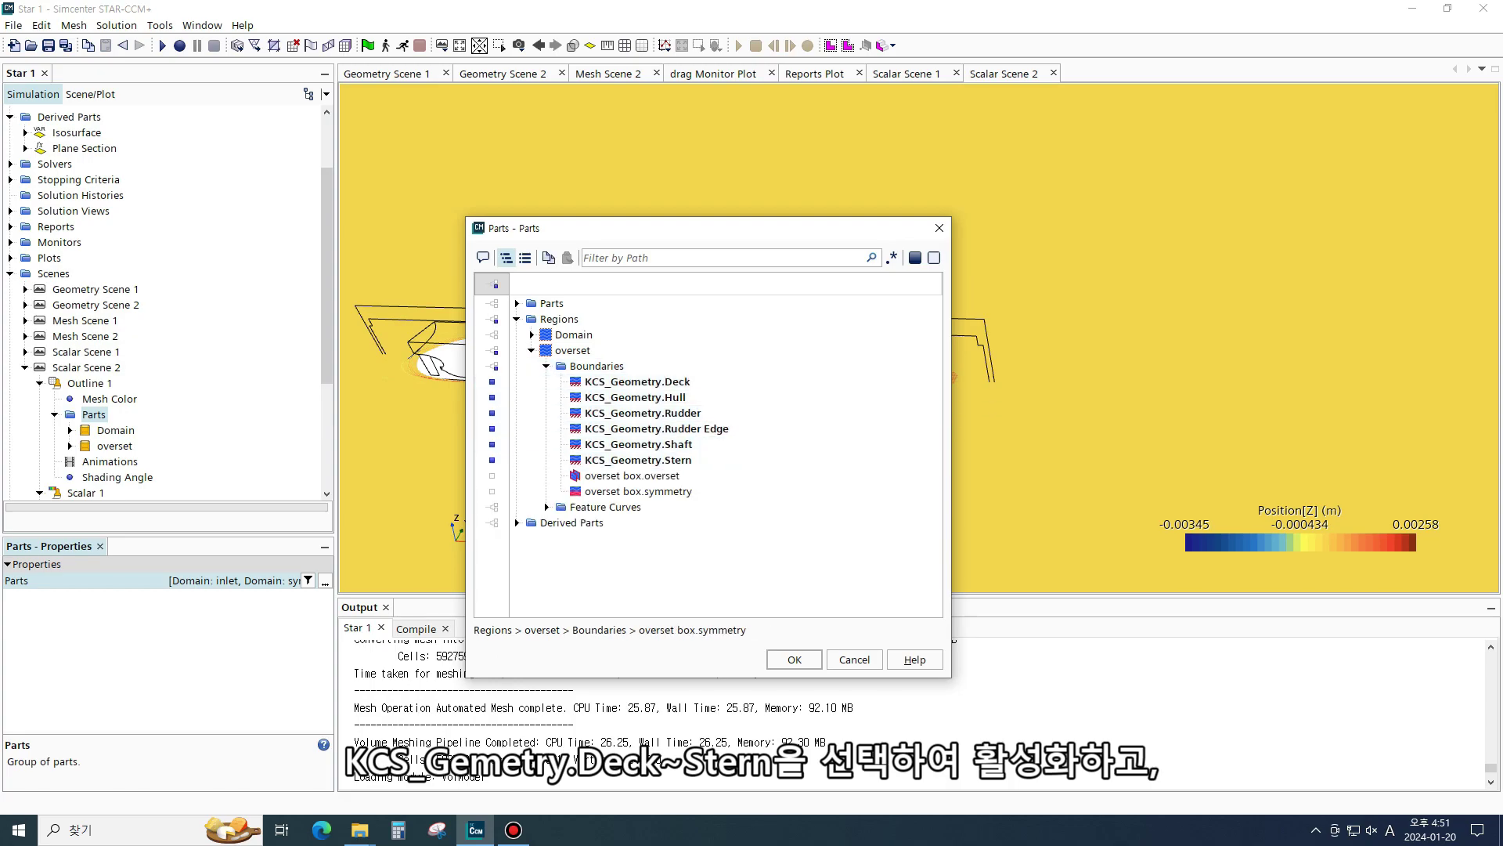
pyautogui.click(794, 659)
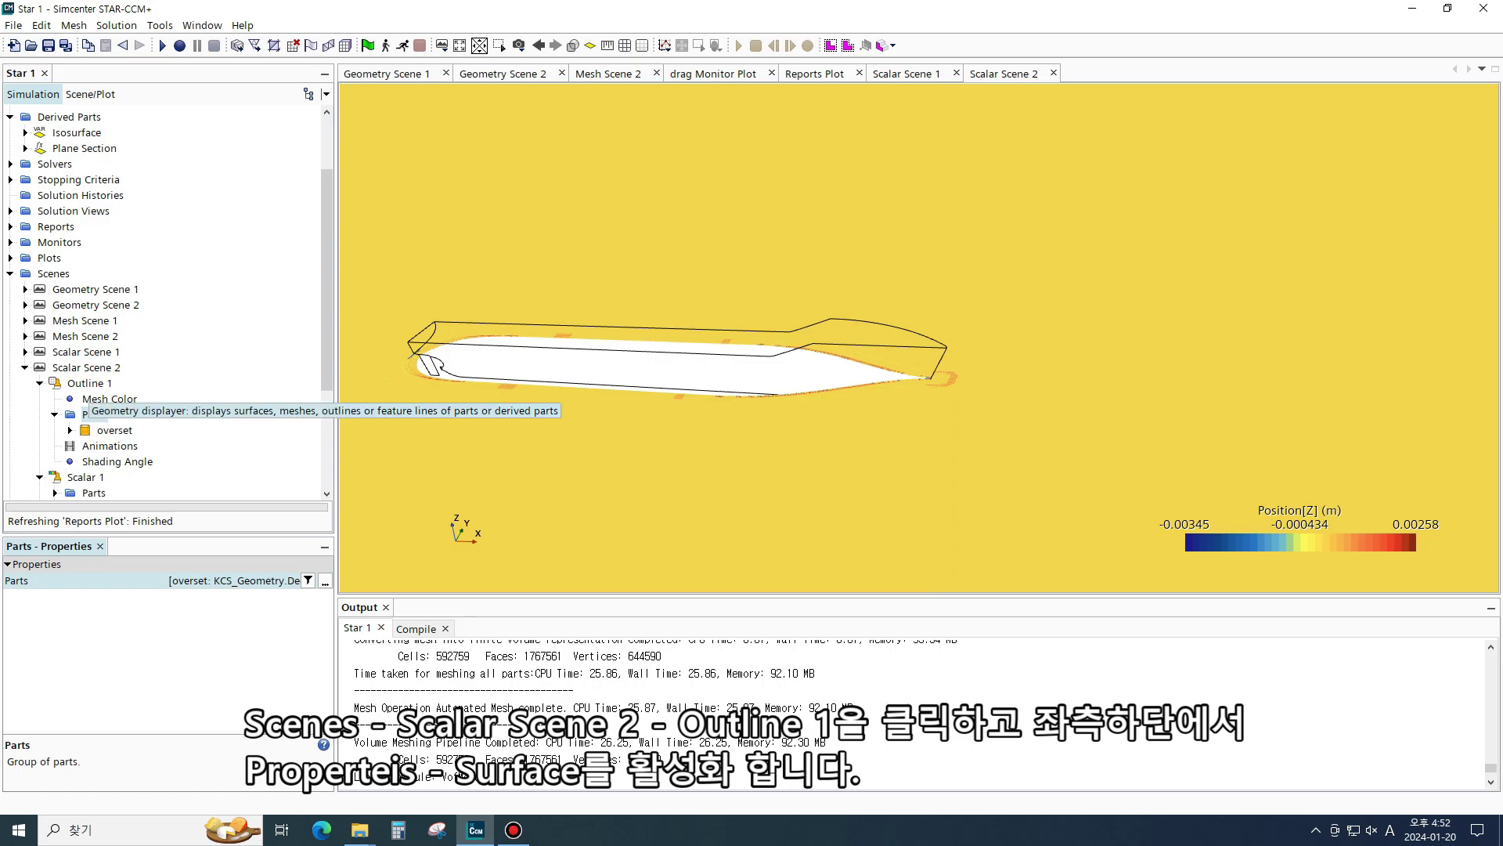
# Enable surface display for Scalar Scene 2's Outline 1 displayer and set its transform to symmetry 1
pyautogui.click(89, 384)
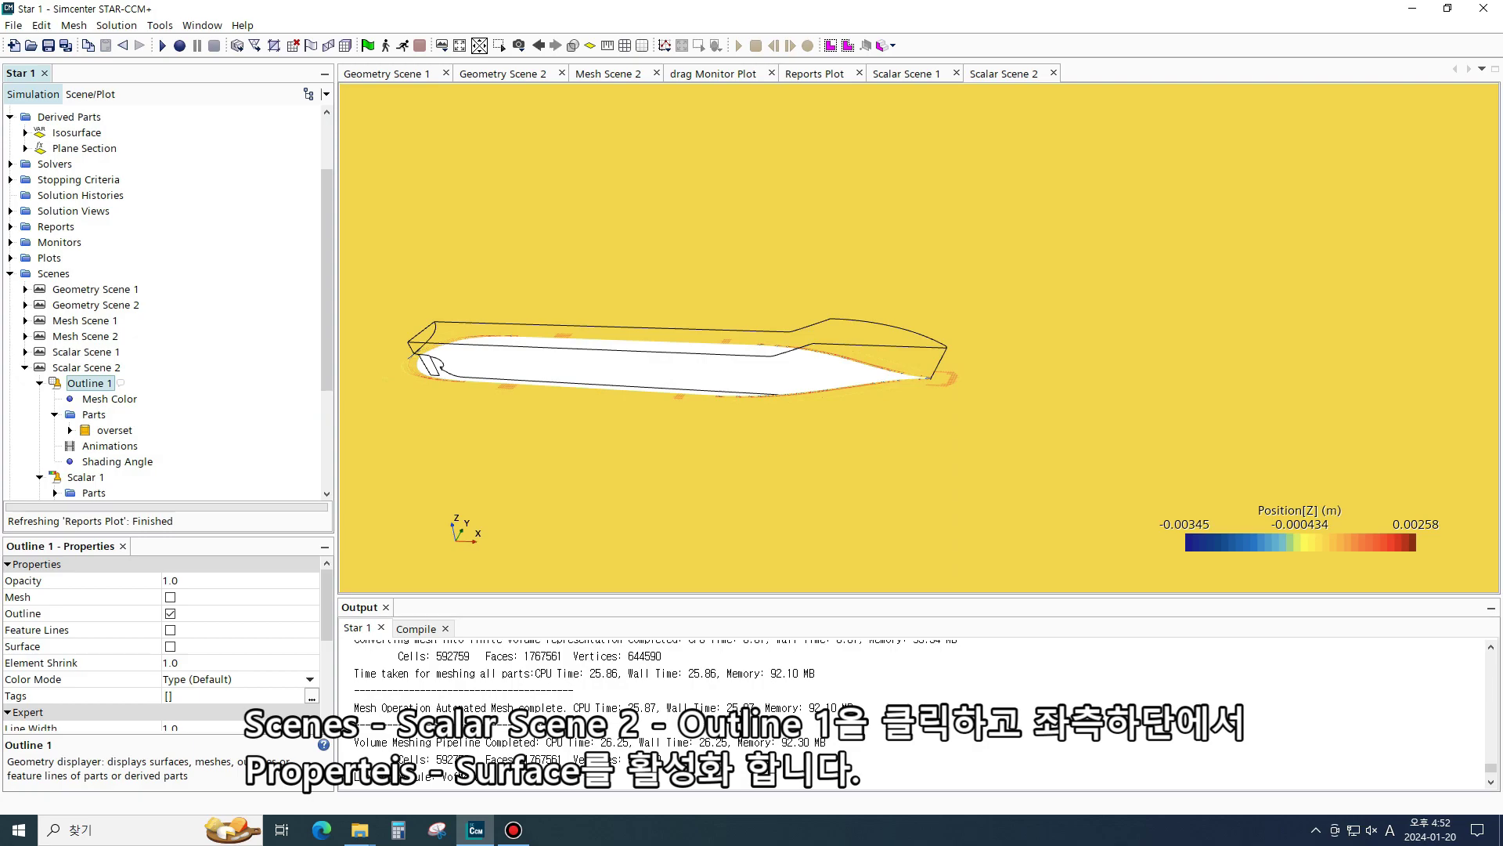
pyautogui.click(170, 646)
pyautogui.moveTo(519, 439)
pyautogui.mouseDown()
pyautogui.moveTo(560, 429)
pyautogui.moveTo(579, 462)
pyautogui.moveTo(505, 473)
pyautogui.moveTo(526, 450)
pyautogui.moveTo(427, 501)
pyautogui.moveTo(524, 454)
pyautogui.mouseUp()
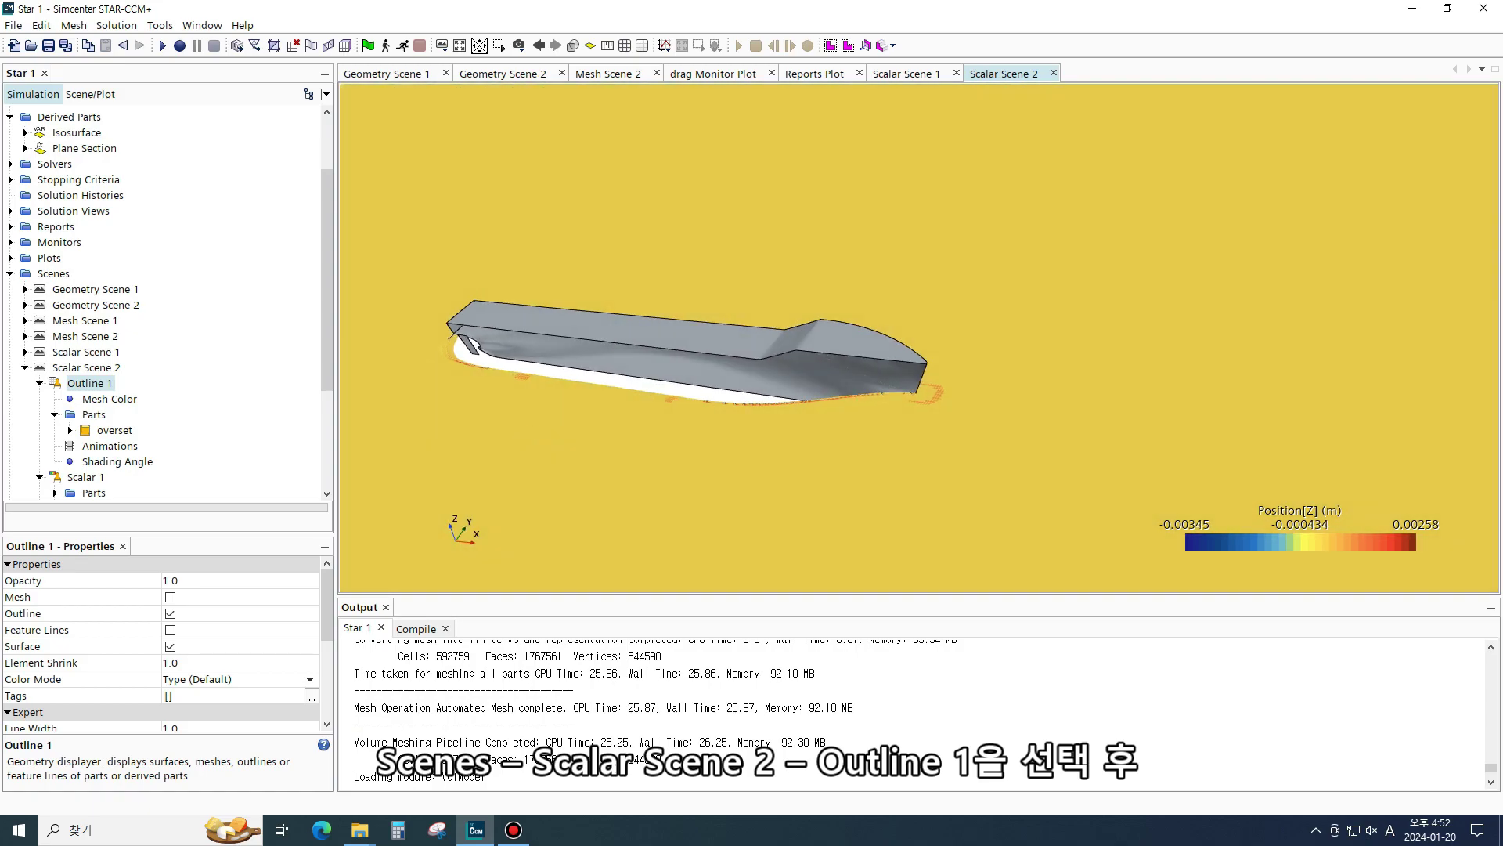
pyautogui.scroll(-3, 234, 665)
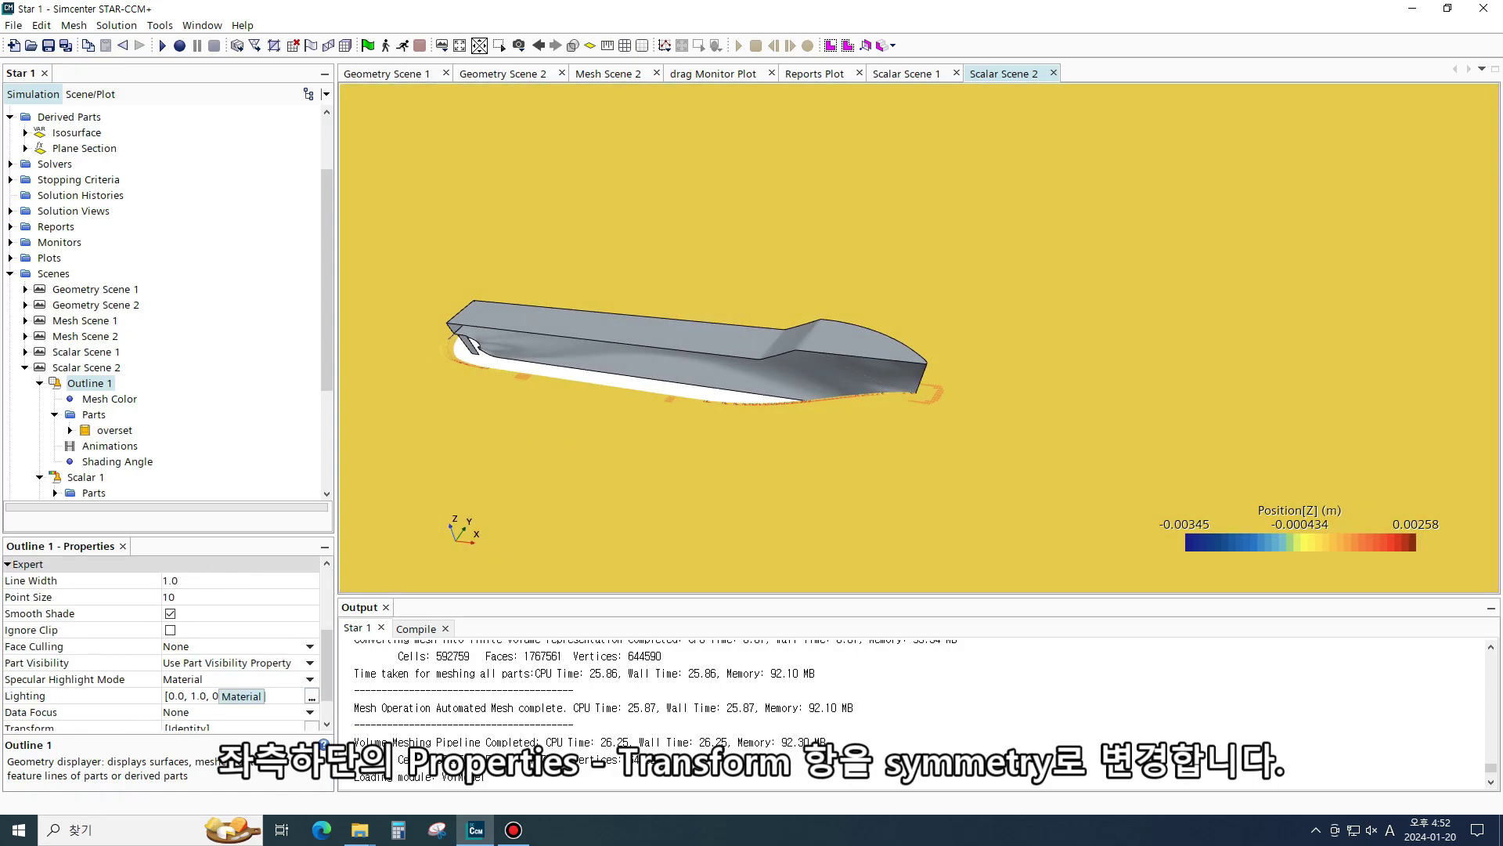
pyautogui.moveTo(327, 672); pyautogui.dragTo(326, 693)
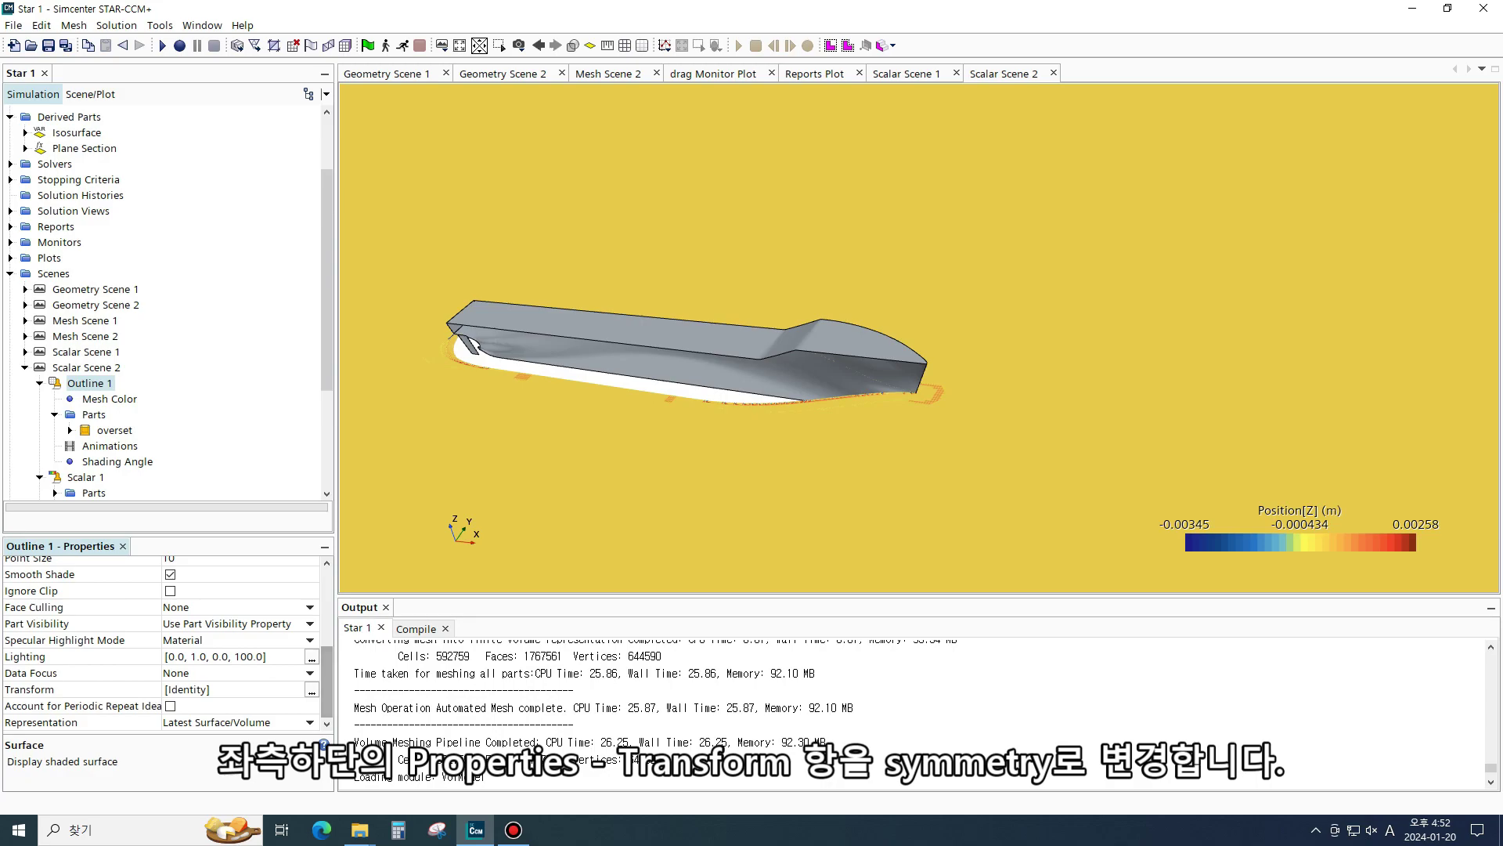
pyautogui.click(243, 690)
pyautogui.click(227, 739)
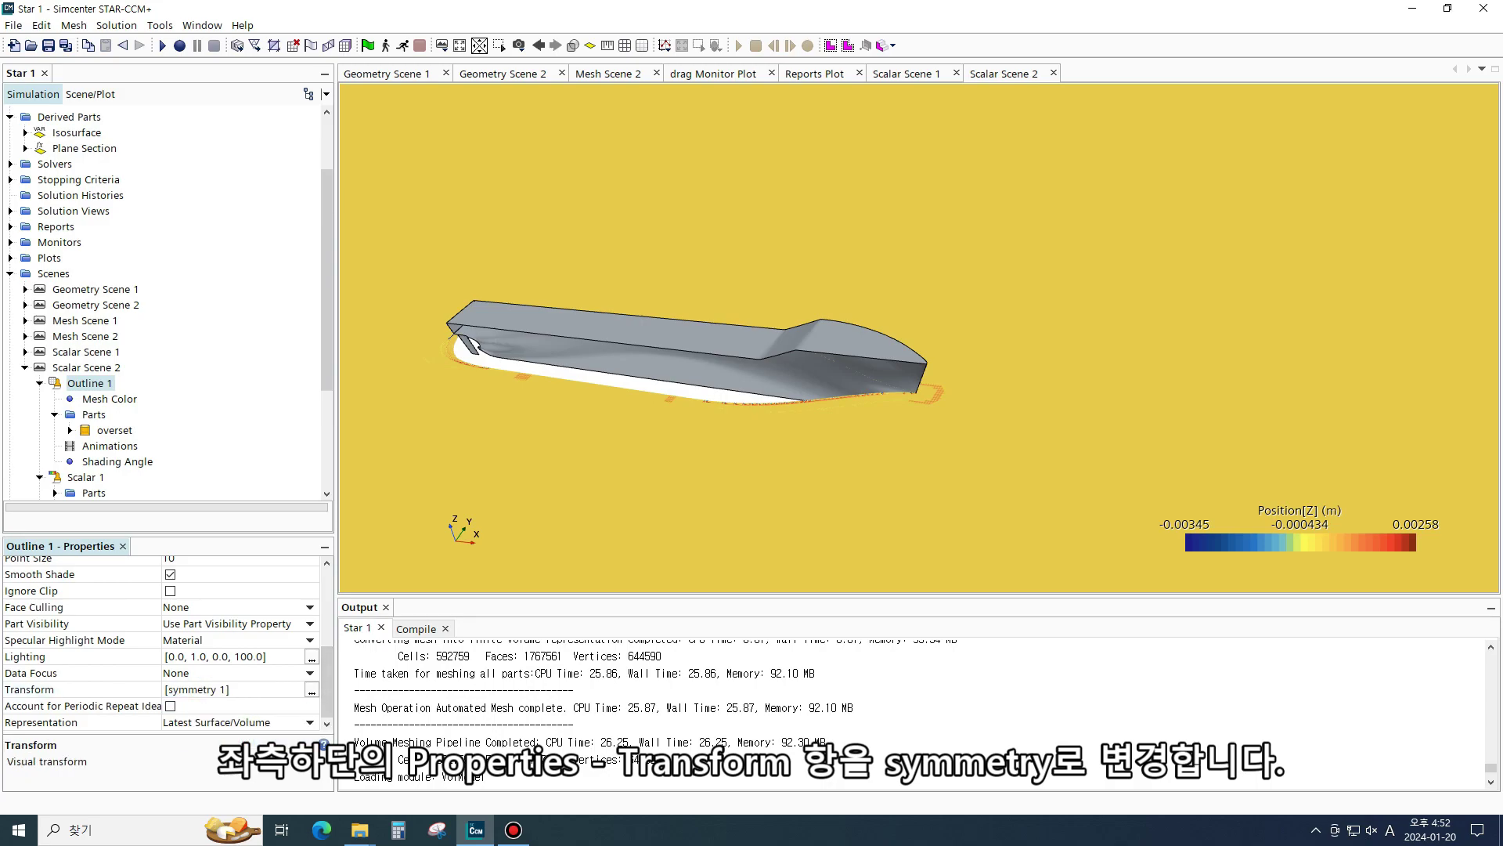
pyautogui.moveTo(564, 390); pyautogui.dragTo(626, 382)
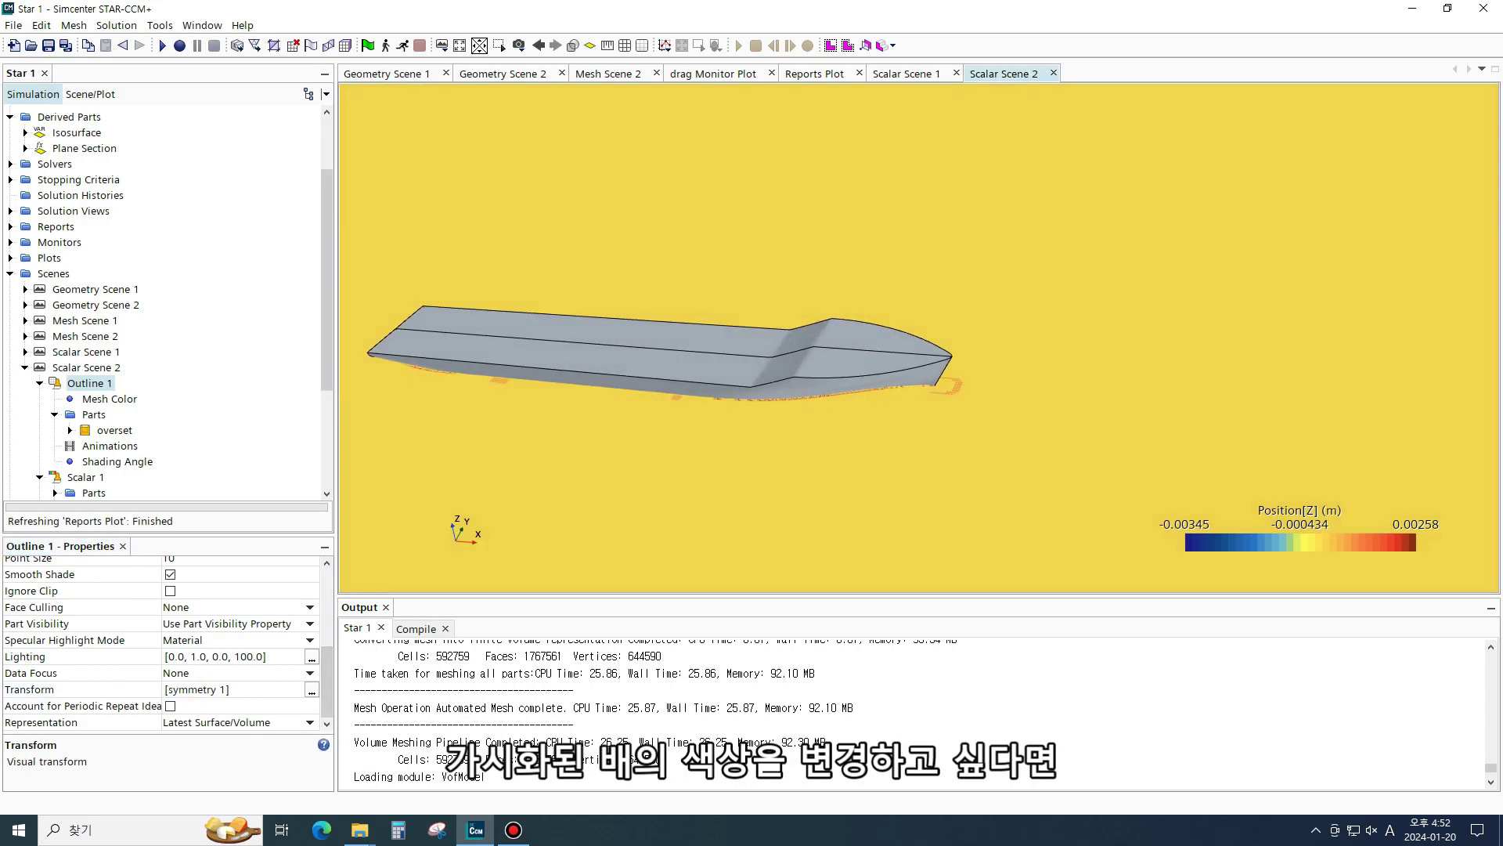
# Set the color mode of Scalar Scene 2's Outline 1 displayer to Constant
pyautogui.click(110, 383)
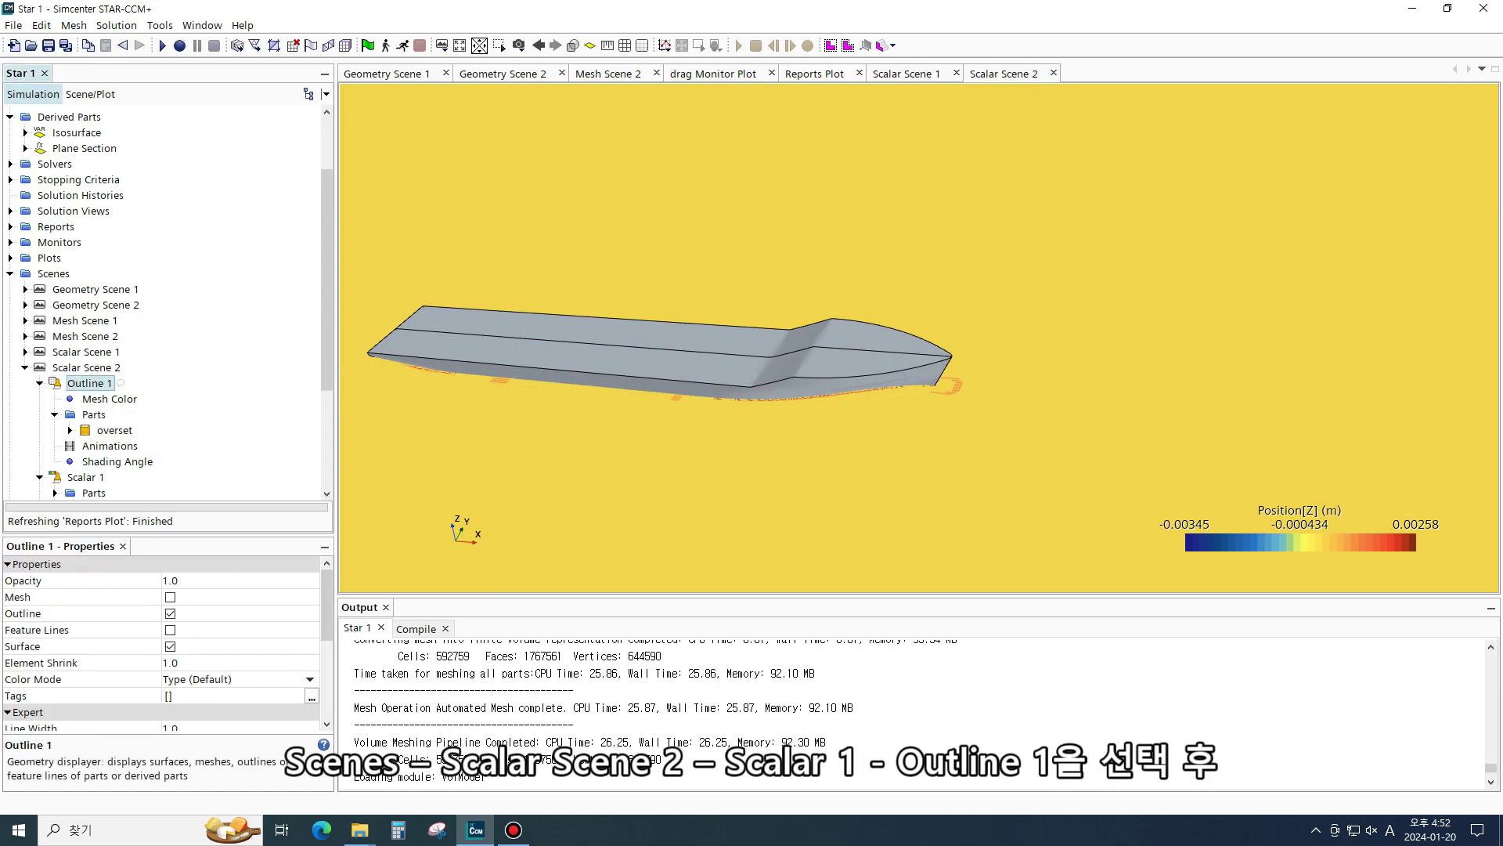
pyautogui.moveTo(327, 605); pyautogui.dragTo(328, 637)
pyautogui.click(310, 599)
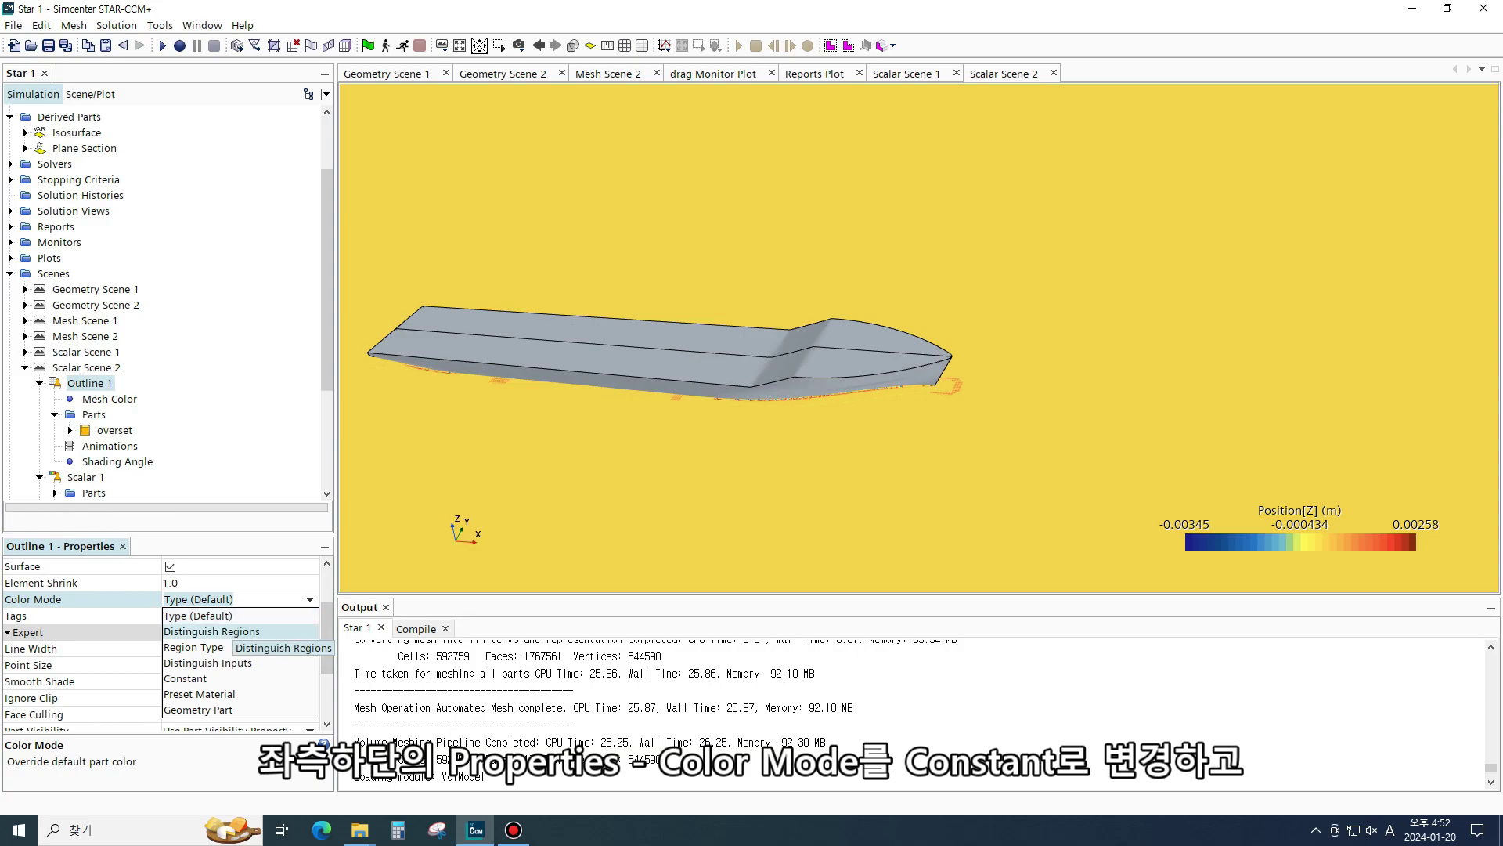
pyautogui.click(185, 678)
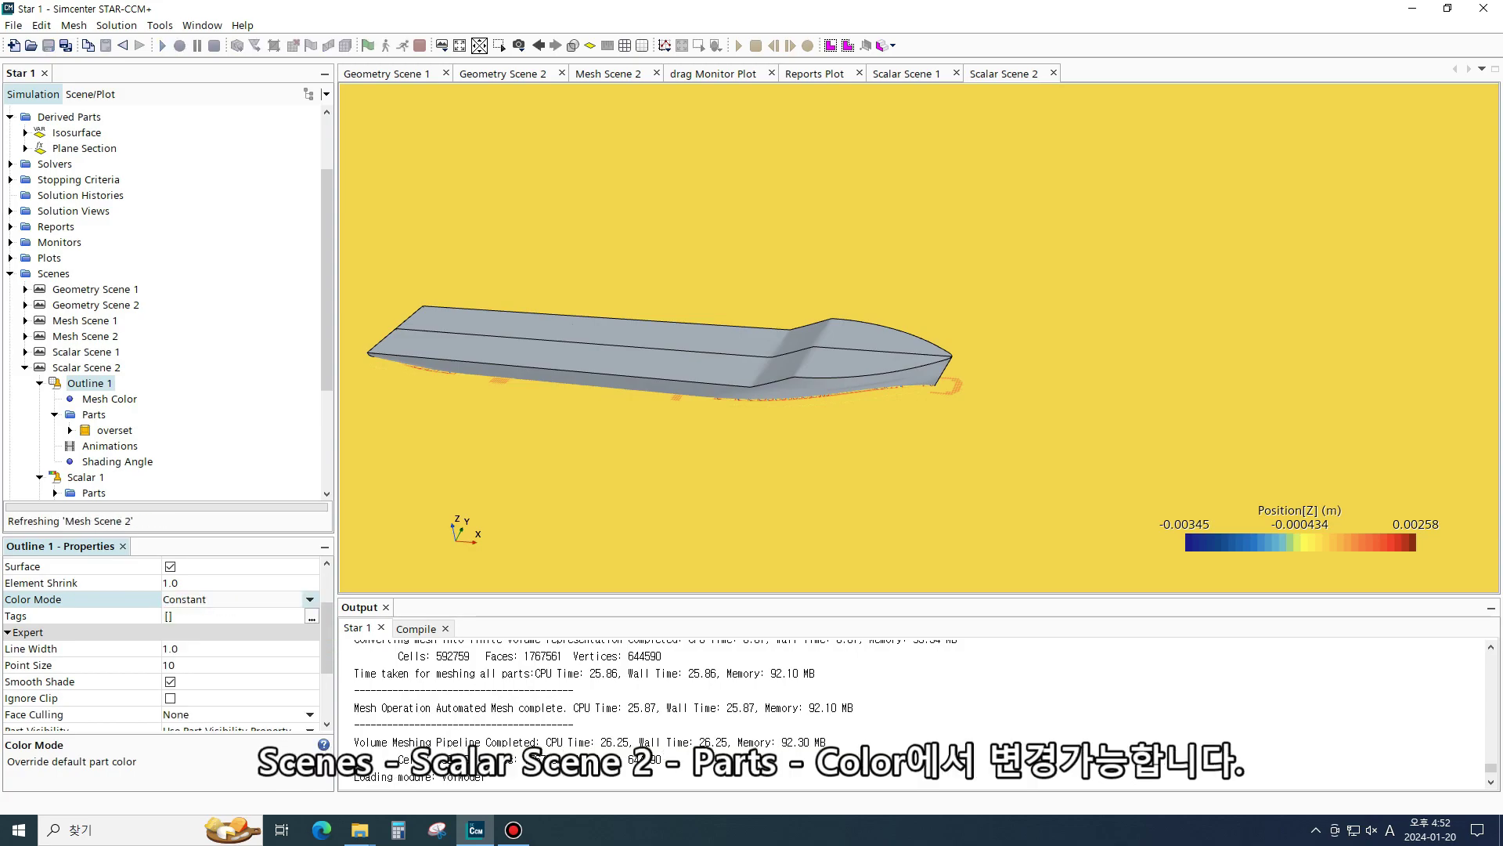
# Change the Outline 1 displayer's constant color to bright green so the hull stands out from the free surface
pyautogui.click(109, 398)
pyautogui.click(95, 446)
pyautogui.click(110, 398)
pyautogui.click(95, 446)
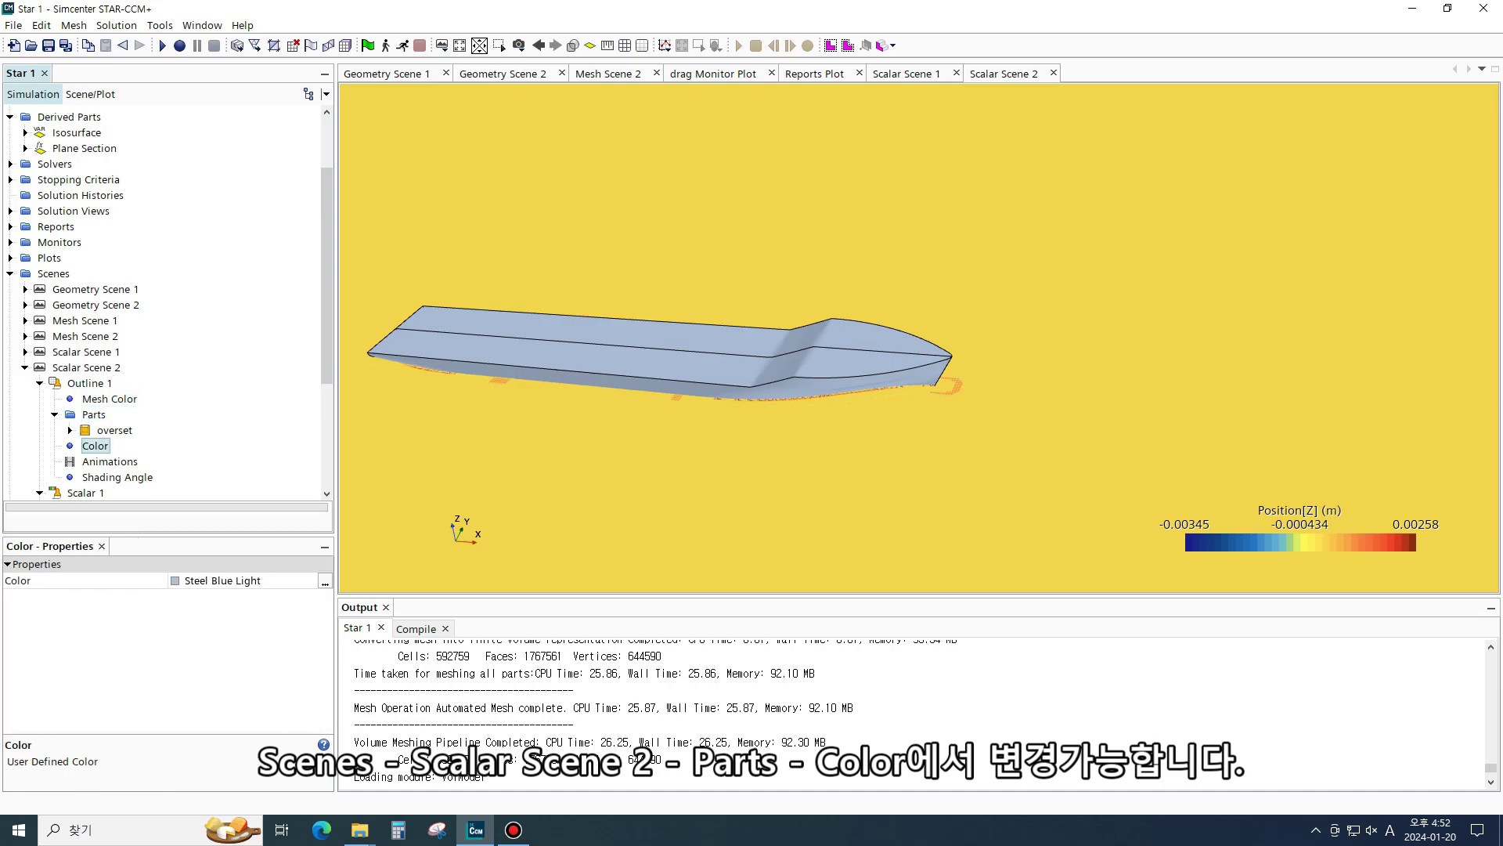
pyautogui.click(325, 581)
pyautogui.click(303, 403)
pyautogui.click(269, 404)
pyautogui.click(356, 394)
pyautogui.click(356, 403)
pyautogui.click(347, 403)
pyautogui.click(355, 403)
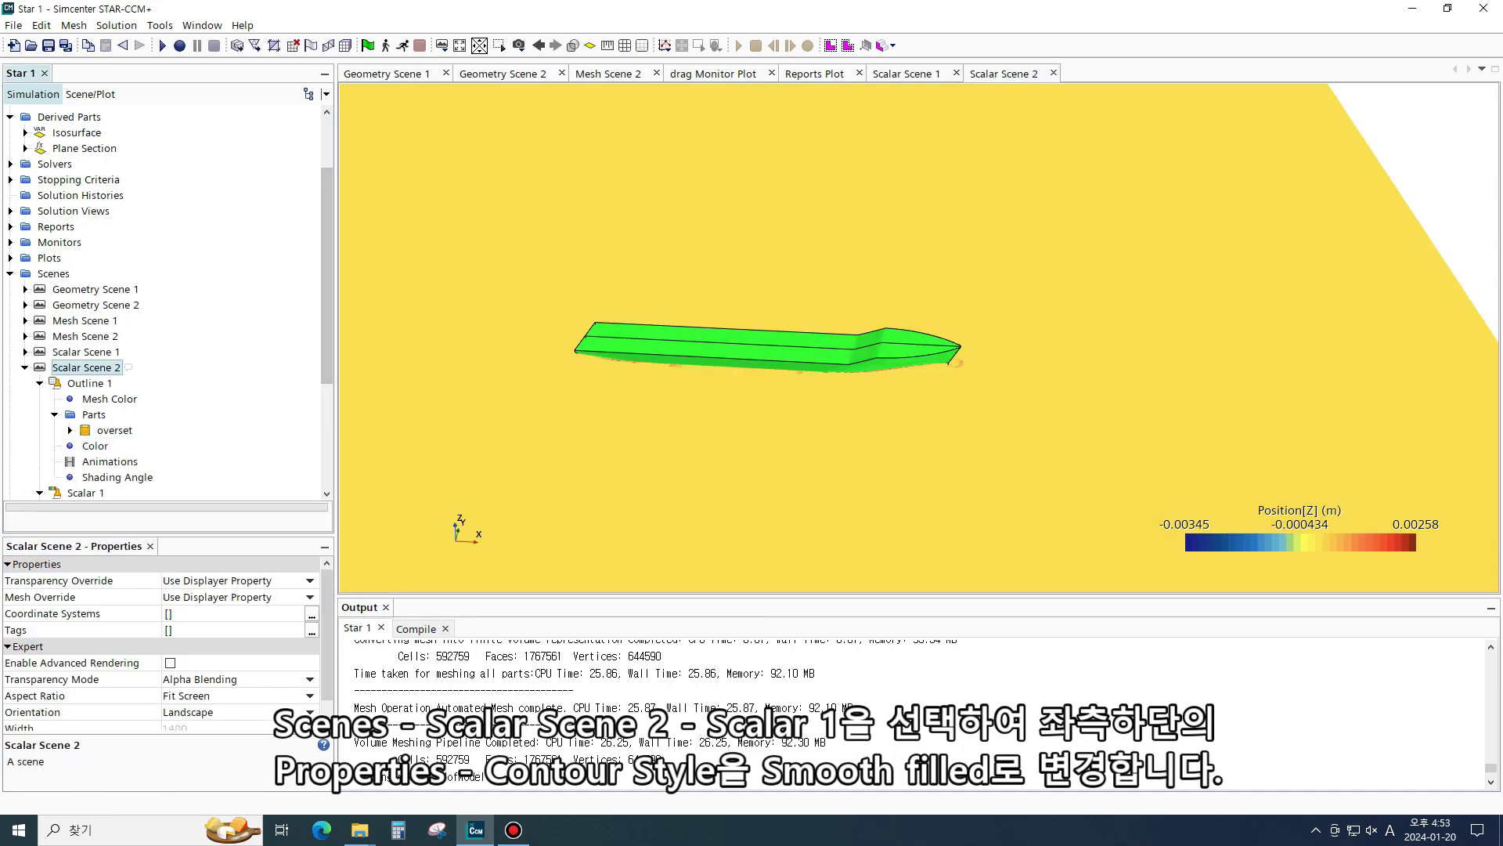
# Set the contour style of Scalar Scene 2's Scalar 1 displayer to Smooth Filled
pyautogui.click(94, 414)
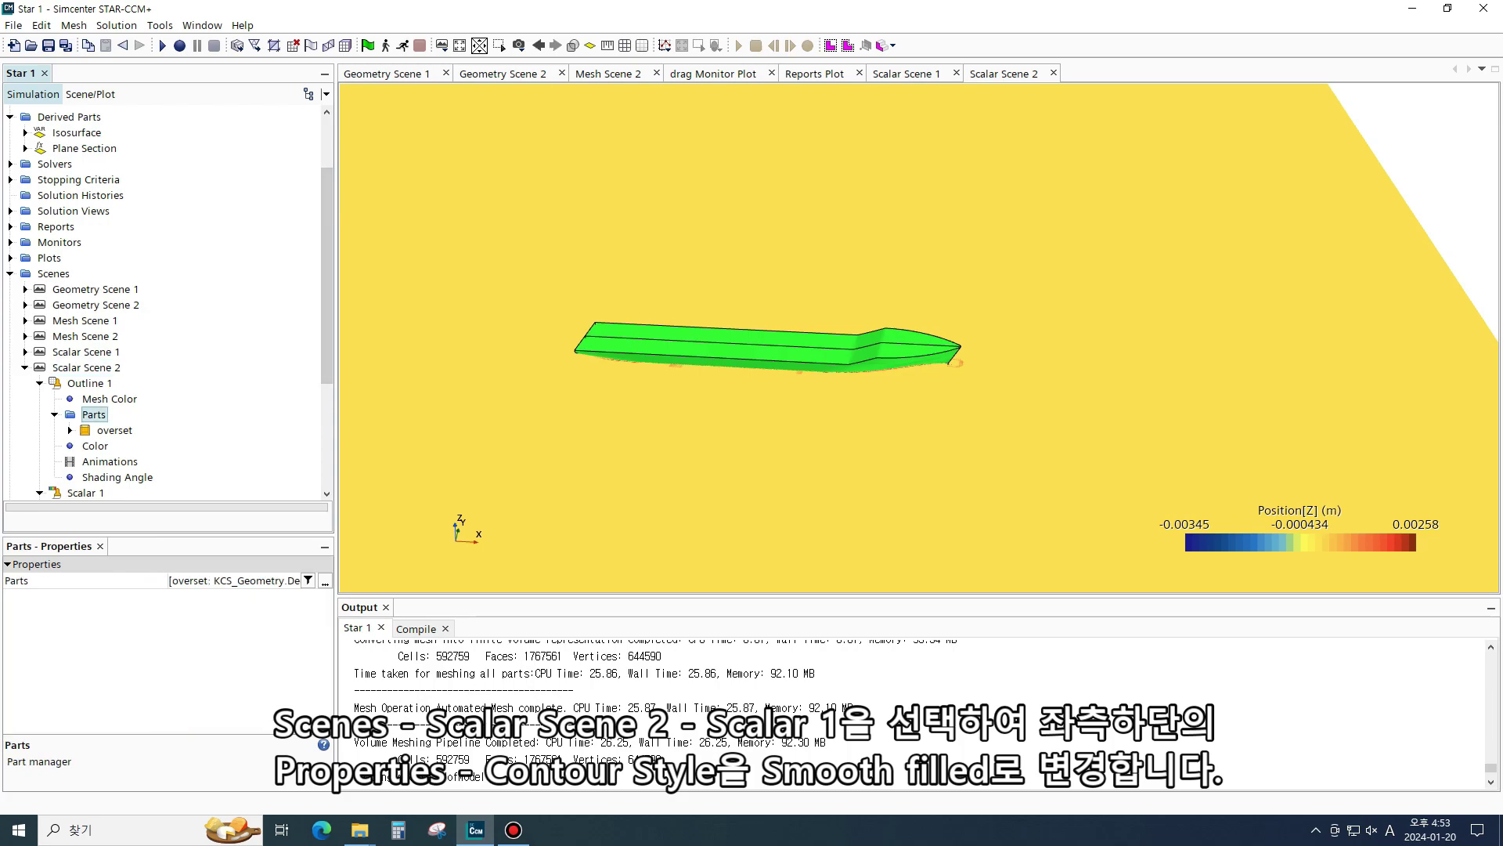
pyautogui.scroll(-2, 164, 305)
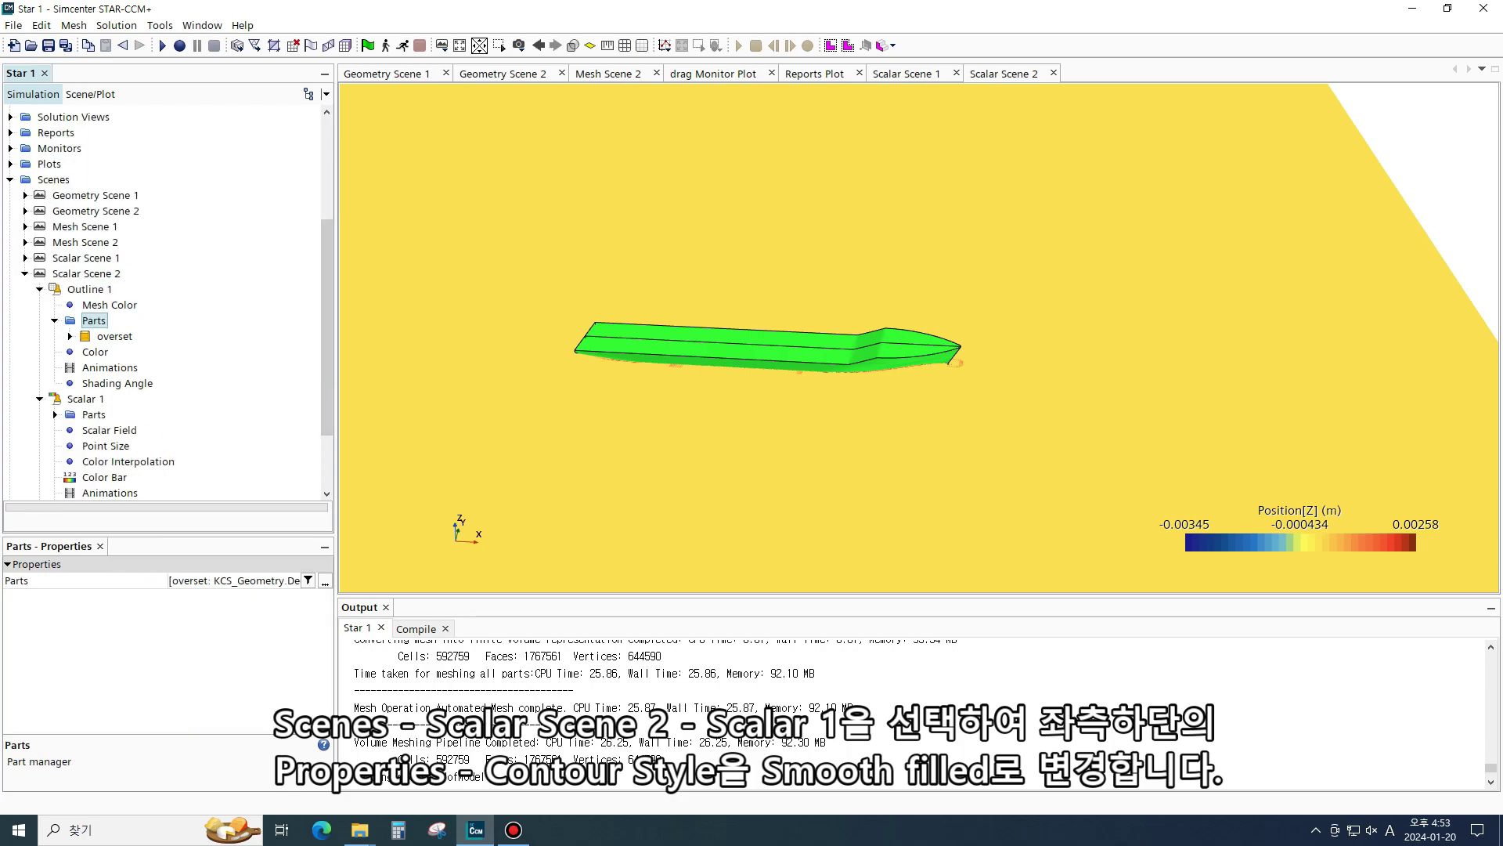
pyautogui.click(85, 399)
pyautogui.click(310, 597)
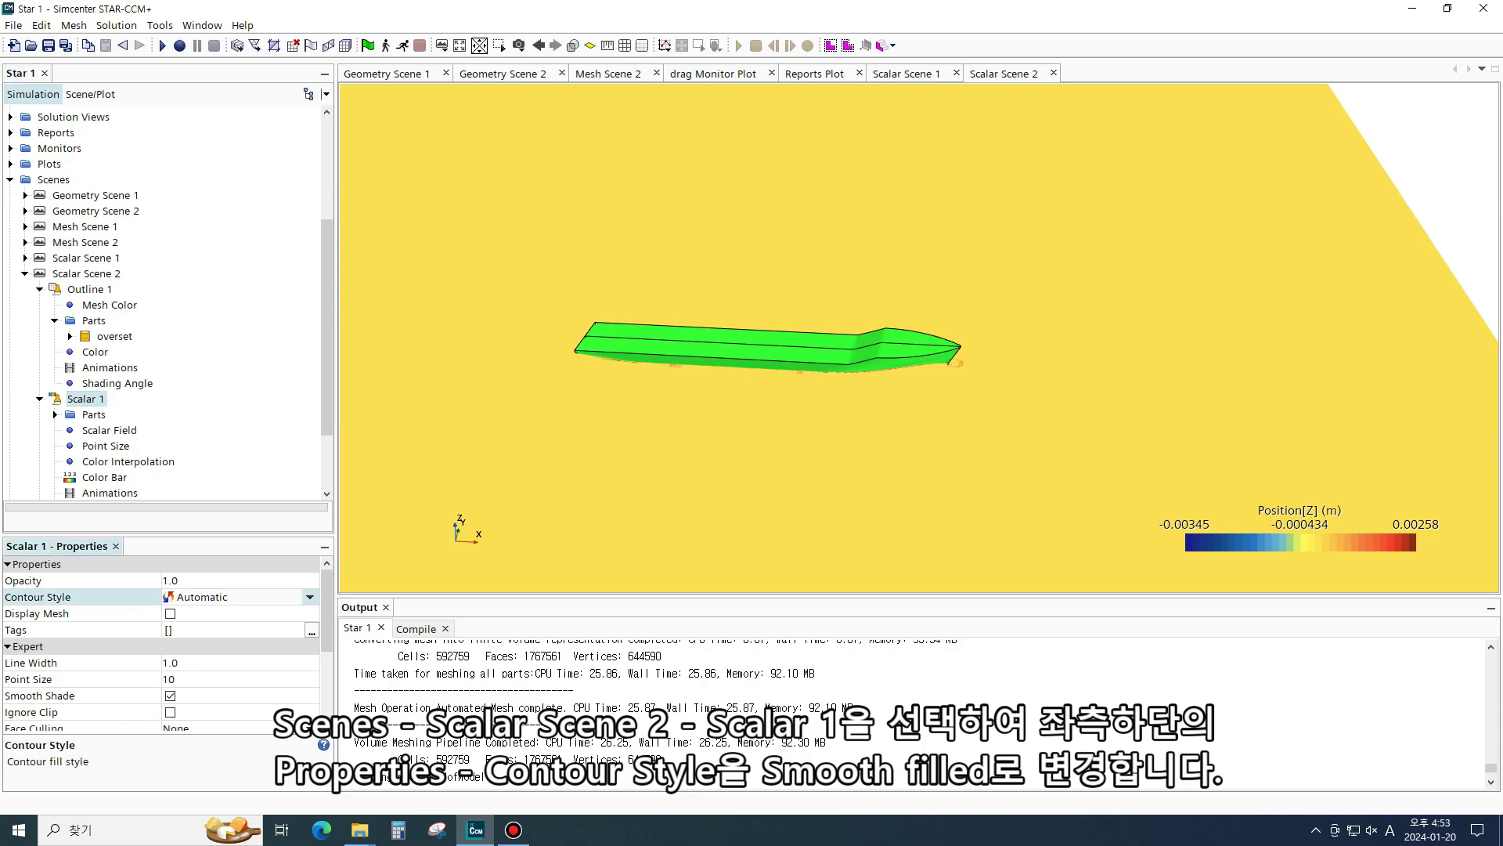
pyautogui.click(209, 644)
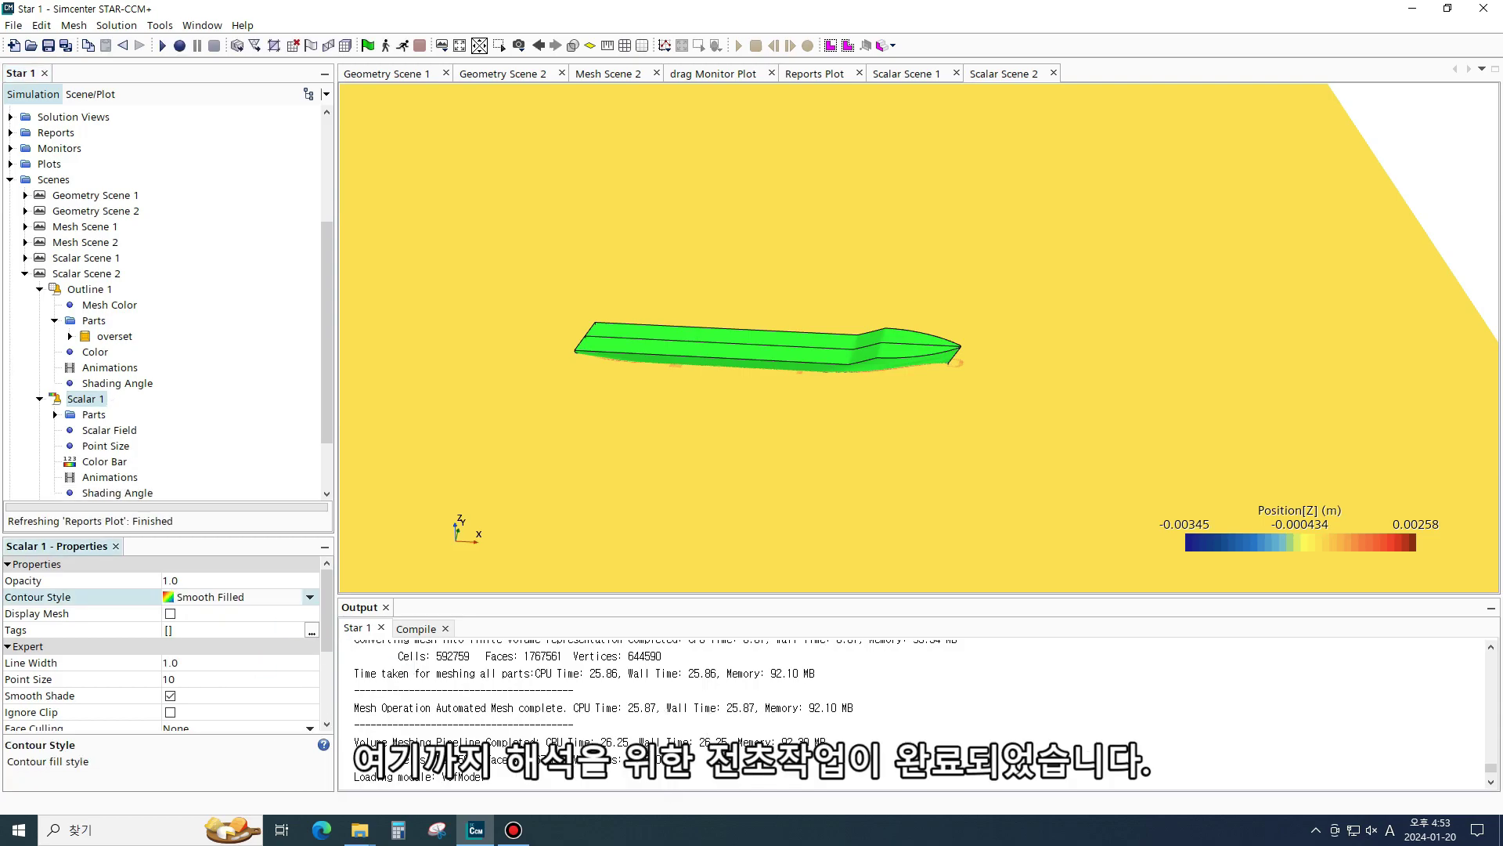
# Run the simulation and check Scalar Scene 2, the Reports Plot and the drag Monitor Plot while it iterates
pyautogui.click(403, 46)
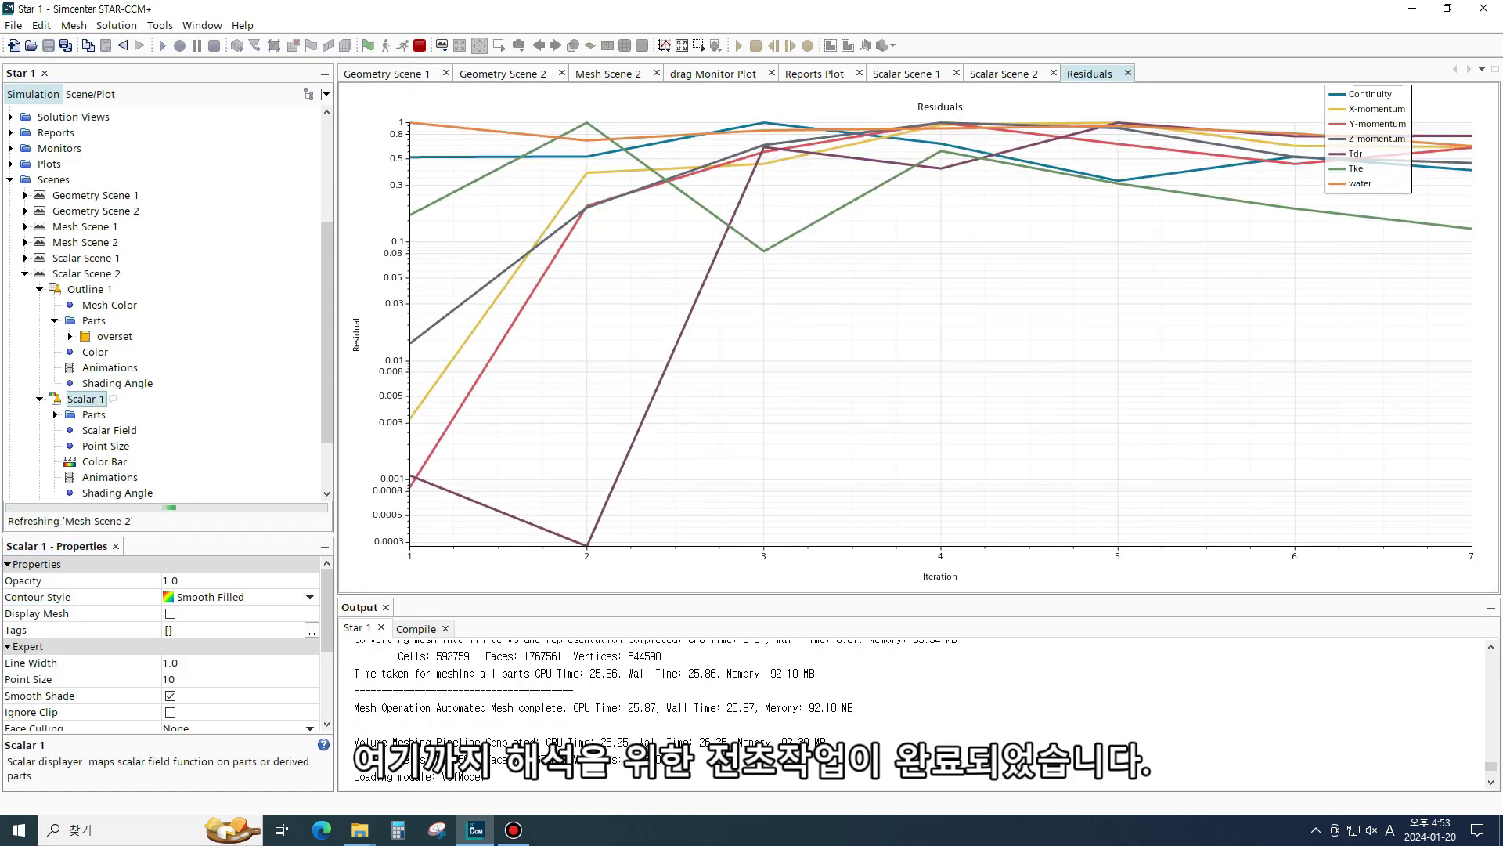
pyautogui.click(1006, 73)
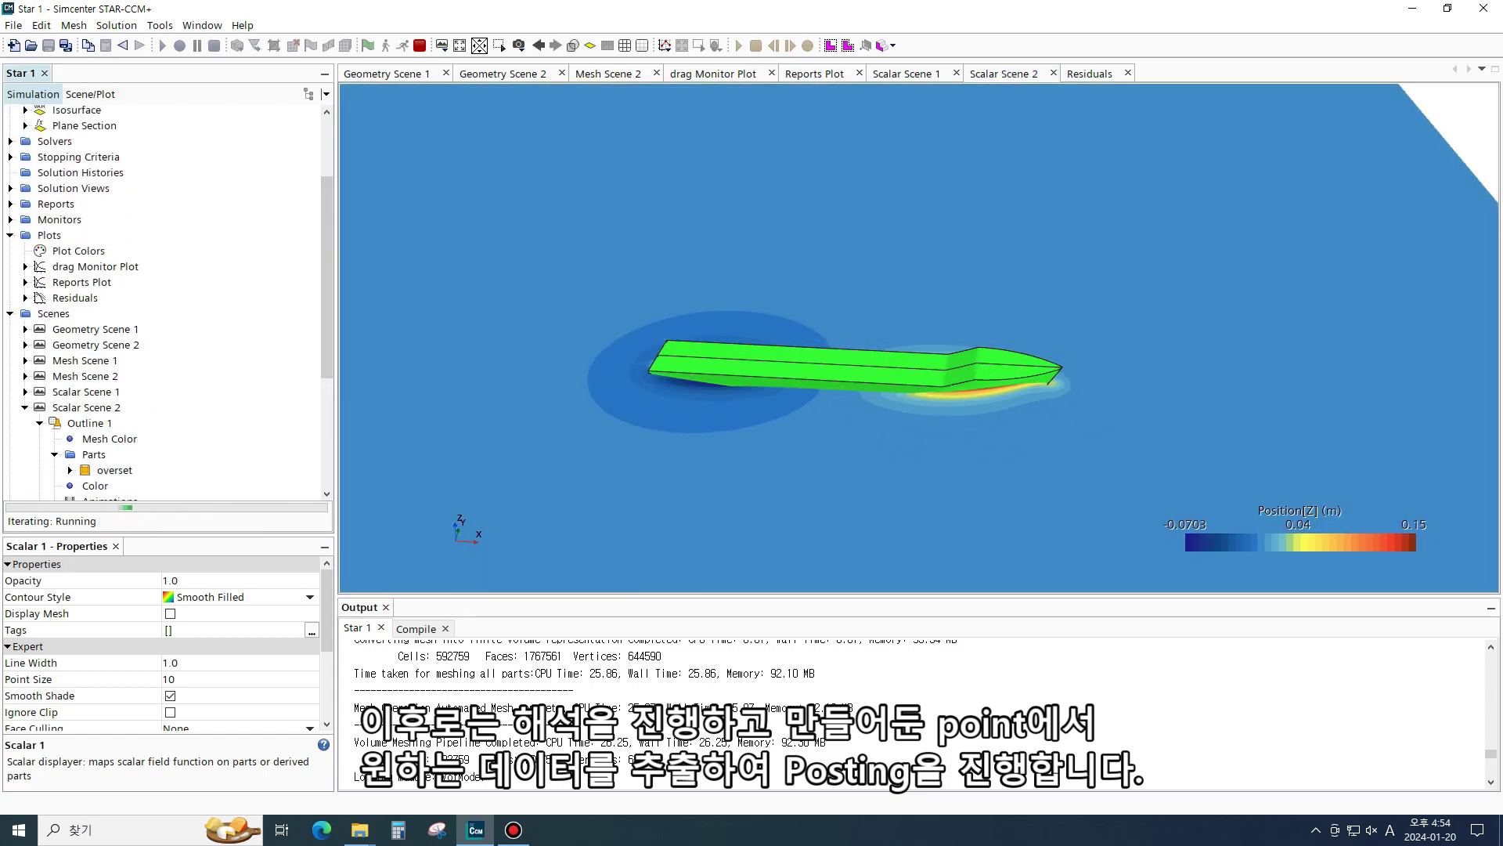
pyautogui.doubleClick(109, 282)
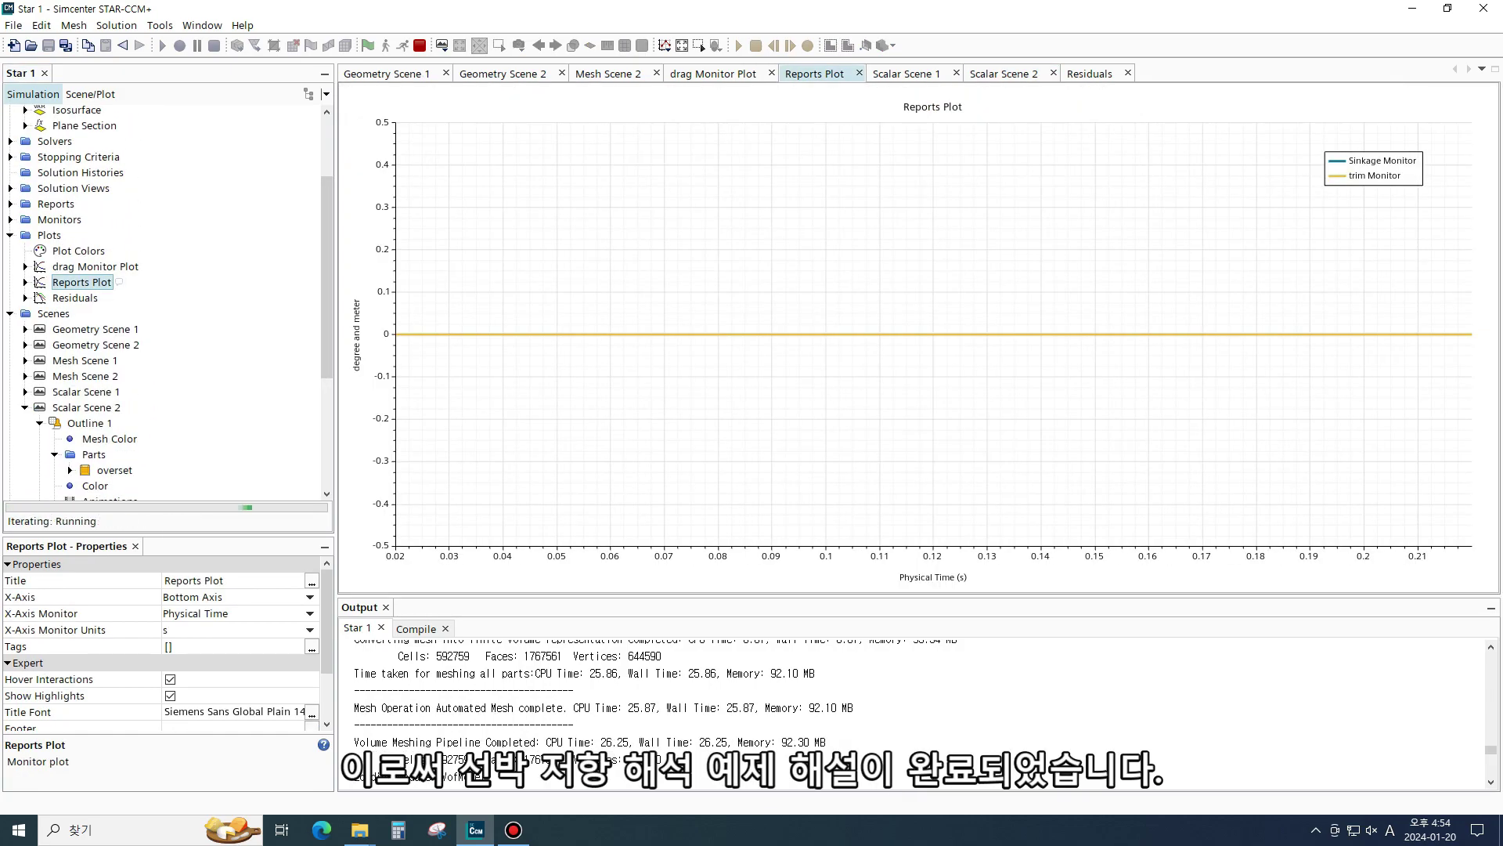
pyautogui.doubleClick(96, 267)
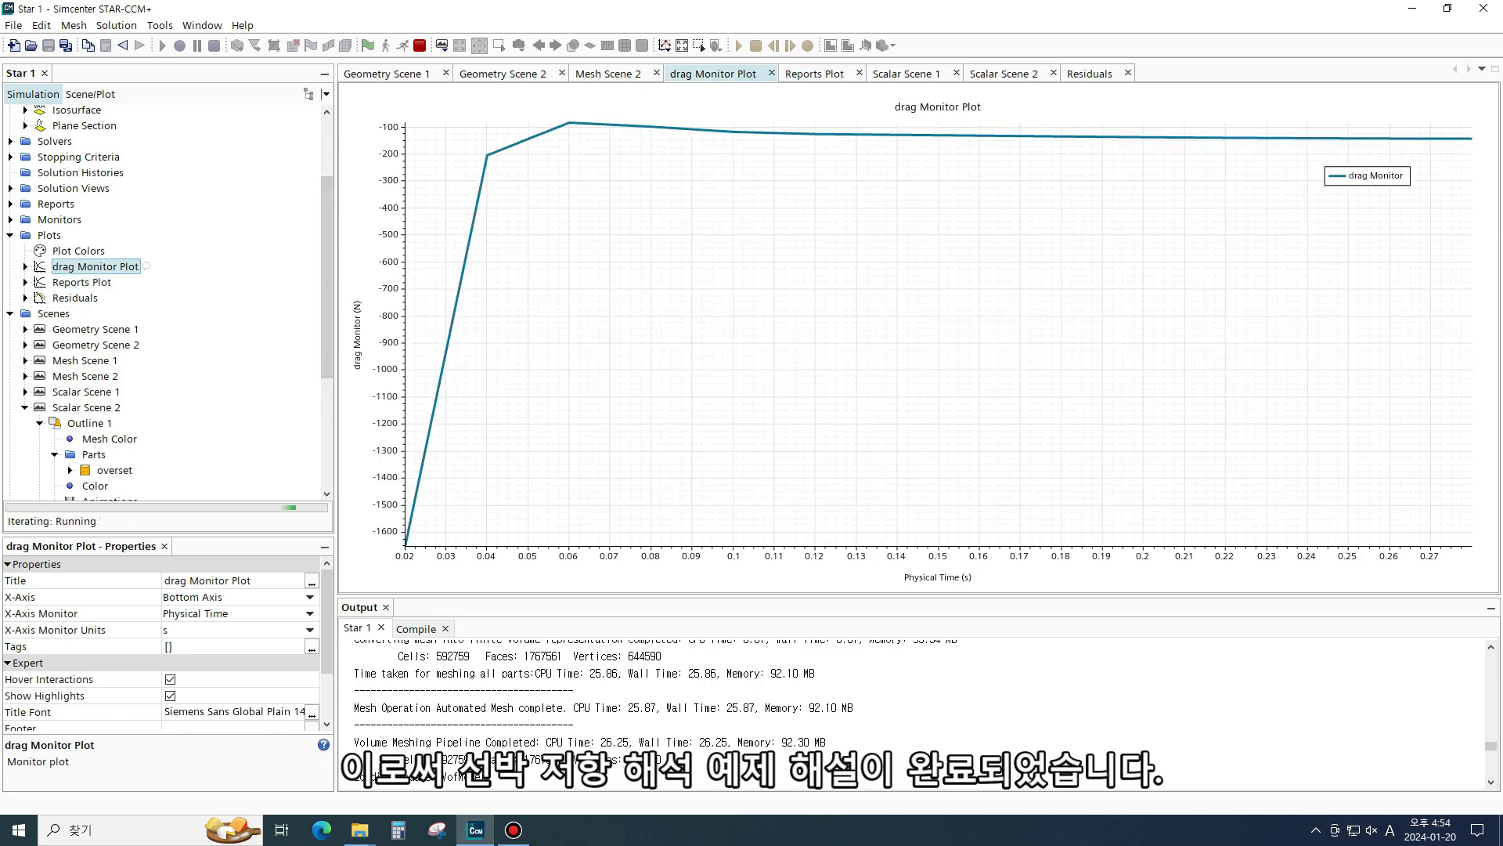
# Reverse the drag report's force direction by setting it to [-1.0, 0.0, 0.0]
pyautogui.scroll(2, 96, 267)
pyautogui.click(10, 297)
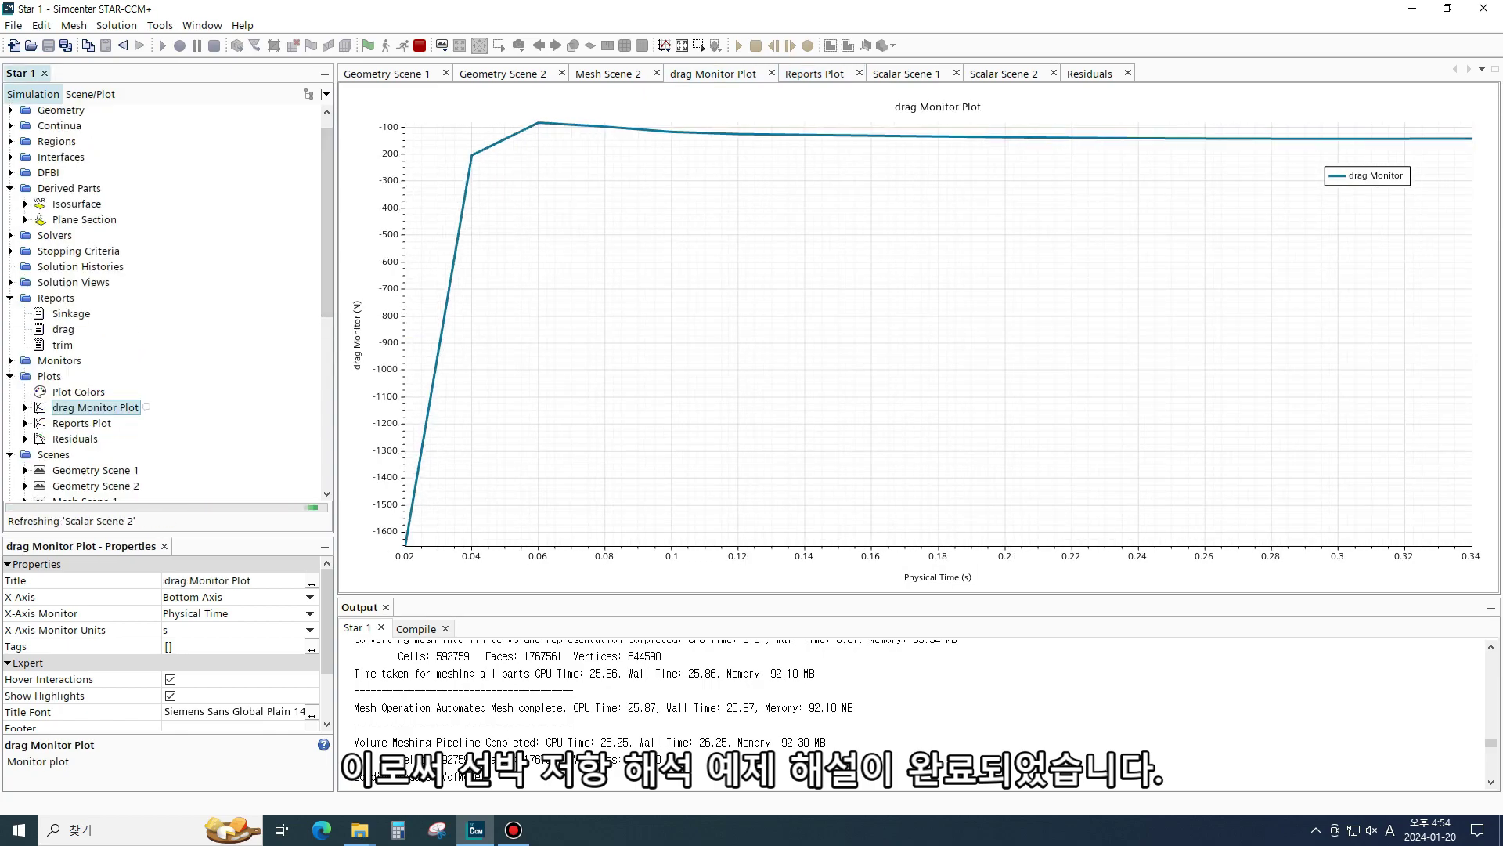
pyautogui.click(64, 329)
pyautogui.click(169, 614)
pyautogui.write('-')
pyautogui.press('Return')
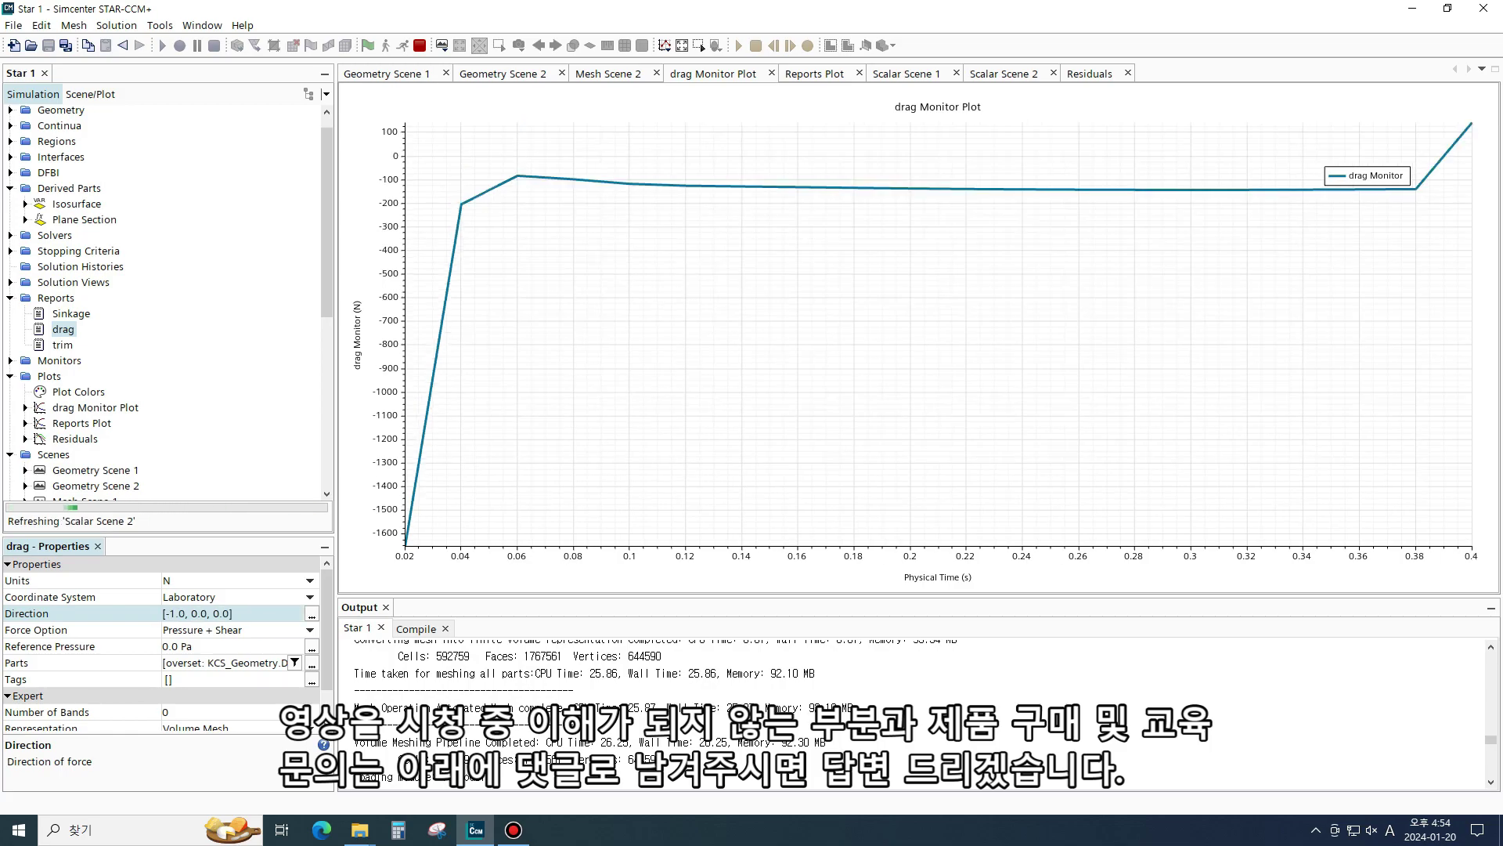
# Examine the wave pattern around the hull in Scalar Scene 2 while the simulation runs
pyautogui.click(1004, 74)
pyautogui.moveTo(1021, 354); pyautogui.dragTo(998, 314)
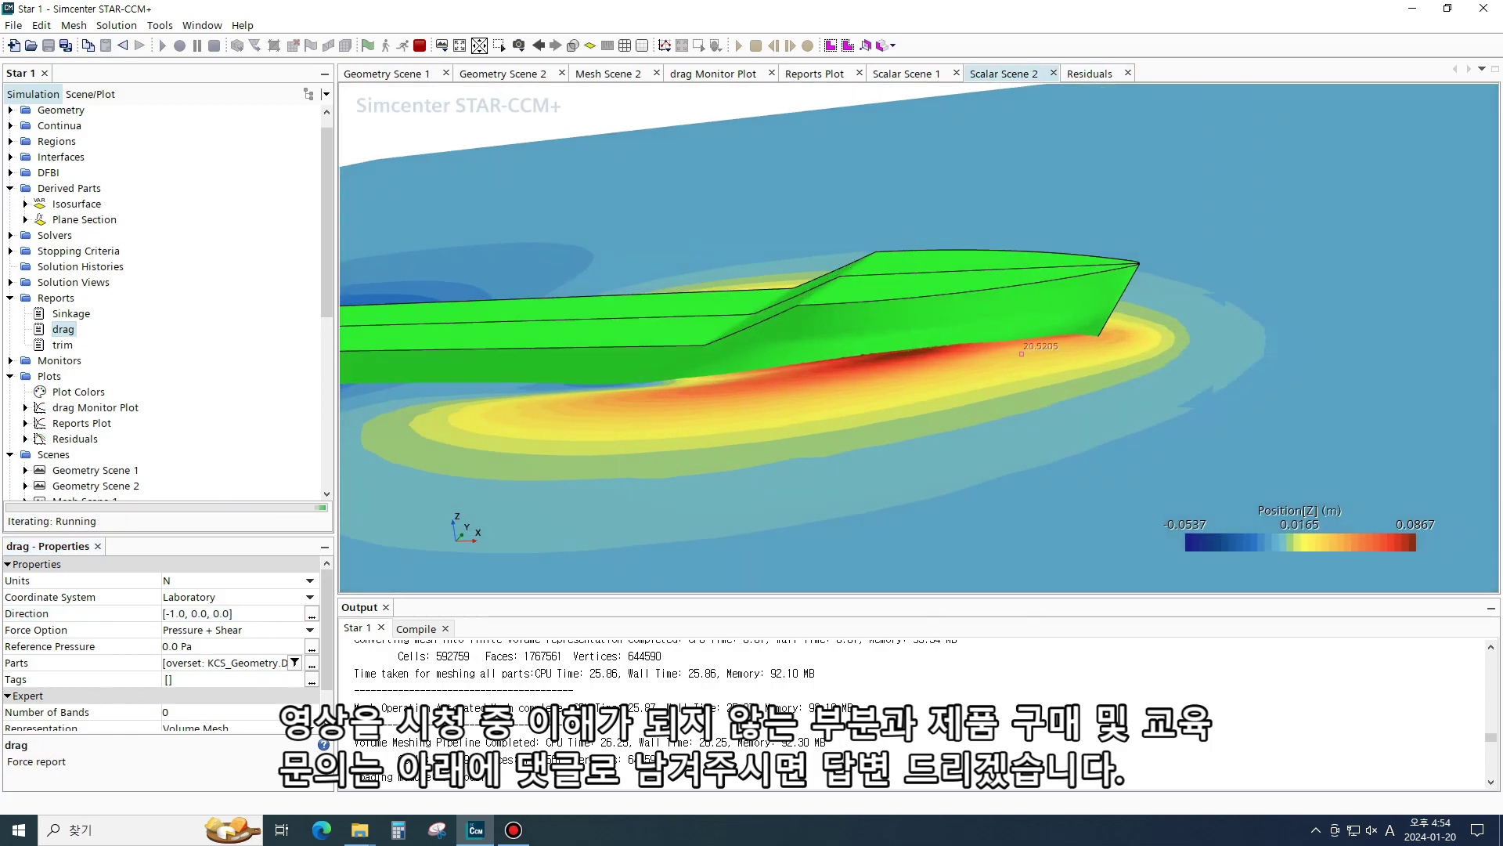
pyautogui.scroll(-4, 1135, 380)
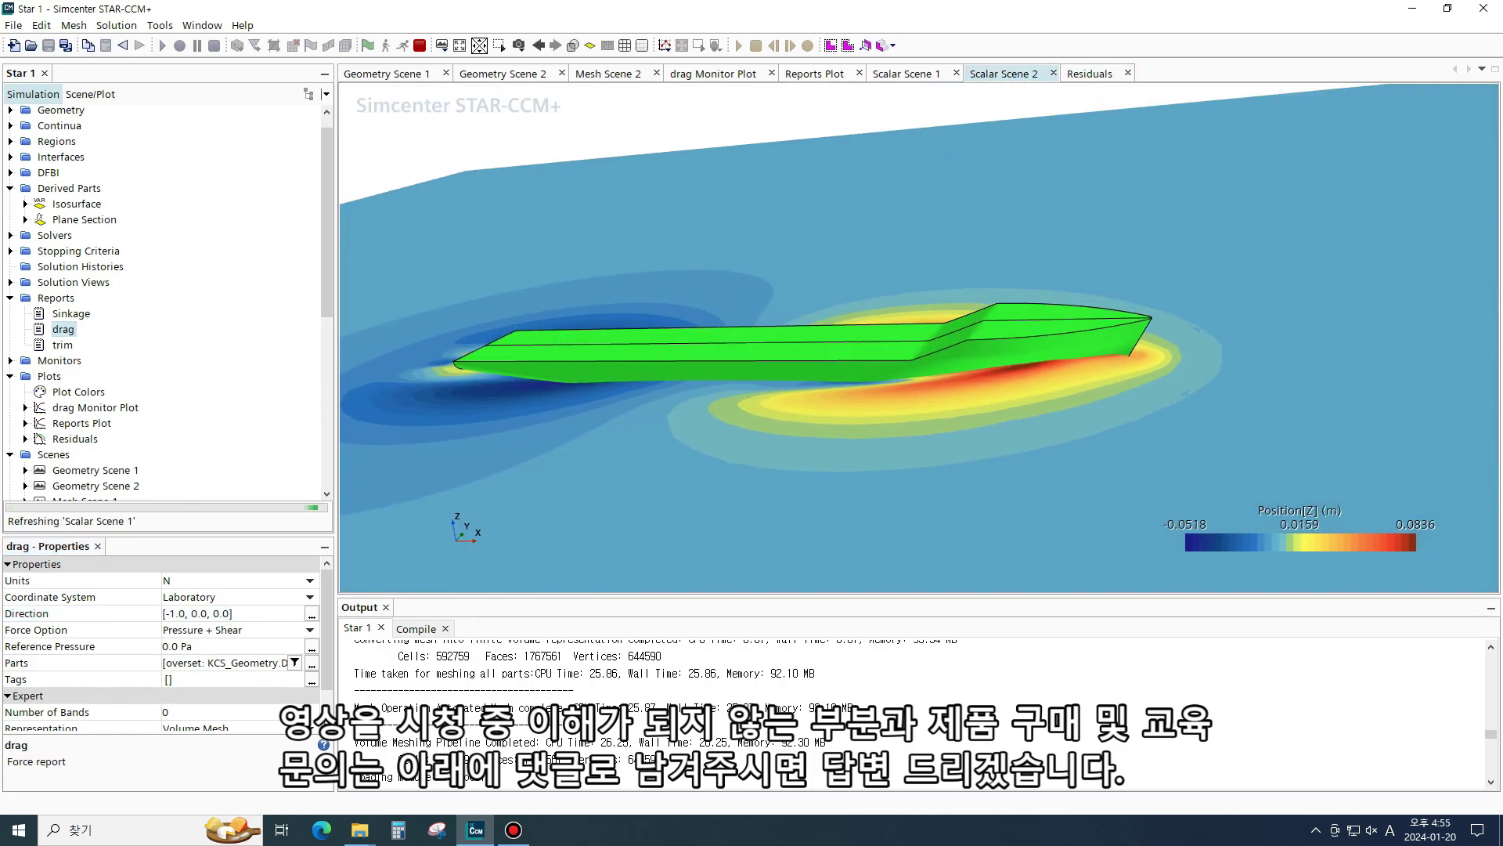